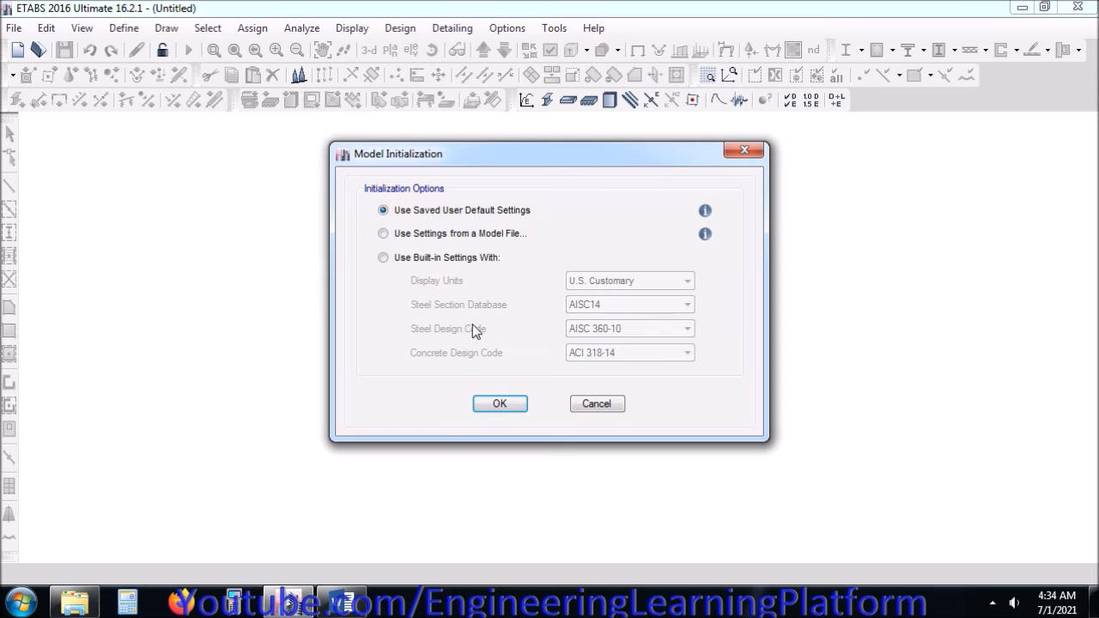
# Step: Initialize the model with built-in U.S. Customary settings, AISC14 sections, AISC 360-10 for steel and ACI 318-08 for concrete
pyautogui.click(454, 257)
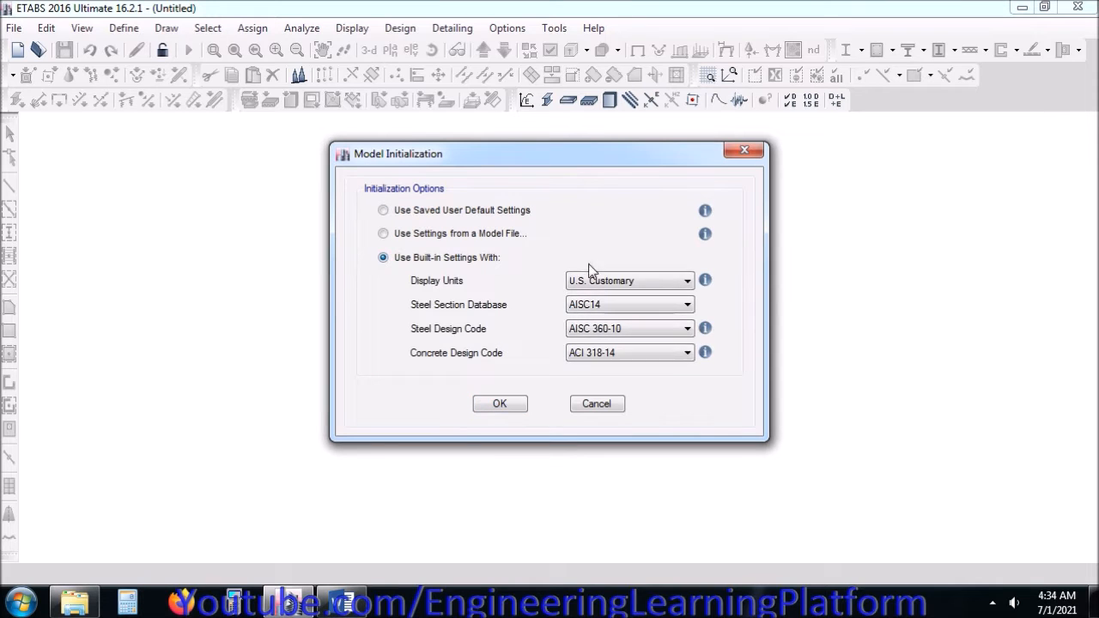
pyautogui.click(606, 303)
pyautogui.click(605, 303)
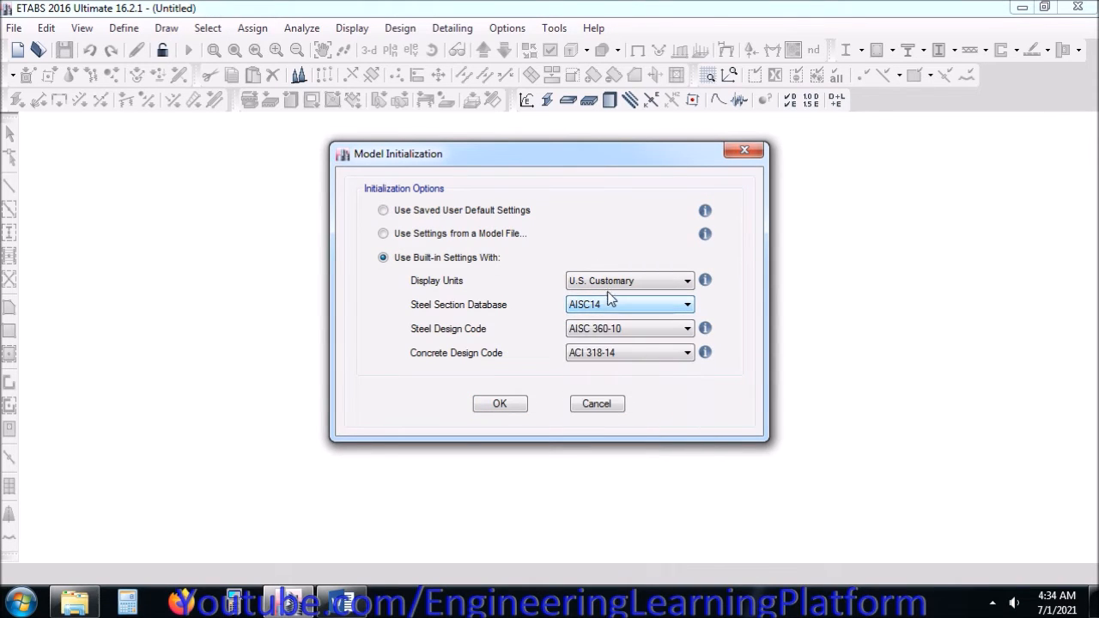
pyautogui.click(607, 329)
pyautogui.click(608, 329)
pyautogui.click(608, 356)
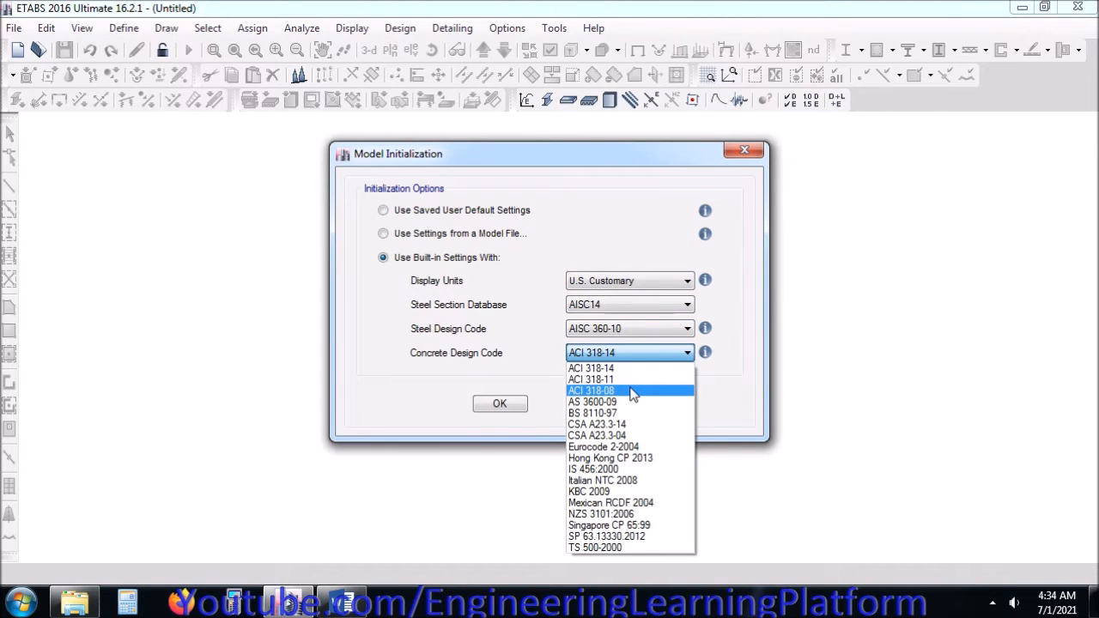
pyautogui.click(633, 391)
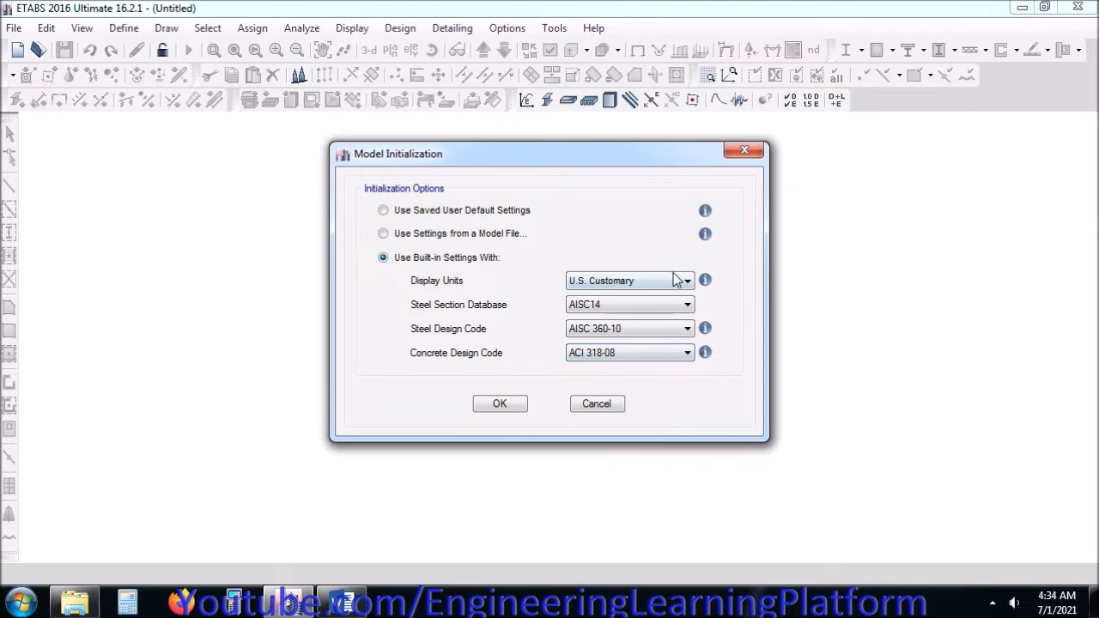
pyautogui.click(500, 401)
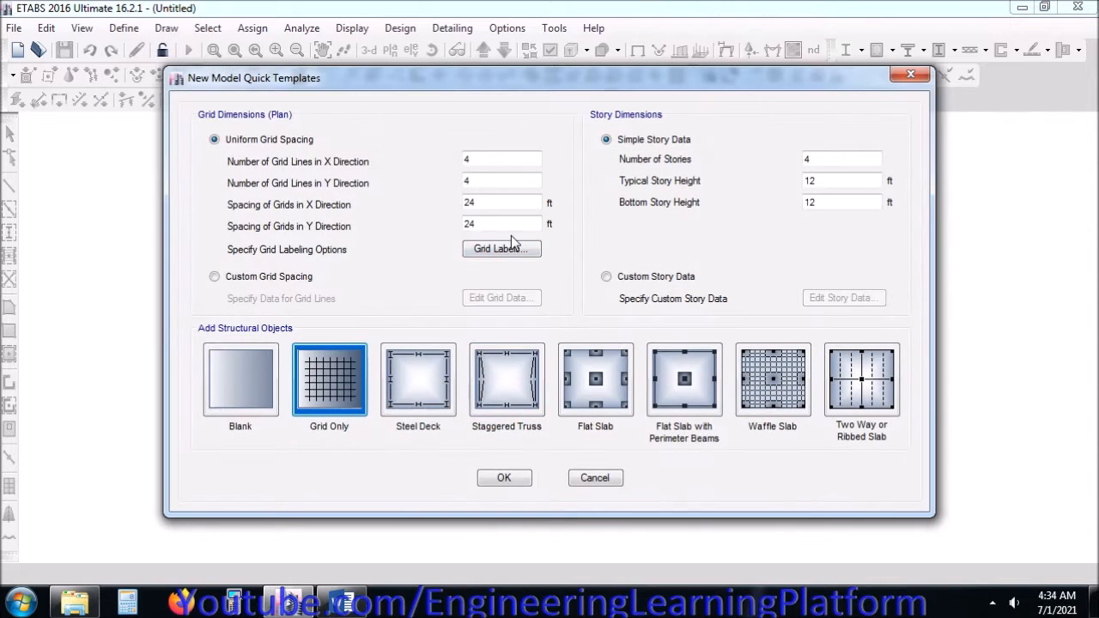
# Step: Set the number of grid lines to 5 in both the X and Y directions
pyautogui.doubleClick(477, 159)
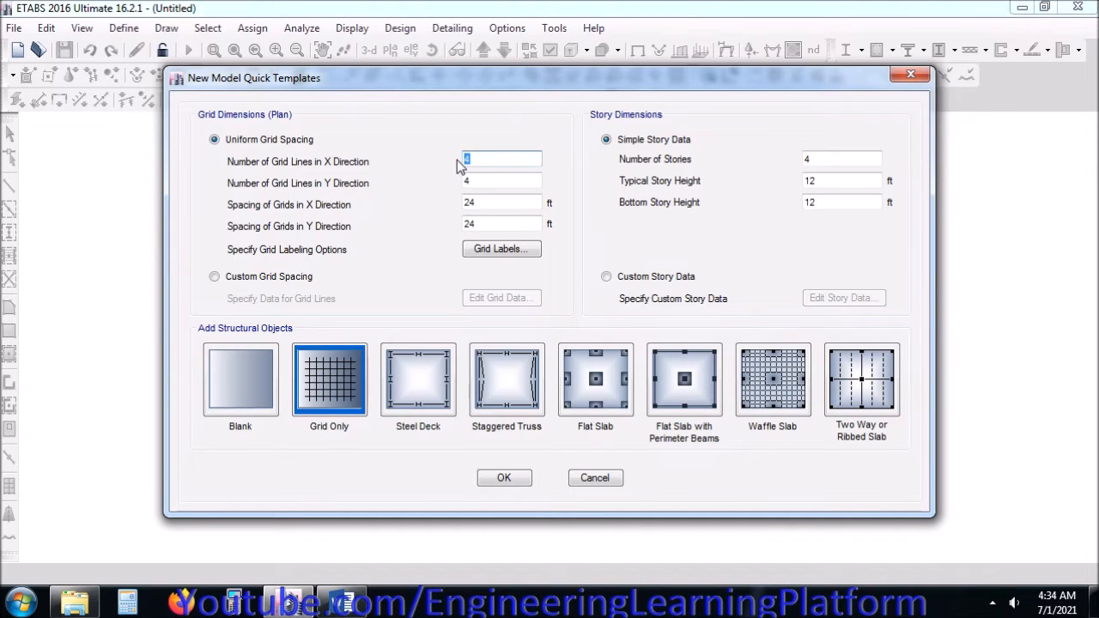
pyautogui.write('5')
pyautogui.press('Tab')
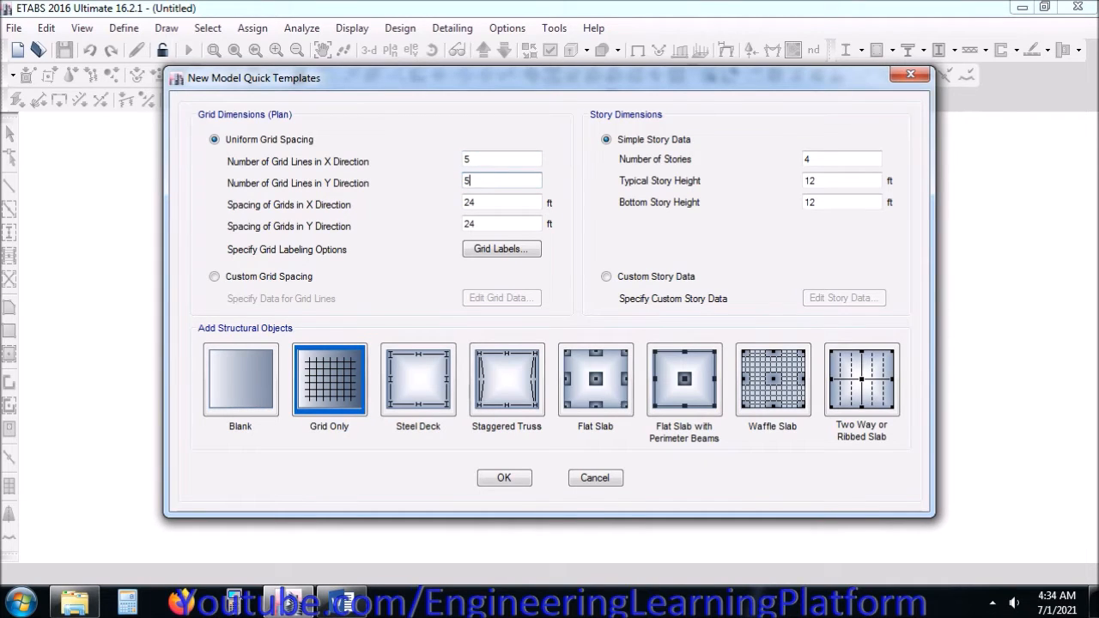
# Step: Set 3 grid lines in both the X and Y directions with a uniform spacing of 20 ft each way
pyautogui.doubleClick(472, 160)
pyautogui.write('3')
pyautogui.press('Tab')
pyautogui.write('3')
pyautogui.click(485, 159)
pyautogui.doubleClick(486, 204)
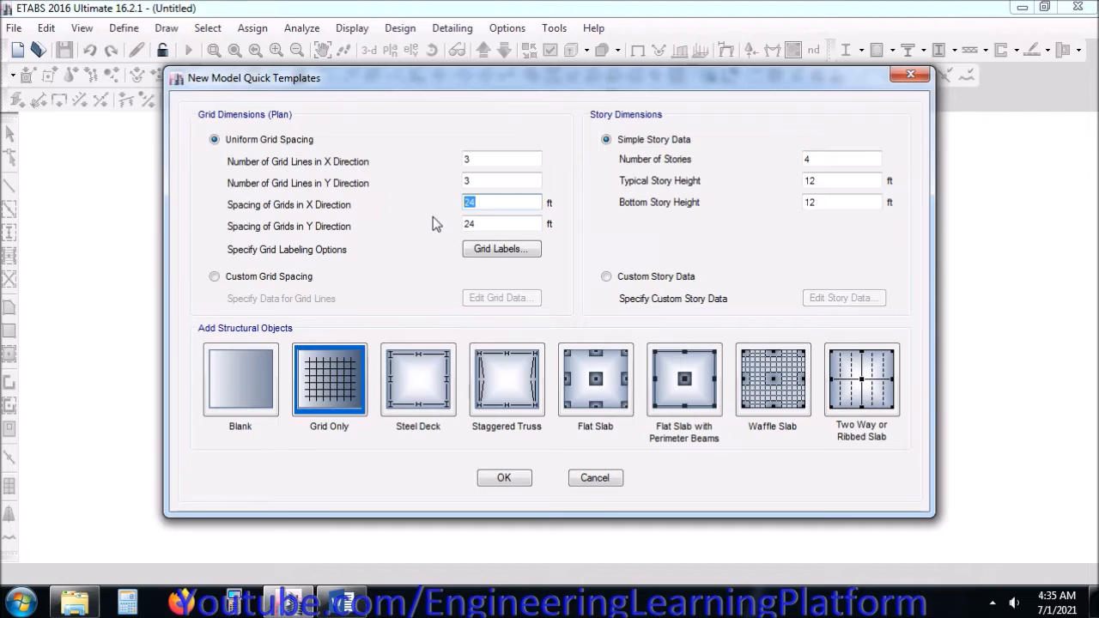
pyautogui.write('20')
pyautogui.press('Tab')
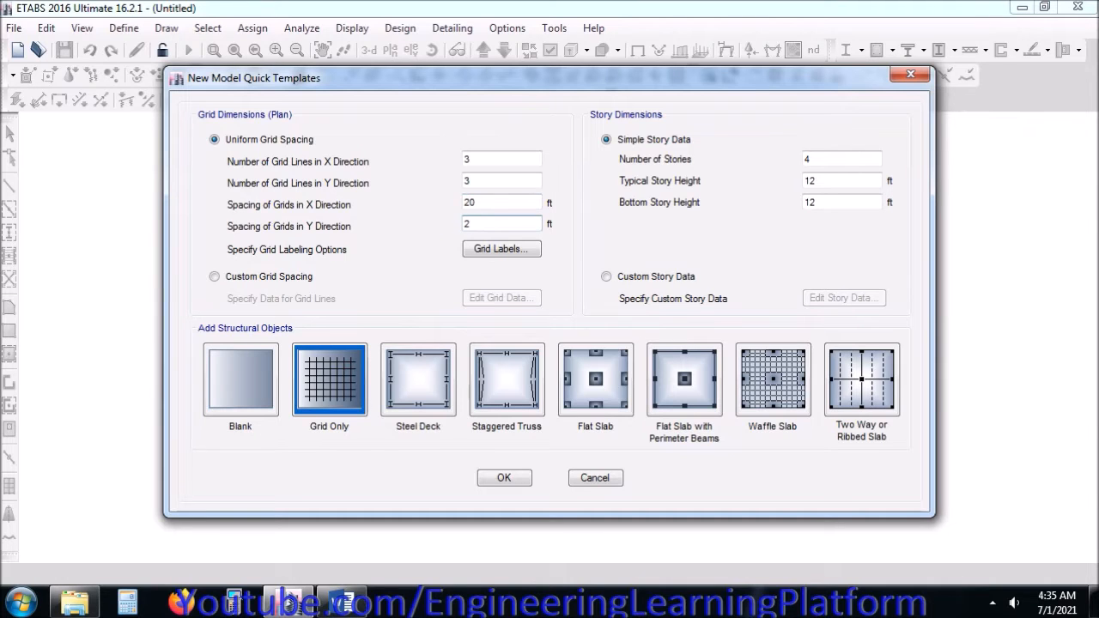
# Step: Set the typical and bottom story heights to 10 ft with 1 story, and create the grid-only model
pyautogui.doubleClick(809, 181)
pyautogui.write('10')
pyautogui.press('Tab')
pyautogui.write('1')
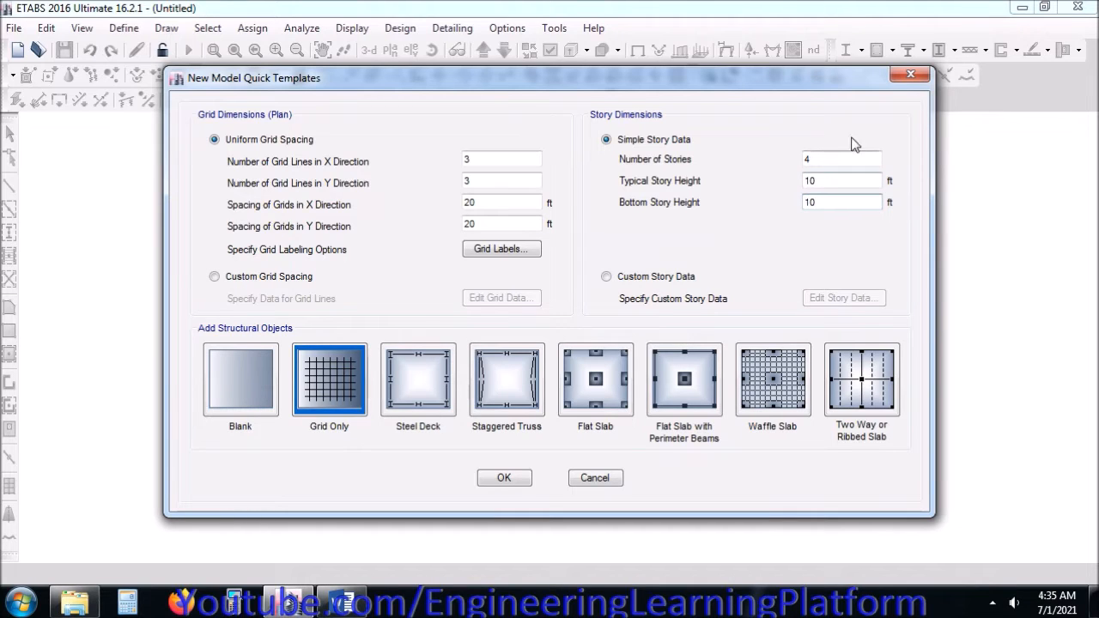
pyautogui.doubleClick(805, 158)
pyautogui.write('1')
pyautogui.click(504, 481)
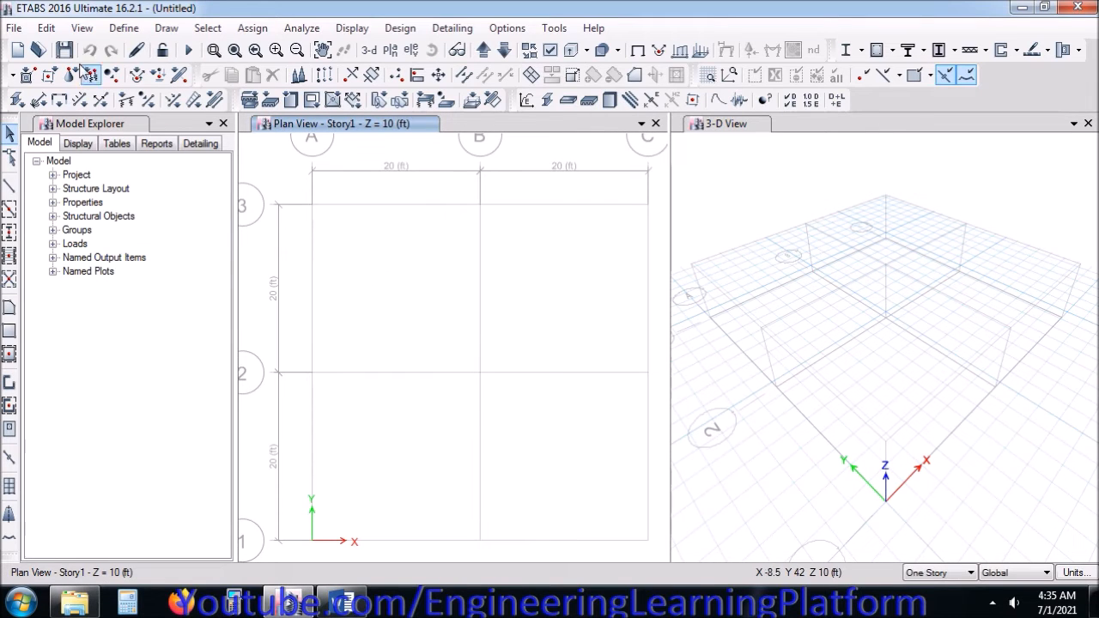
# Step: Add a new United States masonry material with the Customary standard and grade fcm 1500 psi
pyautogui.click(122, 28)
pyautogui.click(172, 49)
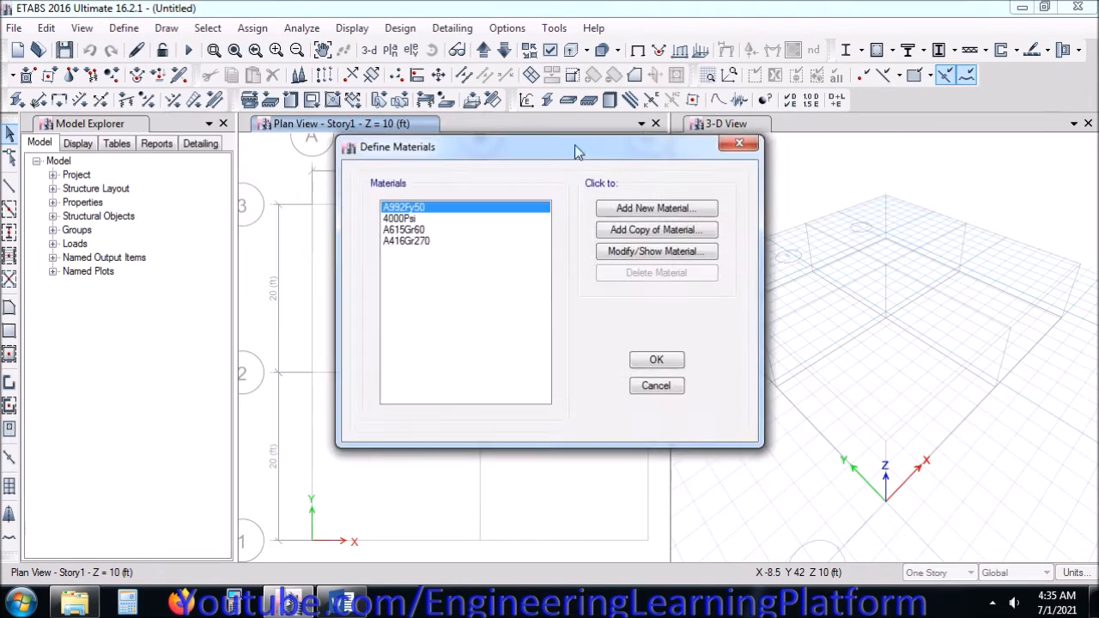
pyautogui.click(630, 211)
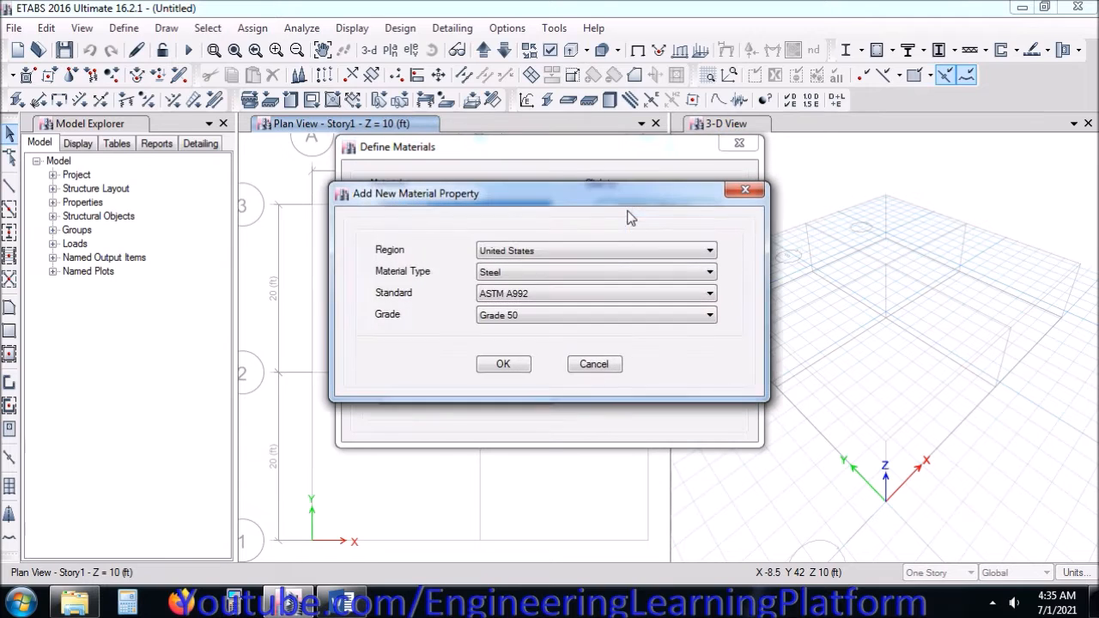
pyautogui.click(521, 273)
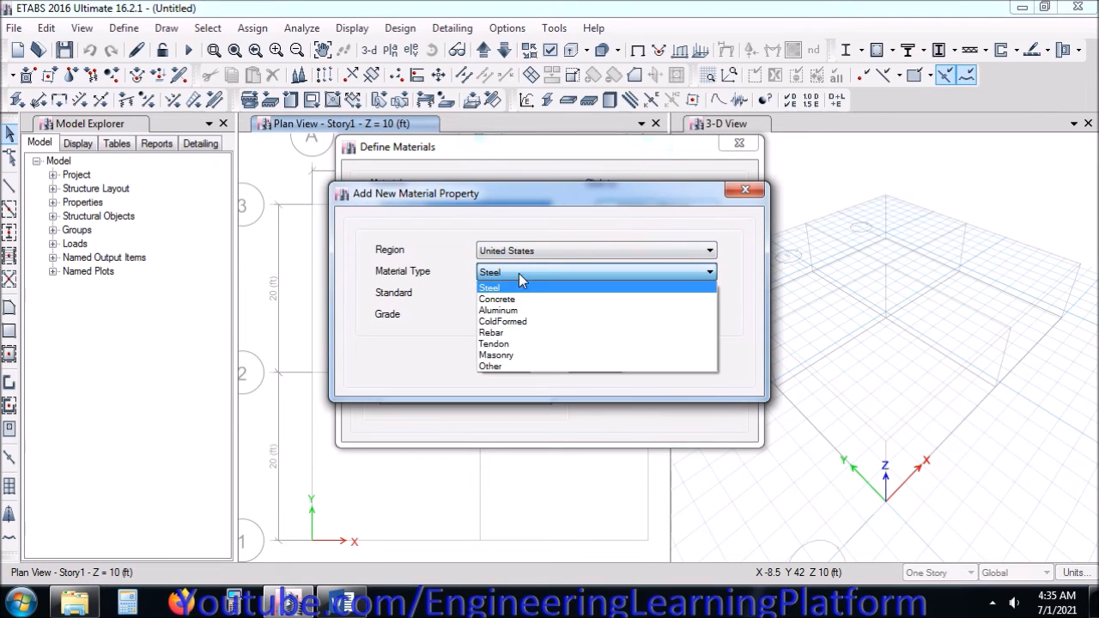
pyautogui.click(519, 355)
pyautogui.click(527, 318)
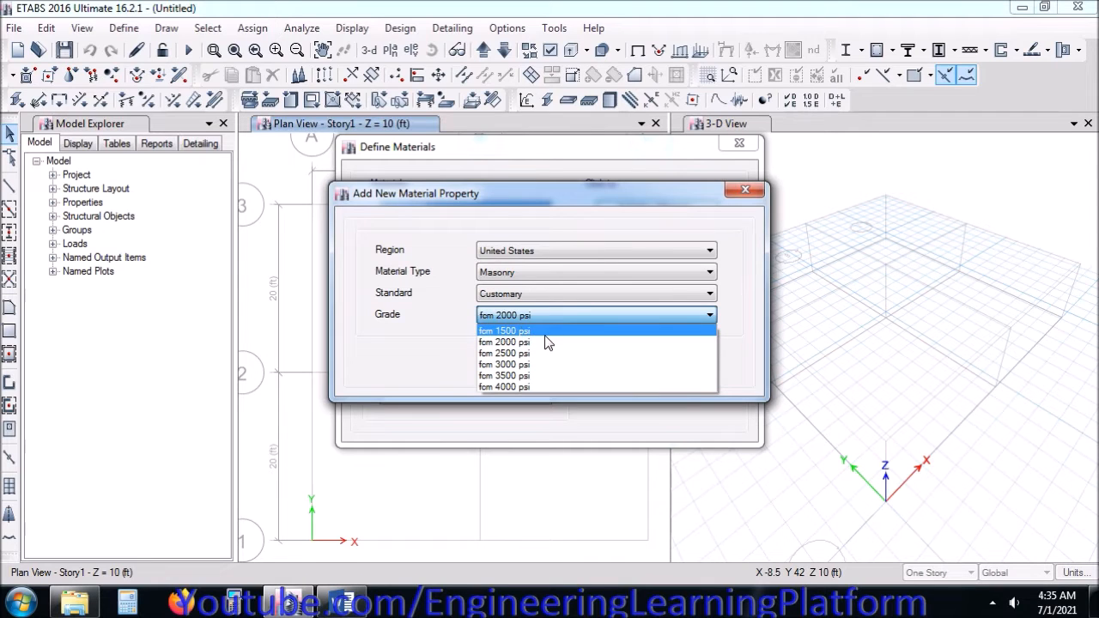
pyautogui.click(546, 332)
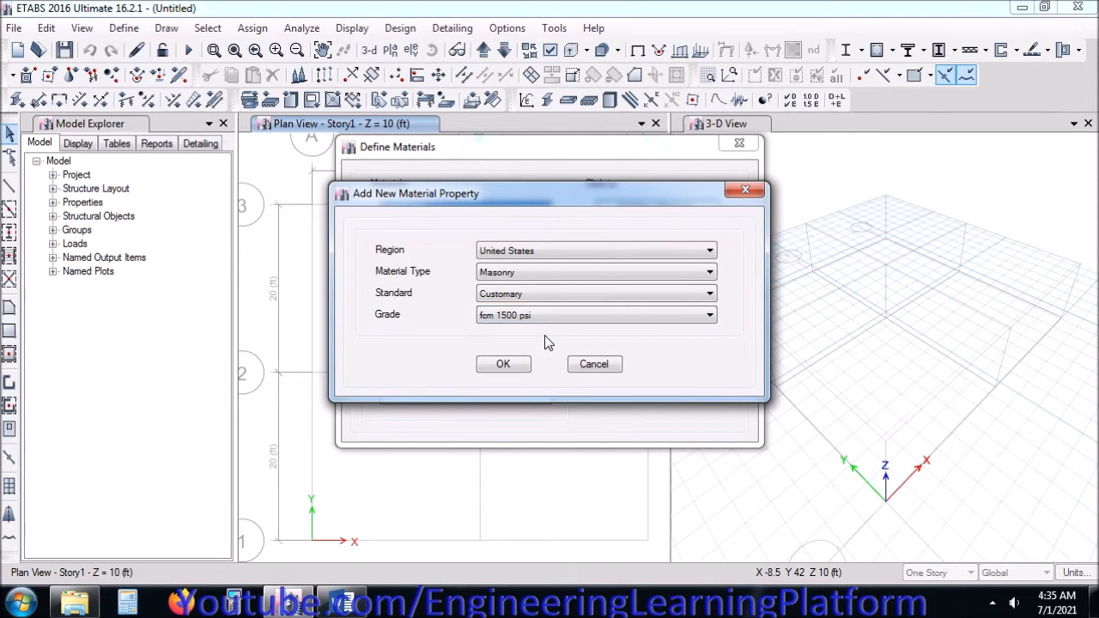
pyautogui.click(521, 368)
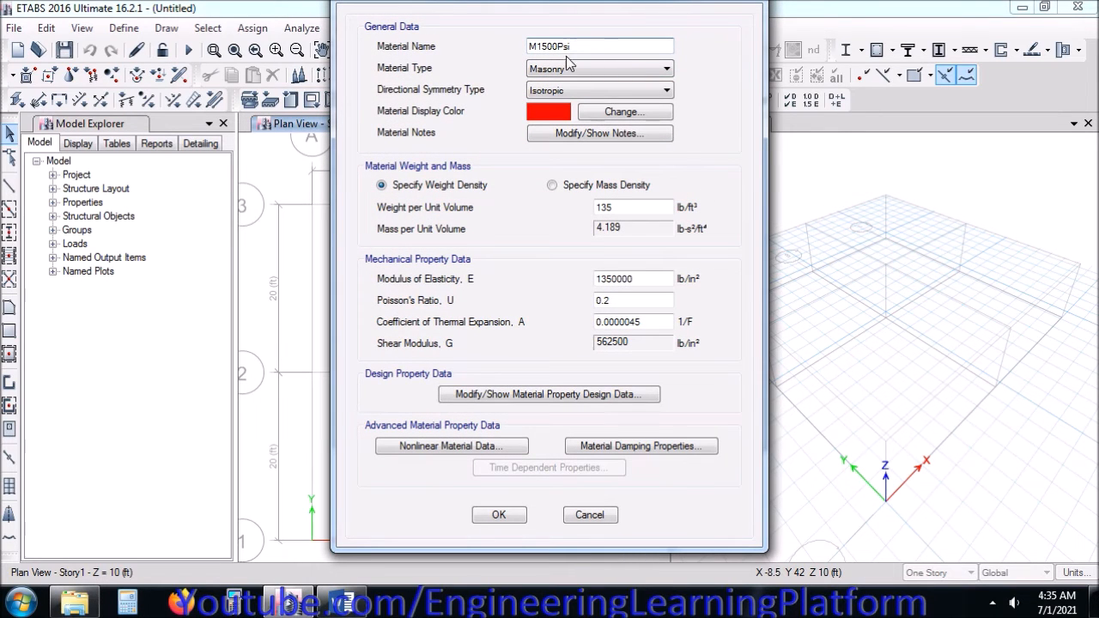
# Step: Check the assumed masonry strength in the Word document and rename the new masonry material as M600Psi in ETABS
pyautogui.click(356, 601)
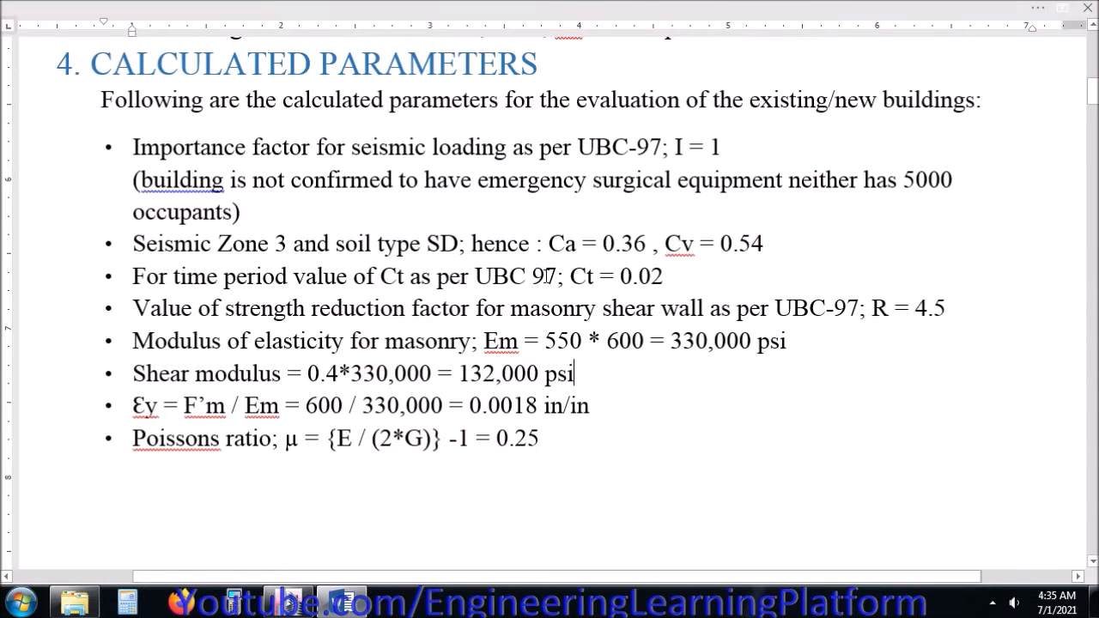
pyautogui.scroll(5, 518, 345)
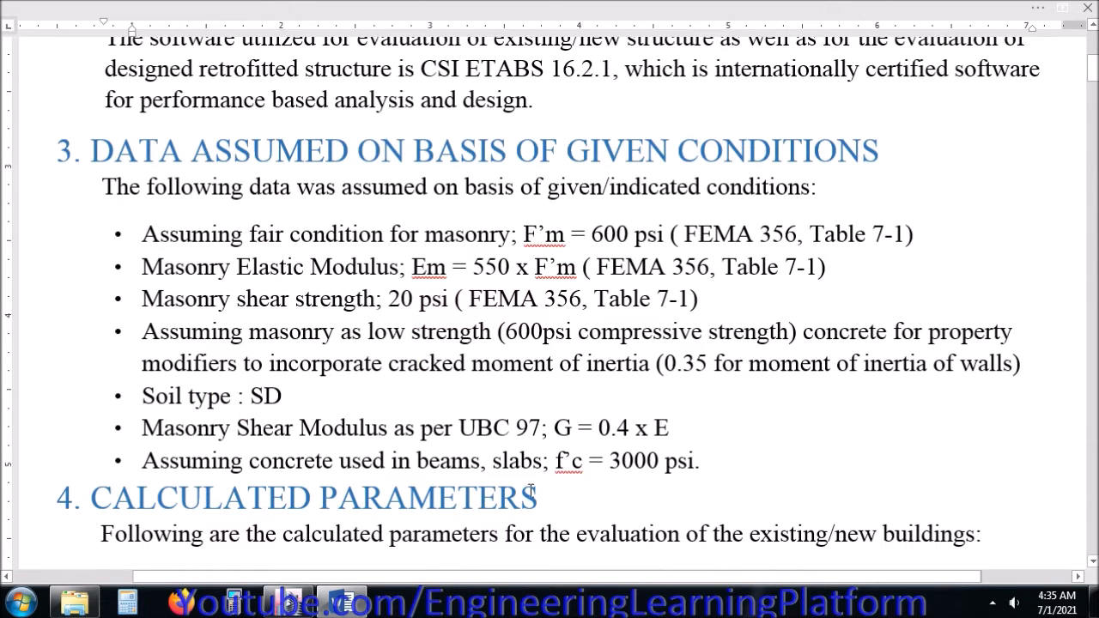
pyautogui.click(289, 601)
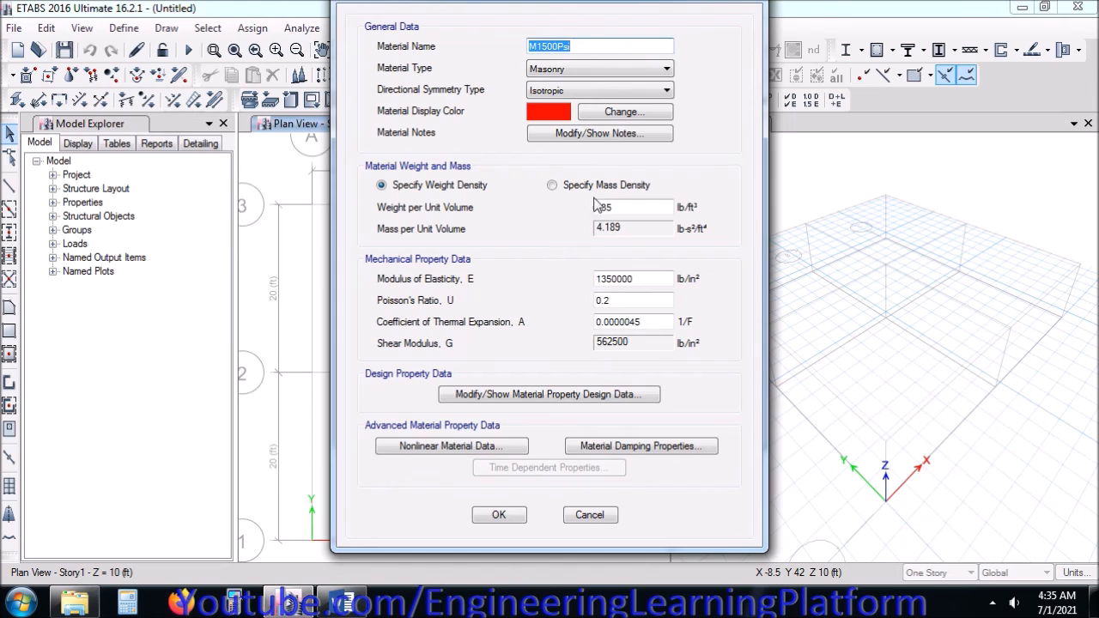
pyautogui.click(548, 46)
pyautogui.press('BackSpace')
pyautogui.press('BackSpace')
pyautogui.write('6')
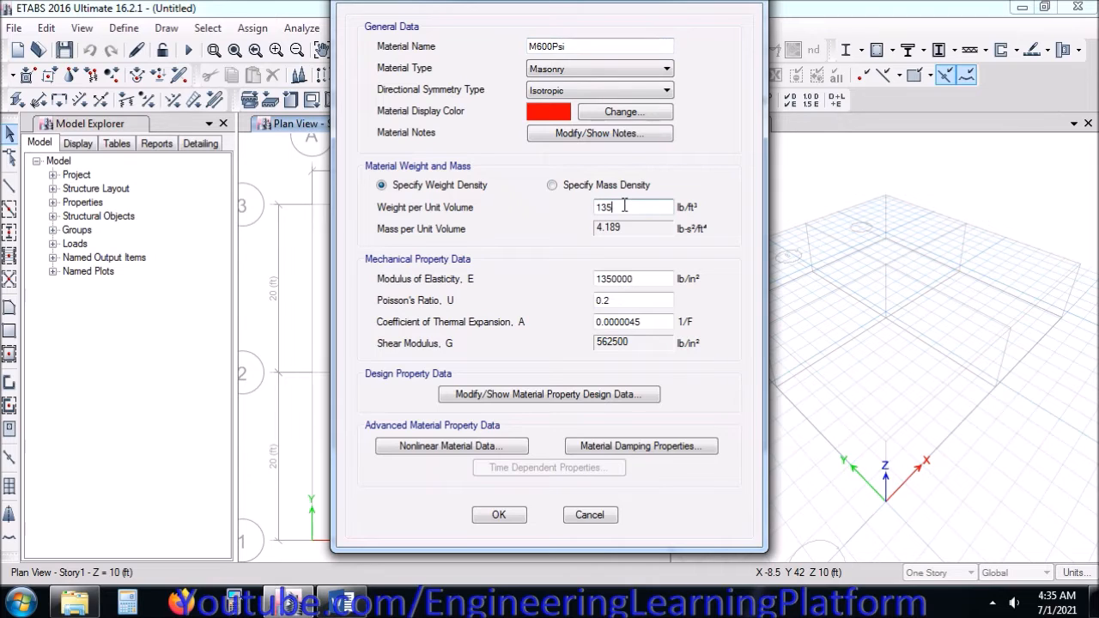
# Step: Look up the masonry elastic modulus in the Word document and set the material's modulus of elasticity to 330000 lb/in² in ETABS
pyautogui.doubleClick(610, 279)
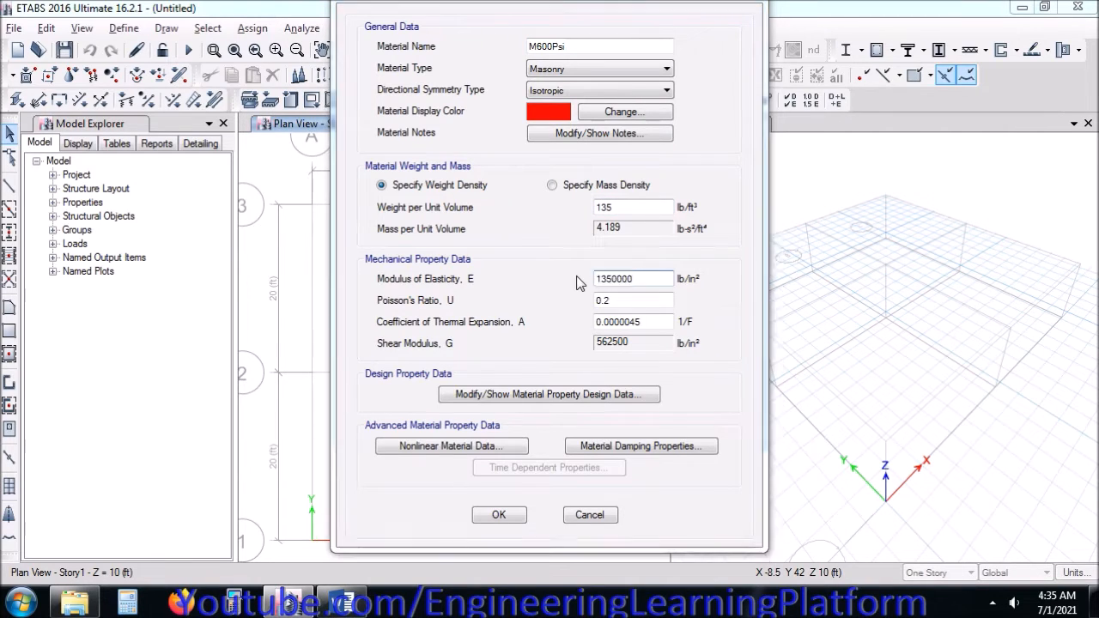
pyautogui.hotkey('alt', 'Tab')
pyautogui.scroll(-5, 507, 298)
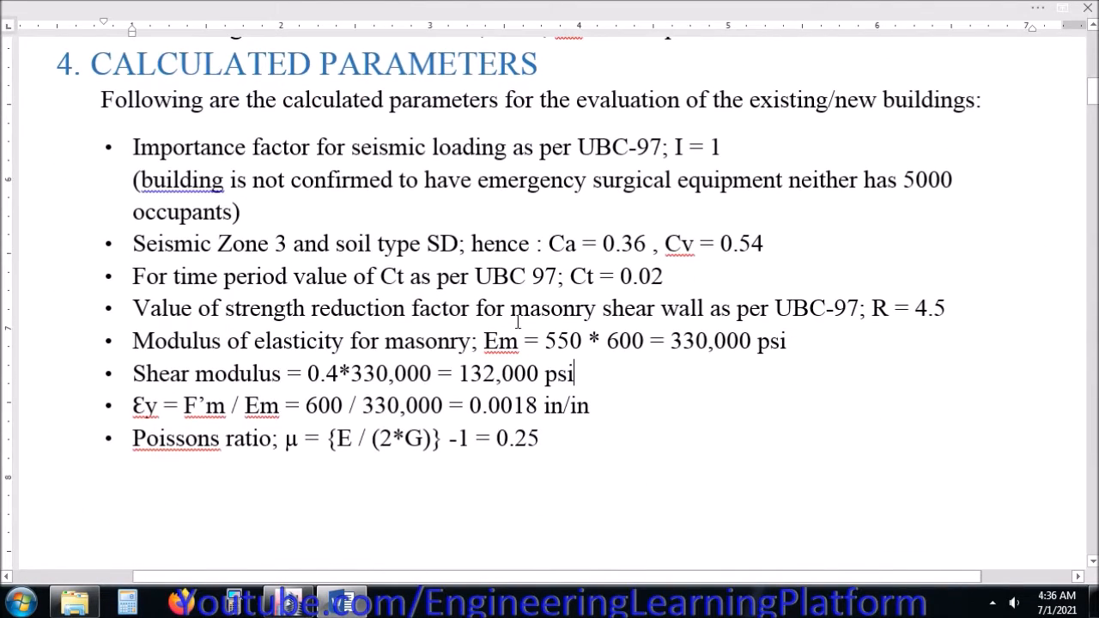
pyautogui.moveTo(672, 343); pyautogui.dragTo(736, 361)
pyautogui.click(737, 350)
pyautogui.hotkey('alt', 'Tab')
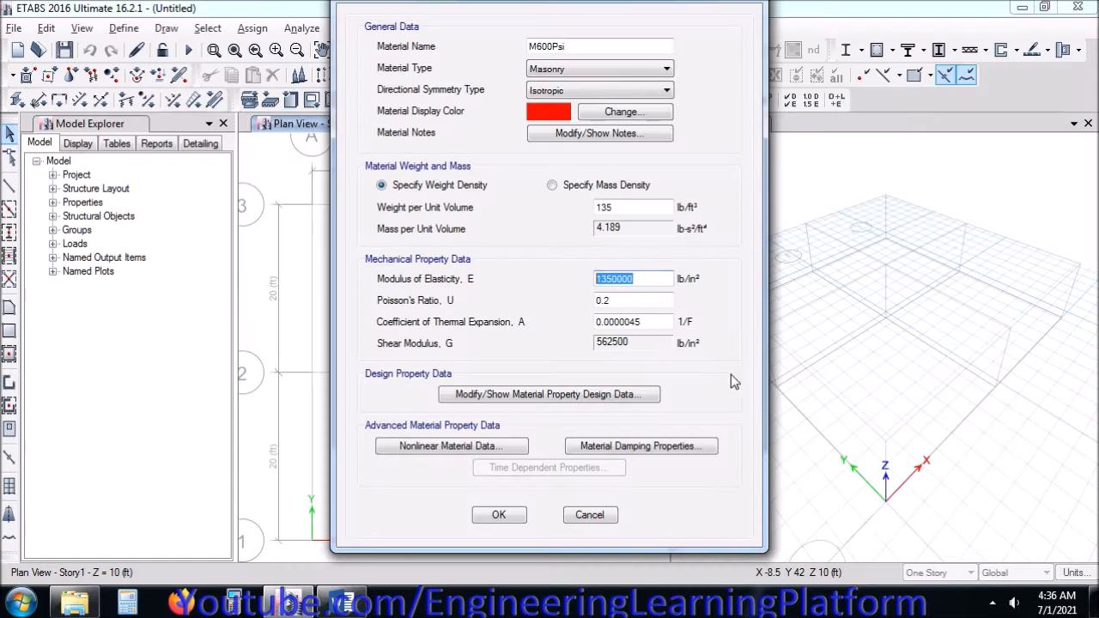
pyautogui.click(639, 279)
pyautogui.doubleClick(639, 279)
pyautogui.write('3')
pyautogui.press('Tab')
# Step: Look up Poisson's ratio in the Word document and set it to 0.25 for the masonry in ETABS, keeping Isotropic symmetry
pyautogui.hotkey('alt', 'Tab')
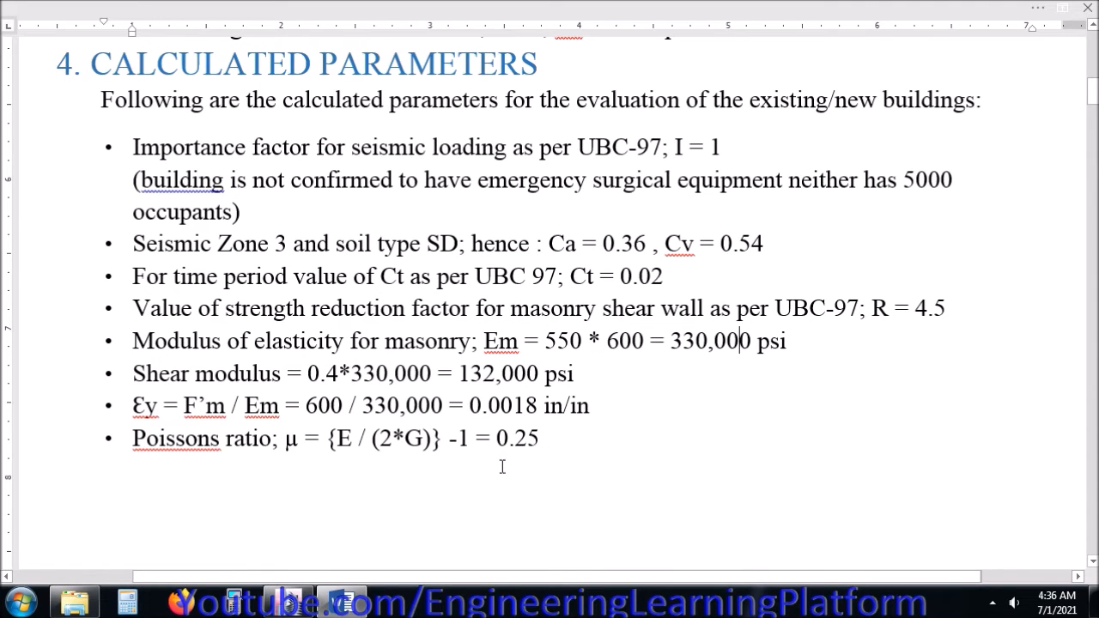
pyautogui.click(288, 601)
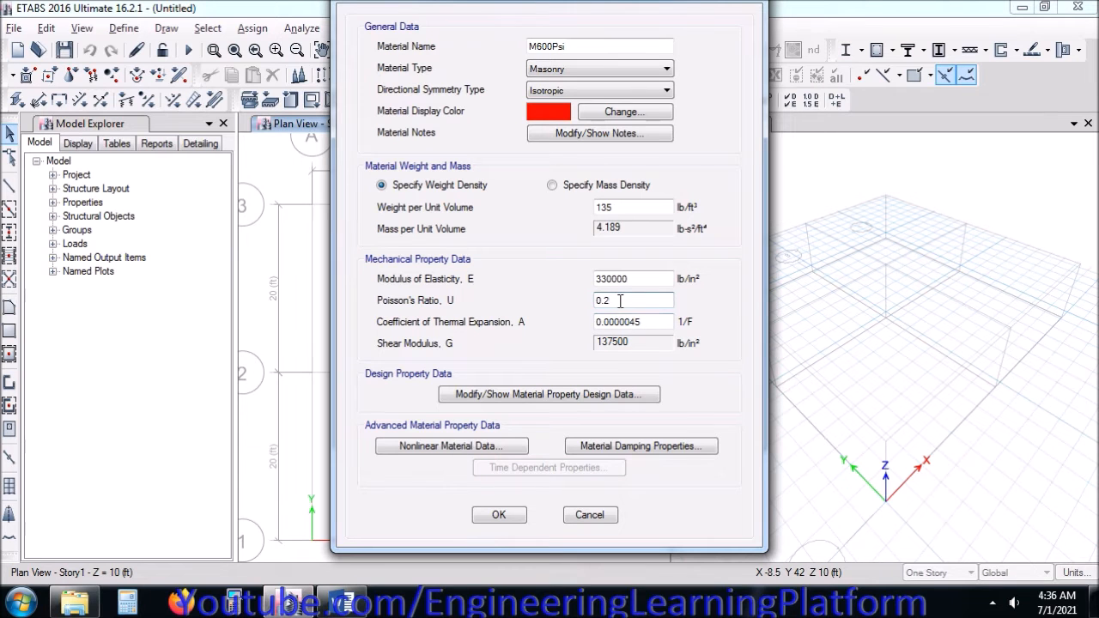
pyautogui.hotkey('alt', 'Tab')
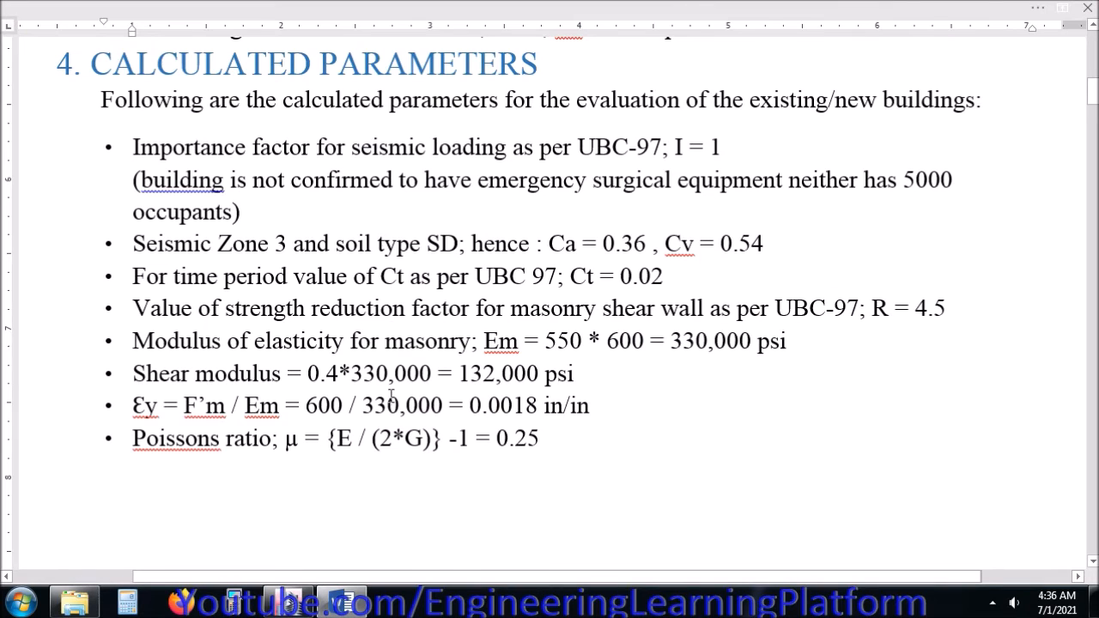
pyautogui.hotkey('alt', 'Tab')
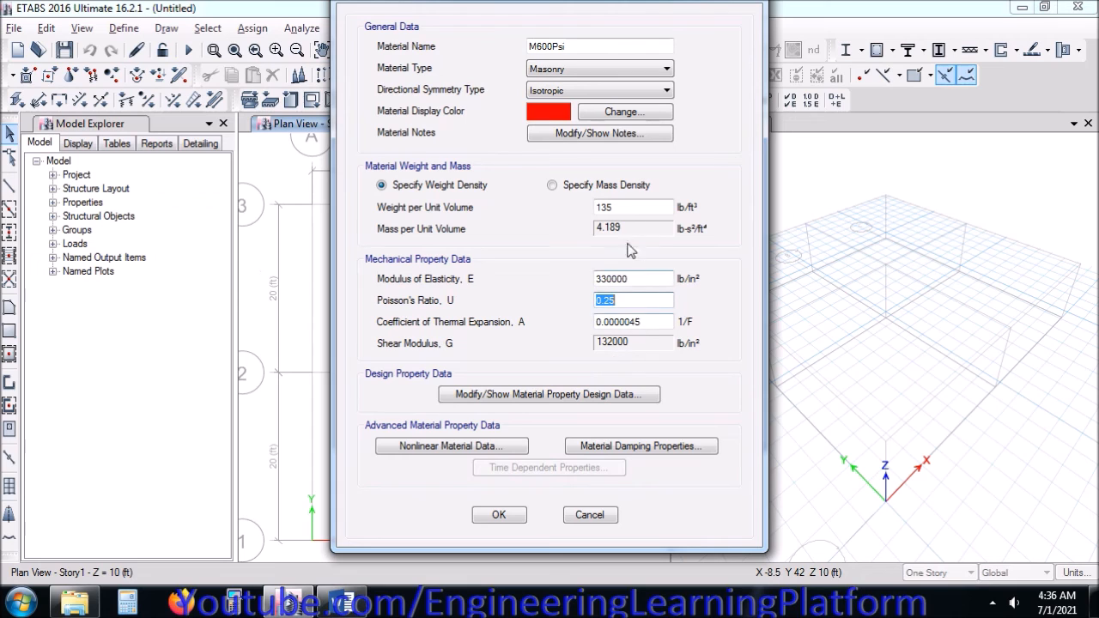
pyautogui.click(640, 278)
pyautogui.click(651, 323)
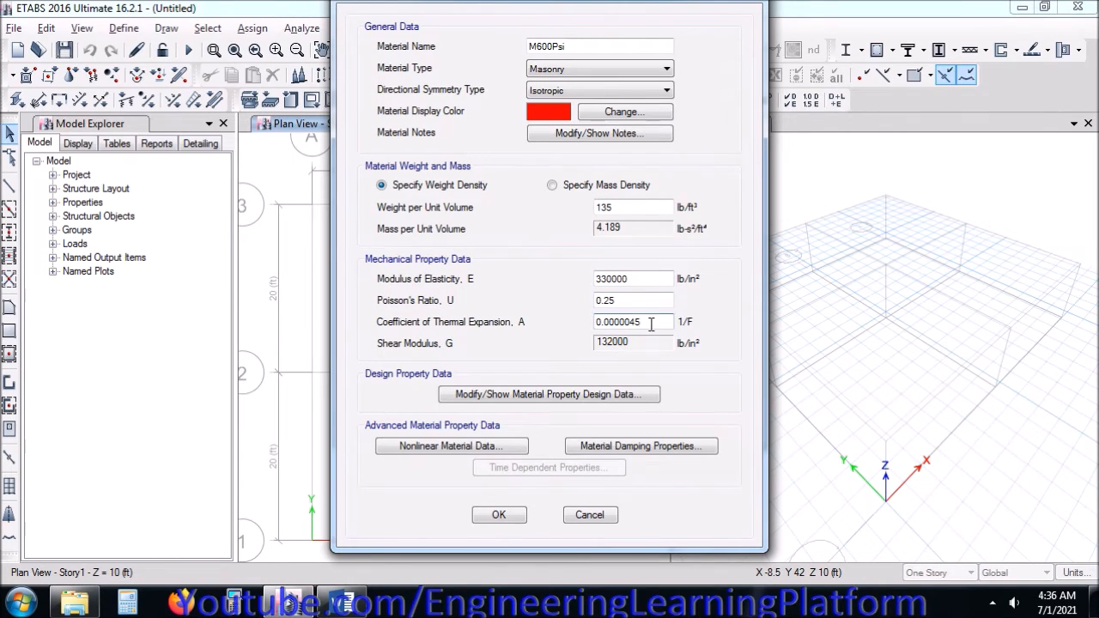
pyautogui.click(598, 84)
pyautogui.click(597, 84)
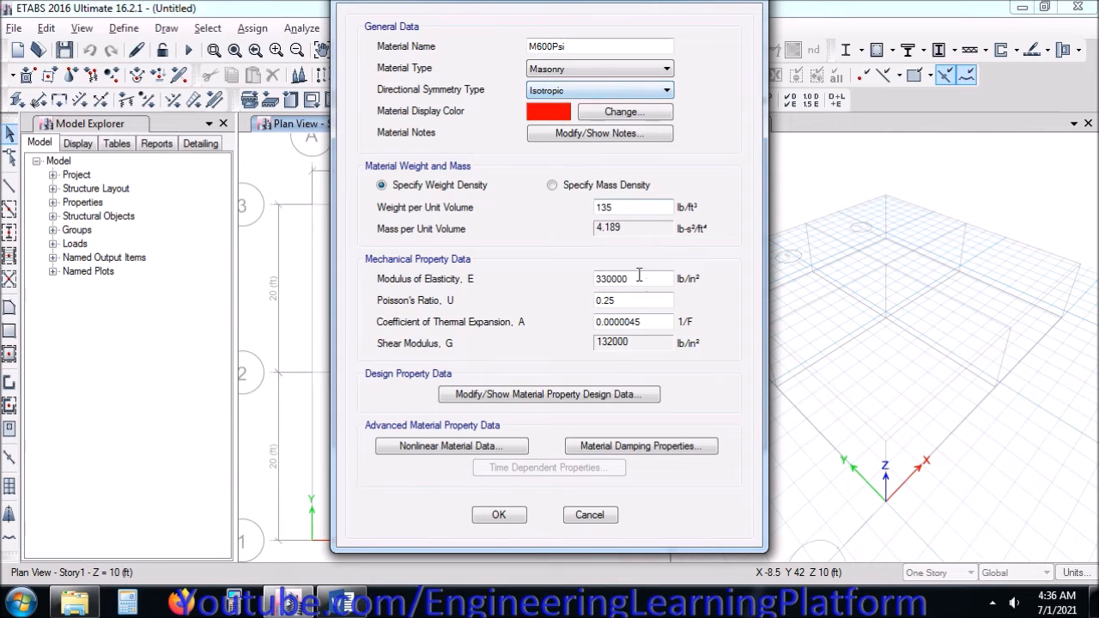
# Step: Set the masonry material's specified compressive strength f'm to 600 lb/in² in its design data
pyautogui.click(625, 395)
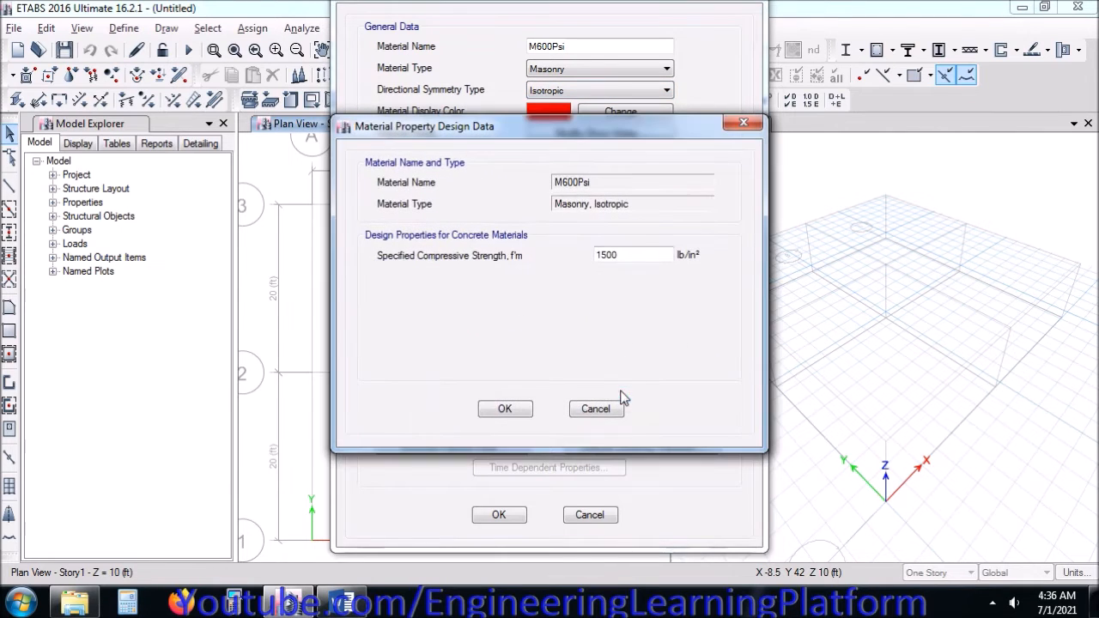
pyautogui.moveTo(621, 255); pyautogui.dragTo(565, 264)
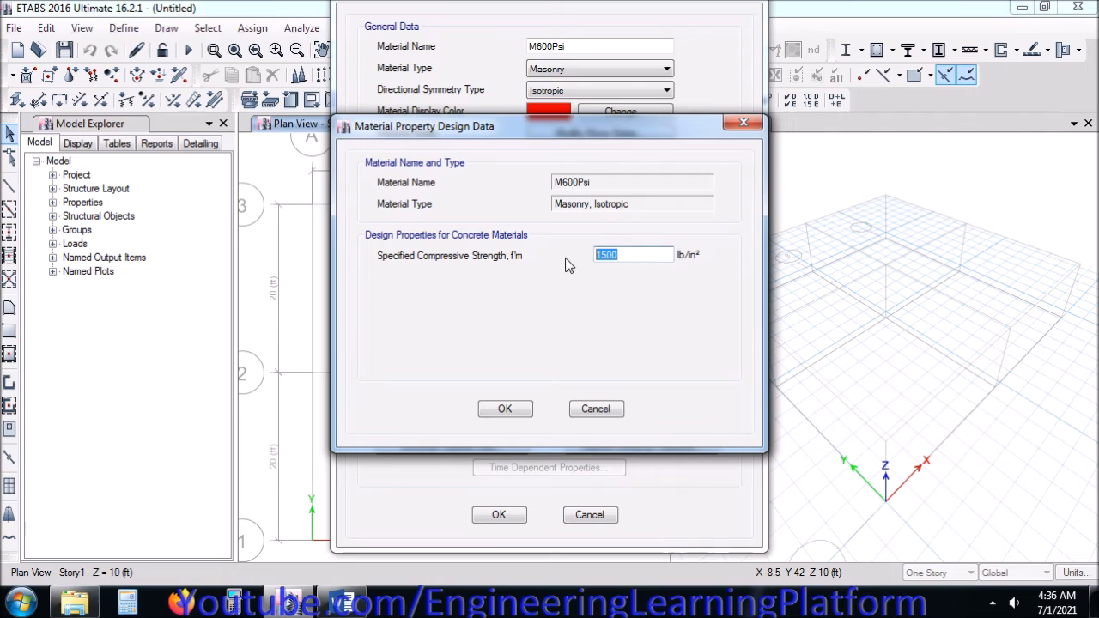
pyautogui.write('600')
pyautogui.click(497, 410)
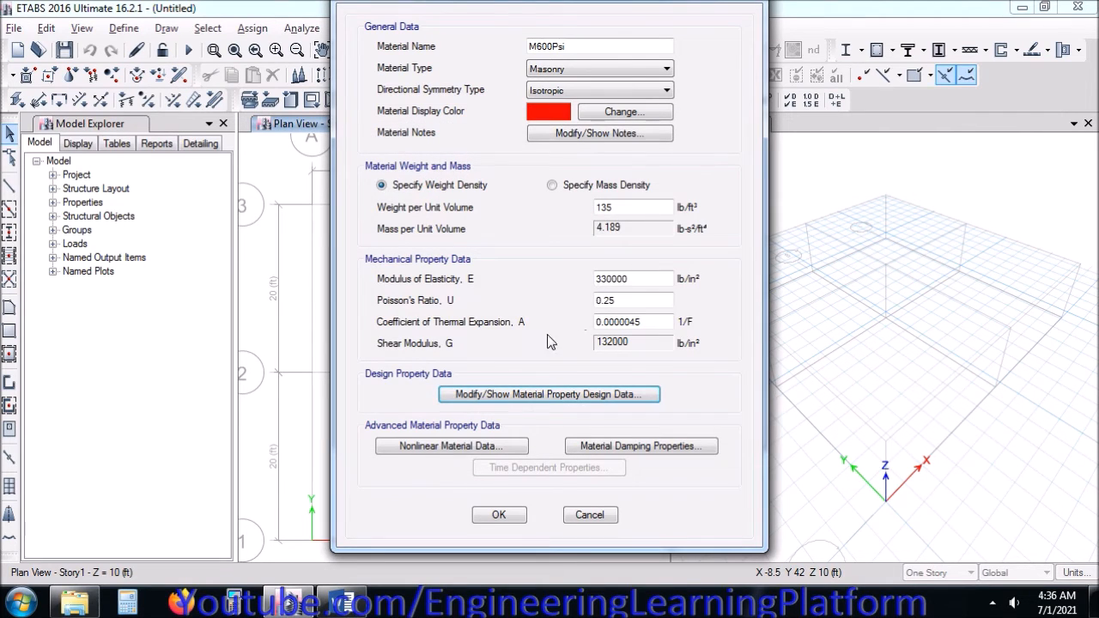
# Step: Check the masonry's modulus of elasticity against the calculated parameters in the Word document and accept the M600Psi material in ETABS
pyautogui.click(633, 281)
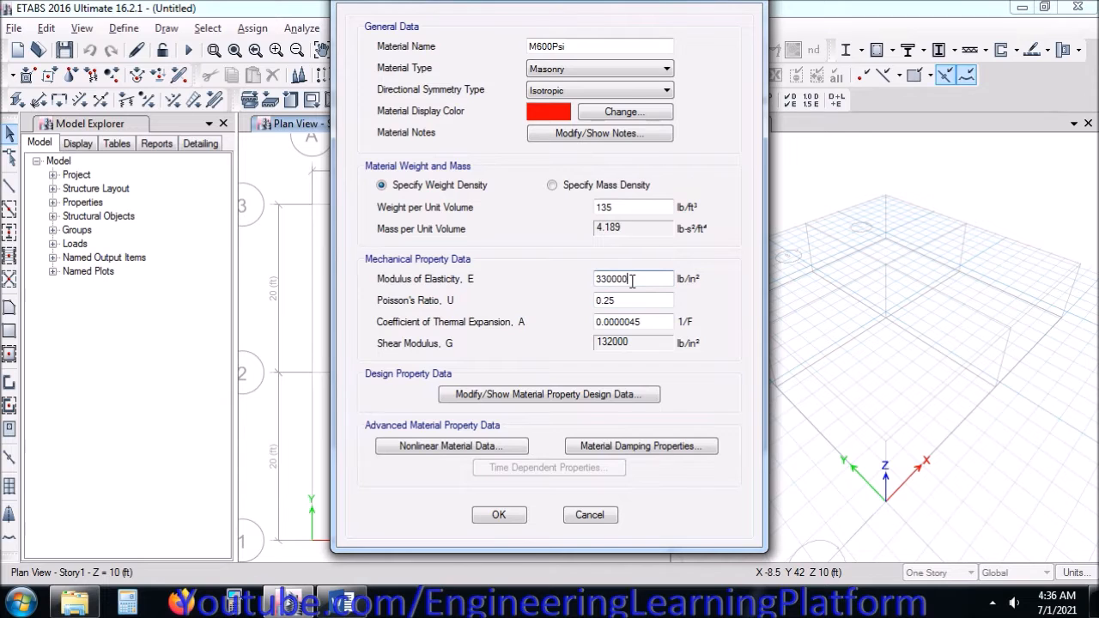
pyautogui.hotkey('alt', 'Tab')
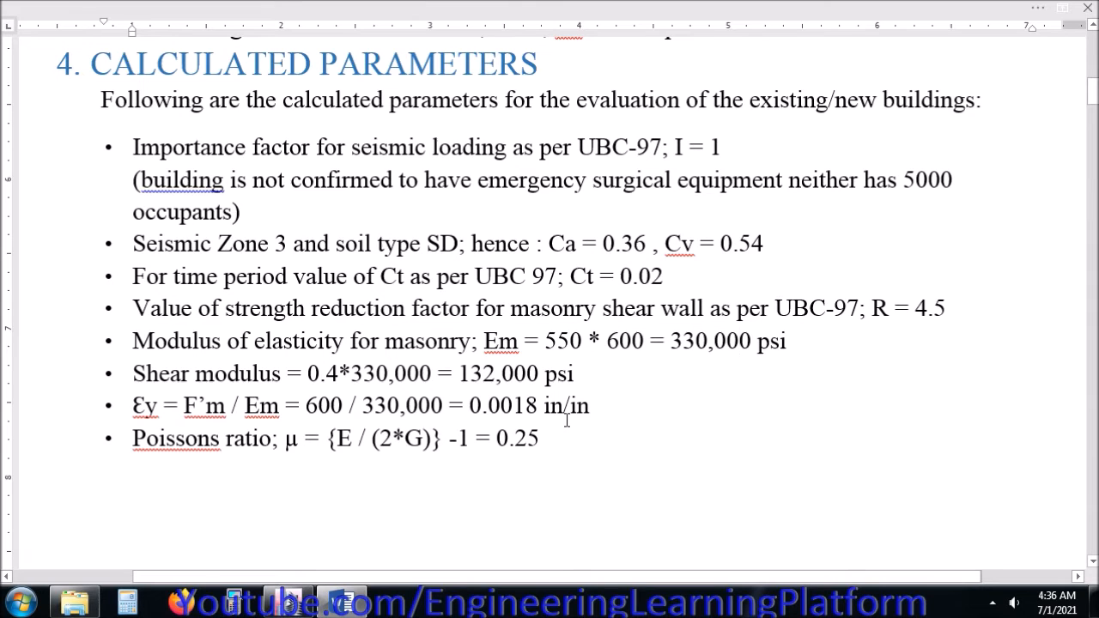
pyautogui.click(289, 603)
pyautogui.click(501, 516)
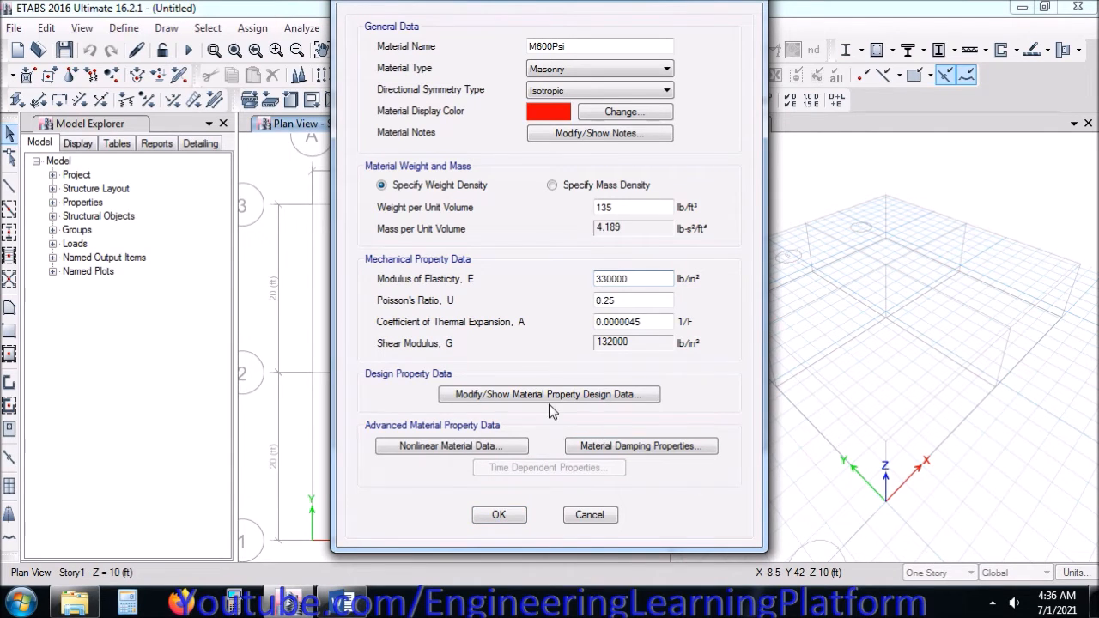
pyautogui.click(494, 516)
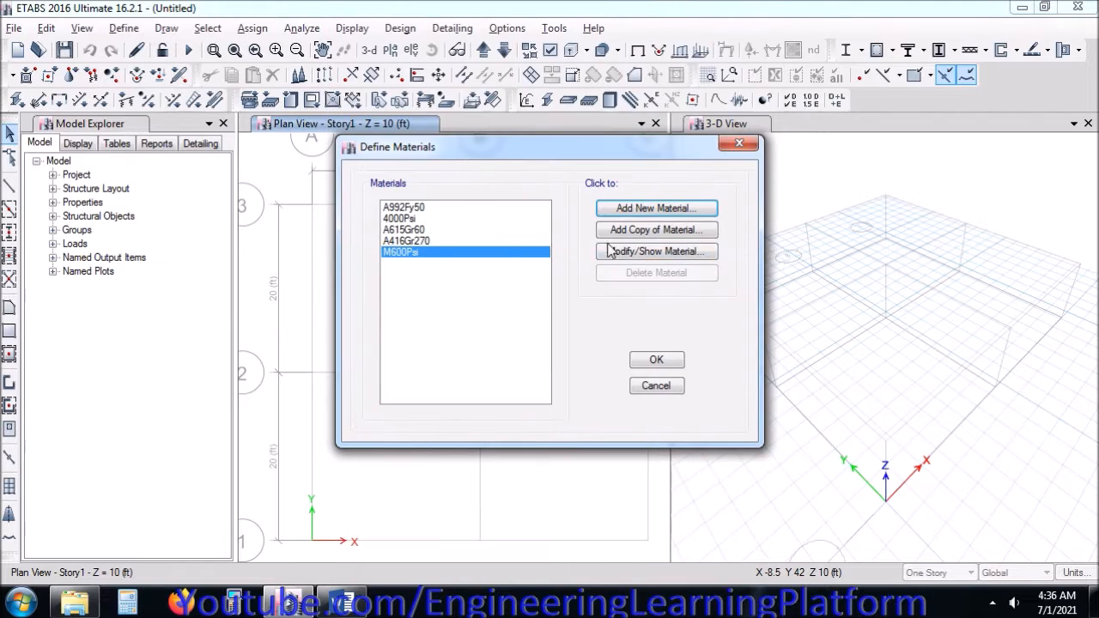
# Step: Reopen the M600Psi material and compare its shear modulus with the calculated shear modulus in the Word document
pyautogui.click(636, 251)
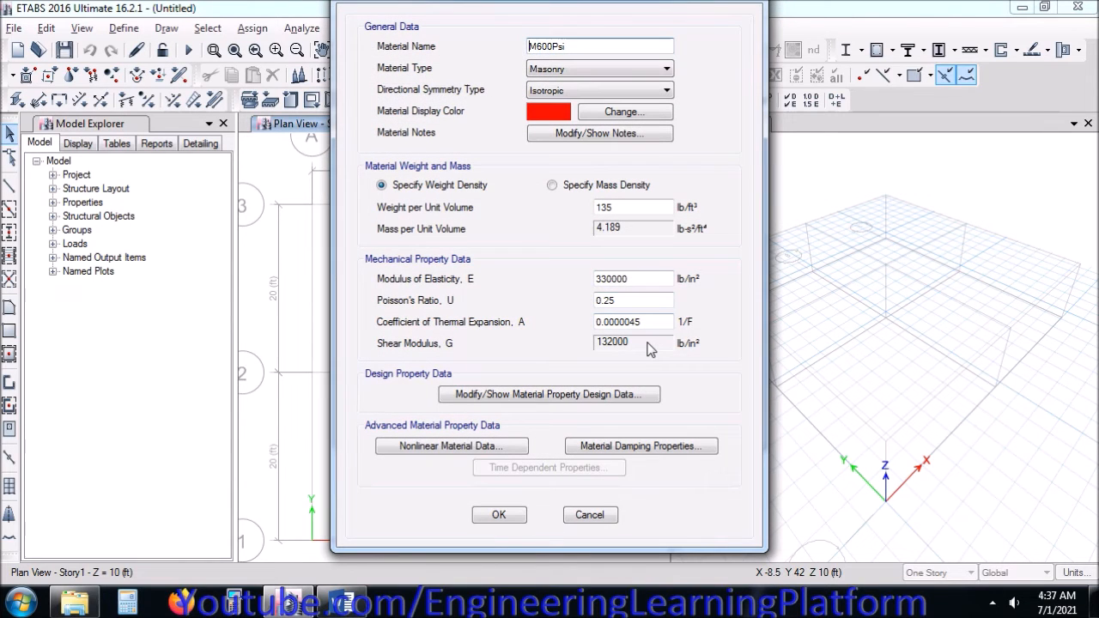
pyautogui.hotkey('alt', 'Tab')
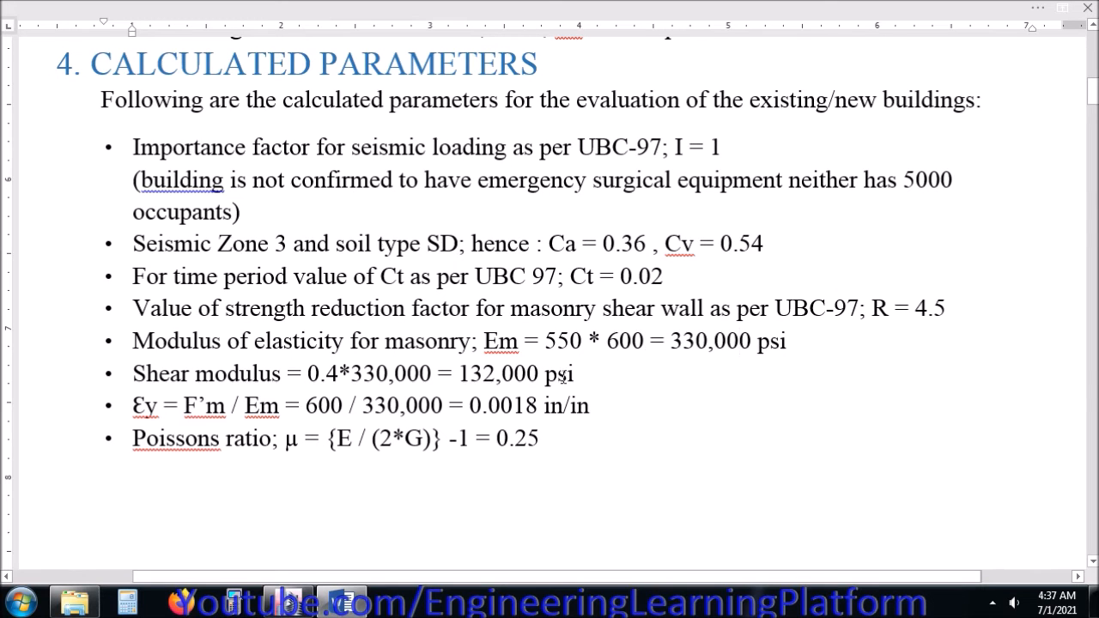
pyautogui.moveTo(459, 375); pyautogui.dragTo(540, 380)
pyautogui.hotkey('alt', 'Tab')
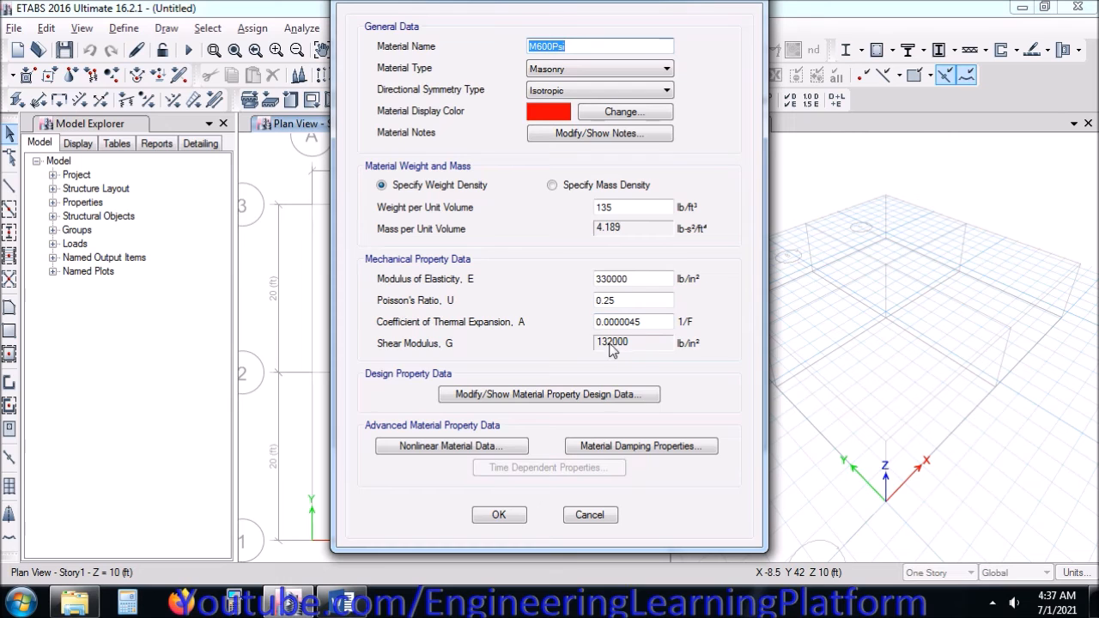
pyautogui.hotkey('alt', 'Tab')
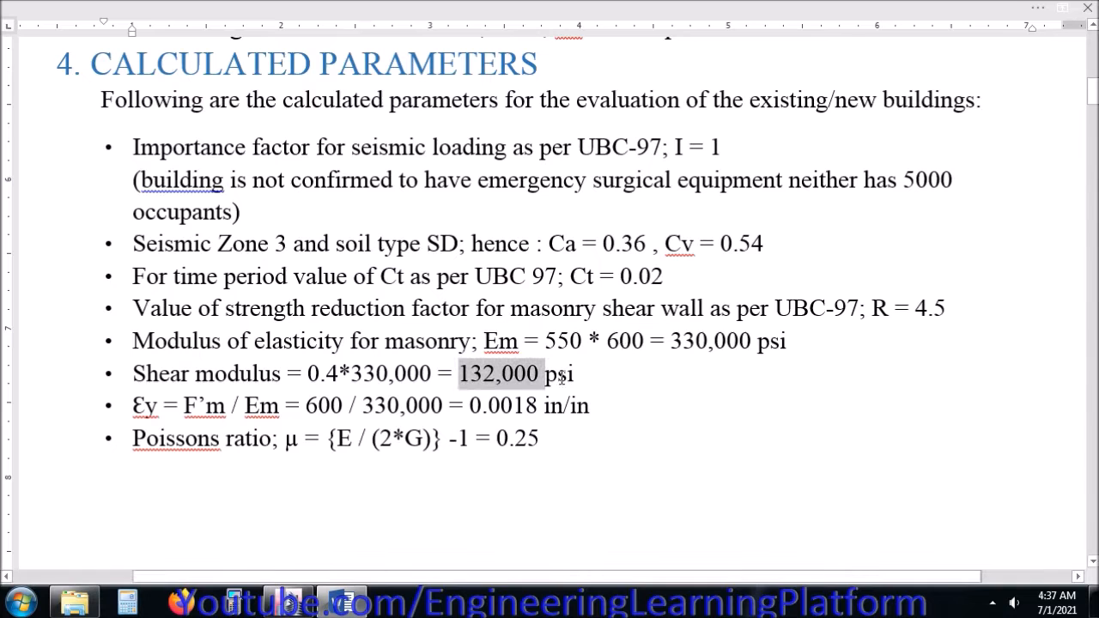
pyautogui.hotkey('alt', 'Tab')
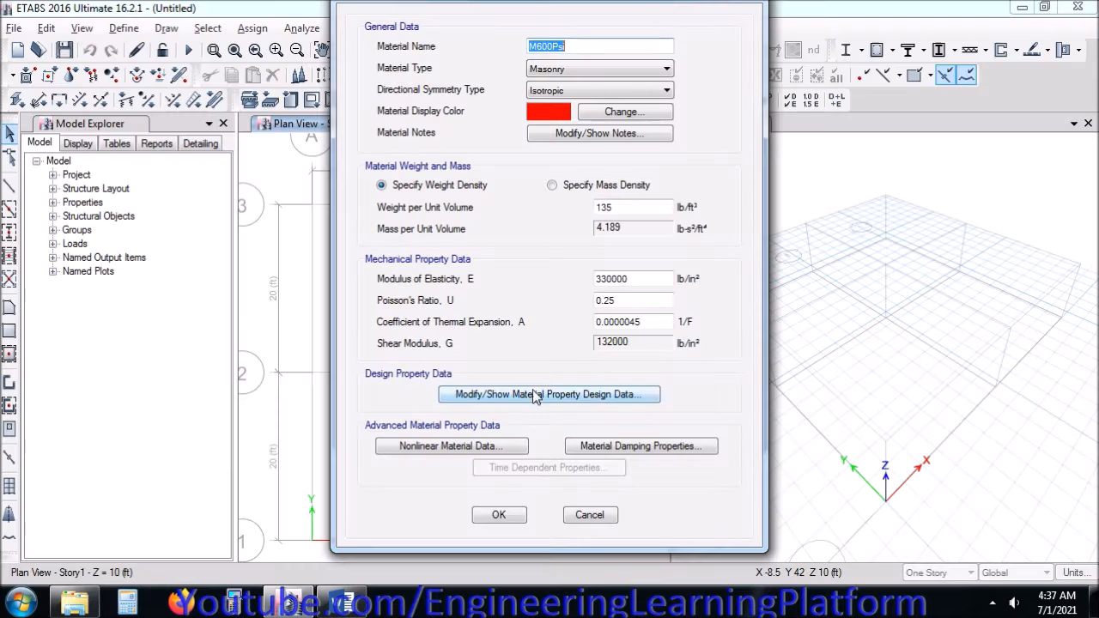
pyautogui.click(499, 516)
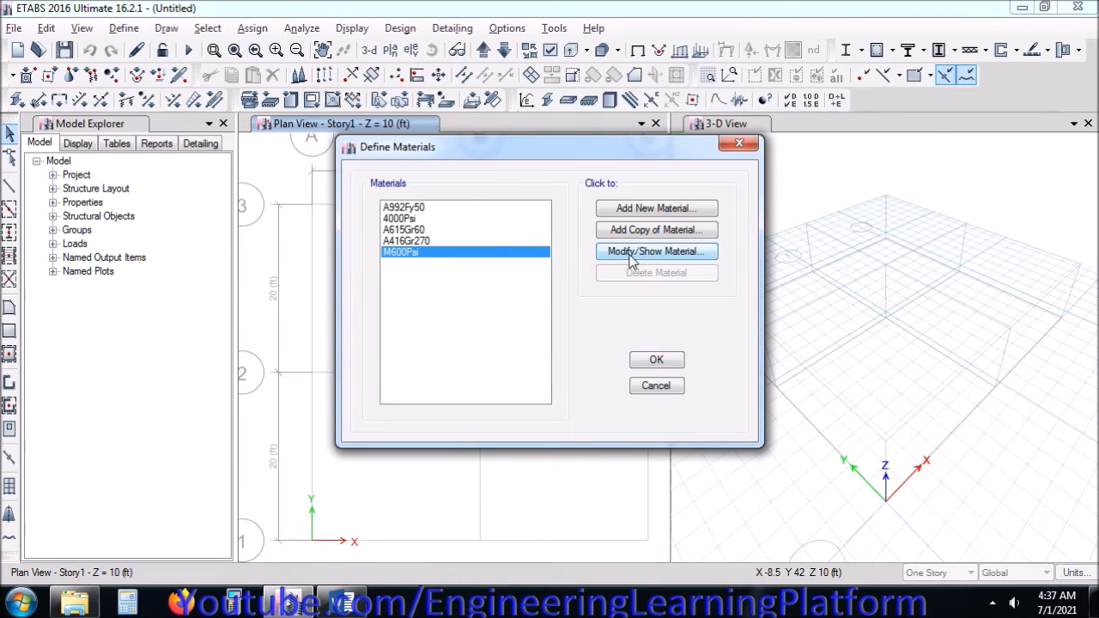
# Step: Look up the concrete strength in the Word document and add a United States Customary concrete material of grade f'c 3000 psi in ETABS
pyautogui.click(342, 604)
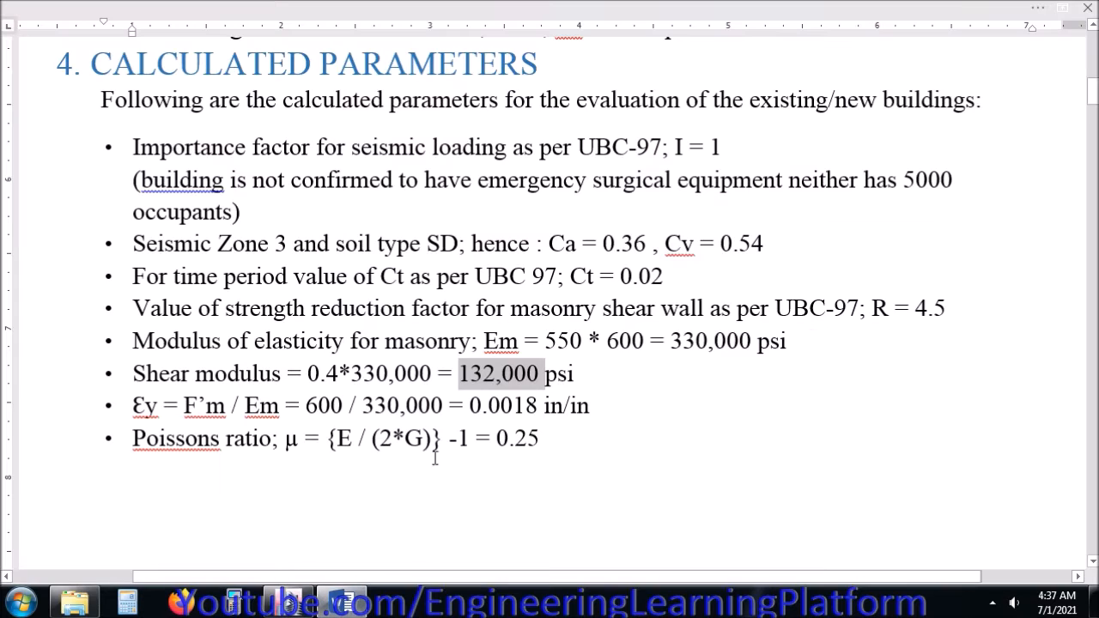
pyautogui.click(515, 445)
pyautogui.scroll(5, 515, 447)
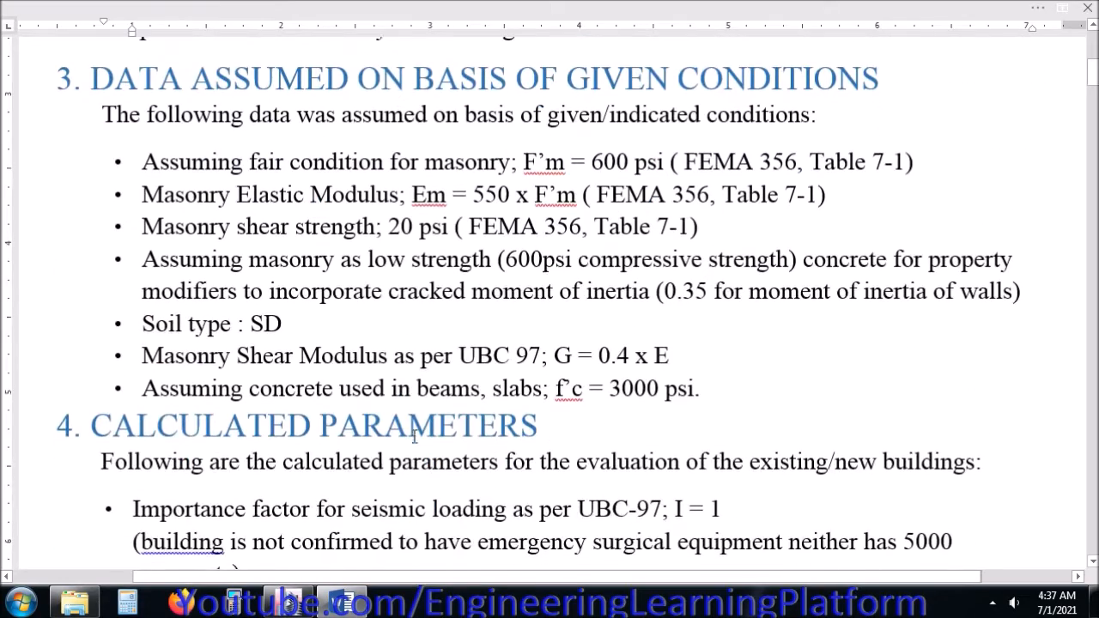
pyautogui.moveTo(555, 388); pyautogui.dragTo(664, 388)
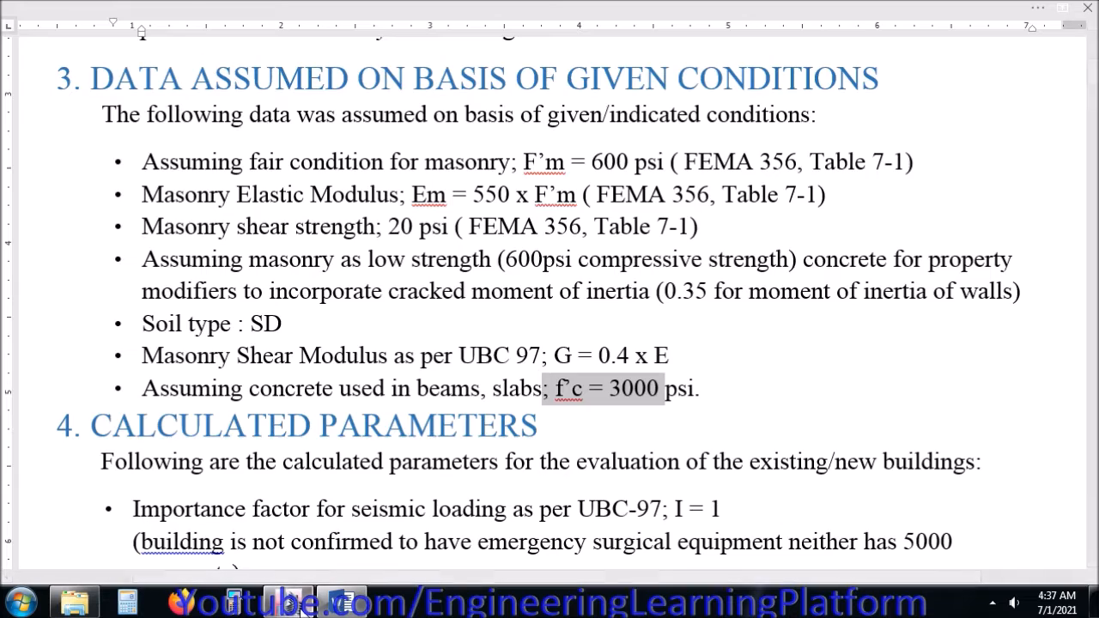
pyautogui.hotkey('alt', 'Tab')
pyautogui.click(643, 204)
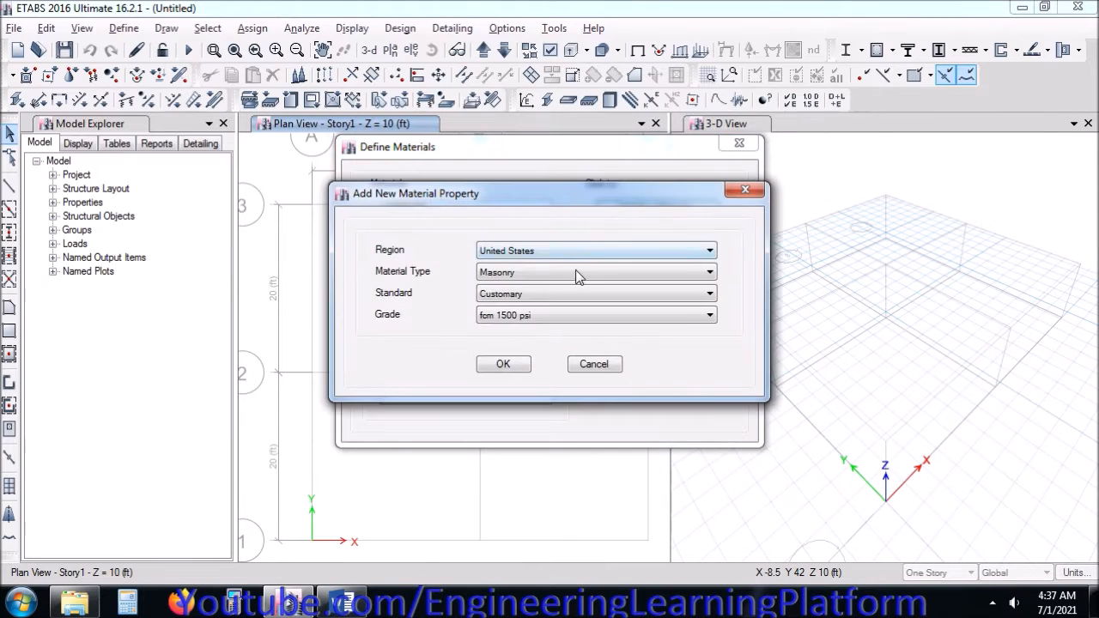
pyautogui.click(580, 271)
pyautogui.click(558, 302)
pyautogui.click(534, 316)
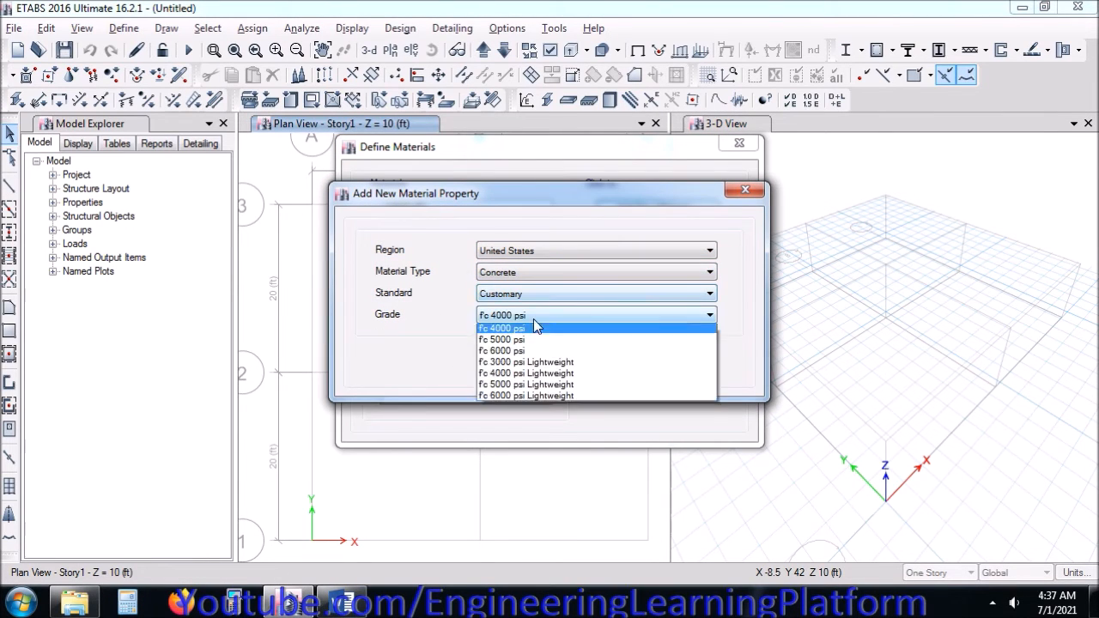
pyautogui.click(533, 336)
pyautogui.click(514, 368)
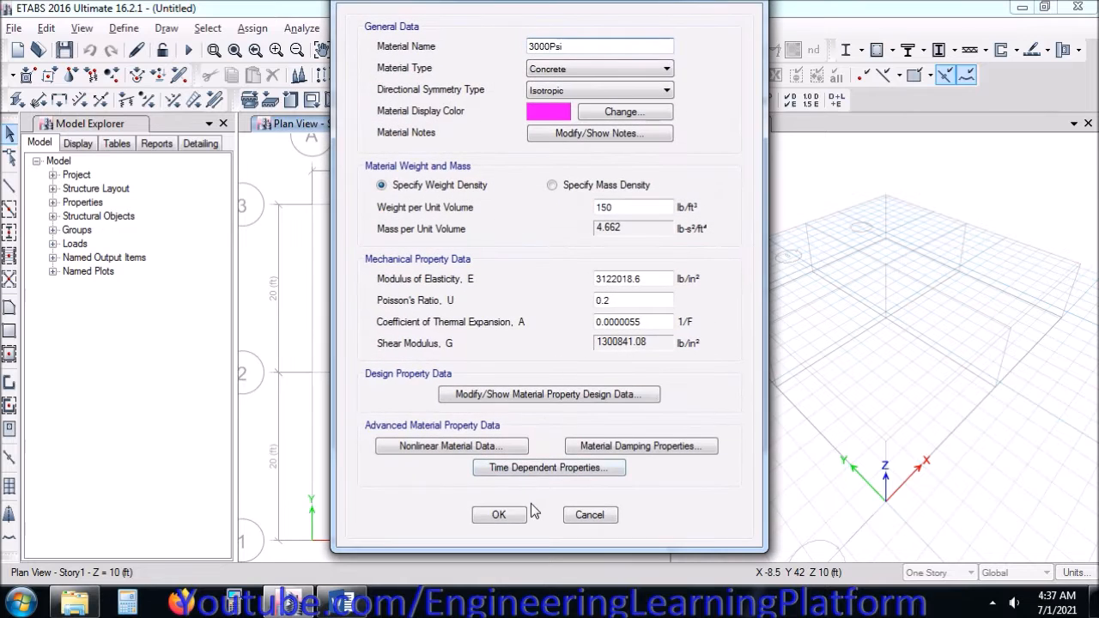
pyautogui.click(499, 515)
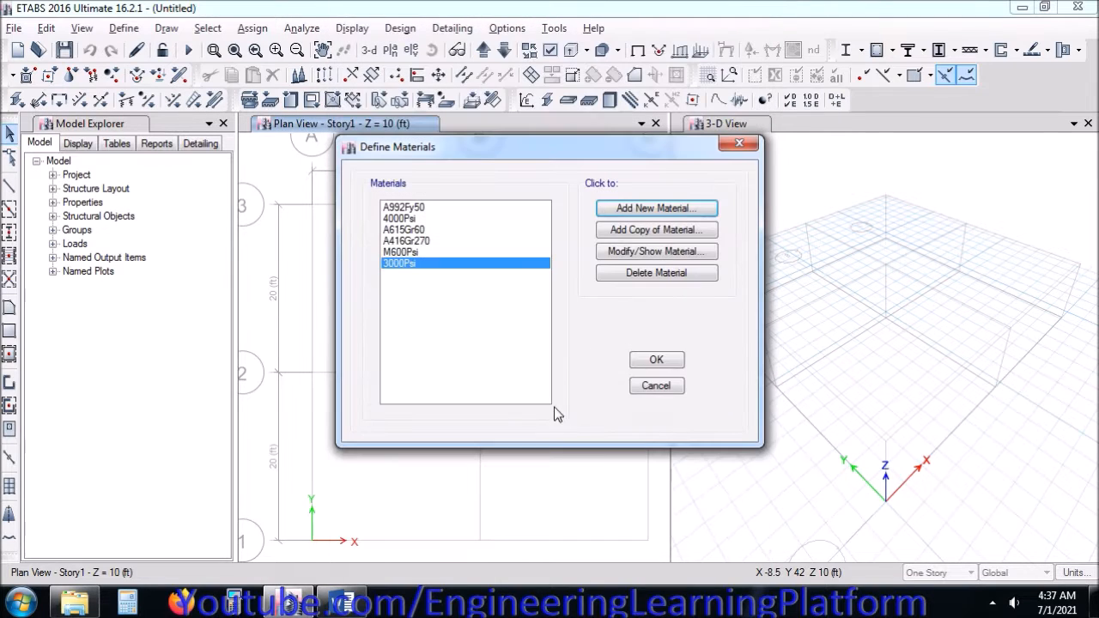
pyautogui.click(652, 360)
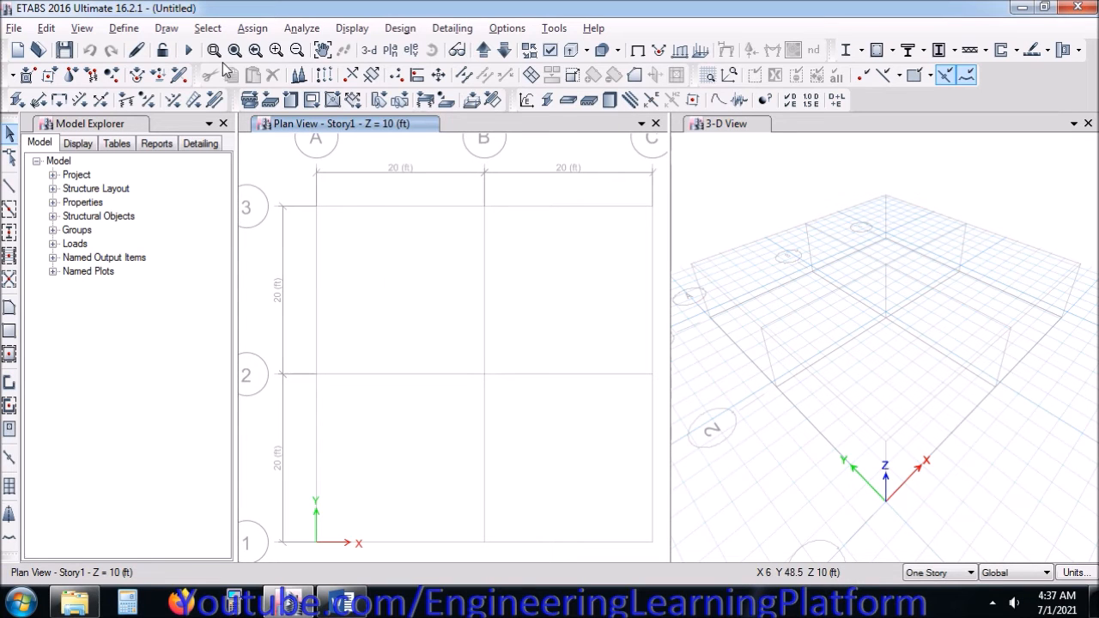
# Step: Review the calculated parameters in the Word document and open the existing Wall1 wall section for modification in ETABS
pyautogui.click(298, 51)
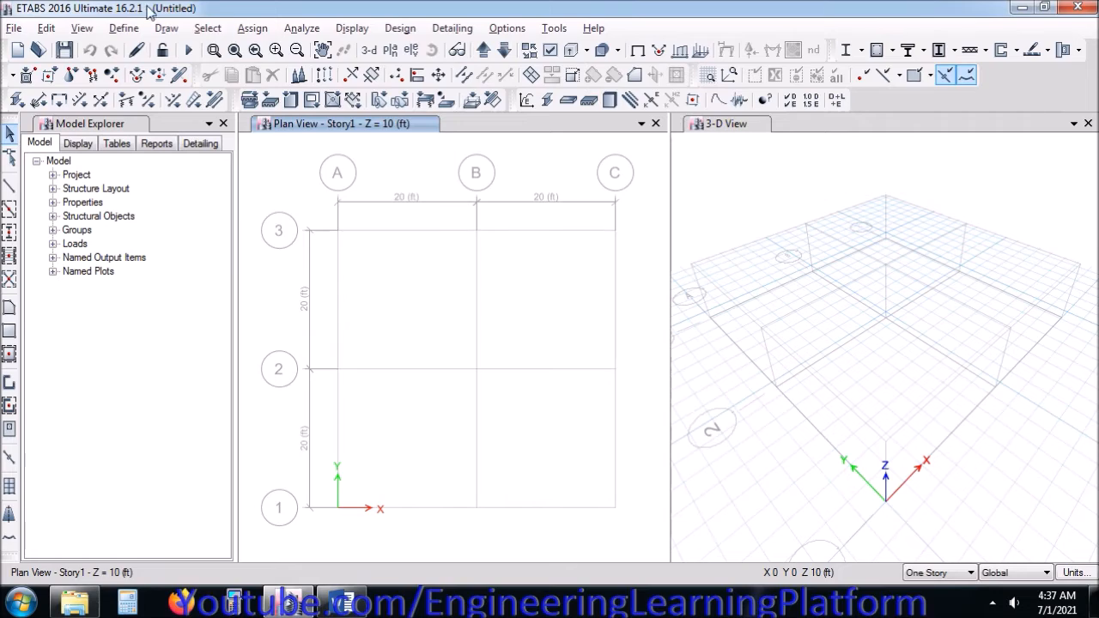
pyautogui.click(343, 602)
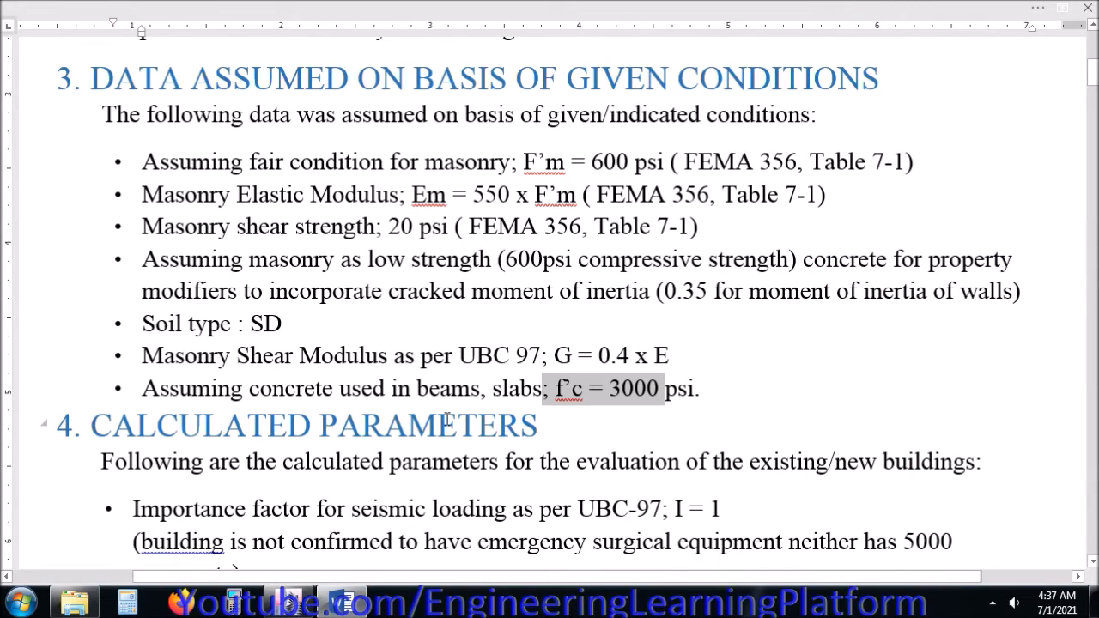
pyautogui.scroll(-4, 446, 418)
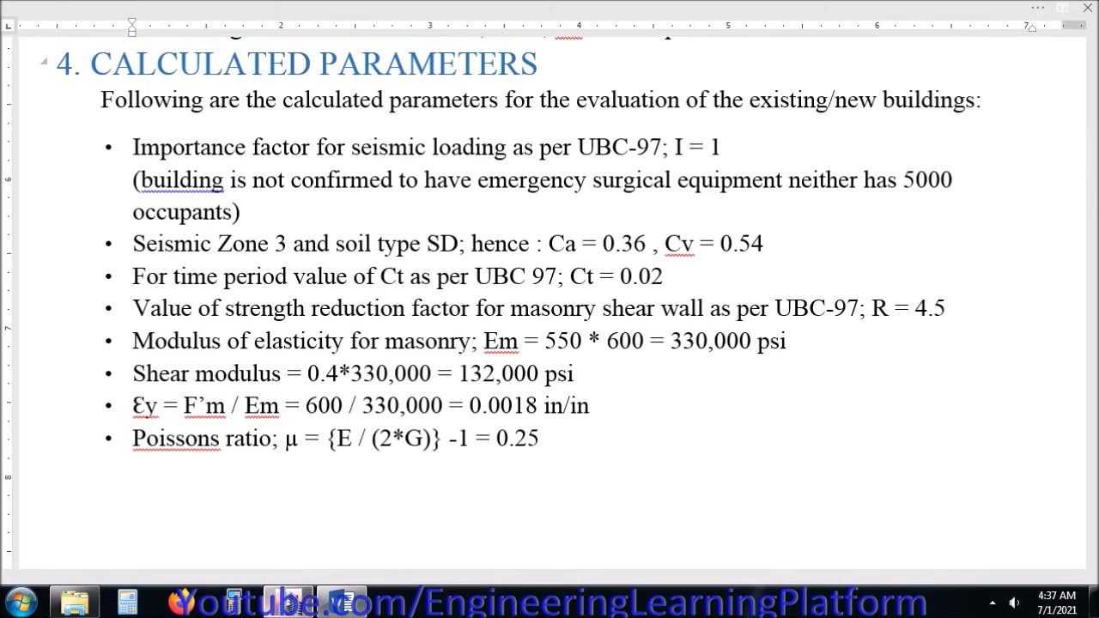
pyautogui.click(289, 603)
pyautogui.click(124, 29)
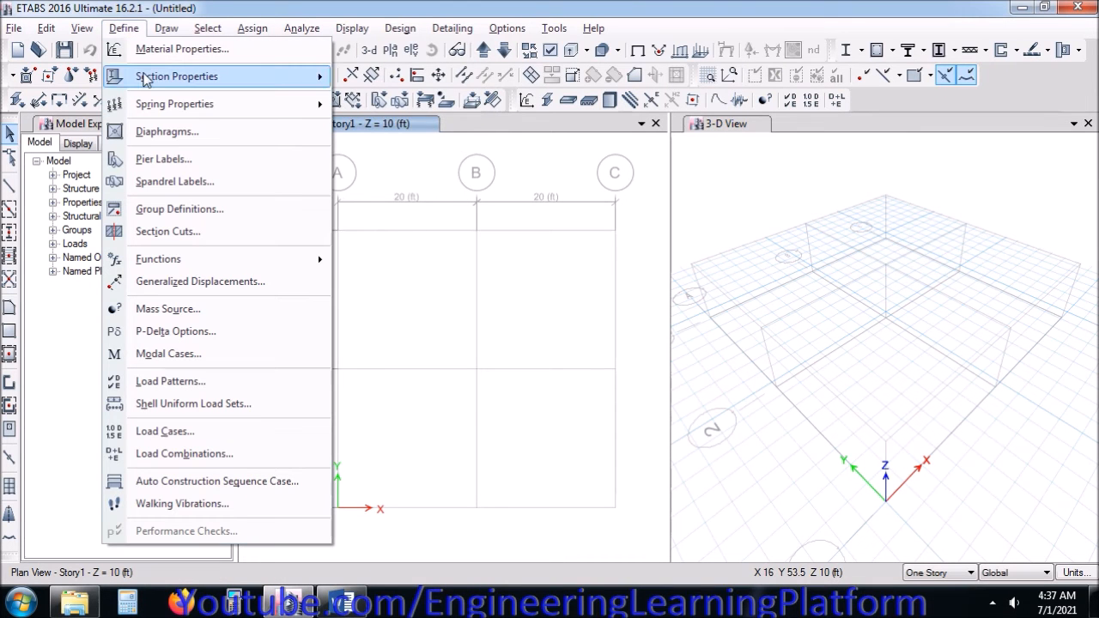
pyautogui.moveTo(147, 77)
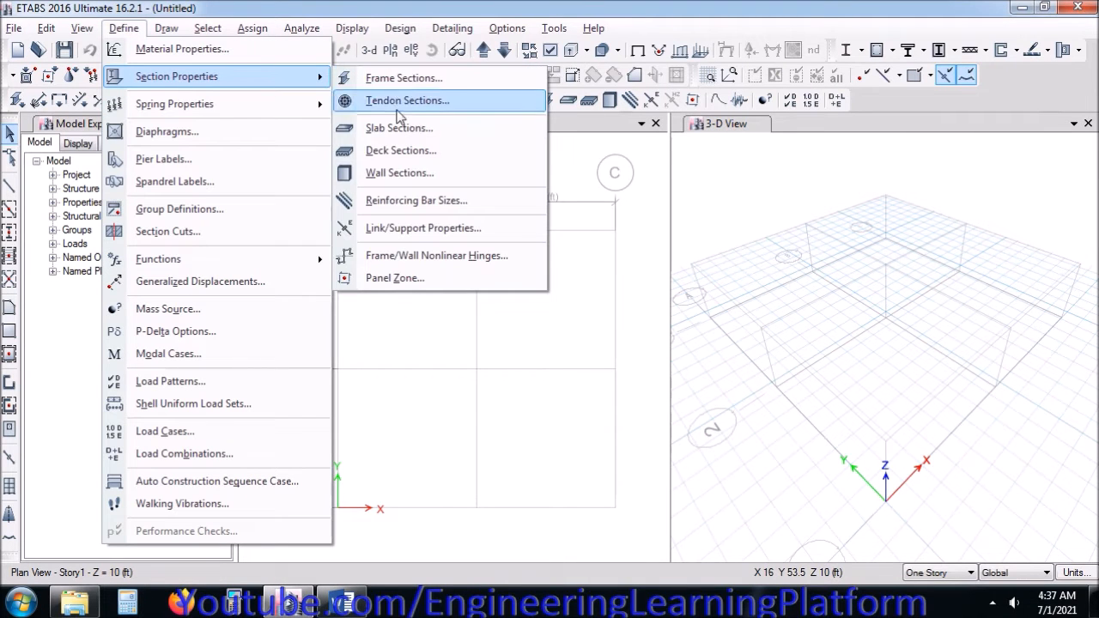
pyautogui.click(391, 174)
pyautogui.click(640, 261)
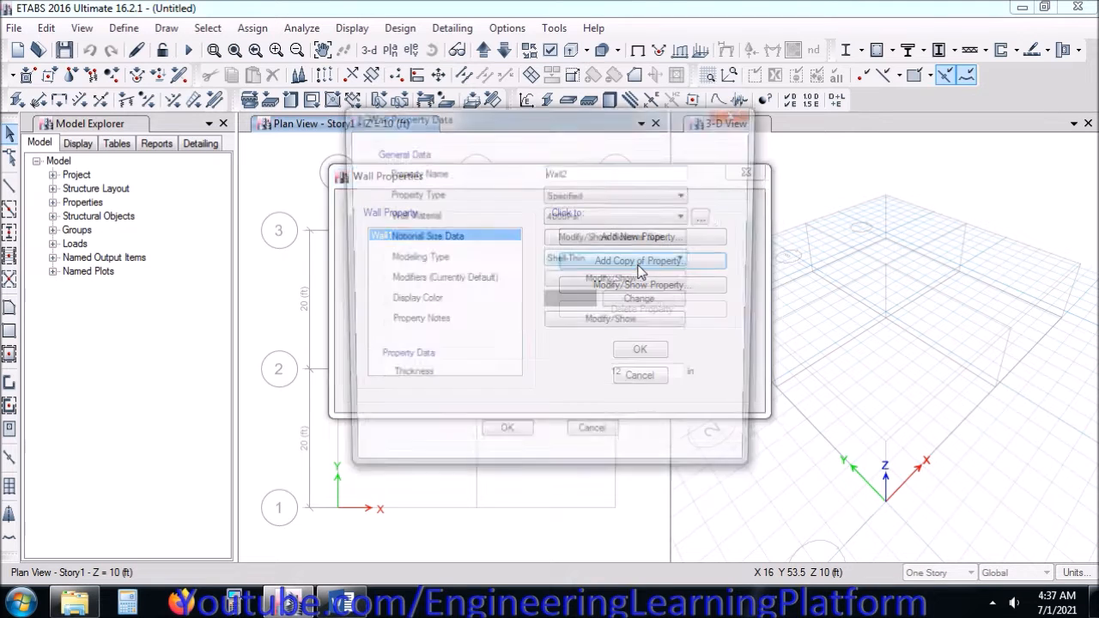
pyautogui.click(594, 440)
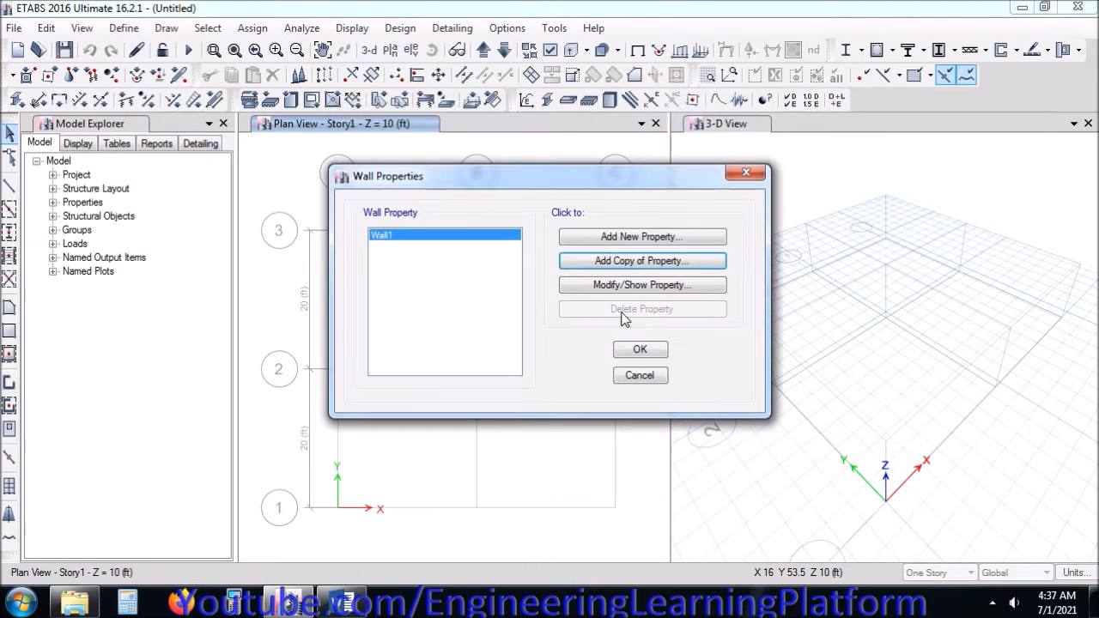
pyautogui.click(625, 286)
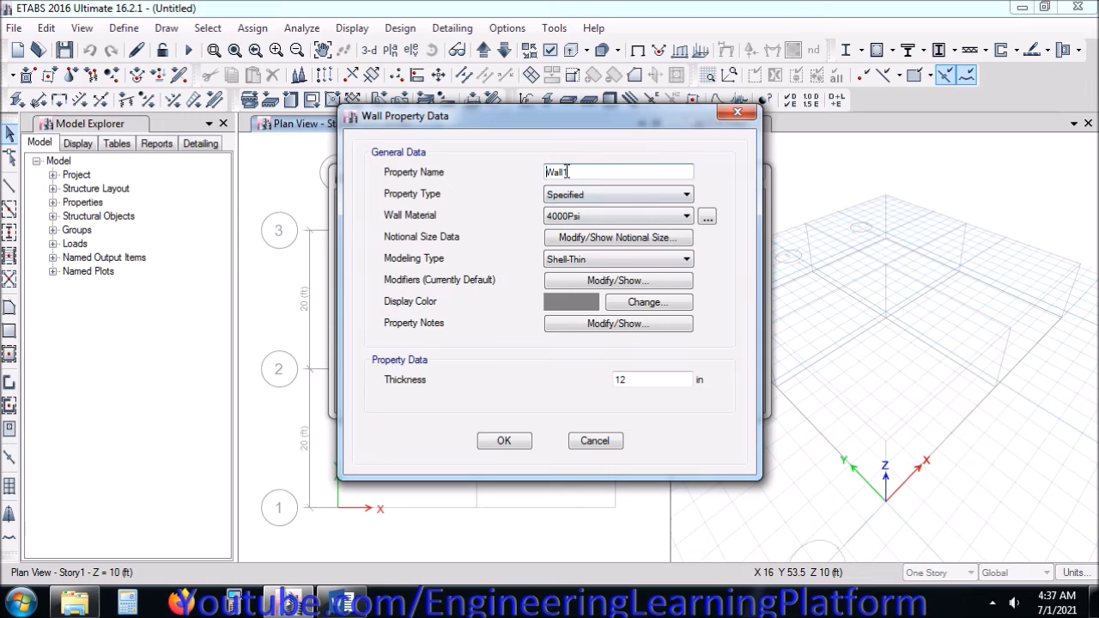
# Step: Look up the masonry wall thickness in the Word document, rename the wall section Wall 8" and set its thickness to 8 in
pyautogui.click(359, 605)
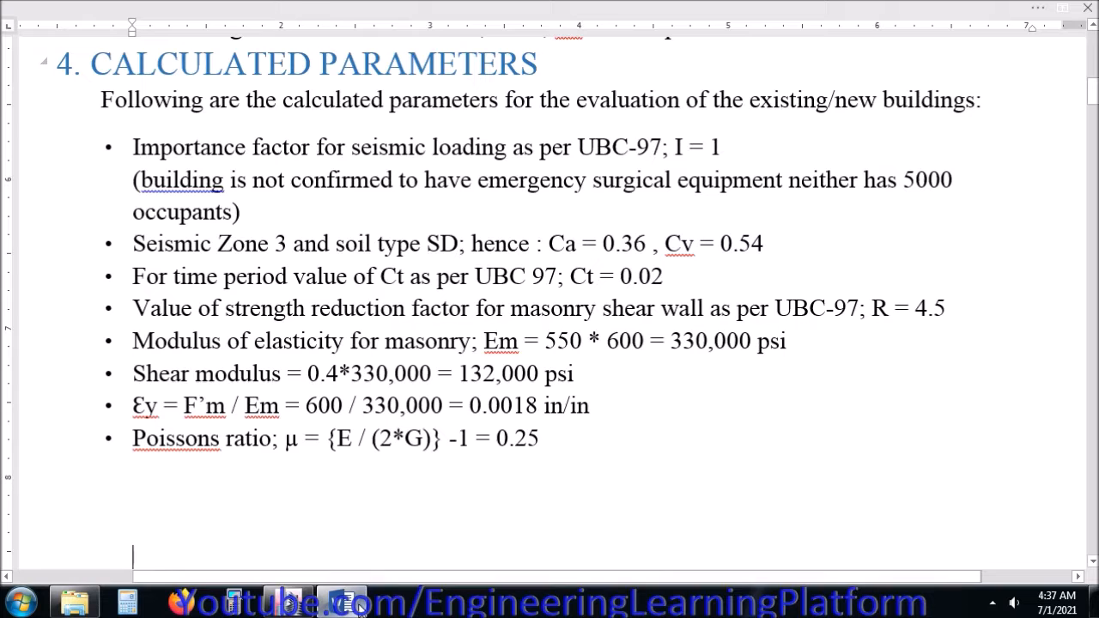
pyautogui.scroll(-10, 489, 443)
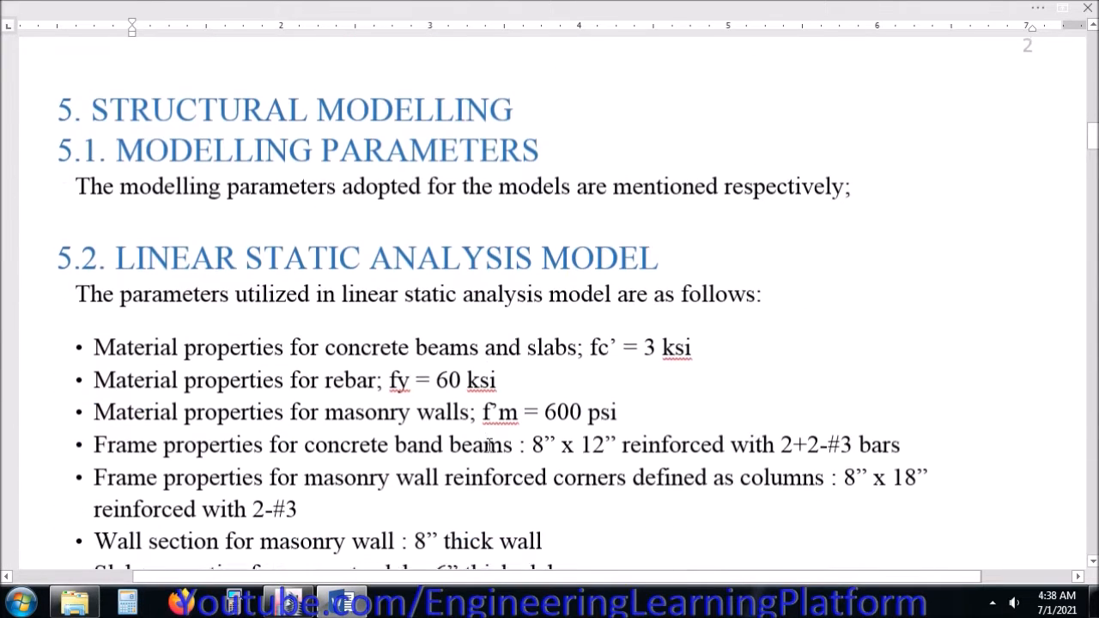
pyautogui.scroll(-2, 231, 334)
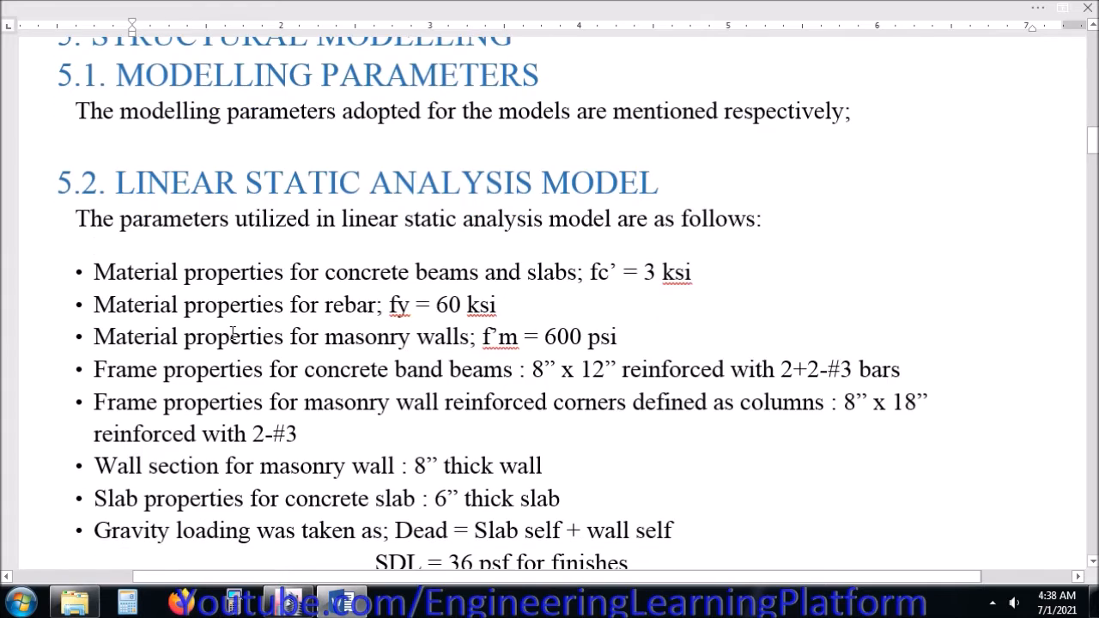
pyautogui.scroll(-2, 322, 267)
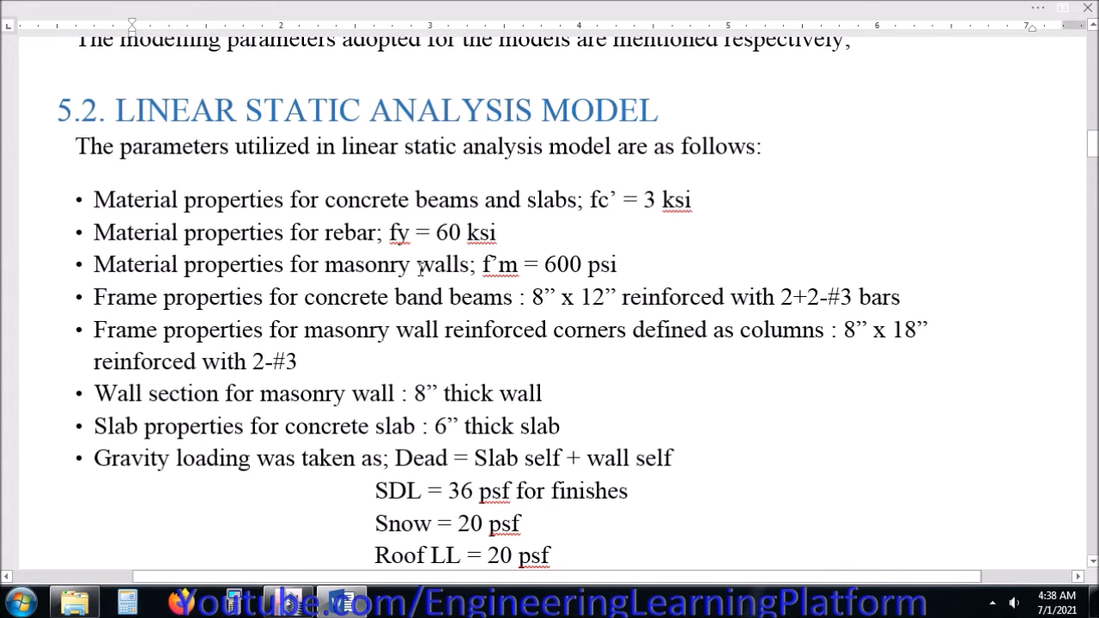
pyautogui.scroll(-1, 421, 269)
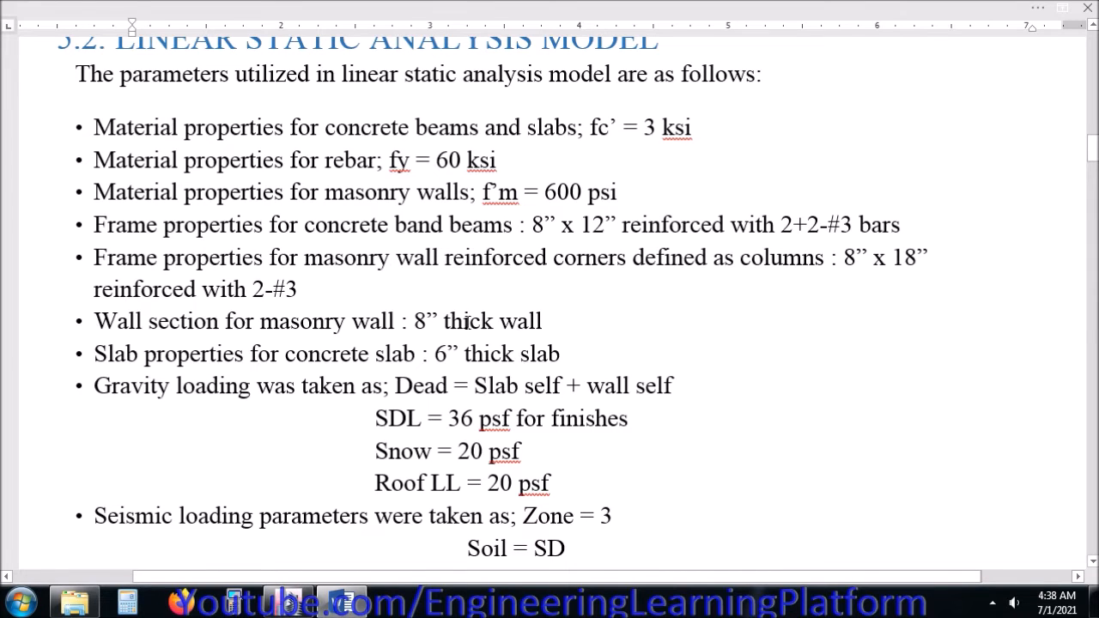
pyautogui.moveTo(416, 321); pyautogui.dragTo(543, 321)
pyautogui.click(289, 603)
pyautogui.click(590, 172)
pyautogui.press('BackSpace')
pyautogui.write('8"')
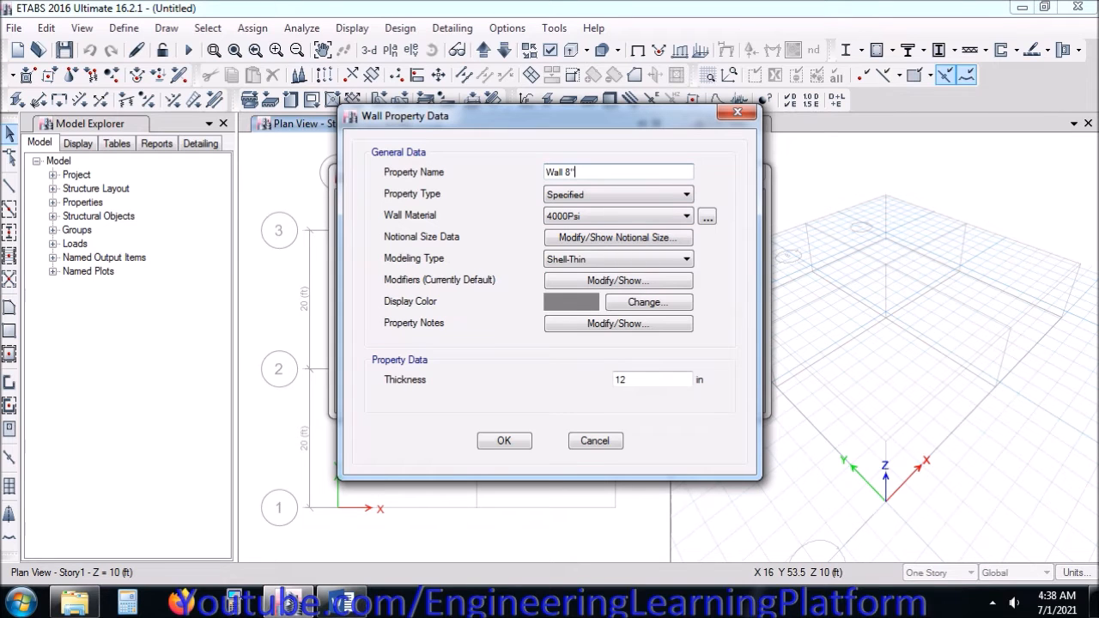
pyautogui.doubleClick(591, 379)
pyautogui.write('8')
# Step: Assign 3000Psi as the wall material of the Wall 8" section, keeping the Specified property type
pyautogui.click(601, 217)
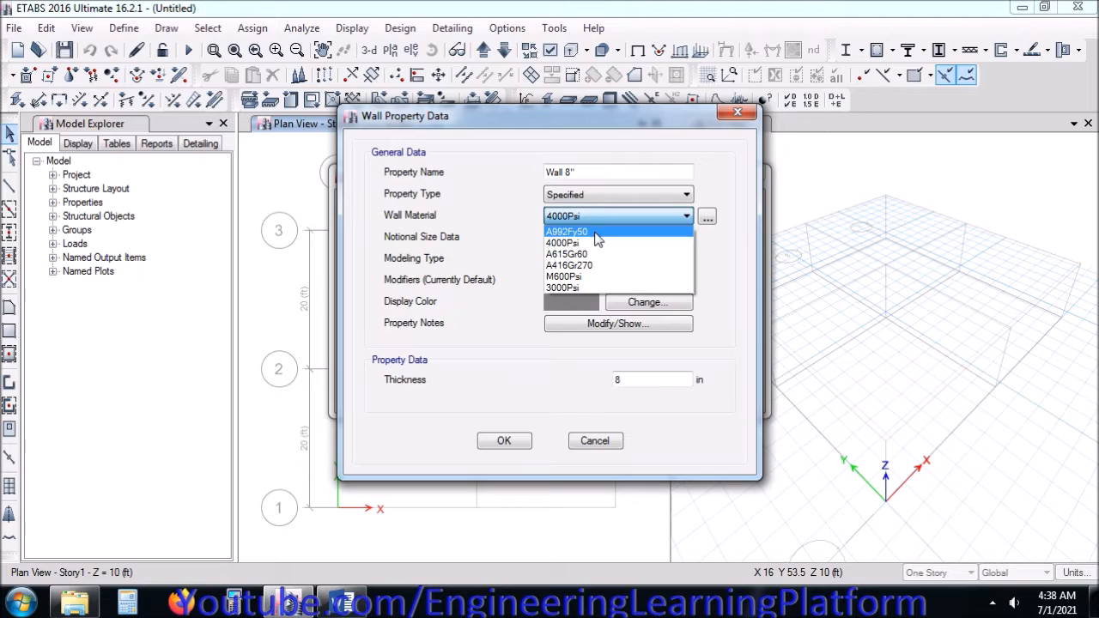
pyautogui.click(593, 289)
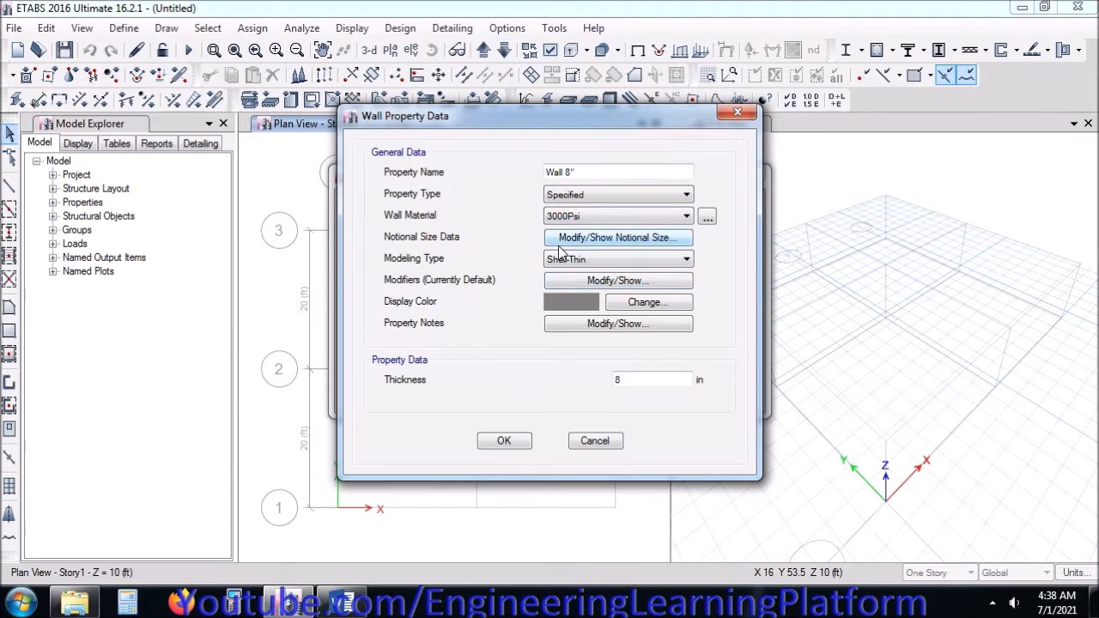
pyautogui.click(571, 196)
pyautogui.click(571, 196)
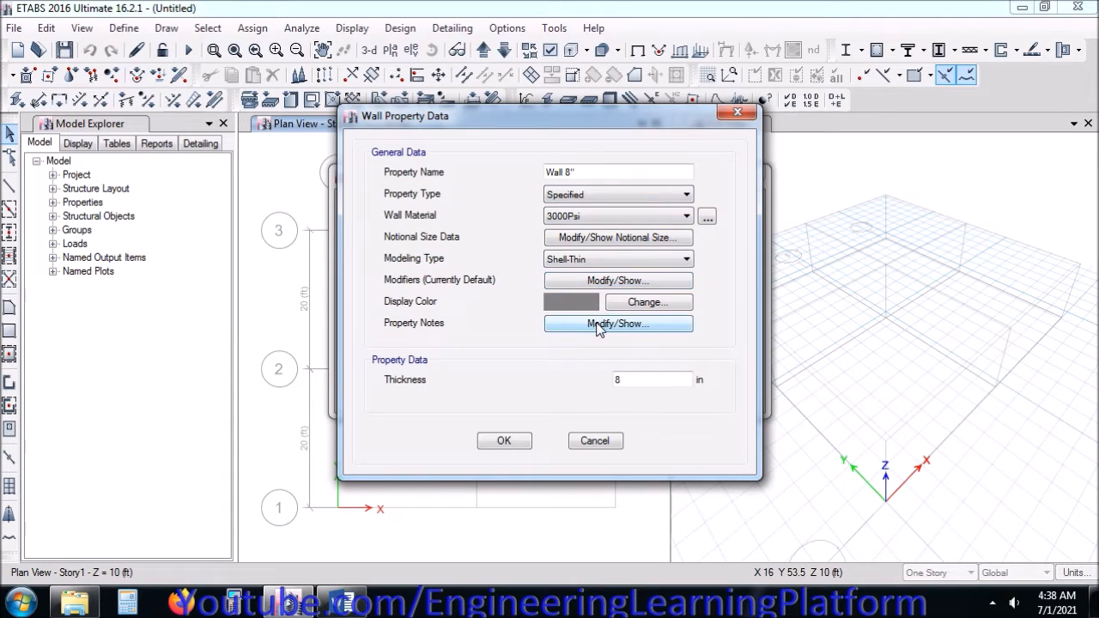
# Step: Set the Wall 8" stiffness modifiers for membrane f11, f22, f12 and bending m11, m22, m12 to 0.35
pyautogui.click(605, 286)
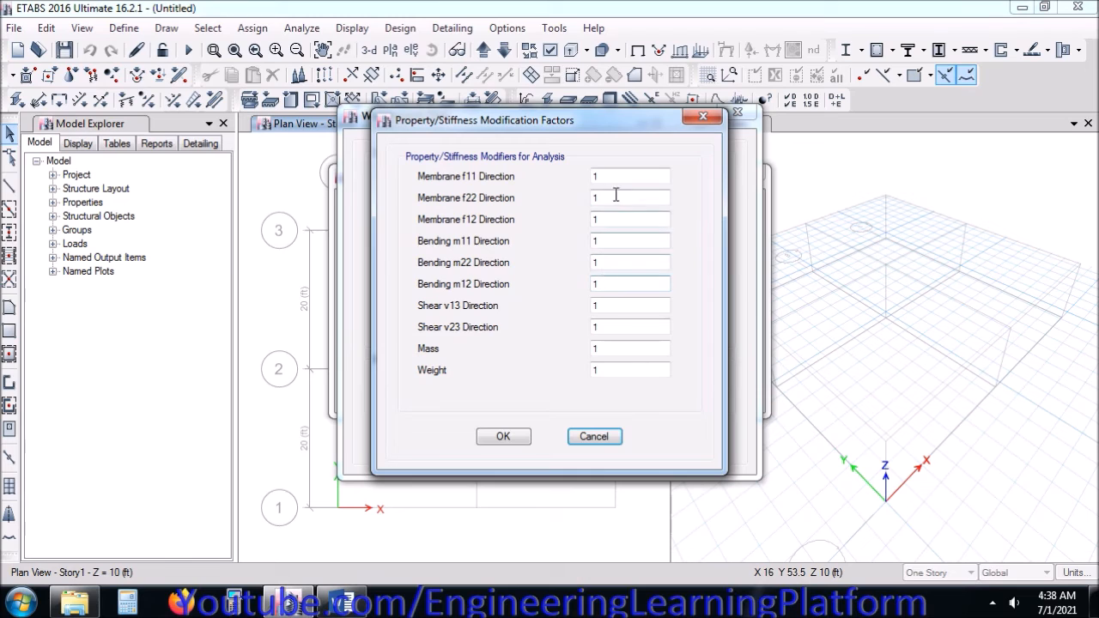
pyautogui.write('0.35')
pyautogui.press('Tab')
pyautogui.write('0.')
pyautogui.press('Tab')
pyautogui.write('0.35')
pyautogui.press('Tab')
pyautogui.write('0.35')
pyautogui.press('Tab')
pyautogui.write('0.35')
pyautogui.press('Tab')
pyautogui.write('0.')
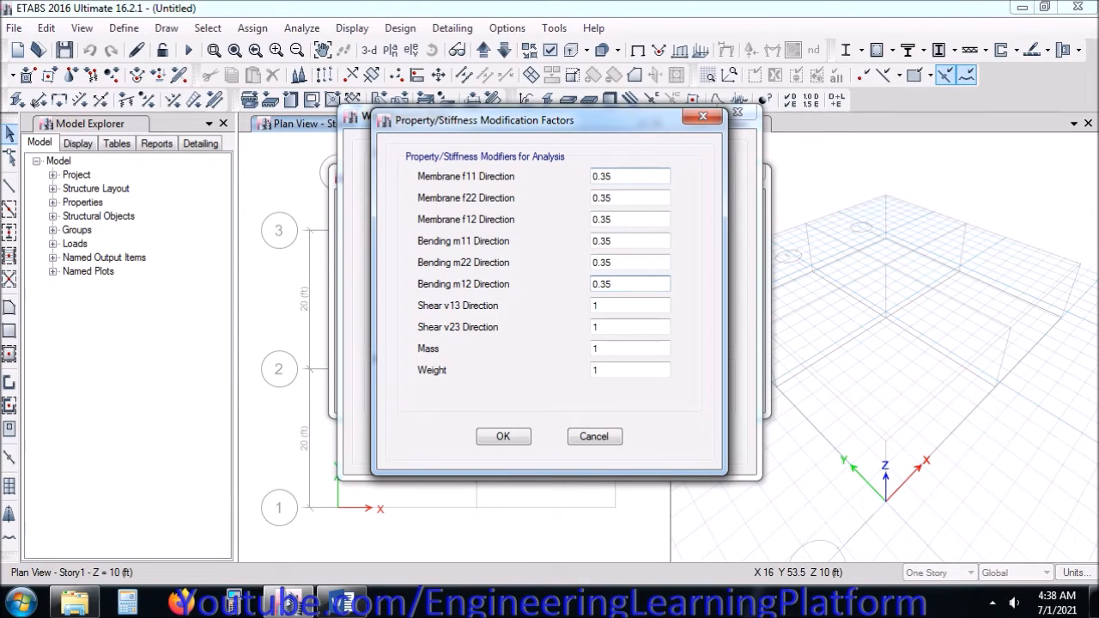
pyautogui.click(504, 438)
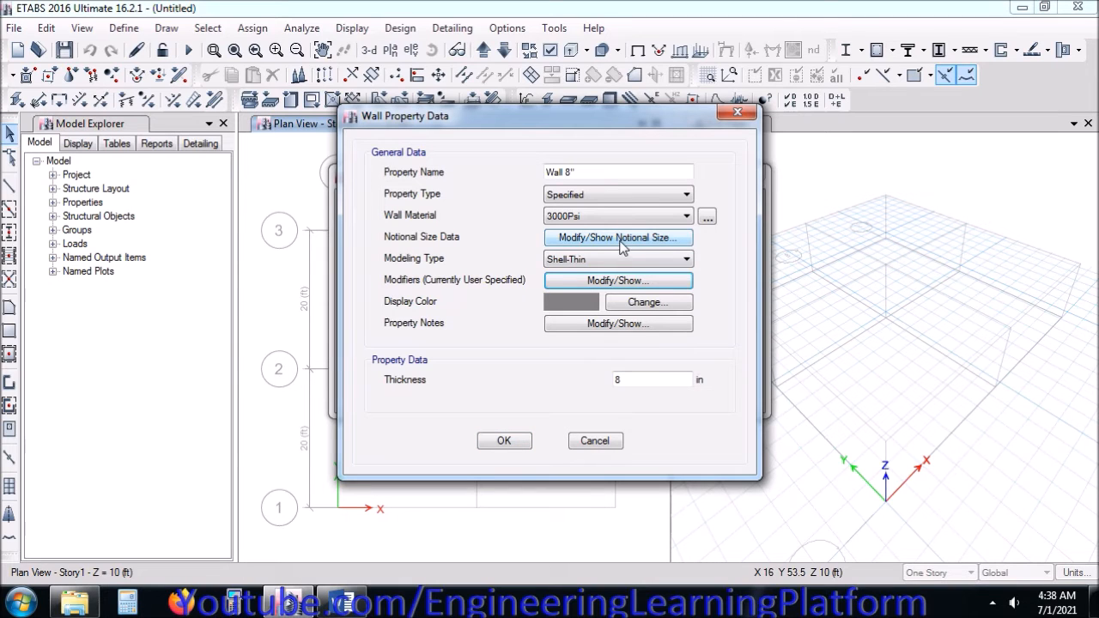
# Step: Try the Layered modeling type with an added layer for the Wall 8" section, discard the layer and return to Shell-Thin
pyautogui.click(620, 259)
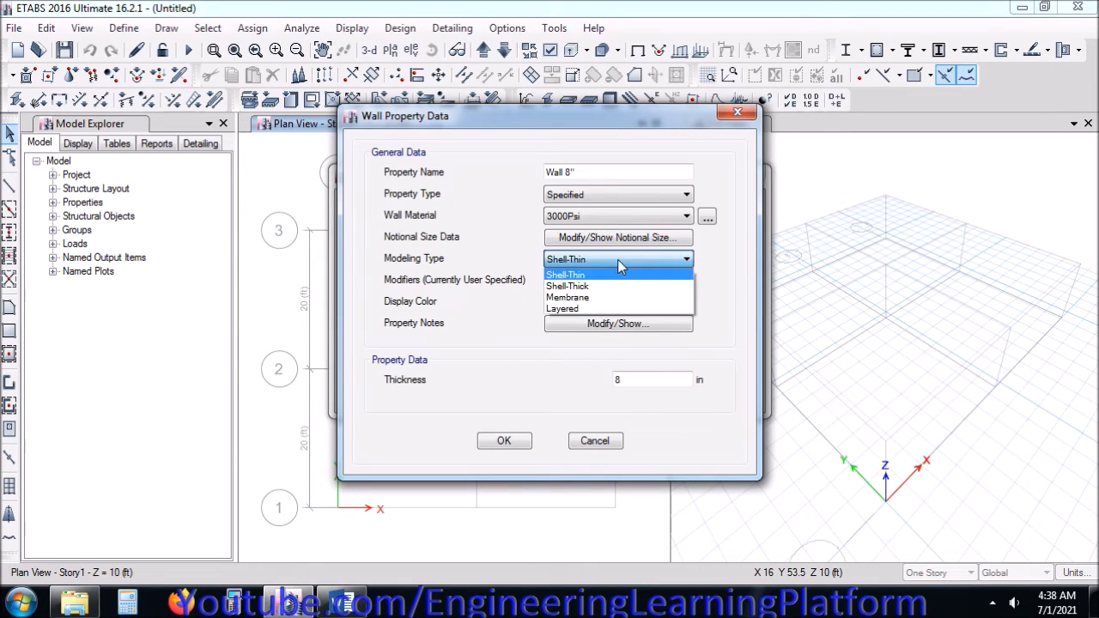
pyautogui.click(597, 309)
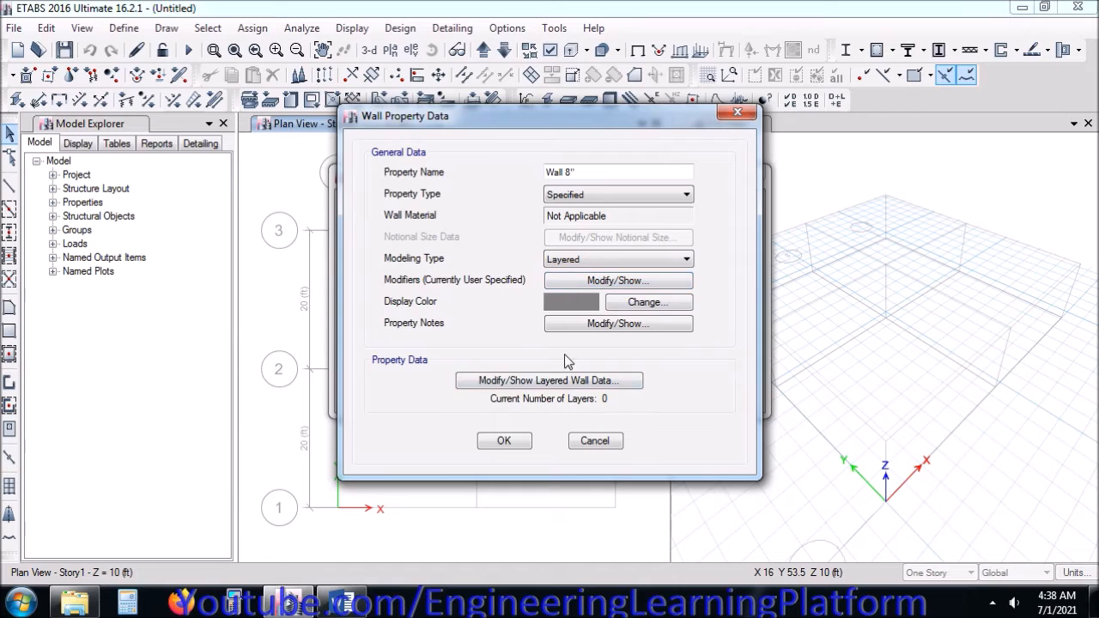
pyautogui.click(549, 380)
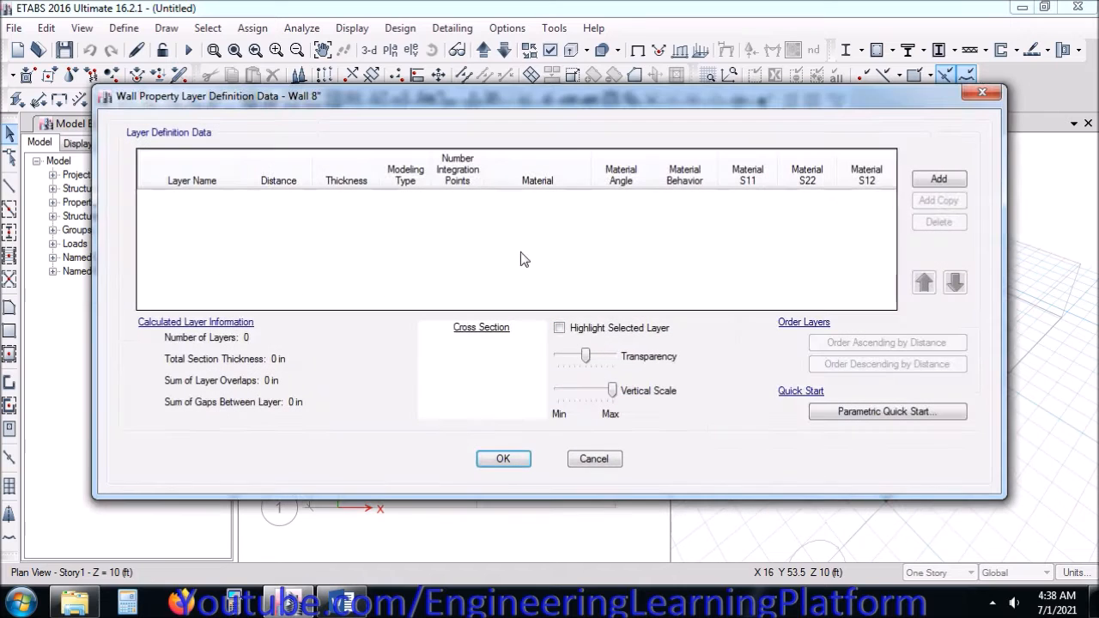
pyautogui.click(939, 178)
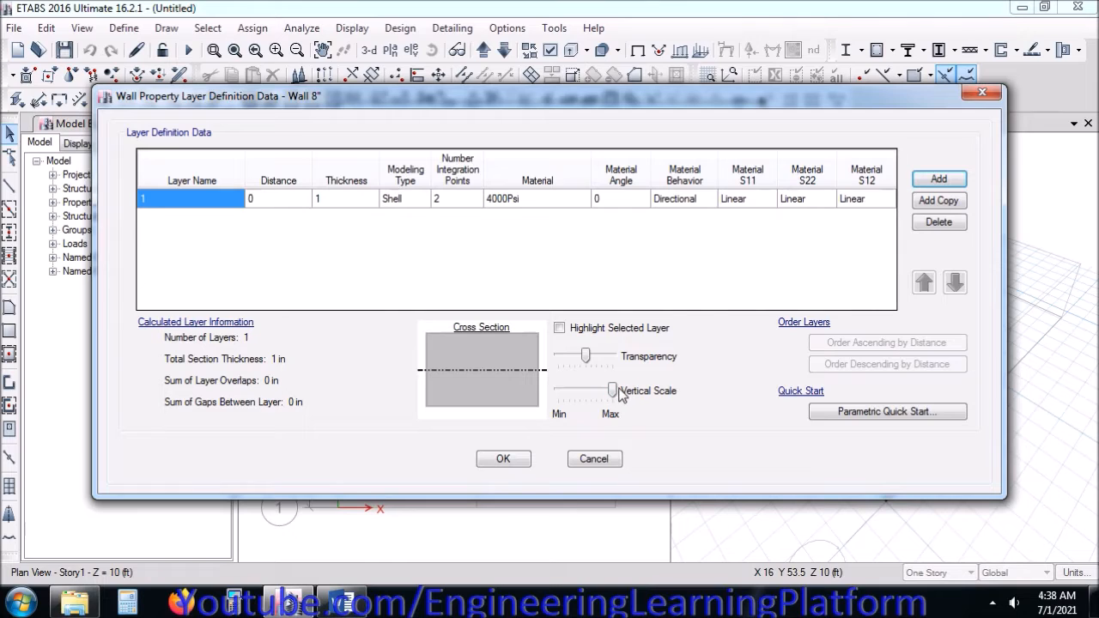
pyautogui.moveTo(615, 396)
pyautogui.mouseDown()
pyautogui.moveTo(594, 401)
pyautogui.moveTo(614, 399)
pyautogui.mouseUp()
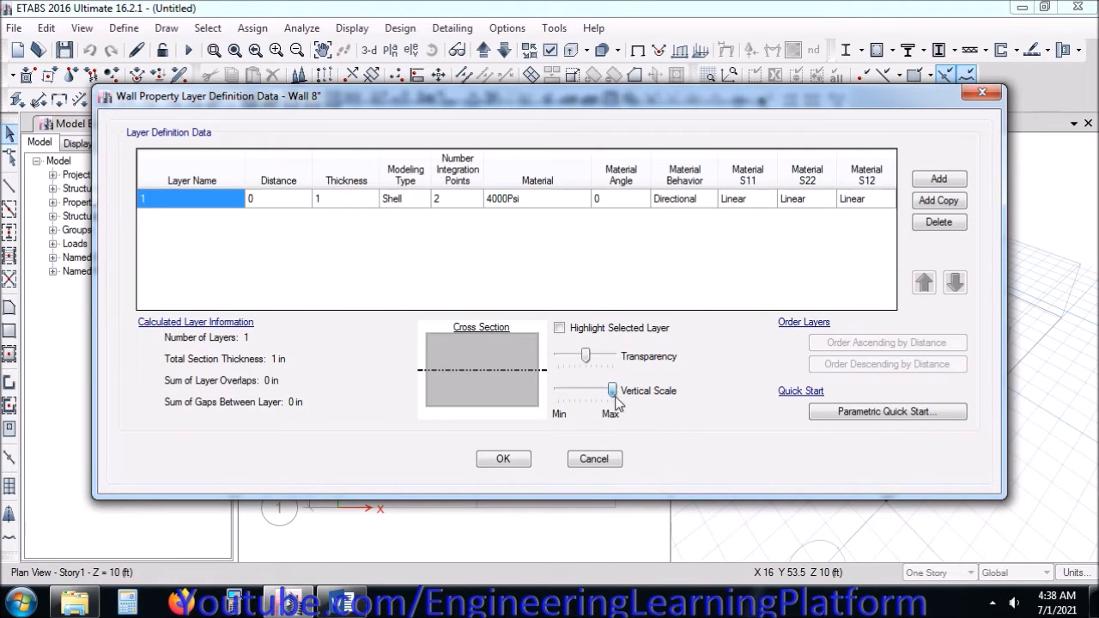
pyautogui.click(599, 460)
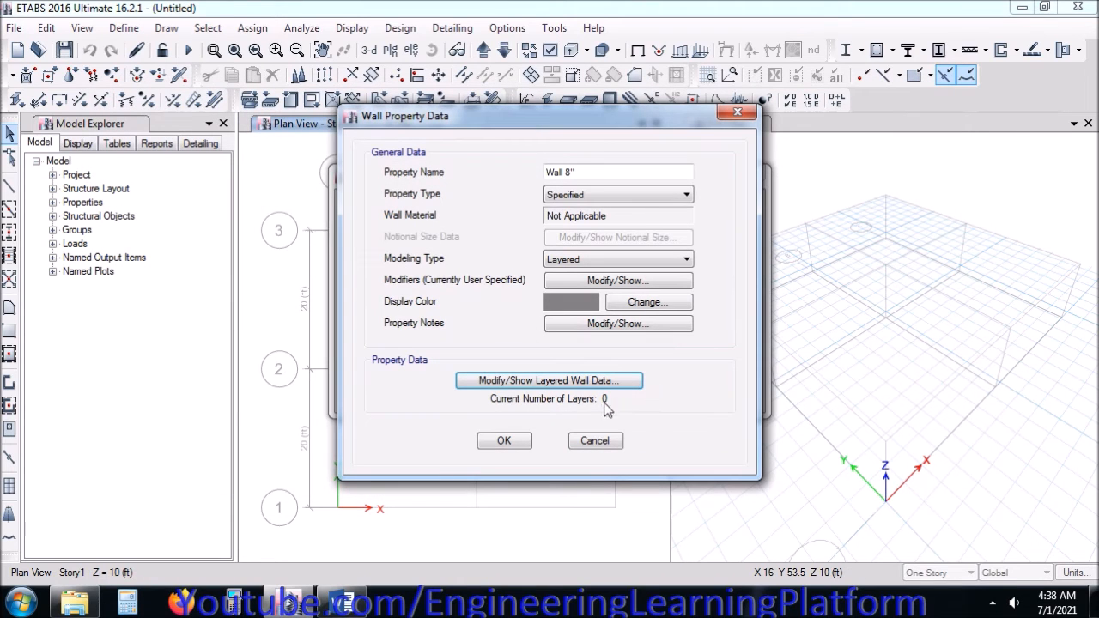
pyautogui.click(592, 195)
pyautogui.click(593, 208)
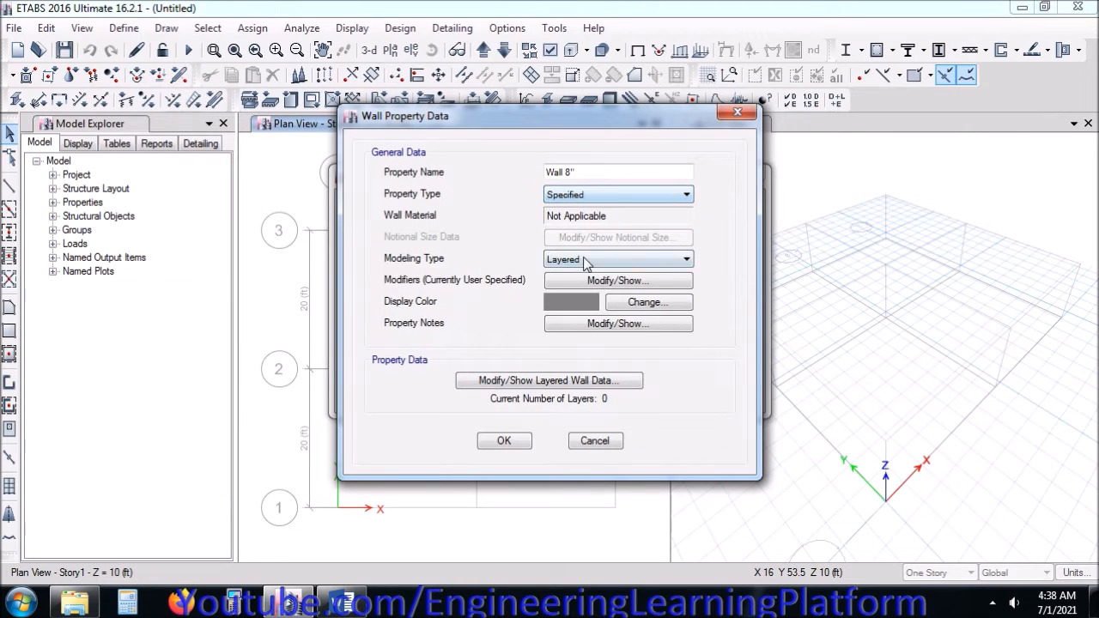
pyautogui.click(589, 260)
pyautogui.click(584, 275)
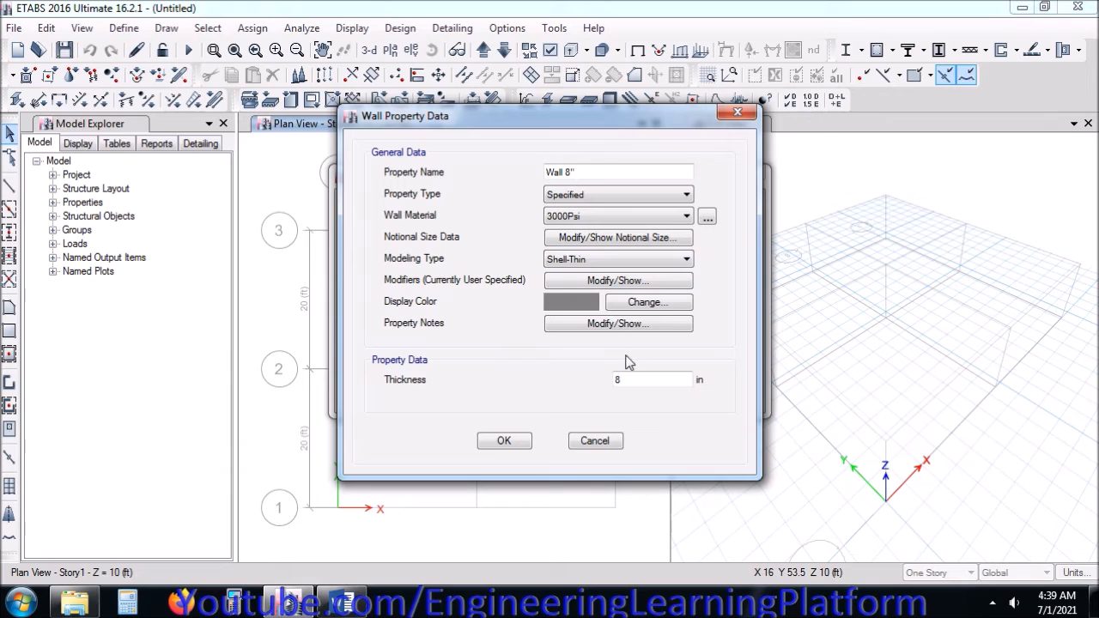
# Step: Review the Wall 8" stiffness modifiers, assign M600Psi as its wall material and save the wall properties
pyautogui.click(601, 280)
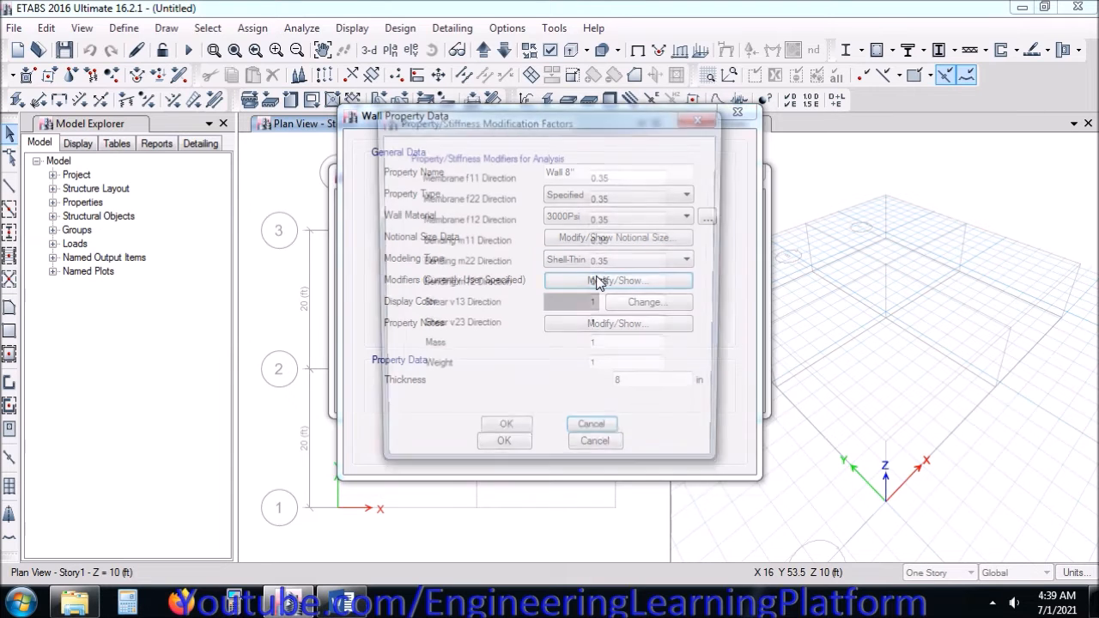
pyautogui.click(522, 444)
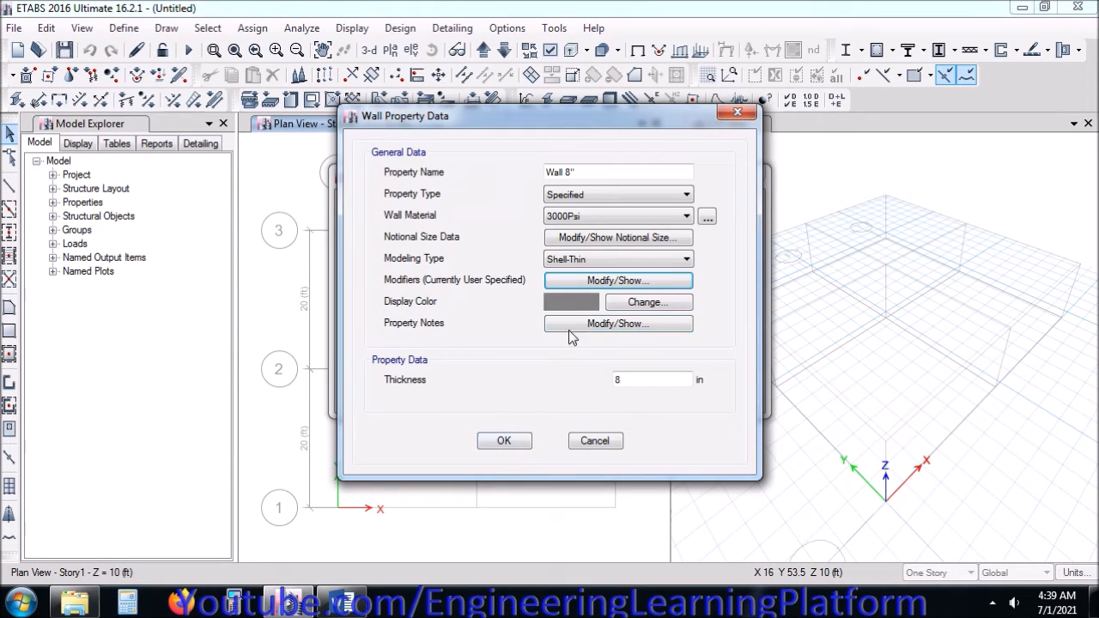
pyautogui.click(599, 216)
pyautogui.click(585, 277)
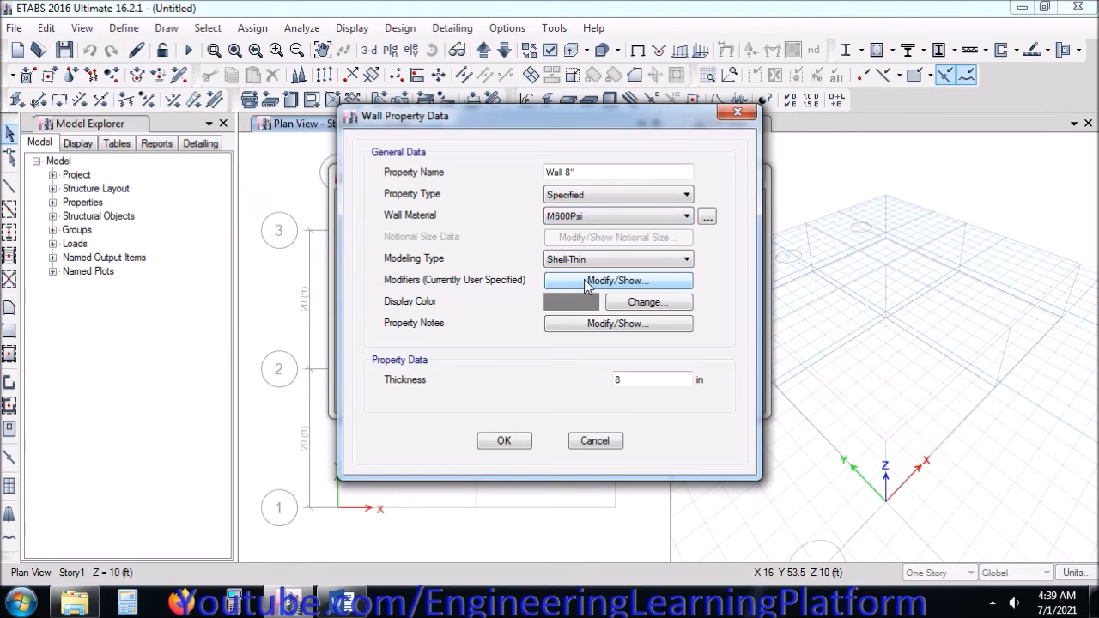
pyautogui.click(707, 218)
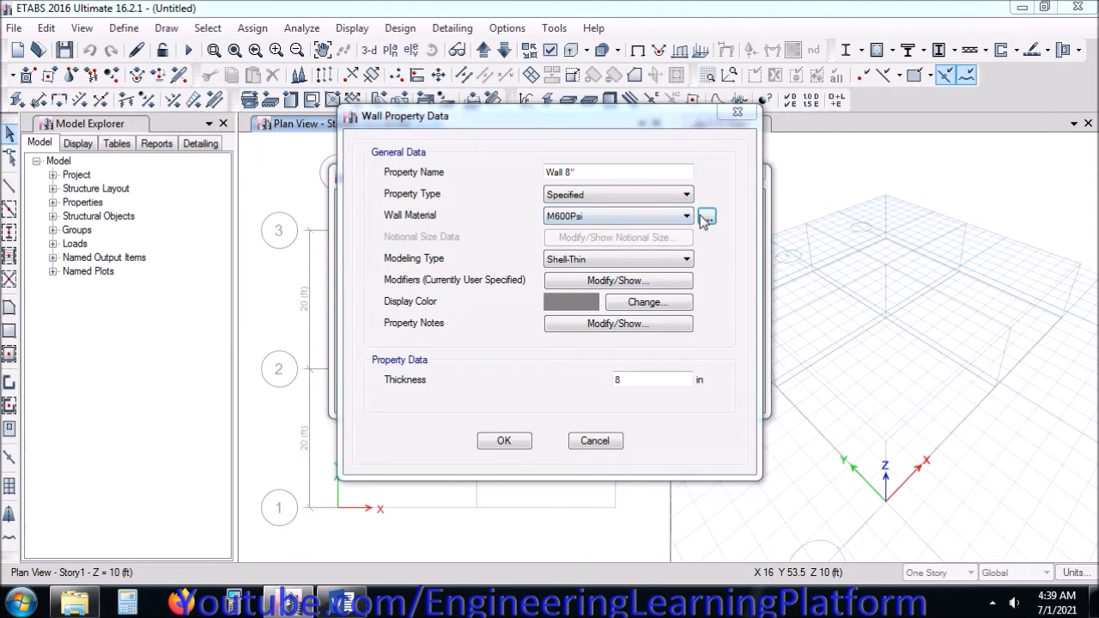
pyautogui.click(656, 362)
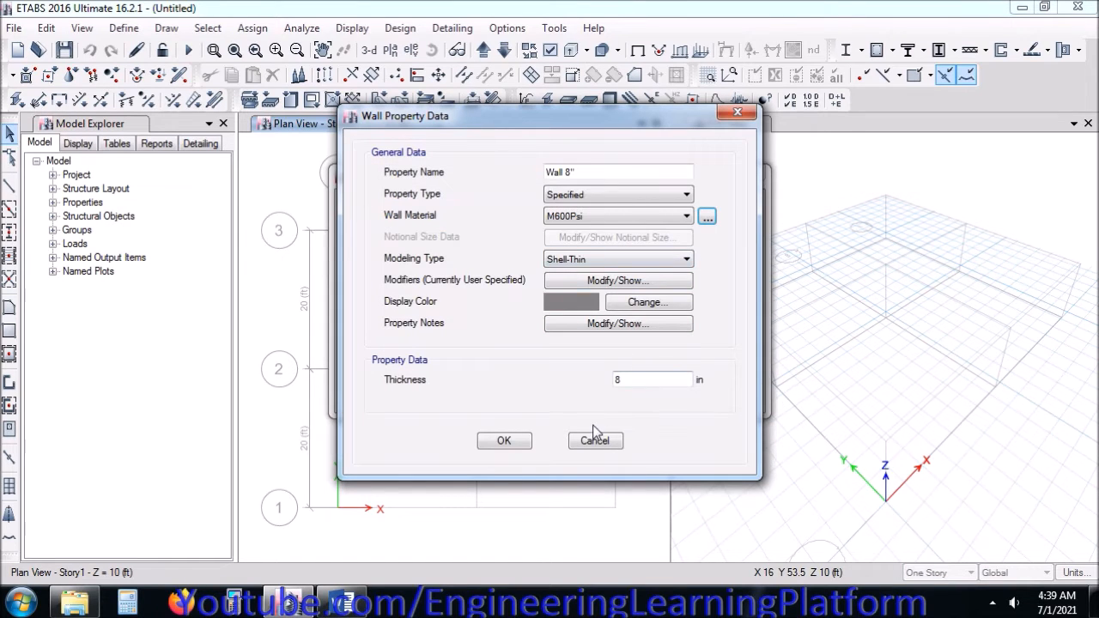
pyautogui.click(504, 440)
pyautogui.click(651, 345)
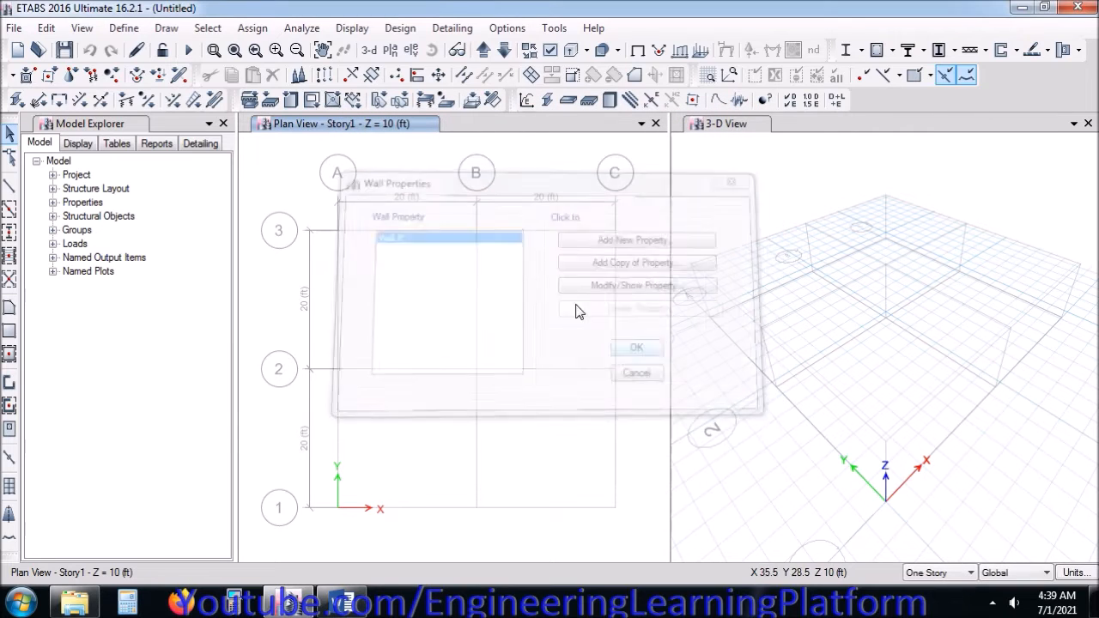
# Step: Look up the concrete band beam dimensions in the Word document and return to ETABS
pyautogui.click(342, 603)
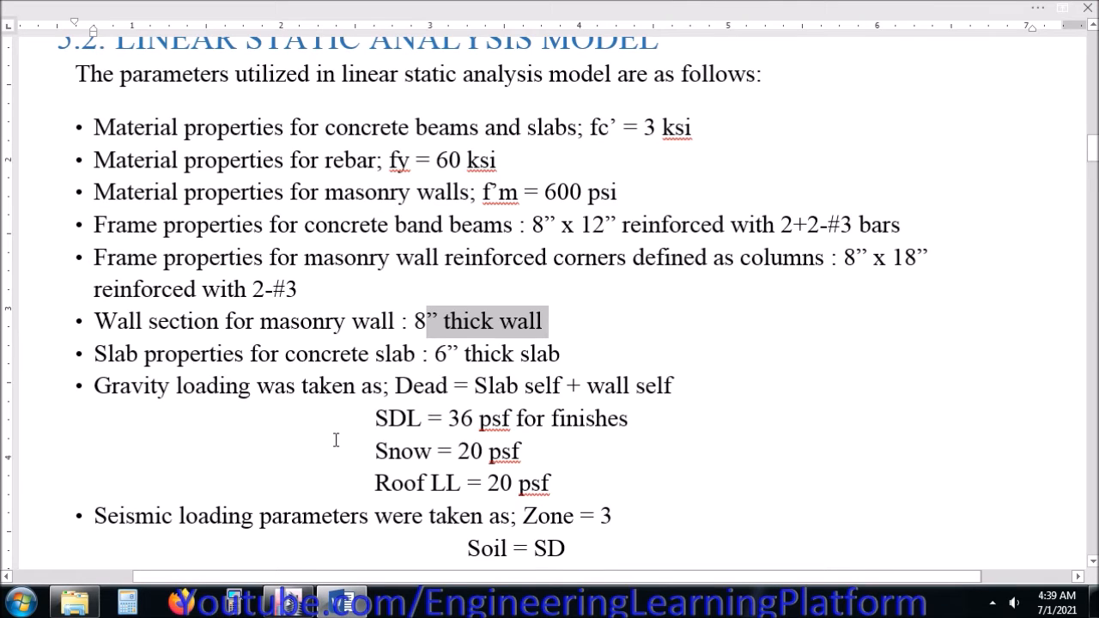
pyautogui.click(335, 440)
pyautogui.scroll(2, 356, 394)
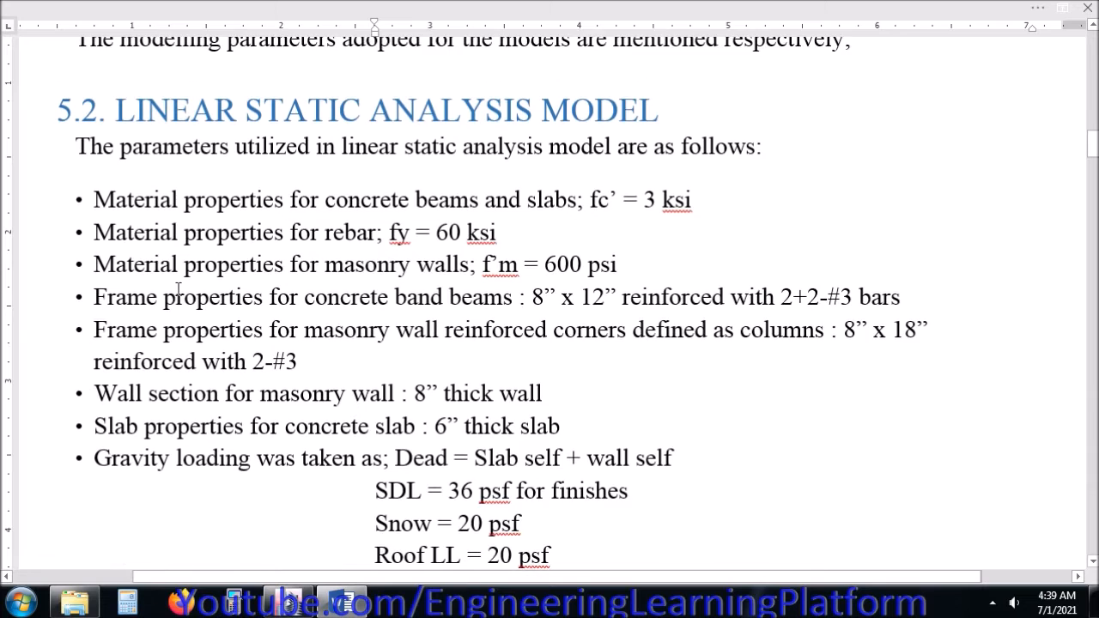
pyautogui.scroll(-2, 177, 289)
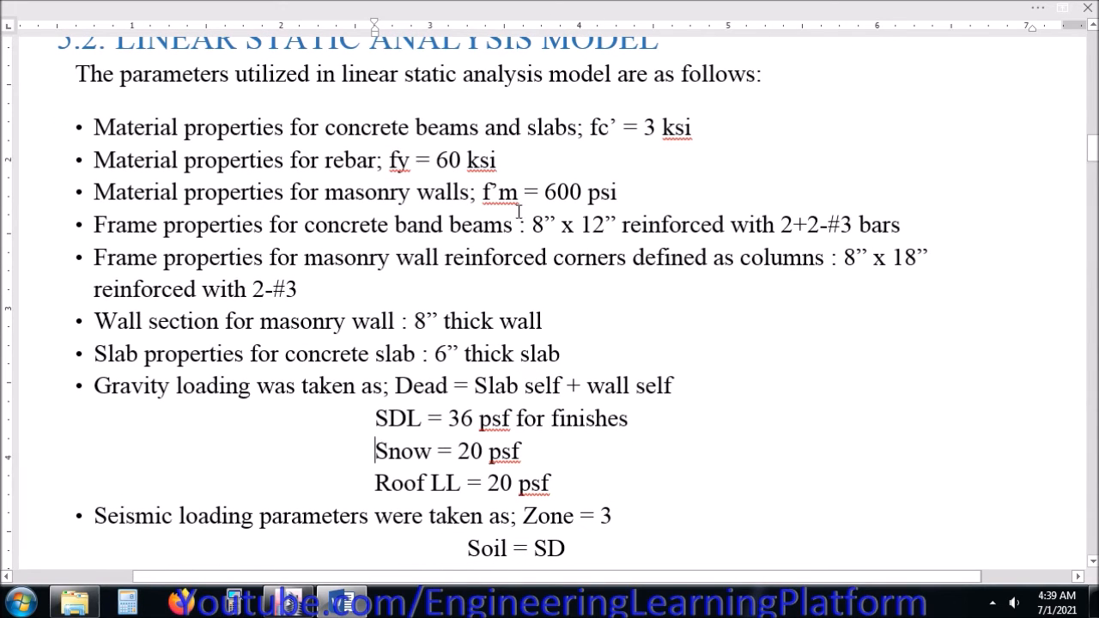
pyautogui.moveTo(552, 225); pyautogui.dragTo(610, 225)
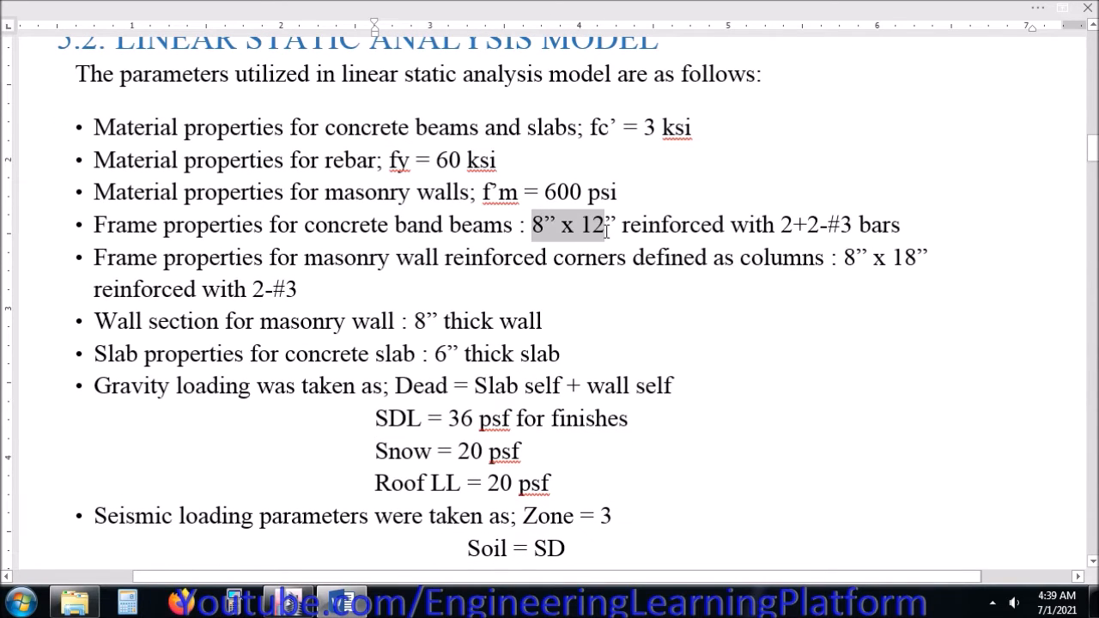
pyautogui.click(632, 254)
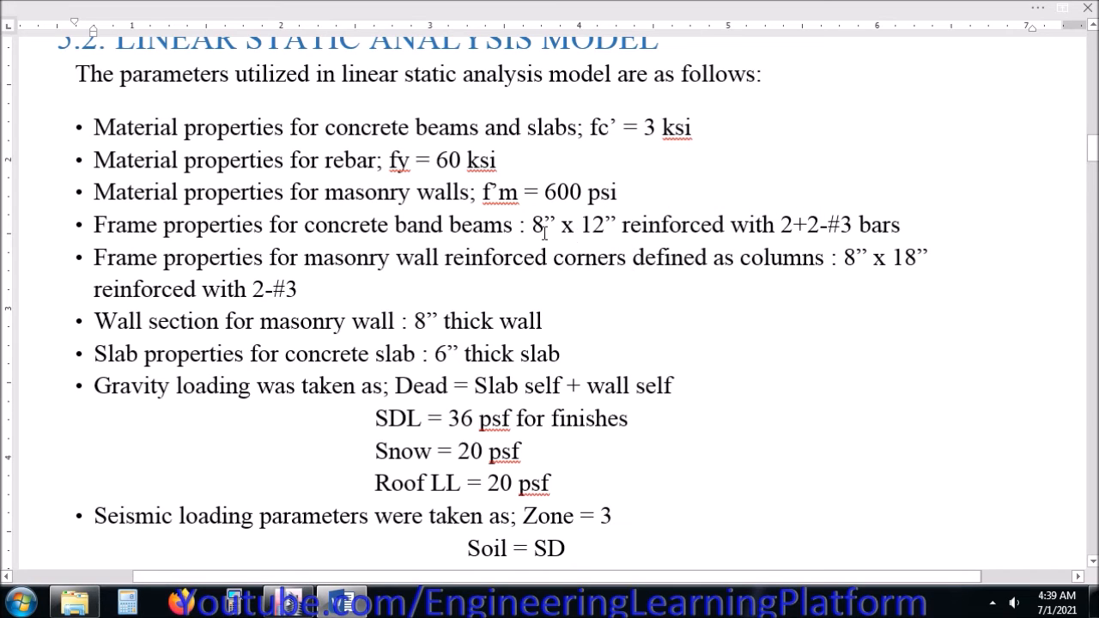
pyautogui.moveTo(543, 232); pyautogui.dragTo(622, 228)
pyautogui.click(599, 330)
pyautogui.click(289, 602)
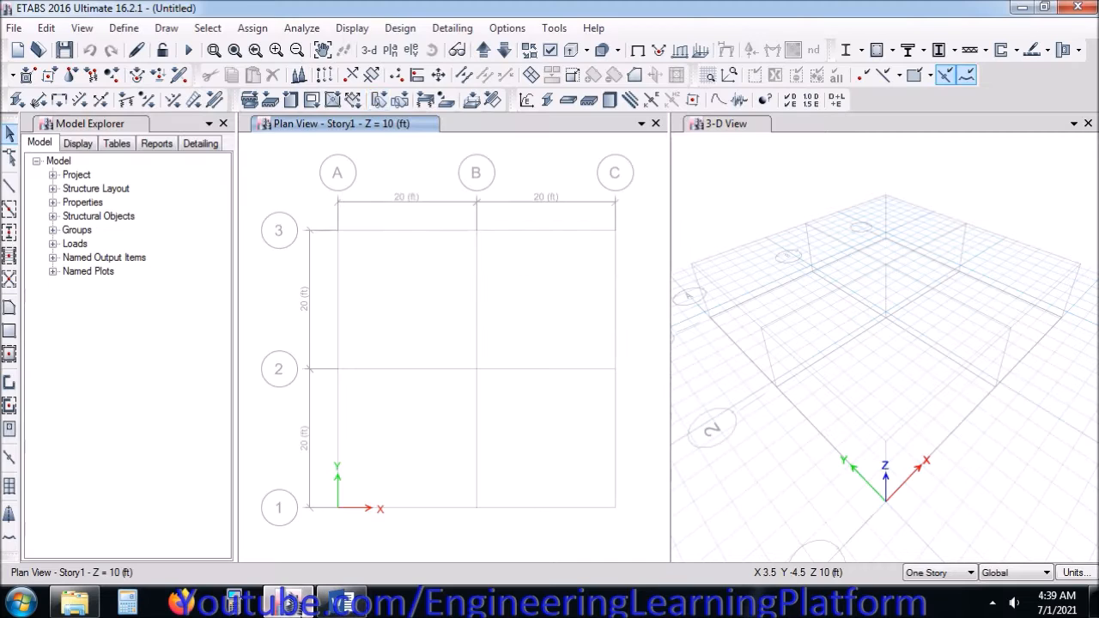
# Step: Open the frame section property definitions
pyautogui.click(123, 28)
pyautogui.moveTo(143, 76)
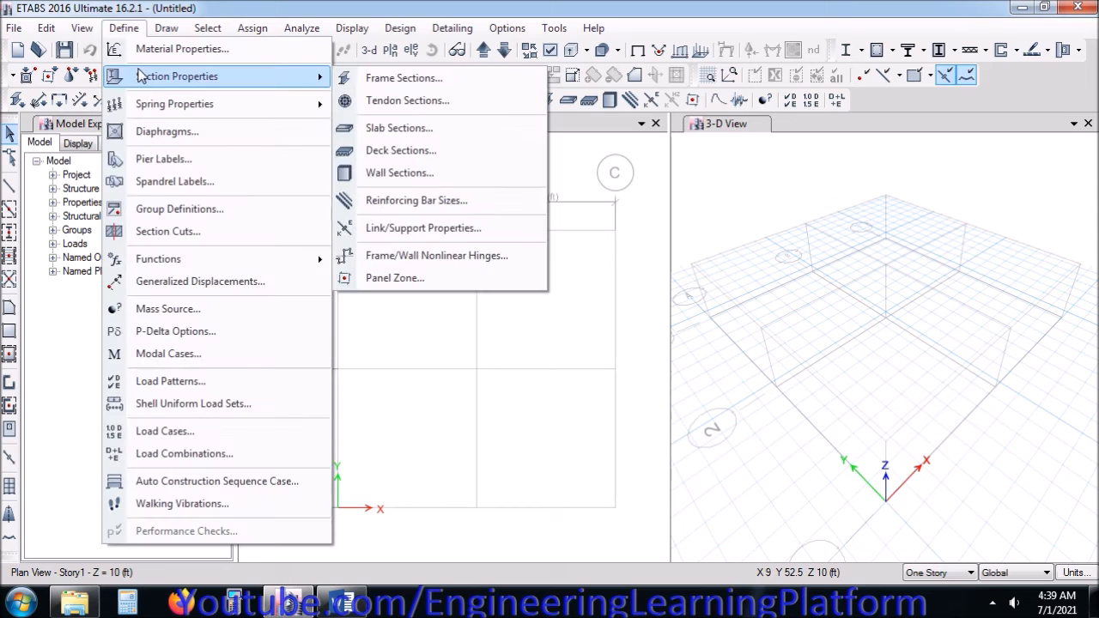
pyautogui.click(388, 77)
pyautogui.click(669, 167)
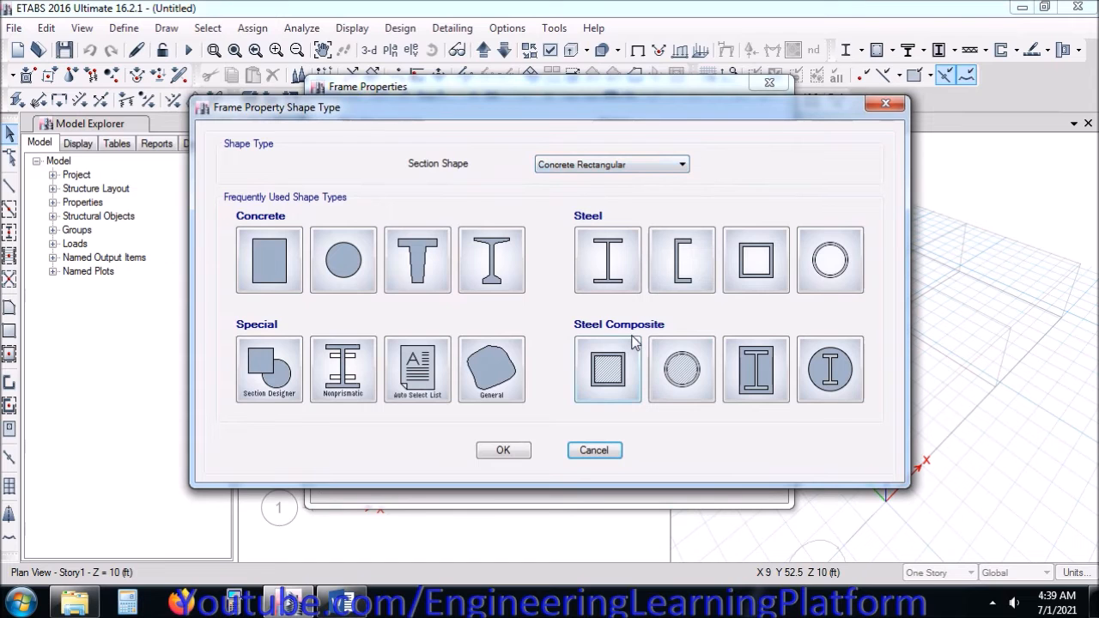
pyautogui.click(497, 371)
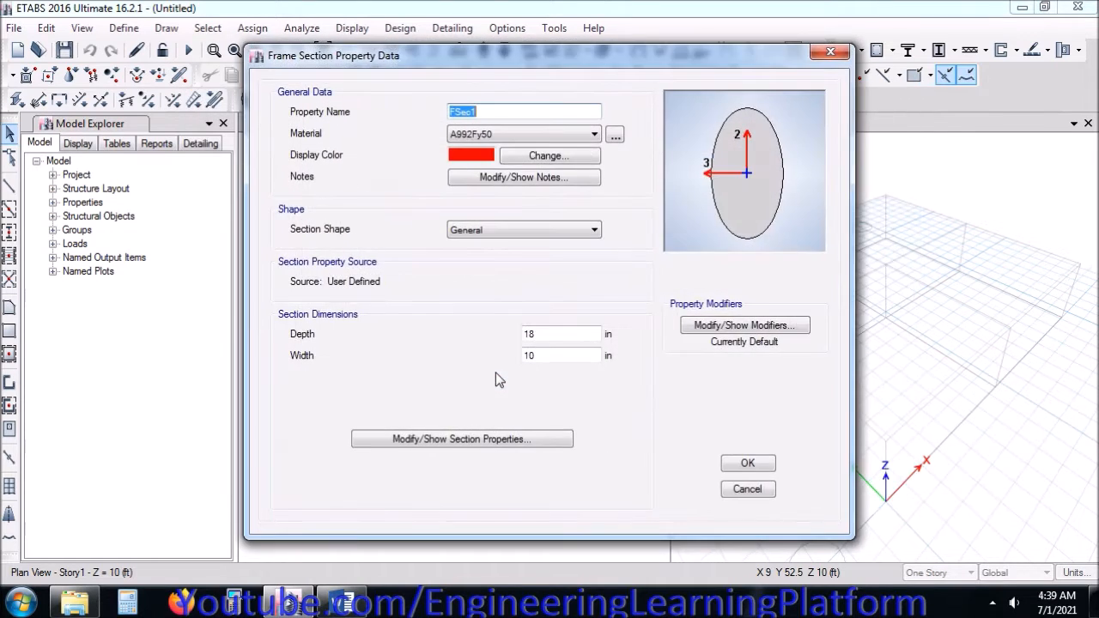
pyautogui.click(746, 488)
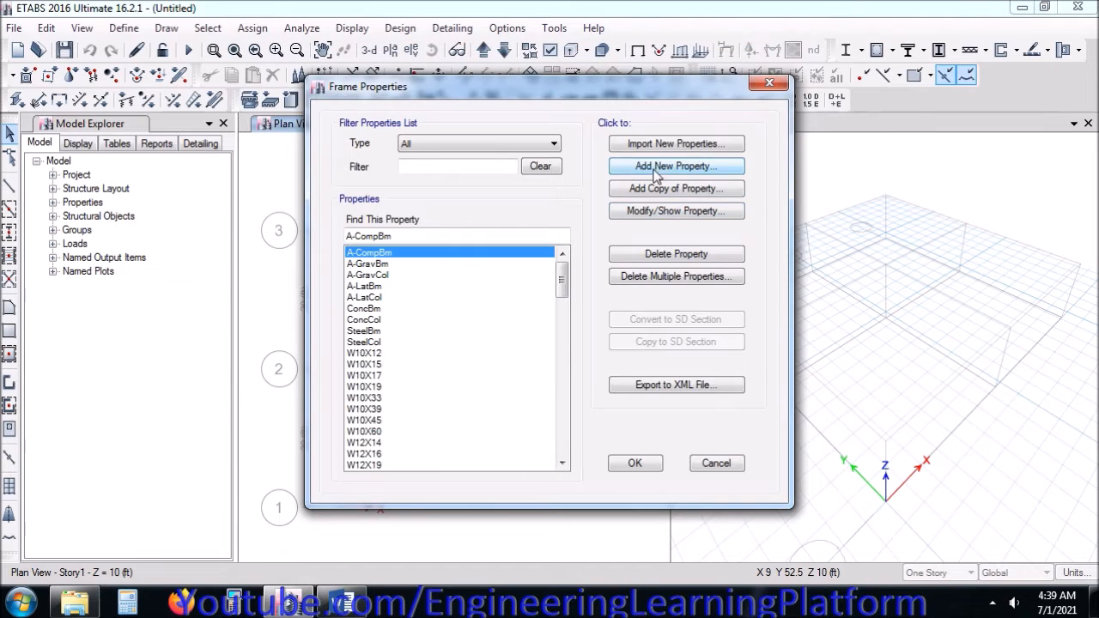
# Step: Add a Section Designer frame section named B8X12 with base material 3000Psi, checking the beam parameters in the Word document
pyautogui.click(656, 166)
pyautogui.click(251, 369)
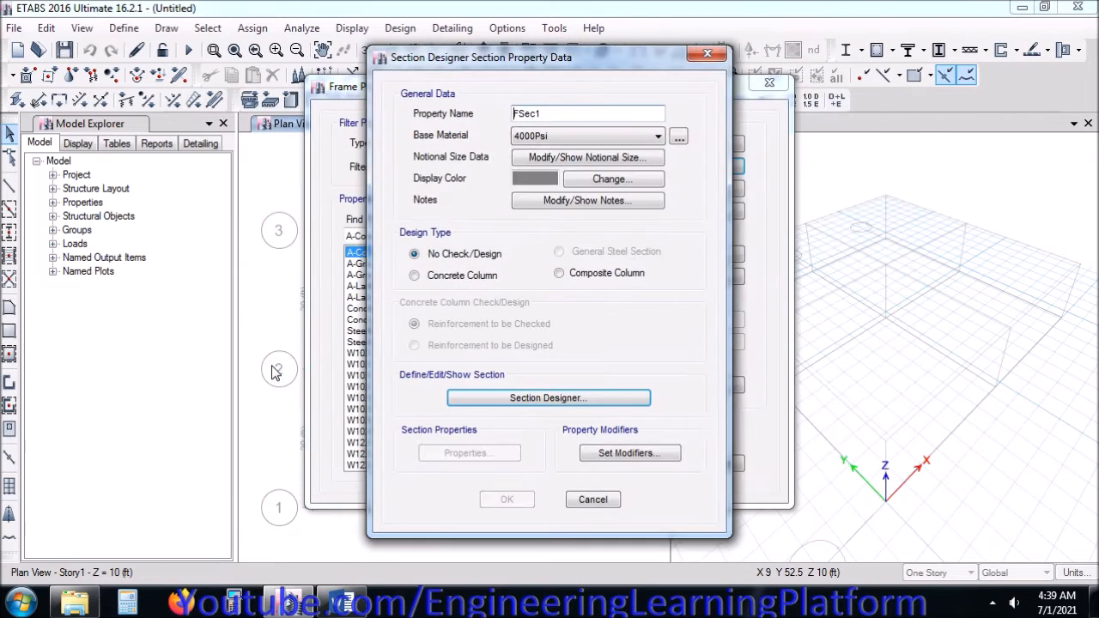
pyautogui.moveTo(548, 114); pyautogui.dragTo(494, 116)
pyautogui.write('B8X24')
pyautogui.hotkey('alt', 'Tab')
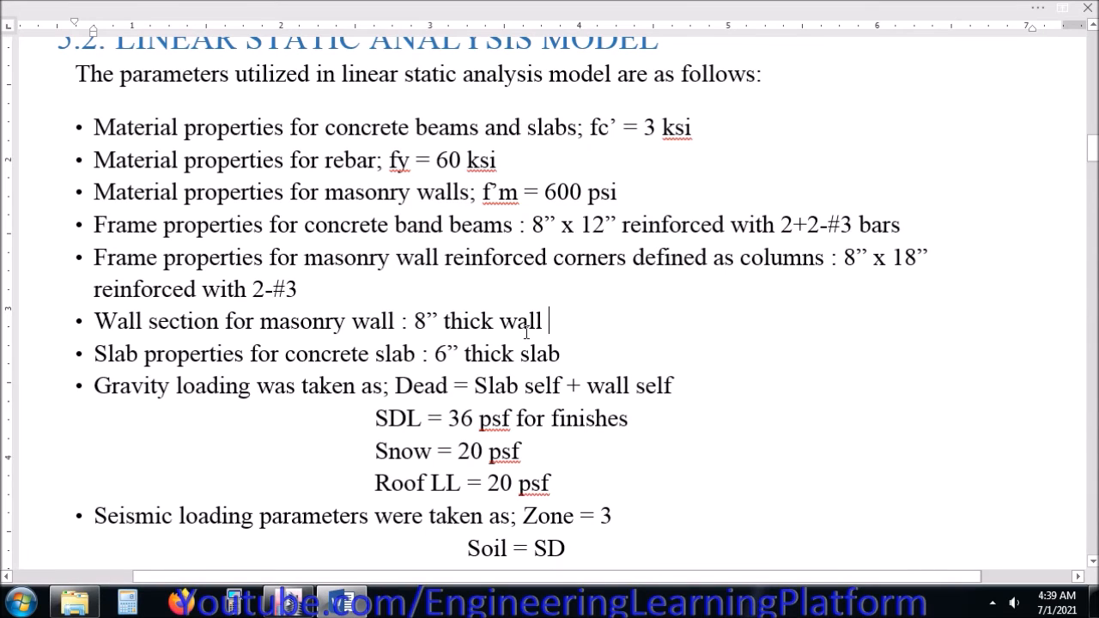
pyautogui.hotkey('alt', 'Tab')
pyautogui.click(536, 115)
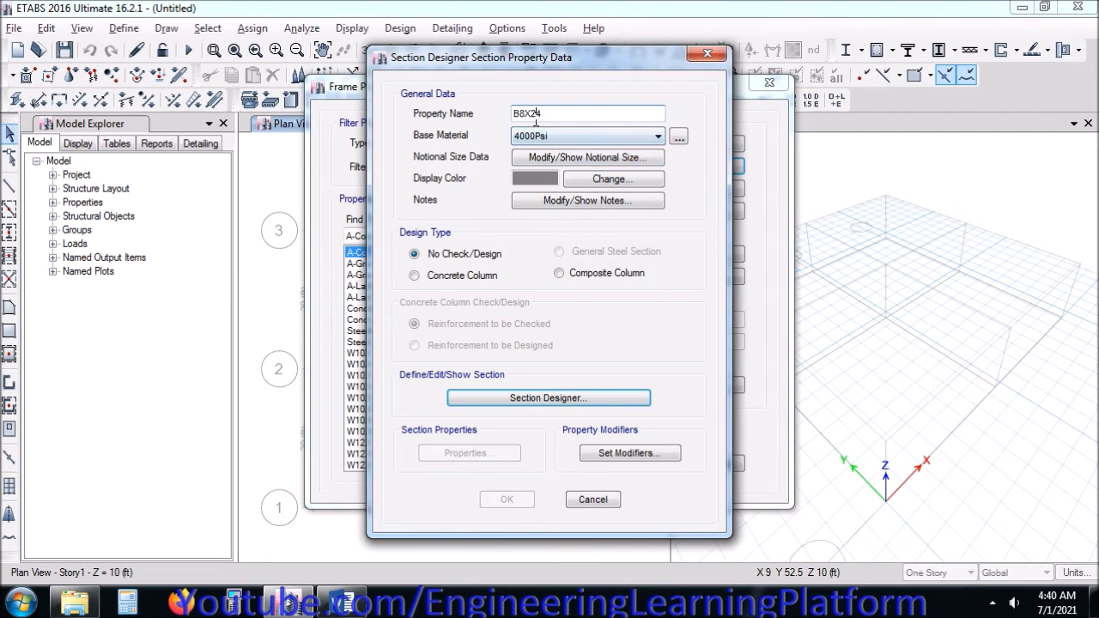
pyautogui.click(581, 136)
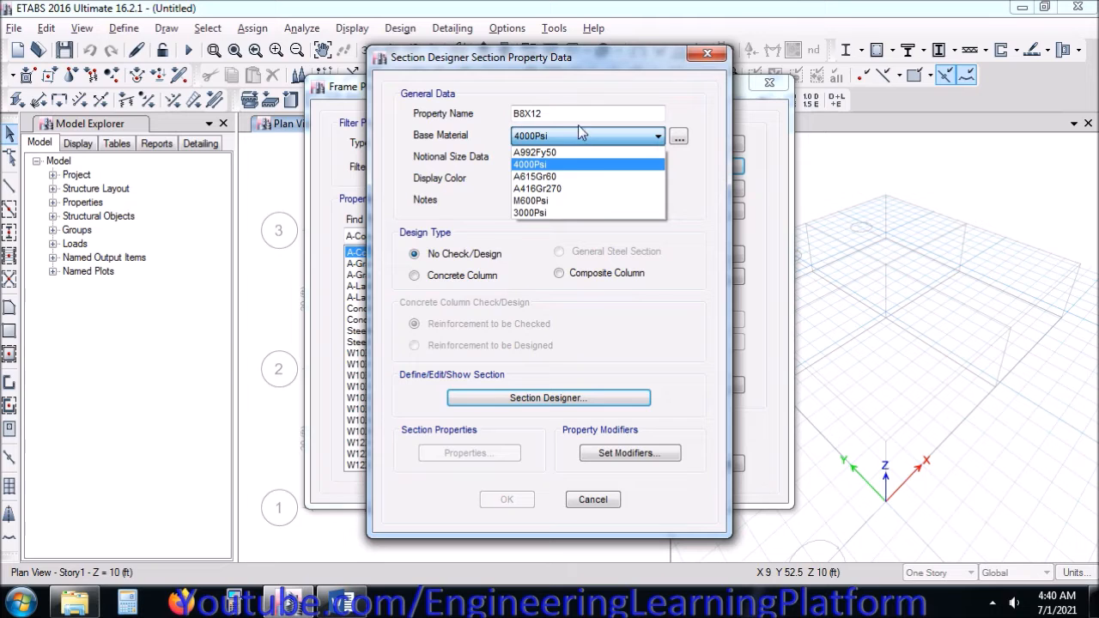
pyautogui.click(563, 212)
pyautogui.hotkey('alt', 'Tab')
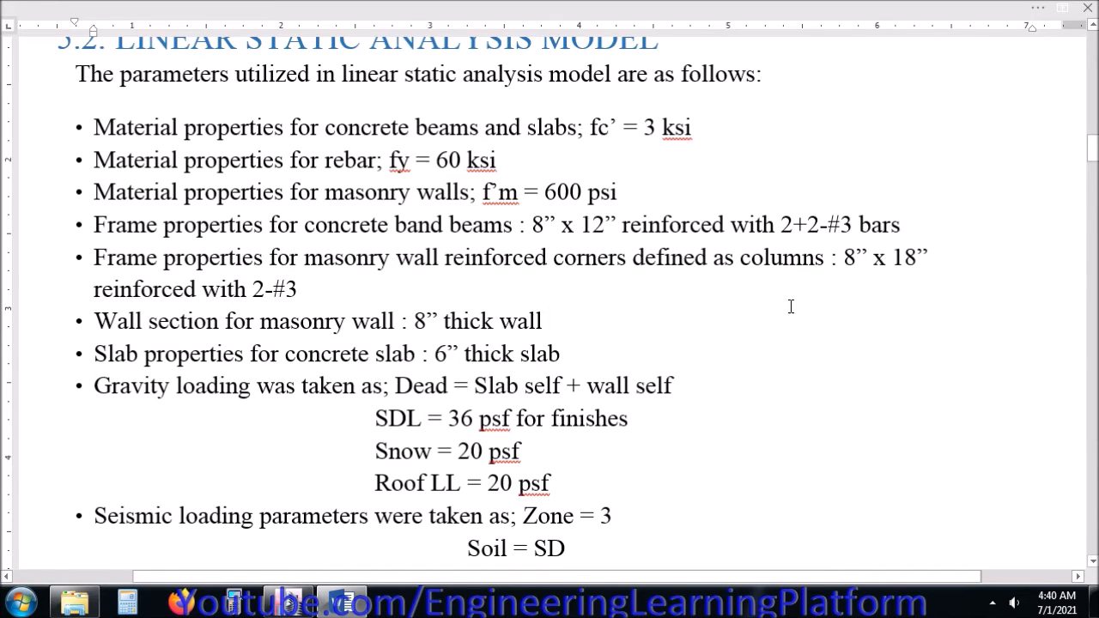
pyautogui.hotkey('alt', 'Tab')
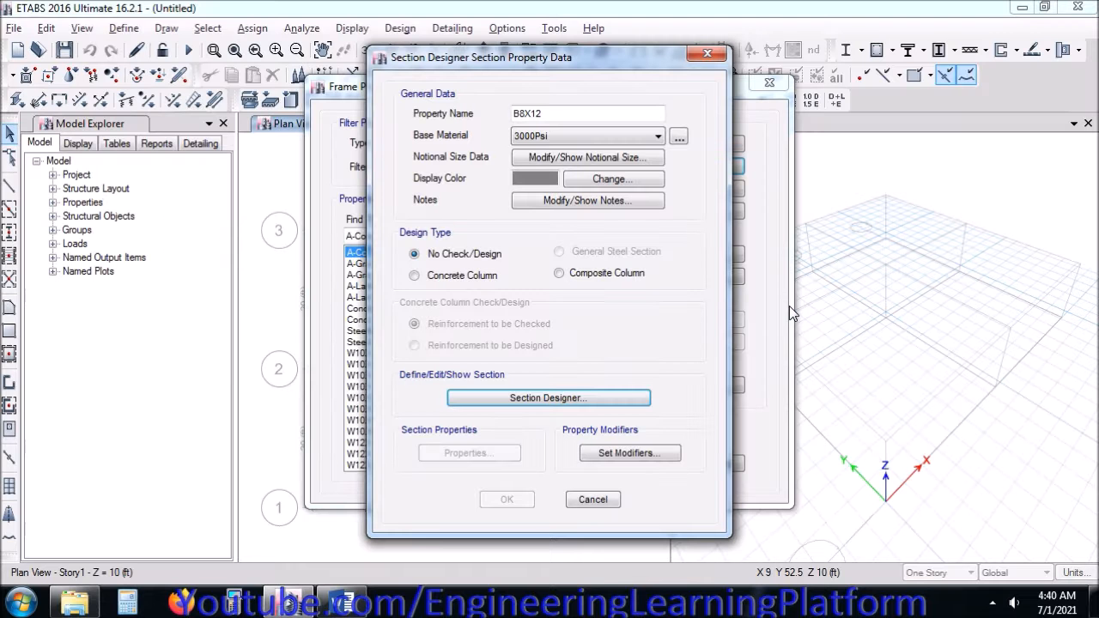
# Step: Open the Section Designer for B8X12 and draw a solid rectangle centred on the origin
pyautogui.click(595, 399)
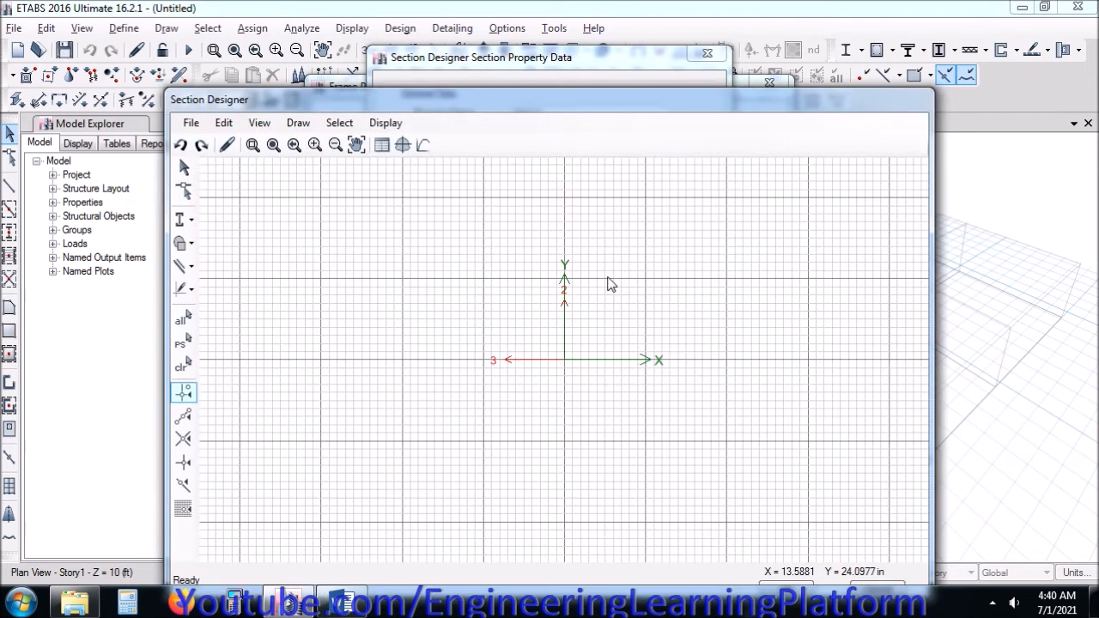
pyautogui.click(188, 246)
pyautogui.click(245, 245)
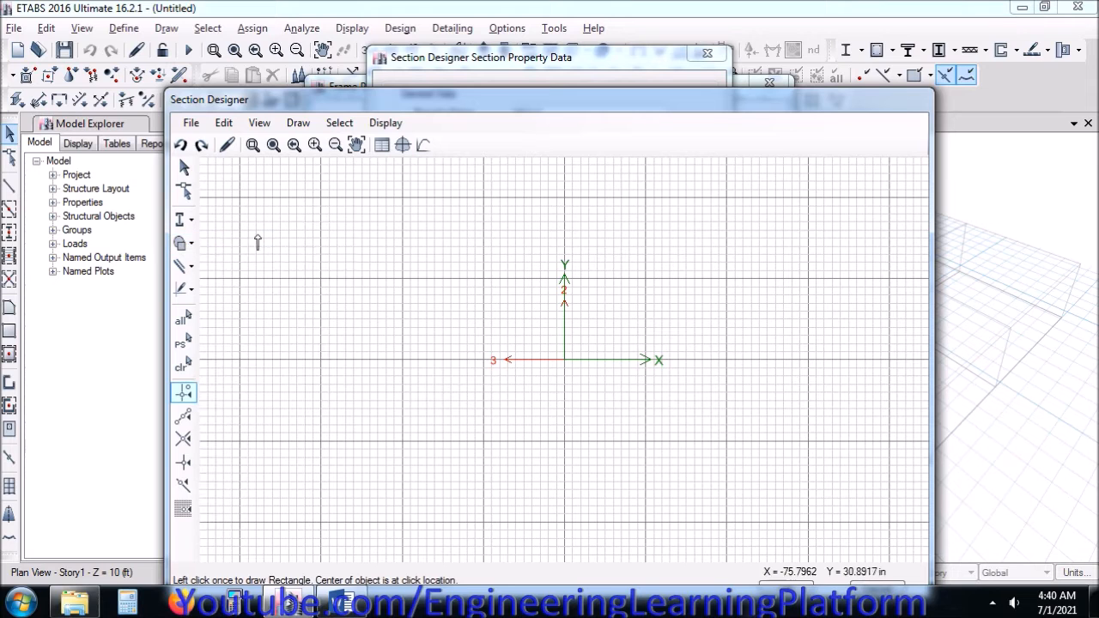
pyautogui.click(563, 360)
# Step: Set the rectangle's height to 8 in and width to 12 in, keeping 3000Psi as its material
pyautogui.click(569, 374)
pyautogui.rightClick(569, 374)
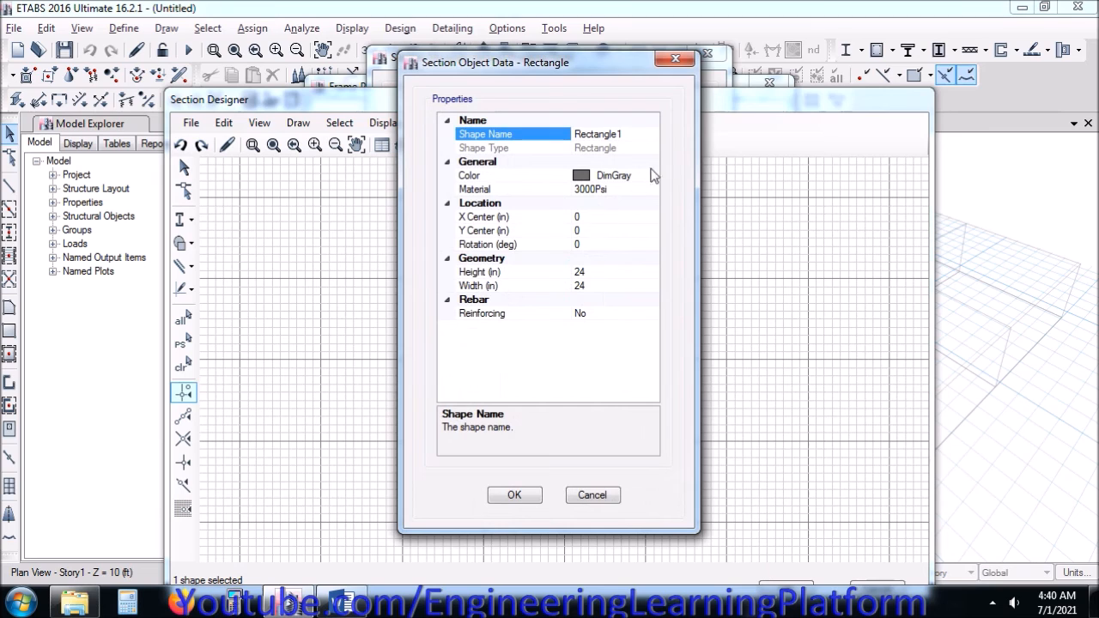
pyautogui.click(654, 190)
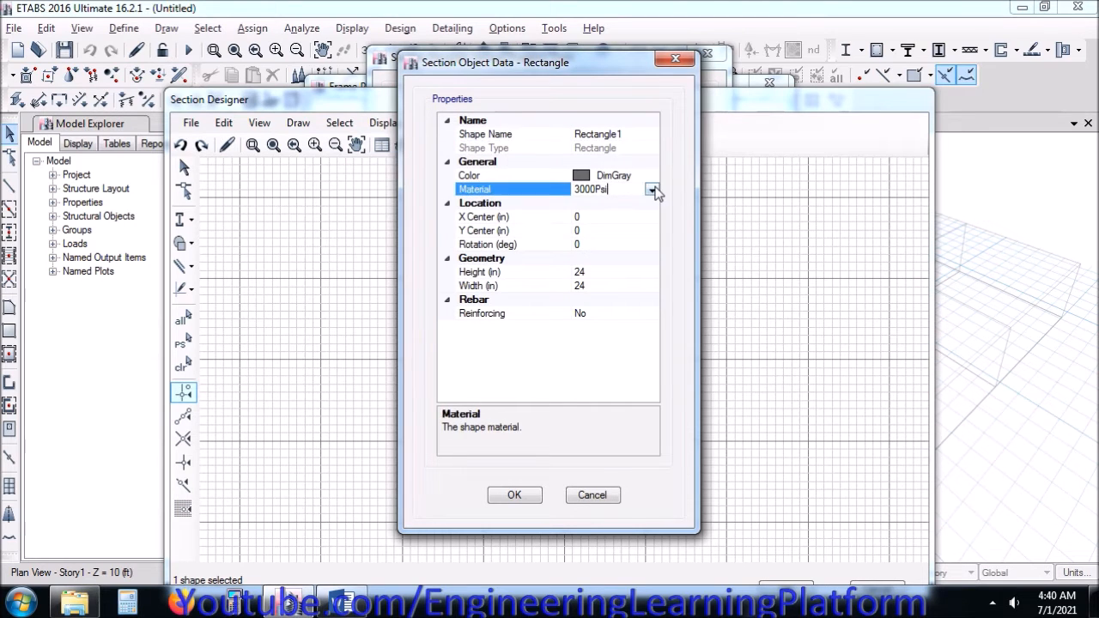
pyautogui.click(656, 191)
pyautogui.click(656, 194)
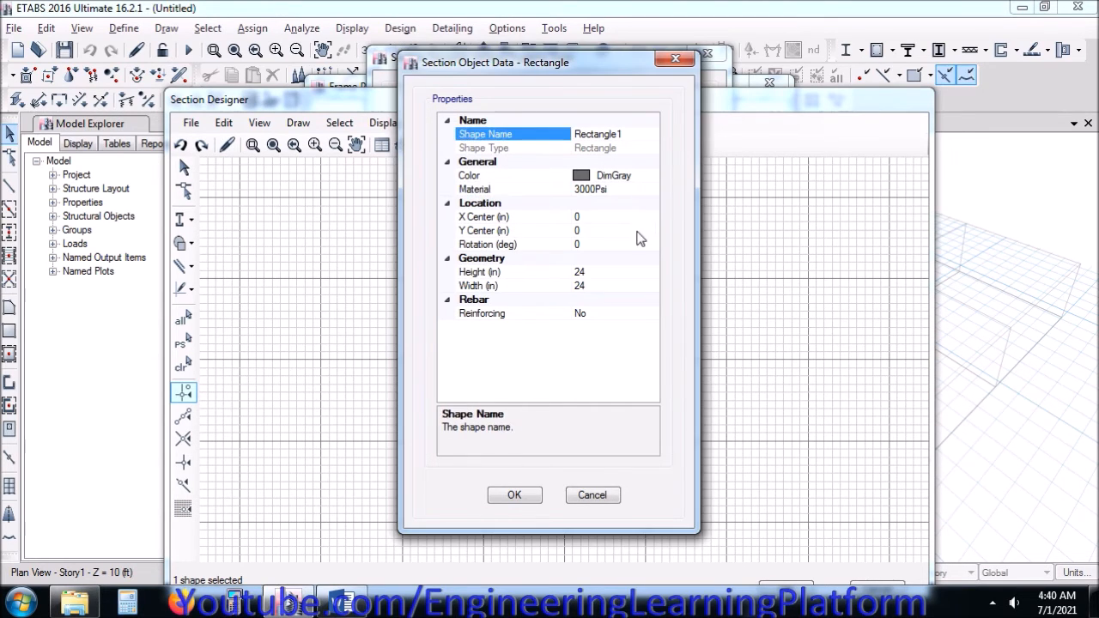
pyautogui.click(604, 273)
pyautogui.write('8')
pyautogui.press('Return')
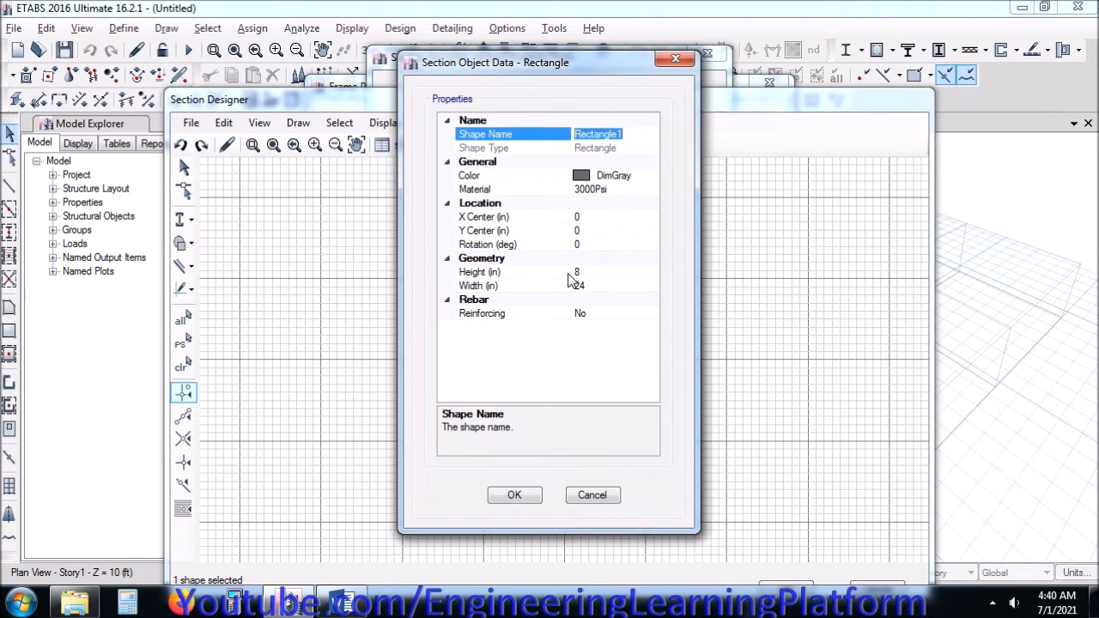
pyautogui.click(587, 286)
pyautogui.write('1')
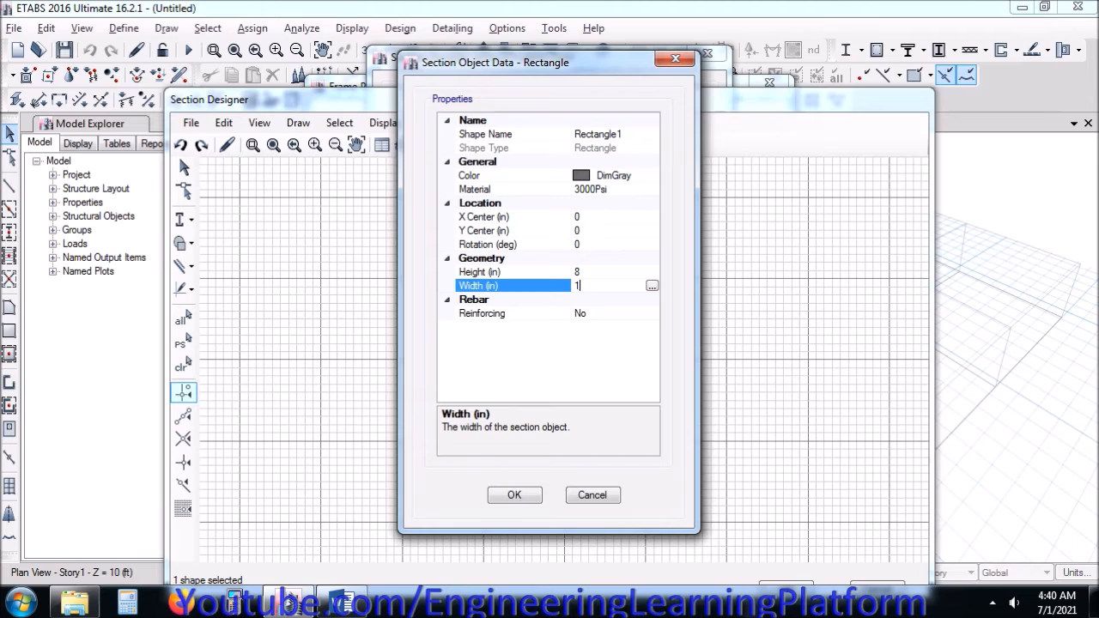
pyautogui.click(589, 232)
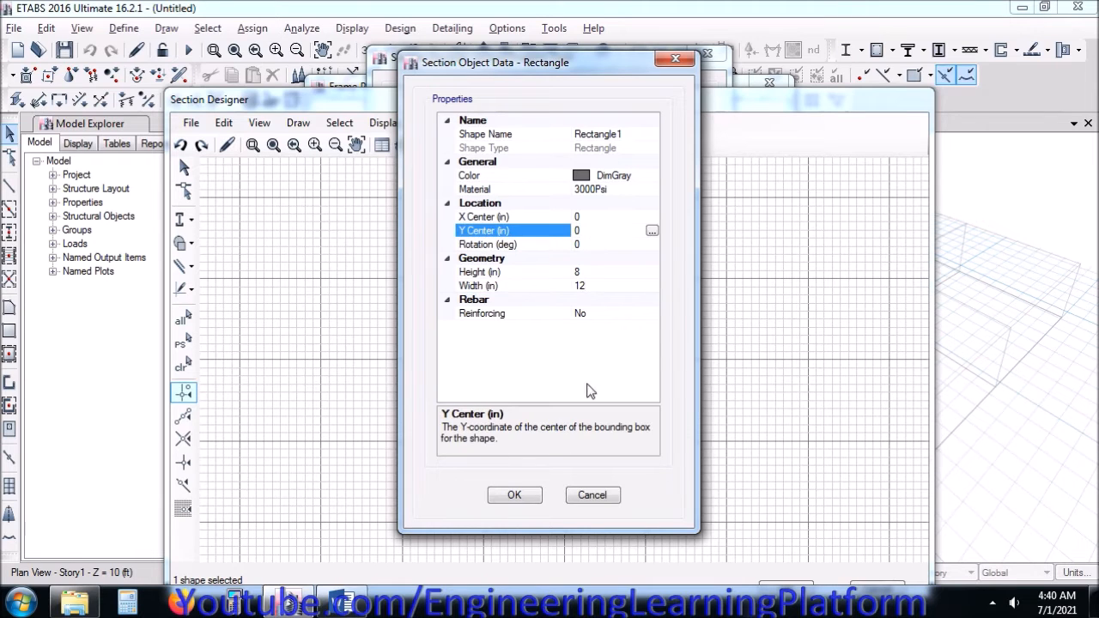
# Step: Enable reinforcing for the rectangle and expand its rebar data
pyautogui.click(661, 314)
pyautogui.click(652, 315)
pyautogui.click(617, 328)
pyautogui.click(446, 329)
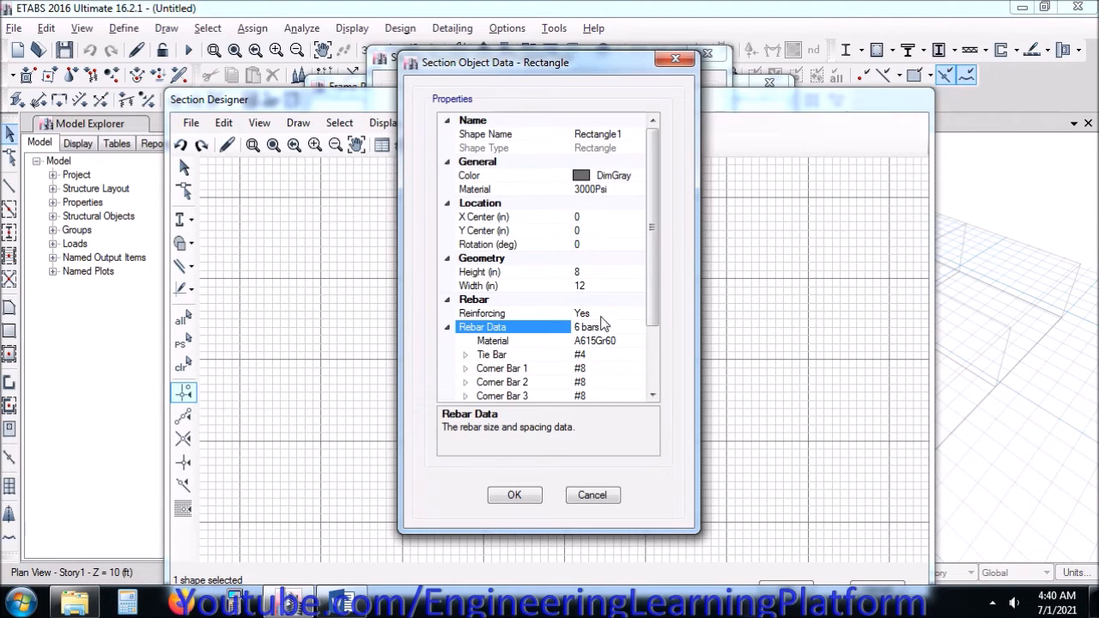
# Step: Set the rectangle's tie bar size to #3
pyautogui.scroll(-2, 655, 266)
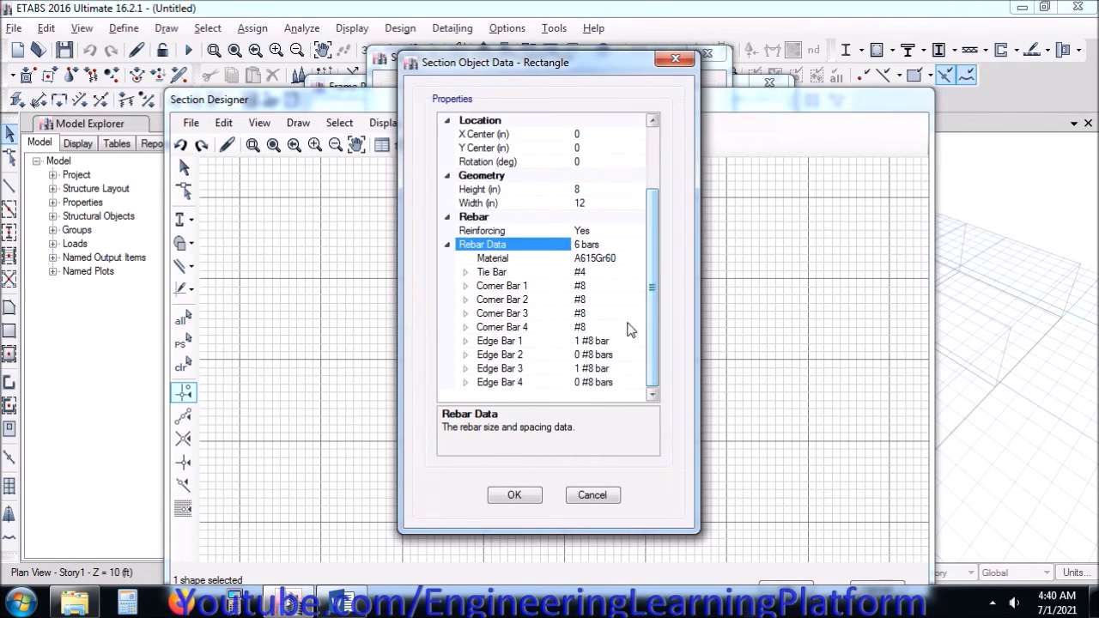
pyautogui.click(590, 289)
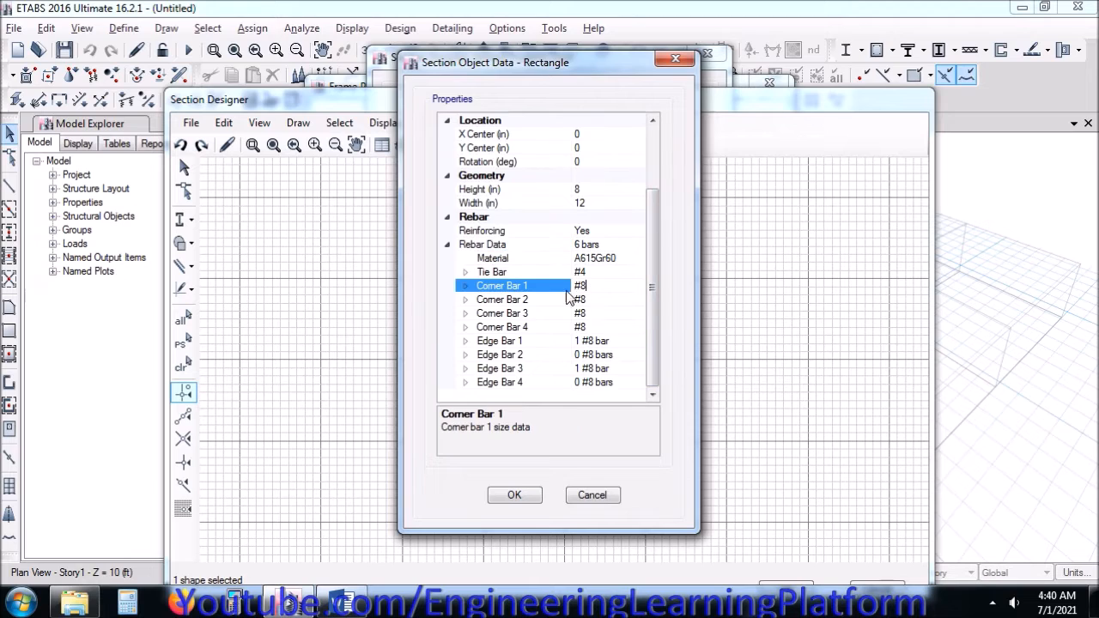
pyautogui.click(465, 272)
pyautogui.click(527, 286)
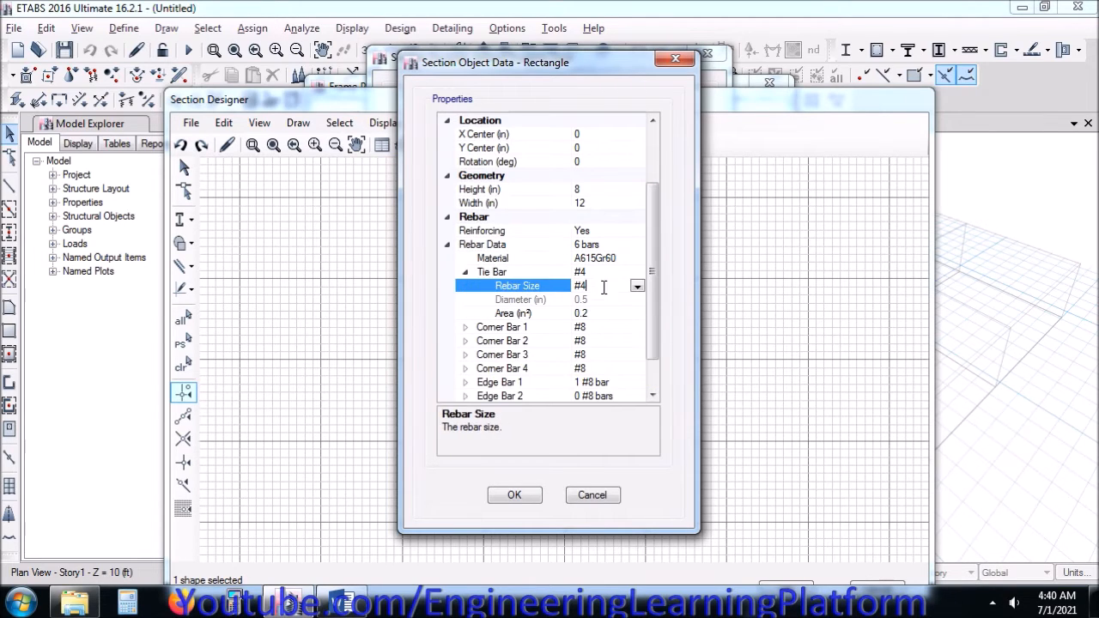
pyautogui.click(637, 287)
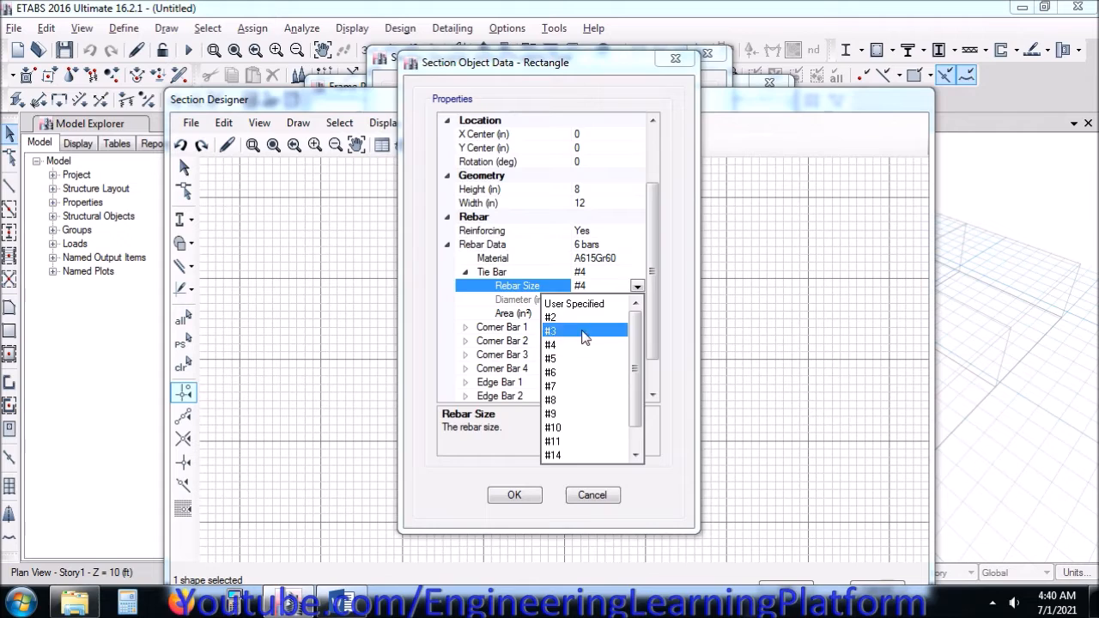
pyautogui.click(592, 331)
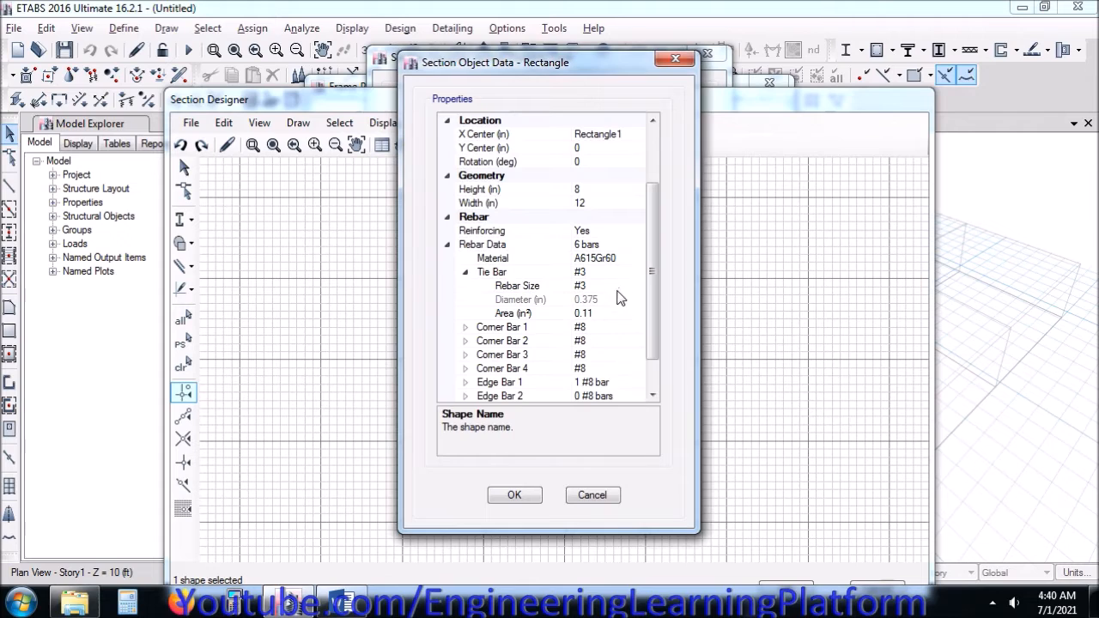
pyautogui.click(464, 273)
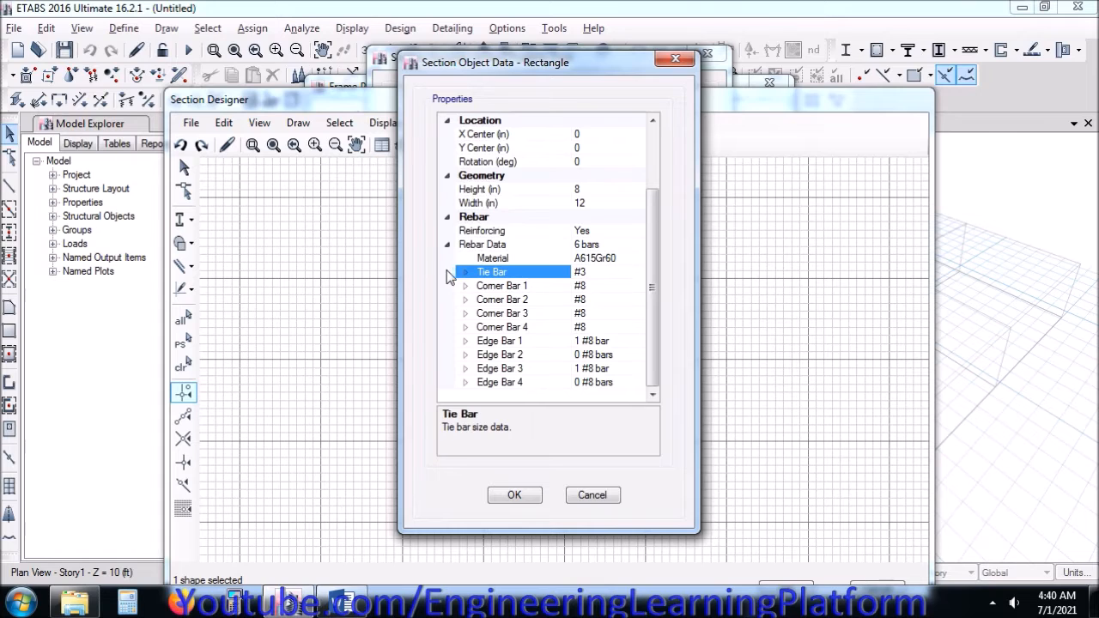
# Step: Check the band beam reinforcement in the Word document, return to ETABS and set Corner Bar 1 to size #3
pyautogui.click(600, 286)
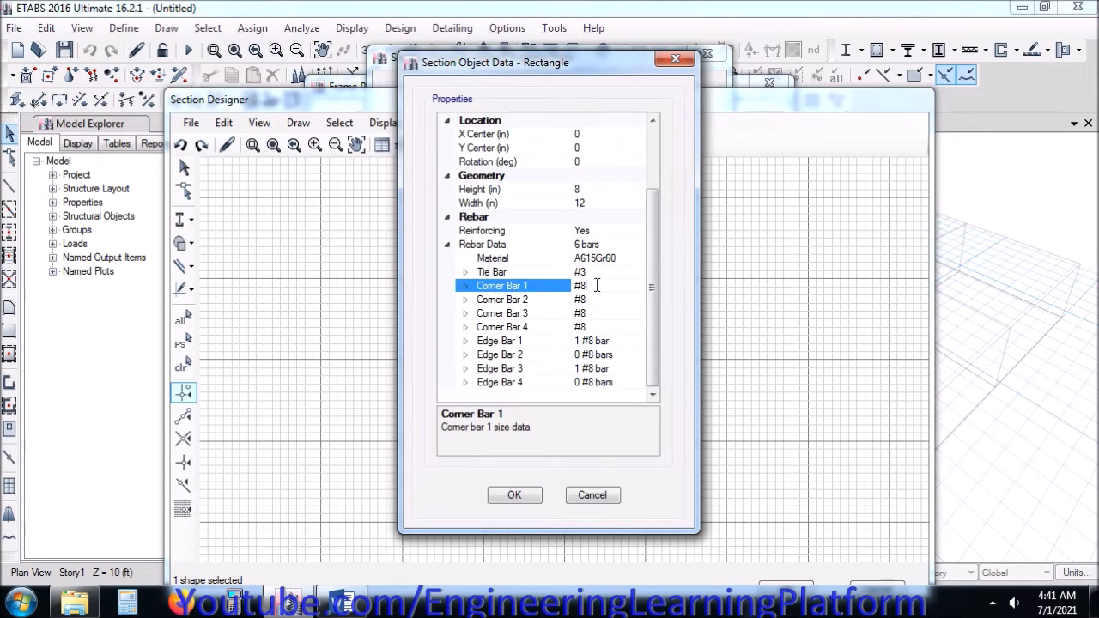
pyautogui.click(464, 288)
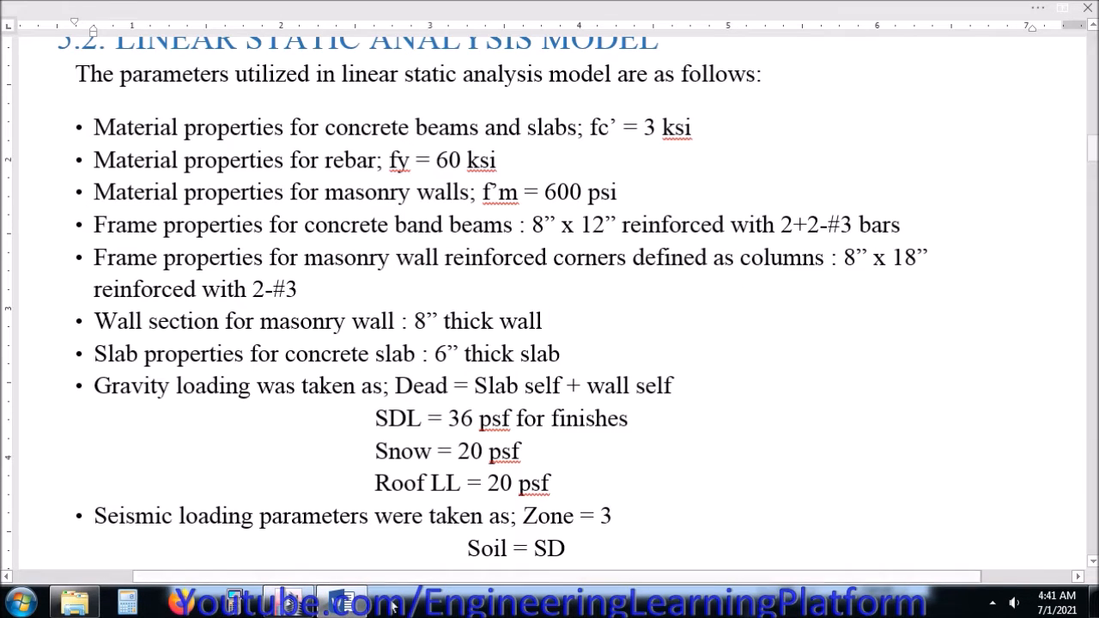
pyautogui.click(290, 604)
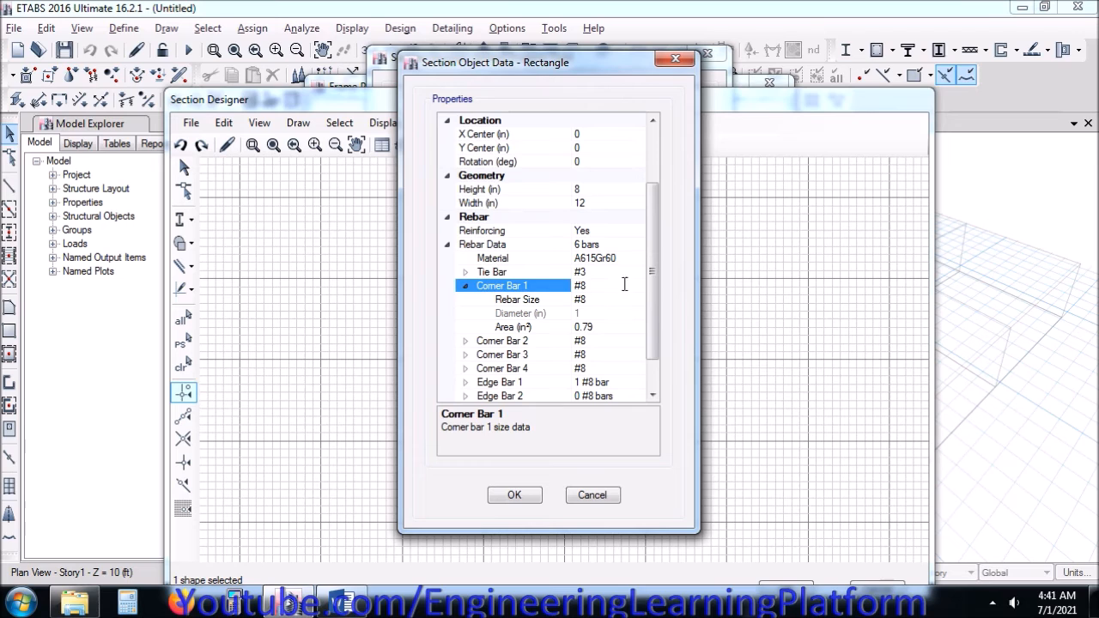
pyautogui.click(645, 301)
pyautogui.click(639, 300)
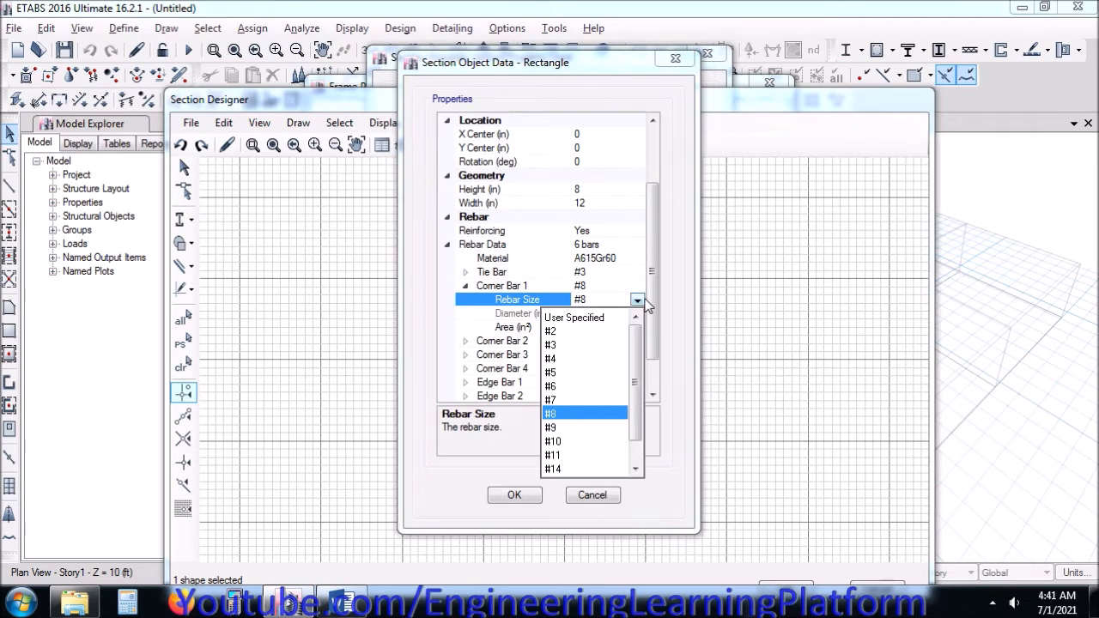
pyautogui.click(572, 345)
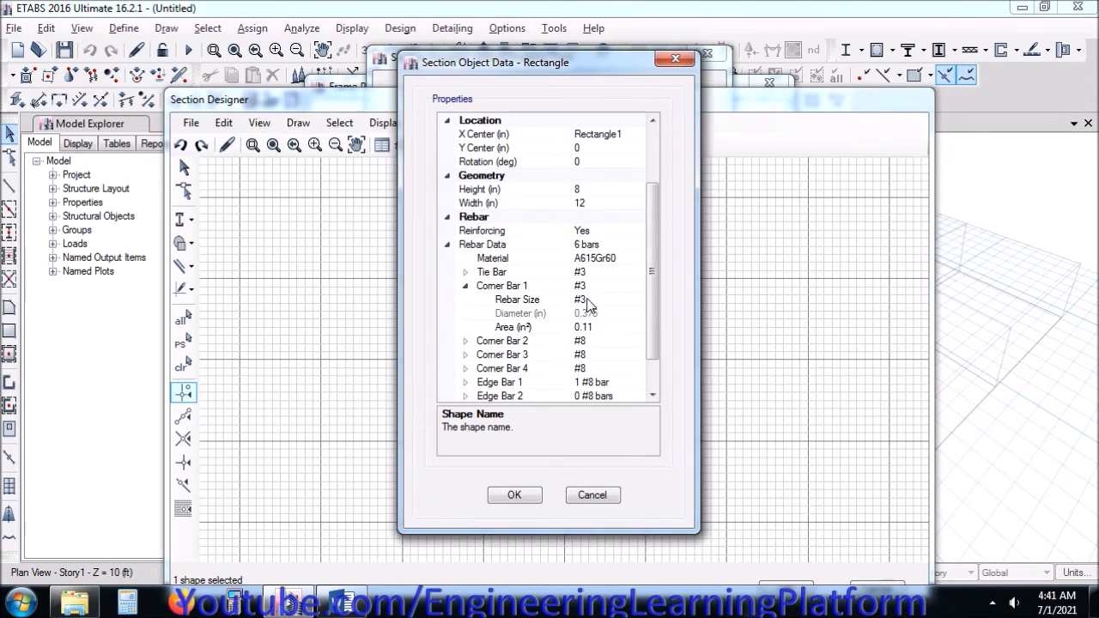
pyautogui.click(465, 286)
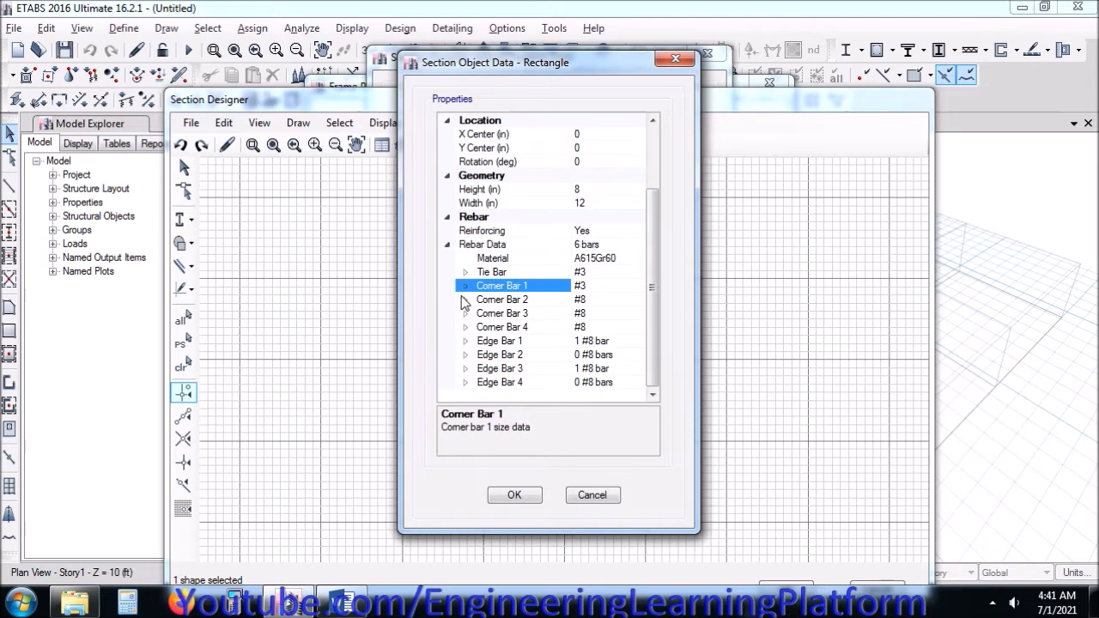
# Step: Change the rebar size of Corner Bar 2 to #3
pyautogui.click(465, 300)
pyautogui.click(620, 314)
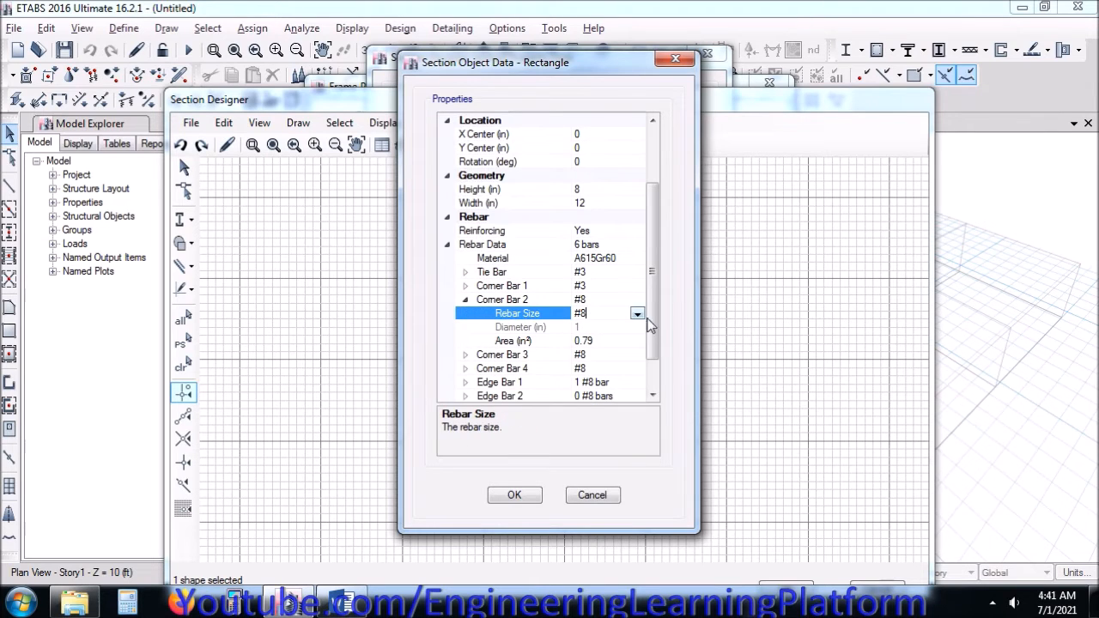
pyautogui.click(637, 314)
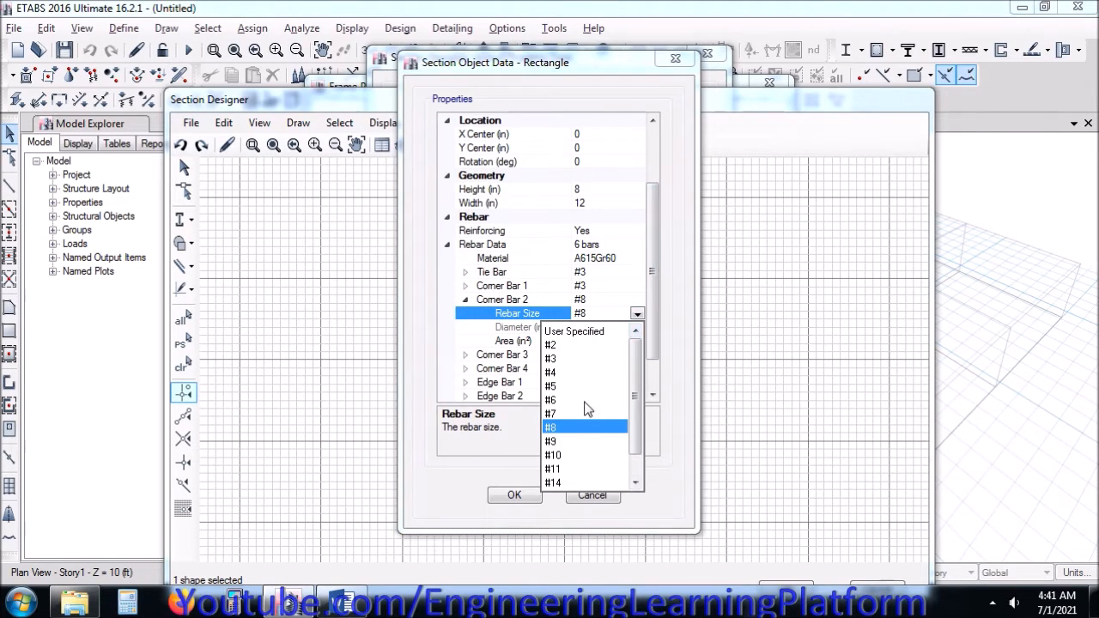
pyautogui.click(579, 359)
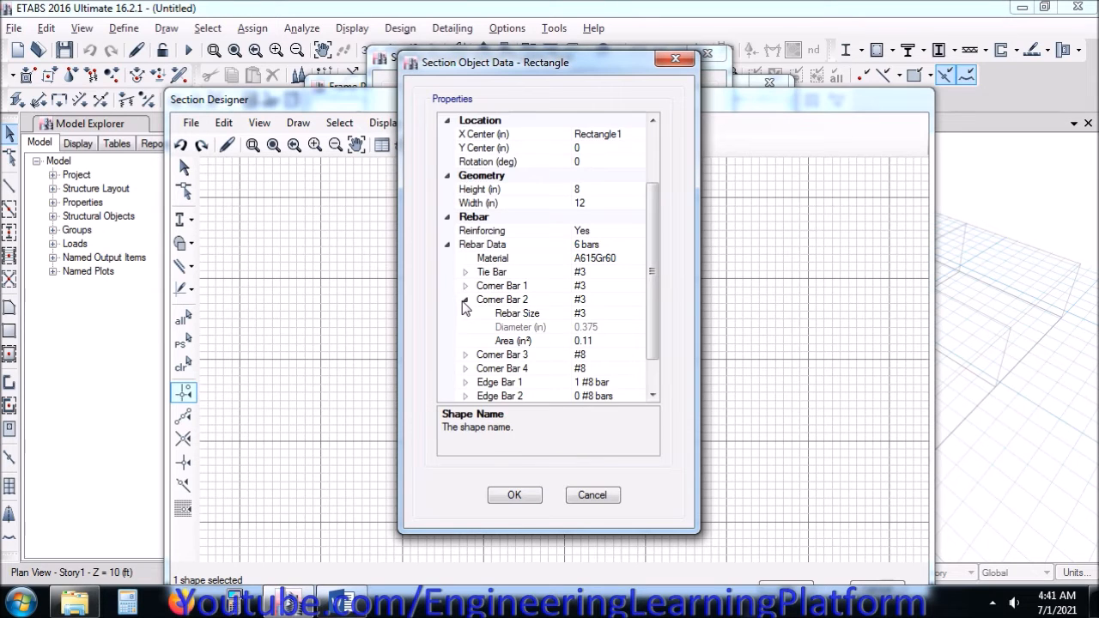
pyautogui.click(464, 300)
# Step: Change the rebar size of Corner Bar 3 to #3
pyautogui.click(465, 314)
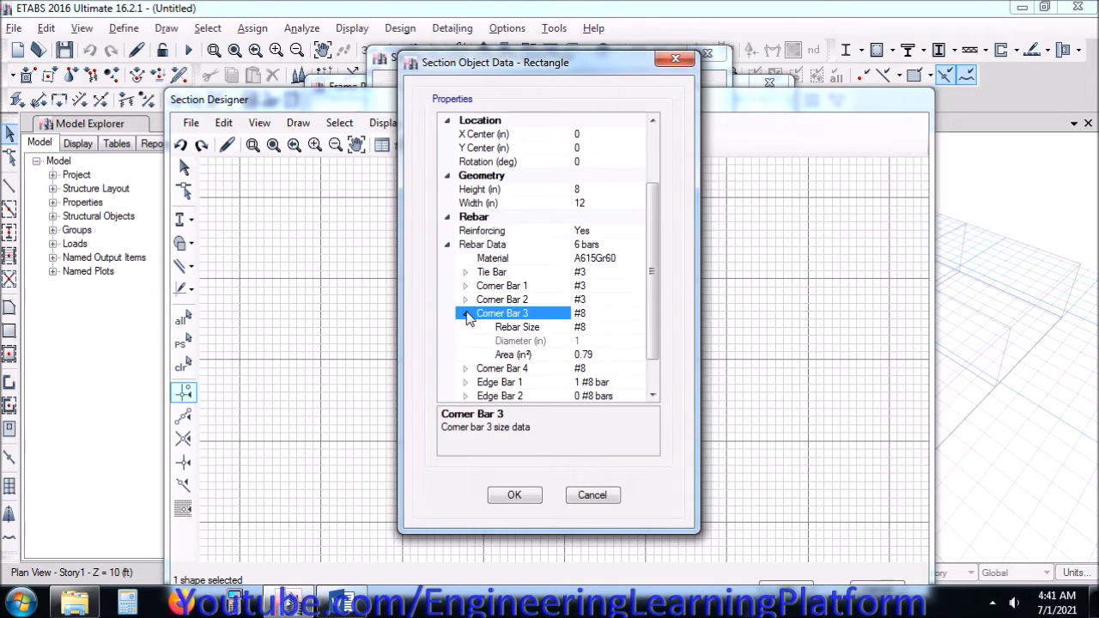
pyautogui.click(597, 329)
pyautogui.click(638, 328)
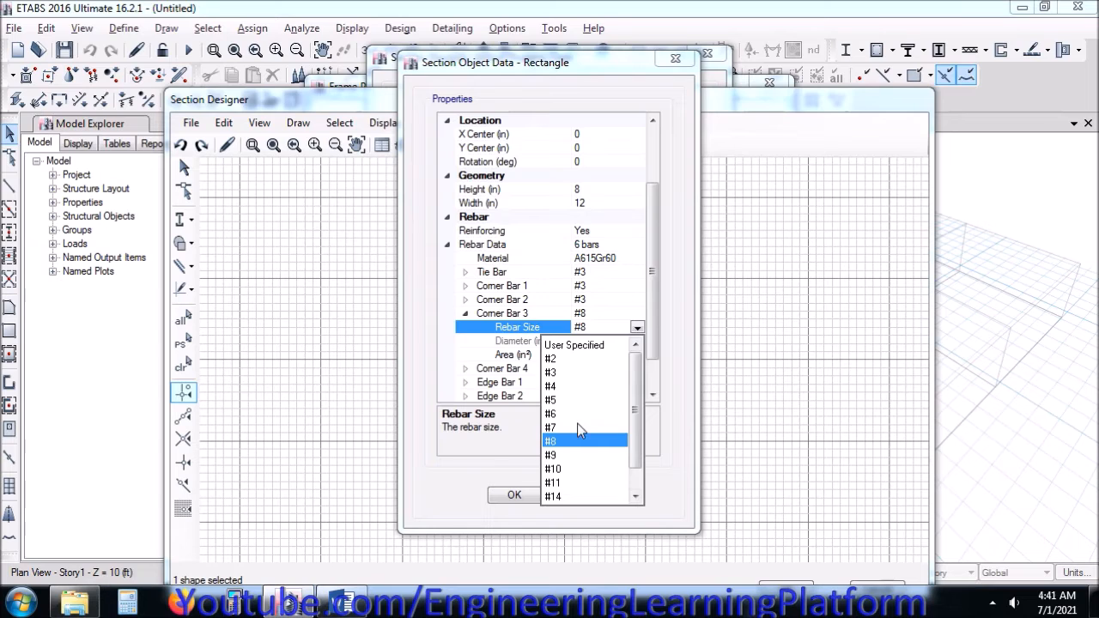
pyautogui.click(572, 372)
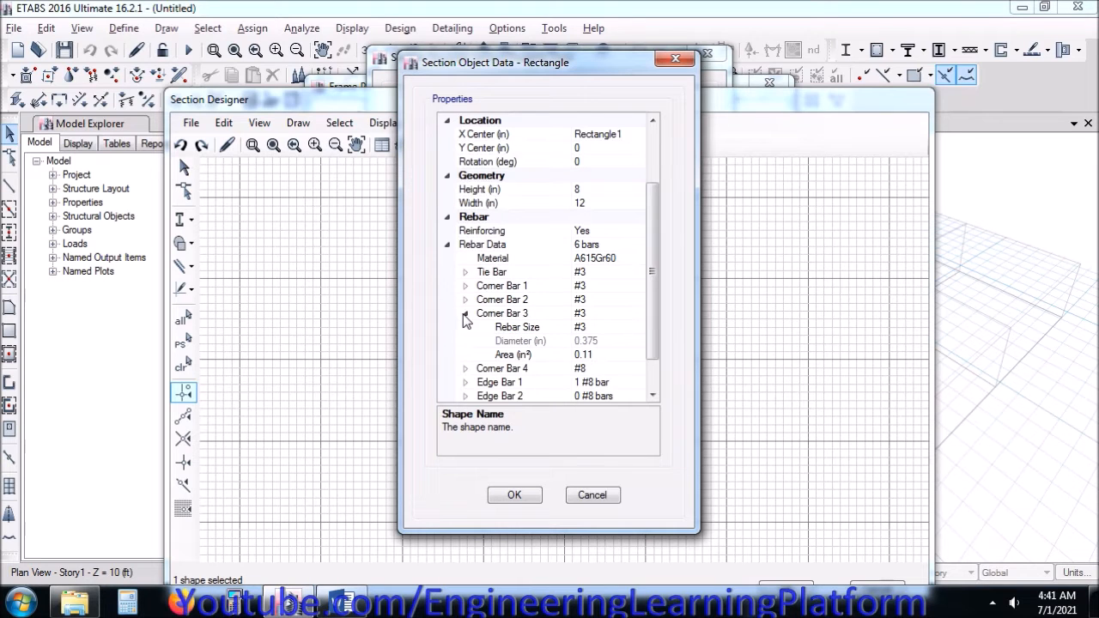
pyautogui.click(465, 314)
# Step: Change the rebar size of Corner Bar 4 to #3
pyautogui.click(466, 327)
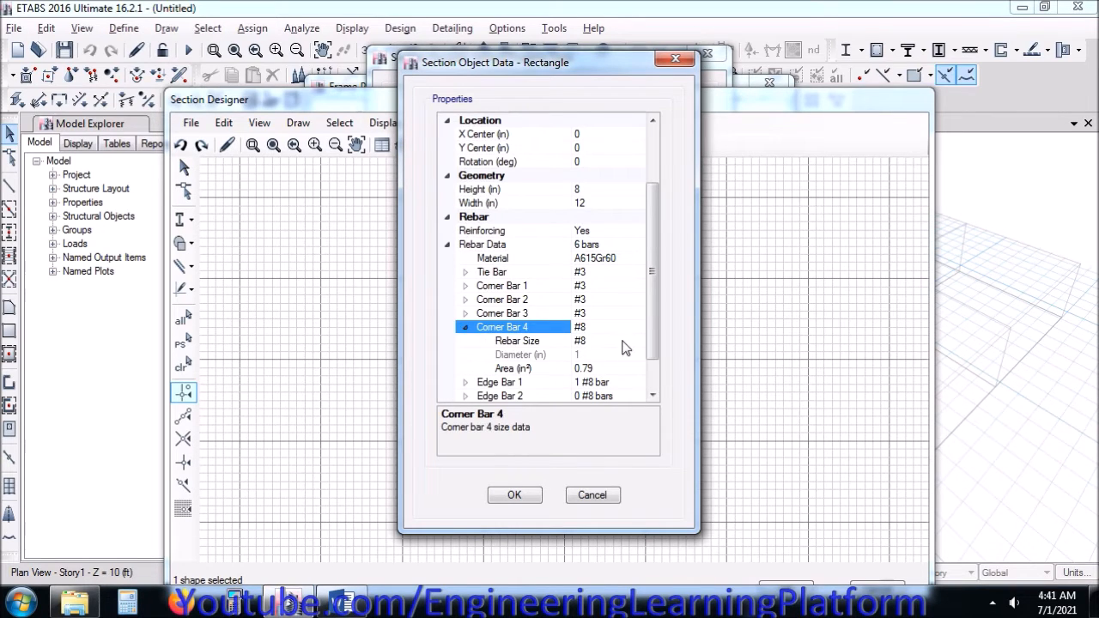
pyautogui.click(616, 341)
pyautogui.click(638, 342)
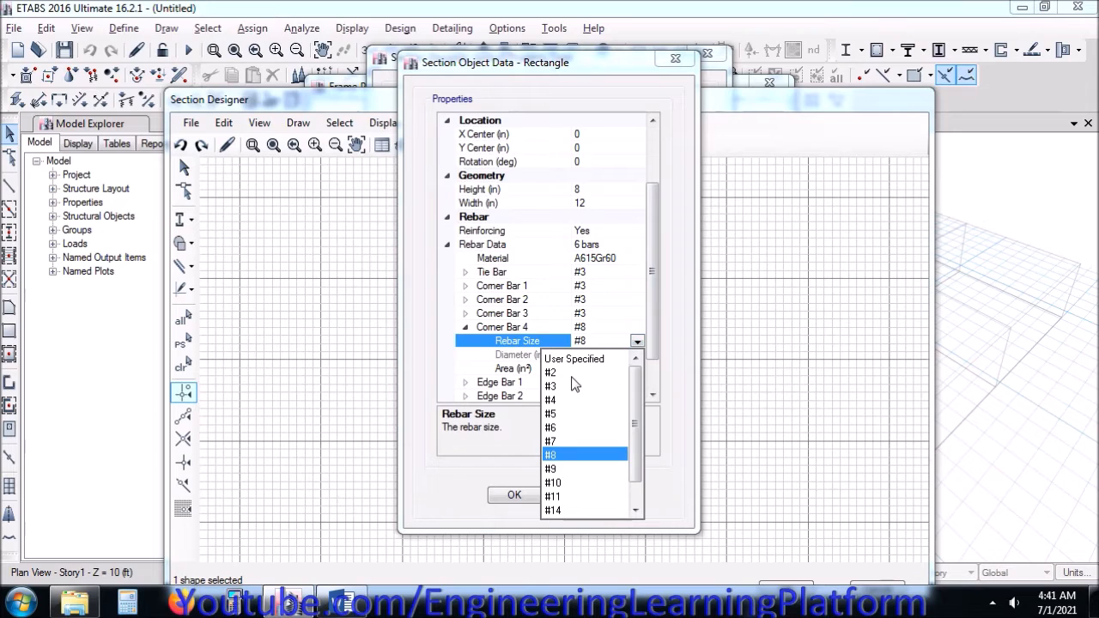
pyautogui.click(567, 387)
pyautogui.click(466, 327)
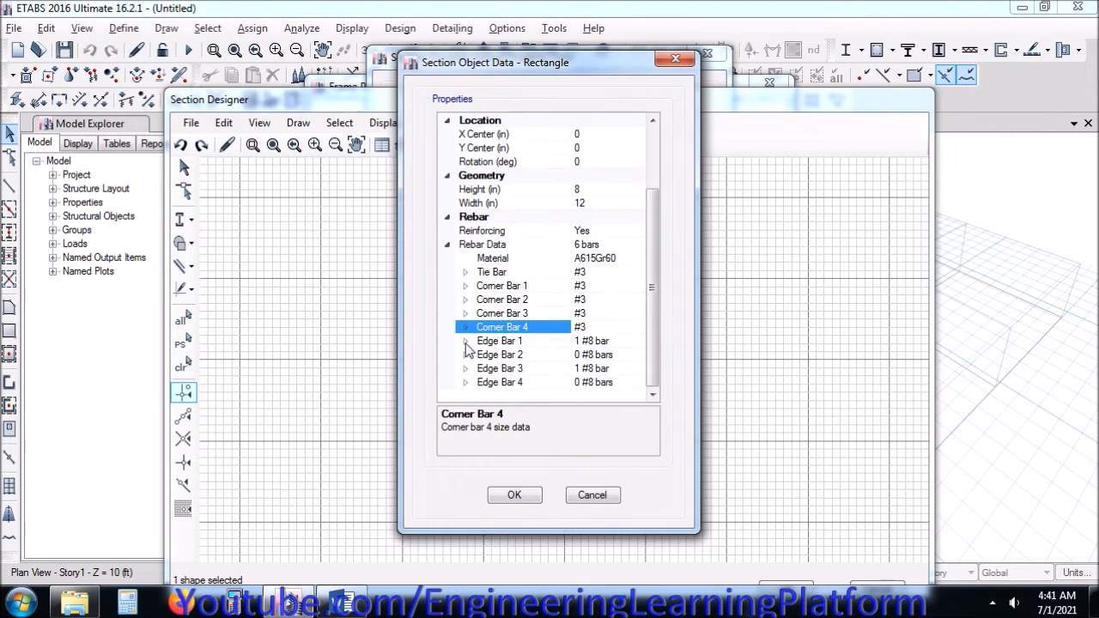
# Step: Set the number of bars for Edge Bar 1 to 0
pyautogui.click(465, 341)
pyautogui.click(590, 313)
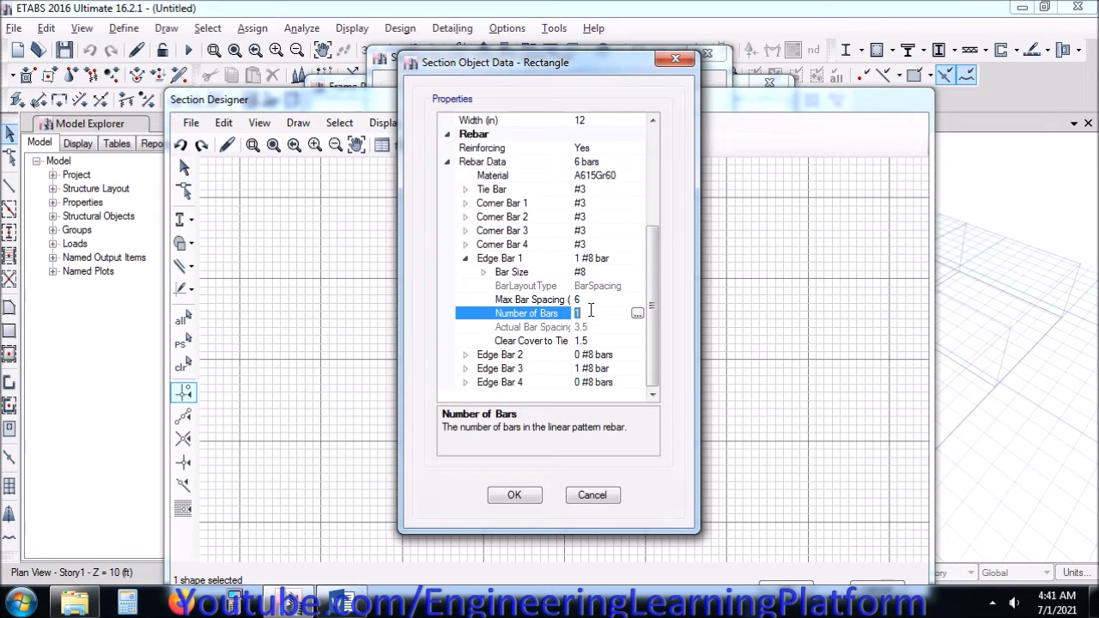
pyautogui.press('Return')
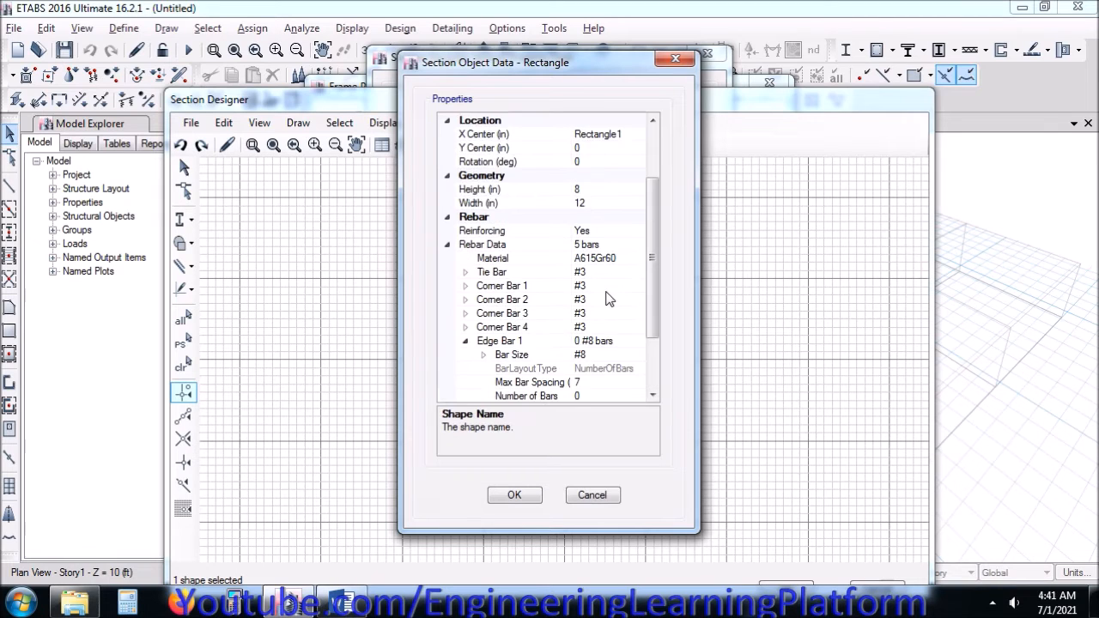
pyautogui.click(467, 342)
# Step: Set the number of bars for Edge Bar 3 to 0 and apply the rectangle's properties
pyautogui.click(465, 372)
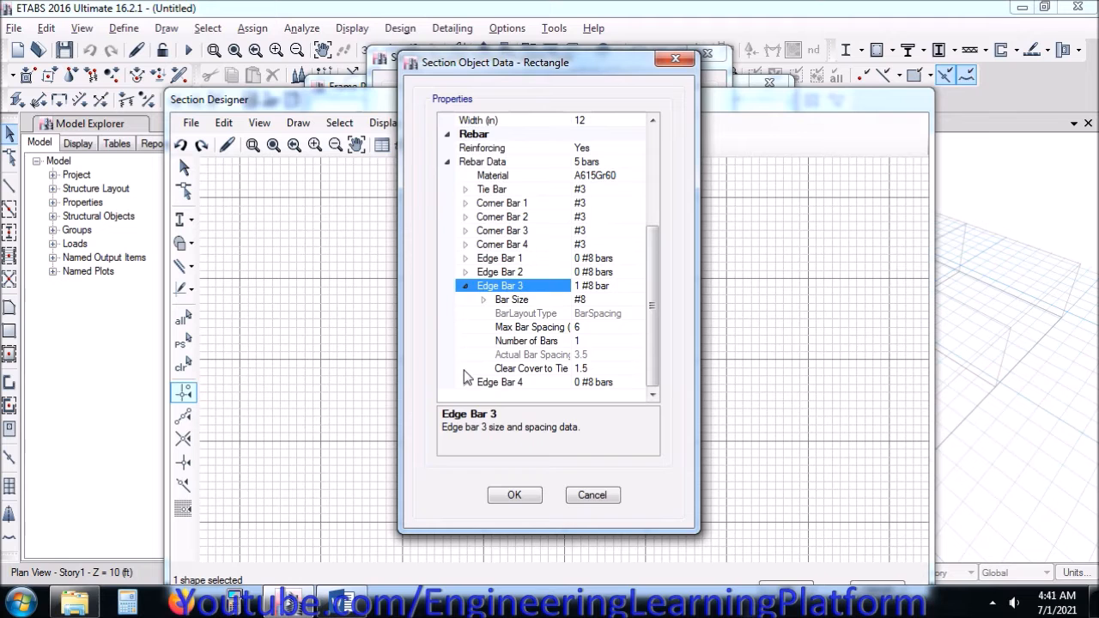
pyautogui.click(593, 341)
pyautogui.write('0')
pyautogui.press('Return')
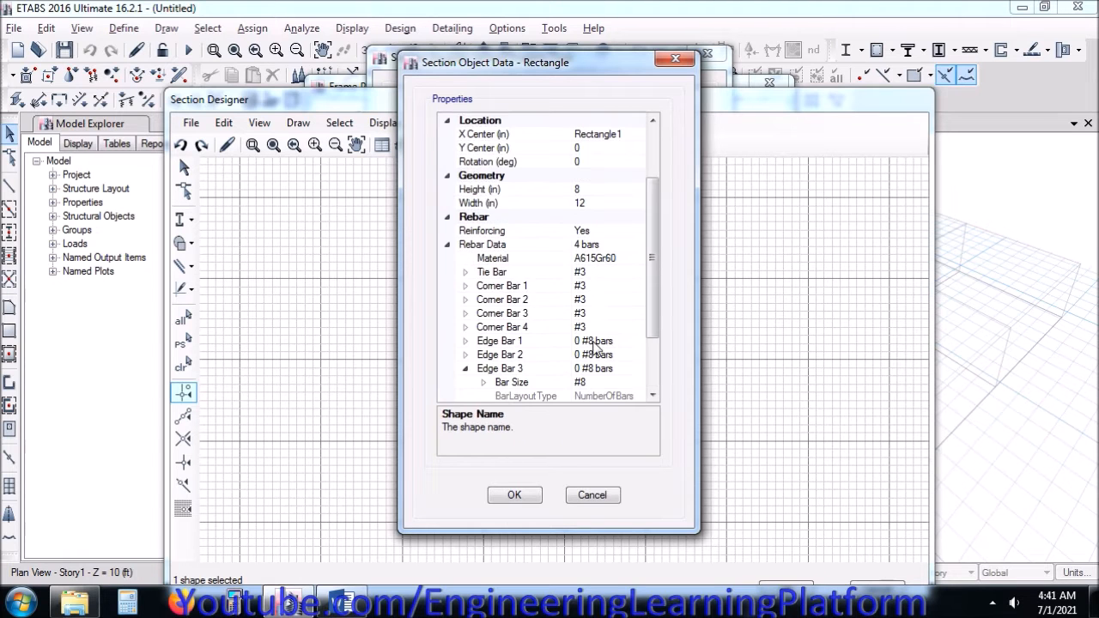
pyautogui.click(528, 497)
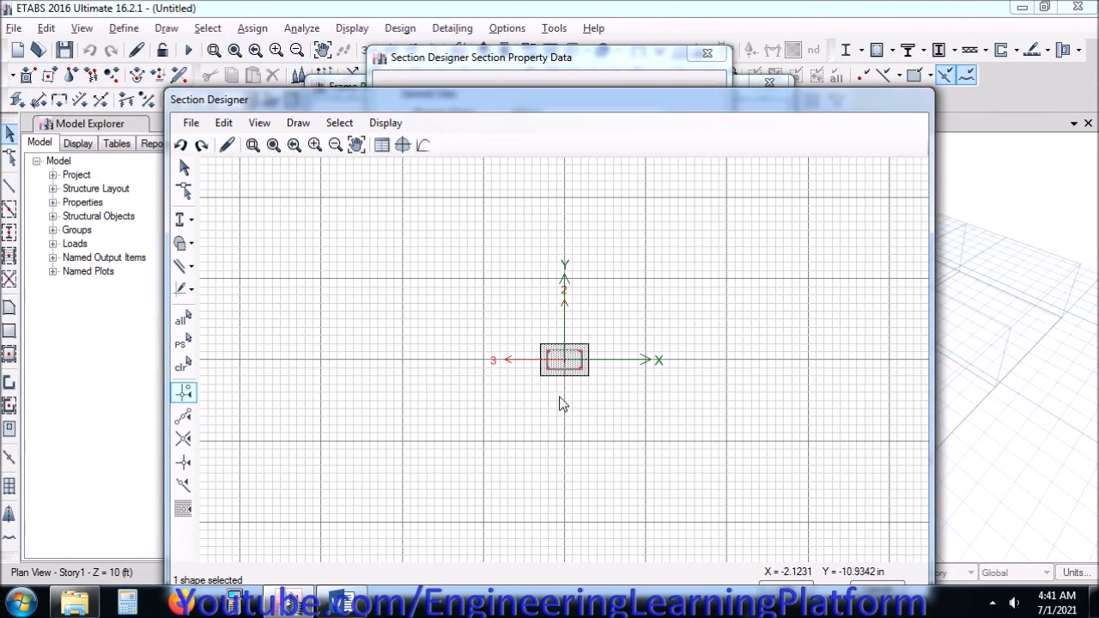
# Step: Set the rectangle's height to 12 in and its width to 8 in
pyautogui.scroll(4, 559, 413)
pyautogui.scroll(2, 565, 379)
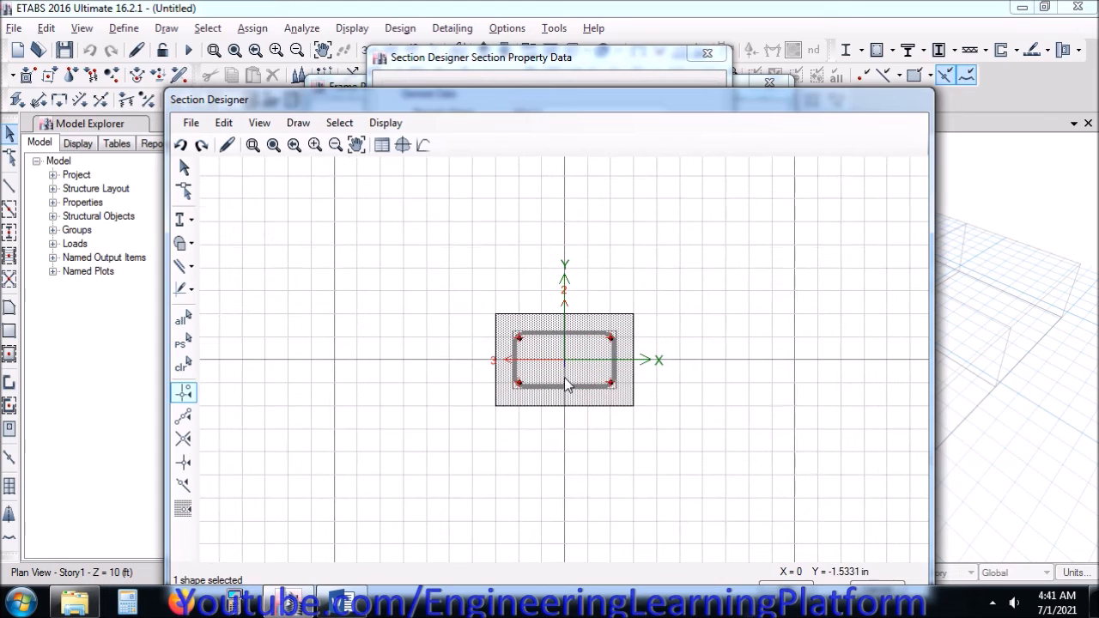
pyautogui.rightClick(561, 368)
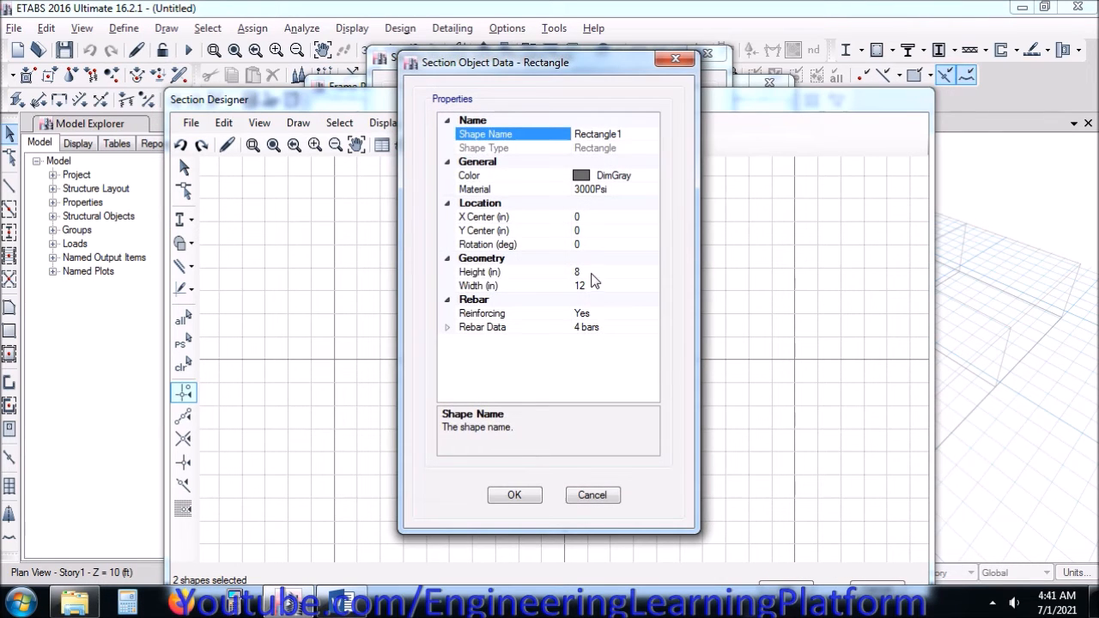
pyautogui.click(593, 272)
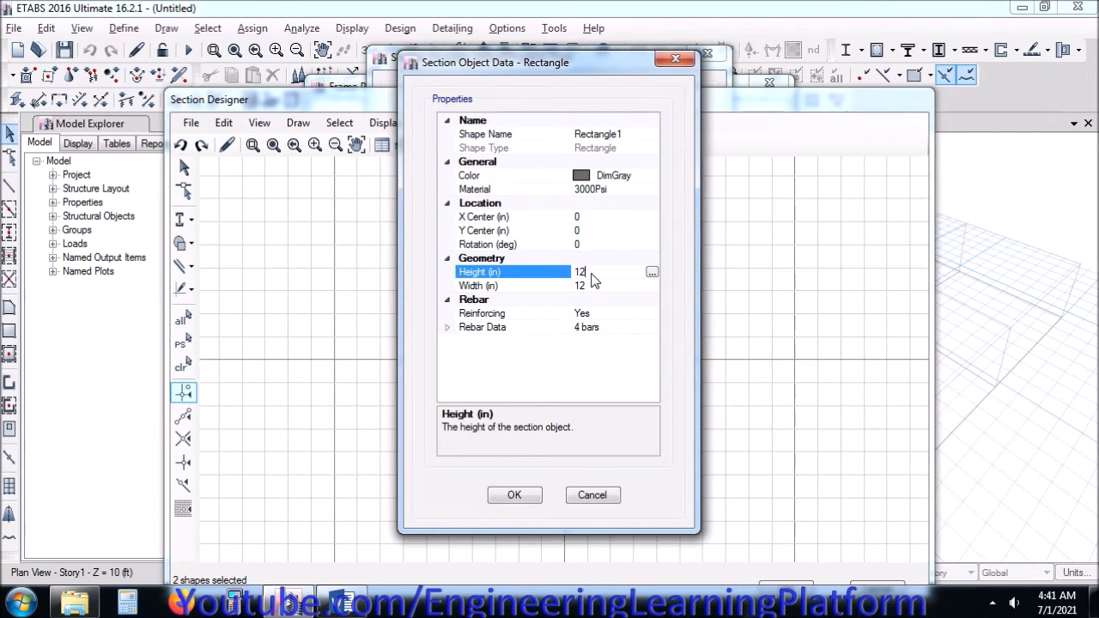
pyautogui.press('Return')
pyautogui.click(590, 285)
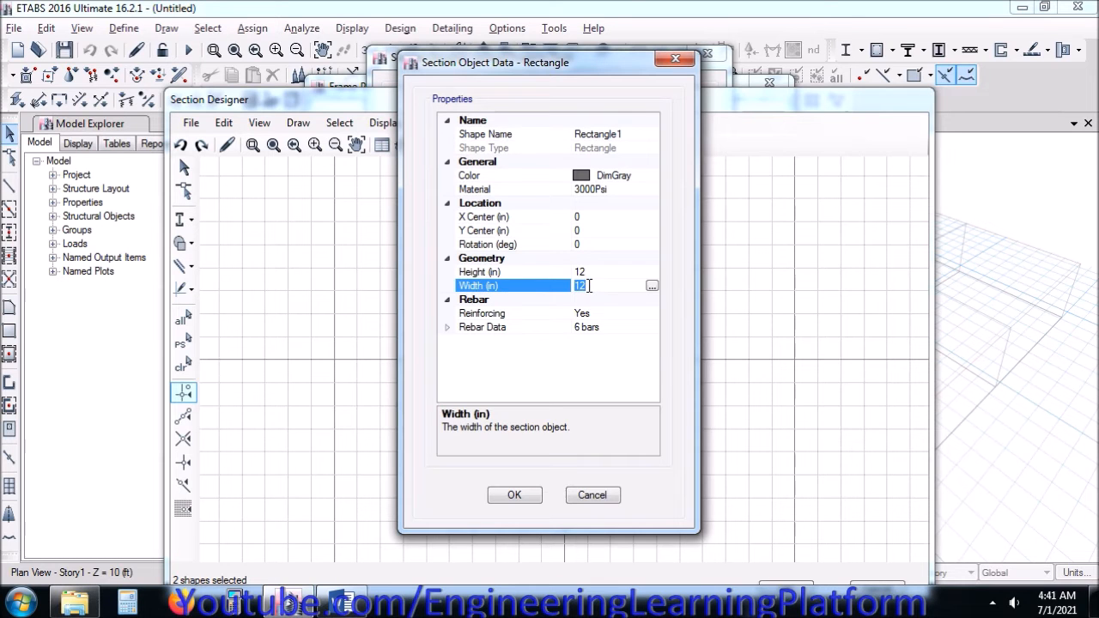
pyautogui.write('8')
pyautogui.click(538, 486)
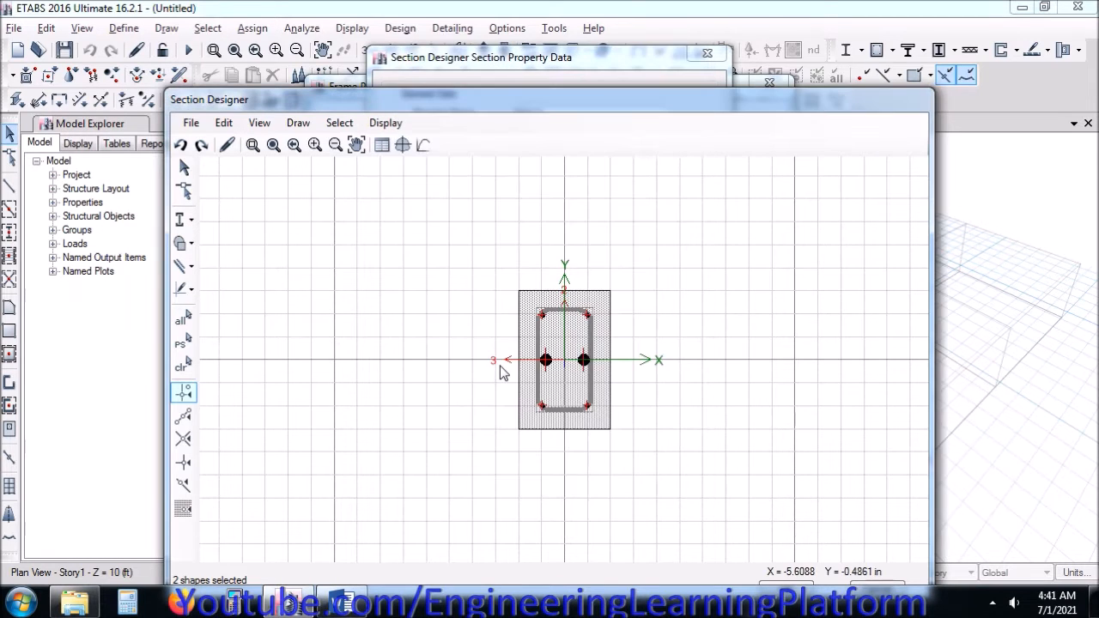
# Step: Set the number of bars for the rectangle's Edge Bar 2 to 0
pyautogui.scroll(2, 562, 377)
pyautogui.click(561, 377)
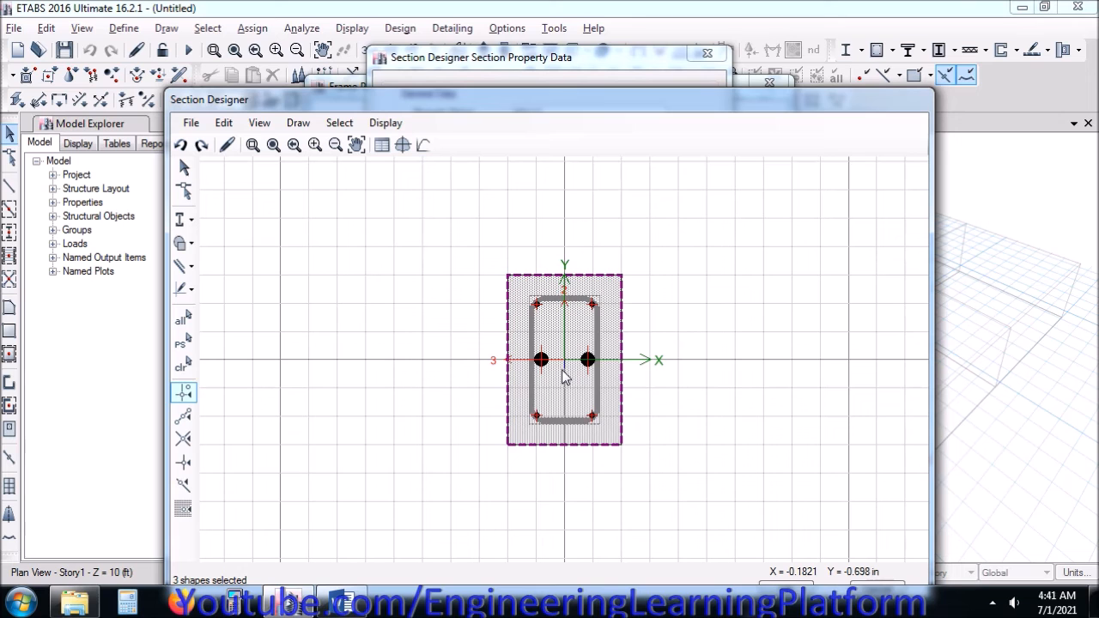
pyautogui.rightClick(562, 377)
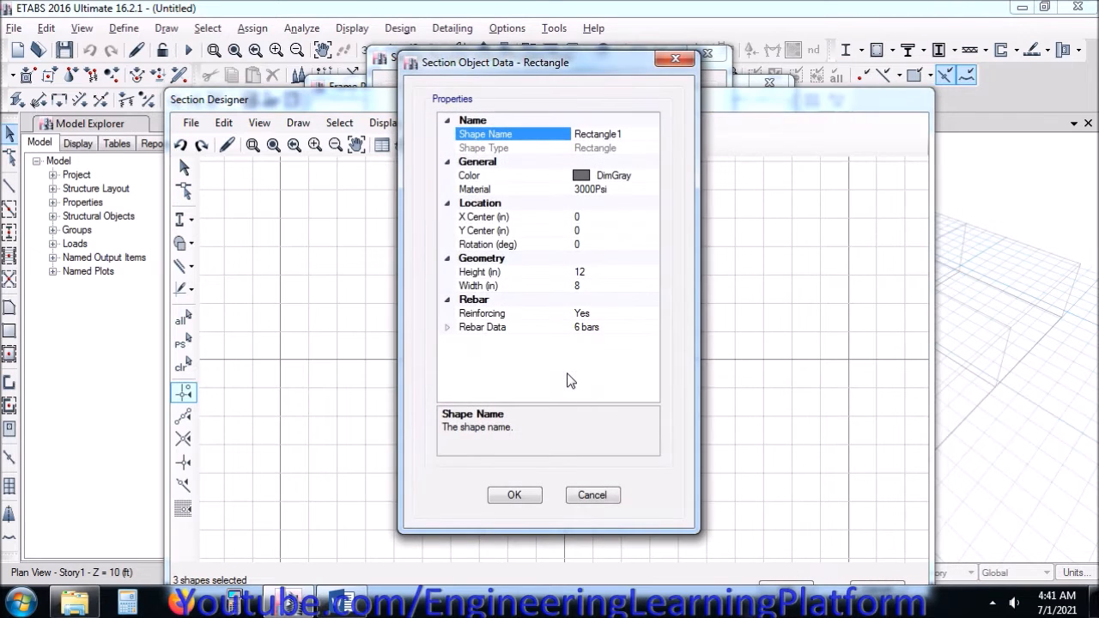
pyautogui.click(447, 328)
pyautogui.scroll(-2, 608, 342)
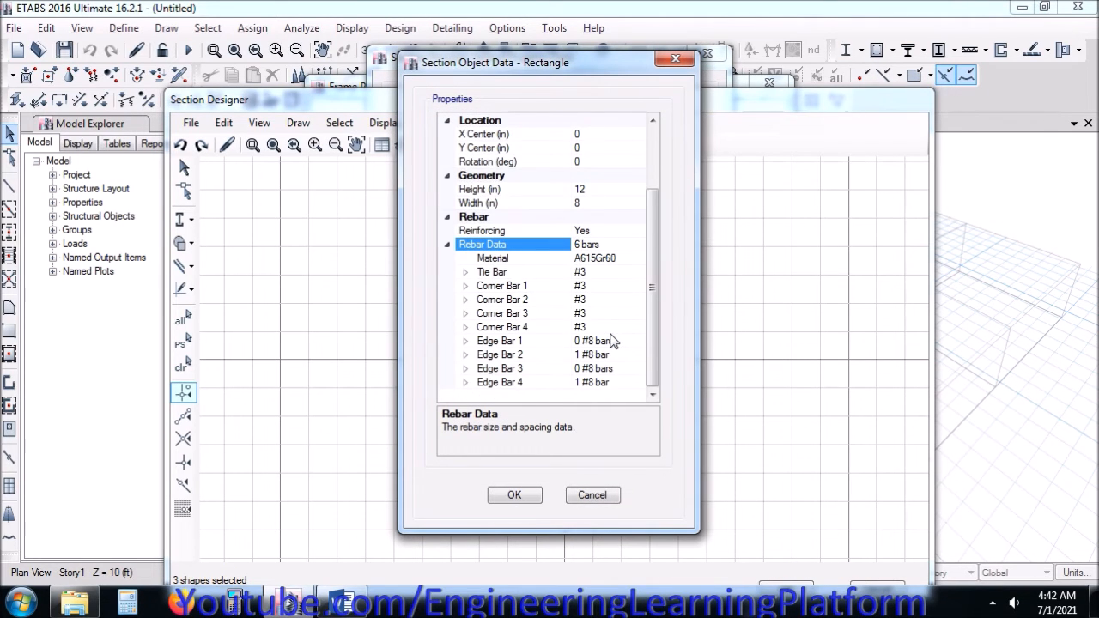
pyautogui.click(580, 354)
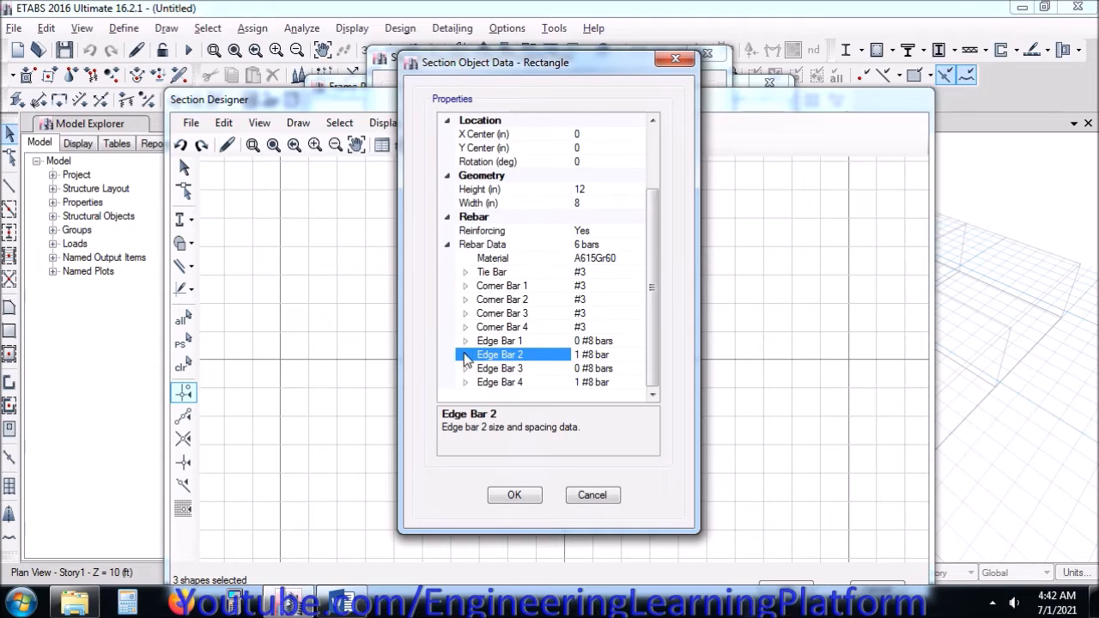
pyautogui.click(465, 355)
pyautogui.click(590, 327)
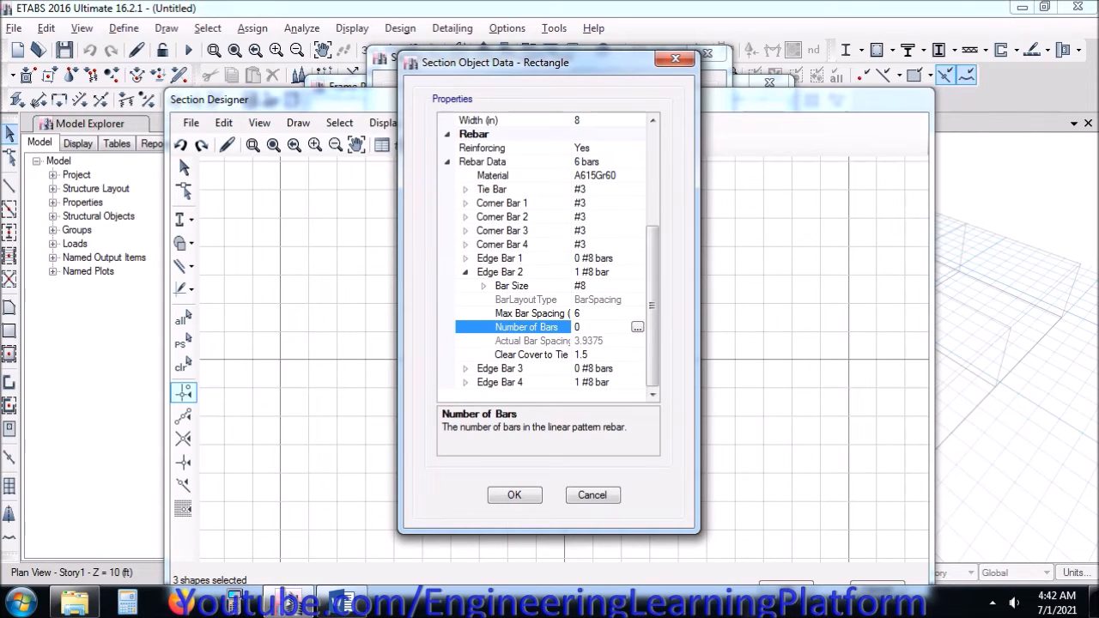
pyautogui.write('0')
# Step: Set the number of bars for Edge Bar 4 to 0 and accept the finished section in Section Designer
pyautogui.click(582, 382)
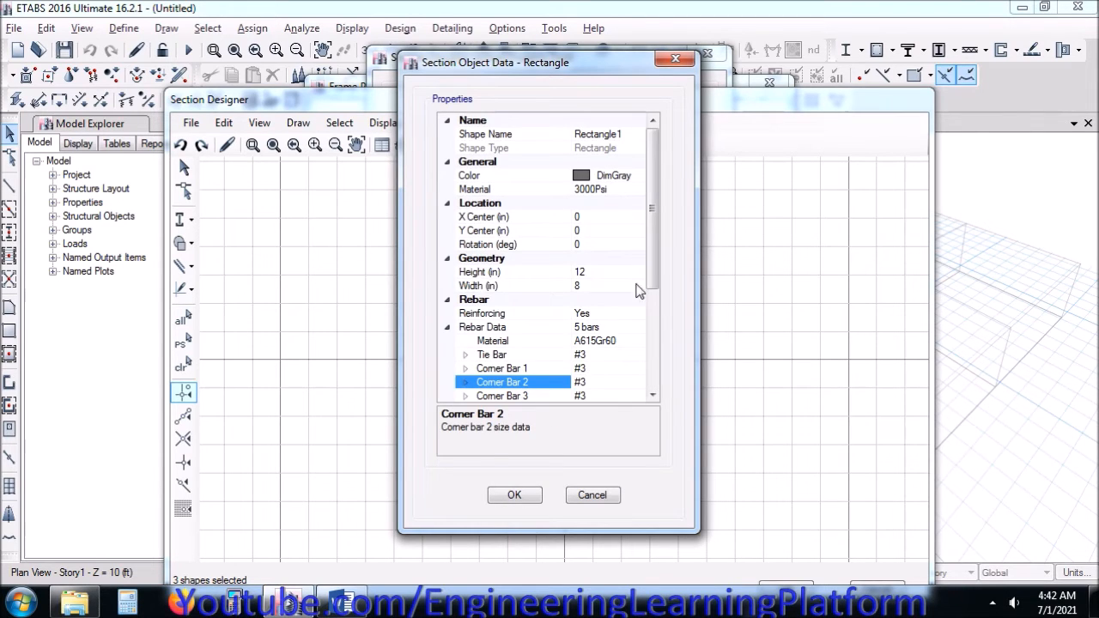
pyautogui.moveTo(652, 258); pyautogui.dragTo(652, 358)
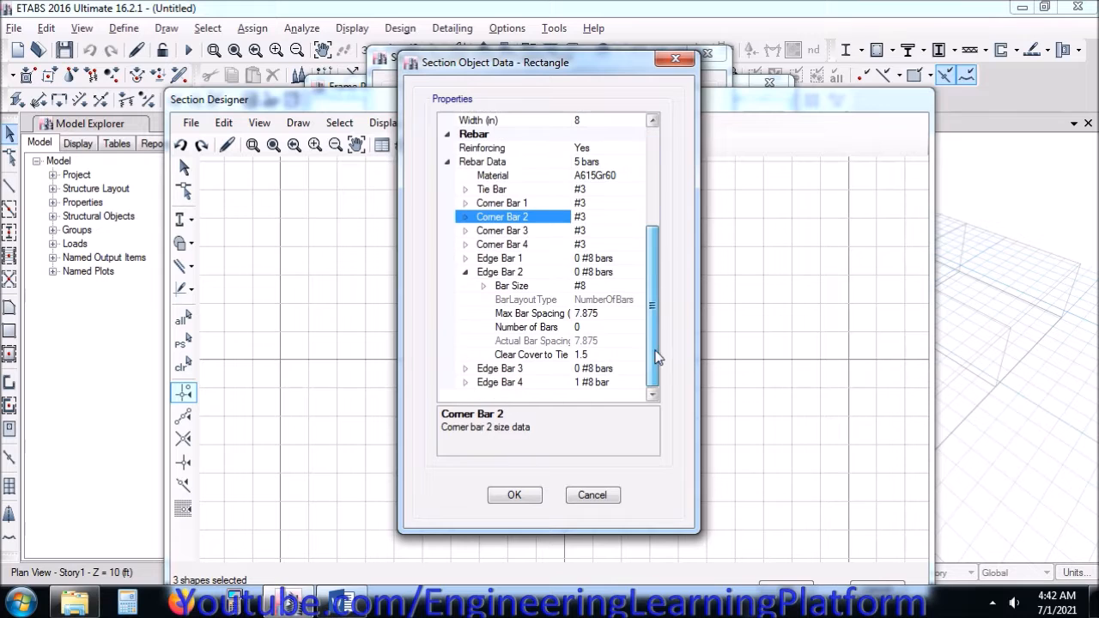
pyautogui.click(465, 383)
pyautogui.click(587, 355)
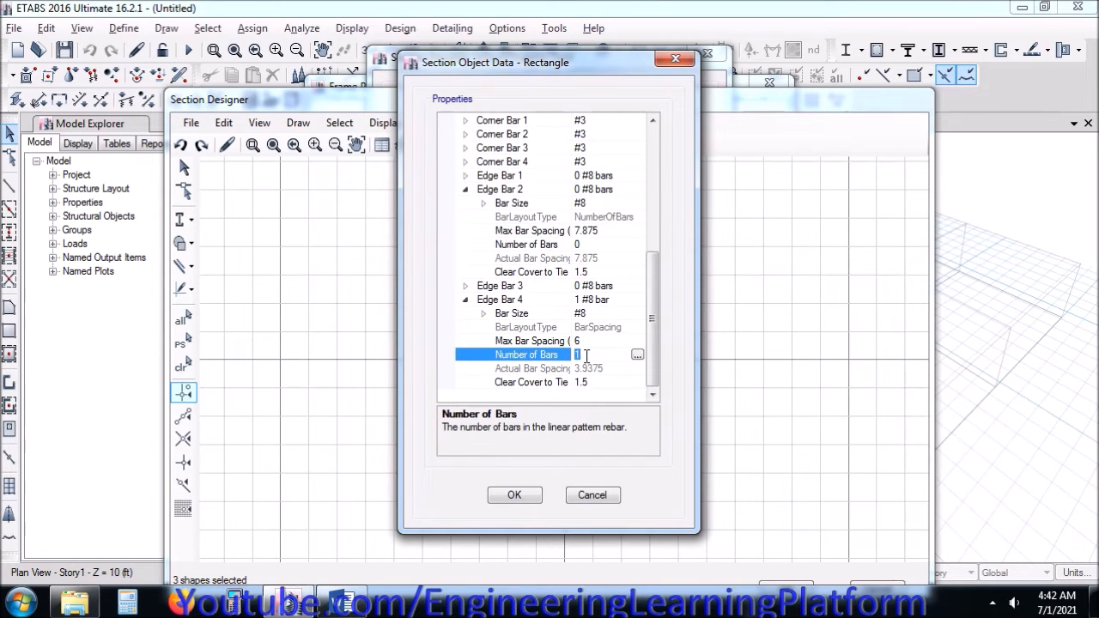
pyautogui.press('Return')
pyautogui.click(515, 495)
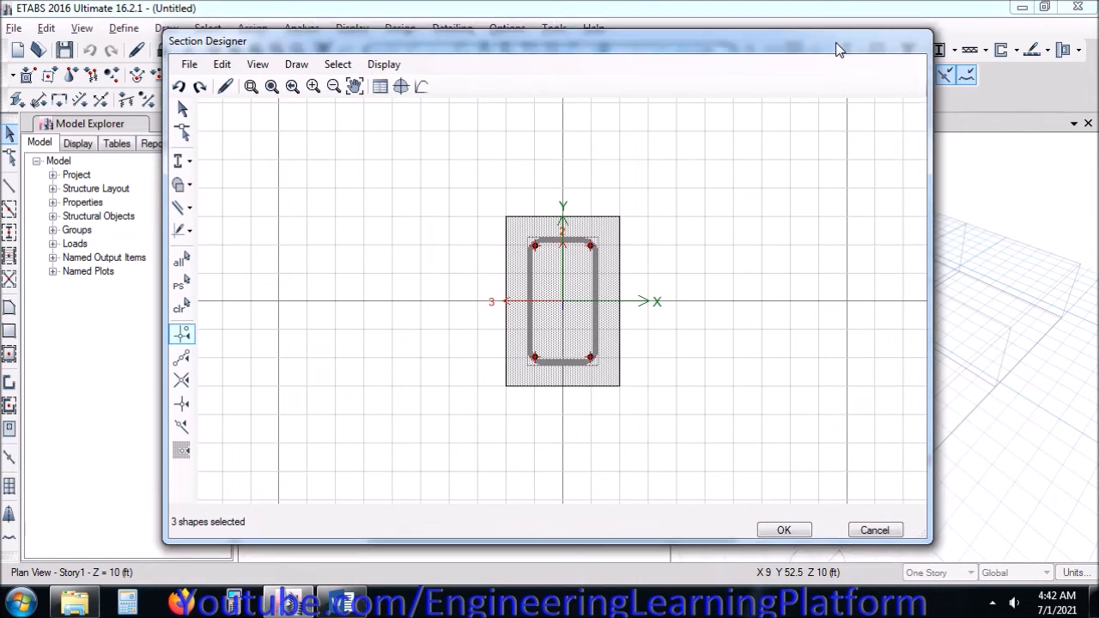
pyautogui.click(780, 522)
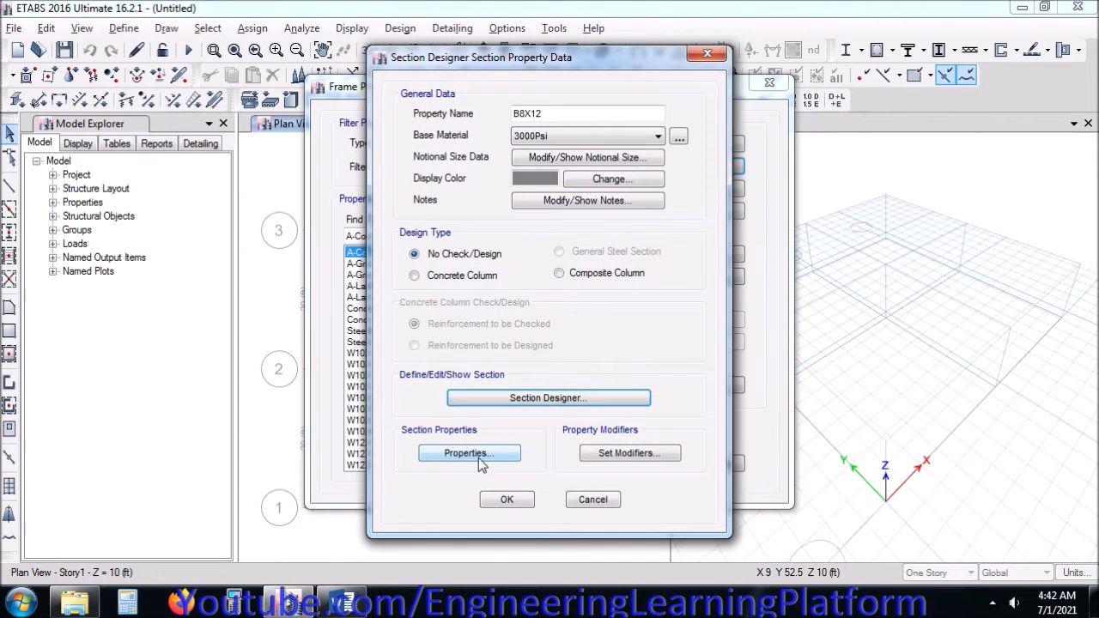
# Step: Set the B8X12 modifiers for moment of inertia about the 2 and 3 axes to 0.35 and save the section
pyautogui.click(624, 453)
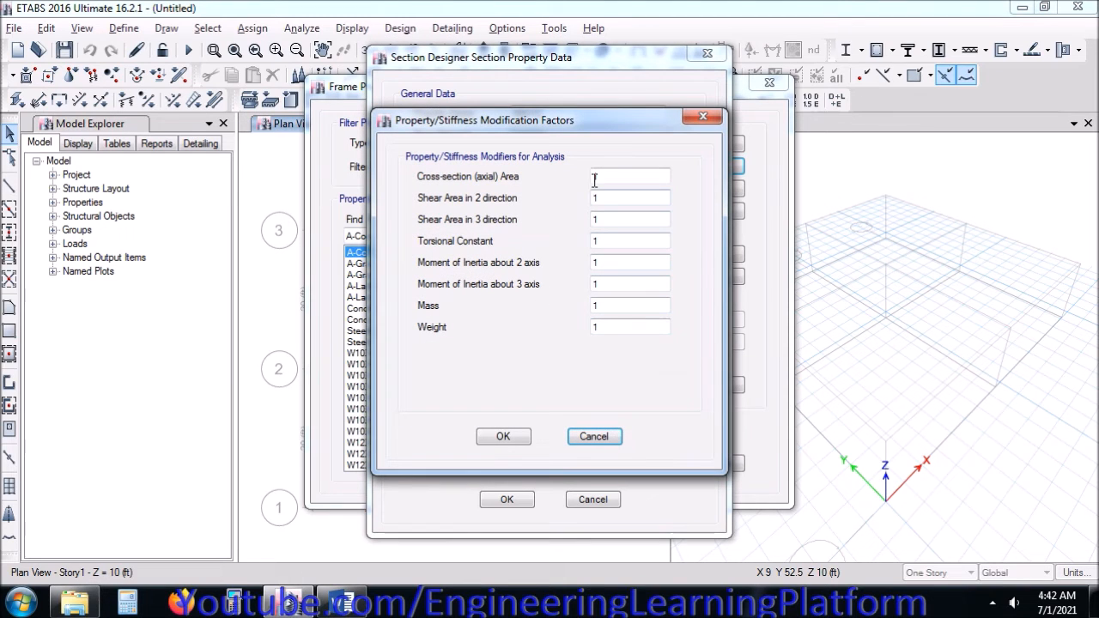
pyautogui.click(603, 262)
pyautogui.write('0.35')
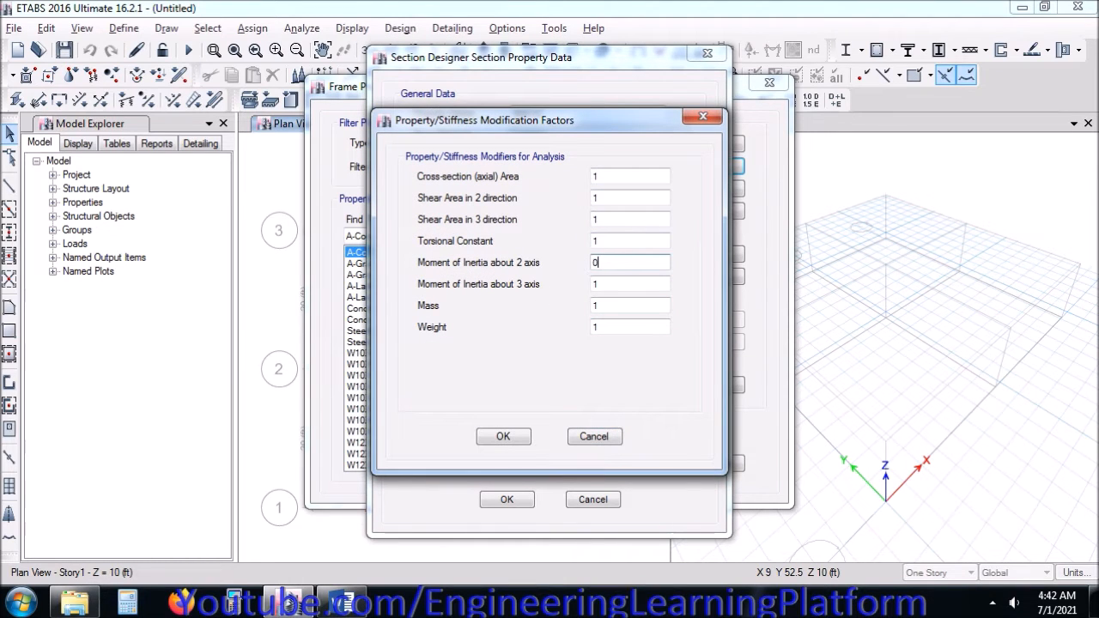
pyautogui.press('Tab')
pyautogui.write('0.35')
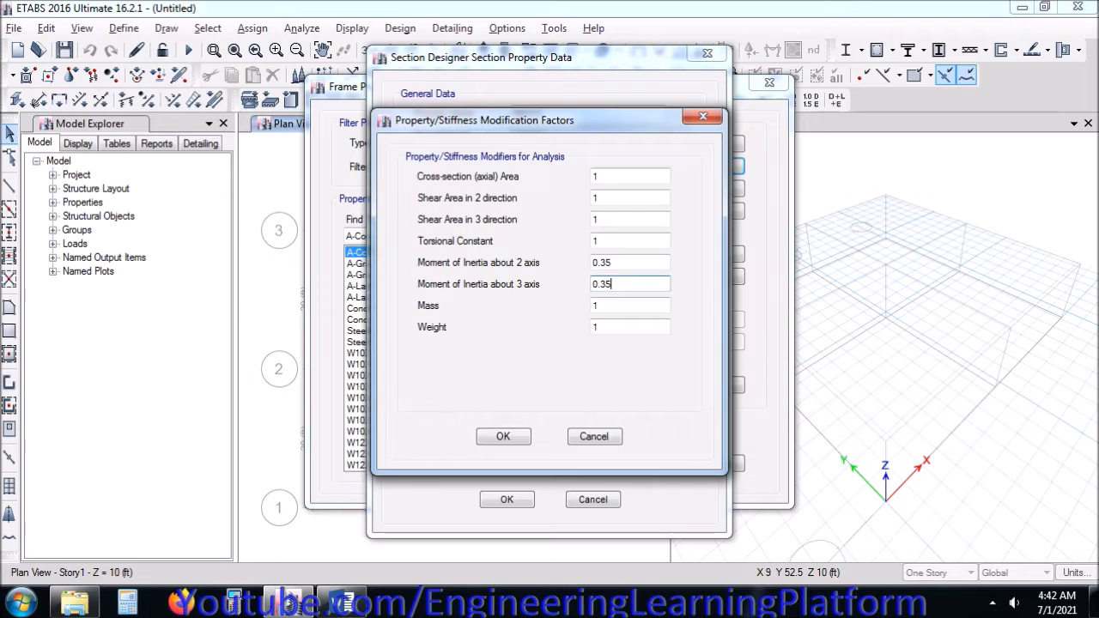
pyautogui.click(503, 436)
pyautogui.click(507, 501)
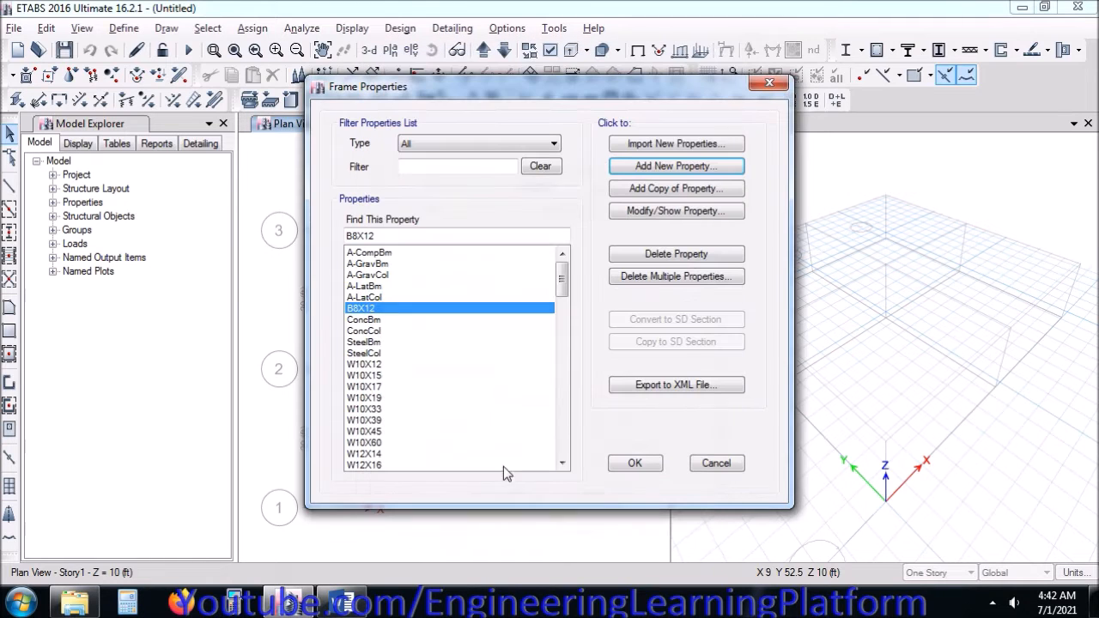
pyautogui.click(659, 277)
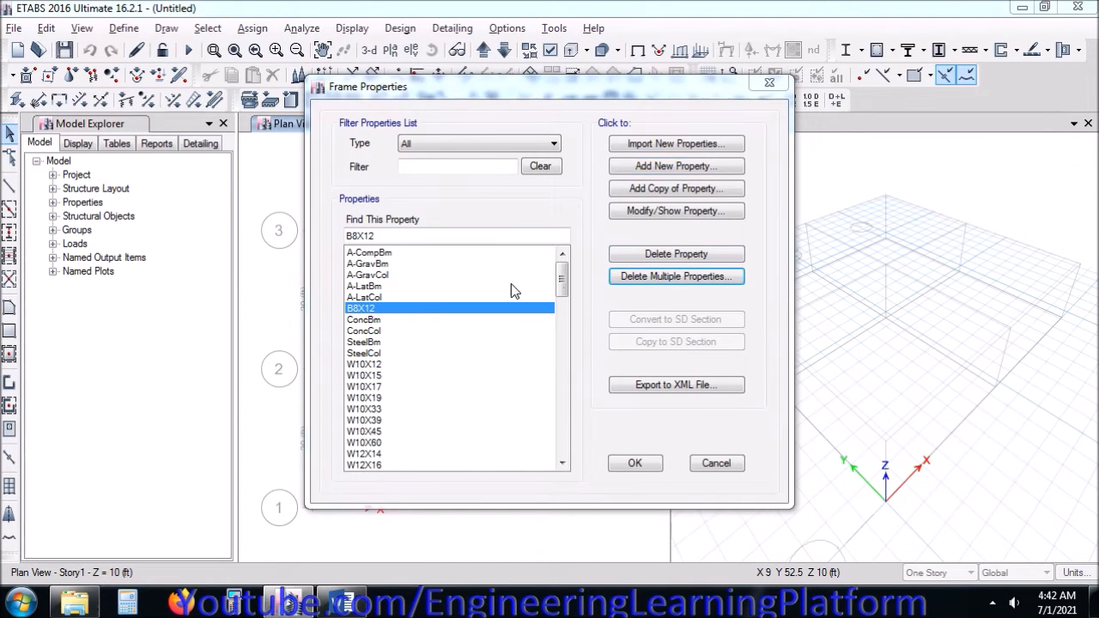
pyautogui.moveTo(530, 225); pyautogui.dragTo(512, 381)
pyautogui.click(548, 432)
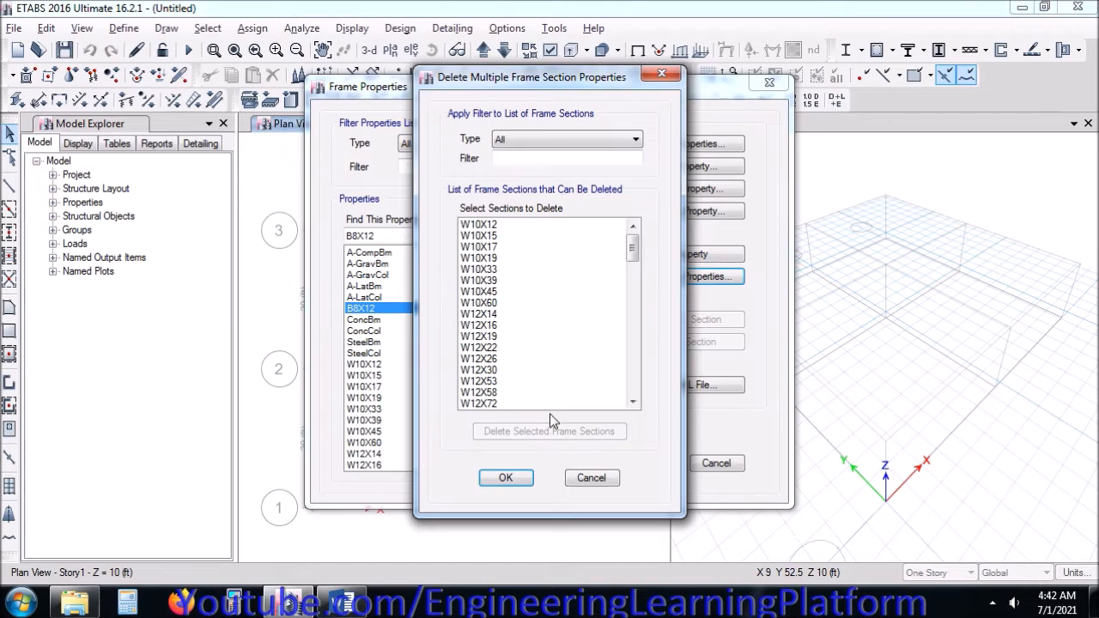
pyautogui.moveTo(550, 243); pyautogui.dragTo(543, 515)
pyautogui.click(539, 432)
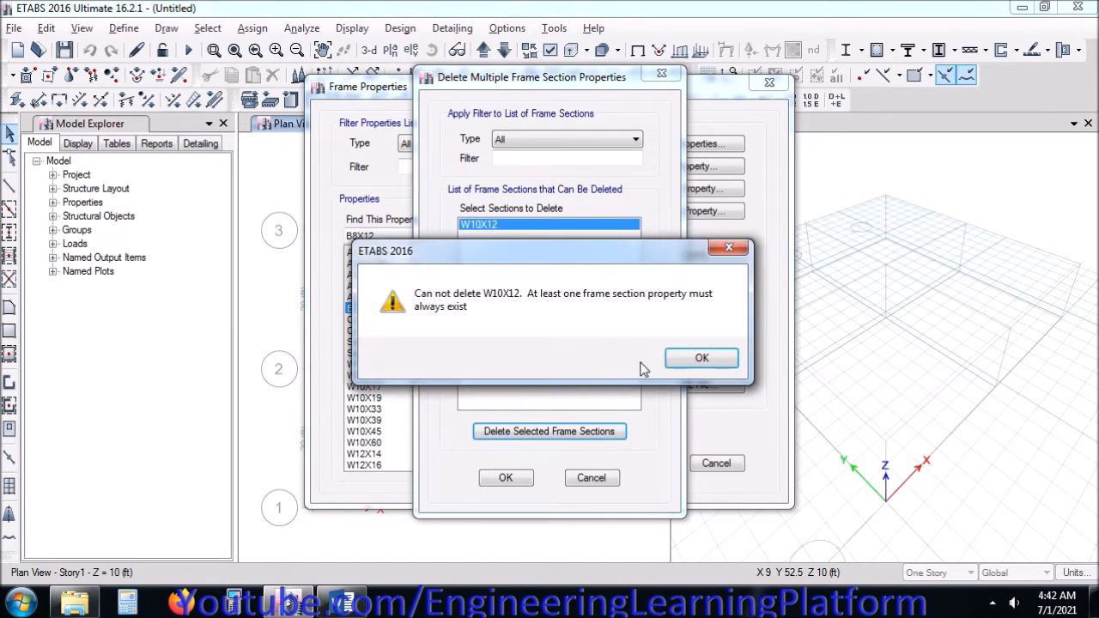
pyautogui.click(701, 361)
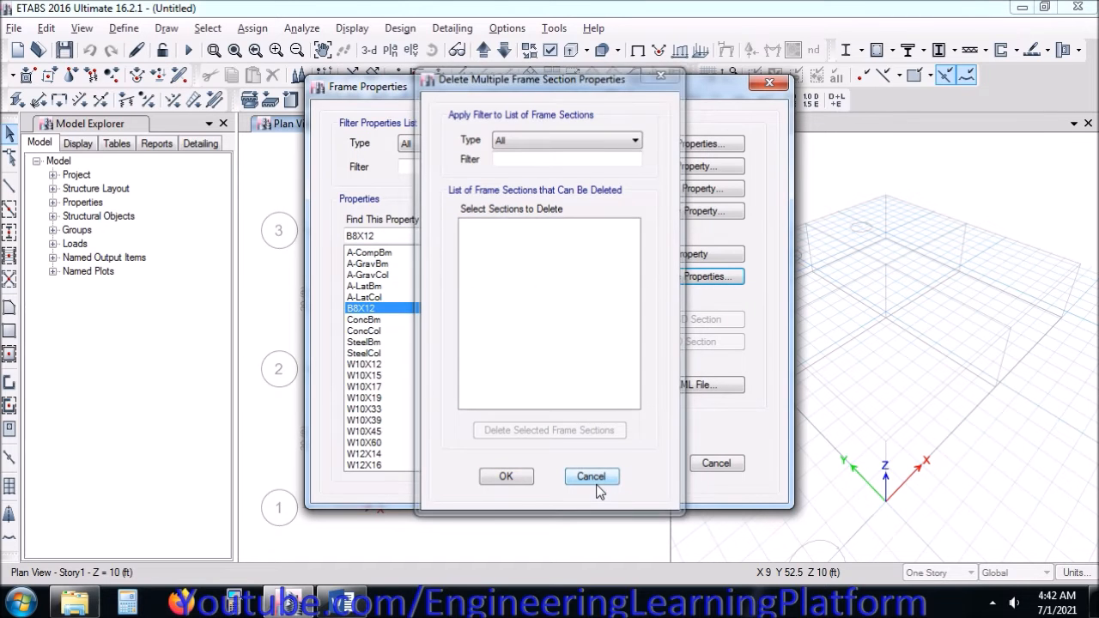
pyautogui.click(591, 478)
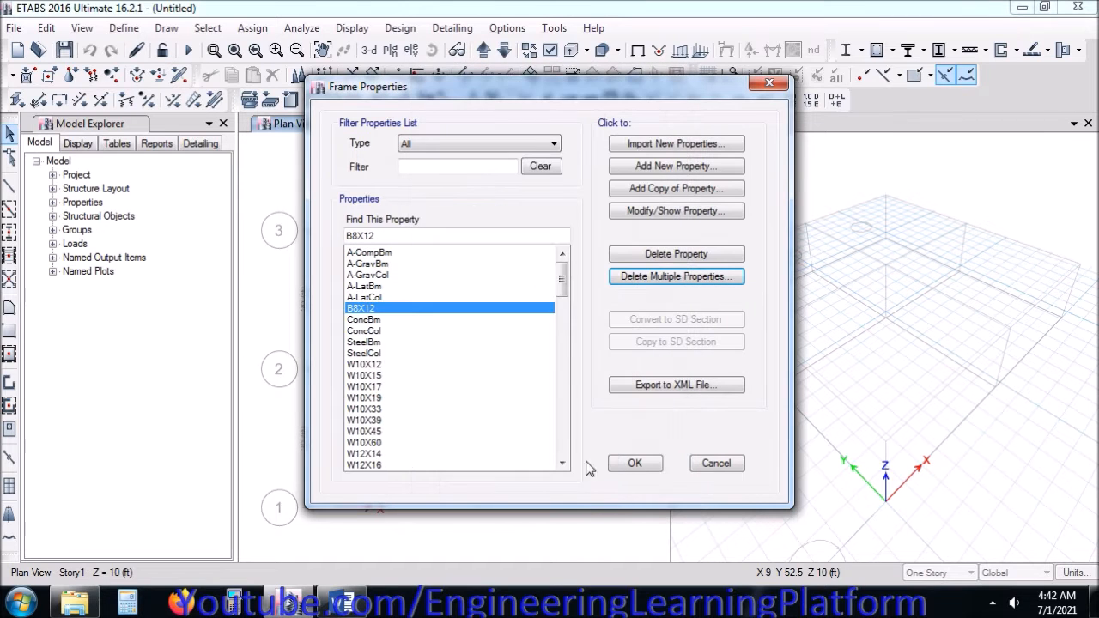
# Step: Delete all frame sections except B8X12, including the default A-, concrete, steel and W sections
pyautogui.click(631, 277)
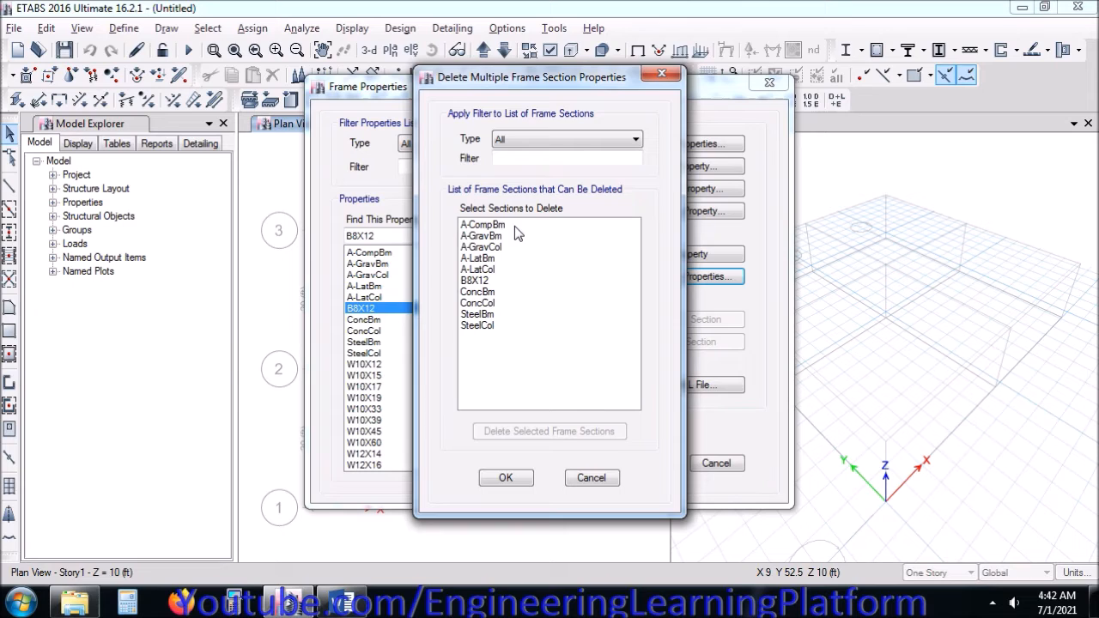
pyautogui.moveTo(515, 225); pyautogui.dragTo(509, 407)
pyautogui.keyDown('ctrl'); pyautogui.click(497, 282); pyautogui.keyUp('ctrl')
pyautogui.click(539, 431)
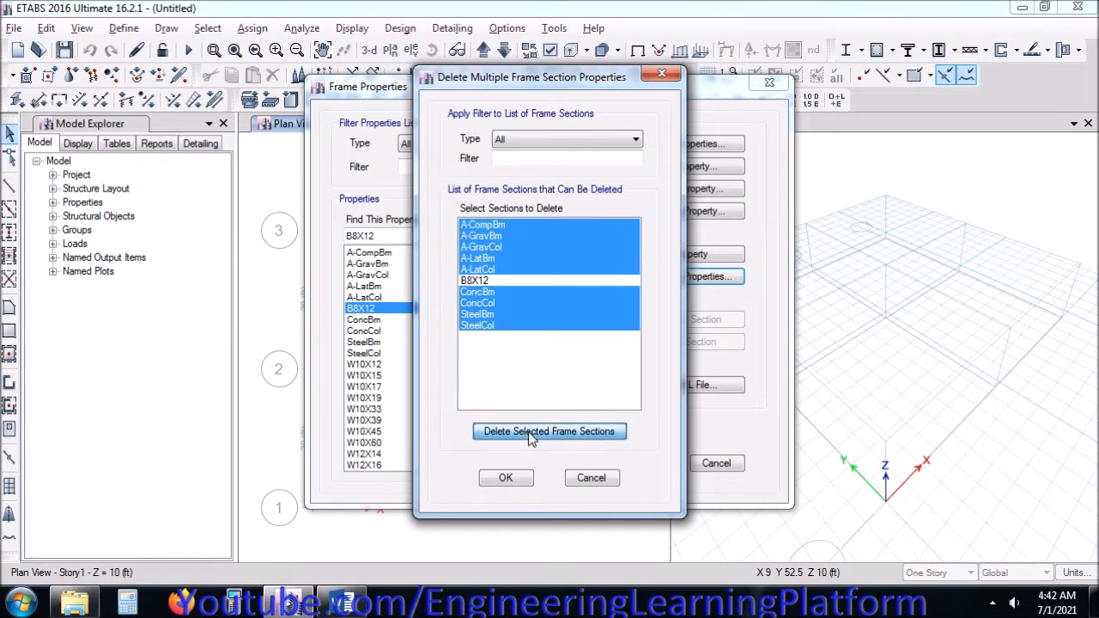
pyautogui.moveTo(519, 231); pyautogui.dragTo(533, 477)
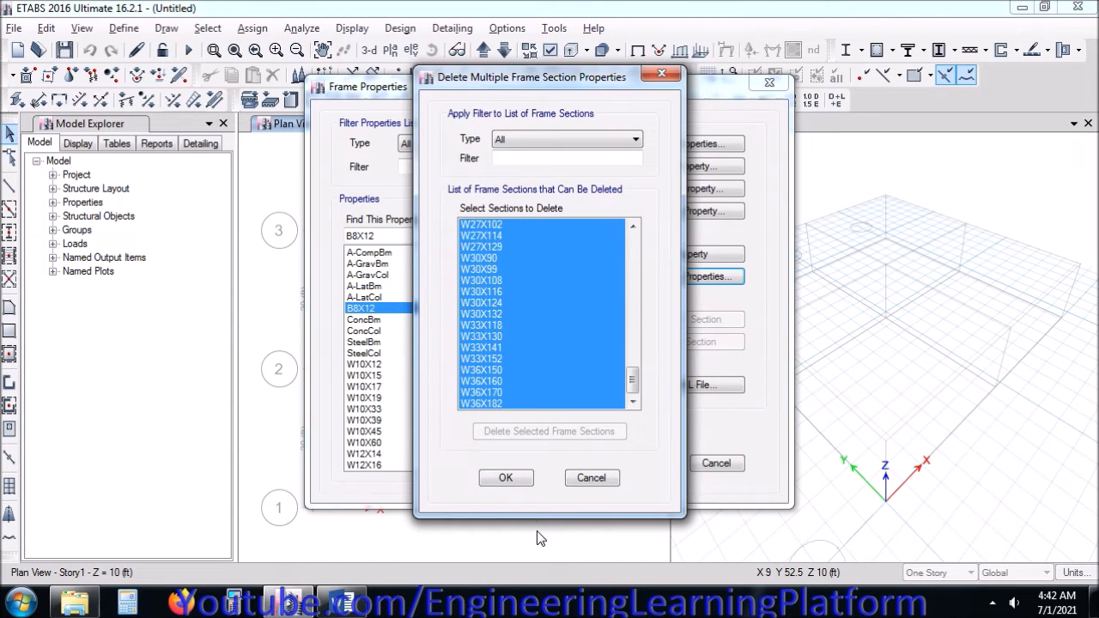
pyautogui.click(555, 431)
pyautogui.click(511, 479)
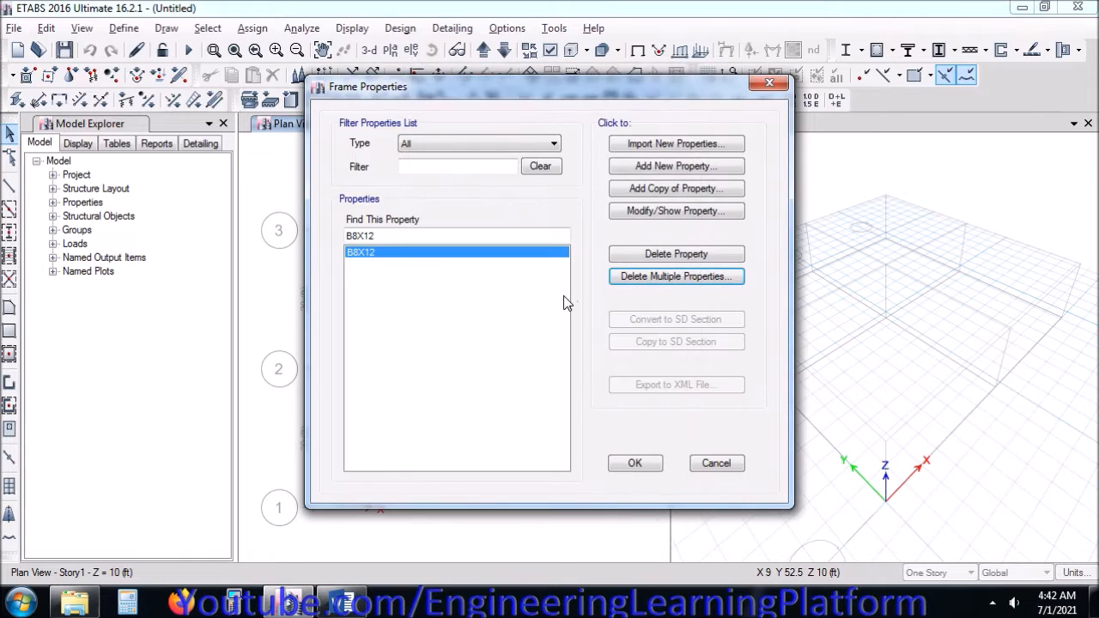
# Step: Start adding a frame section and check the size and reinforcement of the masonry corner columns in the Word document
pyautogui.click(658, 164)
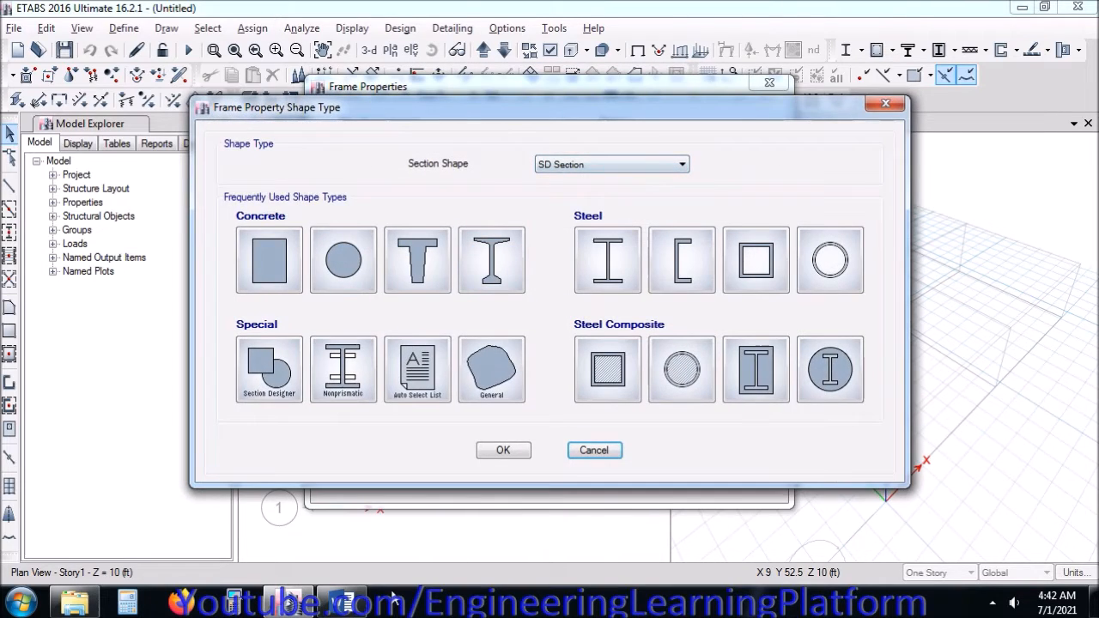
pyautogui.click(342, 604)
pyautogui.scroll(-1, 427, 443)
pyautogui.scroll(-1, 427, 443)
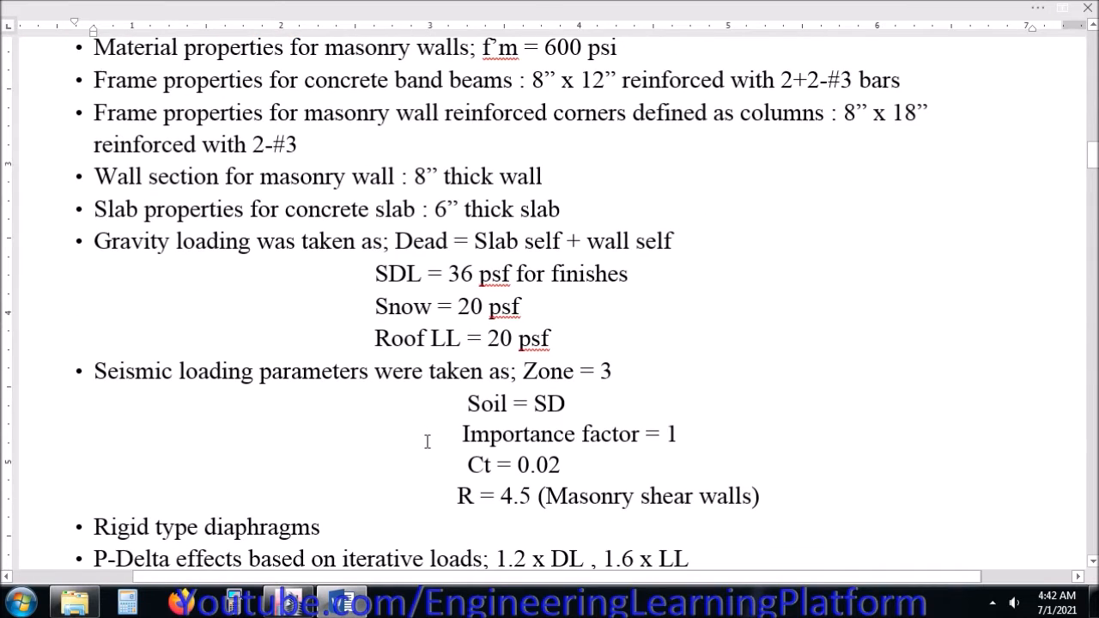
pyautogui.scroll(-2, 427, 441)
pyautogui.scroll(-3, 426, 441)
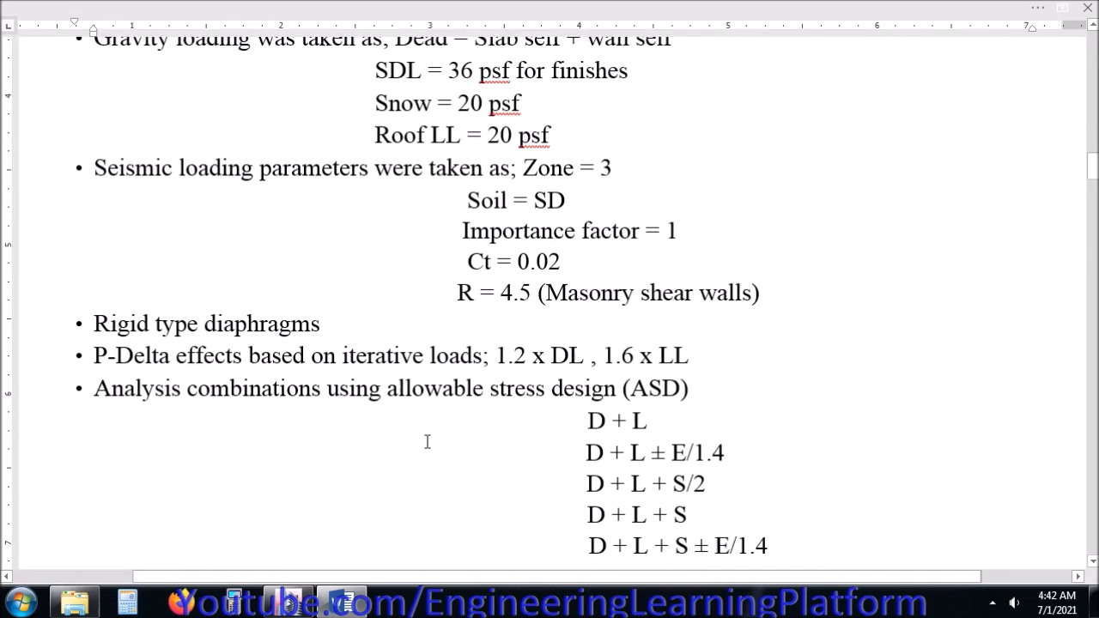
pyautogui.scroll(7, 427, 442)
pyautogui.scroll(-1, 427, 441)
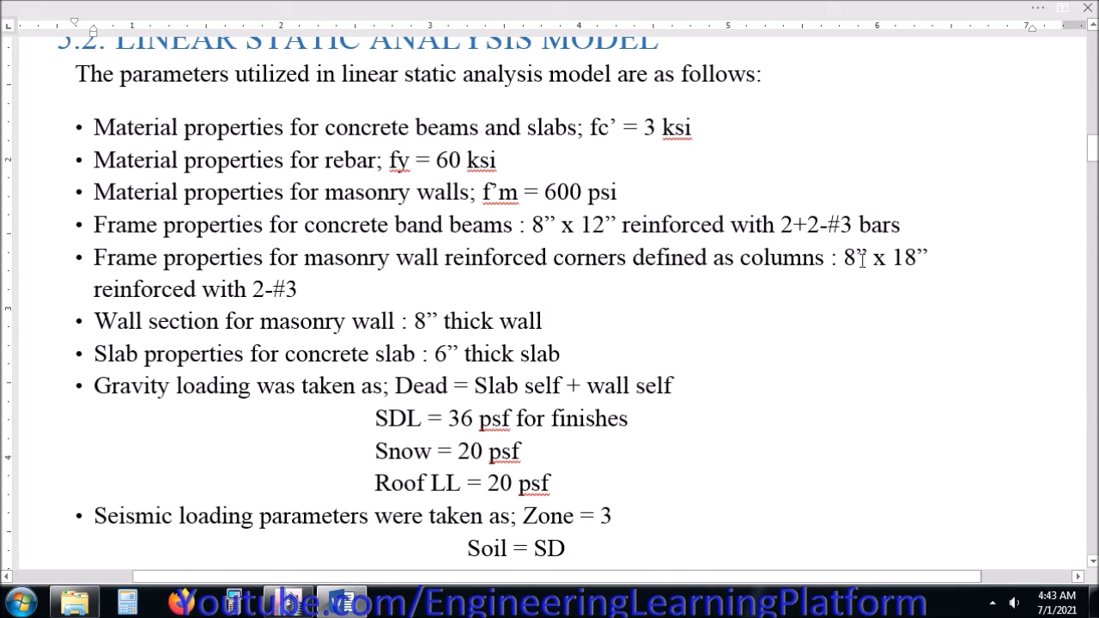
pyautogui.moveTo(845, 262); pyautogui.dragTo(934, 270)
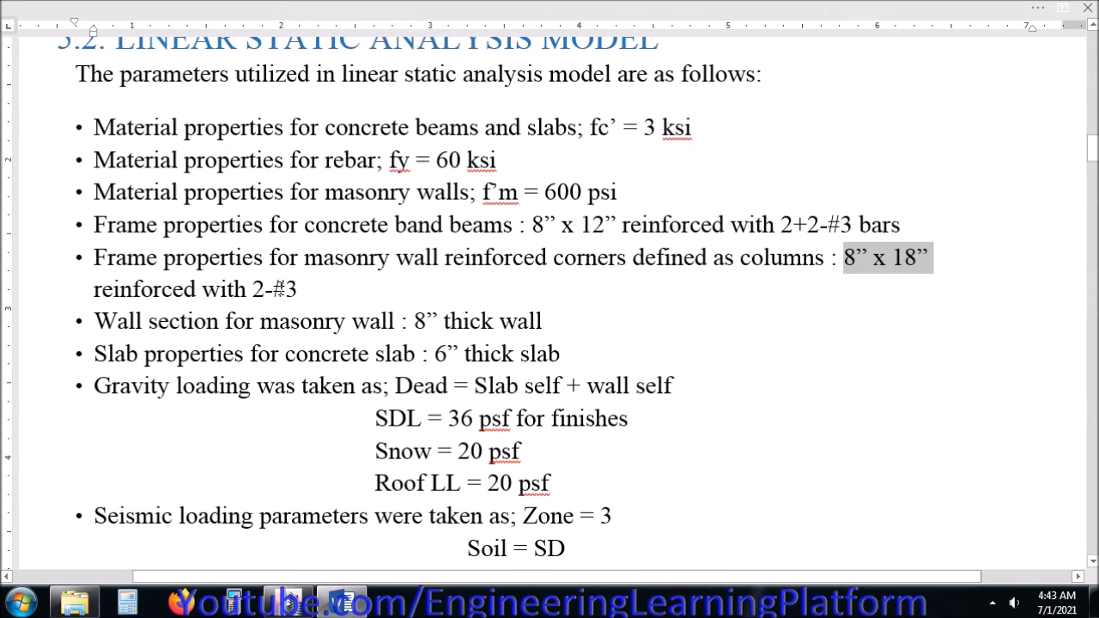
pyautogui.moveTo(255, 290); pyautogui.dragTo(296, 290)
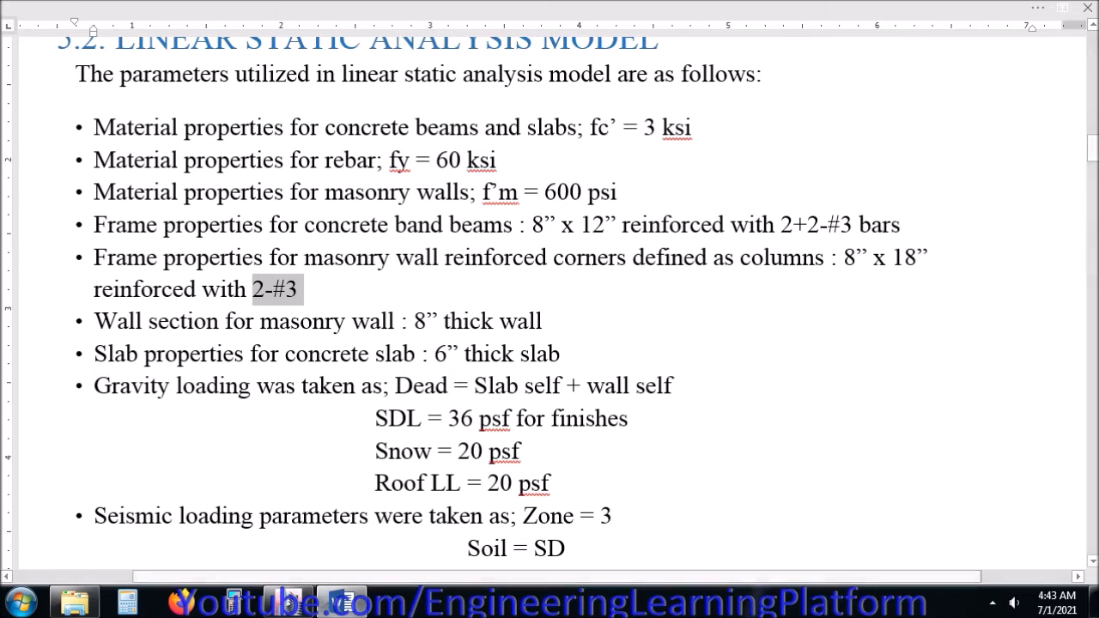
# Step: Switch to ETABS, name the new concrete rectangular frame section WALL REINFORCED EDGE and assign it the 3000Psi material
pyautogui.click(288, 604)
pyautogui.click(269, 258)
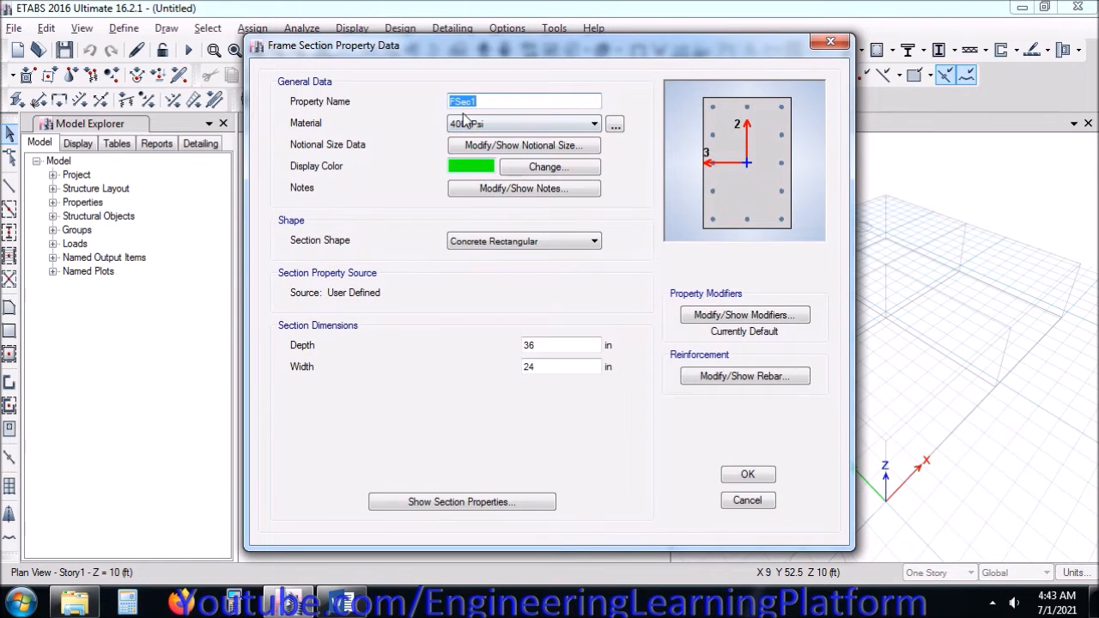
pyautogui.write('EDGE WALL')
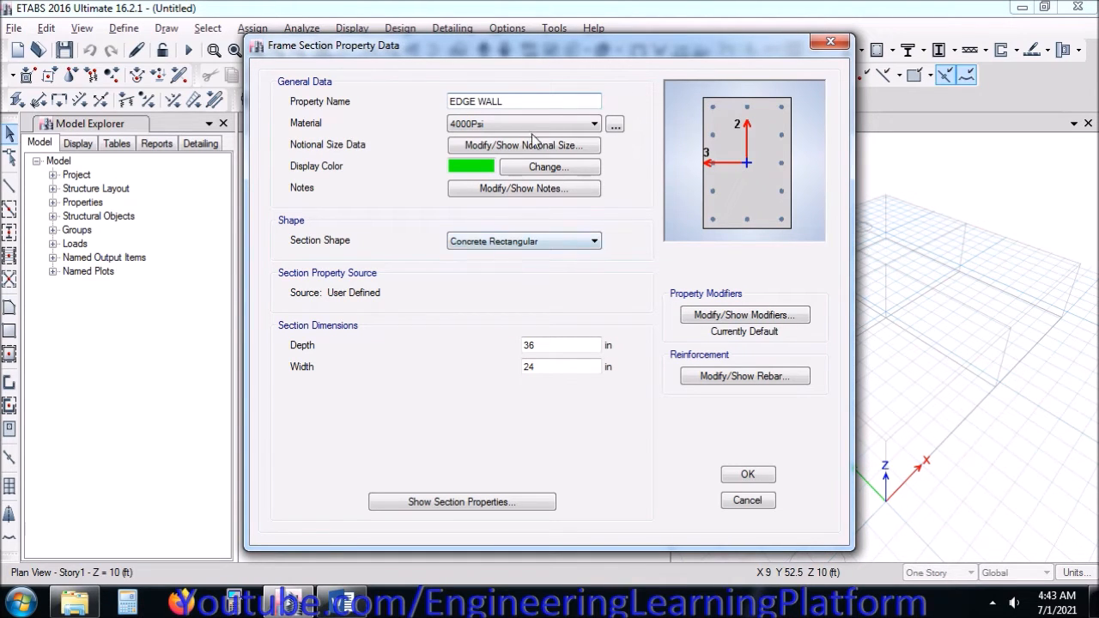
pyautogui.moveTo(519, 99); pyautogui.dragTo(303, 136)
pyautogui.write('WALL REINFORCED EDGE')
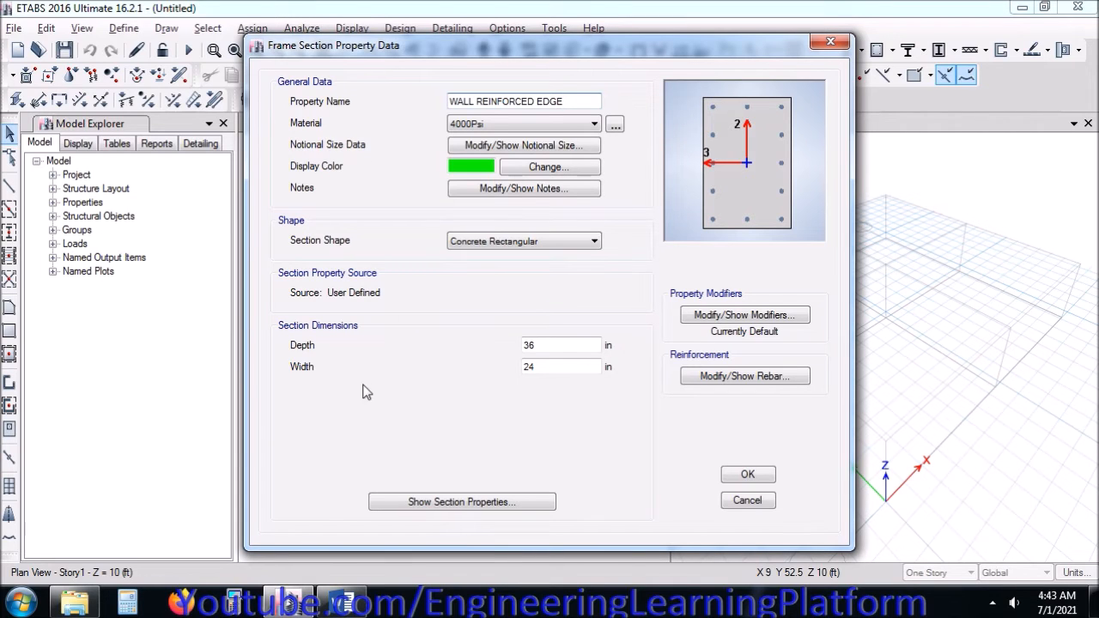
pyautogui.click(507, 123)
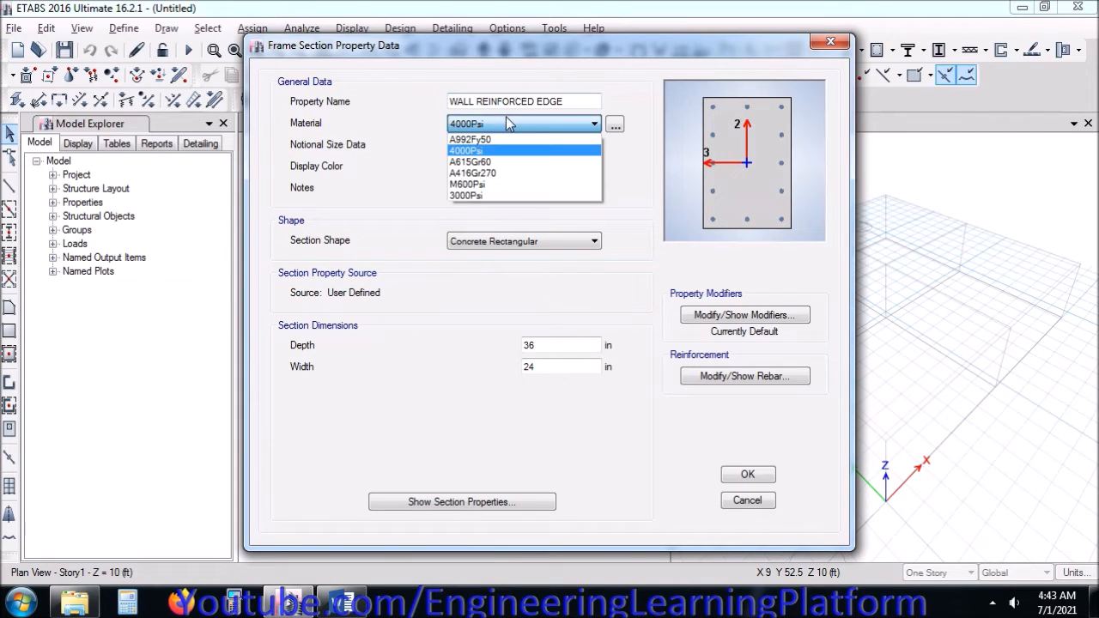
pyautogui.click(500, 185)
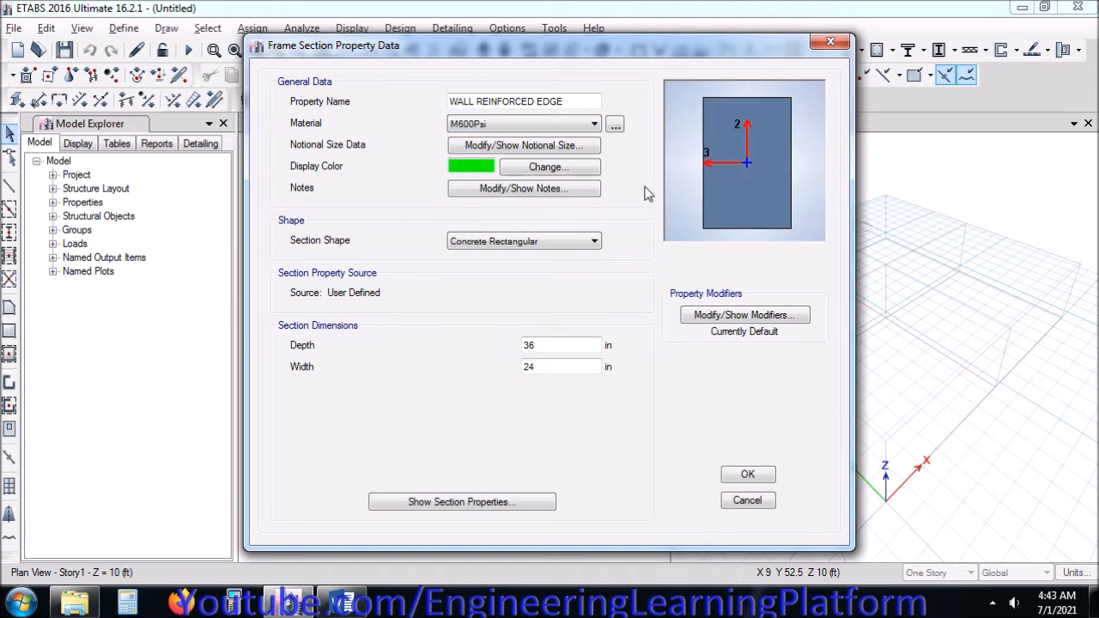
pyautogui.click(498, 124)
pyautogui.click(502, 196)
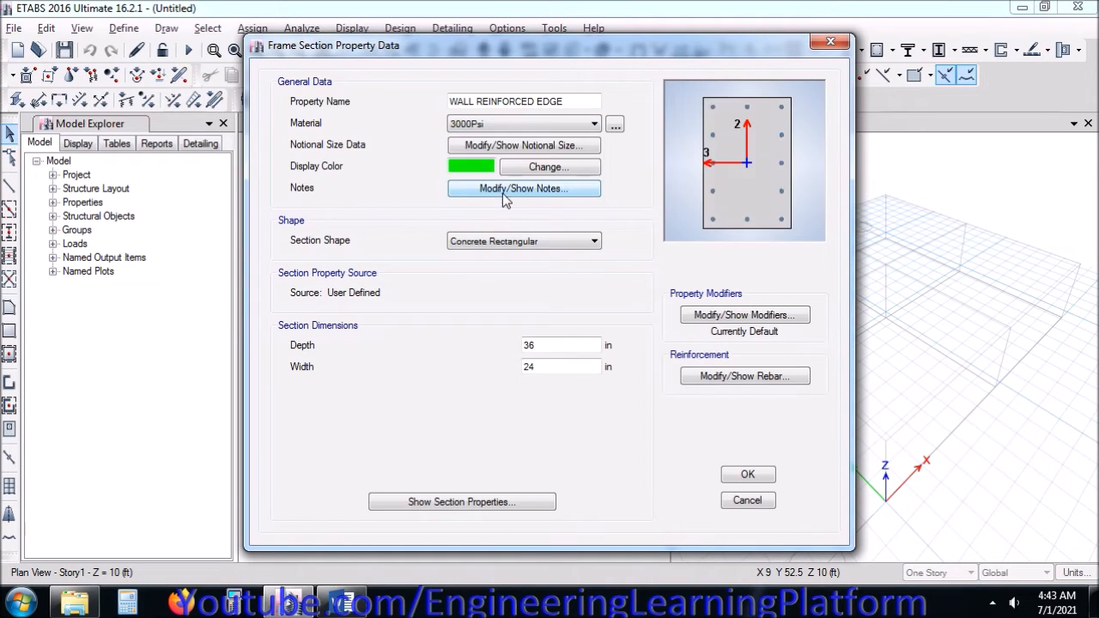
# Step: Set the WALL REINFORCED EDGE section's depth to 18 in and its width to 8 in
pyautogui.moveTo(554, 345); pyautogui.dragTo(503, 351)
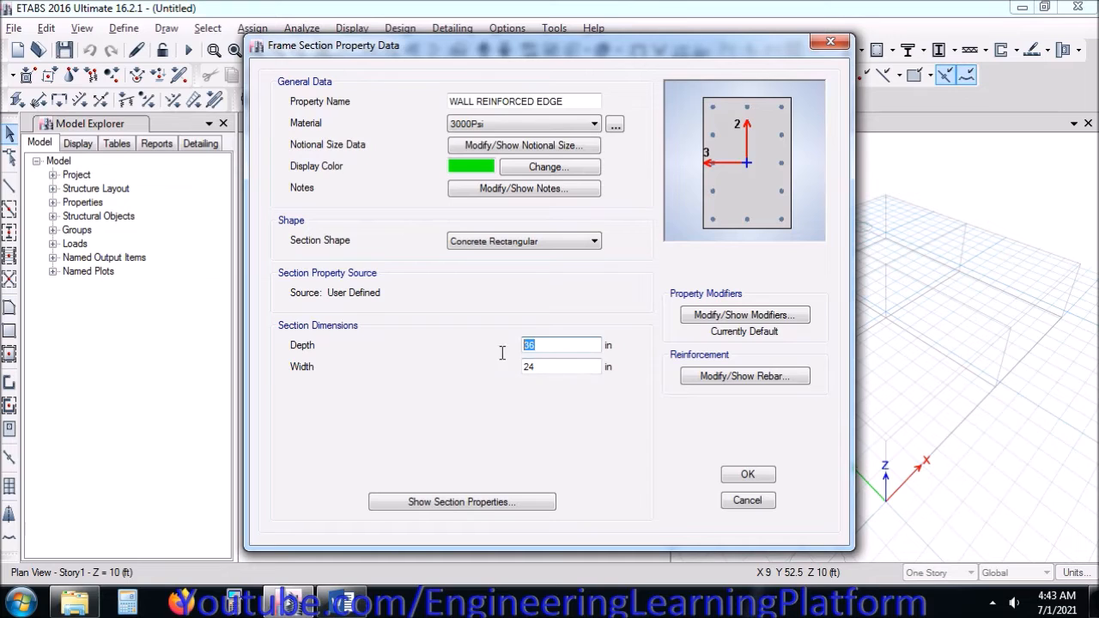
pyautogui.write('18')
pyautogui.press('Tab')
pyautogui.write('8')
pyautogui.click(588, 339)
# Step: Set the section's stiffness modifiers for moment of inertia about the 2 and 3 axes to 0.7
pyautogui.click(700, 318)
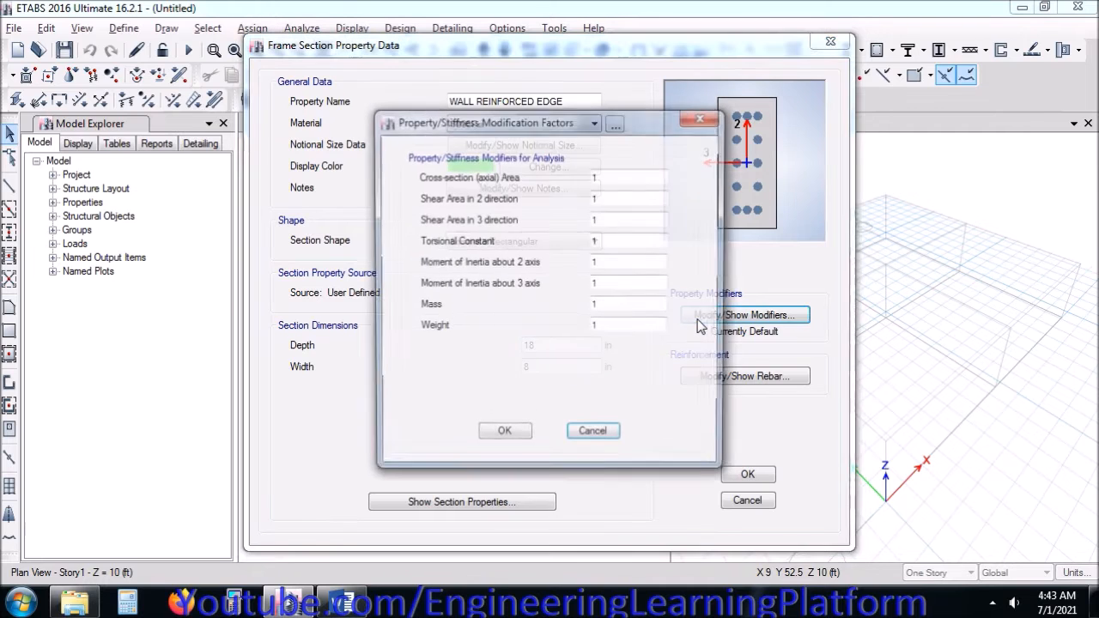
pyautogui.moveTo(616, 266); pyautogui.dragTo(584, 267)
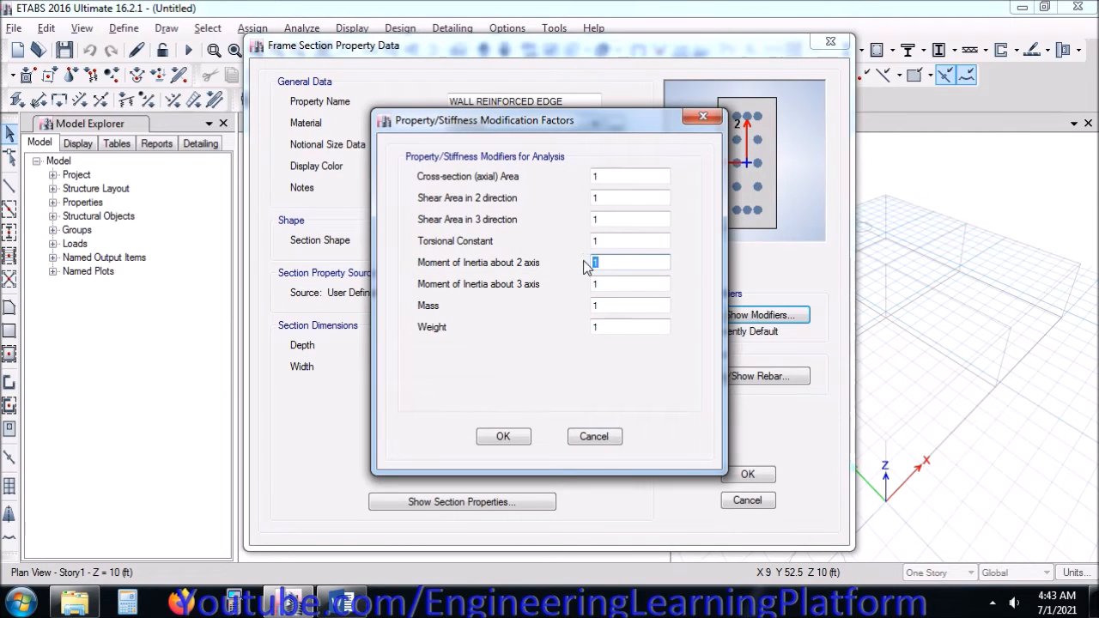
pyautogui.press('Tab')
pyautogui.write('0.')
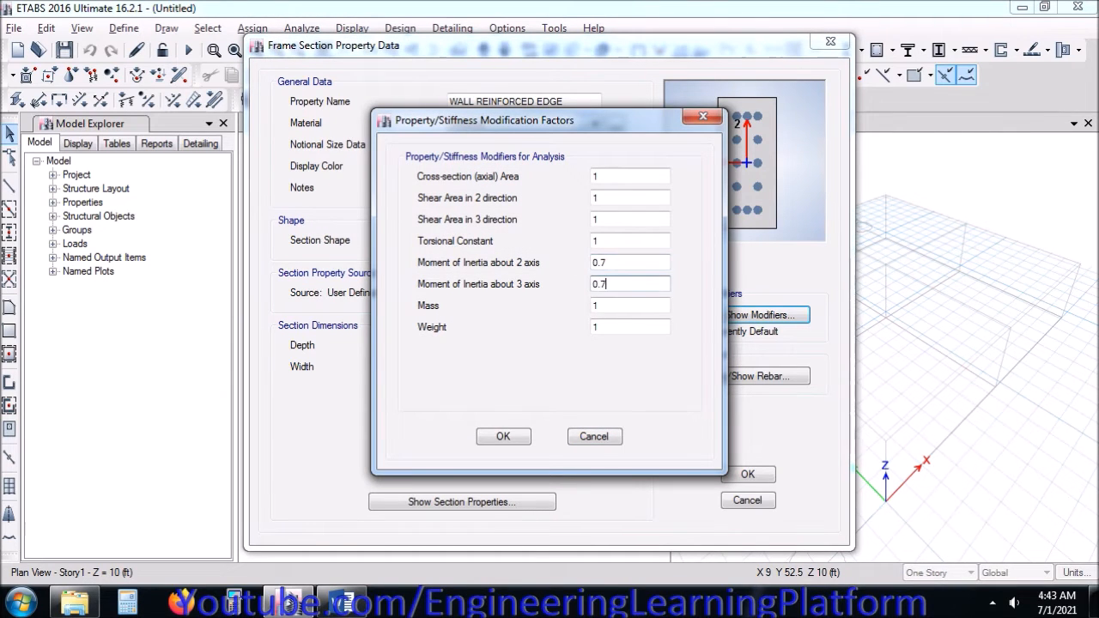
pyautogui.click(503, 437)
# Step: Set the section's reinforcement to be checked, with 2 longitudinal bars along both the 3-dir and 2-dir faces
pyautogui.click(758, 377)
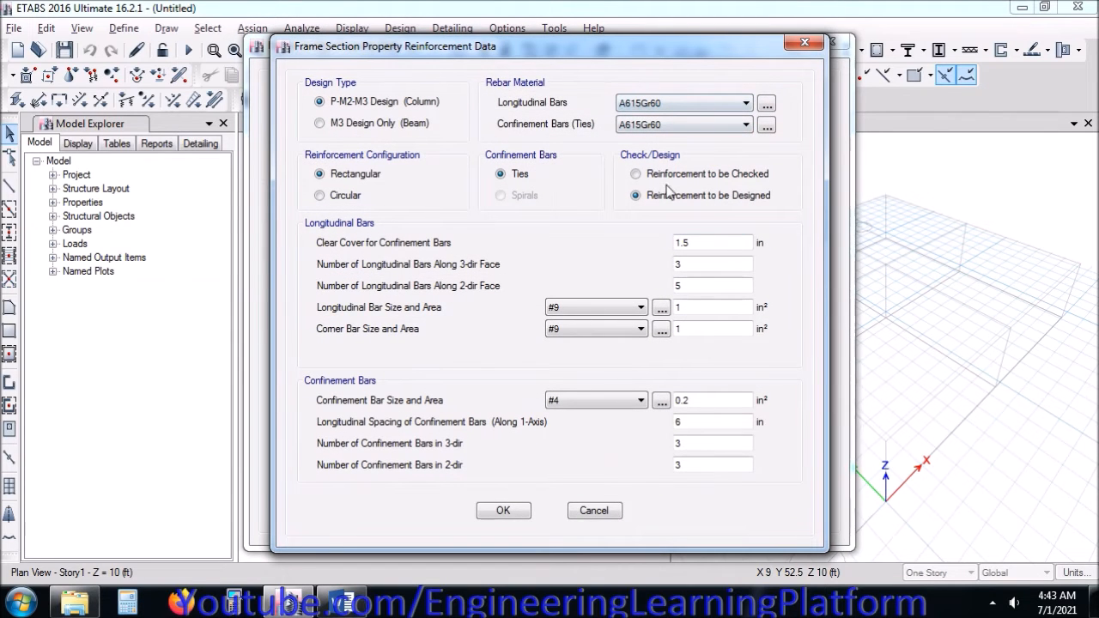
pyautogui.moveTo(687, 266); pyautogui.dragTo(671, 273)
pyautogui.write('1')
pyautogui.click(690, 287)
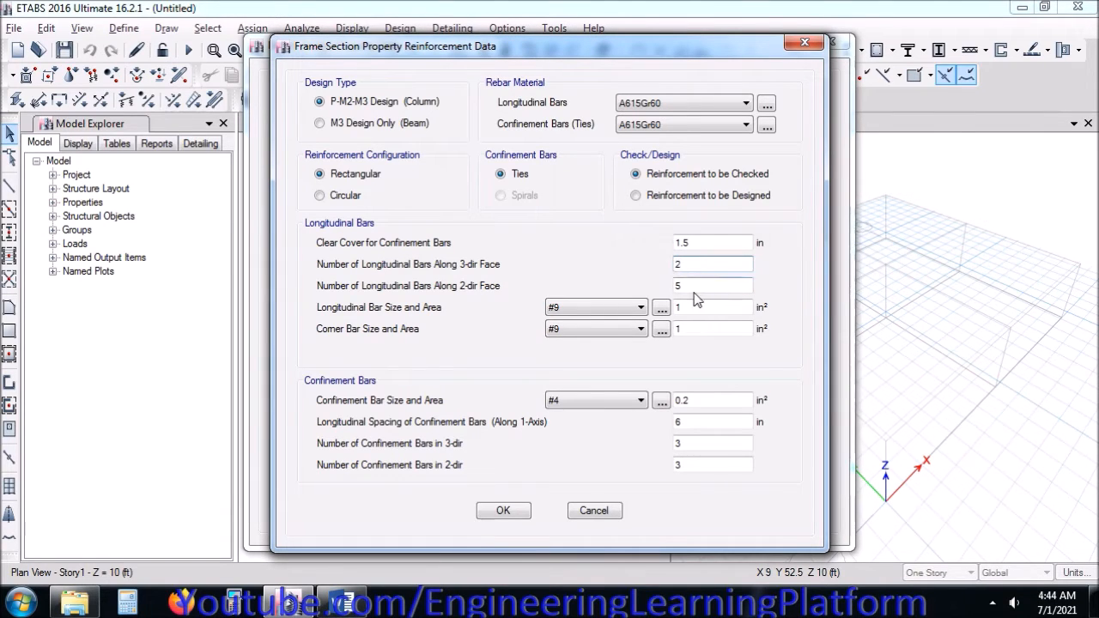
pyautogui.doubleClick(696, 286)
pyautogui.write('2')
# Step: Use #3 for the longitudinal, corner and confinement bars, and save the WALL REINFORCED EDGE section
pyautogui.click(592, 308)
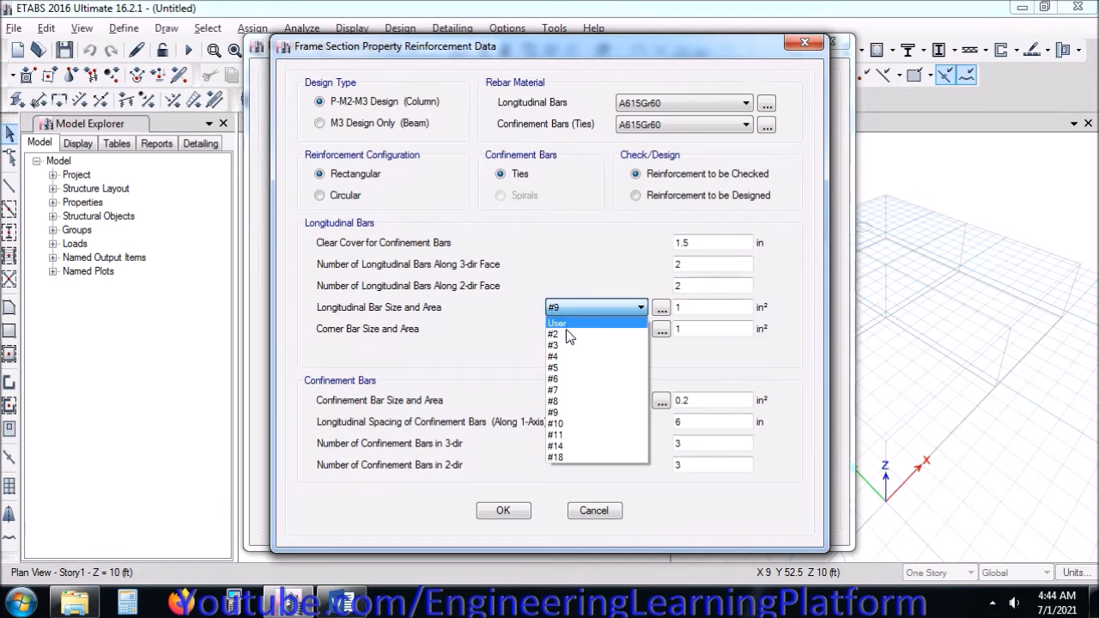
pyautogui.click(564, 345)
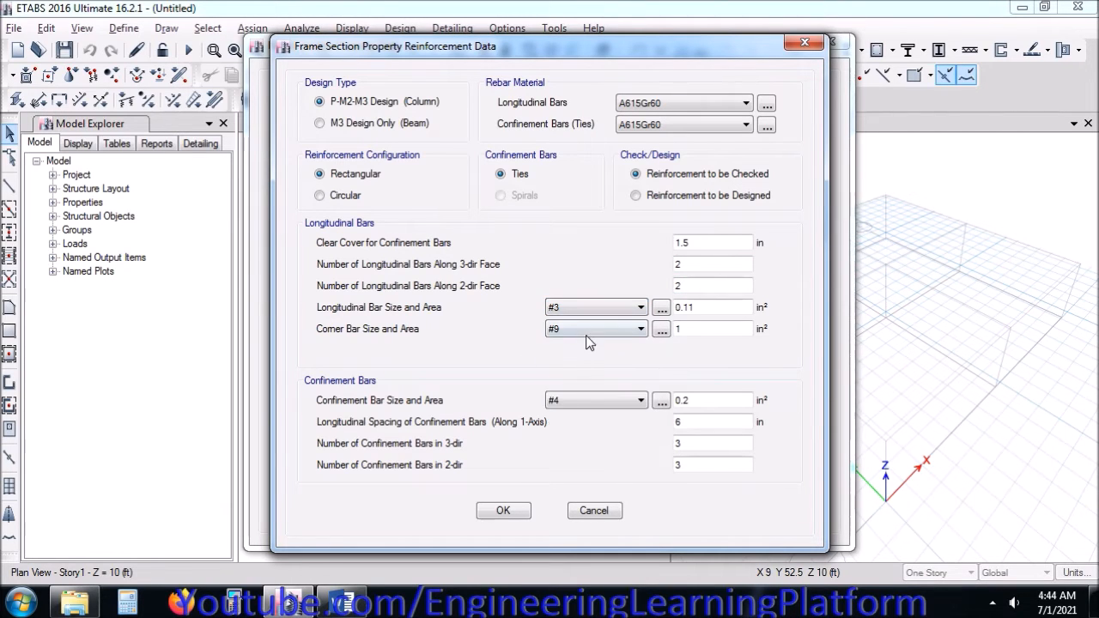
pyautogui.click(584, 329)
pyautogui.click(573, 367)
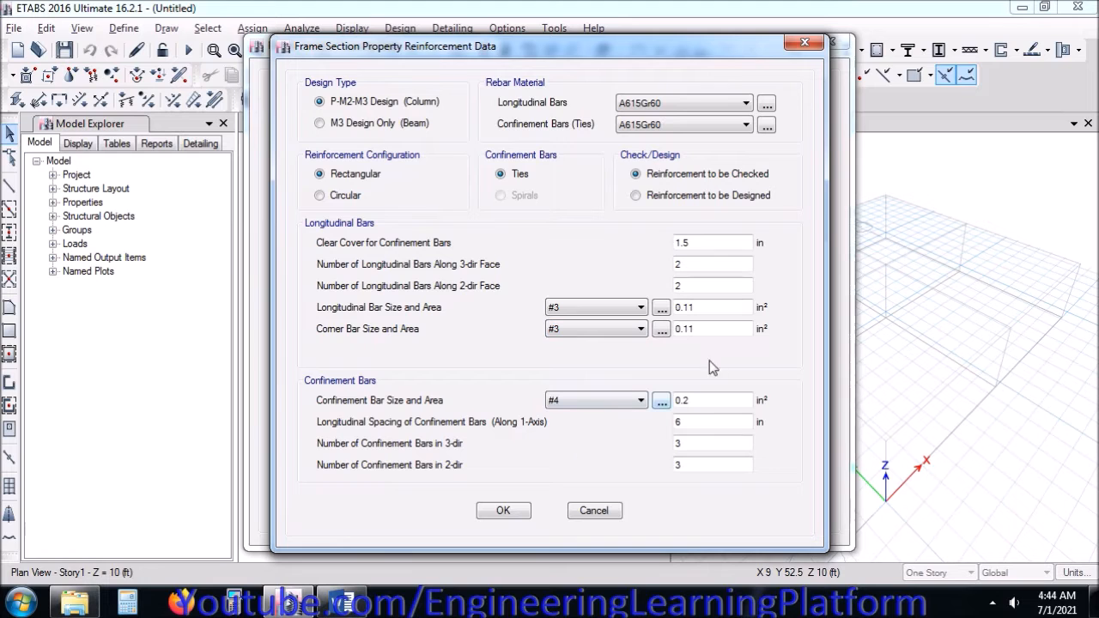
pyautogui.click(618, 413)
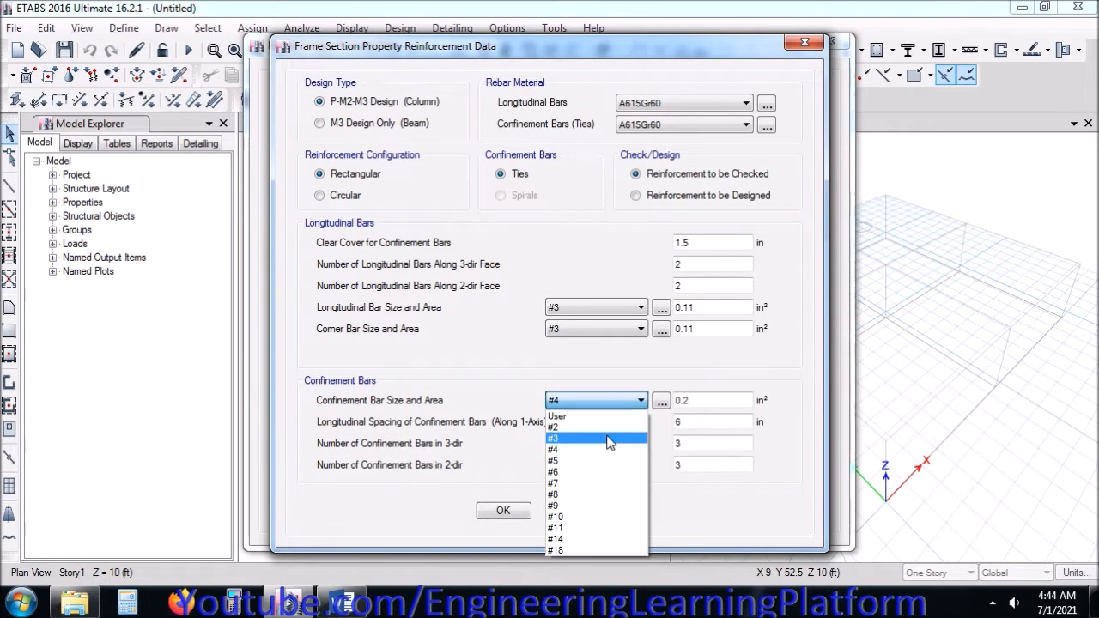
pyautogui.click(612, 436)
pyautogui.click(519, 513)
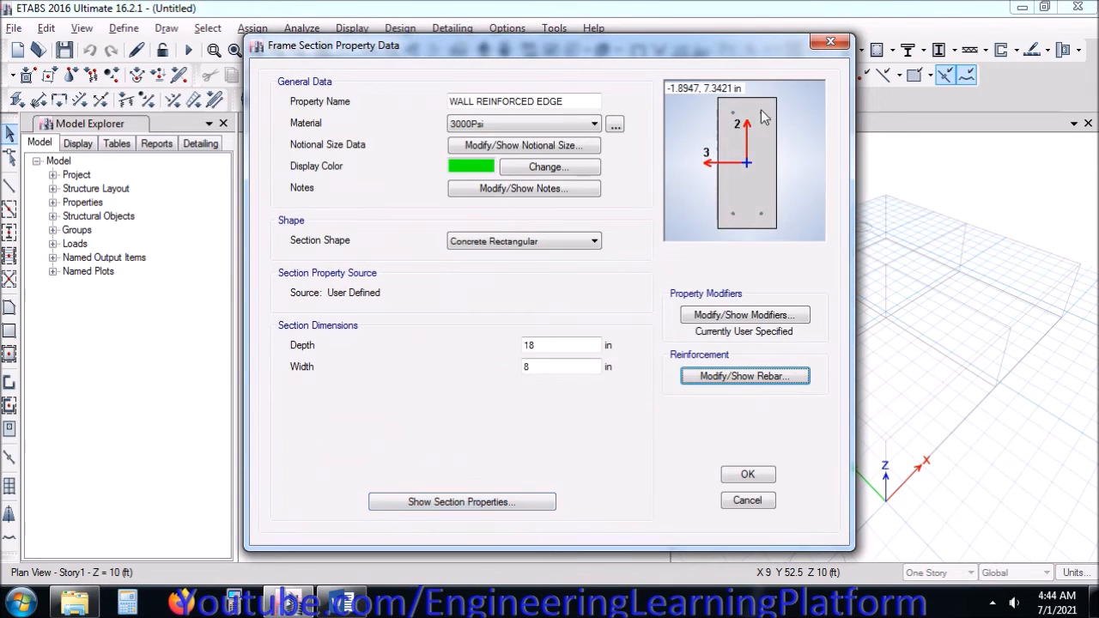
pyautogui.click(736, 478)
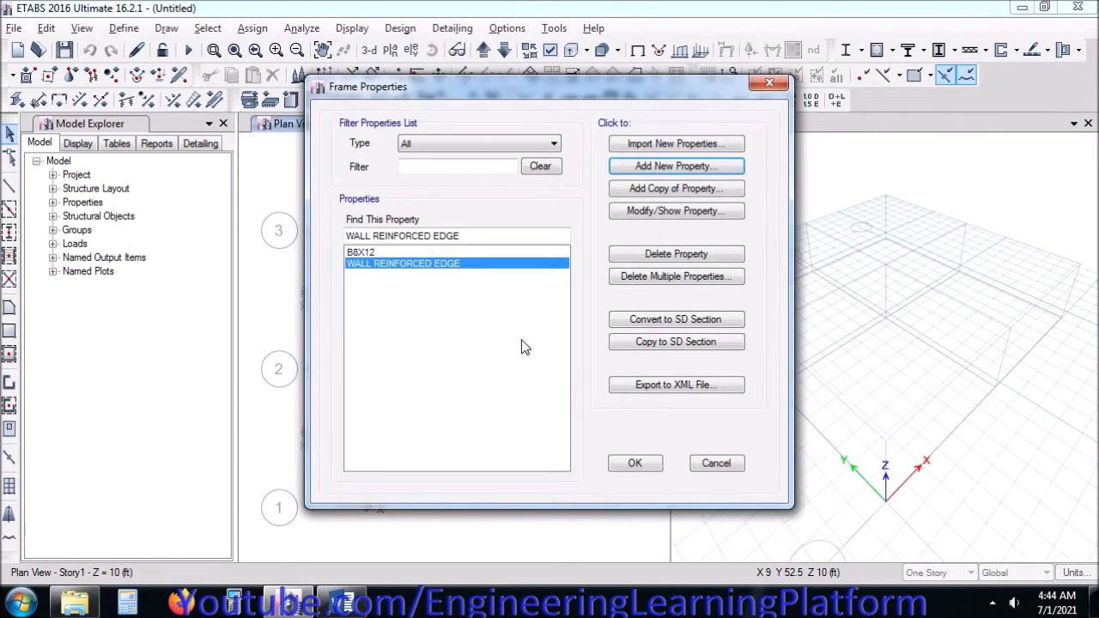
pyautogui.click(639, 467)
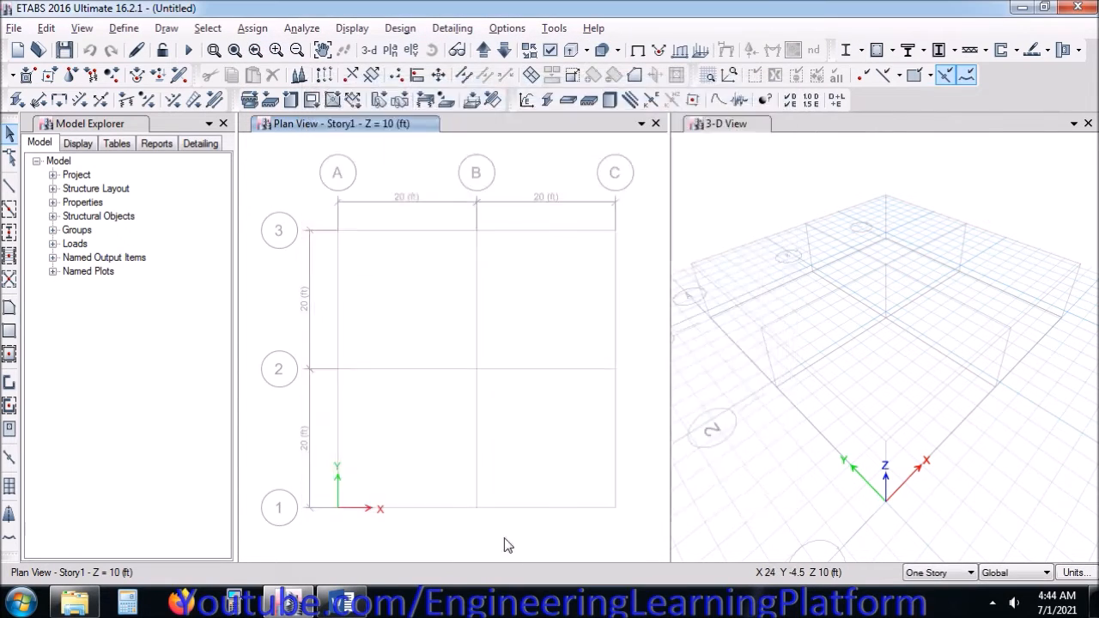
# Step: Check the concrete slab thickness in the Word document's parameter list, and return to ETABS
pyautogui.click(349, 604)
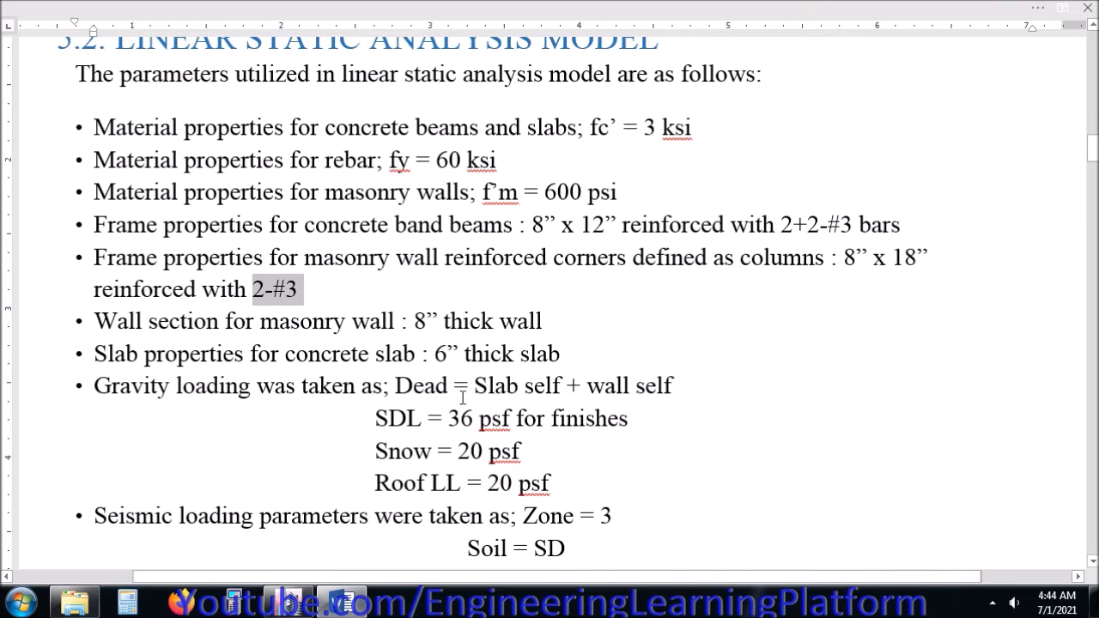
pyautogui.click(448, 359)
pyautogui.moveTo(440, 362); pyautogui.dragTo(569, 360)
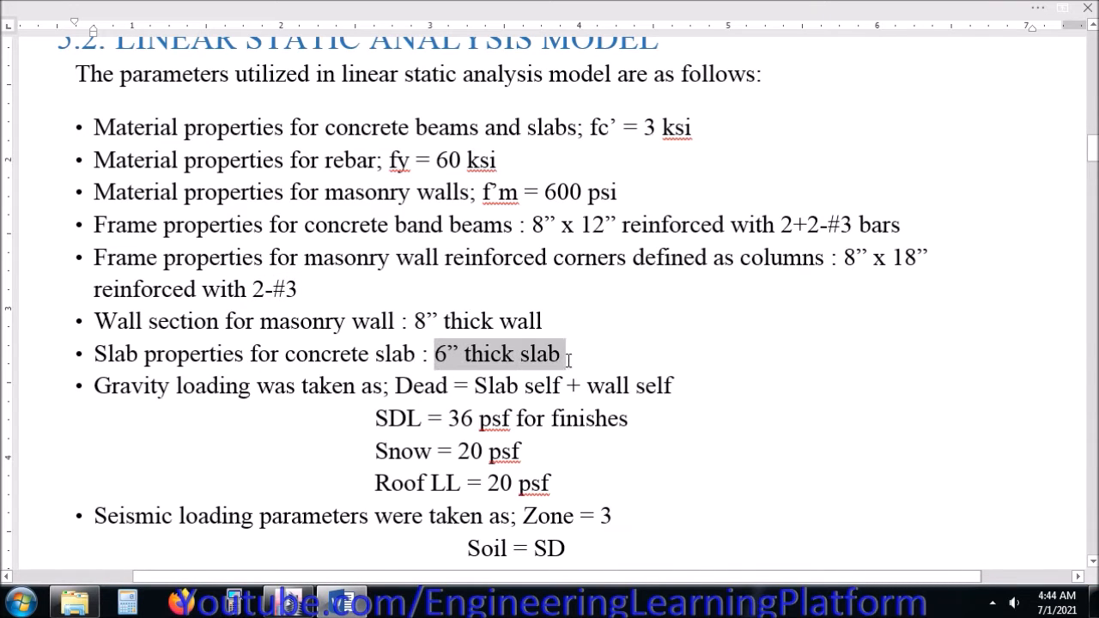
pyautogui.click(289, 604)
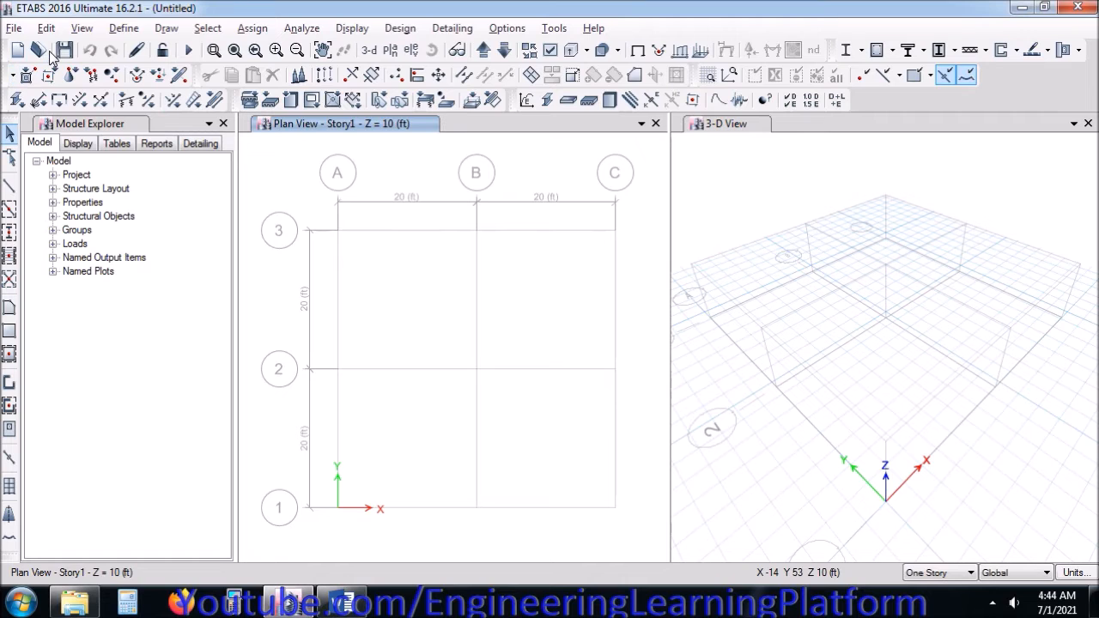
# Step: Delete the Plank1 property from the slab section properties
pyautogui.click(124, 31)
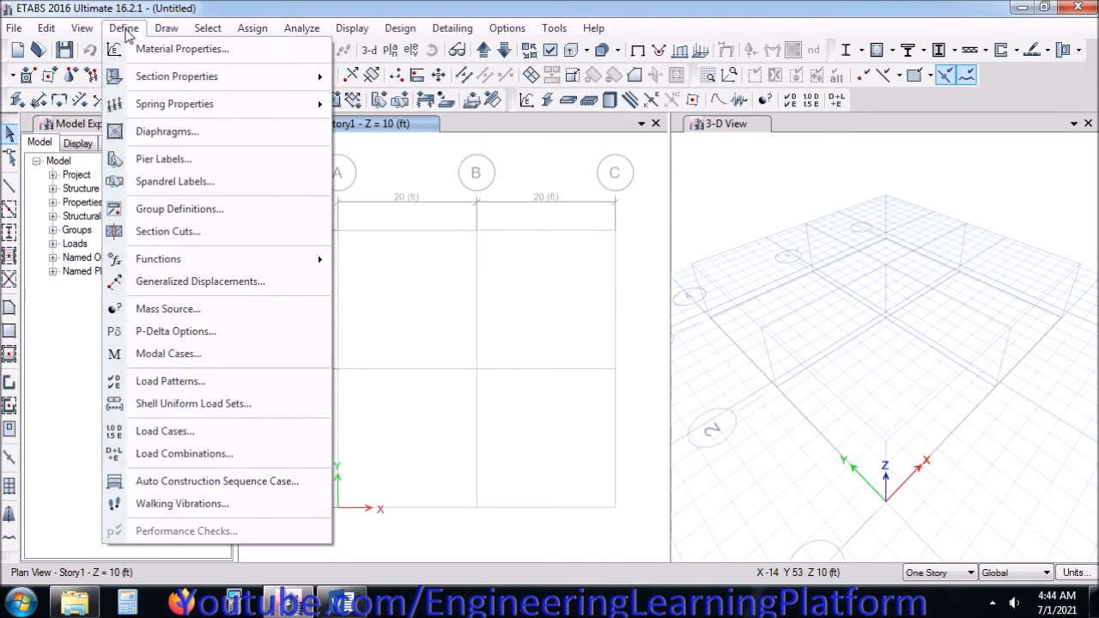
pyautogui.moveTo(153, 77)
pyautogui.click(399, 131)
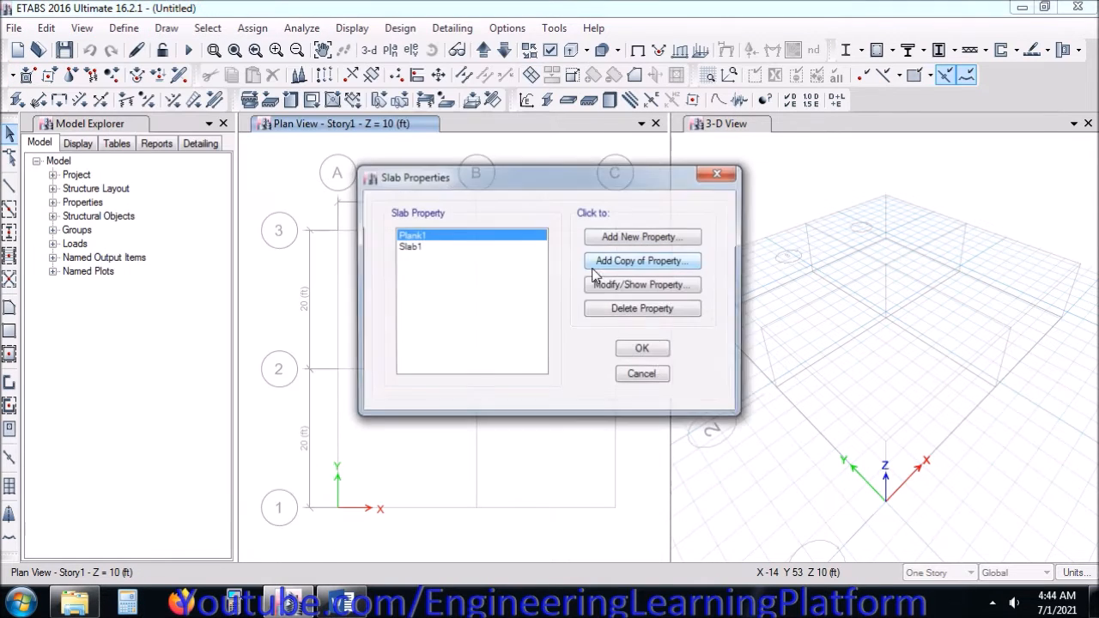
pyautogui.click(445, 247)
pyautogui.click(473, 234)
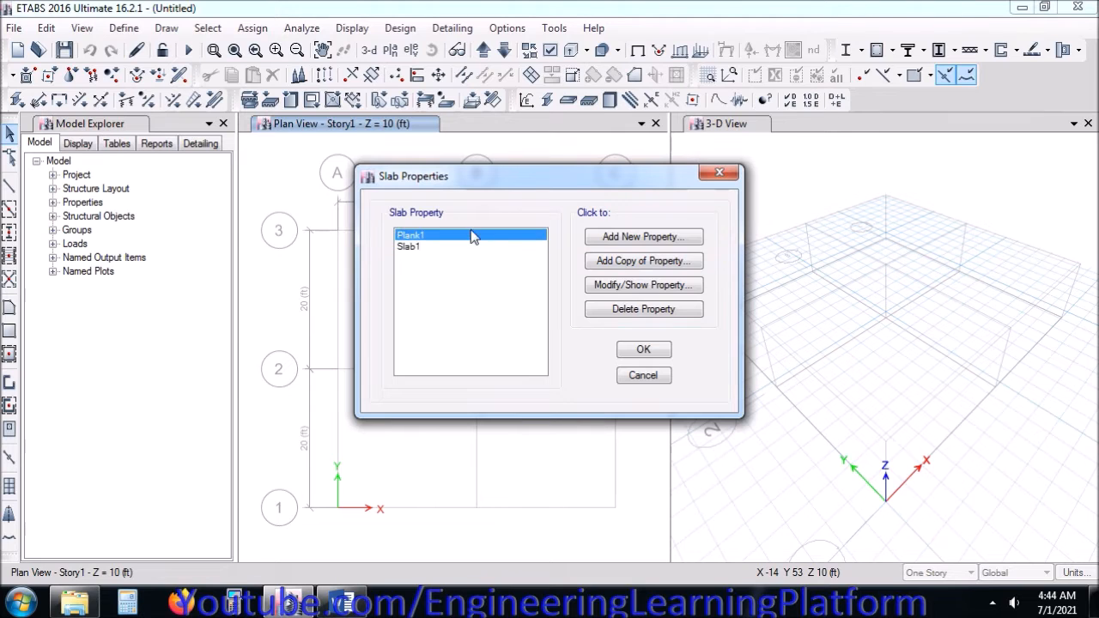
pyautogui.click(653, 310)
pyautogui.press('Return')
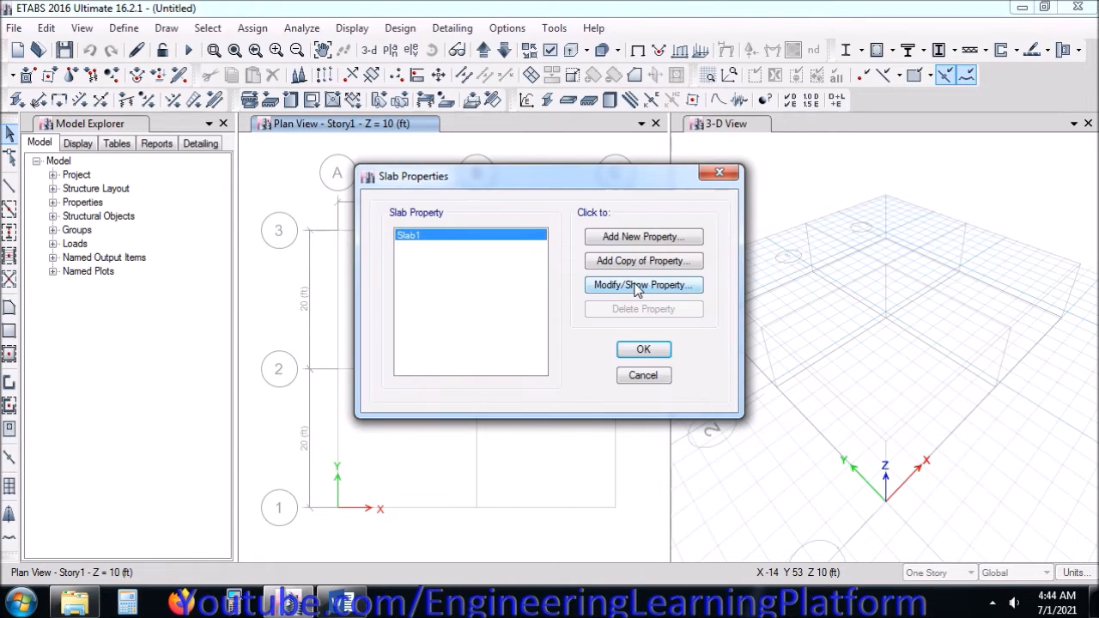
# Step: Redefine Slab1 as Slab 6" with a 6 in thickness and membrane and bending stiffness modifiers of 0.25
pyautogui.click(642, 286)
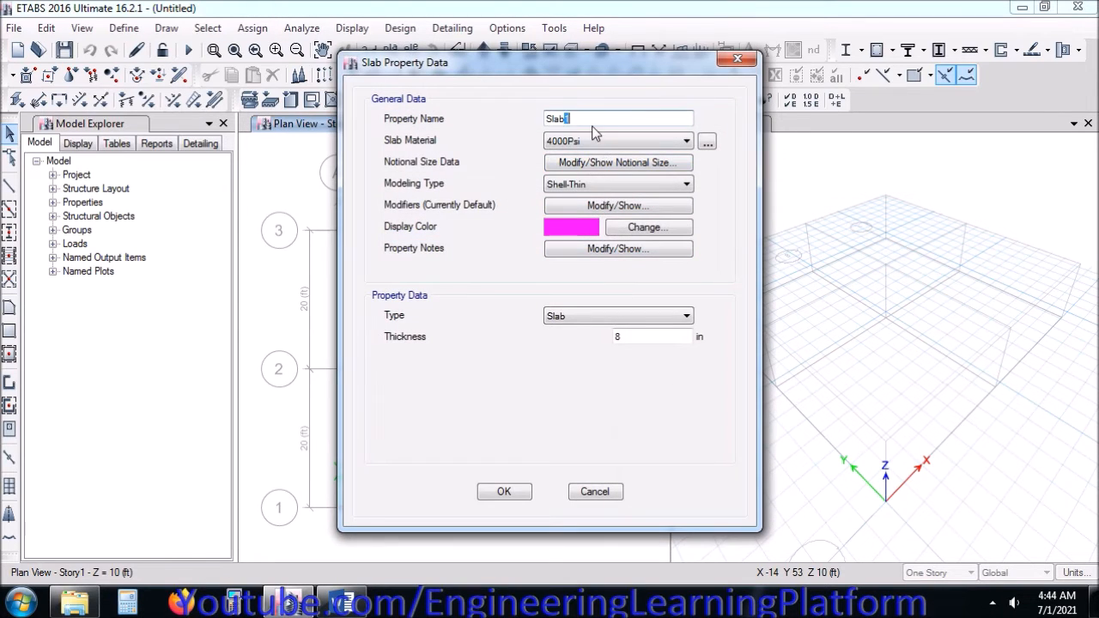
pyautogui.doubleClick(618, 338)
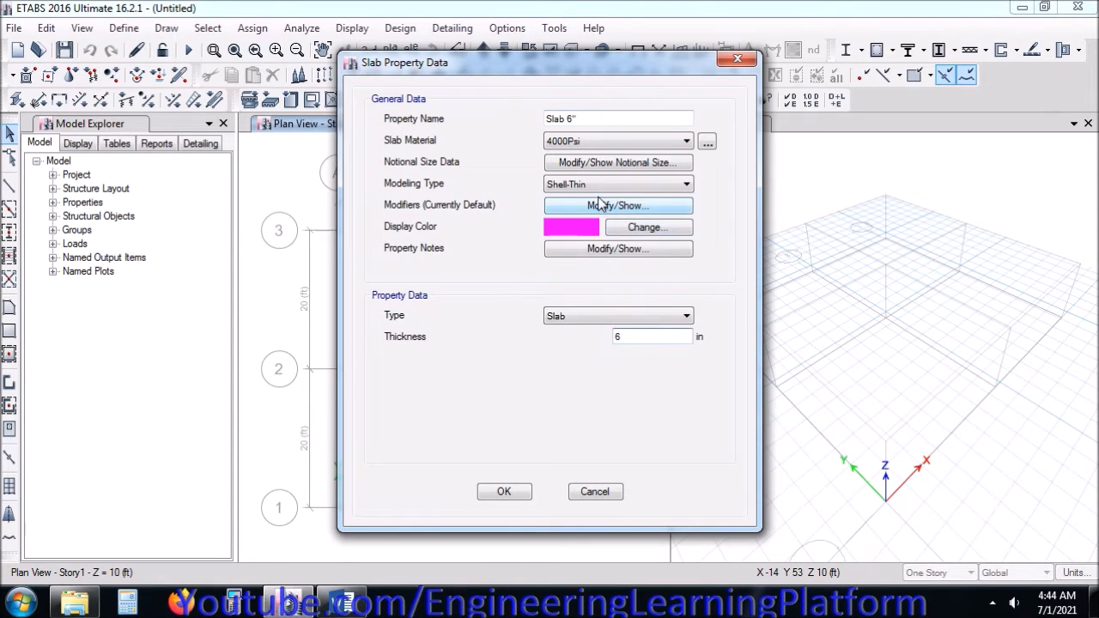
pyautogui.click(601, 204)
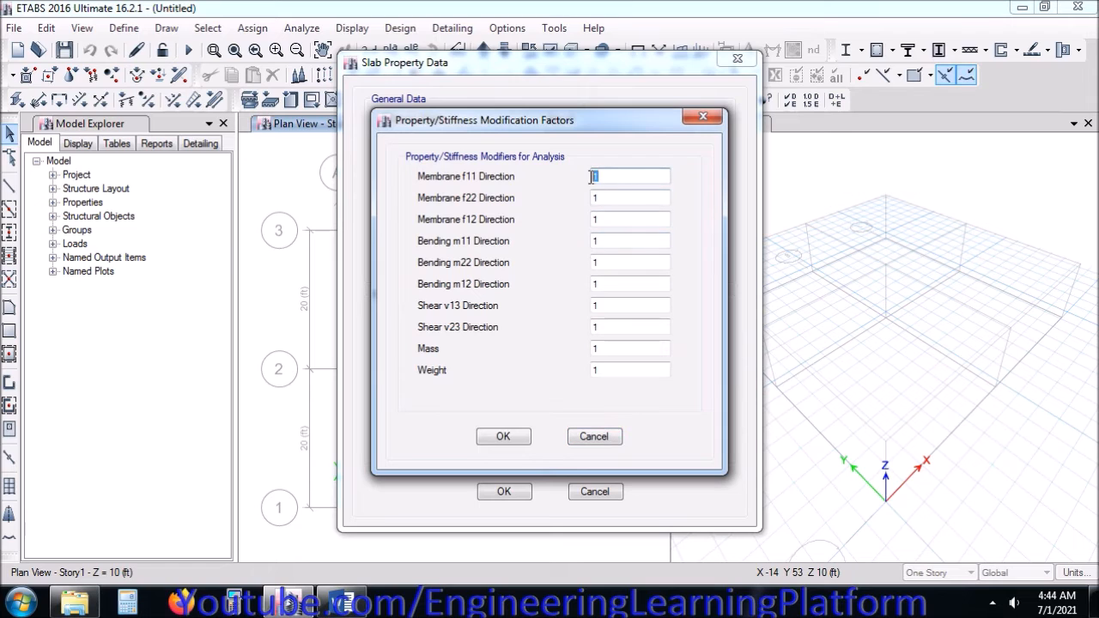
pyautogui.write('0.25')
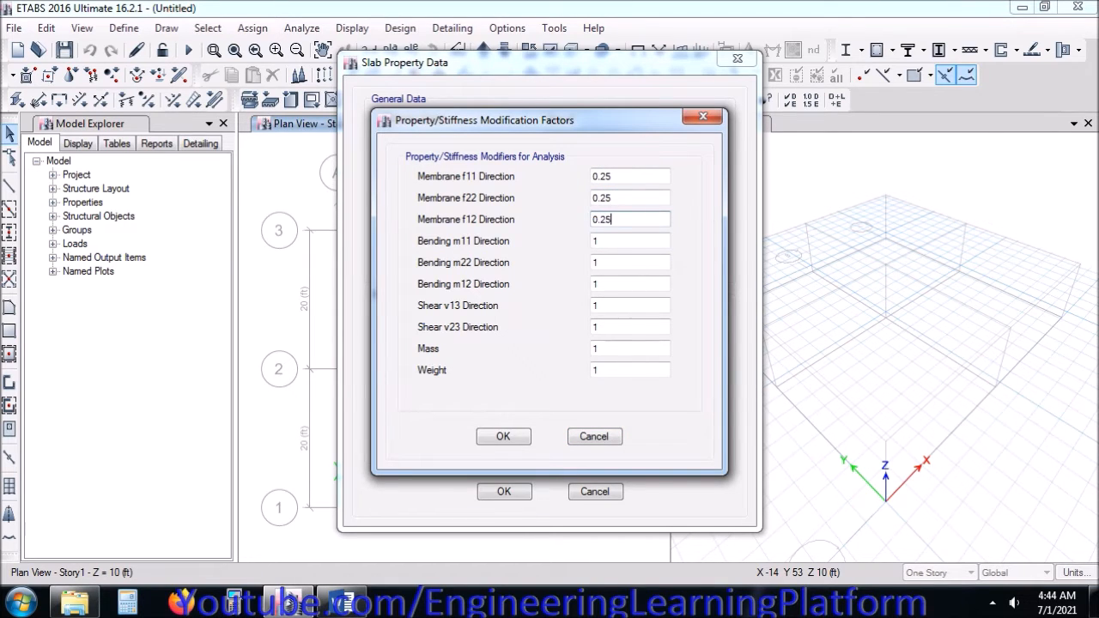
pyautogui.press('Tab')
pyautogui.write('0.')
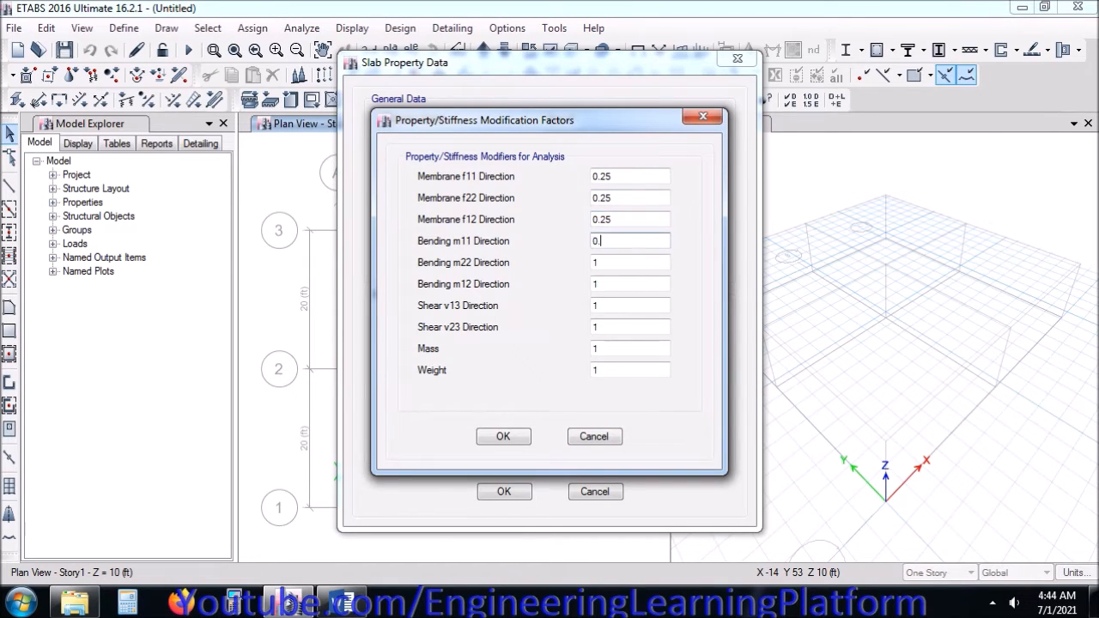
pyautogui.press('Tab')
pyautogui.write('0.')
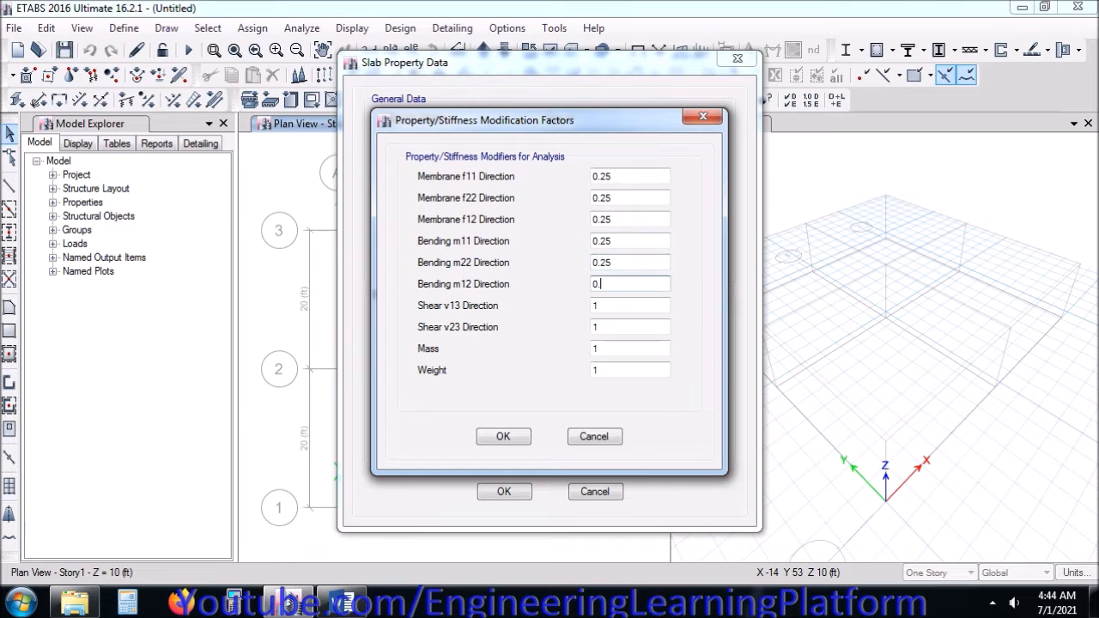
pyautogui.click(502, 436)
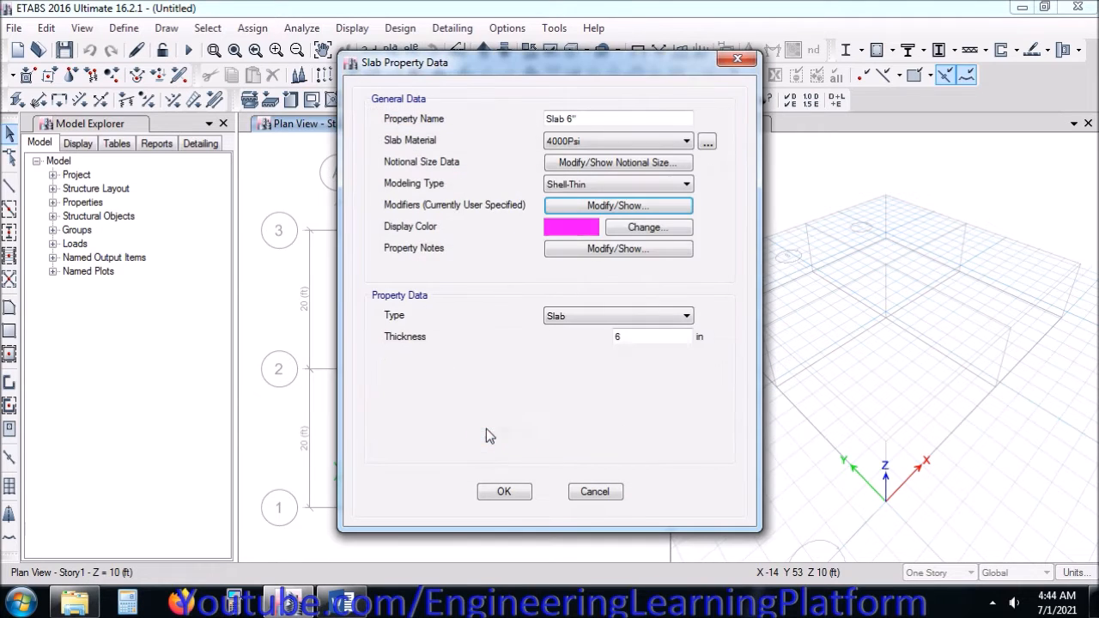
pyautogui.click(504, 489)
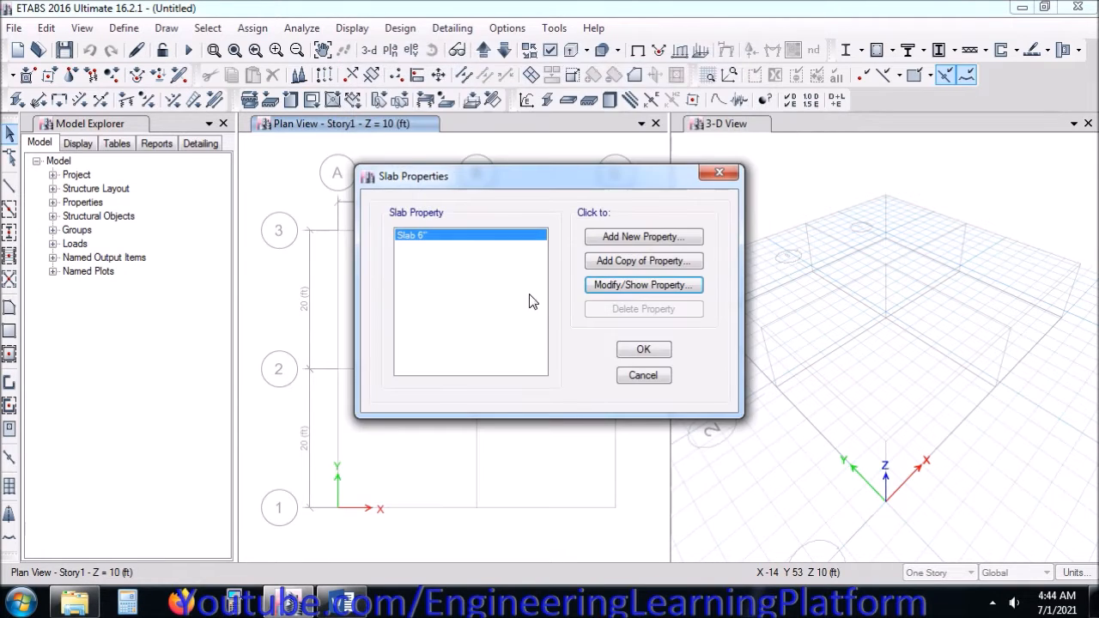
# Step: Change the Slab 6" material to 3000Psi and accept the slab property definitions
pyautogui.click(636, 285)
pyautogui.click(602, 141)
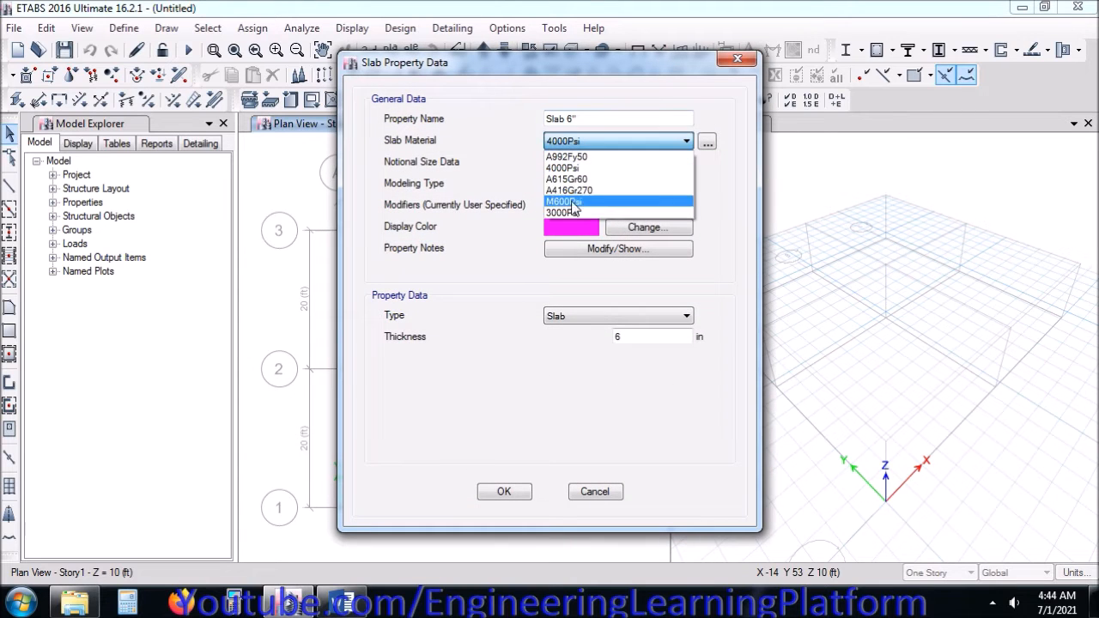
pyautogui.click(570, 212)
pyautogui.click(505, 492)
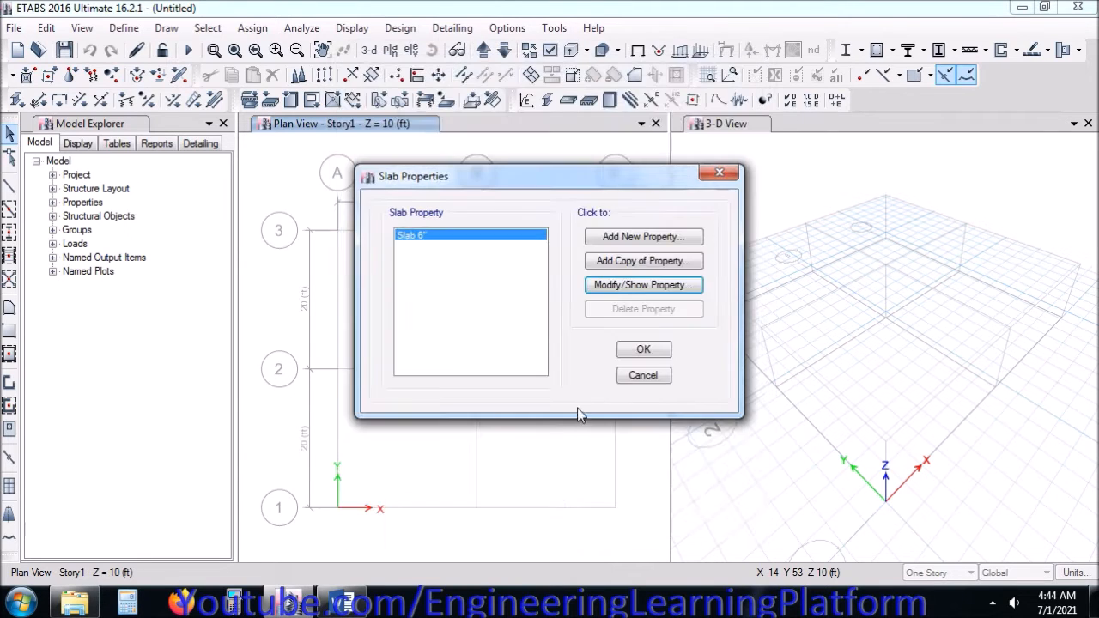
pyautogui.click(642, 352)
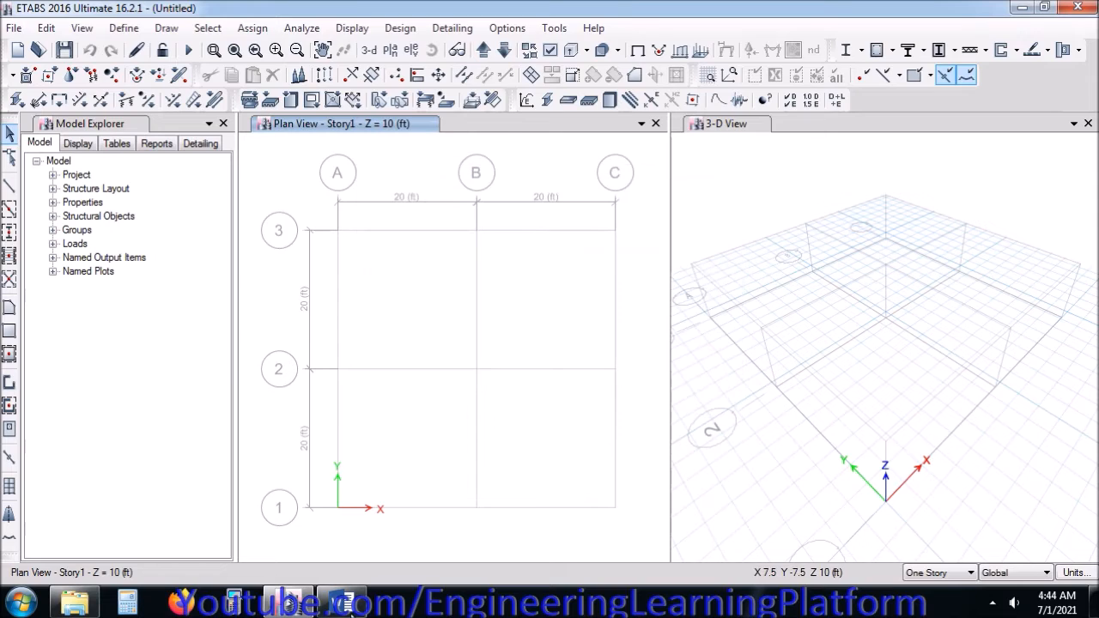
# Step: Check the gravity and seismic loading parameters in the Word document, and return to ETABS
pyautogui.hotkey('alt', 'Tab')
pyautogui.scroll(-2, 416, 421)
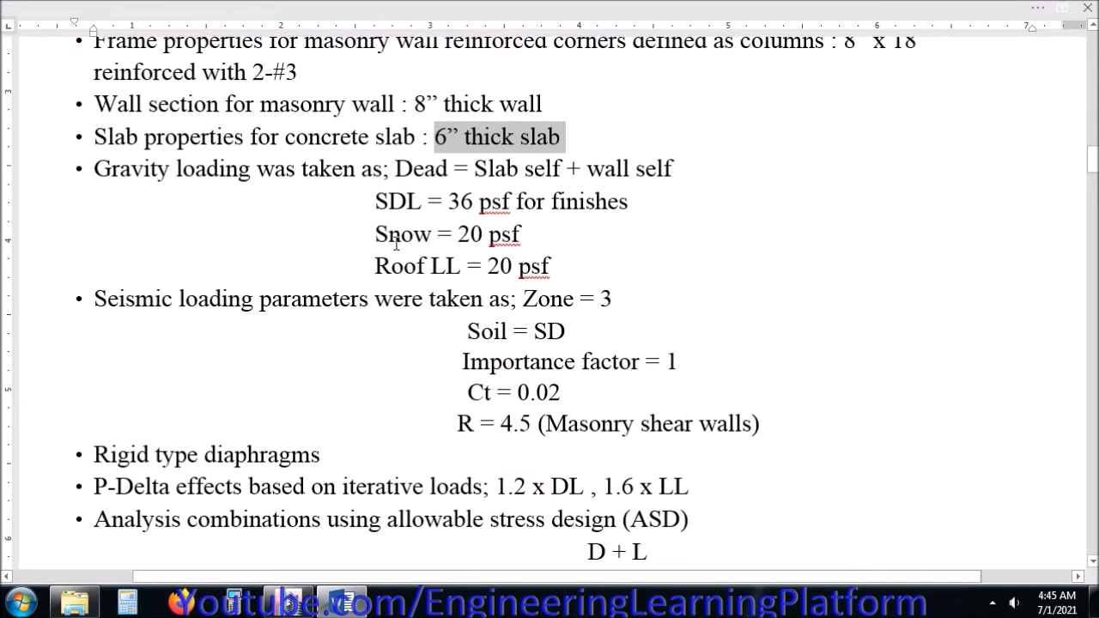
pyautogui.hotkey('alt', 'Tab')
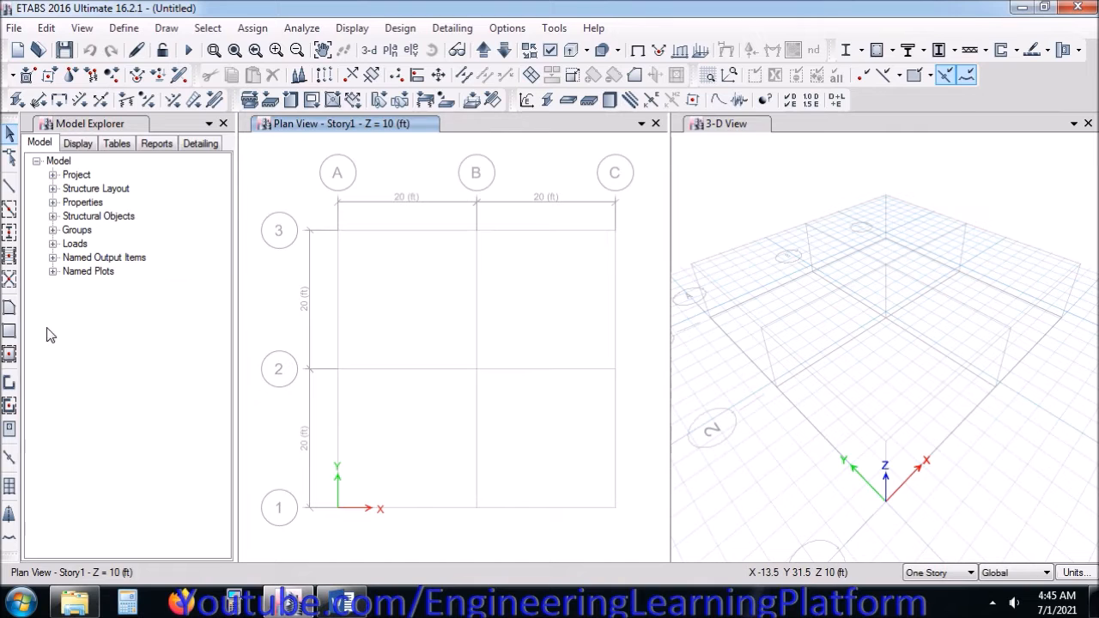
# Step: Draw straight Wall 8" pier walls along grid line A, from A1 through A2 to A3
pyautogui.click(8, 383)
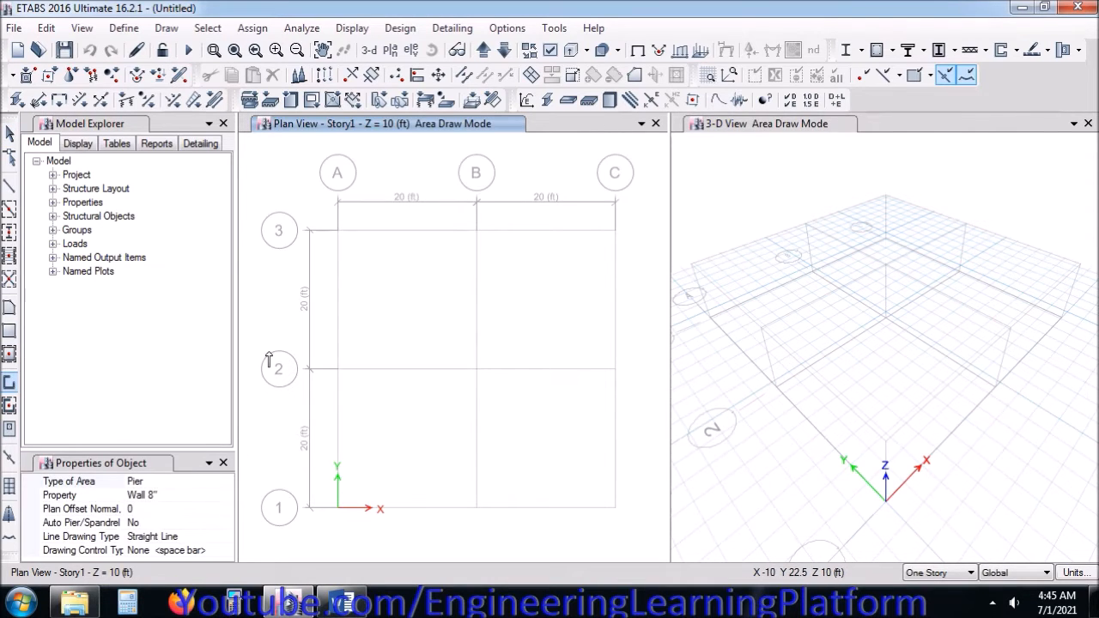
pyautogui.click(227, 481)
pyautogui.click(226, 481)
pyautogui.click(227, 481)
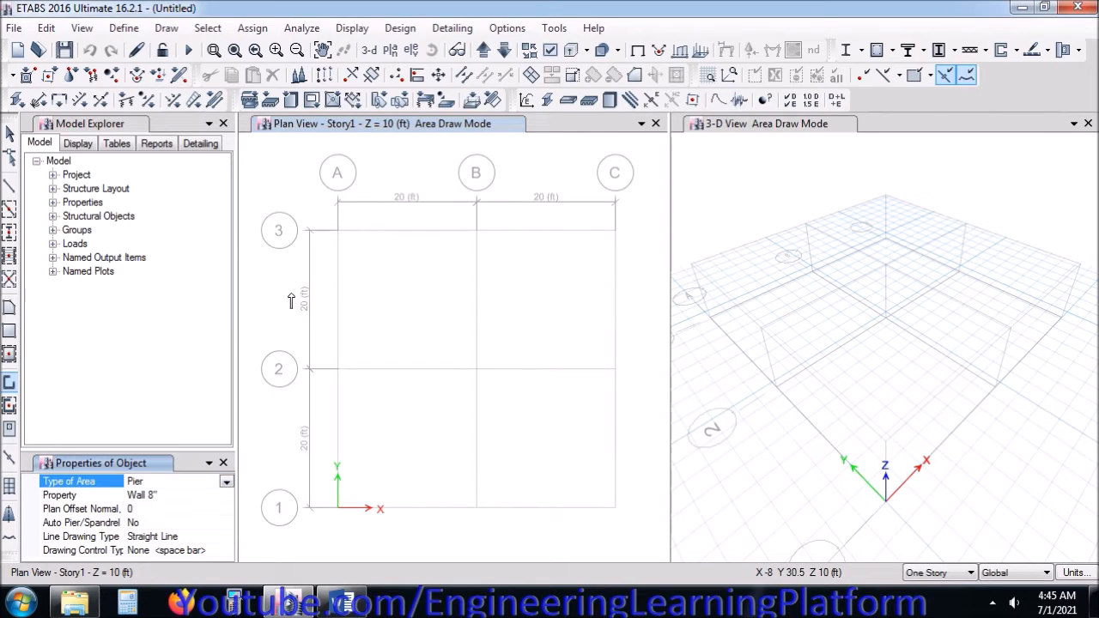
pyautogui.press('Escape')
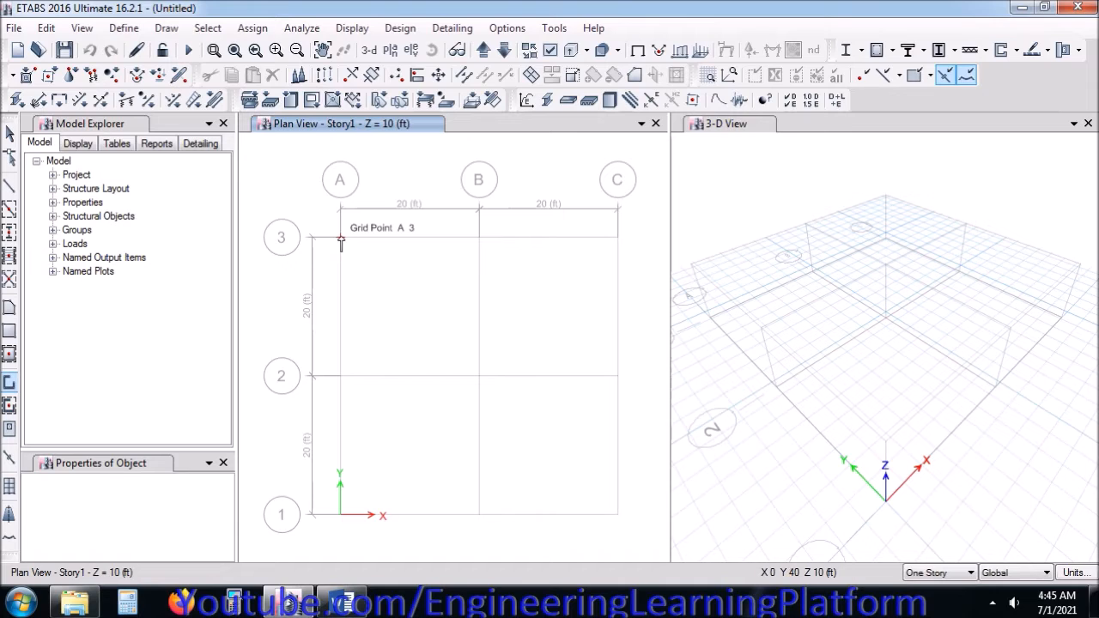
pyautogui.click(341, 240)
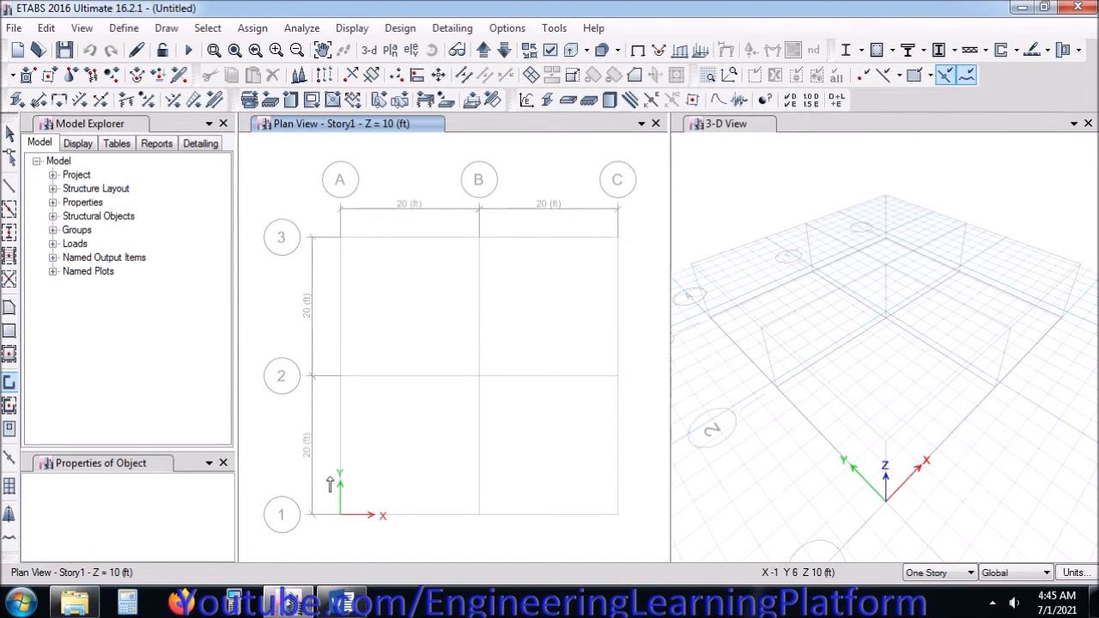
pyautogui.click(341, 515)
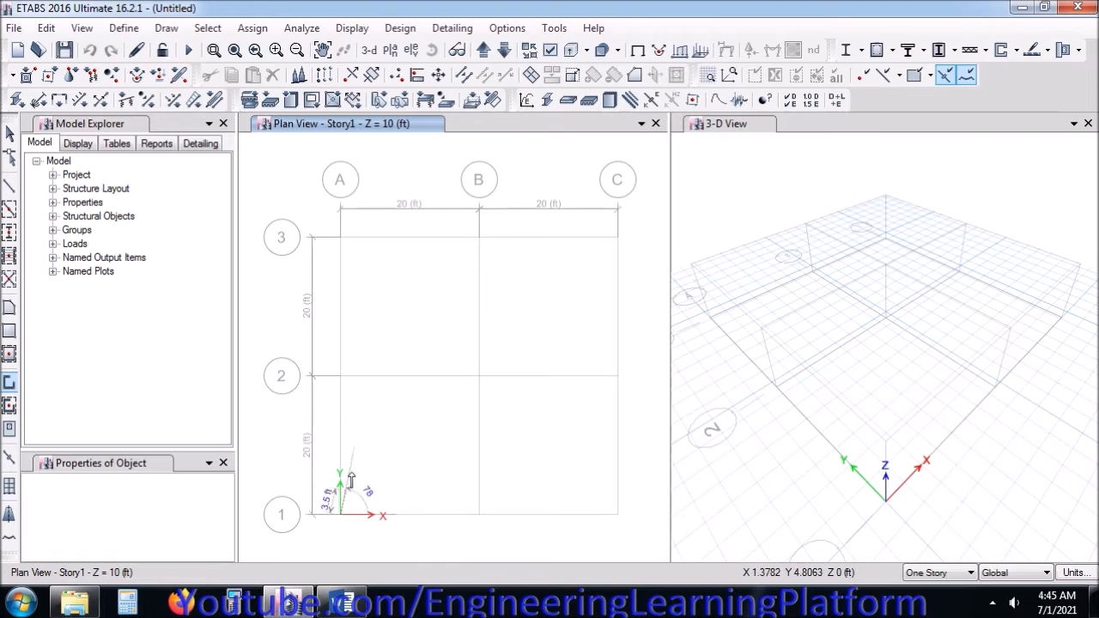
pyautogui.click(341, 376)
pyautogui.click(341, 238)
# Step: Continue the walls through B3, C3, C2, C1 and B1 back to A1, closing the perimeter, and end wall drawing
pyautogui.click(479, 238)
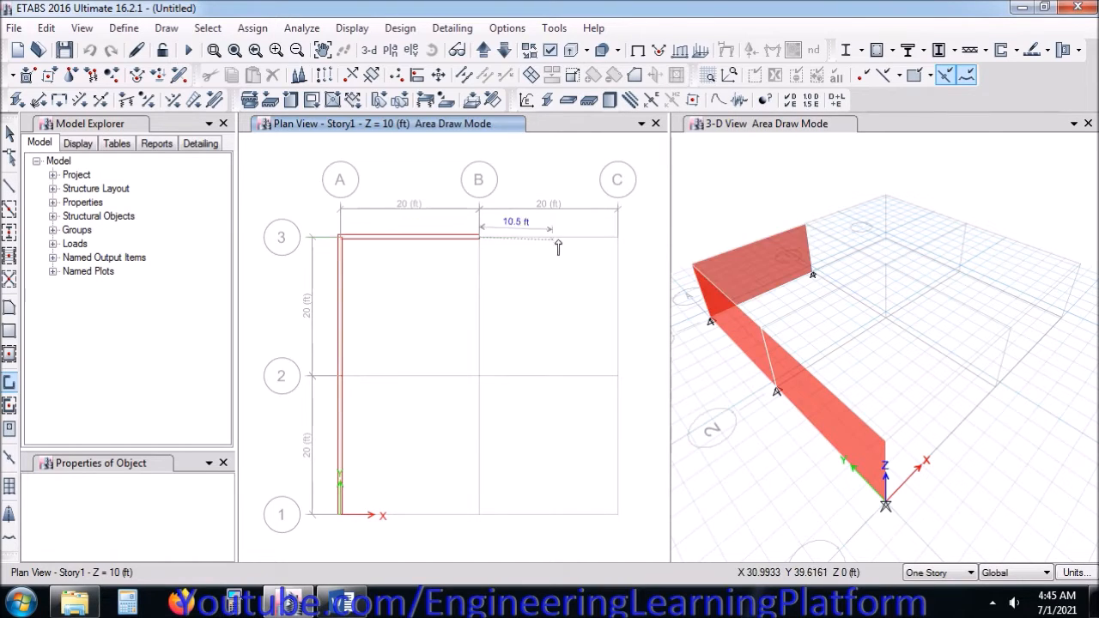
pyautogui.click(618, 238)
pyautogui.click(618, 376)
pyautogui.click(618, 514)
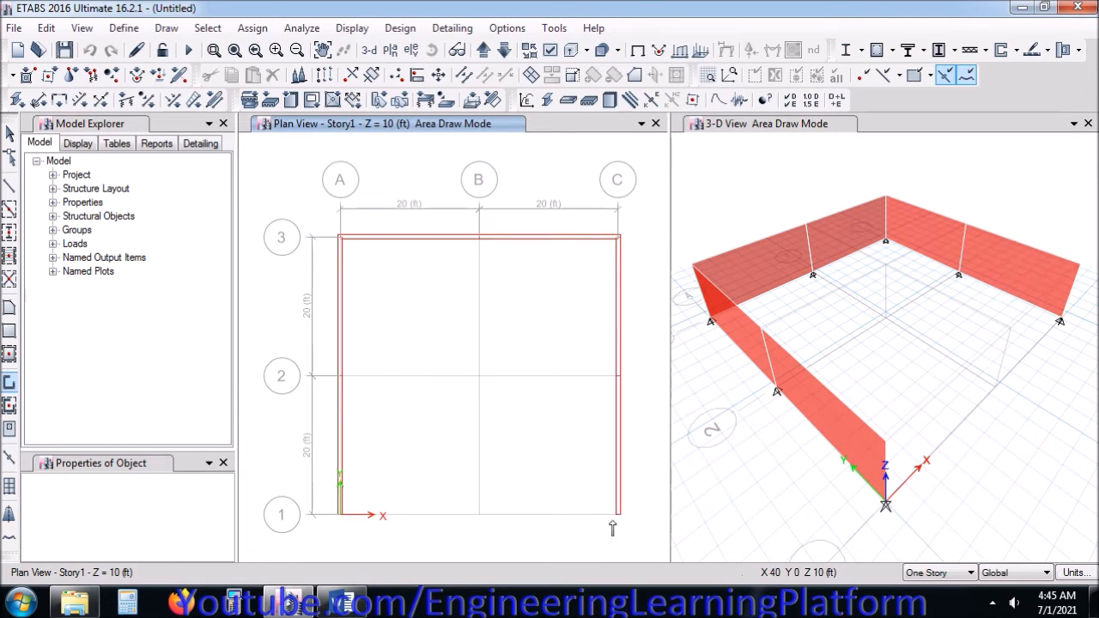
pyautogui.click(479, 516)
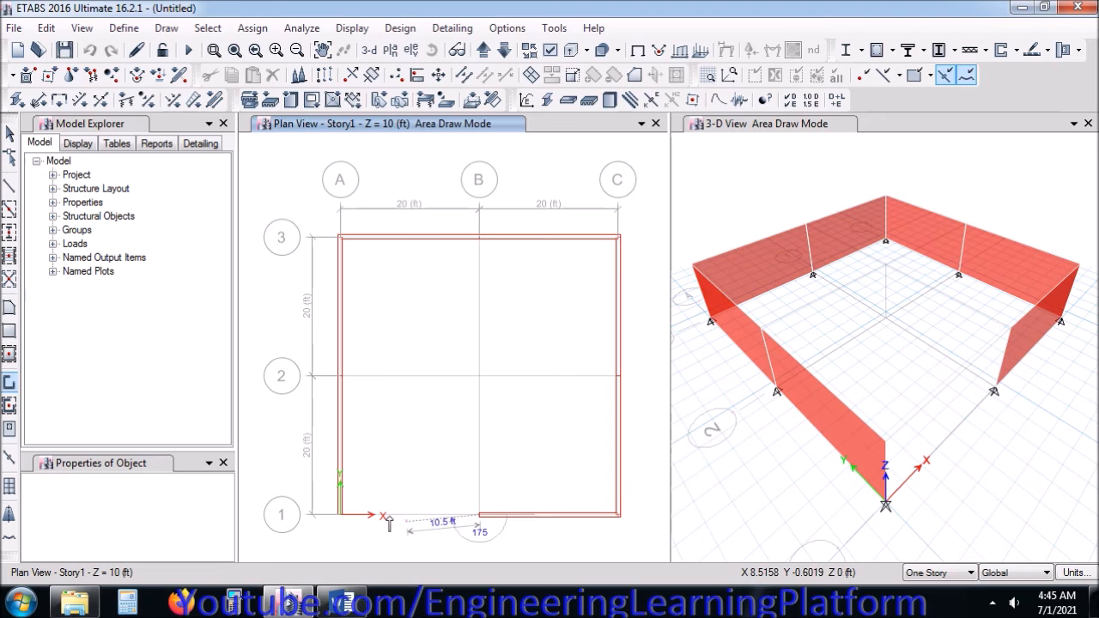
pyautogui.click(341, 513)
pyautogui.rightClick(424, 469)
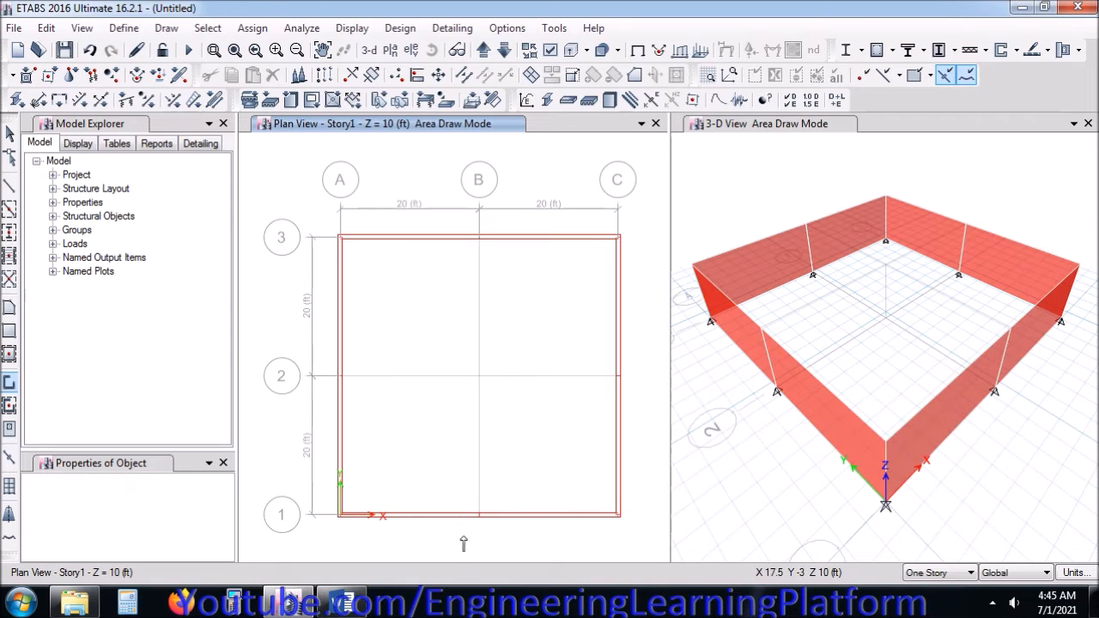
pyautogui.click(9, 133)
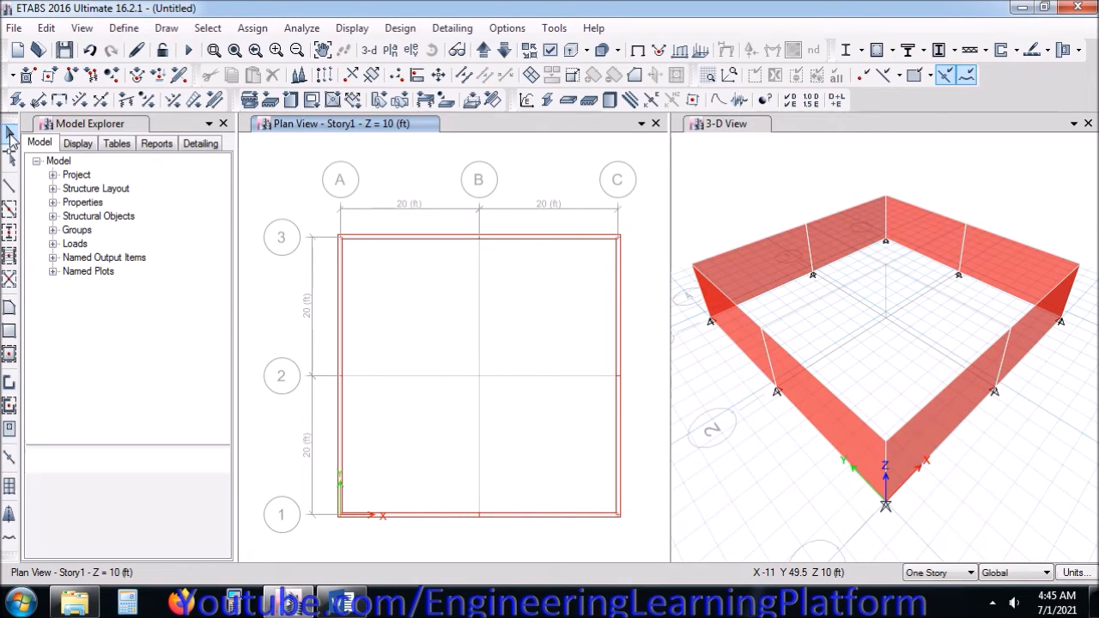
# Step: Set the property for drawing floor areas to Slab 6"
pyautogui.click(9, 333)
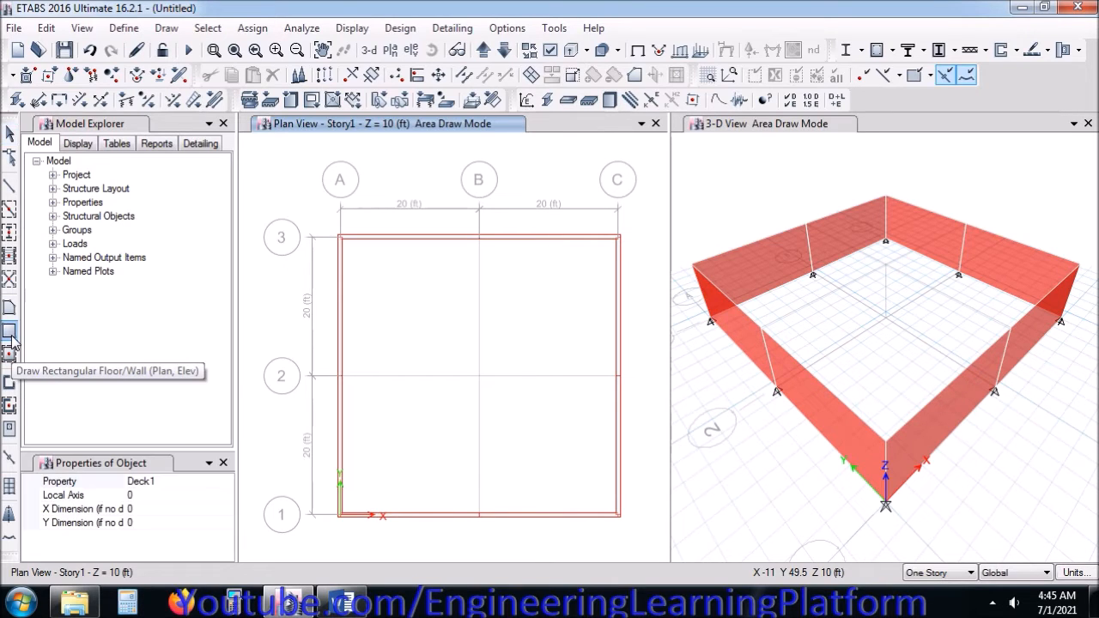
pyautogui.click(226, 483)
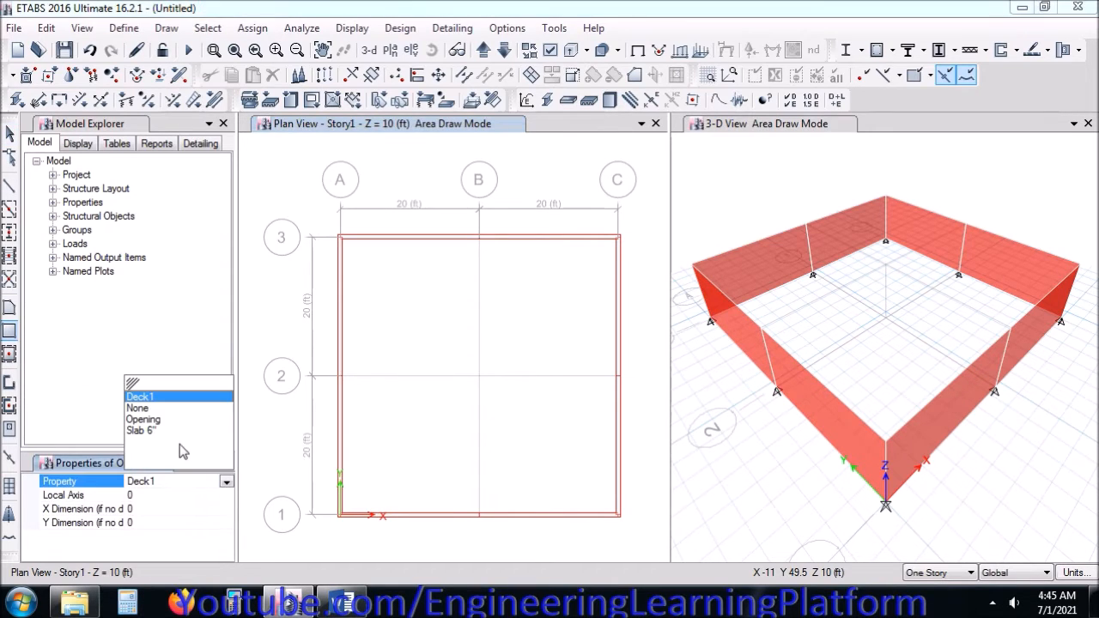
pyautogui.click(169, 420)
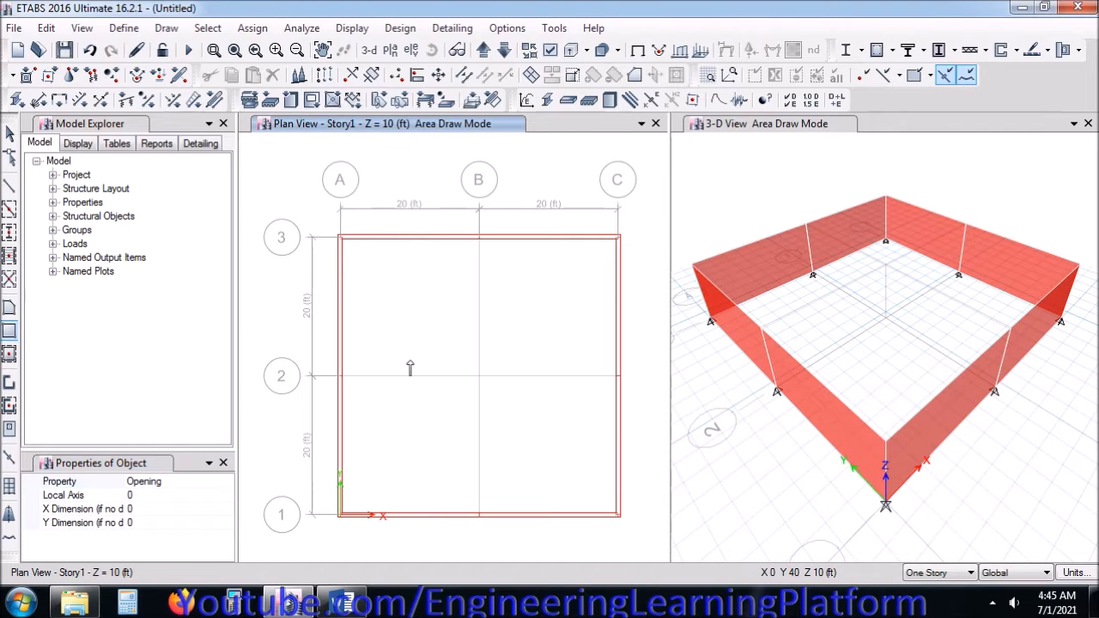
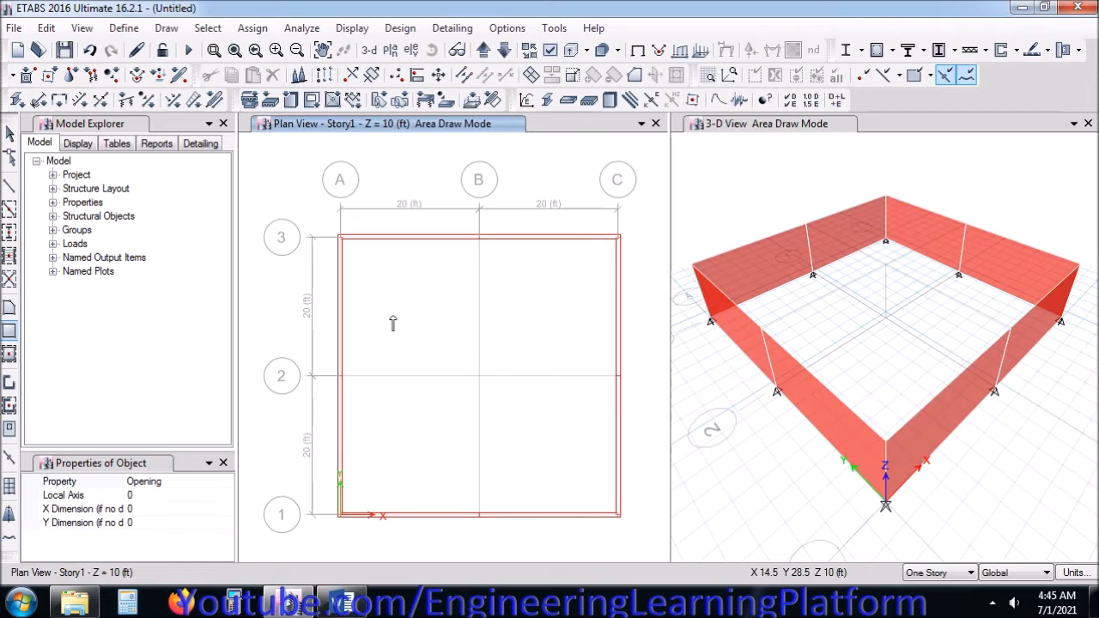
pyautogui.click(224, 484)
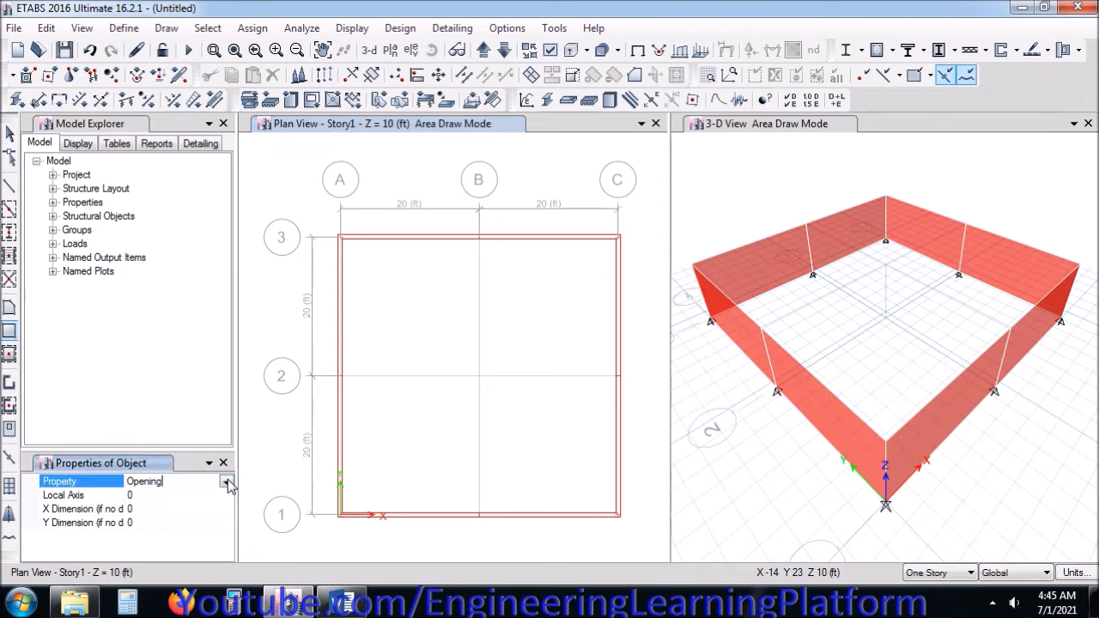
pyautogui.click(226, 484)
pyautogui.click(183, 431)
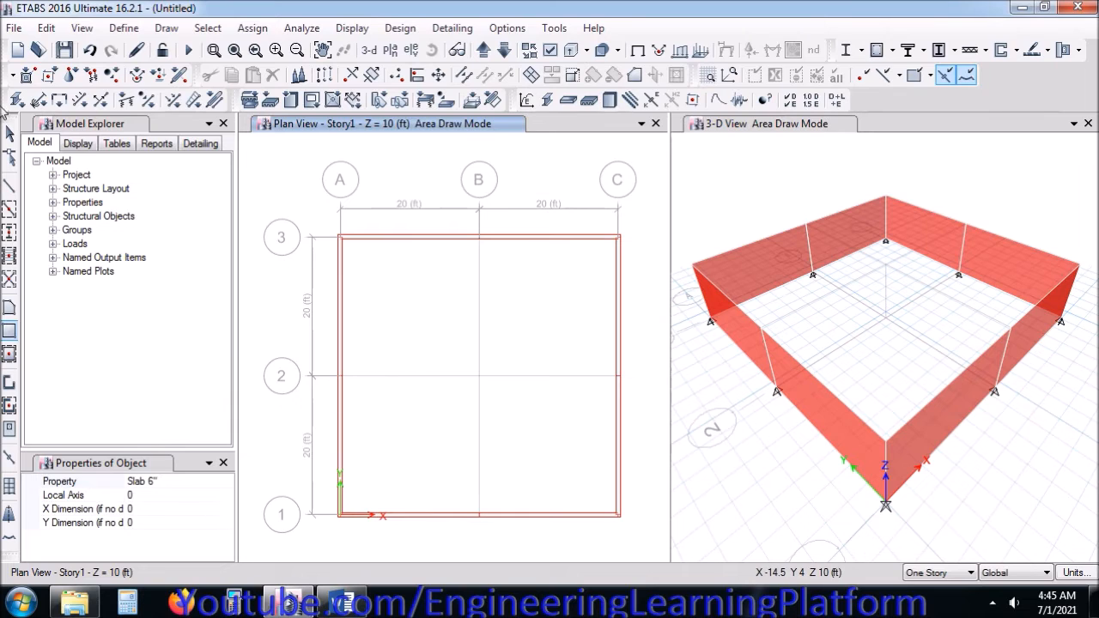
# Step: Draw a Slab 6" floor over the whole plan with corners at A3, C3, C1 and A1, and end floor drawing
pyautogui.click(9, 309)
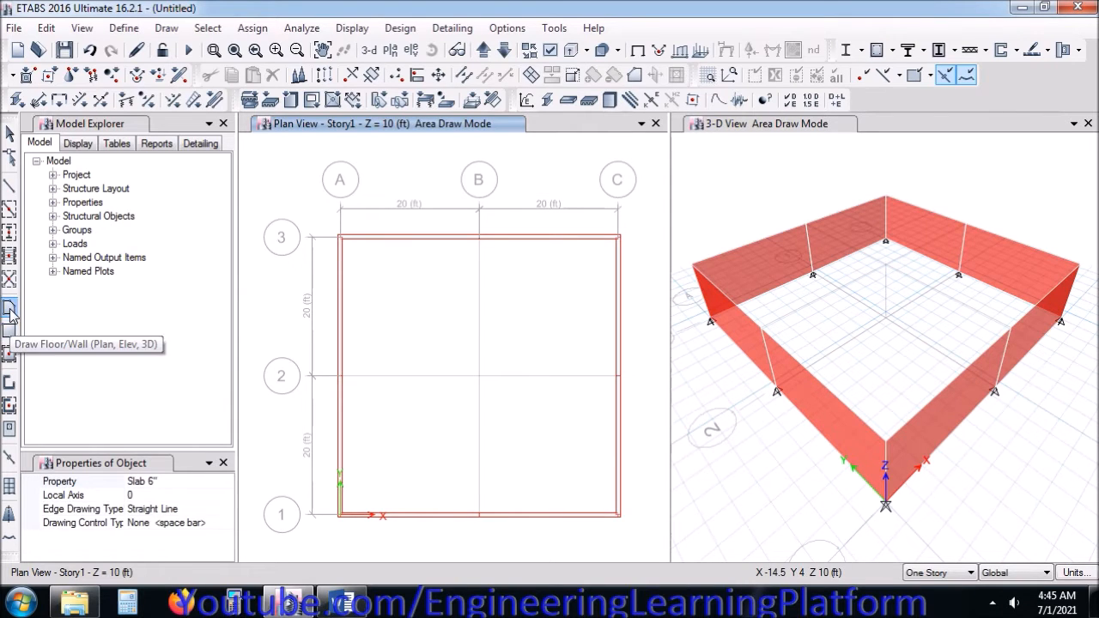
pyautogui.click(340, 237)
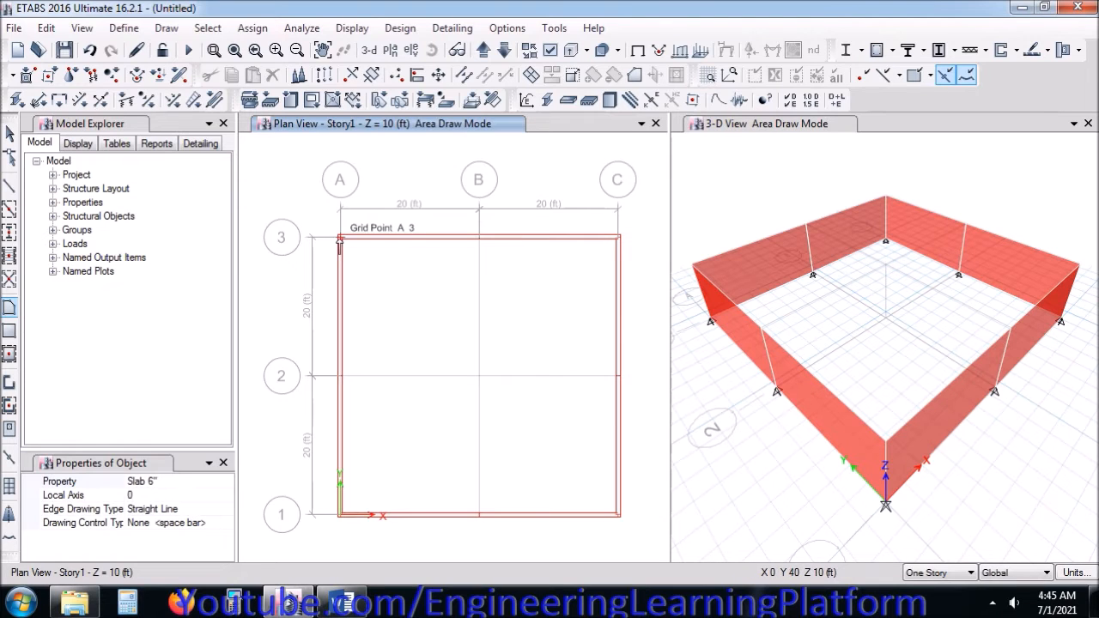
pyautogui.click(616, 241)
pyautogui.click(618, 515)
pyautogui.click(345, 517)
pyautogui.press('Return')
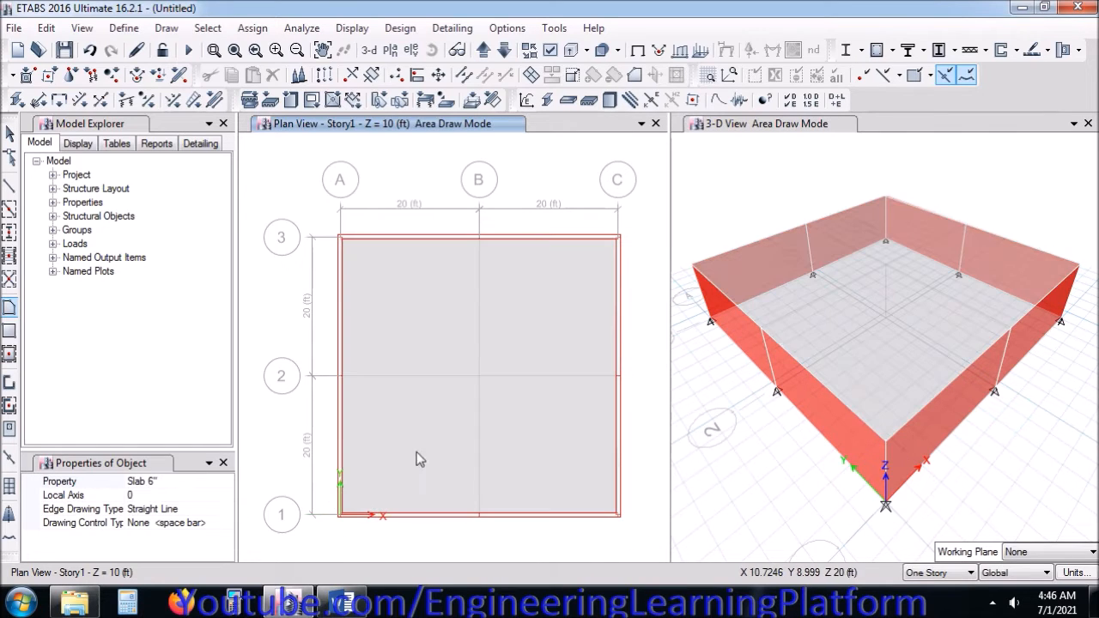
pyautogui.click(10, 135)
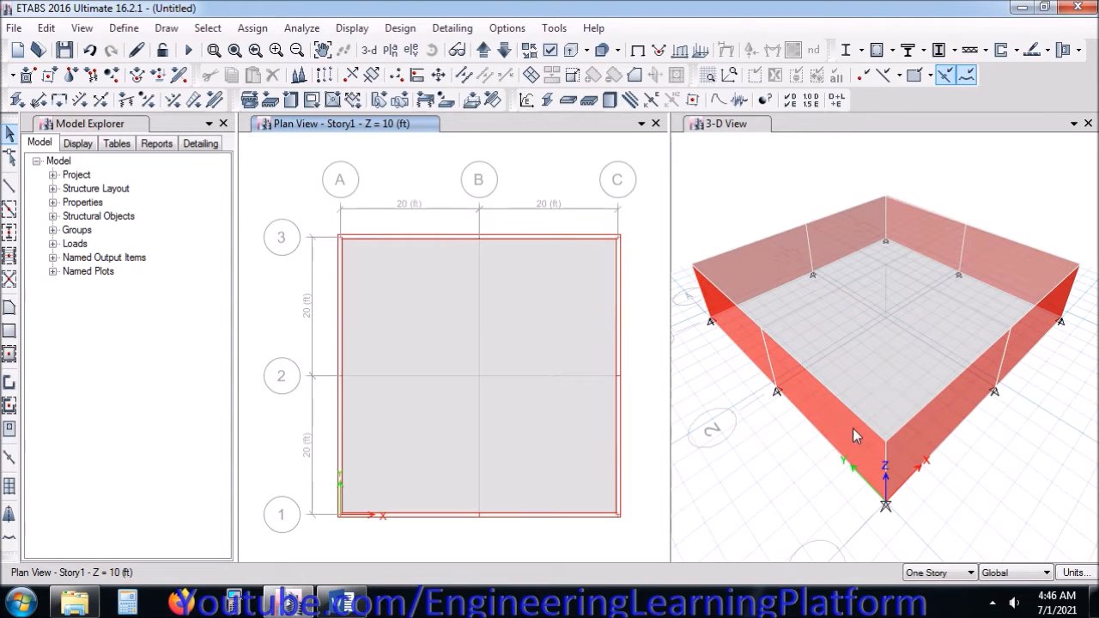
# Step: Select all walls by object type and assign them the Auto Rectangular Mesh option
pyautogui.click(208, 28)
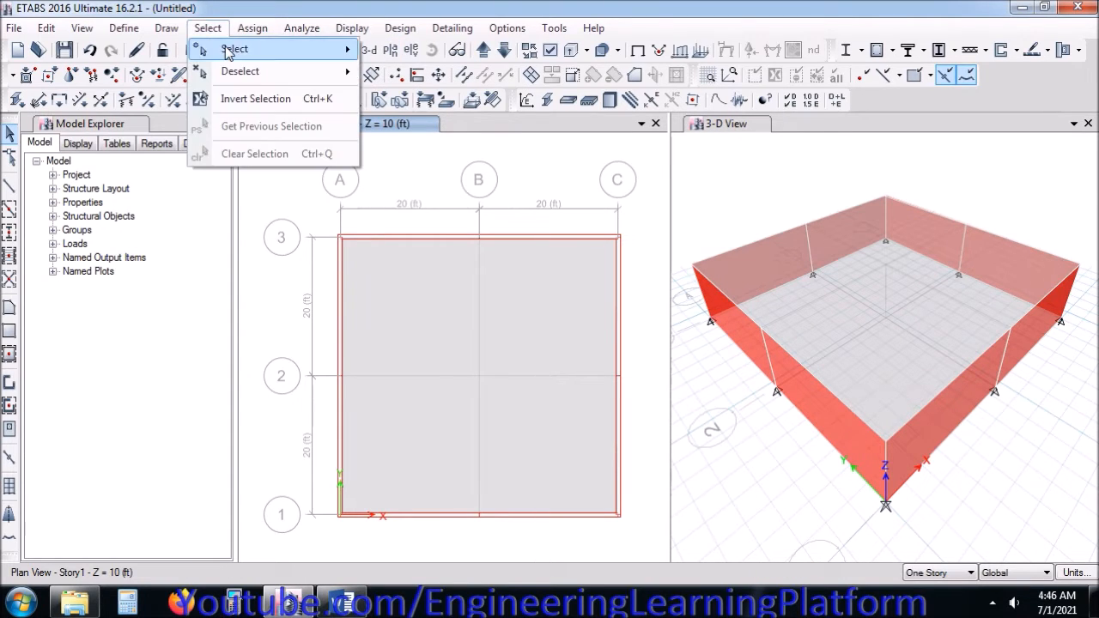
pyautogui.moveTo(225, 49)
pyautogui.click(477, 175)
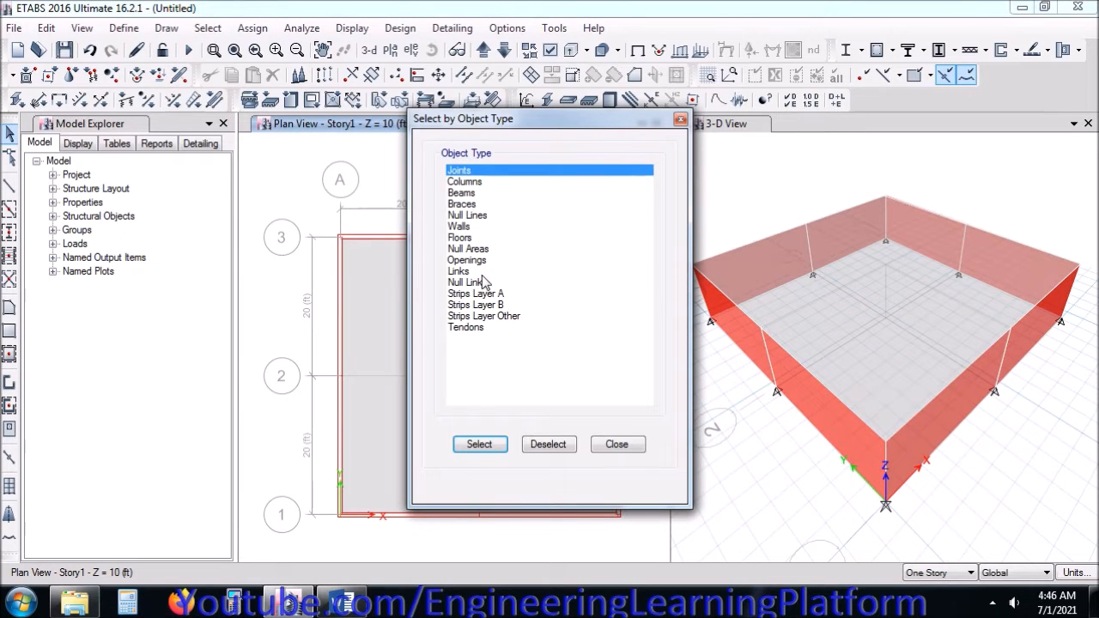
pyautogui.doubleClick(476, 228)
pyautogui.click(615, 445)
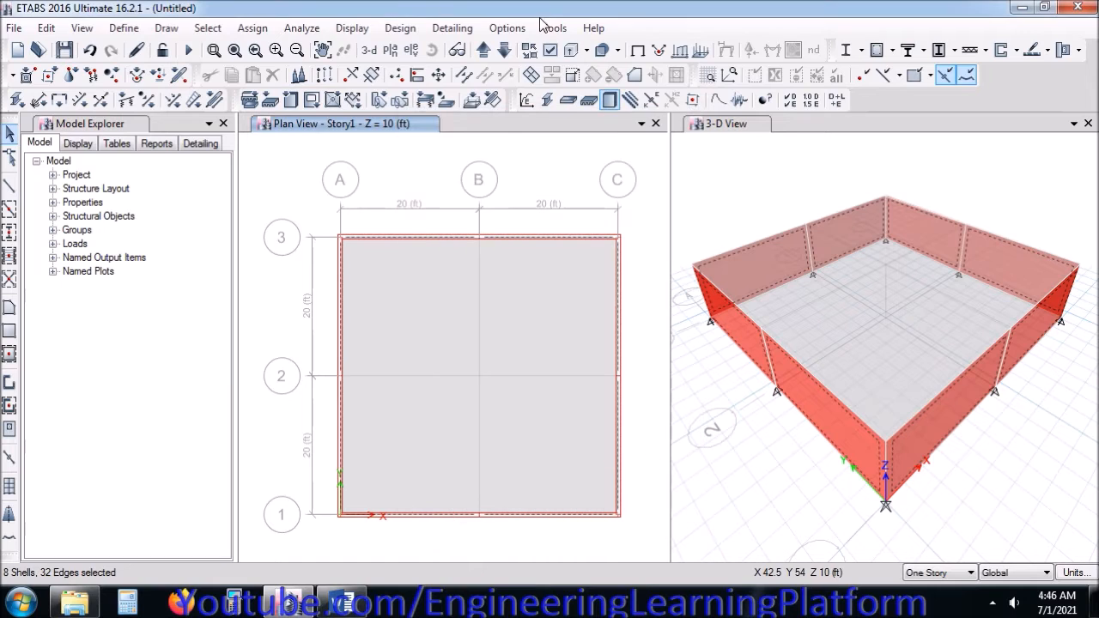
pyautogui.click(301, 28)
pyautogui.moveTo(244, 34)
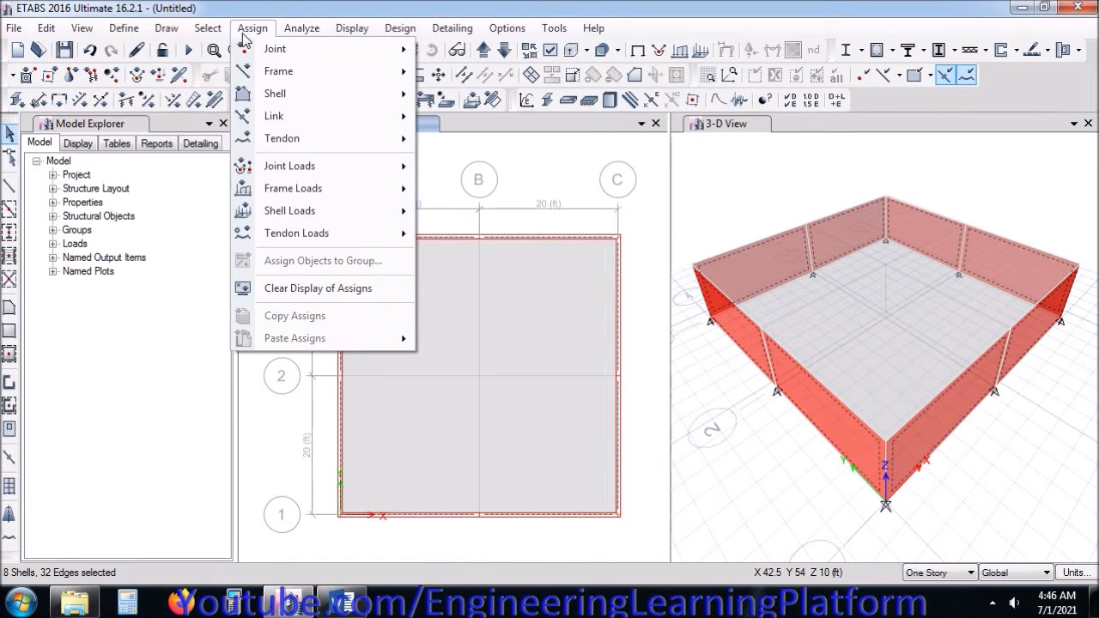
pyautogui.moveTo(307, 94)
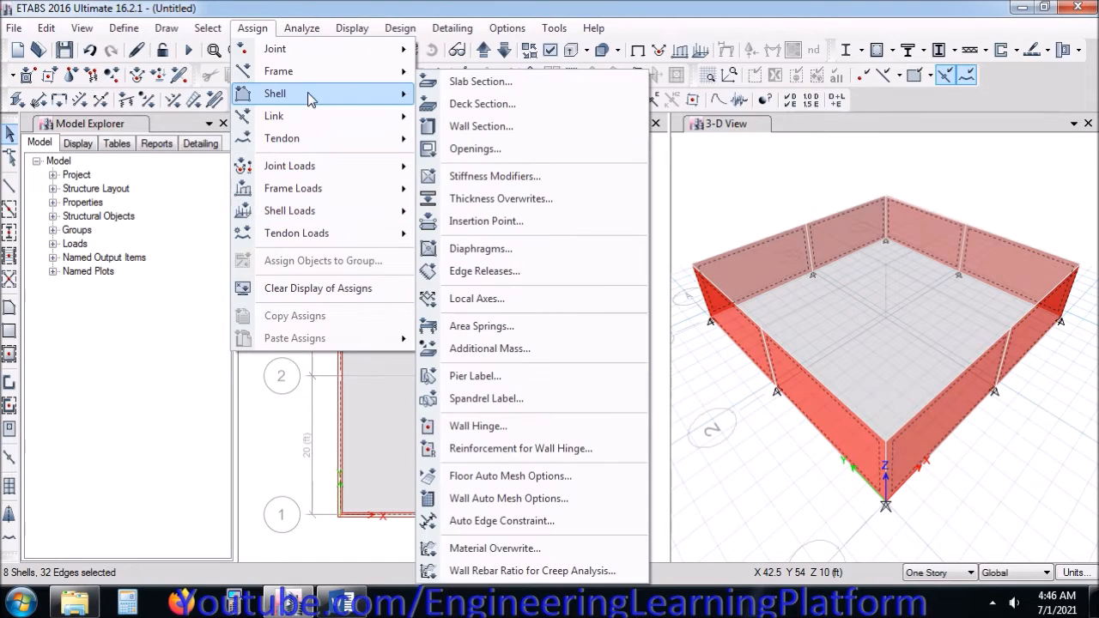
pyautogui.click(487, 498)
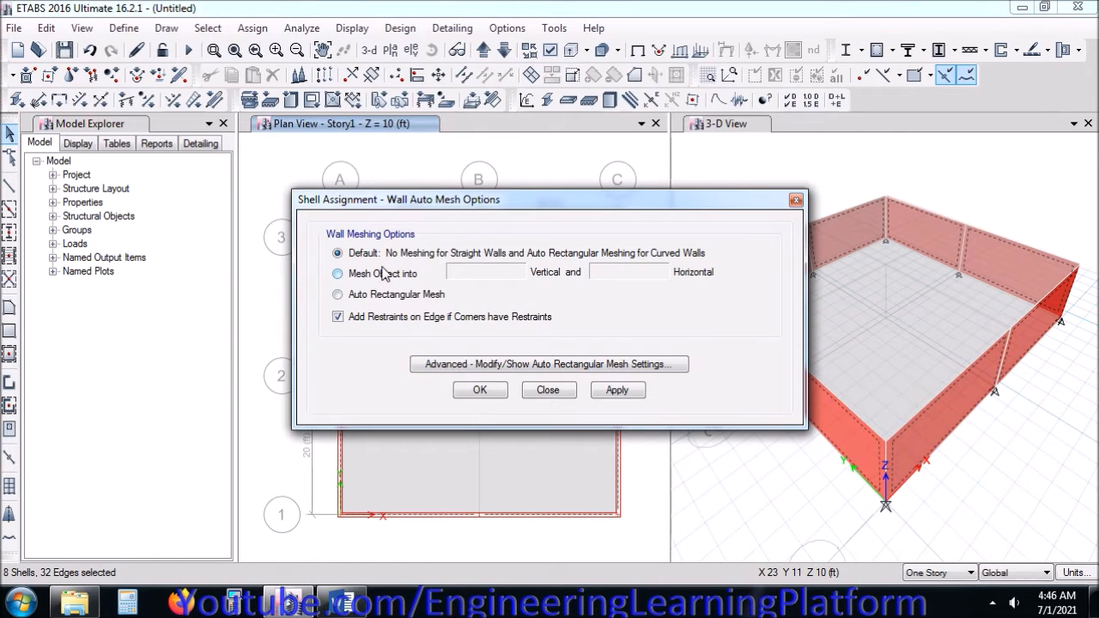
pyautogui.click(384, 298)
pyautogui.click(474, 390)
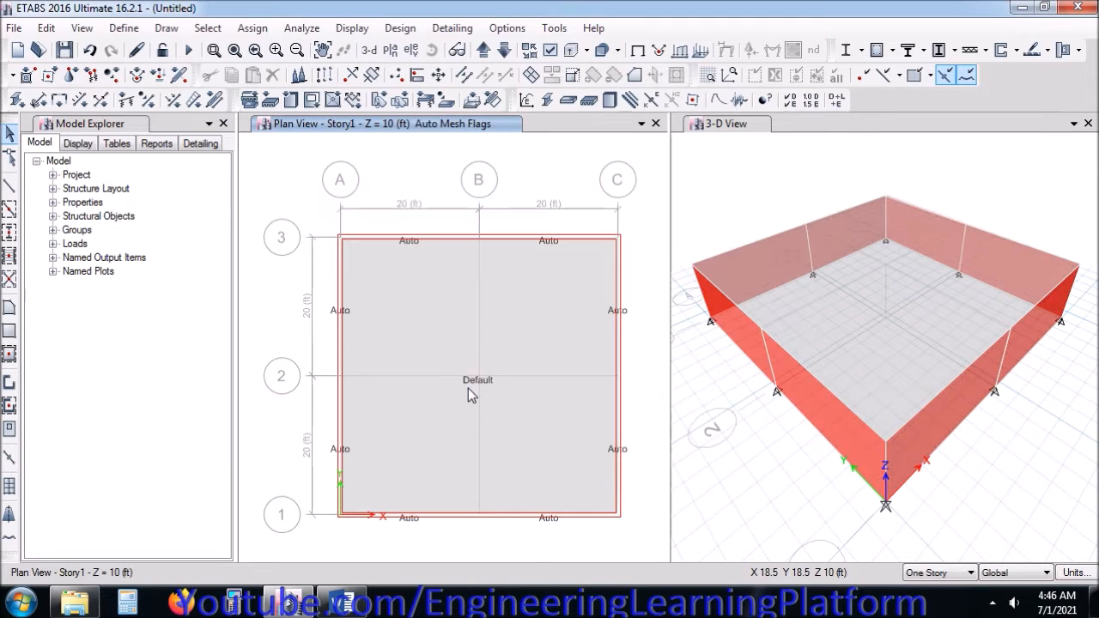
# Step: Select the roof slab and assign it the Default floor auto mesh option
pyautogui.click(444, 334)
pyautogui.click(252, 28)
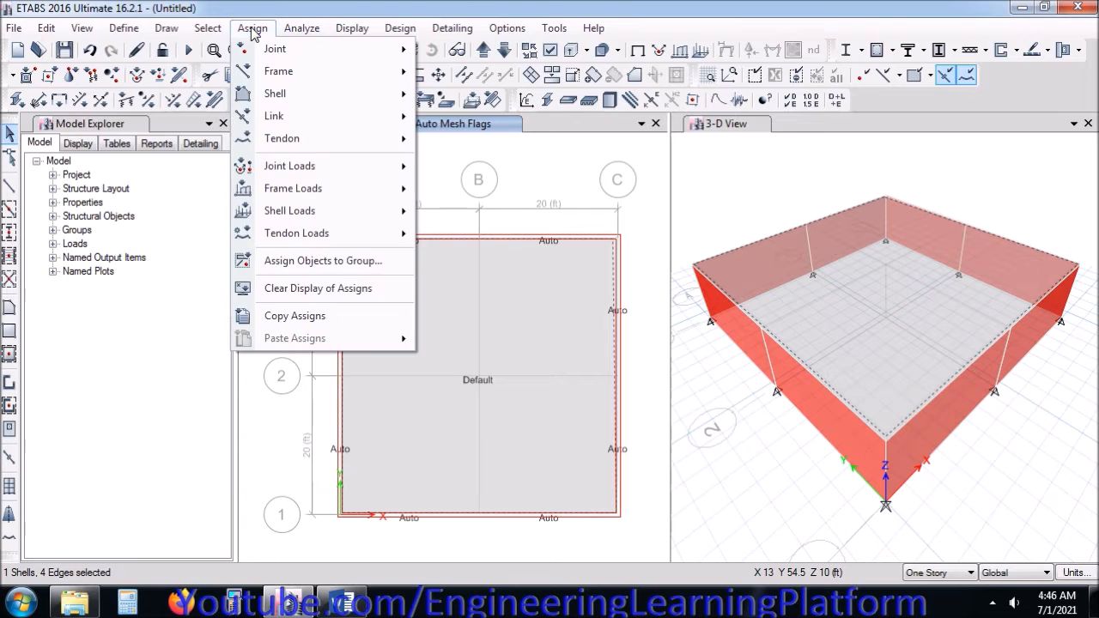
pyautogui.moveTo(316, 100)
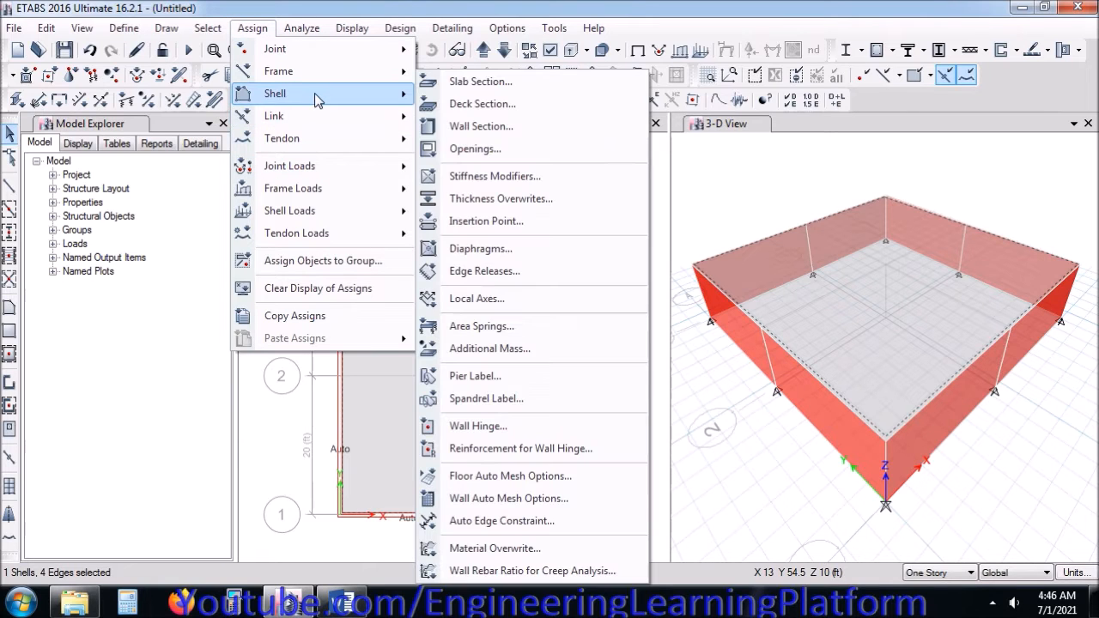
pyautogui.click(515, 478)
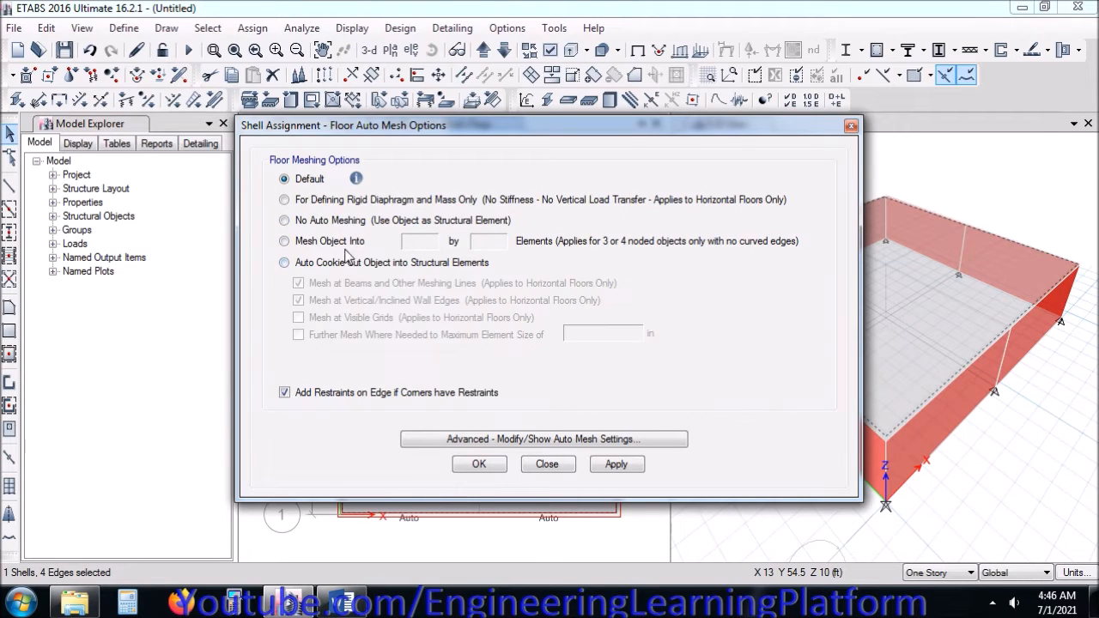
pyautogui.moveTo(355, 186)
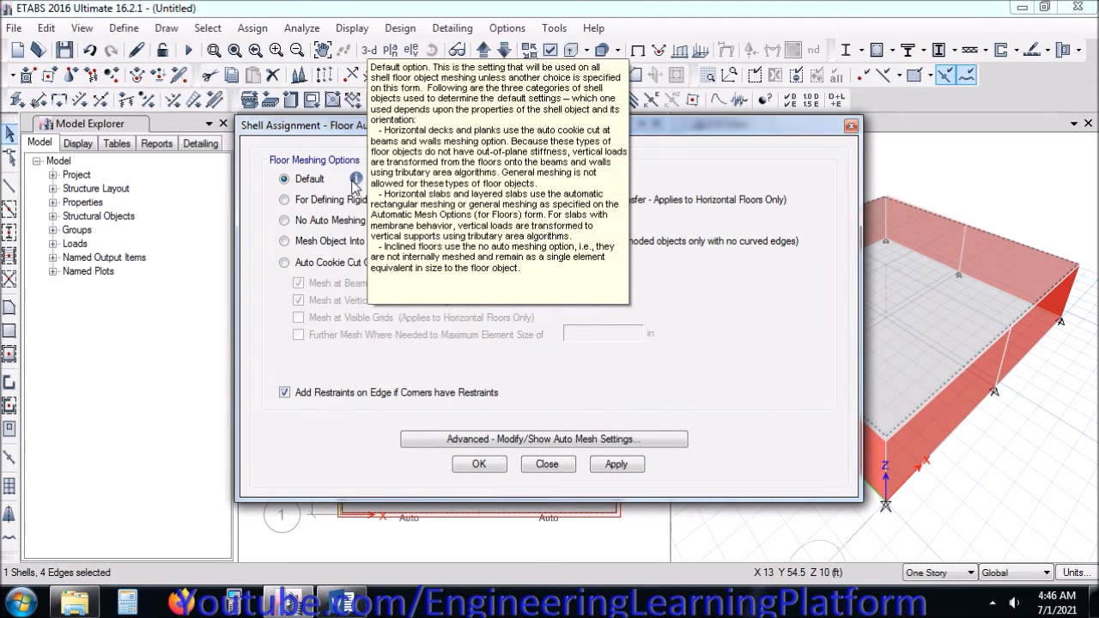
pyautogui.click(493, 468)
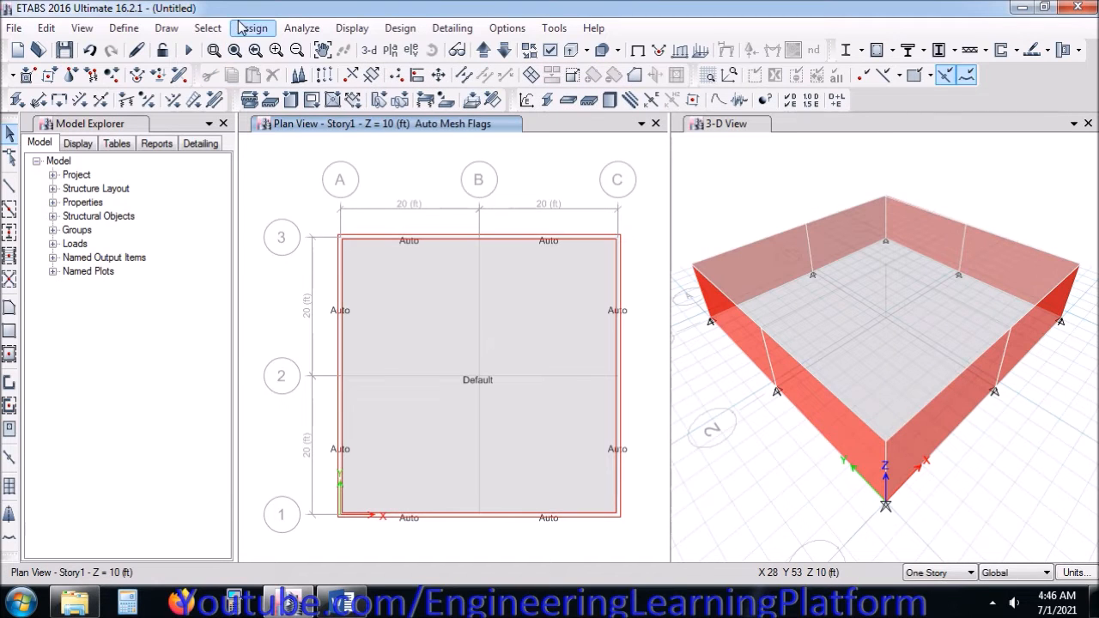
# Step: Set the approximate maximum mesh size to 2 ft in the automatic mesh settings for floors
pyautogui.click(301, 28)
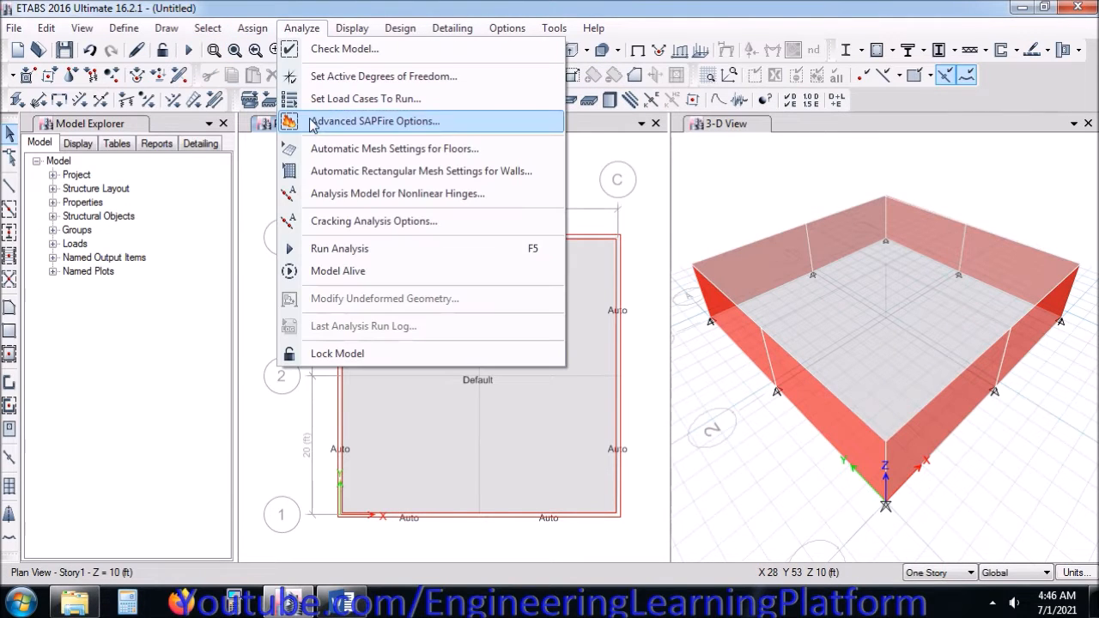
pyautogui.click(318, 152)
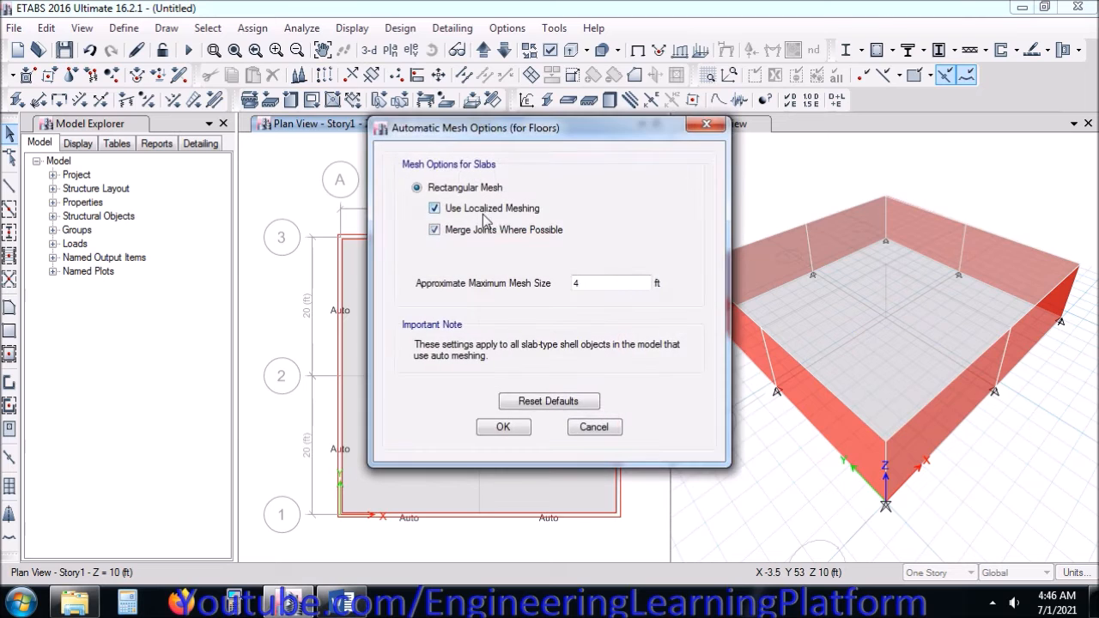
pyautogui.moveTo(597, 287); pyautogui.dragTo(571, 298)
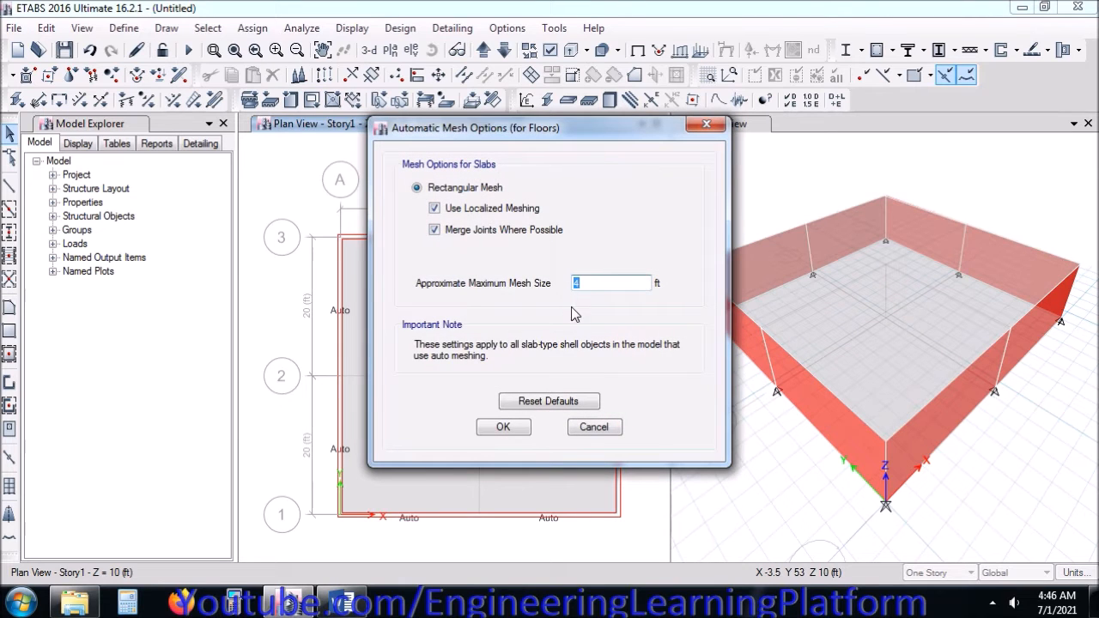
pyautogui.write('2')
pyautogui.click(505, 427)
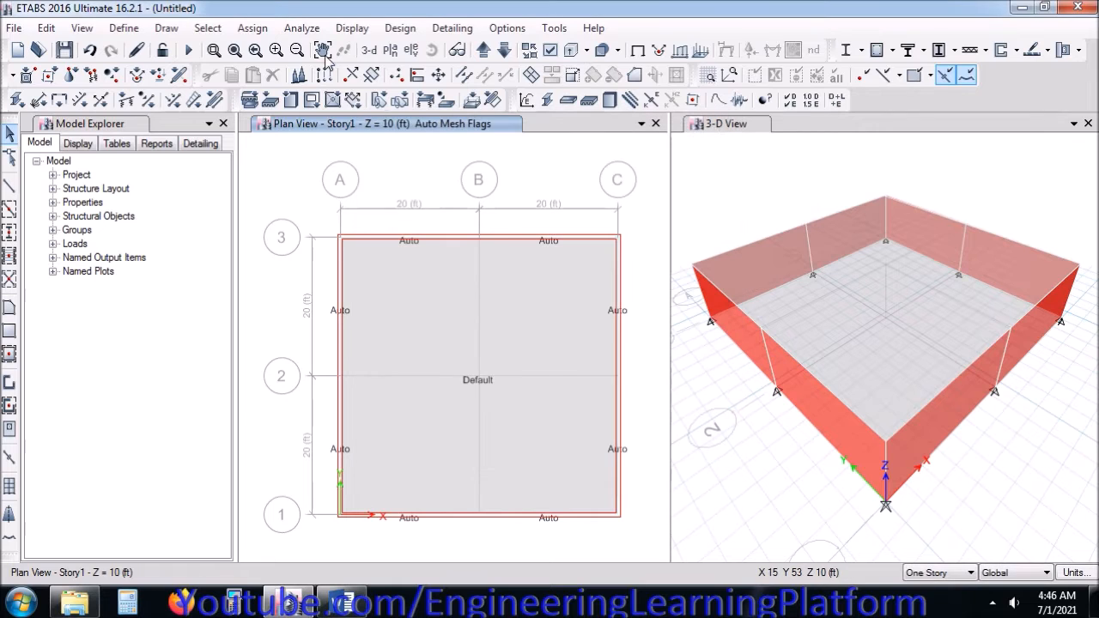
# Step: Set the approximate maximum mesh size in the automatic rectangular mesh settings for walls and accept them
pyautogui.click(254, 28)
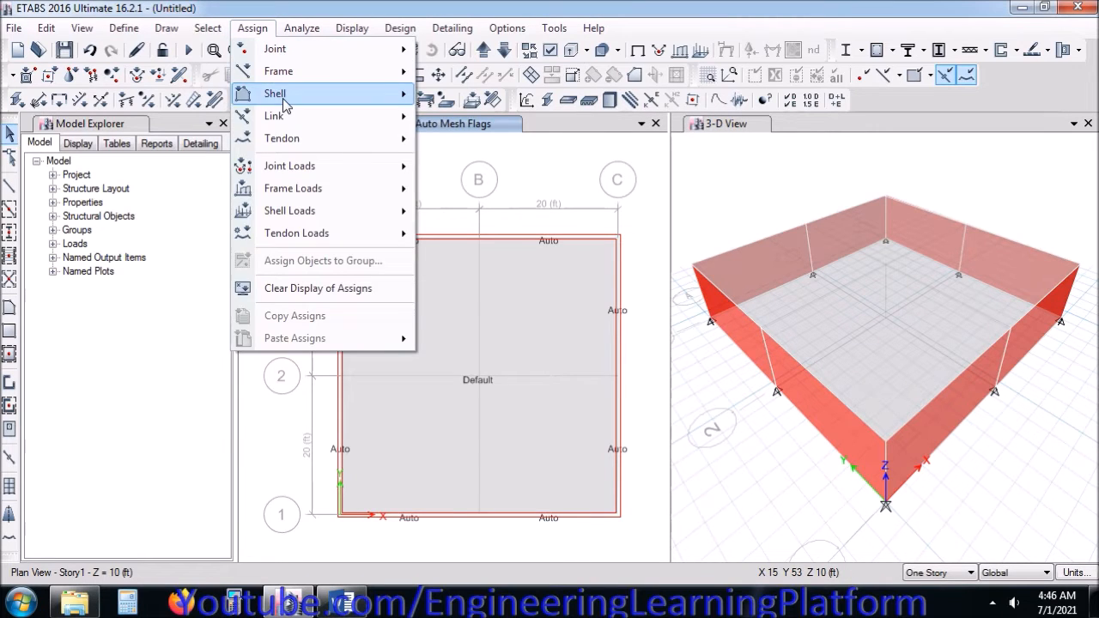
pyautogui.click(301, 30)
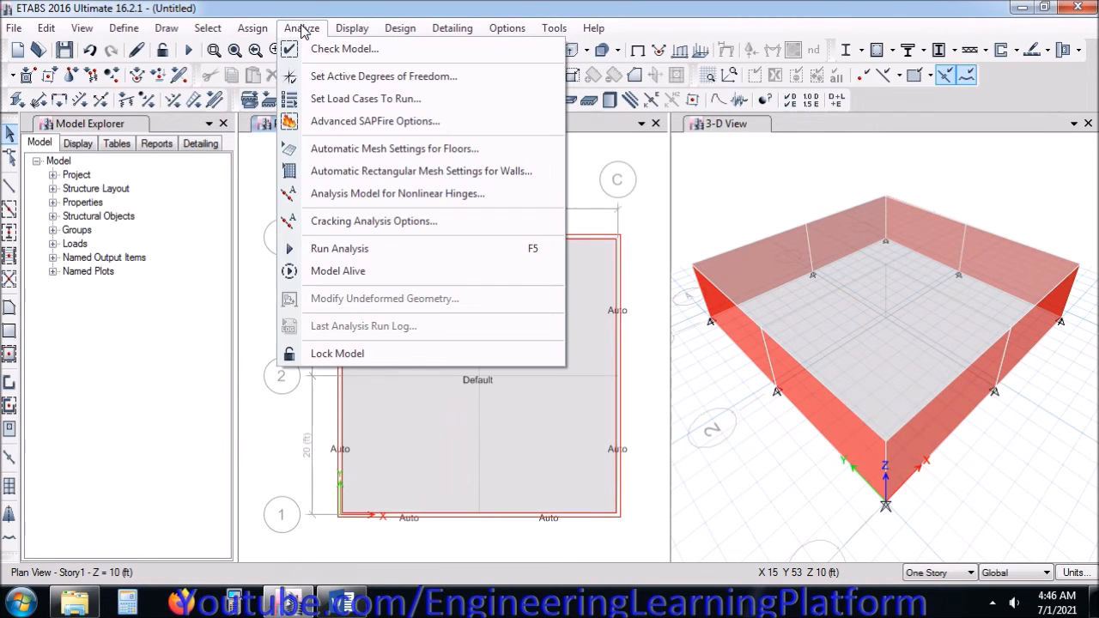
pyautogui.click(346, 176)
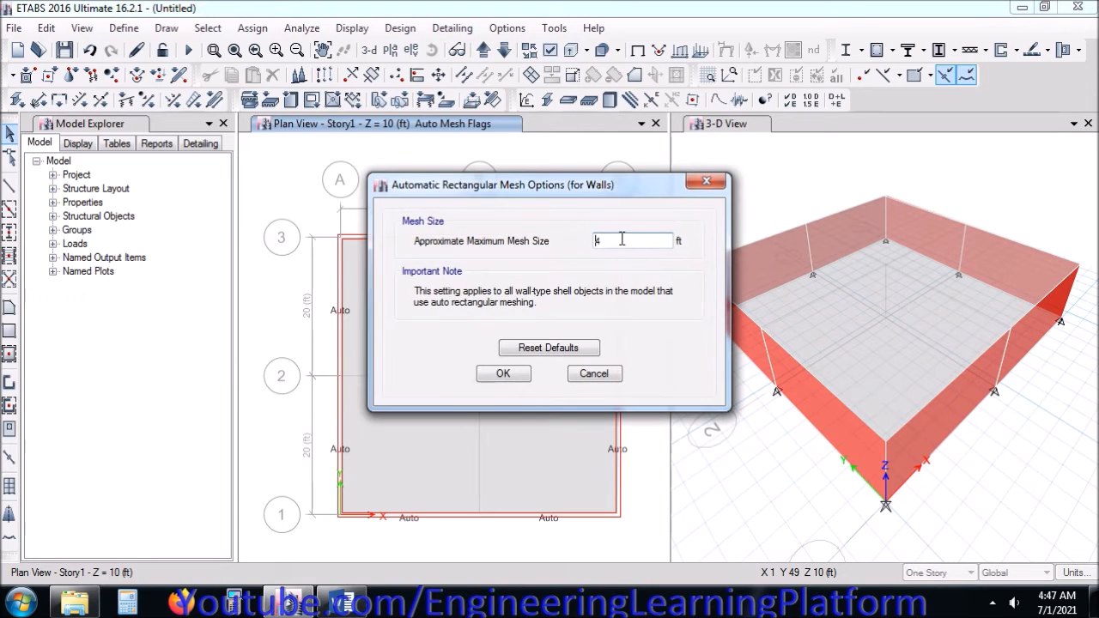
pyautogui.click(503, 375)
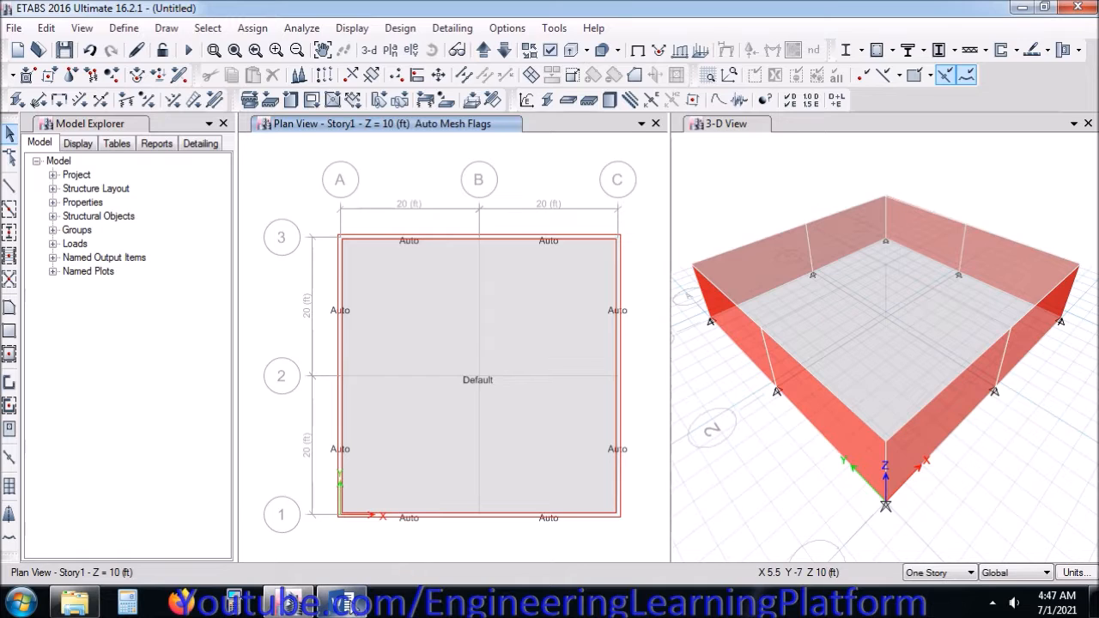
# Step: Check the gravity loading in the Word document and add a Super Dead load pattern named Finishes with self weight multiplier 0 in ETABS
pyautogui.click(344, 604)
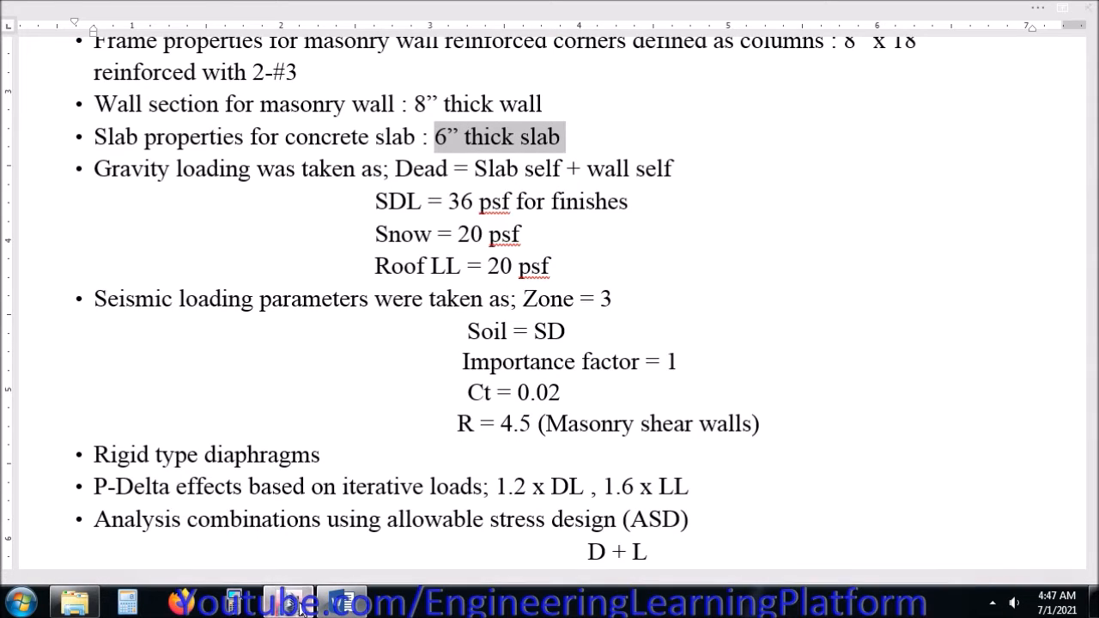
pyautogui.click(289, 604)
pyautogui.click(121, 28)
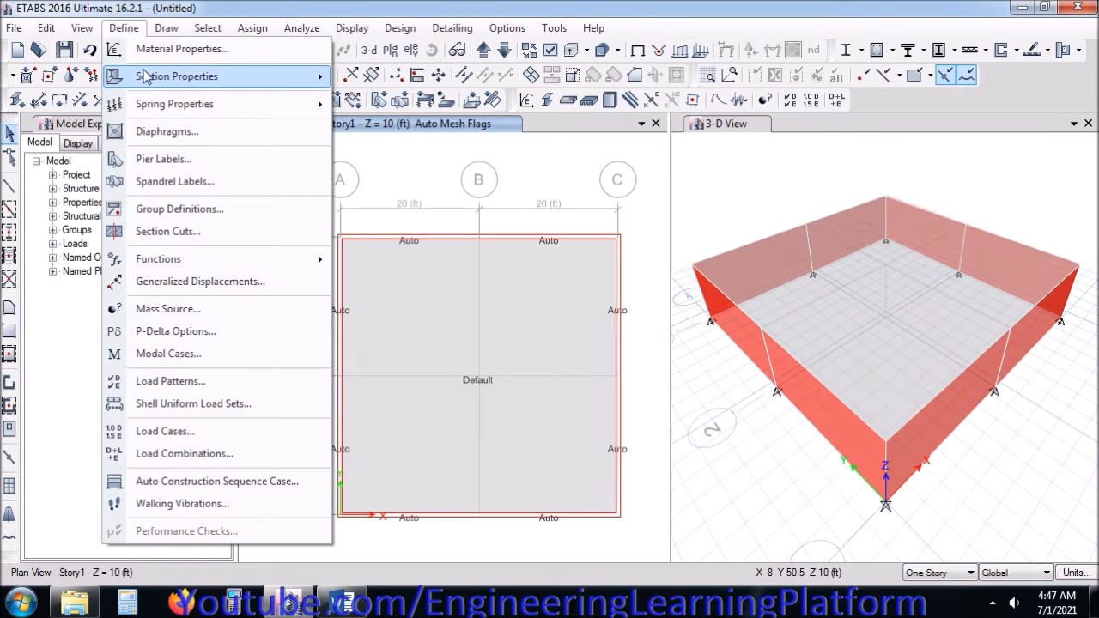
pyautogui.click(165, 383)
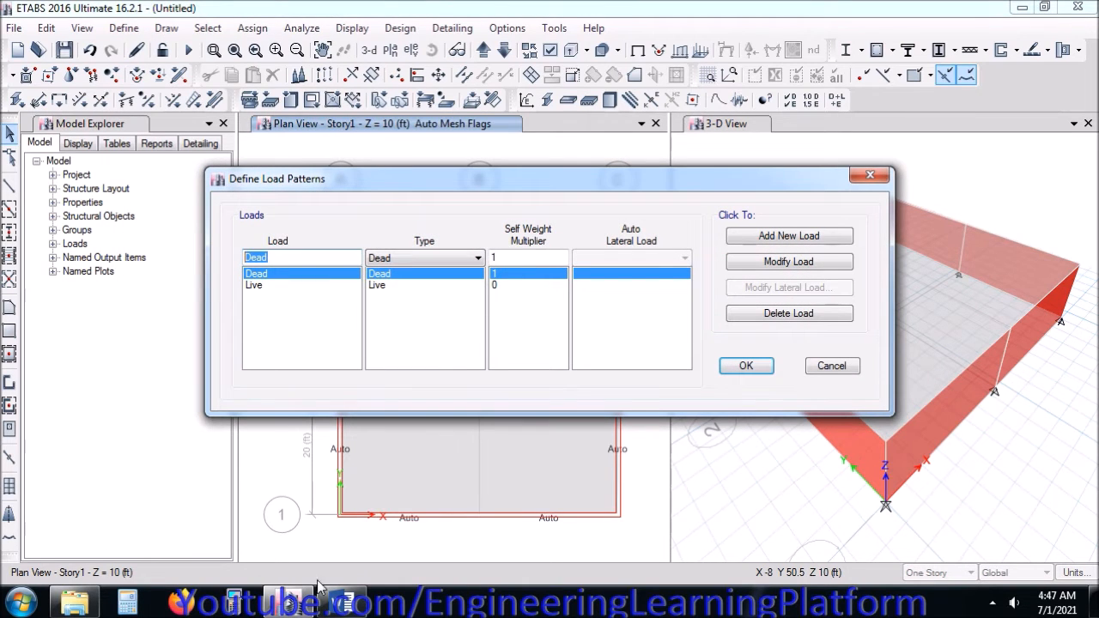
pyautogui.click(342, 601)
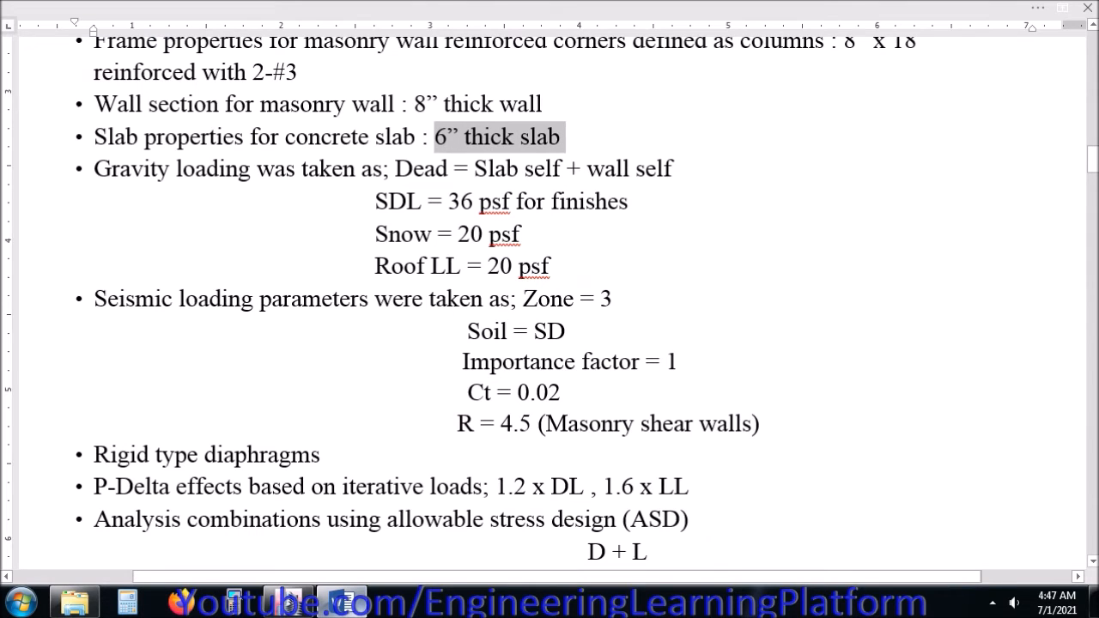
pyautogui.click(289, 601)
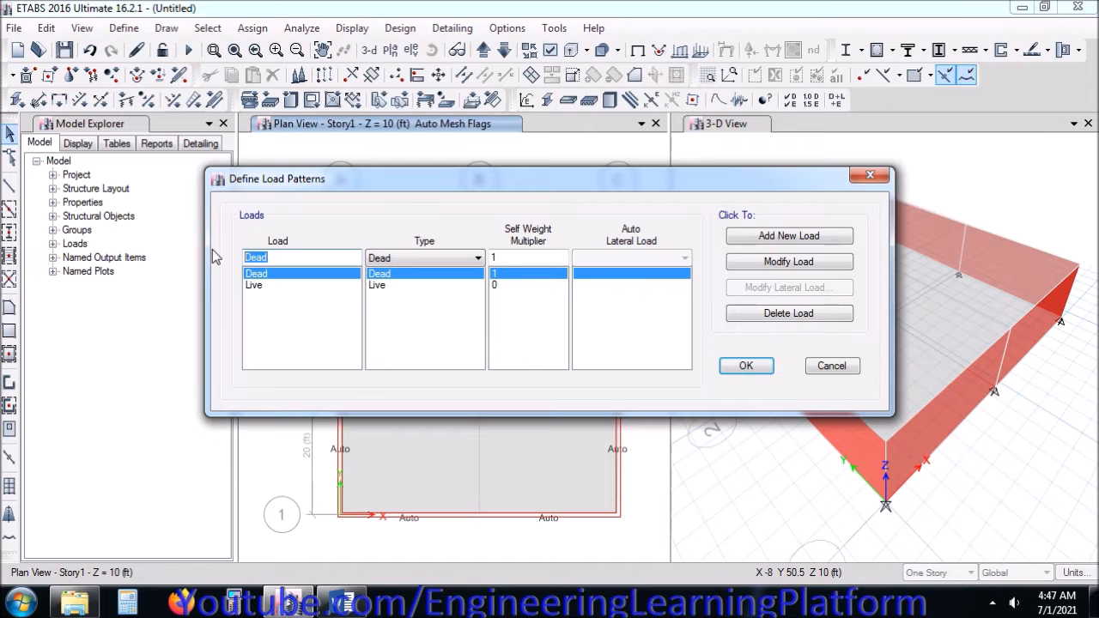
pyautogui.write('Fini')
pyautogui.click(392, 264)
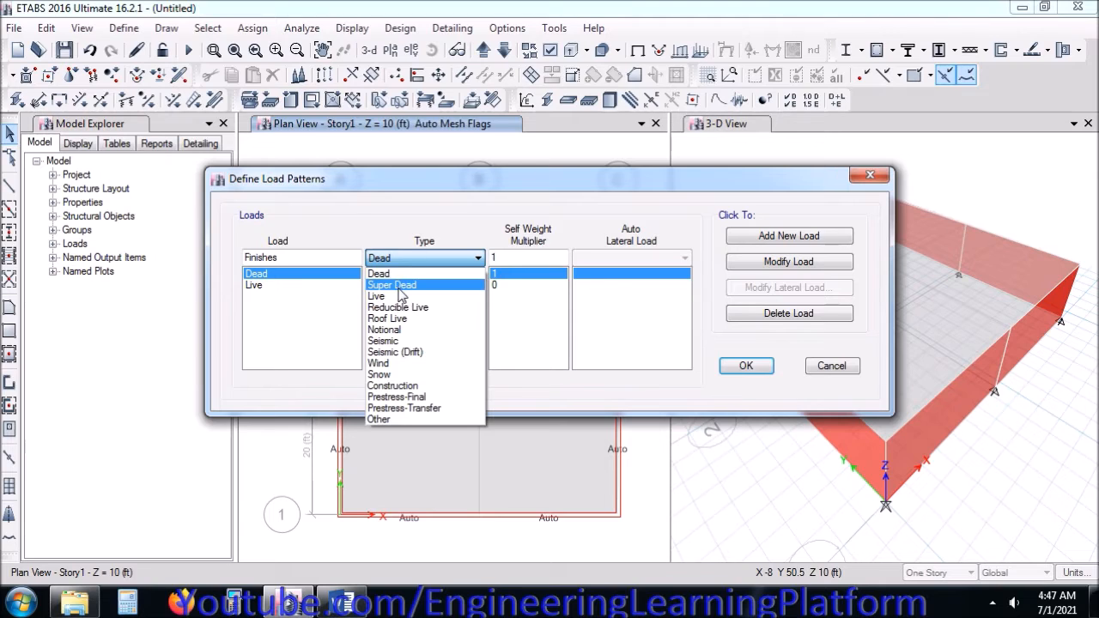
pyautogui.click(392, 284)
pyautogui.click(743, 238)
# Step: Add a load pattern named Snow of type Snow
pyautogui.moveTo(287, 258); pyautogui.dragTo(197, 248)
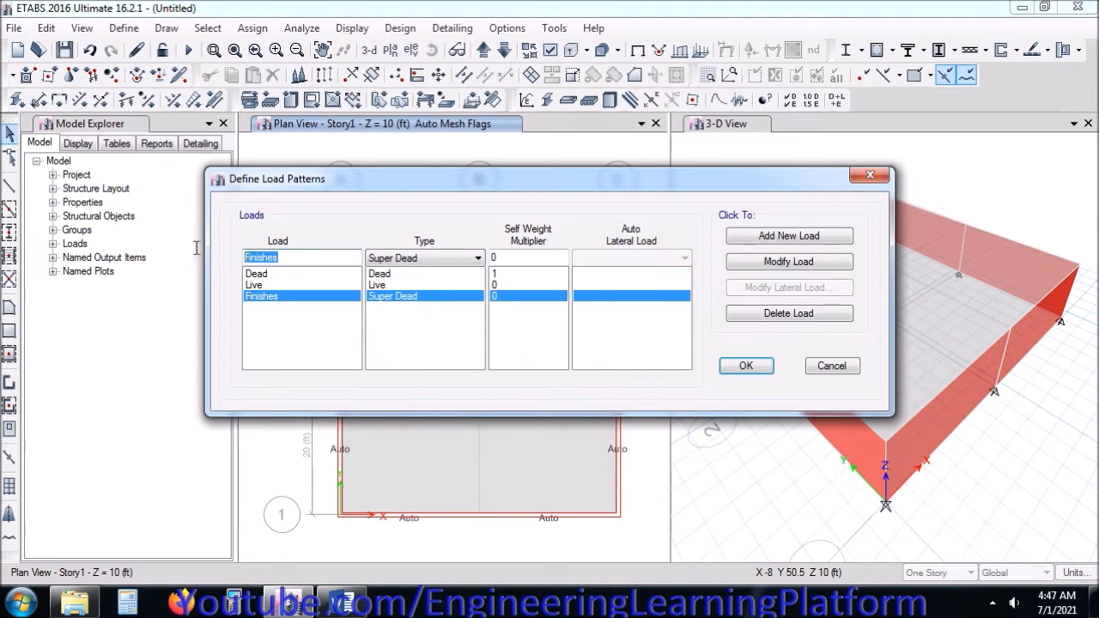
pyautogui.write('Snow')
pyautogui.click(395, 258)
pyautogui.press('s')
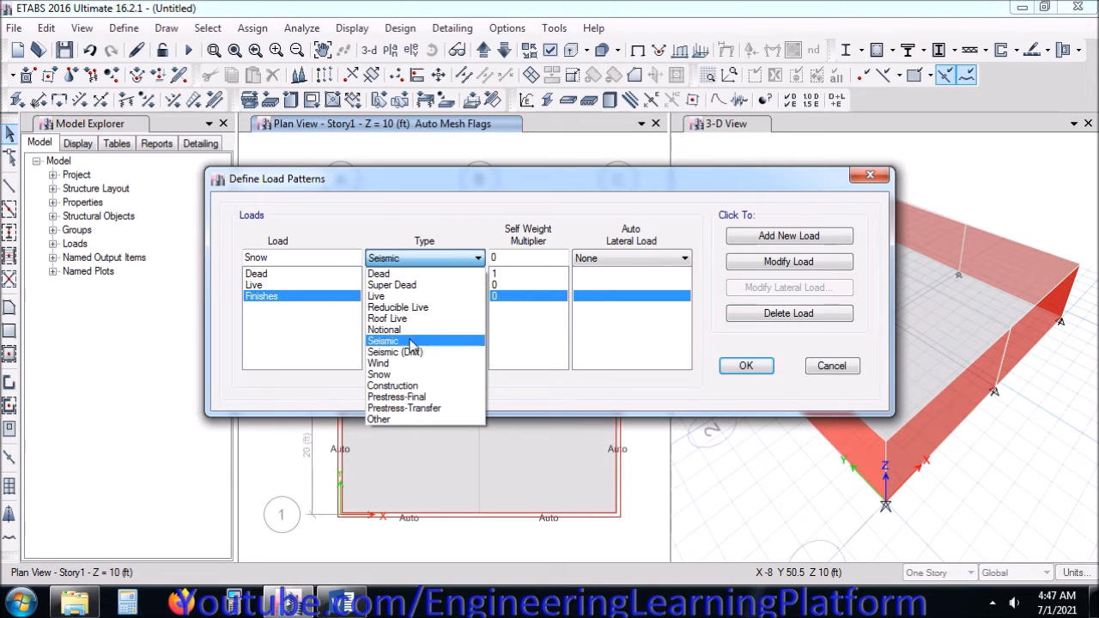
pyautogui.click(412, 375)
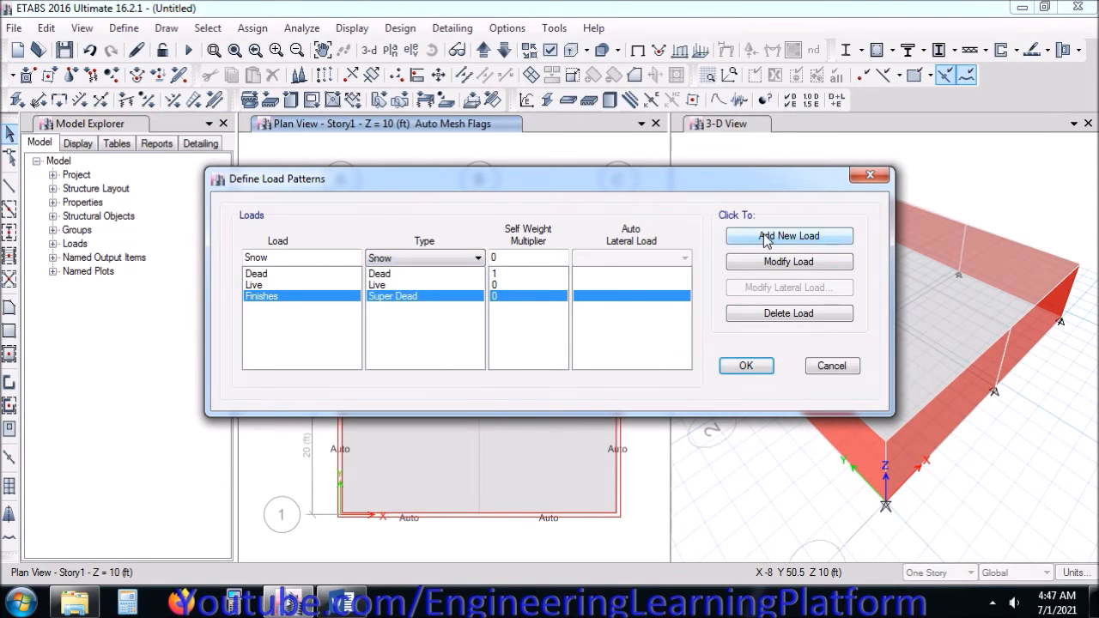
pyautogui.click(767, 240)
# Step: Add a Seismic load pattern named EX with UBC 97 as its auto lateral load
pyautogui.doubleClick(275, 258)
pyautogui.write('EX')
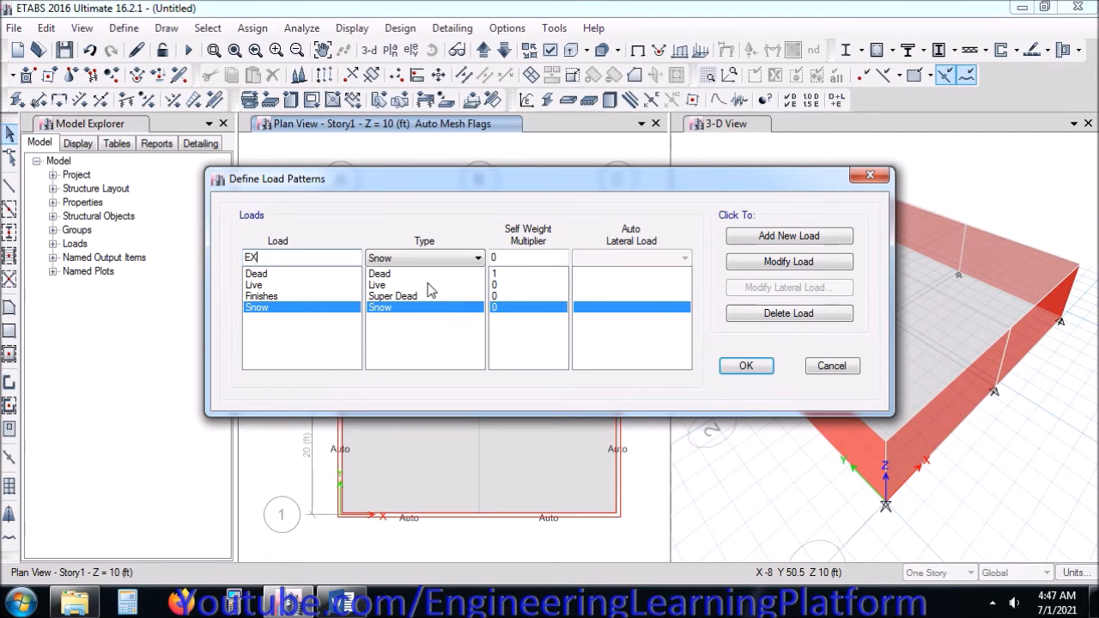
pyautogui.click(455, 258)
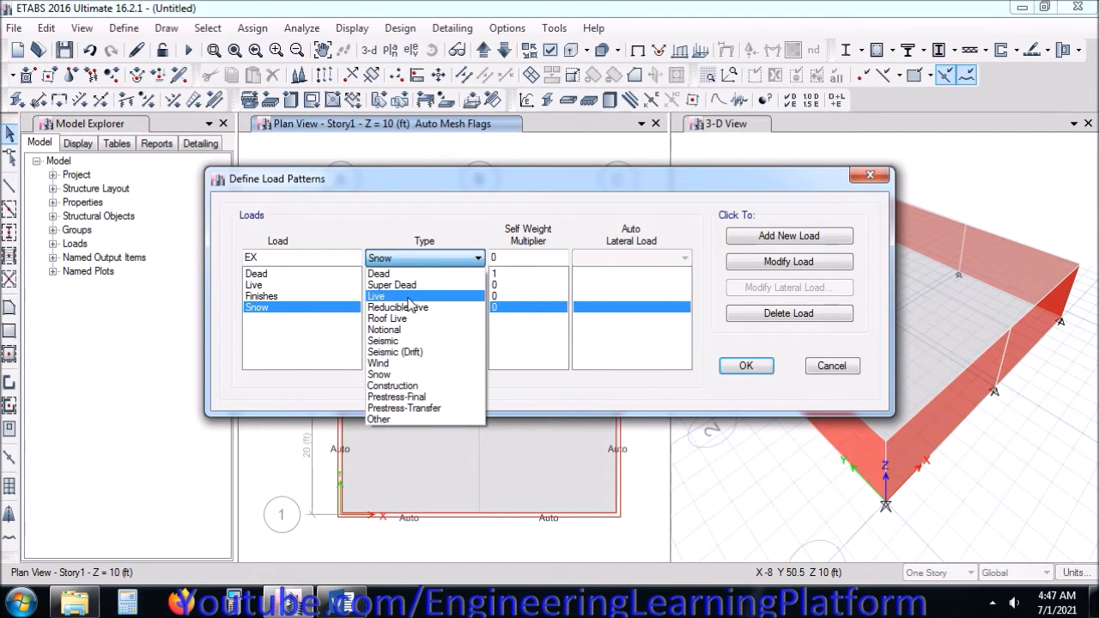
pyautogui.click(412, 342)
pyautogui.click(617, 260)
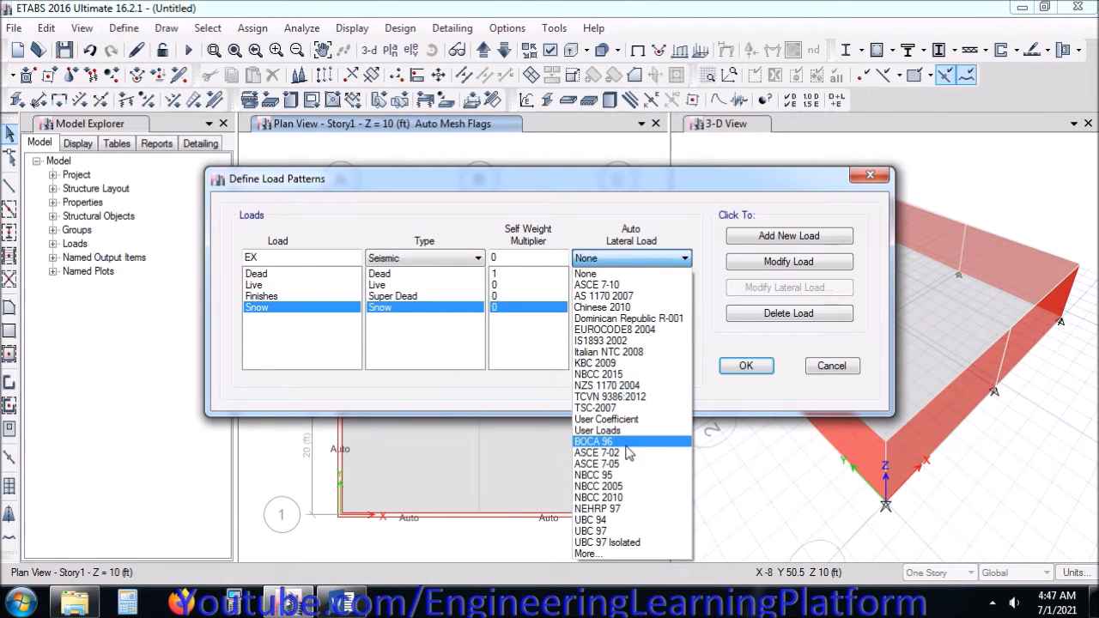
pyautogui.click(614, 530)
pyautogui.click(775, 243)
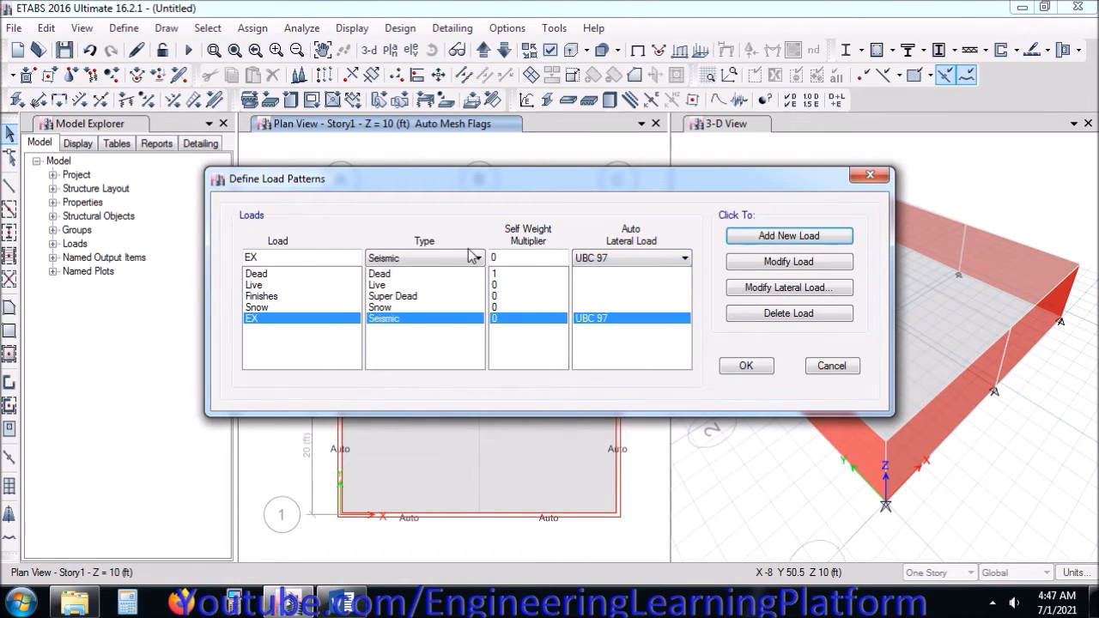
# Step: Add a second Seismic load pattern named EY with the UBC 97 auto lateral load
pyautogui.doubleClick(295, 258)
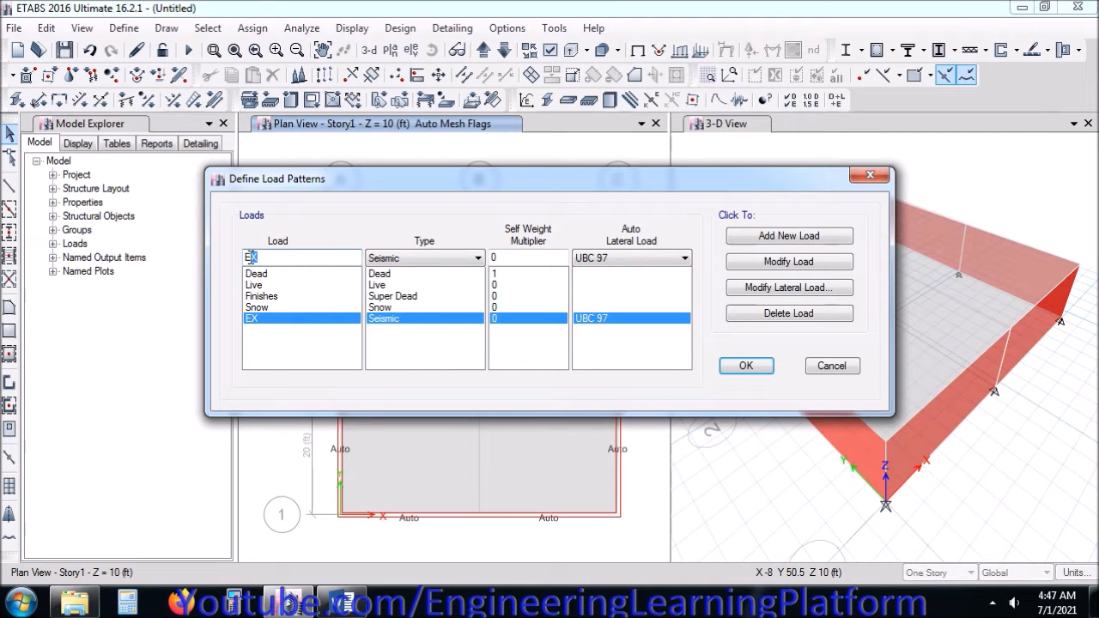
pyautogui.click(771, 235)
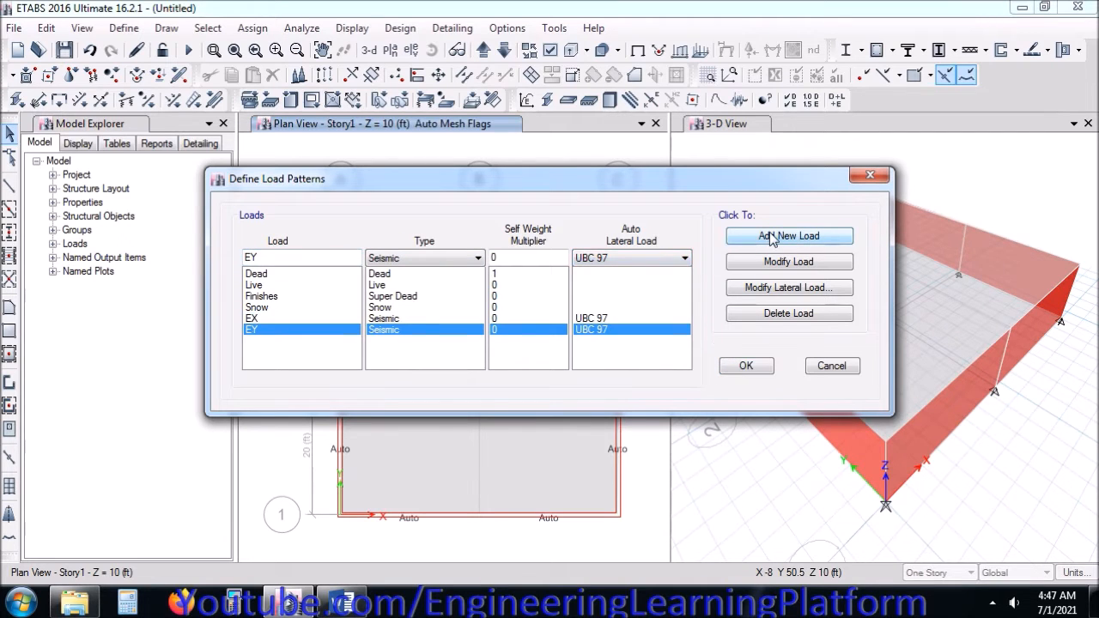
pyautogui.click(331, 274)
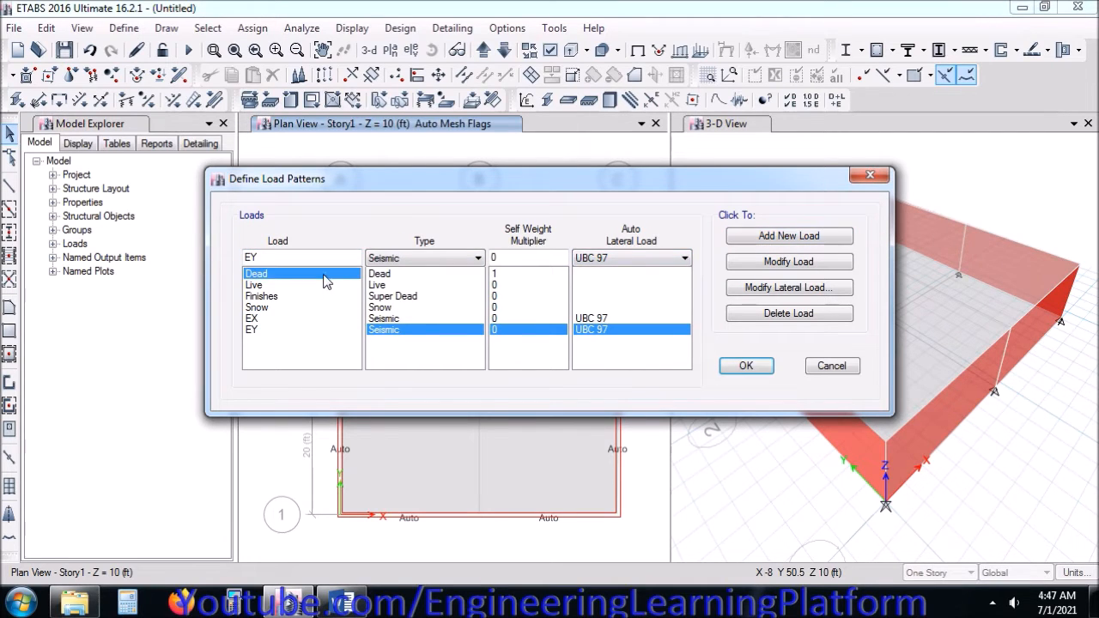
# Step: Open the lateral load settings of EX and keep only the X direction and its plus and minus eccentricity cases
pyautogui.click(606, 319)
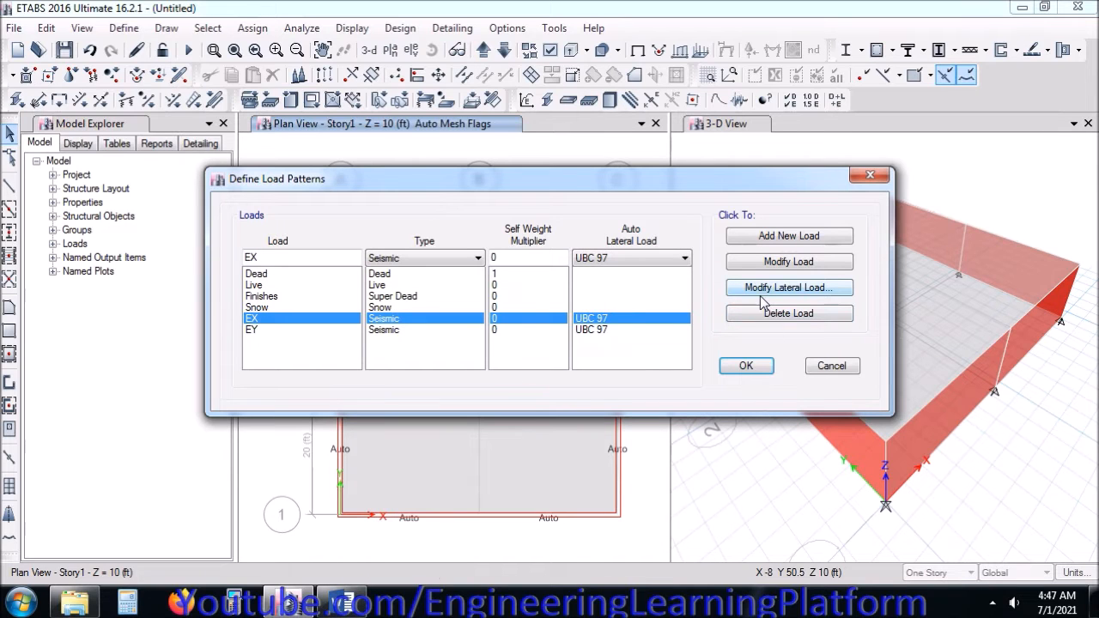
pyautogui.click(763, 290)
pyautogui.click(448, 131)
pyautogui.click(450, 147)
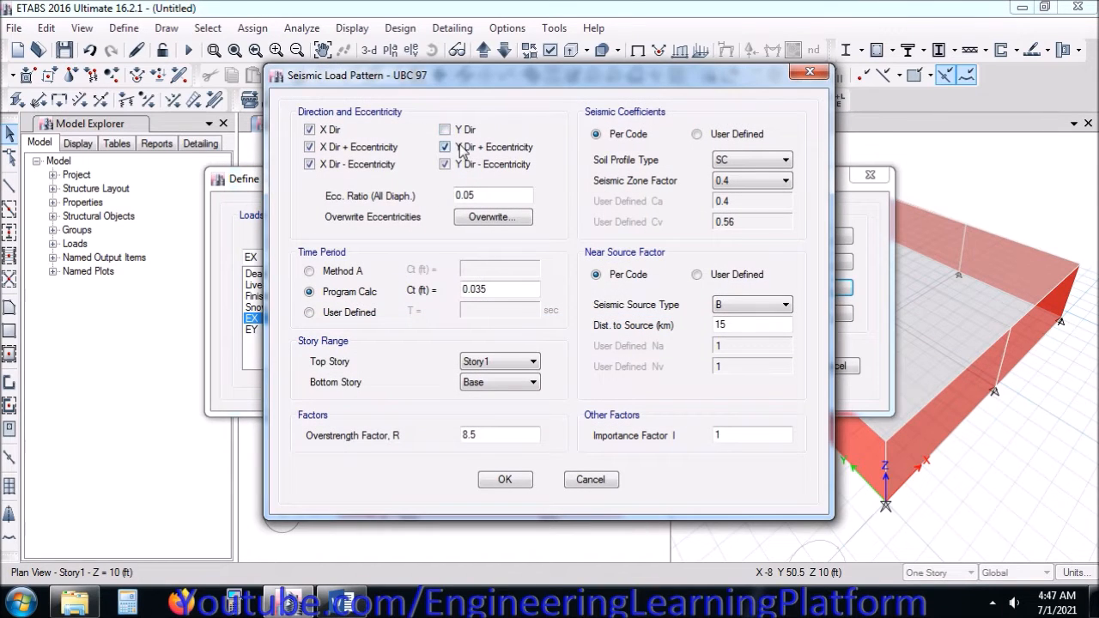
# Step: Set the EX soil profile type to SD and the seismic zone factor to 0.3
pyautogui.click(771, 159)
pyautogui.click(733, 210)
pyautogui.click(743, 189)
pyautogui.click(737, 230)
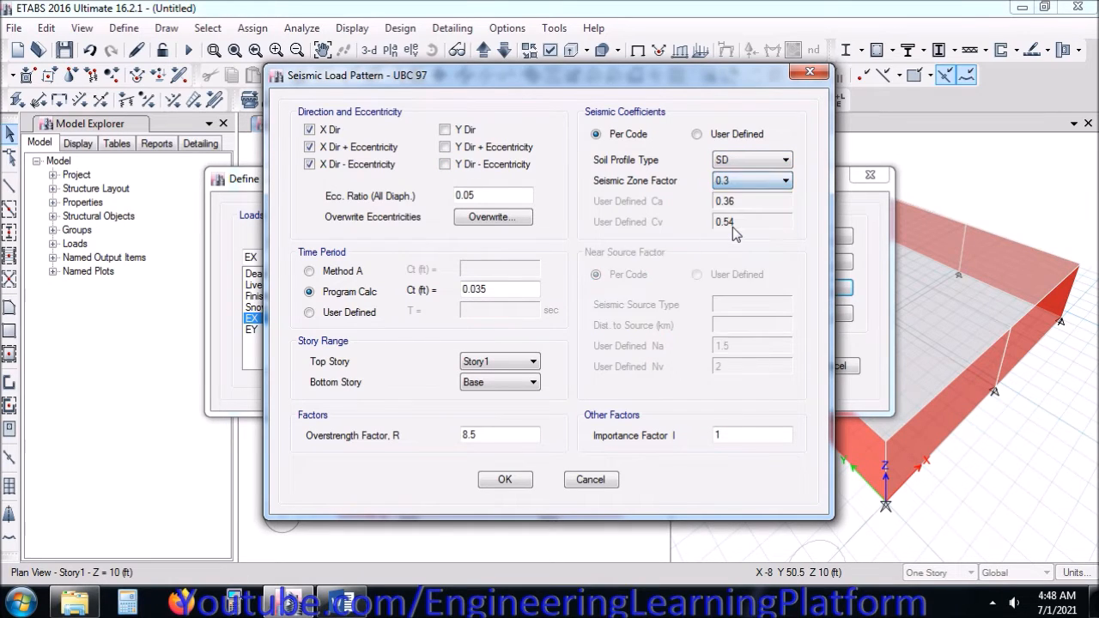
# Step: Look up Ct and R in the Word document and set Ct for the EX program-calculated period to 0.02
pyautogui.doubleClick(474, 291)
pyautogui.press('BackSpace')
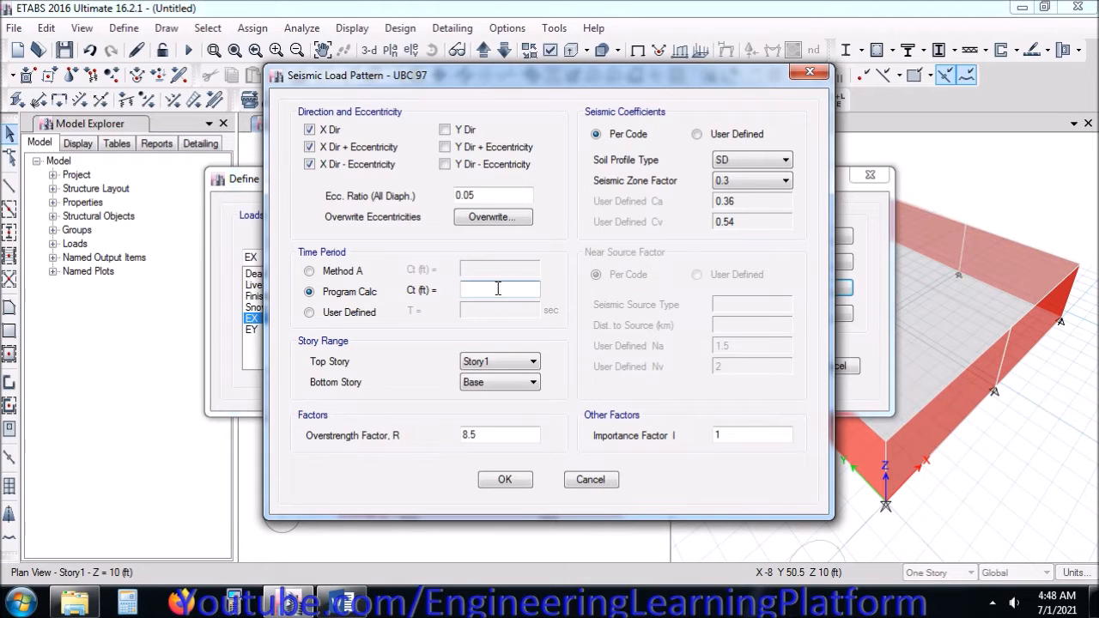
pyautogui.click(342, 603)
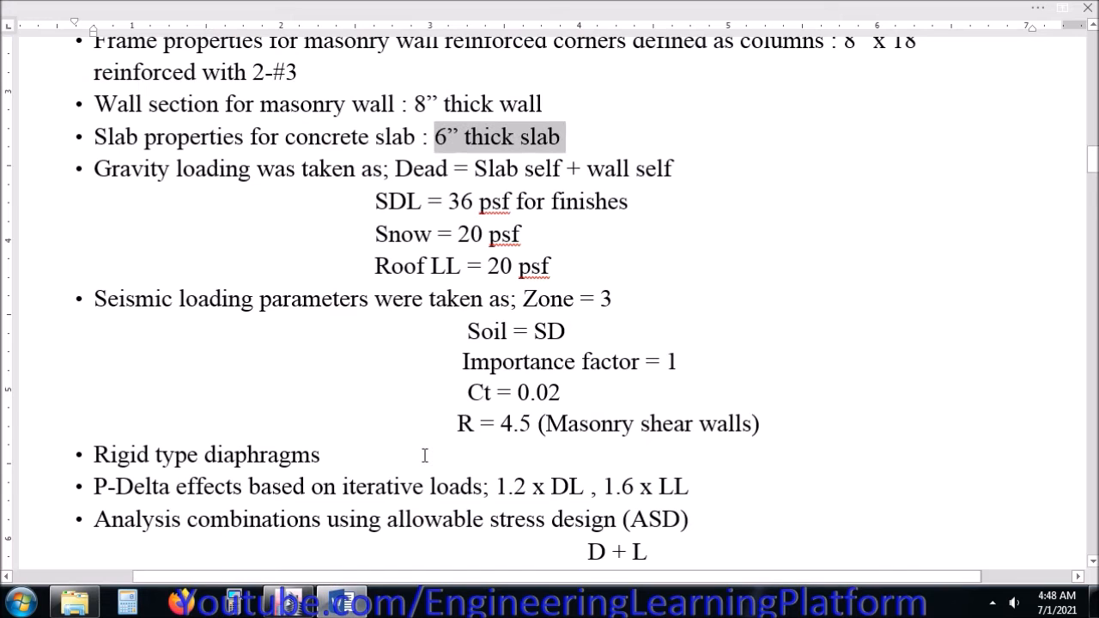
pyautogui.moveTo(450, 429); pyautogui.dragTo(692, 442)
pyautogui.moveTo(577, 393); pyautogui.dragTo(467, 393)
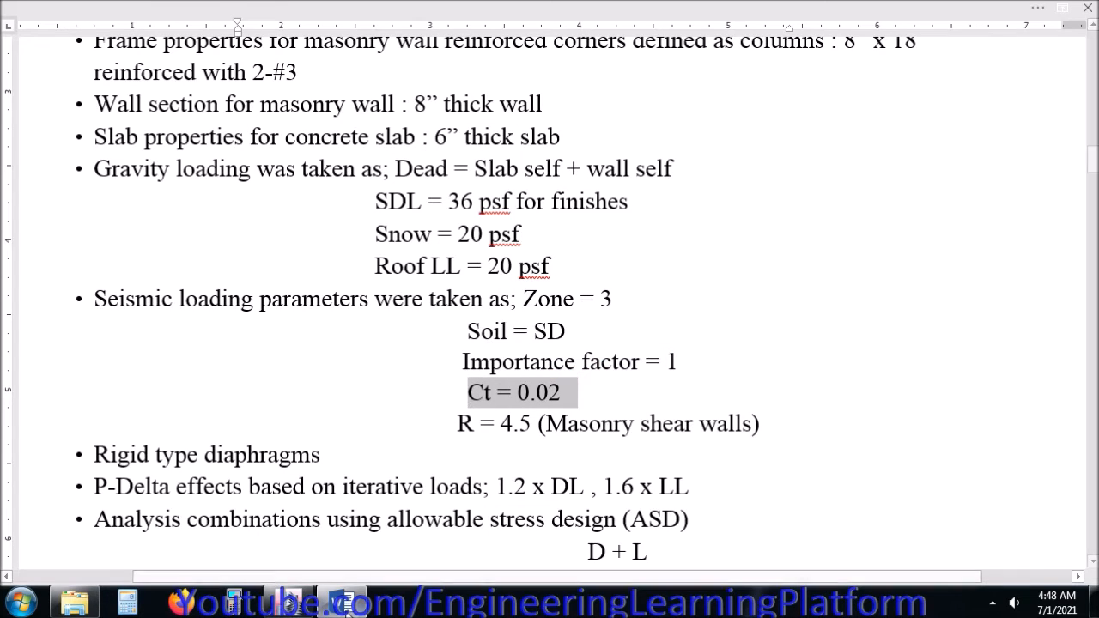
pyautogui.click(289, 603)
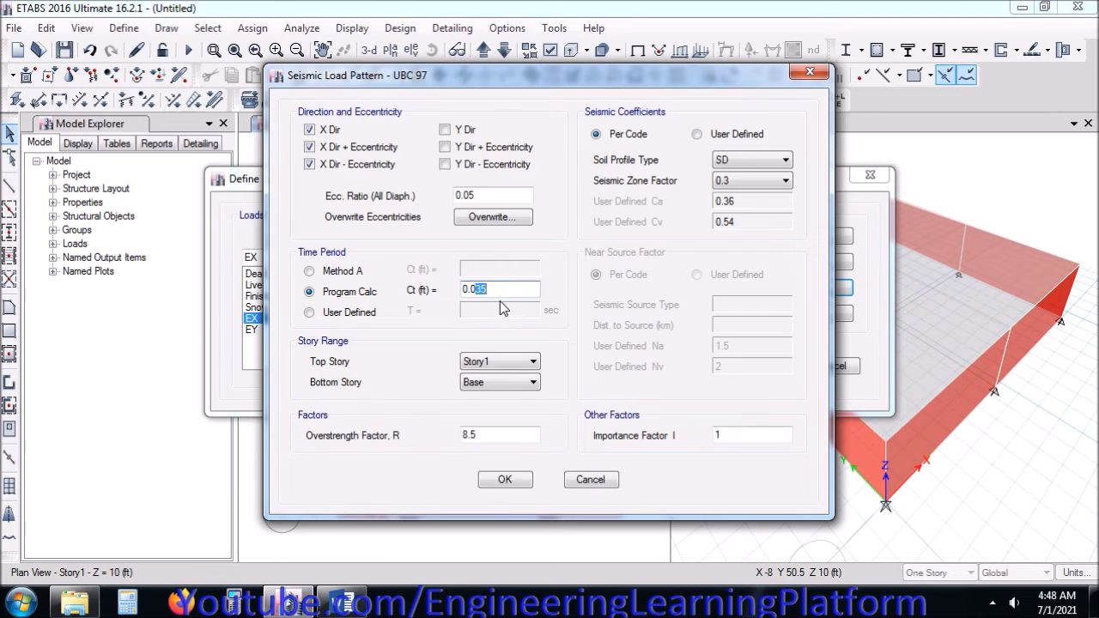
pyautogui.write('2')
# Step: Set the EX overstrength factor R to 4.5, recheck the seismic parameters in the Word document, and accept the EX settings
pyautogui.moveTo(478, 435); pyautogui.dragTo(465, 441)
pyautogui.write('4')
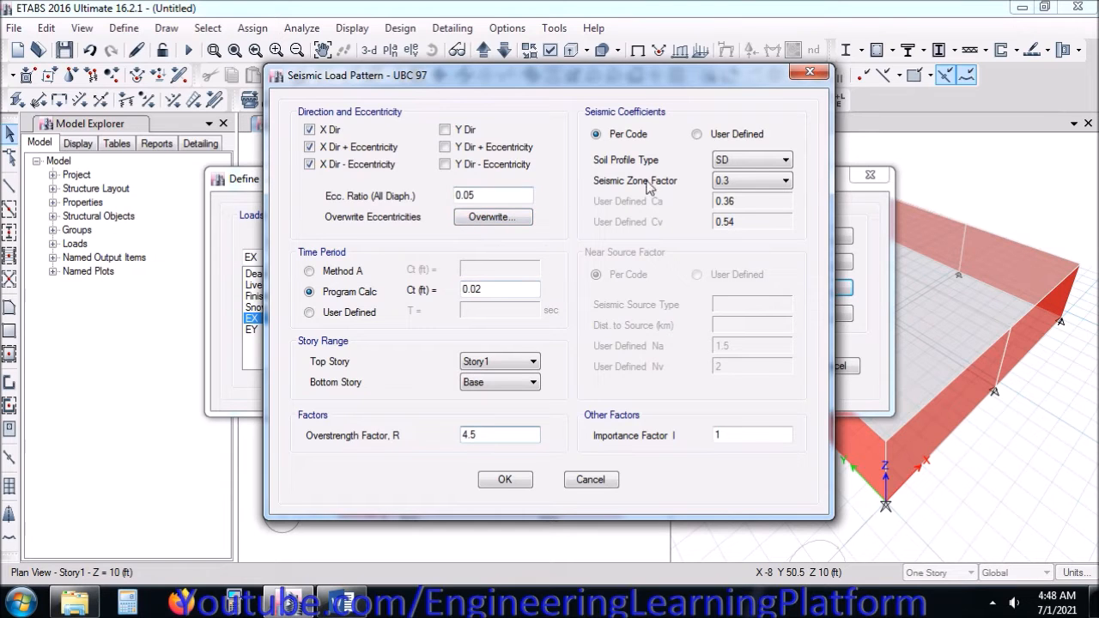
pyautogui.click(342, 603)
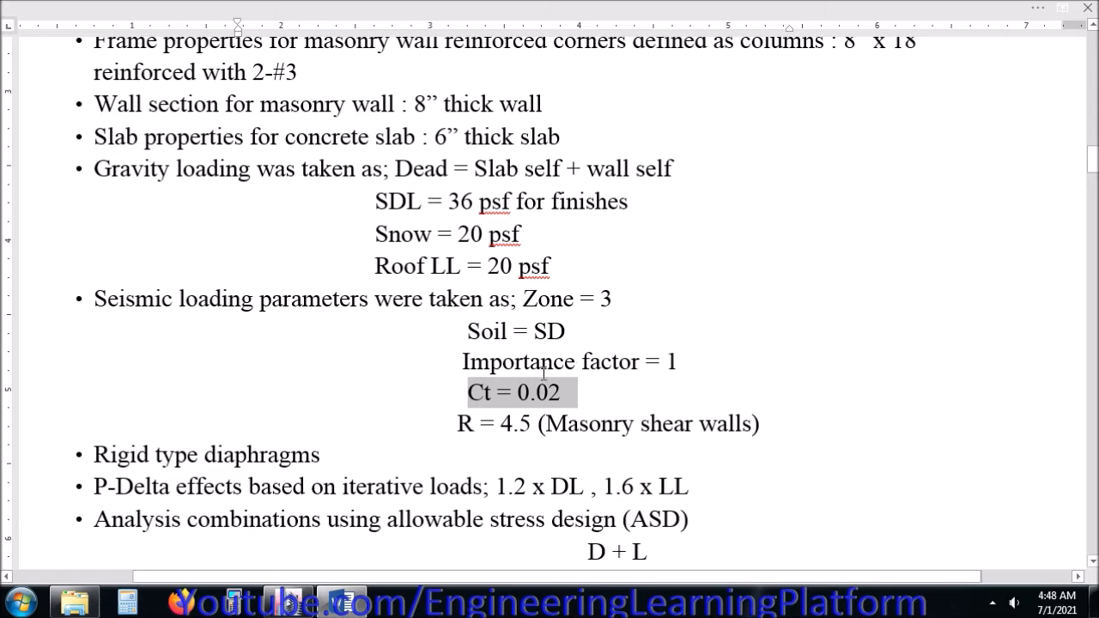
pyautogui.click(289, 603)
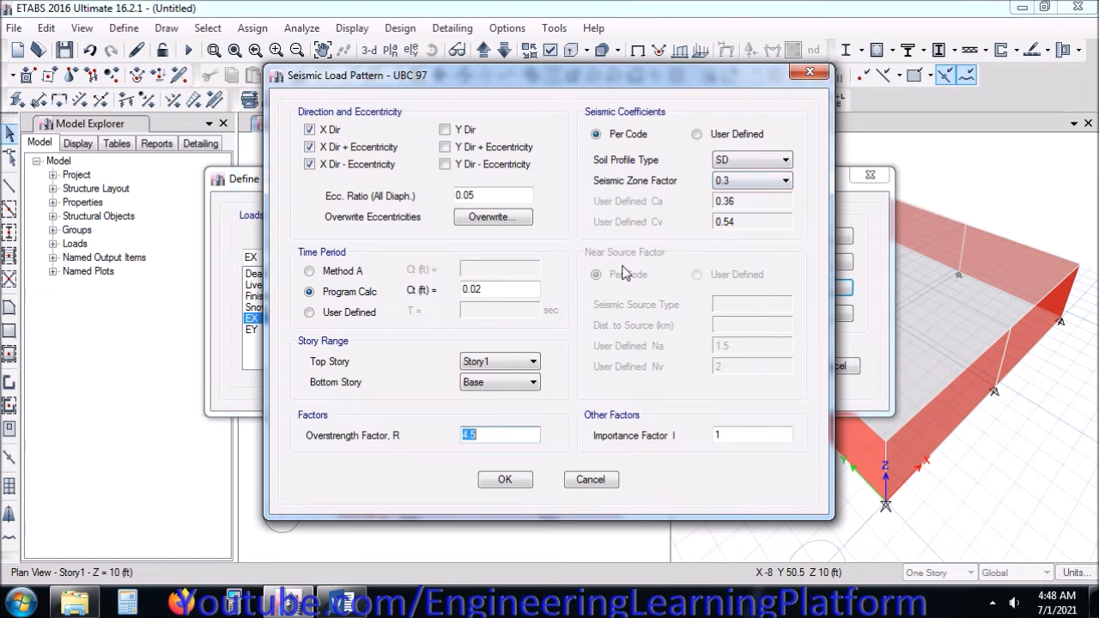
pyautogui.click(503, 481)
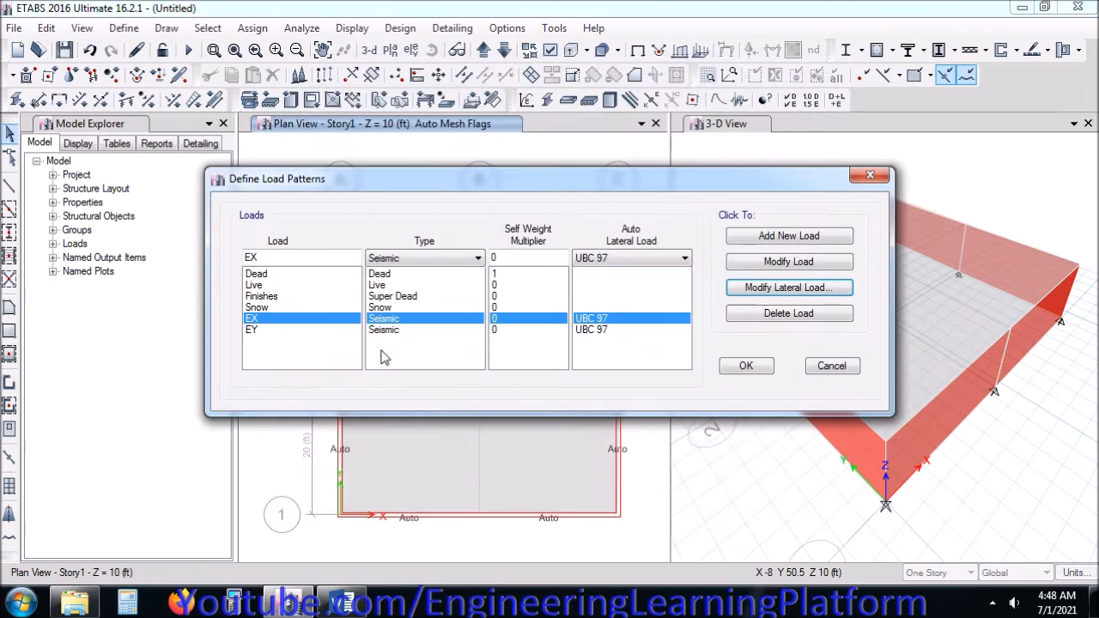
# Step: Limit the EY seismic load pattern to the Y direction with both eccentricities by clearing the three X options, and set Ct to 0.02 ft
pyautogui.click(394, 332)
pyautogui.click(777, 292)
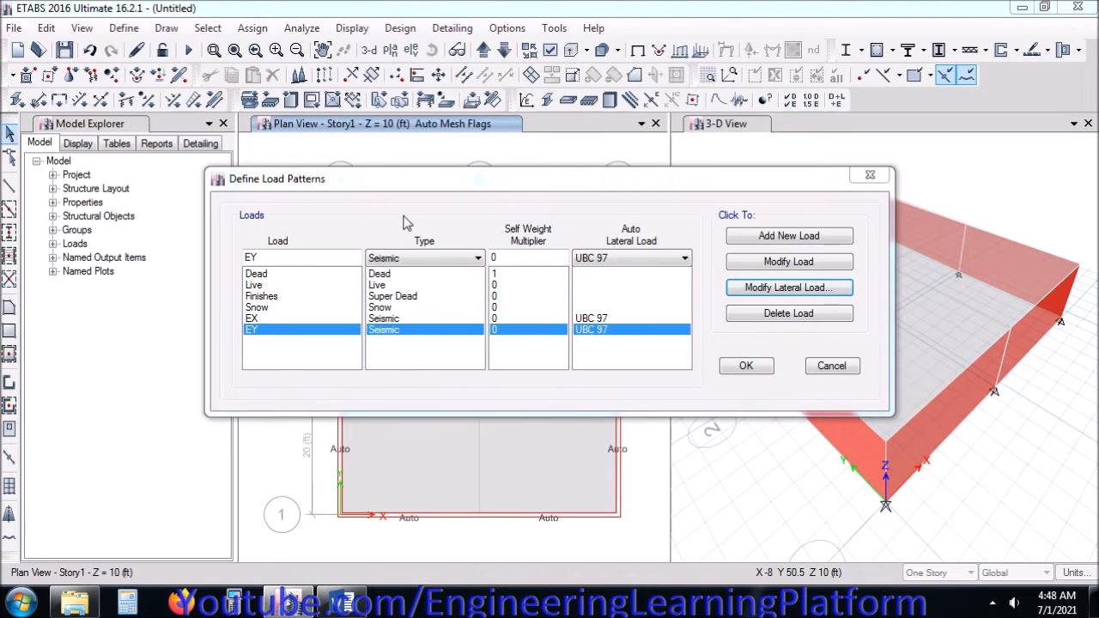
pyautogui.click(332, 130)
pyautogui.click(330, 146)
pyautogui.click(334, 165)
pyautogui.moveTo(475, 290); pyautogui.dragTo(513, 293)
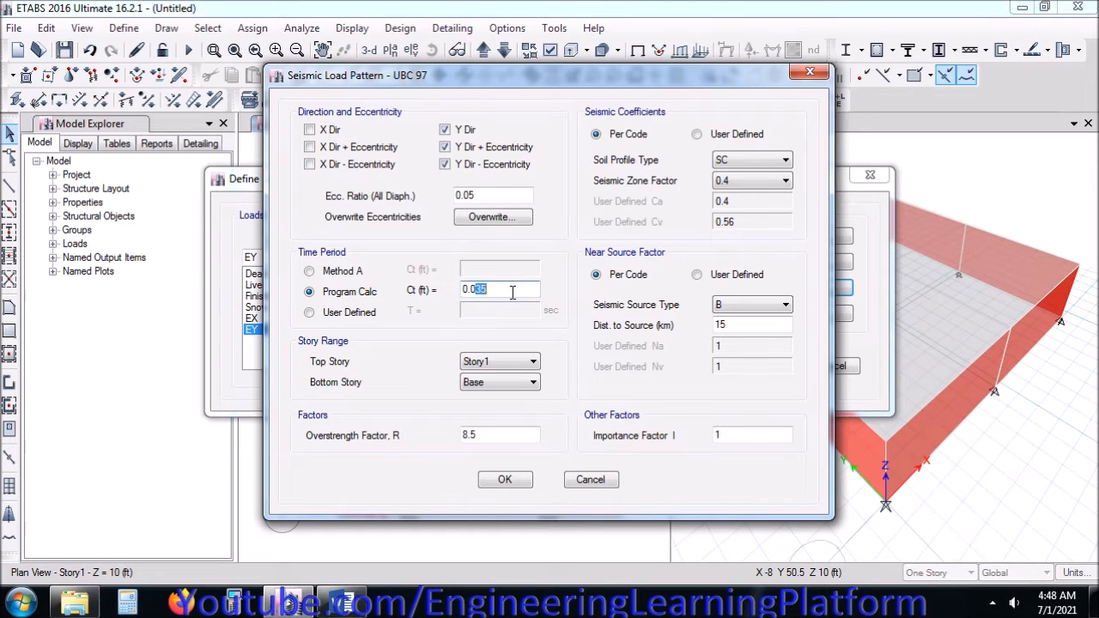
# Step: Set EY's soil profile type to SD, seismic zone factor to 0.3 and overstrength factor R to 4.5, and accept the load patterns
pyautogui.click(744, 163)
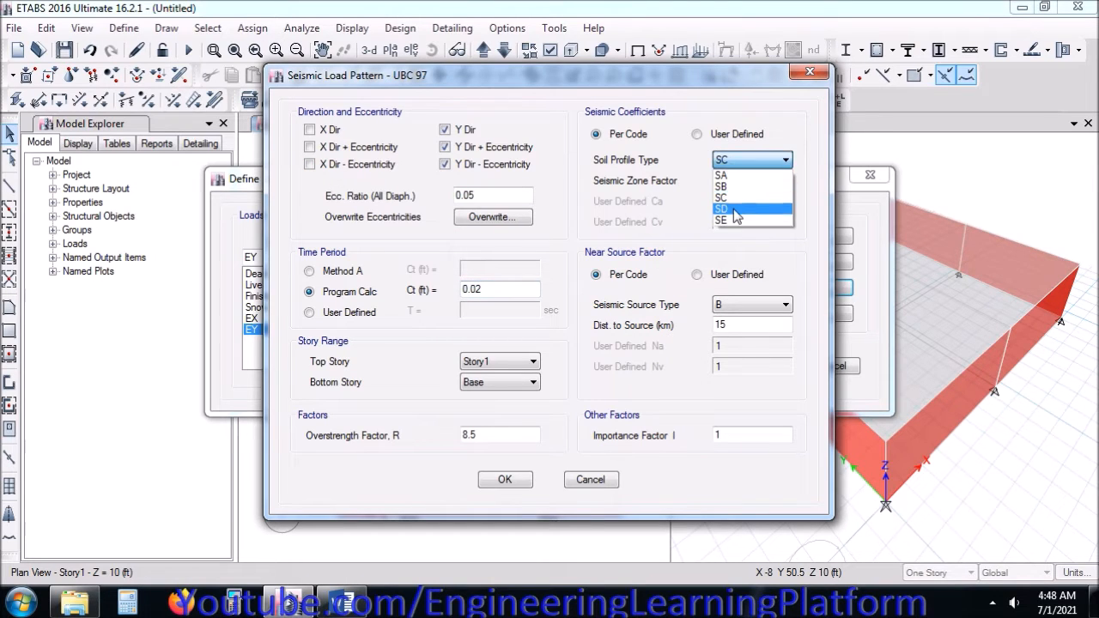
pyautogui.click(736, 206)
pyautogui.click(750, 182)
pyautogui.click(739, 225)
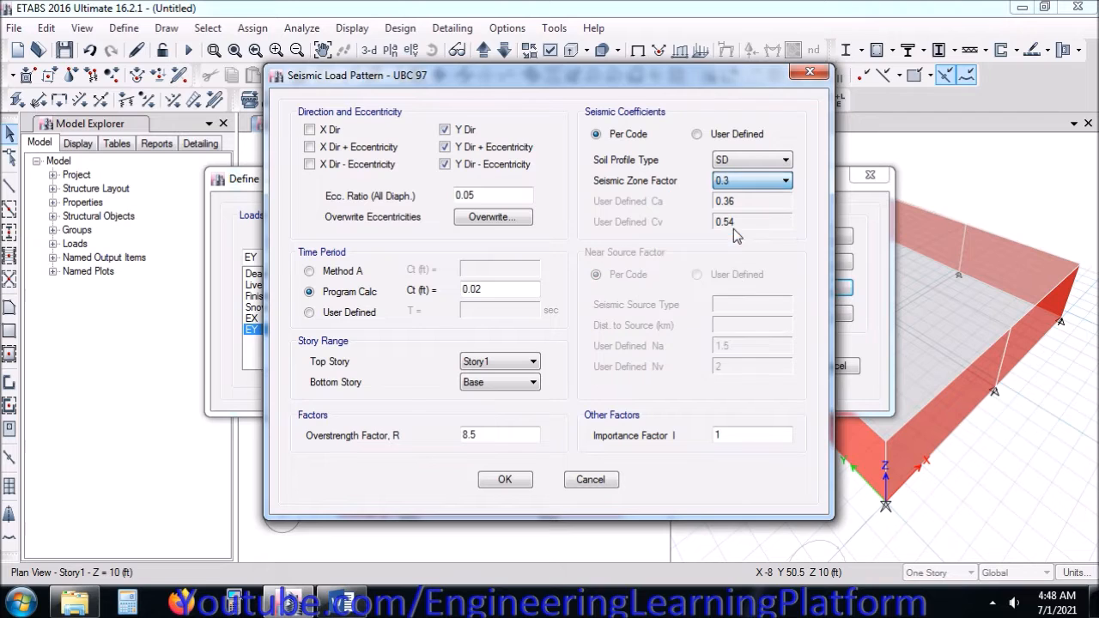
pyautogui.moveTo(483, 433); pyautogui.dragTo(458, 439)
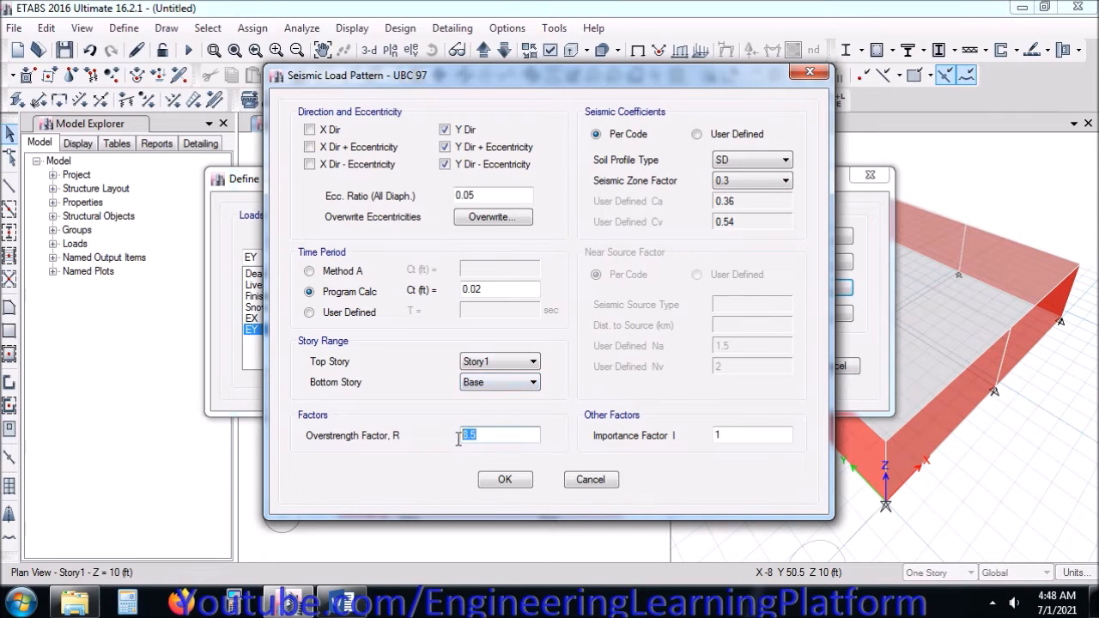
pyautogui.write('4.5')
pyautogui.click(505, 481)
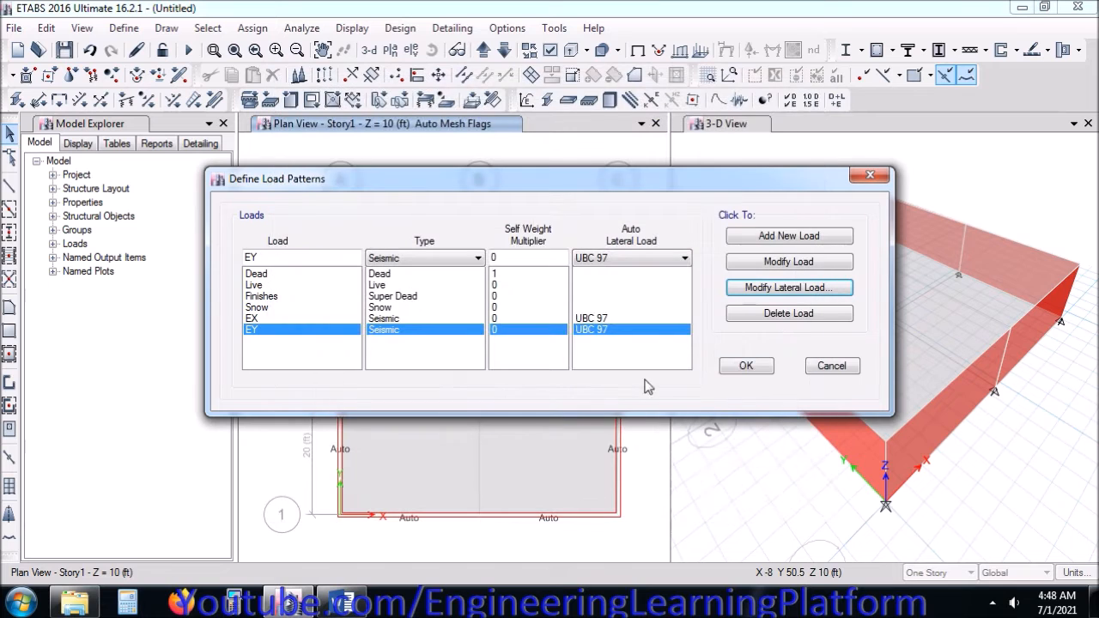
pyautogui.click(744, 366)
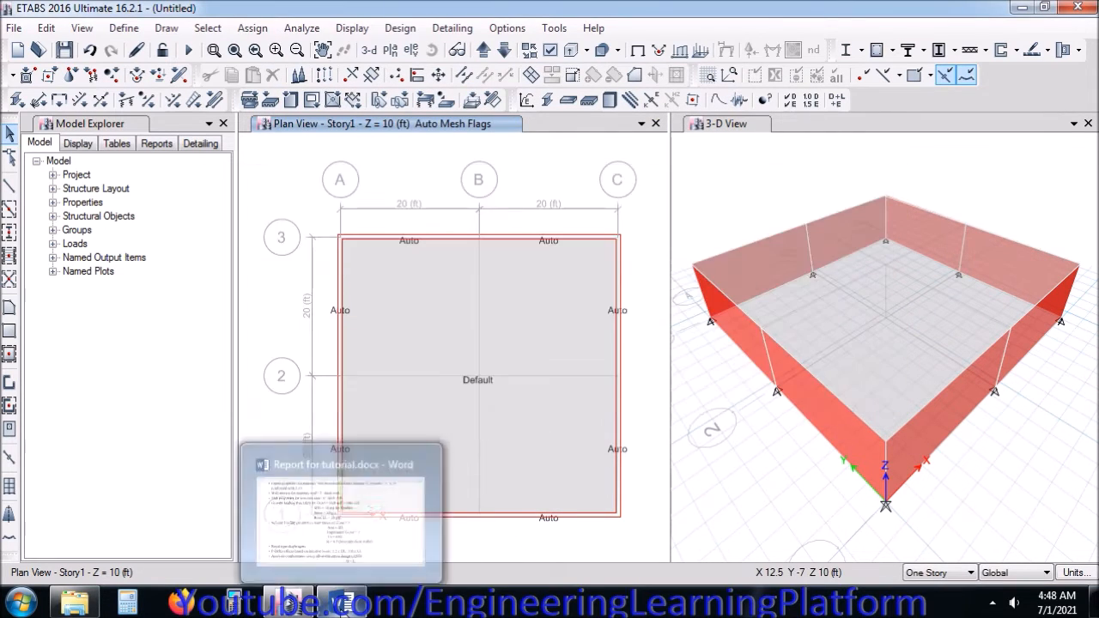
# Step: Check the required diaphragm type in the Word report, and choose D1 in ETABS as the shell diaphragm for the Story1 roof slab
pyautogui.click(342, 604)
pyautogui.scroll(-3, 404, 402)
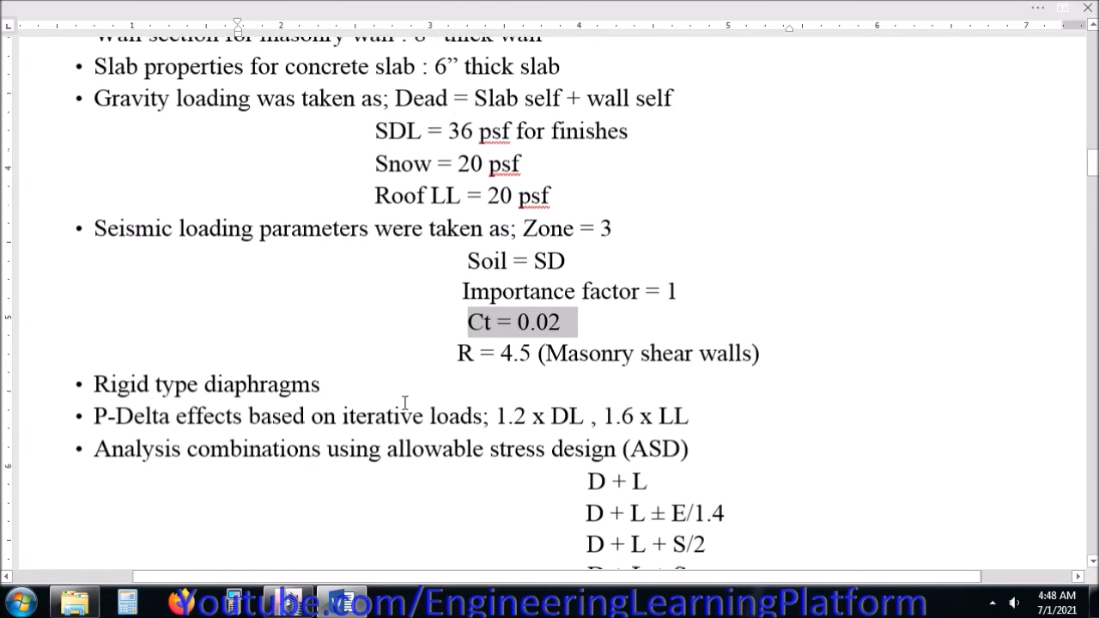
pyautogui.click(467, 427)
pyautogui.scroll(-1, 374, 388)
pyautogui.scroll(-1, 373, 387)
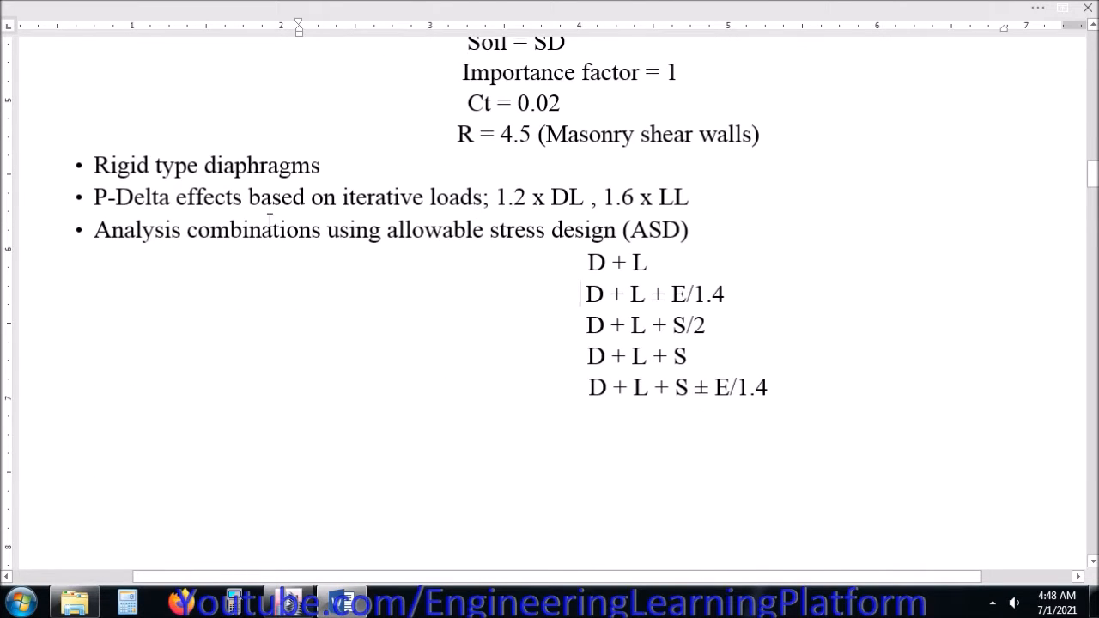
pyautogui.click(288, 604)
pyautogui.click(466, 390)
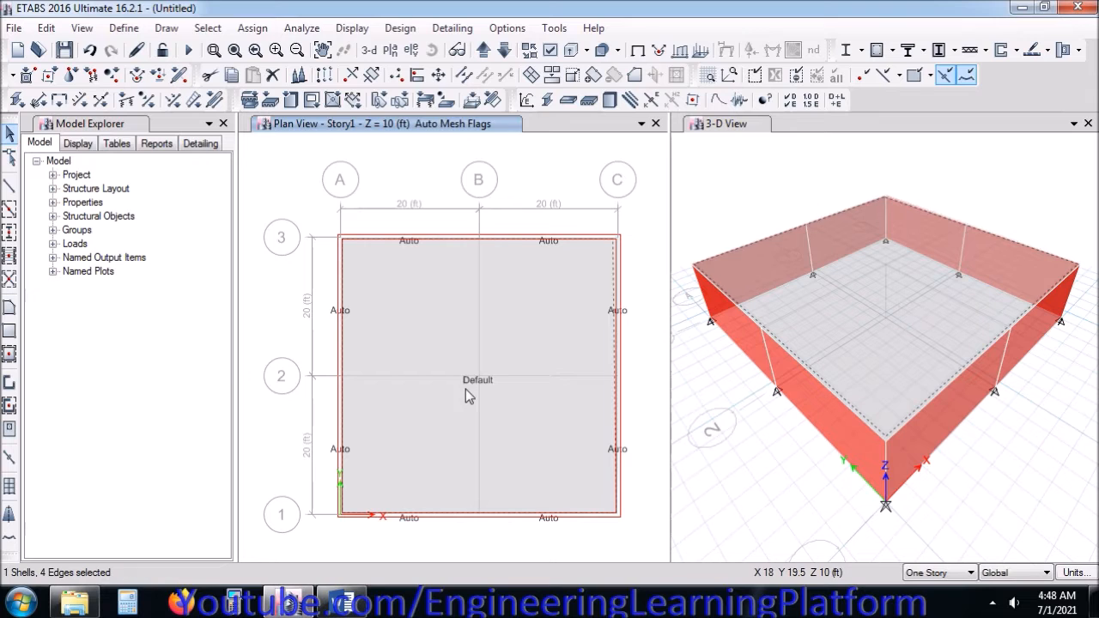
pyautogui.click(253, 27)
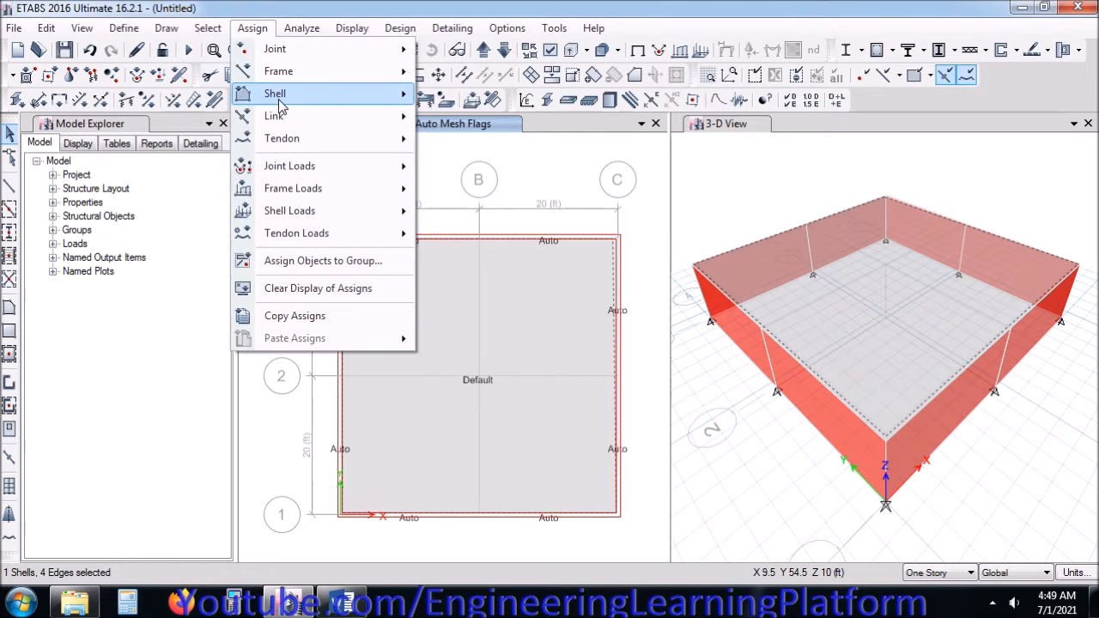
pyautogui.moveTo(280, 99)
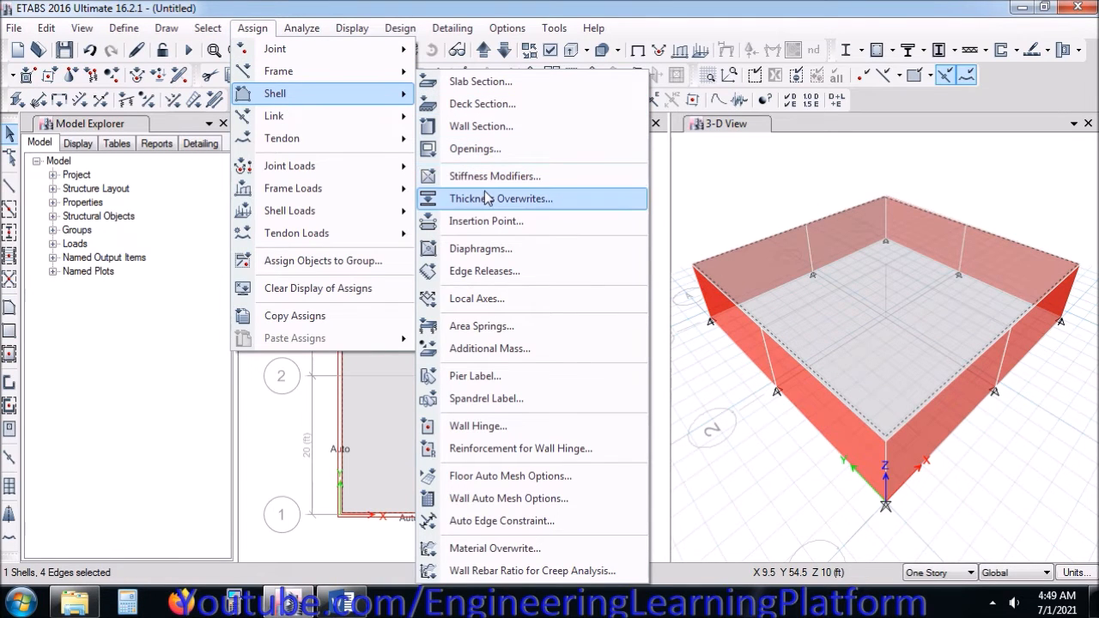
pyautogui.click(481, 248)
pyautogui.click(493, 181)
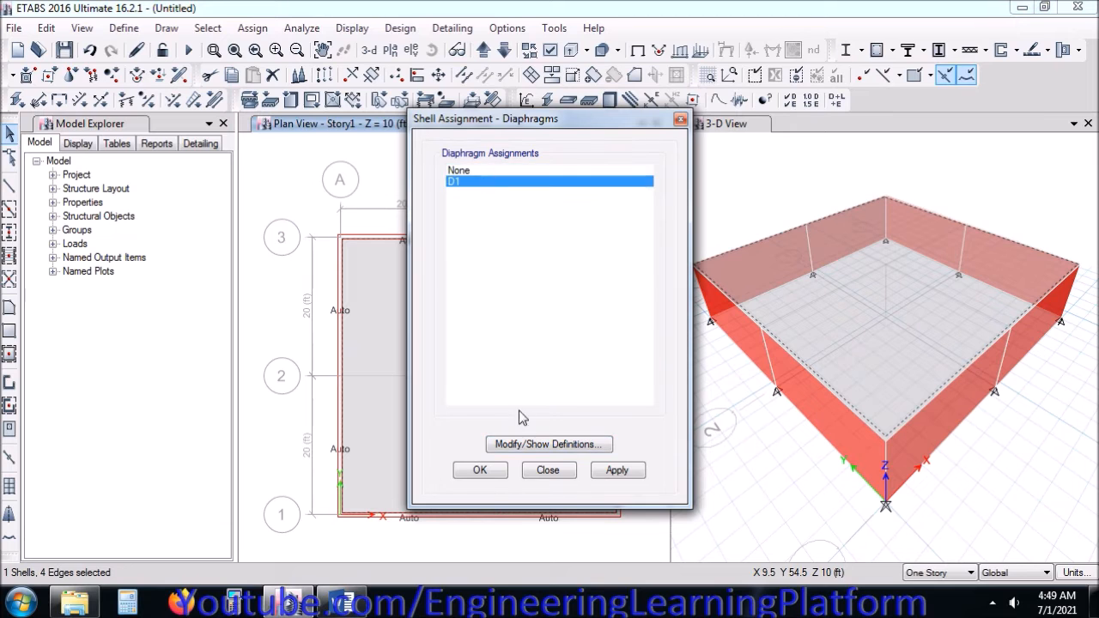
# Step: Keep diaphragm D1 defined as Rigid and assign it to the selected roof slab
pyautogui.click(529, 444)
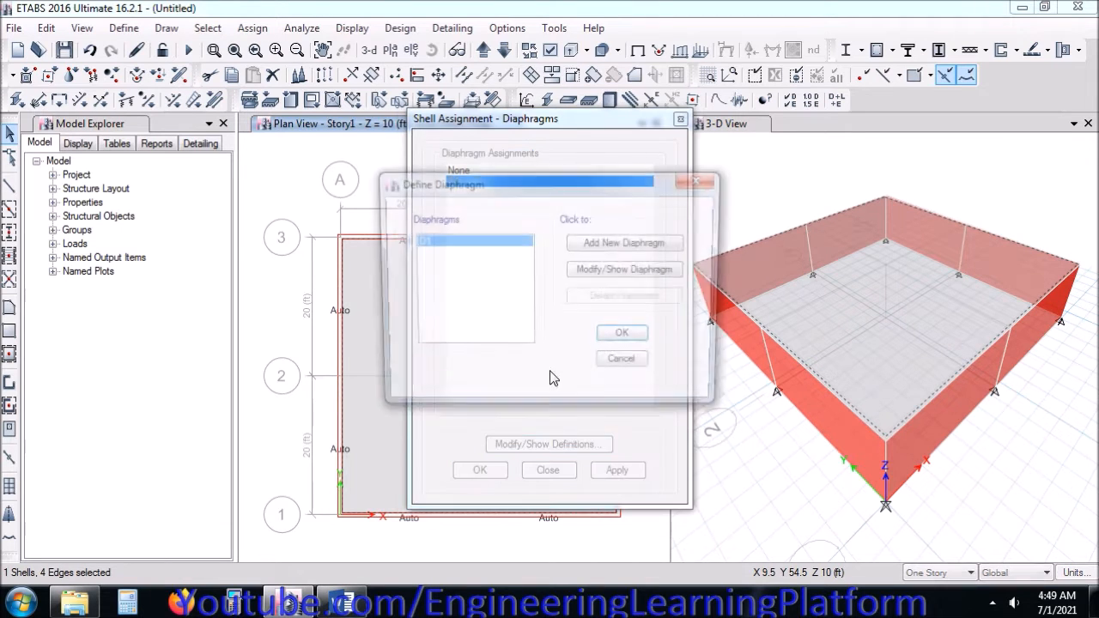
pyautogui.click(601, 271)
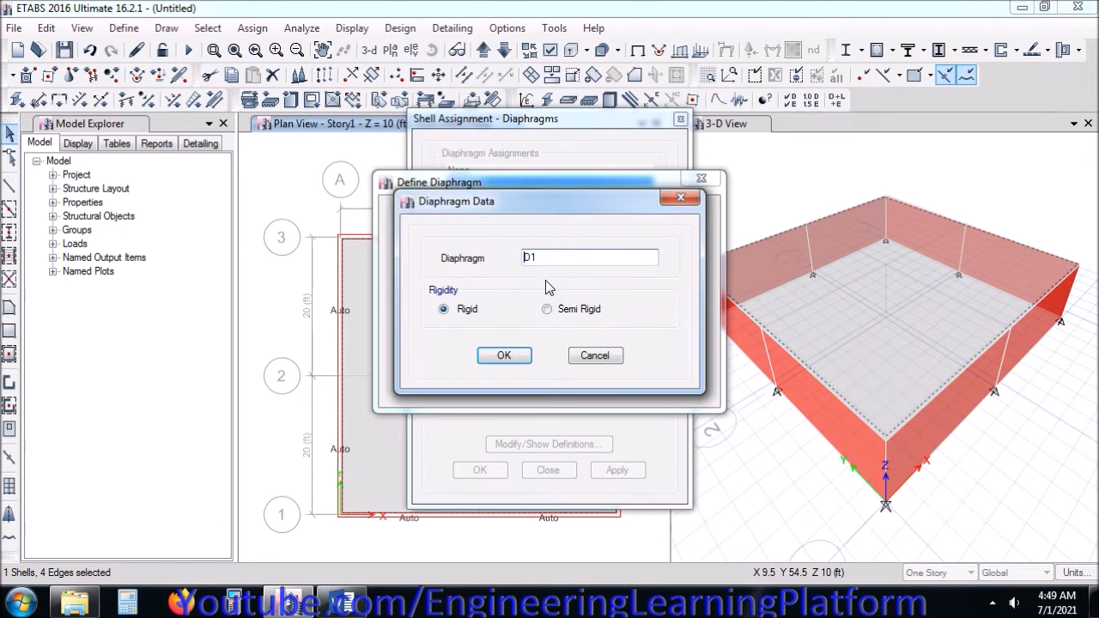
pyautogui.click(504, 356)
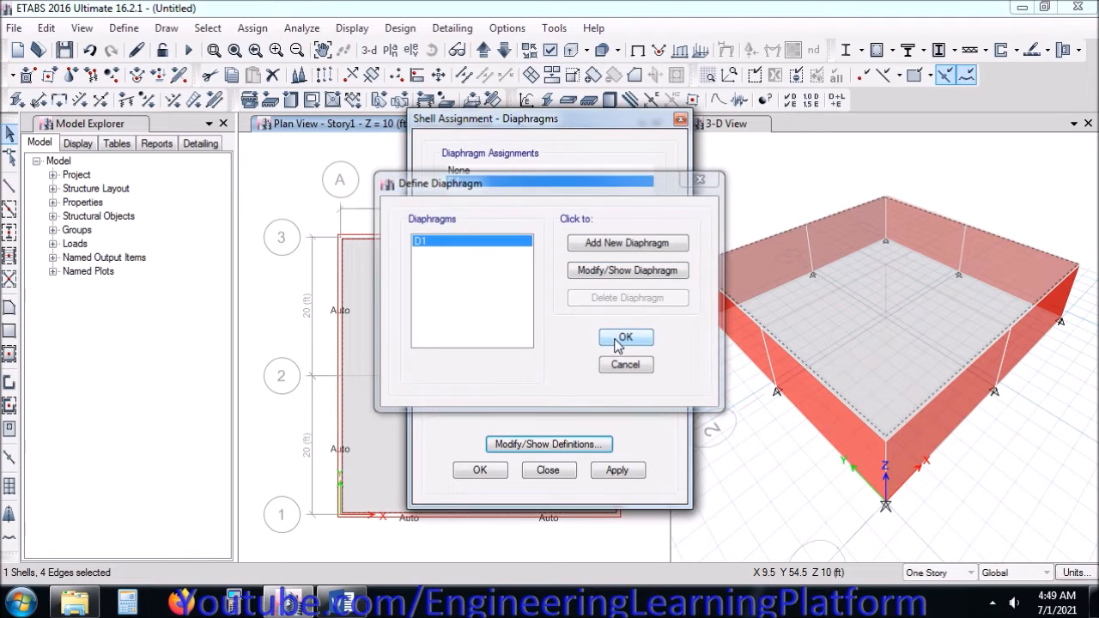
pyautogui.click(625, 339)
pyautogui.click(479, 470)
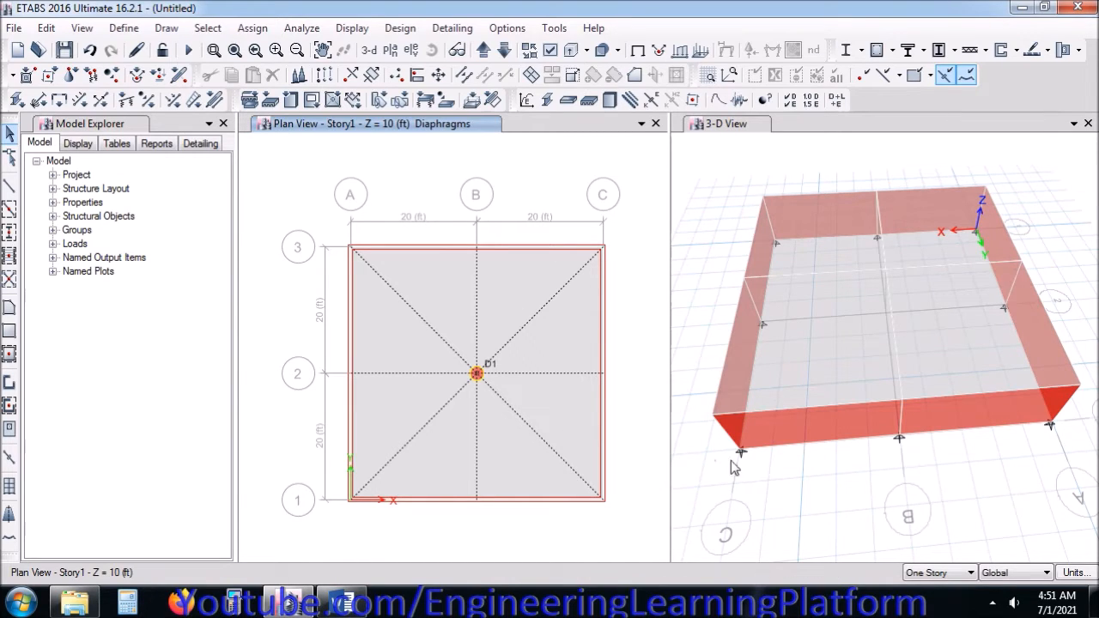
# Step: Apply a uniform Live load of 20 lb/ft² in the gravity direction to the four roof slab panels, keeping the plan in view
pyautogui.moveTo(524, 400); pyautogui.dragTo(445, 354)
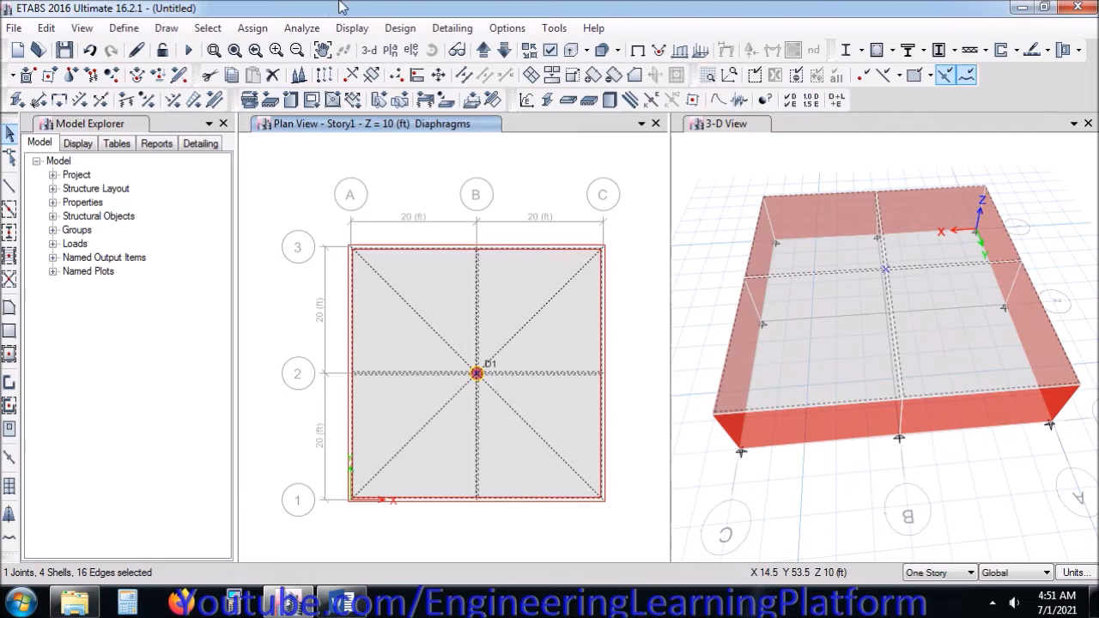
pyautogui.click(254, 27)
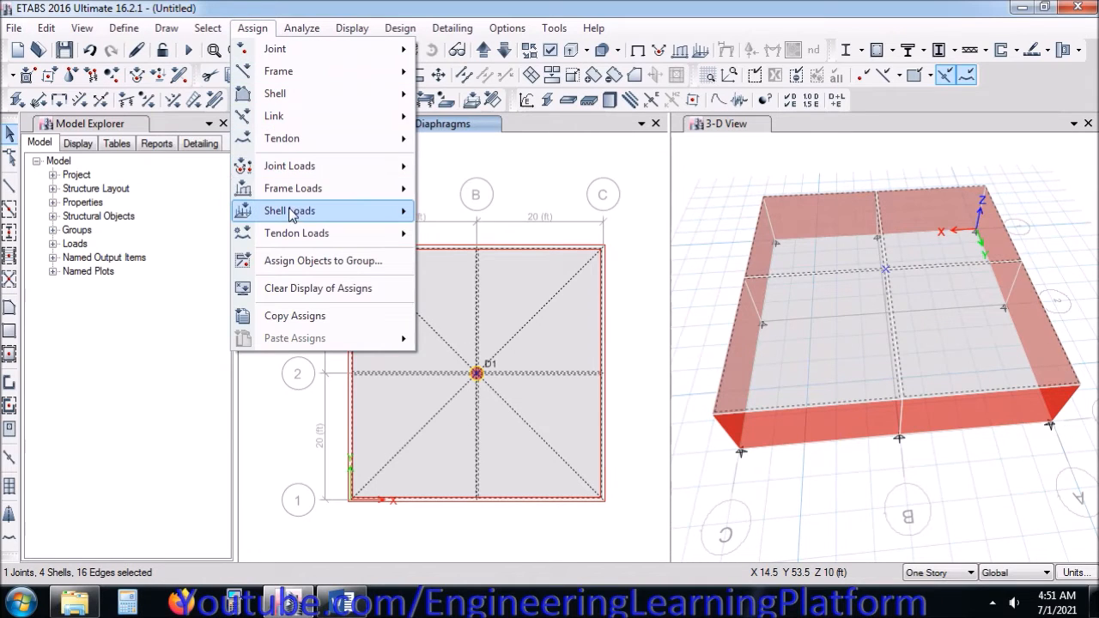
pyautogui.moveTo(292, 213)
pyautogui.click(472, 235)
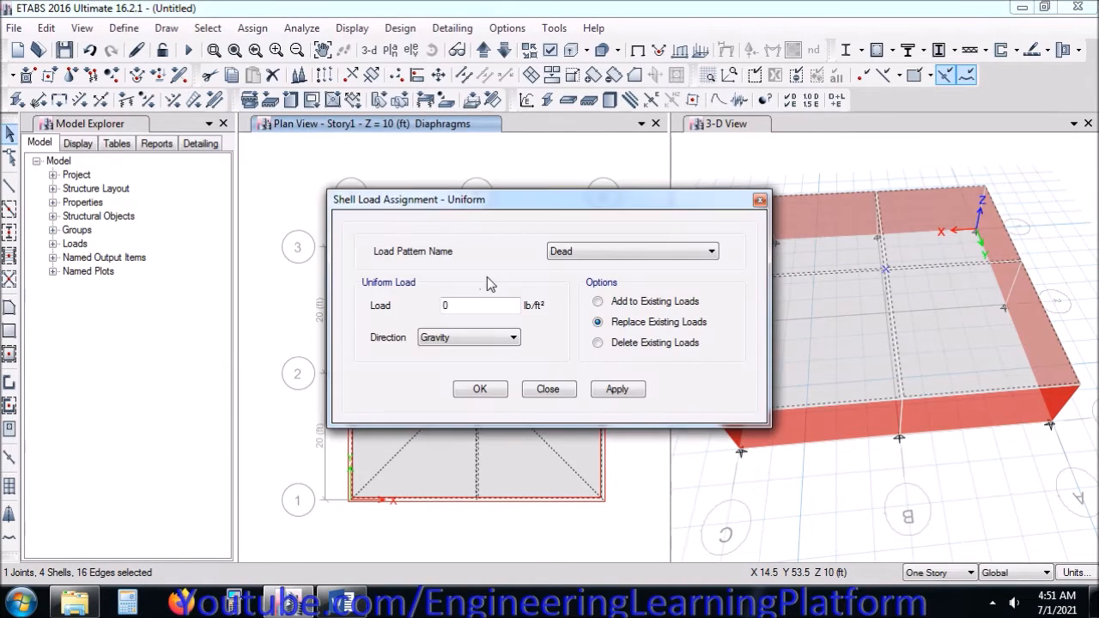
pyautogui.click(586, 251)
pyautogui.click(582, 280)
pyautogui.moveTo(473, 304); pyautogui.dragTo(433, 306)
pyautogui.click(618, 389)
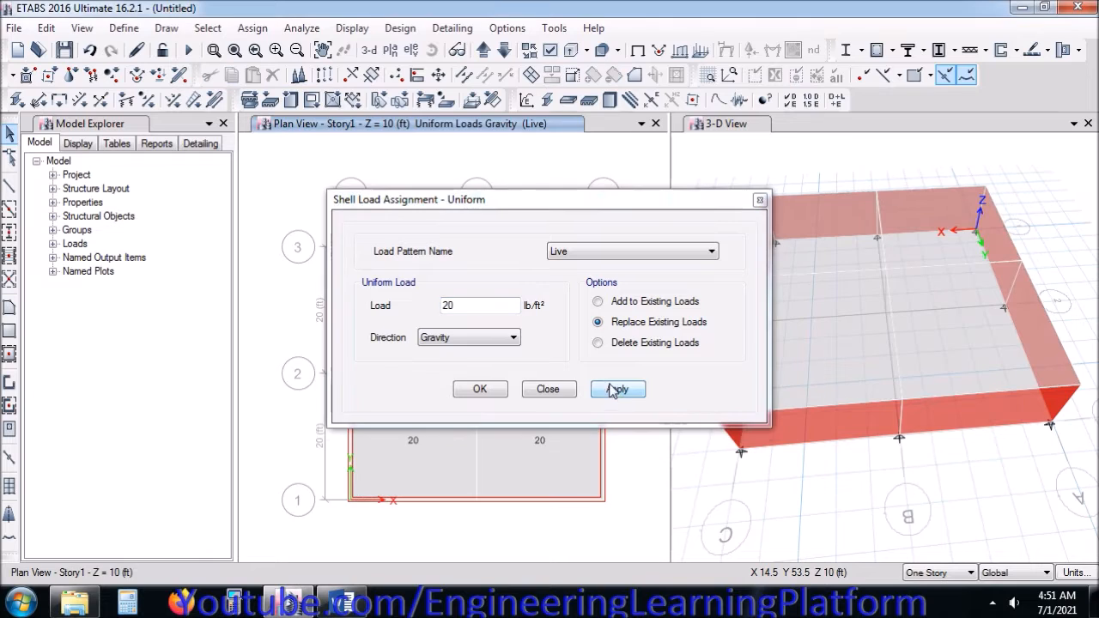
pyautogui.moveTo(518, 195); pyautogui.dragTo(839, 194)
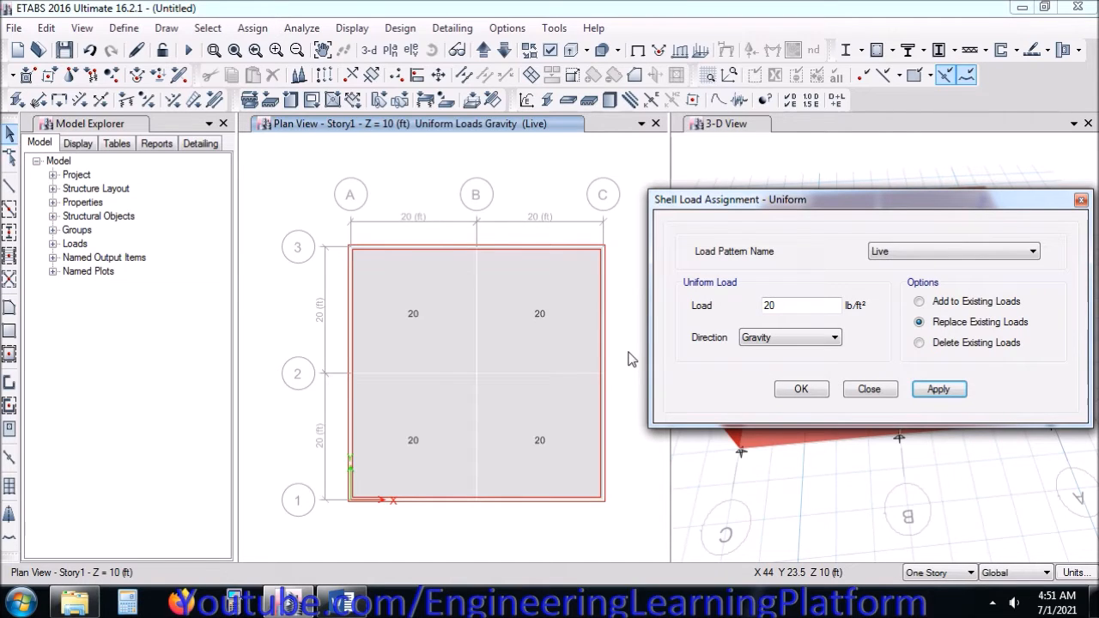
# Step: Restore the previous slab selection, check the gravity loads in the Word report, and apply a uniform Finishes load of 36 lb/ft²
pyautogui.click(212, 31)
pyautogui.moveTo(225, 49)
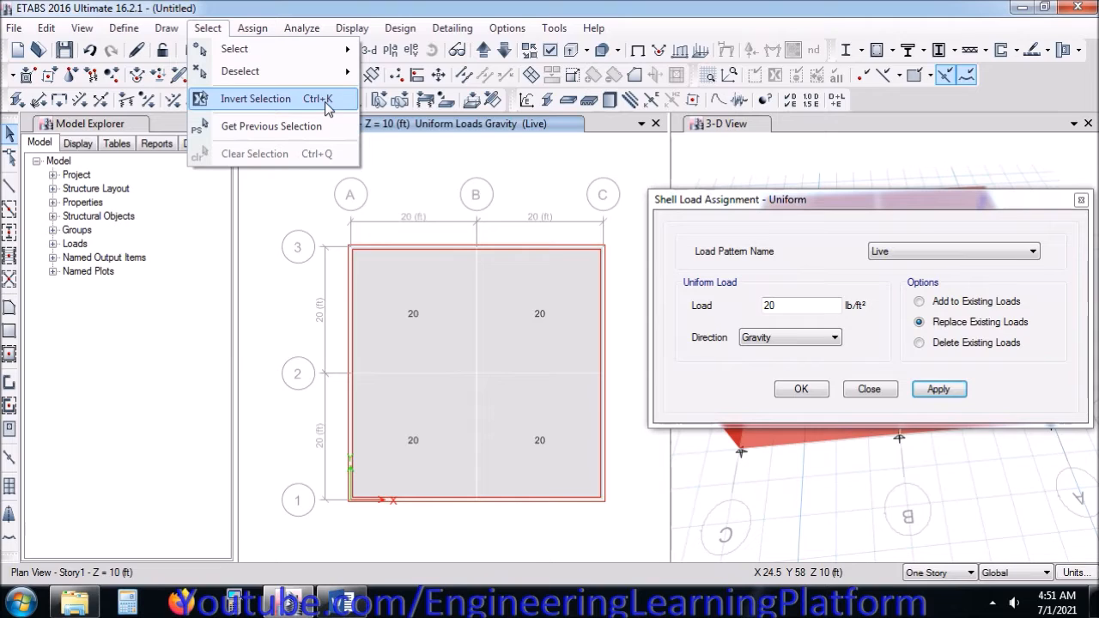
pyautogui.click(314, 127)
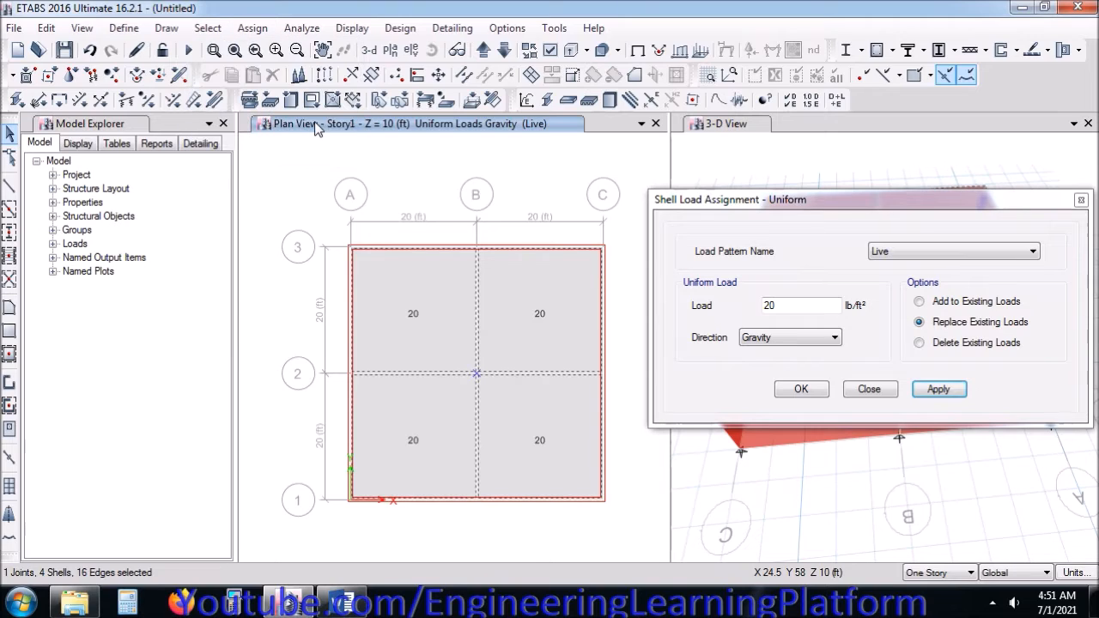
pyautogui.click(354, 589)
pyautogui.scroll(7, 543, 357)
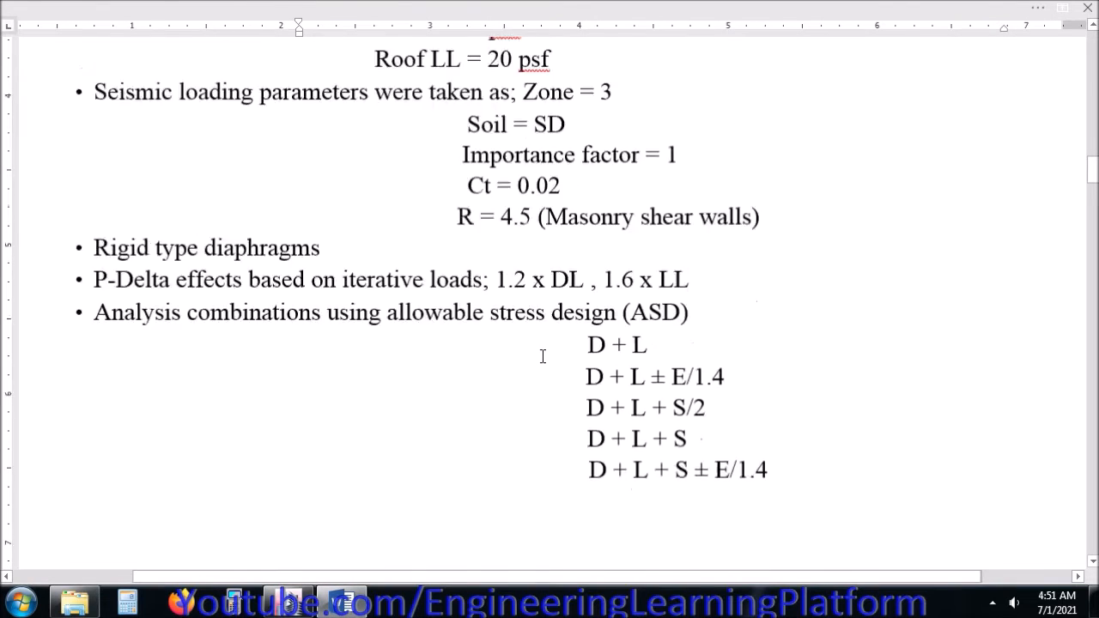
pyautogui.scroll(-1, 540, 369)
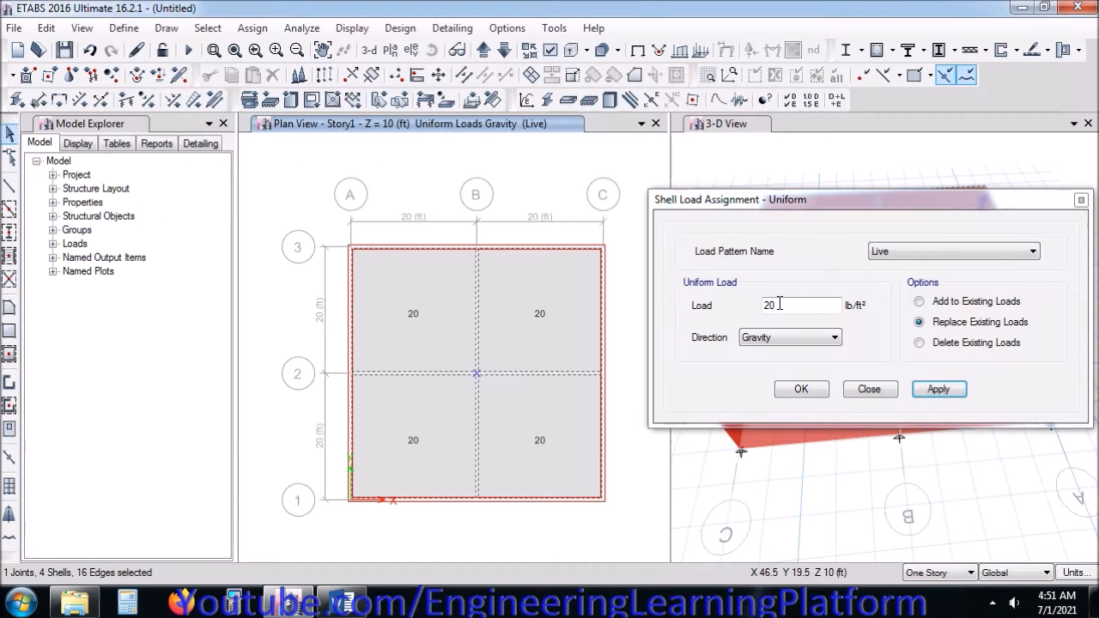
pyautogui.click(895, 249)
pyautogui.click(887, 290)
pyautogui.moveTo(797, 308); pyautogui.dragTo(720, 314)
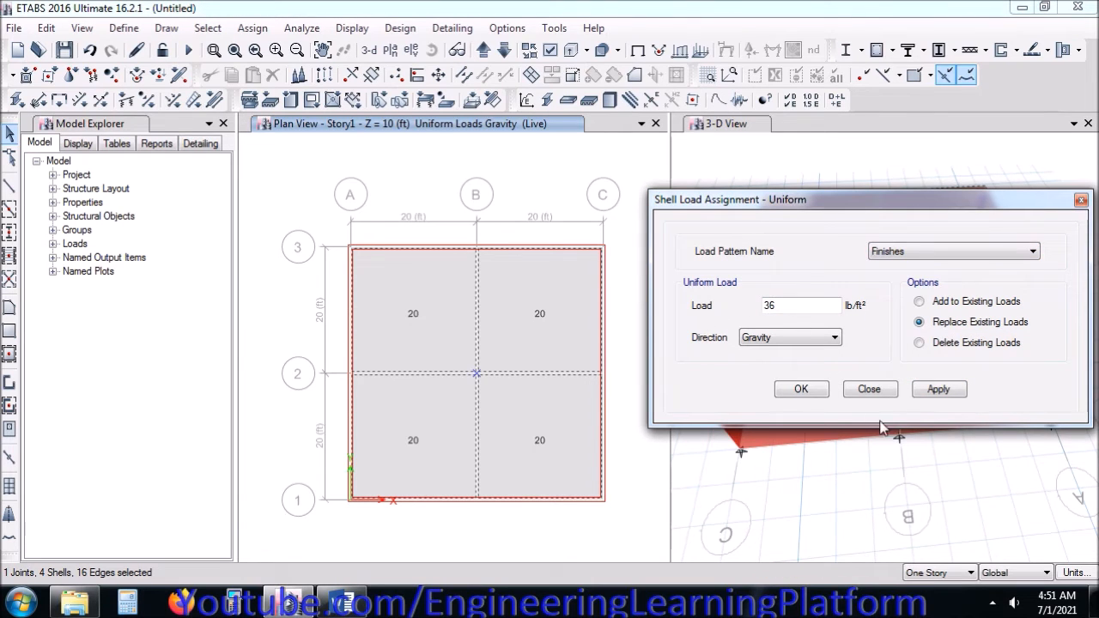
pyautogui.click(936, 389)
# Step: Apply a uniform Snow load of 20 lb/ft² to the four roof slab panels and finish the load assignment
pyautogui.click(895, 251)
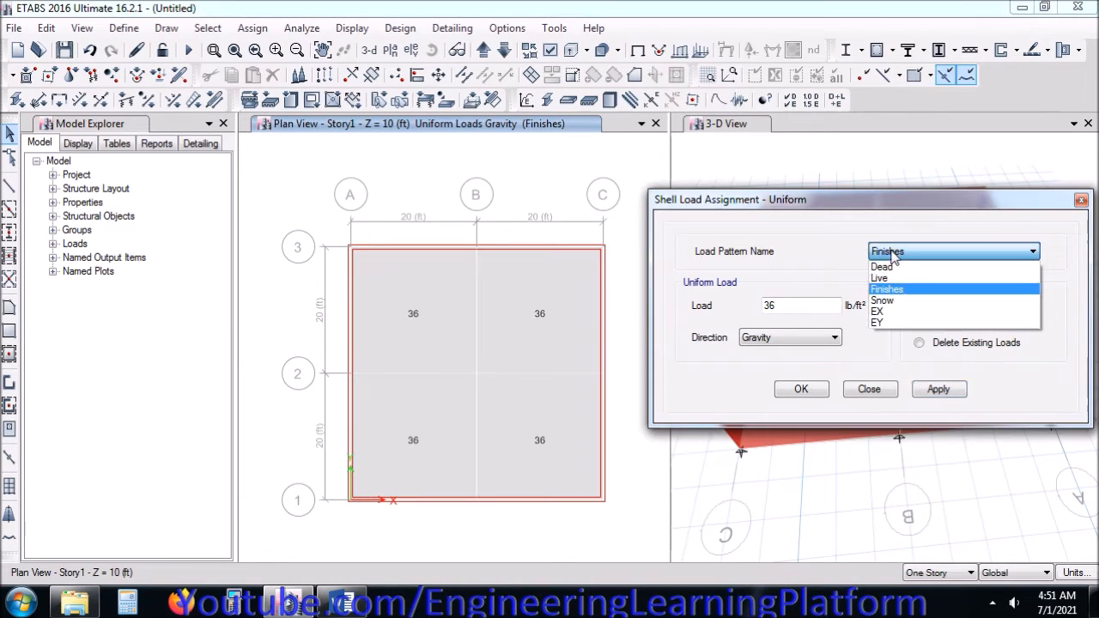
pyautogui.click(889, 300)
pyautogui.moveTo(829, 309); pyautogui.dragTo(730, 304)
pyautogui.write('20')
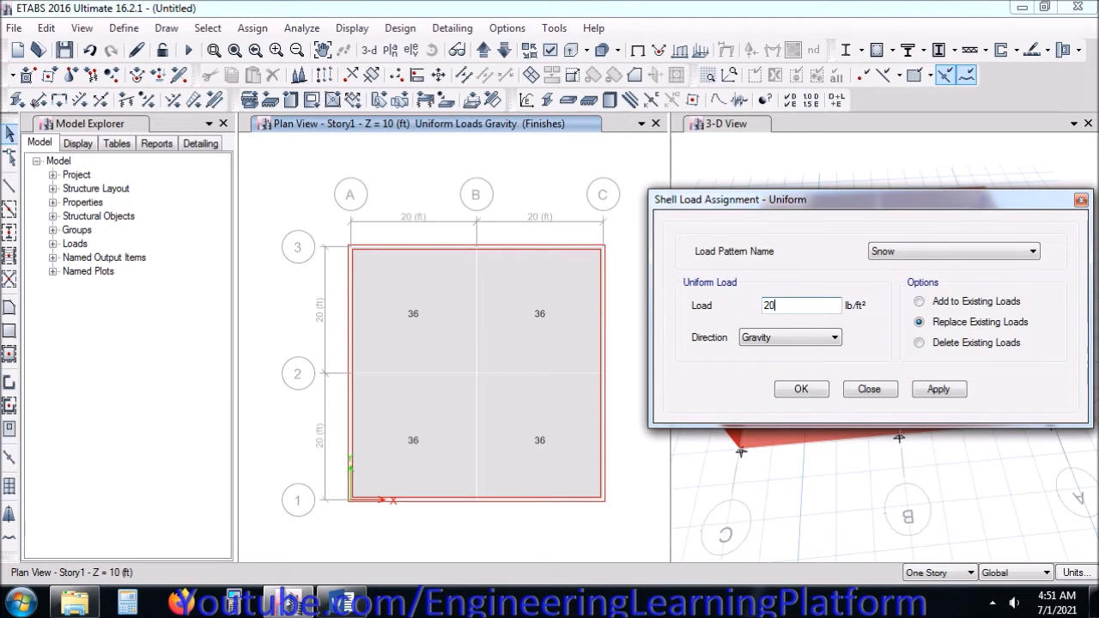
pyautogui.click(476, 386)
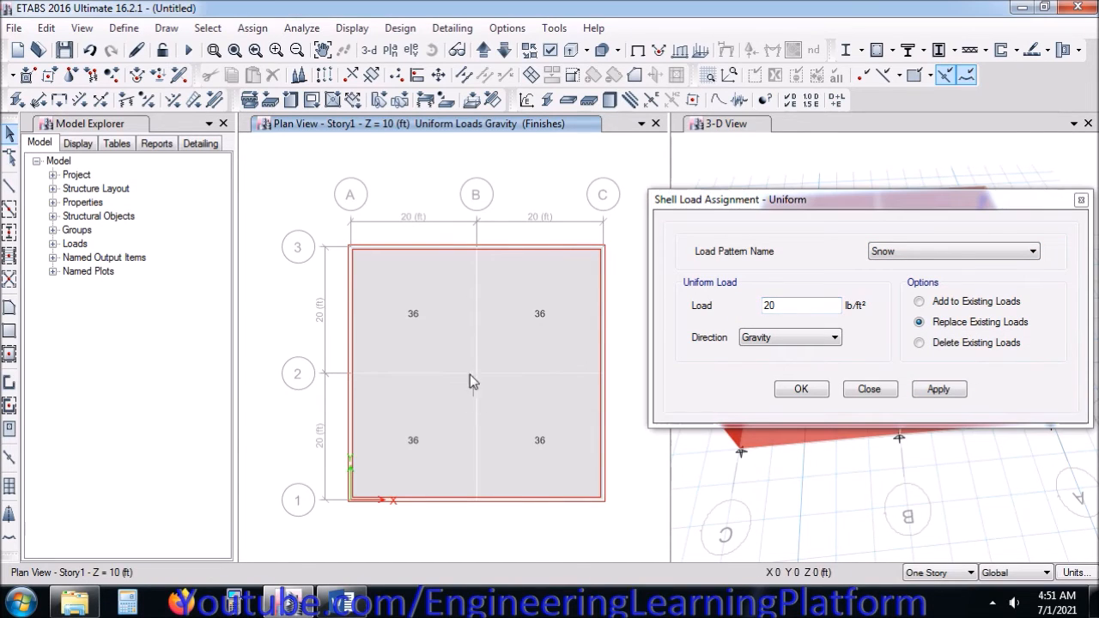
pyautogui.click(477, 374)
pyautogui.click(945, 397)
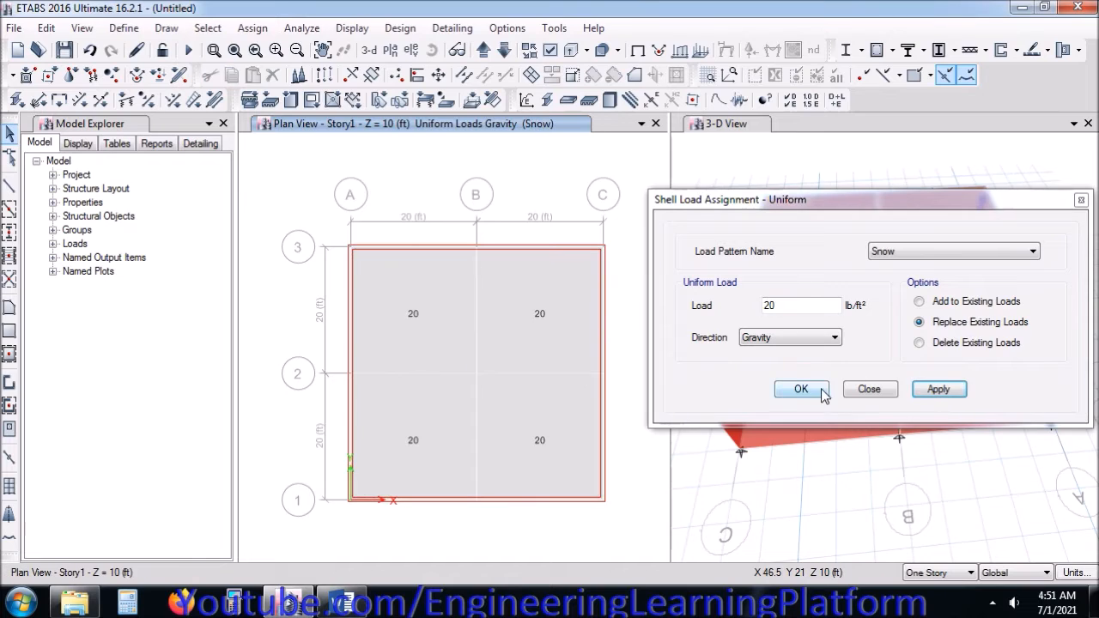
pyautogui.click(817, 389)
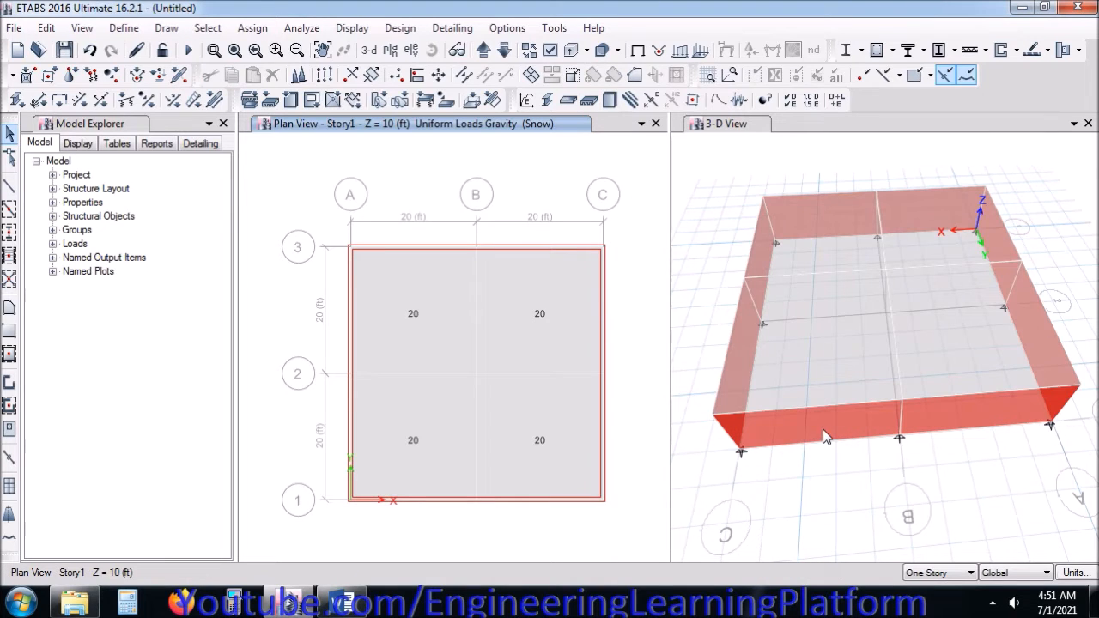
# Step: Assign the Auto Rectangular Mesh option, with edge restraints added where corners are restrained, to all perimeter walls and clear the assignment display
pyautogui.moveTo(301, 226); pyautogui.dragTo(625, 550)
pyautogui.moveTo(302, 455); pyautogui.dragTo(639, 567)
pyautogui.moveTo(313, 204); pyautogui.dragTo(366, 544)
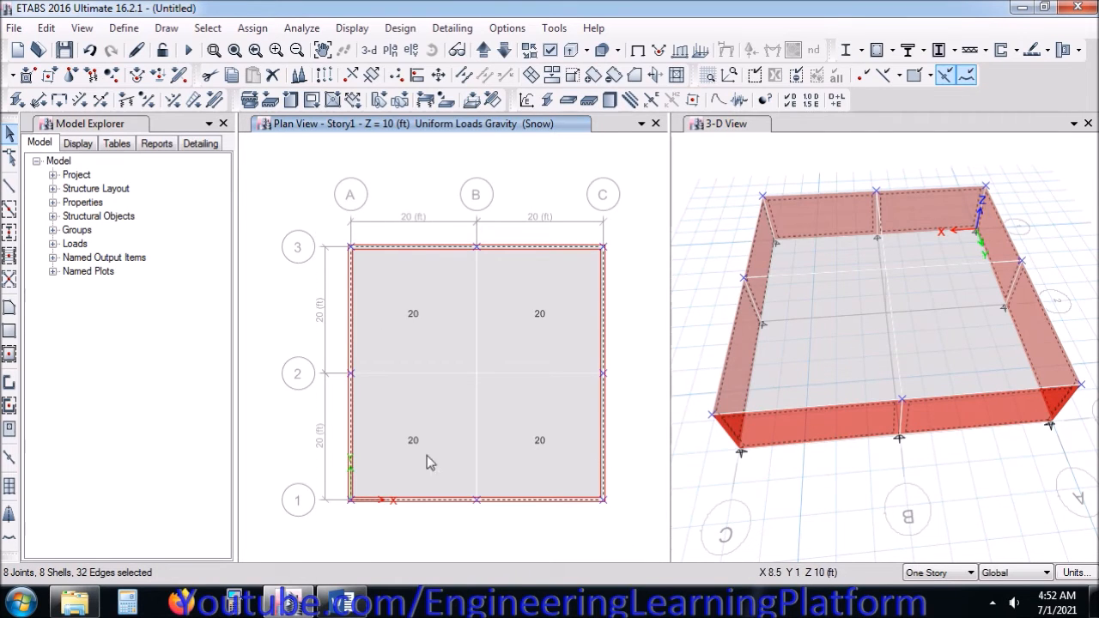
pyautogui.click(251, 28)
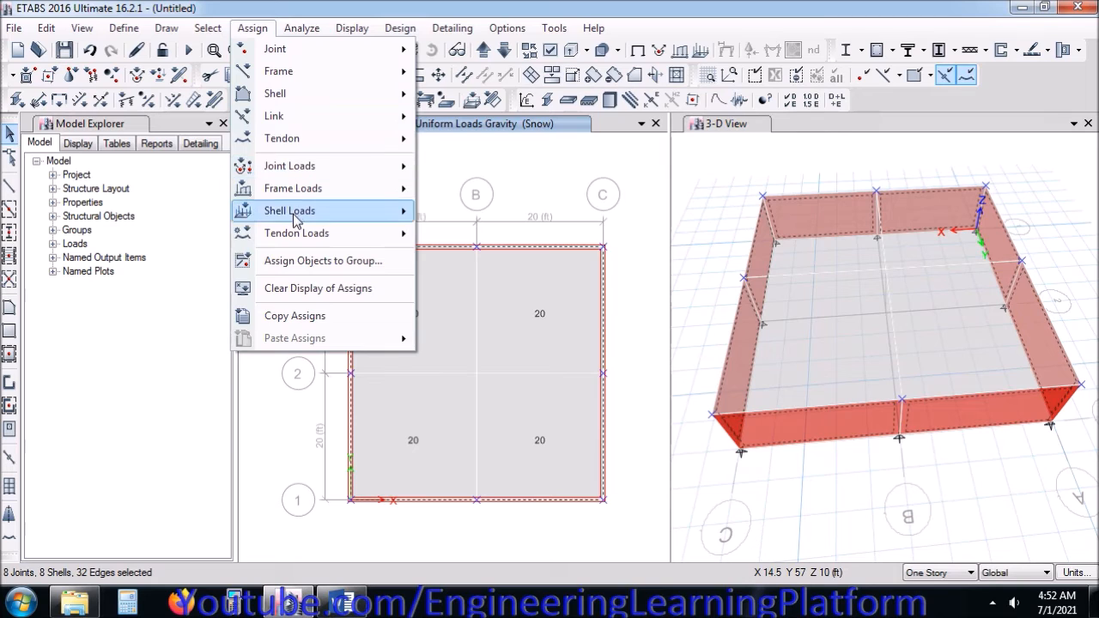
pyautogui.moveTo(311, 96)
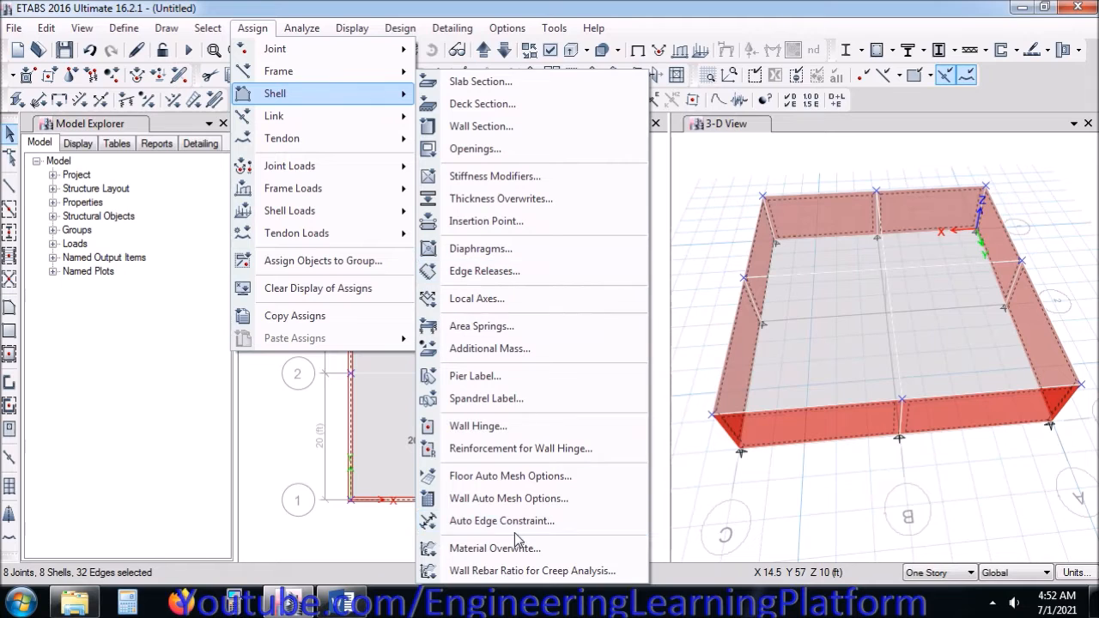
pyautogui.click(516, 499)
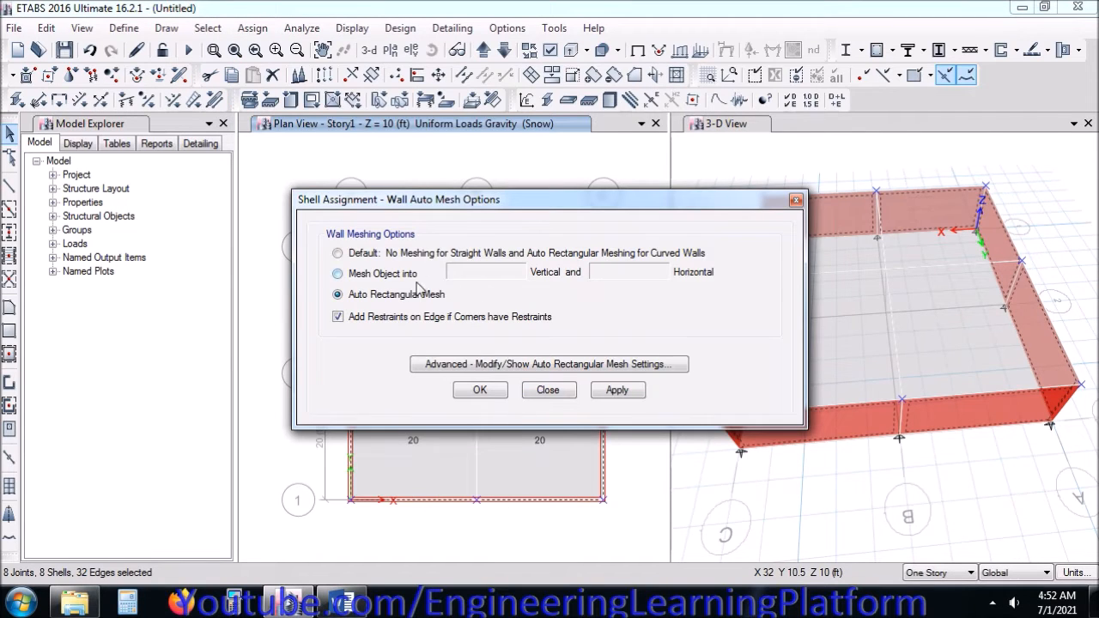
pyautogui.click(480, 390)
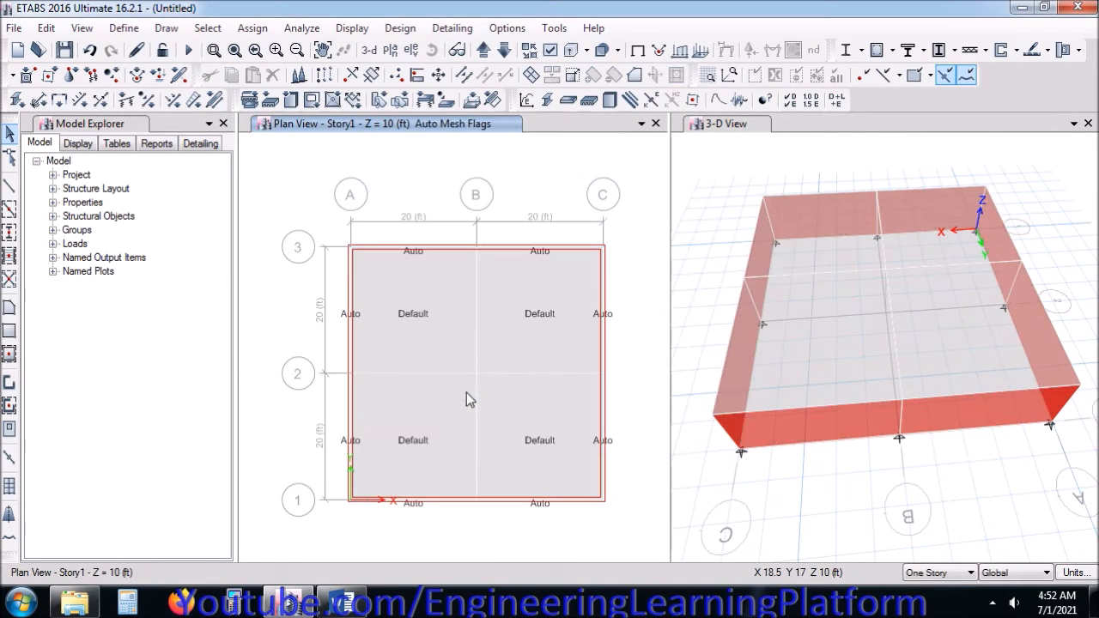
pyautogui.click(638, 51)
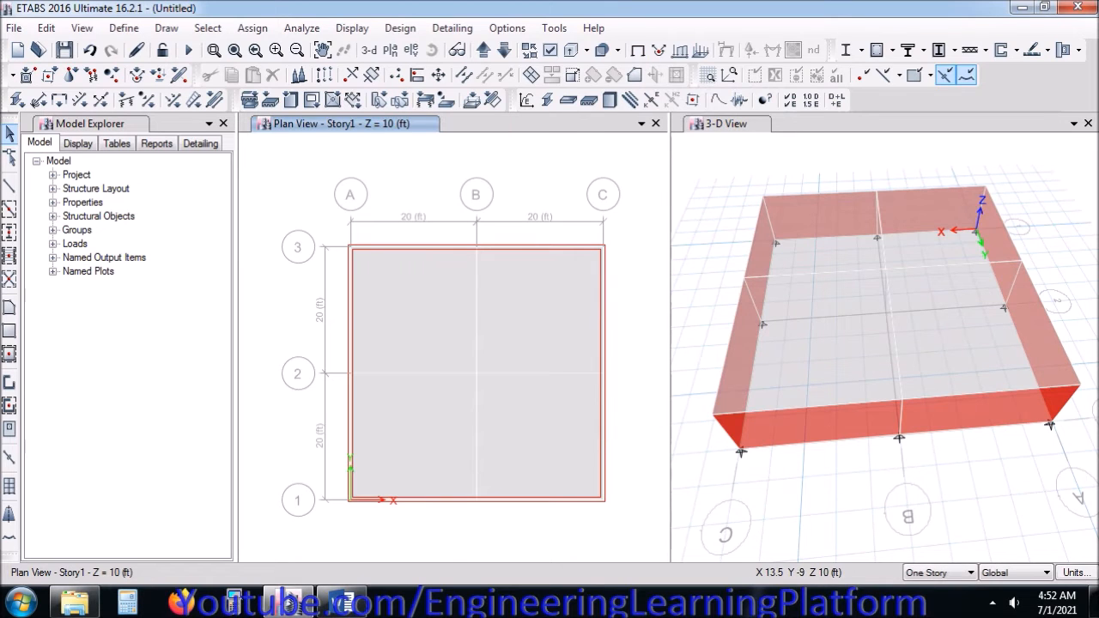
# Step: Check the ASD analysis combinations in the Word report and start a new load combination in ETABS
pyautogui.click(344, 603)
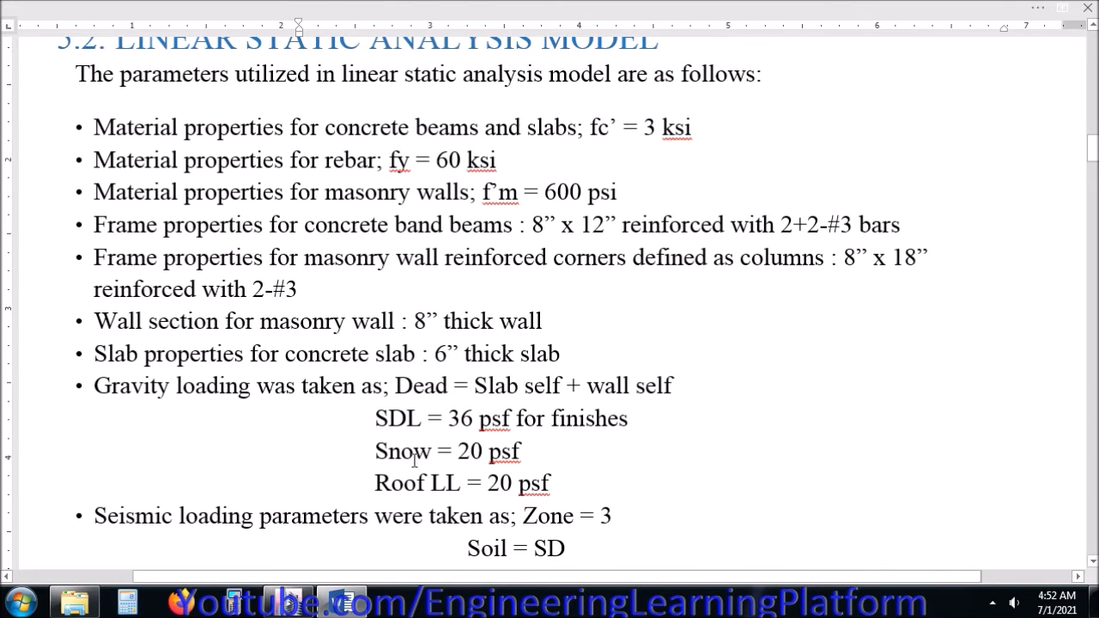
pyautogui.scroll(-2, 415, 461)
pyautogui.scroll(-8, 415, 461)
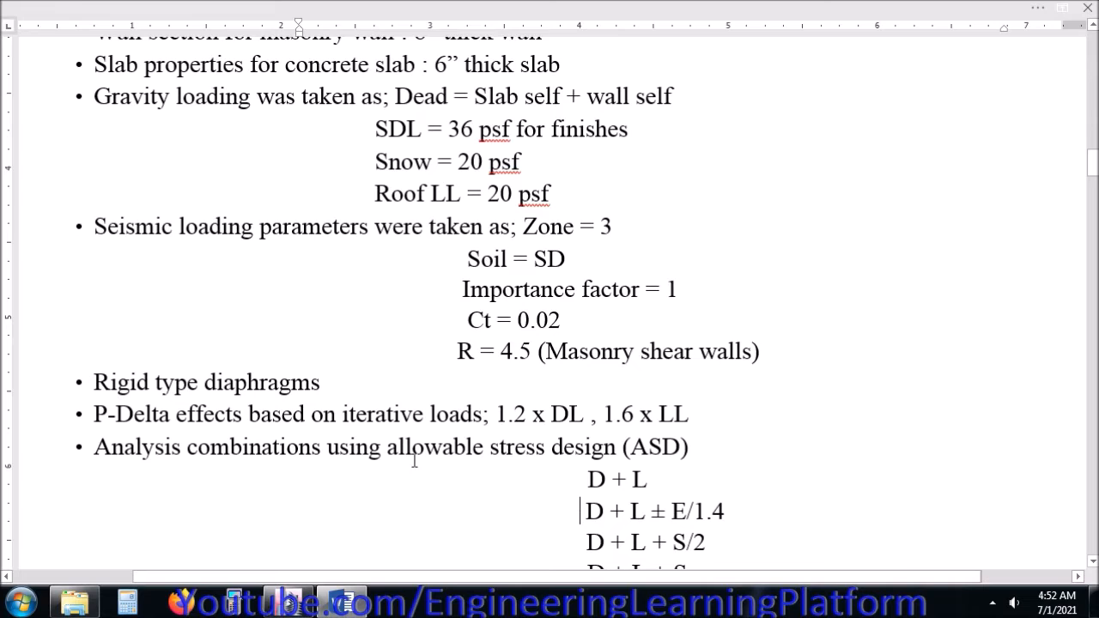
pyautogui.scroll(-4, 412, 456)
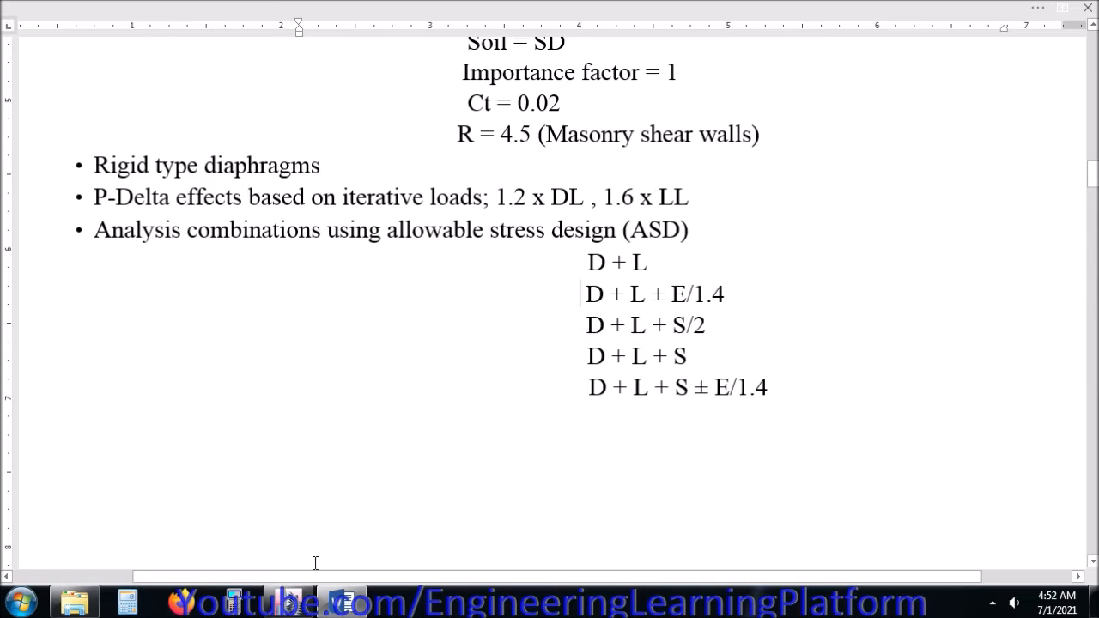
pyautogui.click(289, 602)
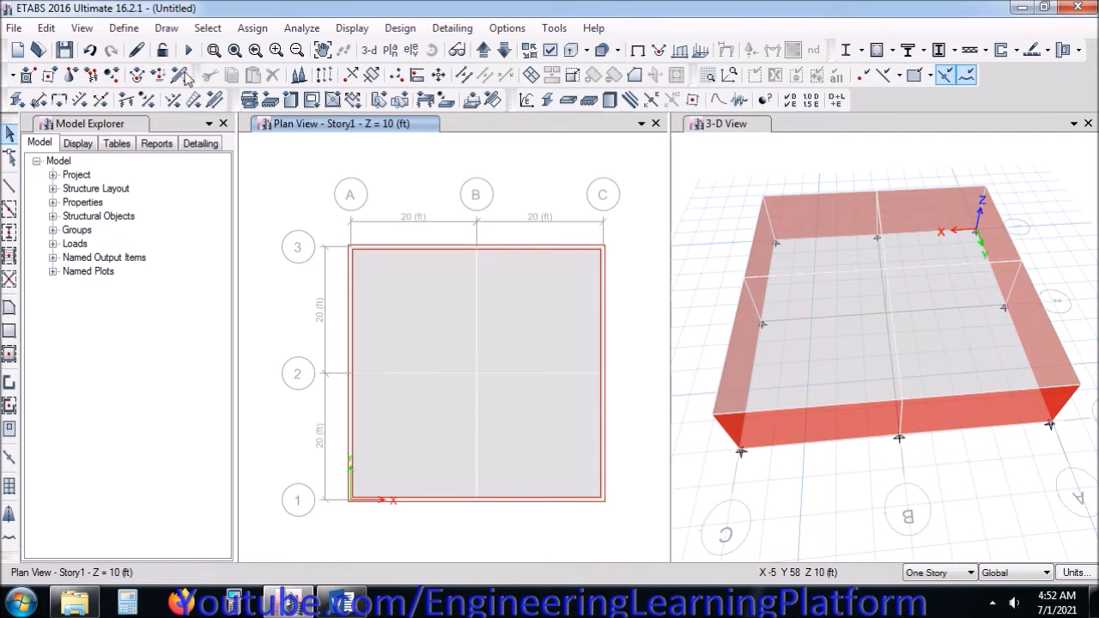
pyautogui.click(124, 27)
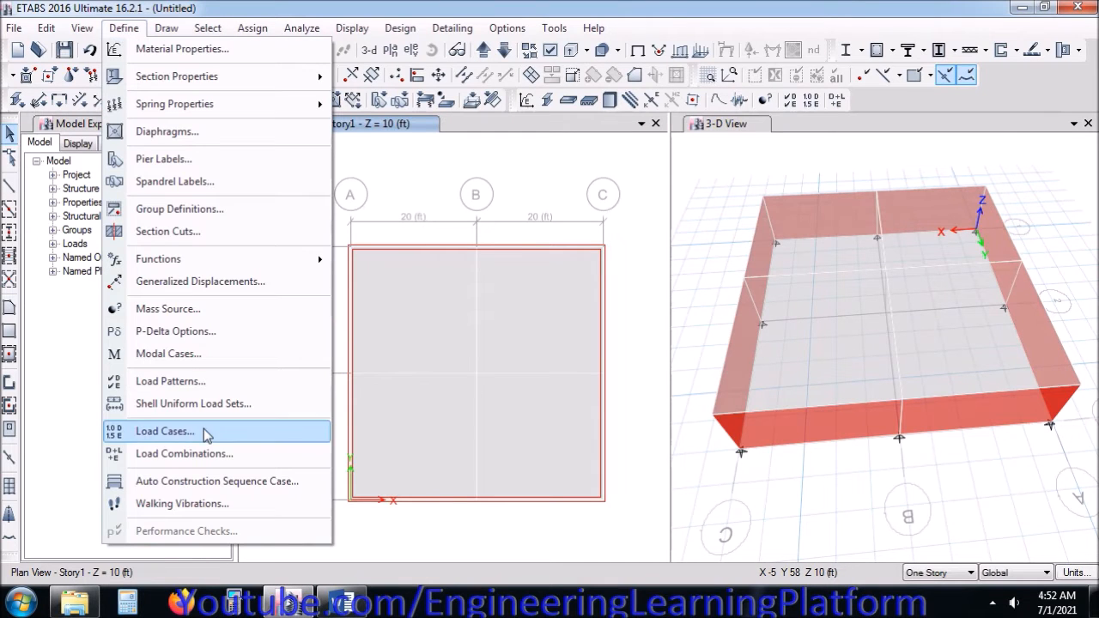
pyautogui.click(206, 453)
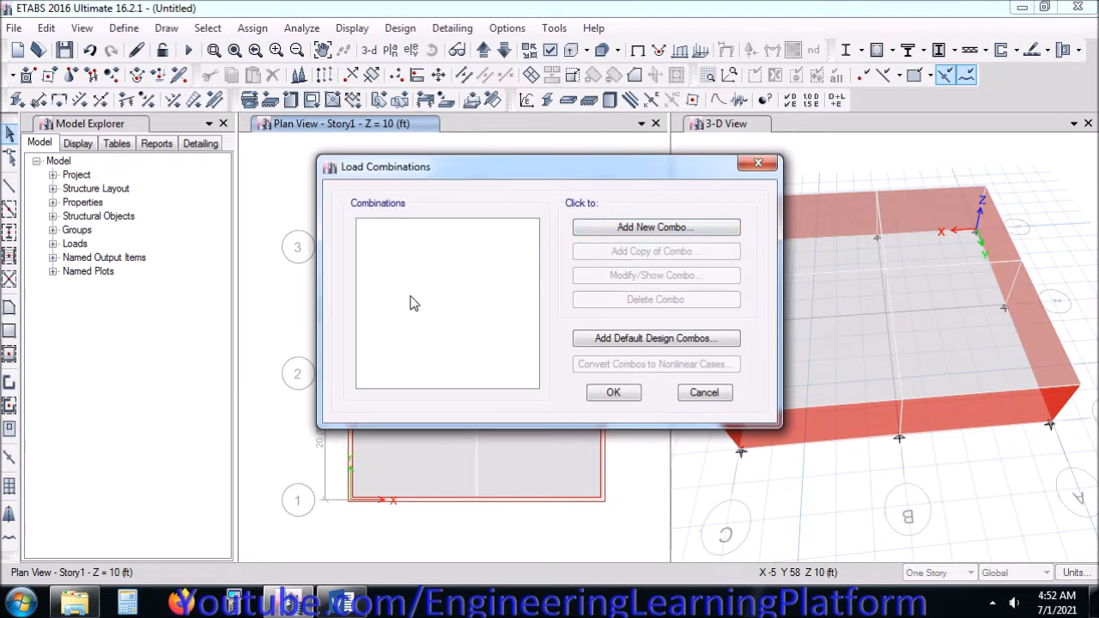
pyautogui.click(618, 227)
pyautogui.moveTo(576, 163); pyautogui.dragTo(497, 168)
pyautogui.write('COMBINA')
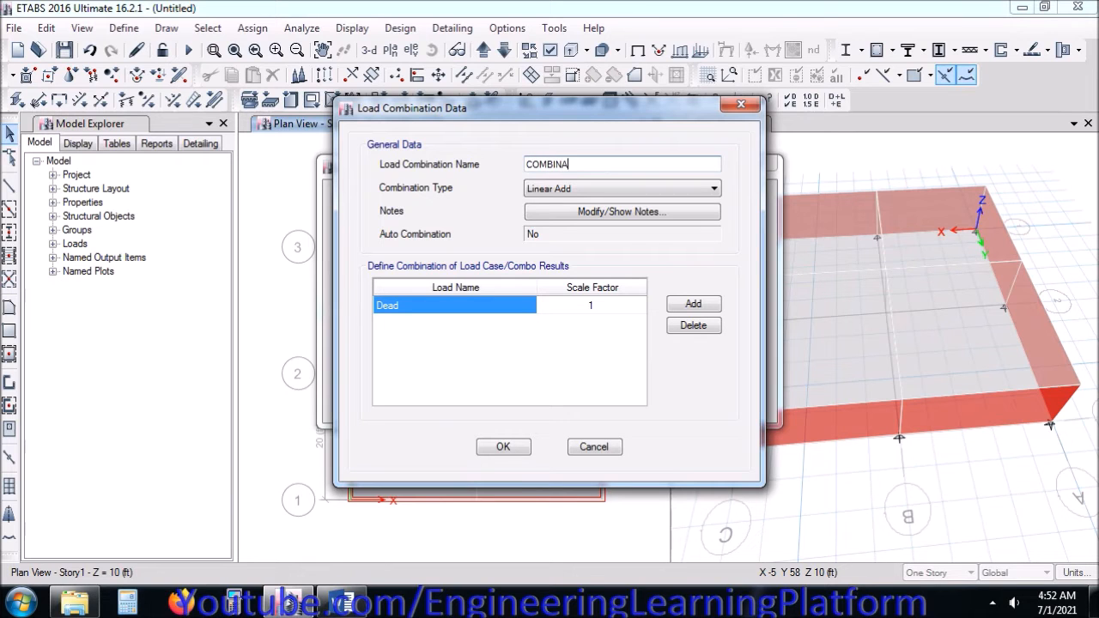
pyautogui.press('BackSpace')
pyautogui.press('BackSpace')
pyautogui.press('BackSpace')
pyautogui.press('BackSpace')
pyautogui.press('BackSpace')
pyautogui.press('BackSpace')
pyautogui.press('BackSpace')
# Step: Name the new combination D+L, include Dead, Live and Finishes each with scale factor 1, and save it
pyautogui.hotkey('alt', 'Tab')
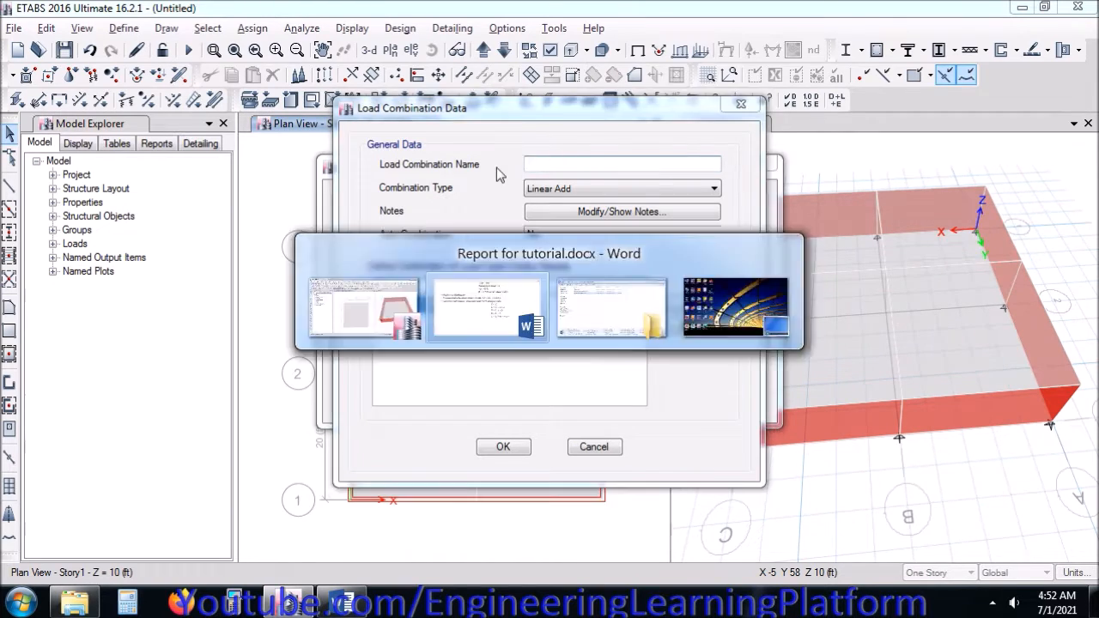
pyautogui.hotkey('alt', 'Tab')
pyautogui.write('D+L')
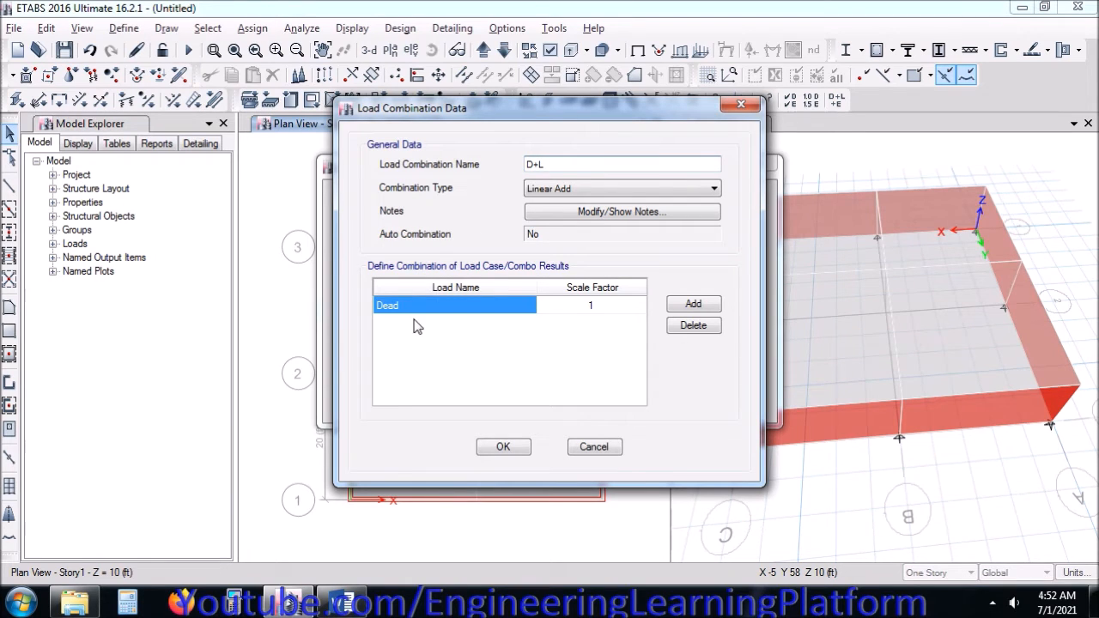
pyautogui.click(693, 304)
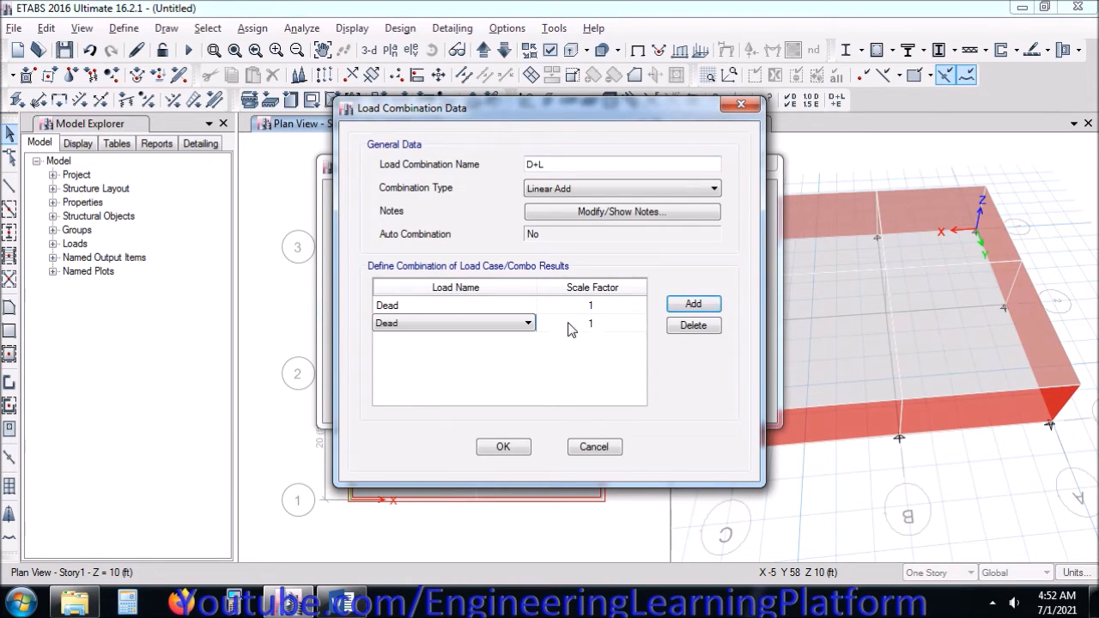
pyautogui.click(527, 323)
pyautogui.click(498, 350)
pyautogui.click(693, 304)
pyautogui.click(498, 343)
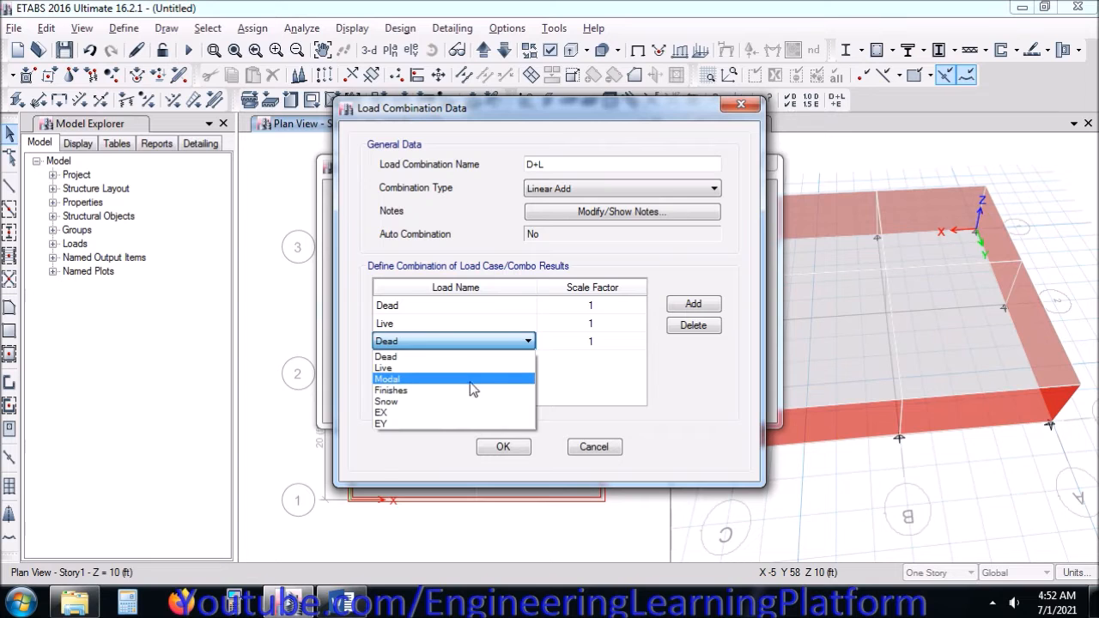
pyautogui.click(477, 390)
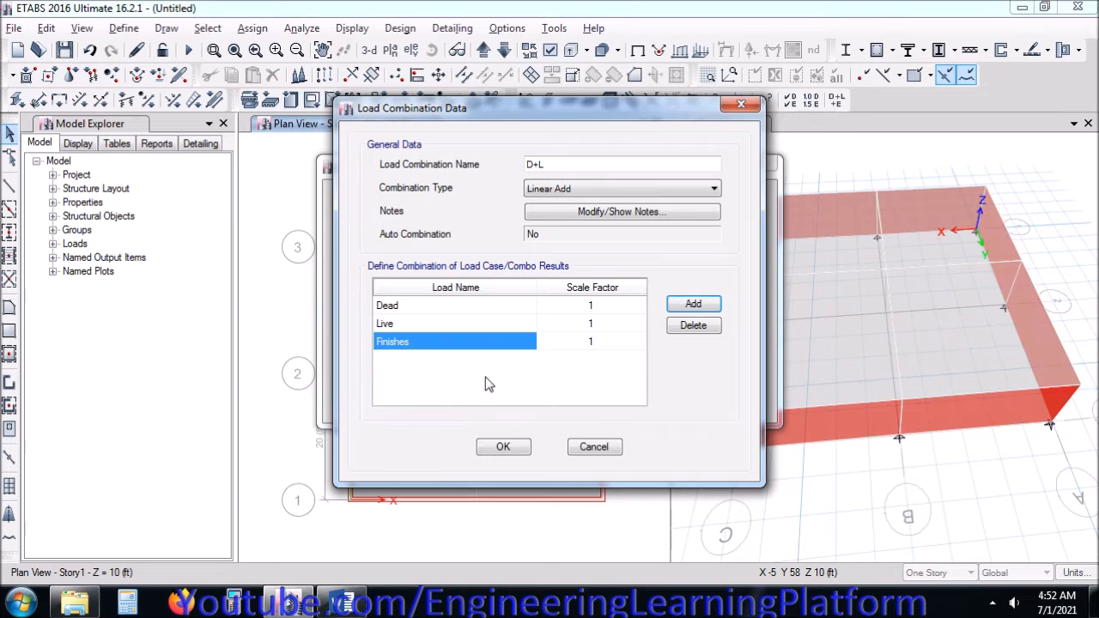
pyautogui.click(508, 448)
# Step: Duplicate the D+L combination and name the copy D+L+EX/1.4 according to the combinations listed in the Word report
pyautogui.click(657, 252)
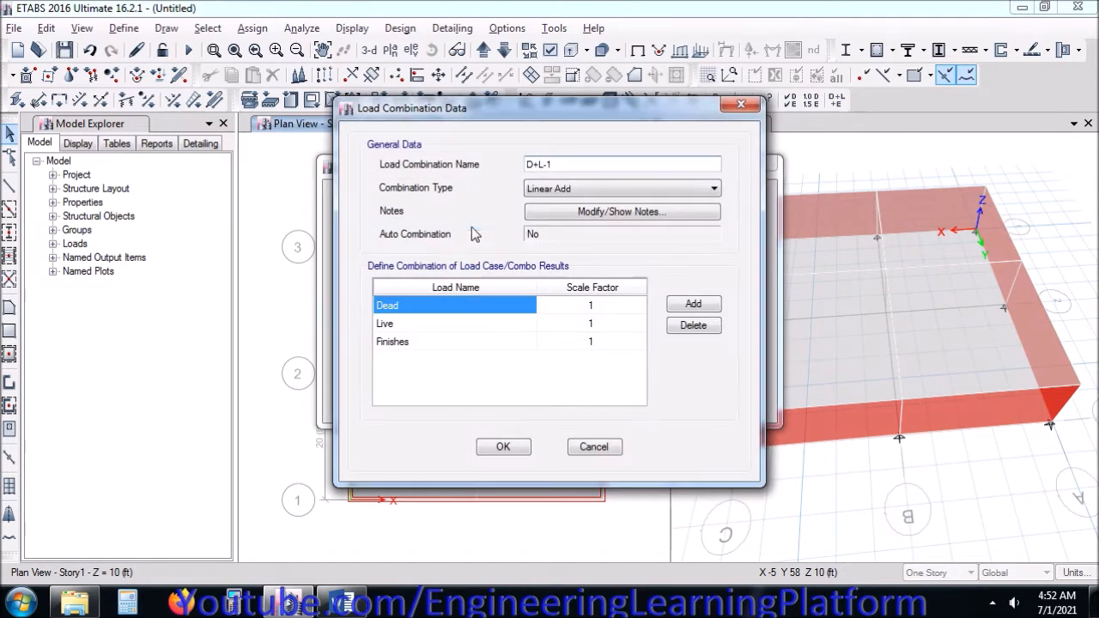
pyautogui.click(359, 601)
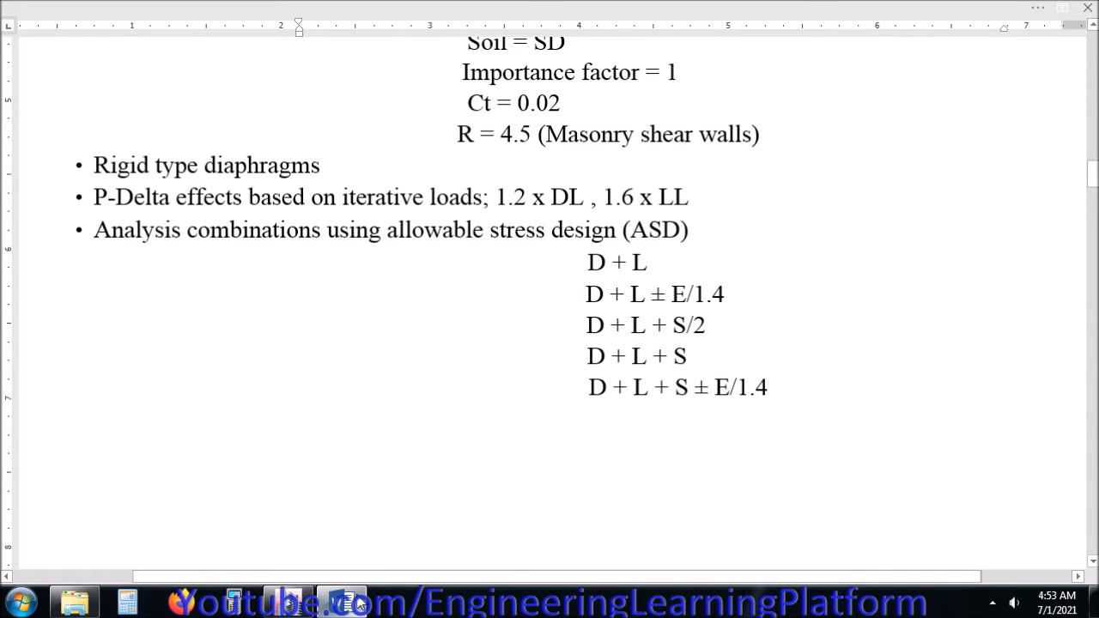
pyautogui.click(357, 599)
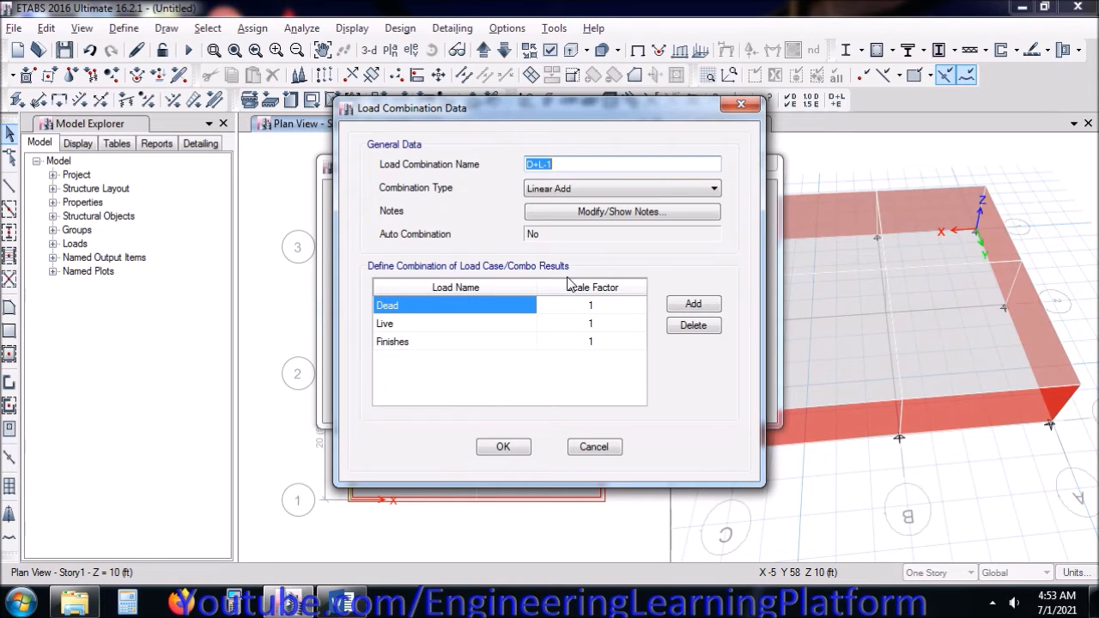
pyautogui.click(556, 165)
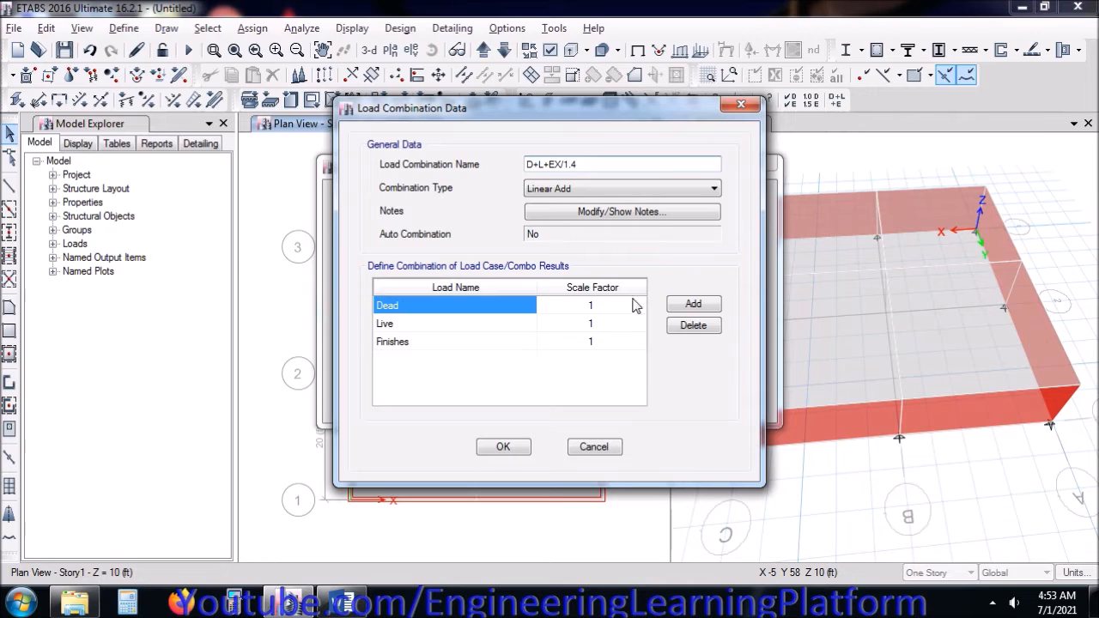
# Step: Add load EX with a scale factor of 1/1.4 to the D+L+EX/1.4 combination and save it
pyautogui.click(688, 305)
pyautogui.click(528, 360)
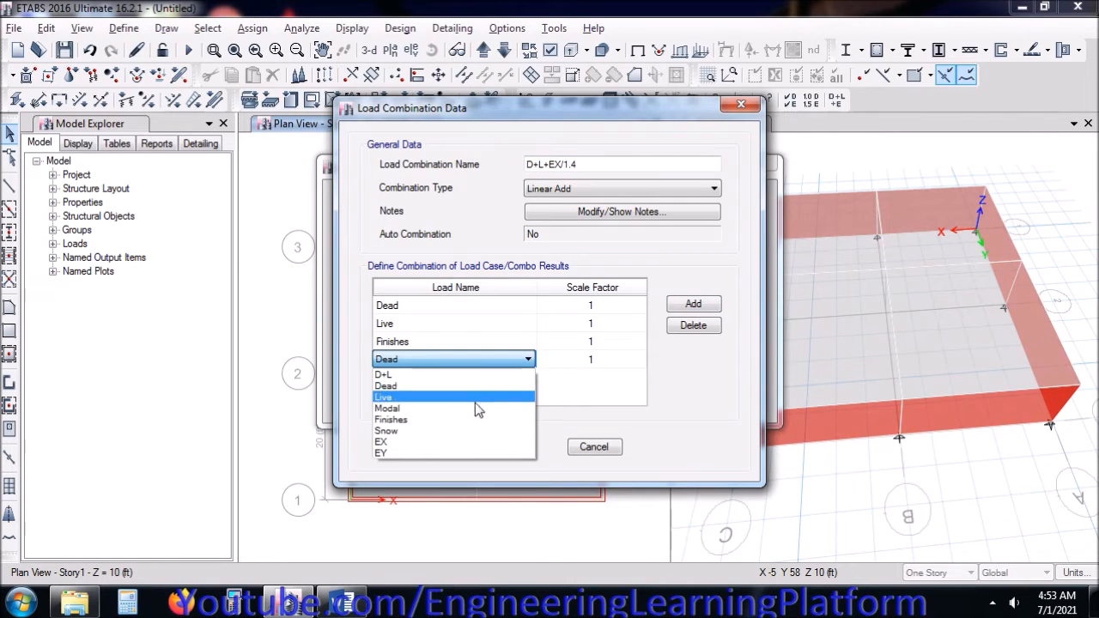
pyautogui.click(454, 442)
pyautogui.click(586, 359)
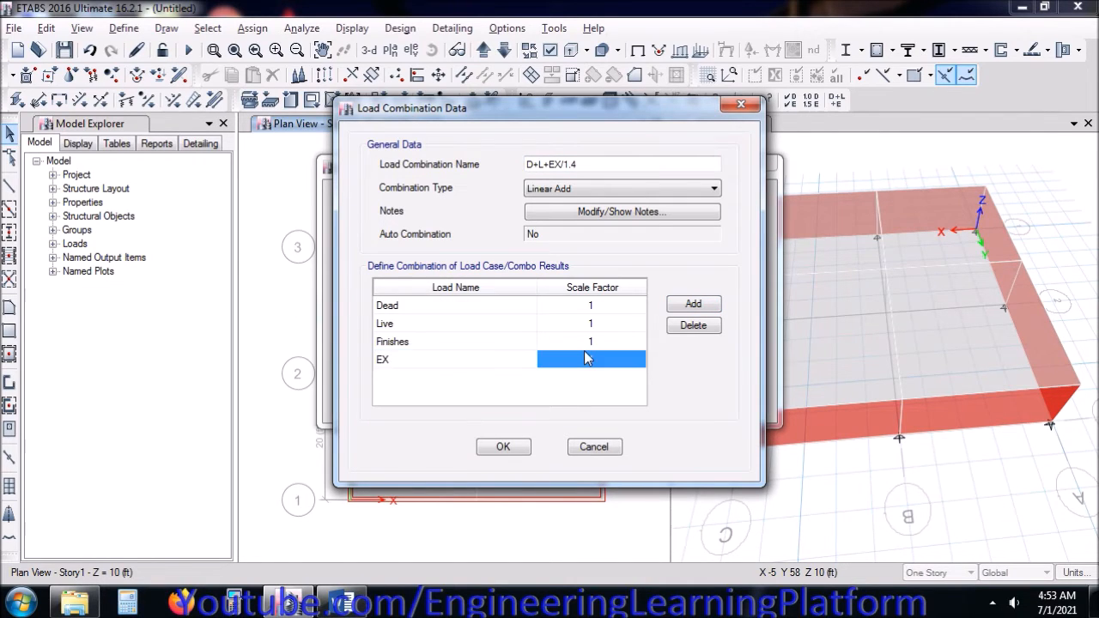
pyautogui.write('1/1.4')
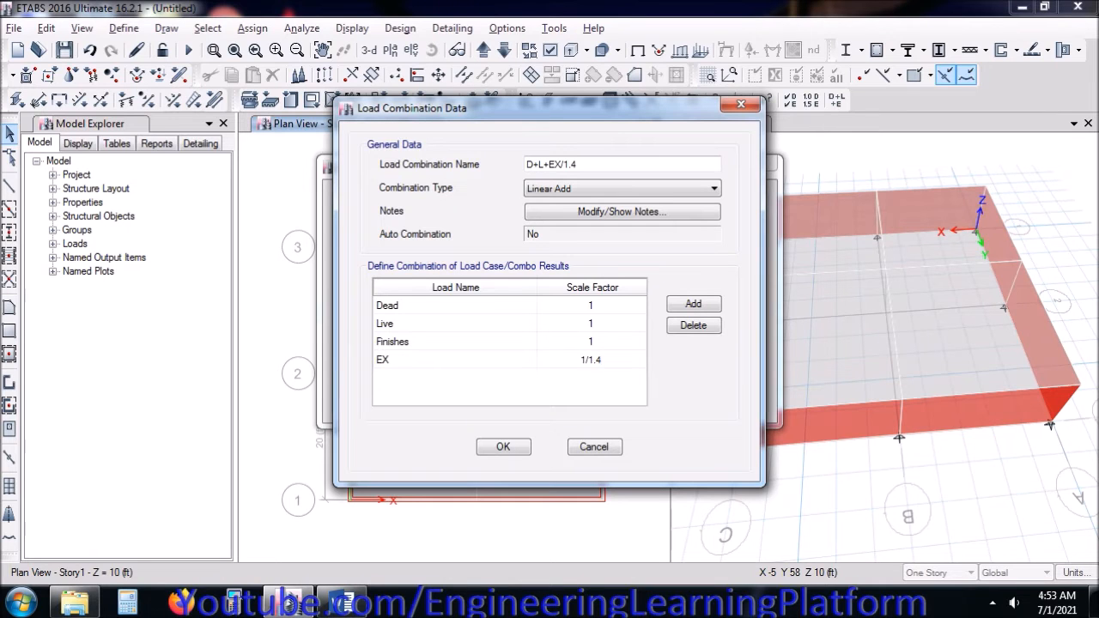
pyautogui.press('Return')
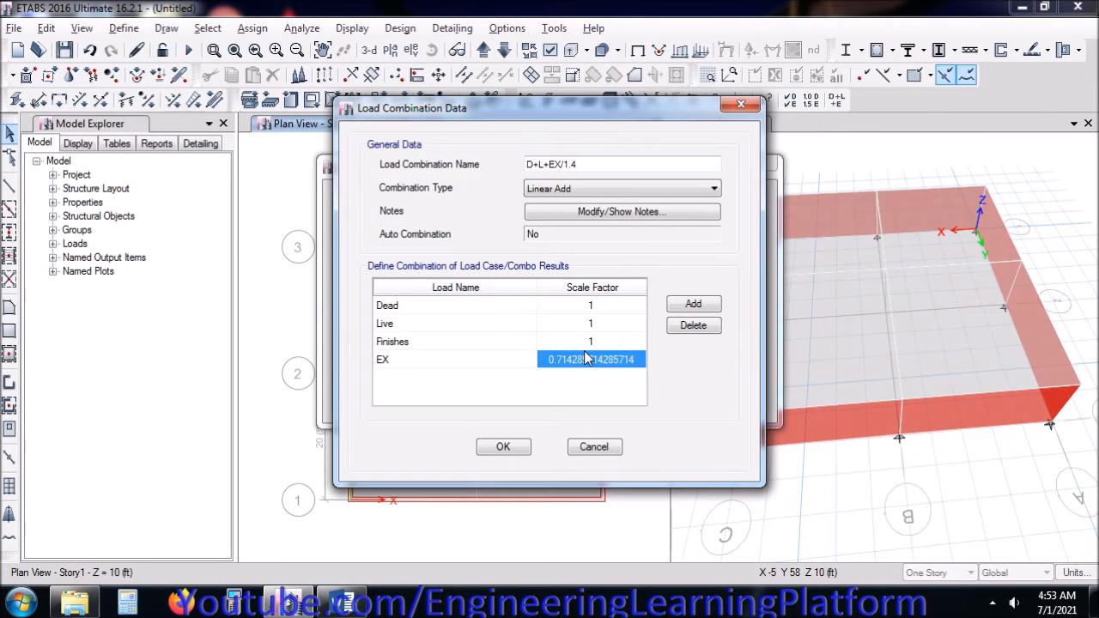
pyautogui.click(503, 448)
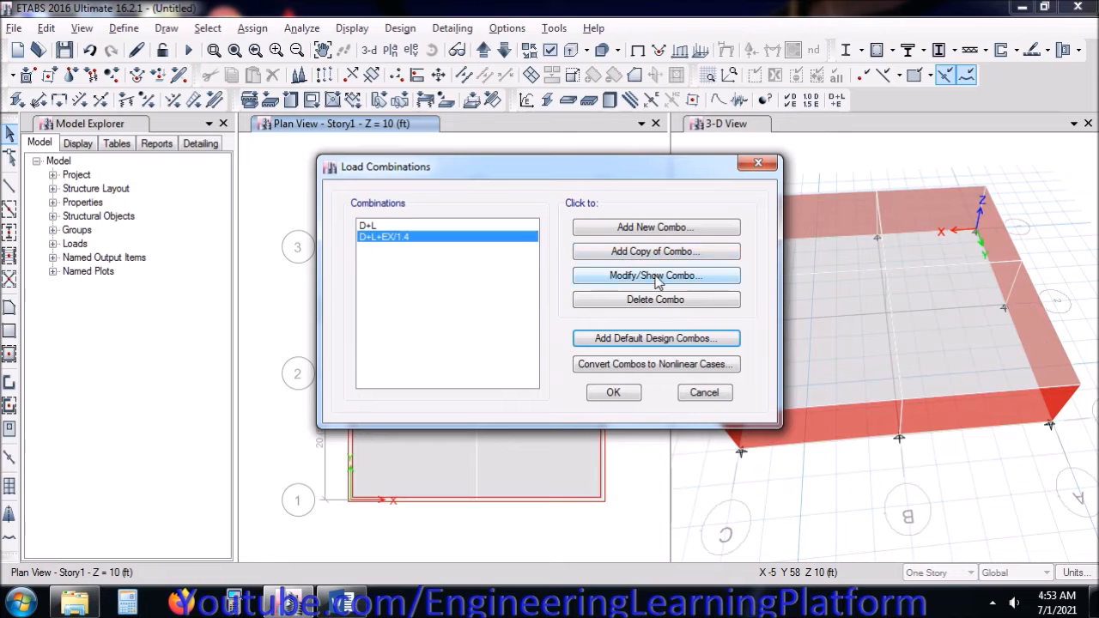
# Step: Duplicate the D+L+EX/1.4 combination, reusing its copied name, and name the duplicate D+L-EX/1.4
pyautogui.click(649, 277)
pyautogui.moveTo(599, 163); pyautogui.dragTo(487, 157)
pyautogui.hotkey('ctrl', 'c')
pyautogui.click(503, 447)
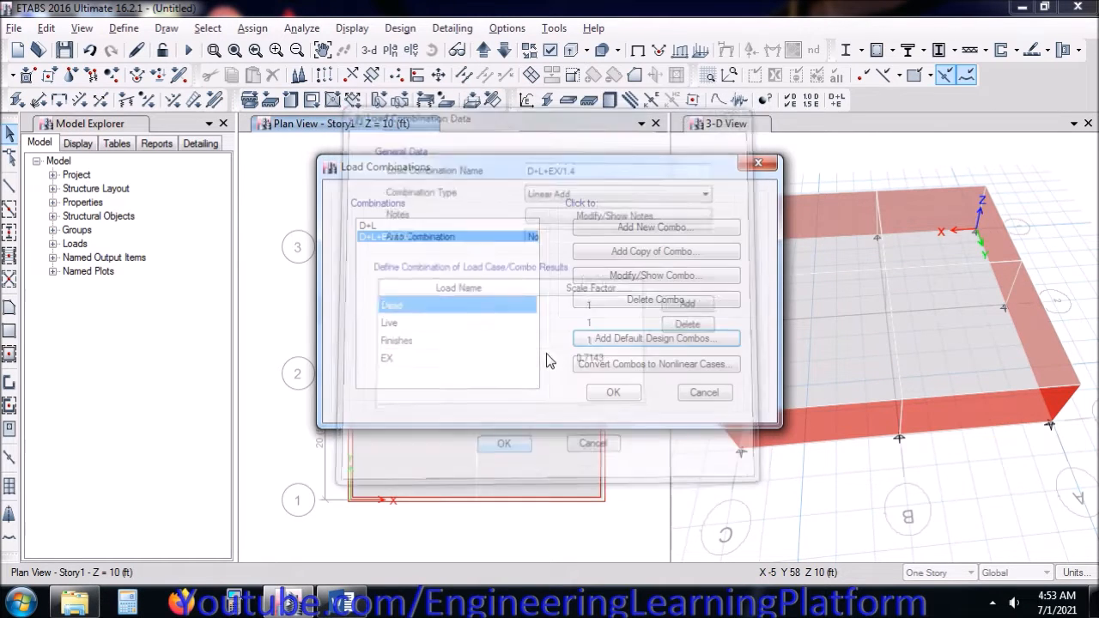
pyautogui.click(620, 252)
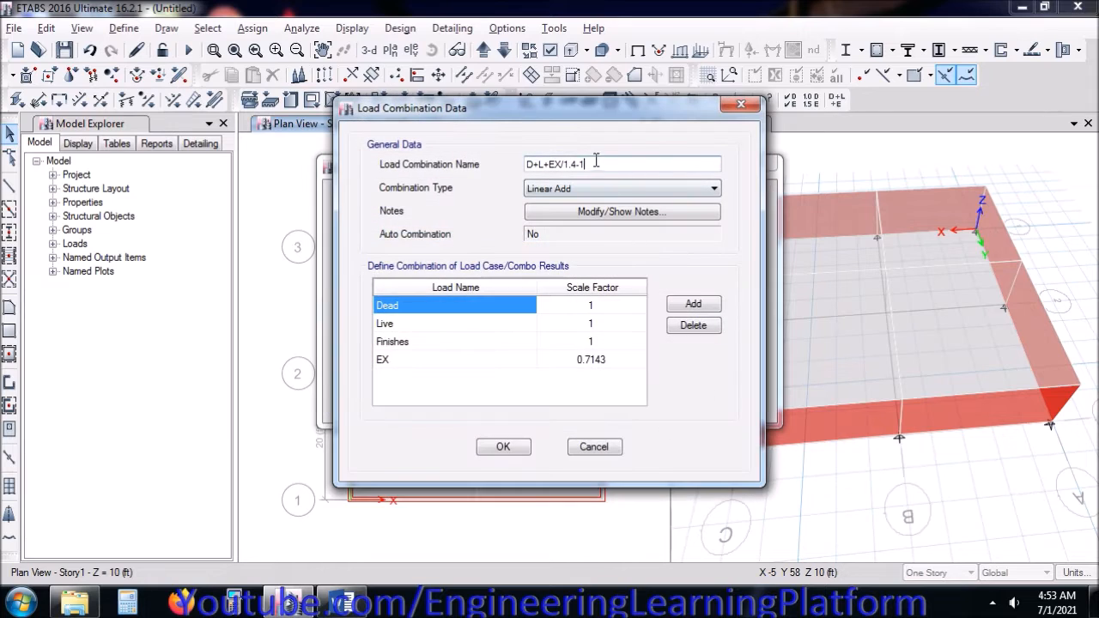
pyautogui.moveTo(599, 162); pyautogui.dragTo(432, 181)
pyautogui.hotkey('ctrl', 'v')
pyautogui.click(550, 163)
pyautogui.press('BackSpace')
pyautogui.write('-')
# Step: Set the EX scale factor of the D+L-EX/1.4 combination to -0.7143 and save the combination
pyautogui.click(578, 362)
pyautogui.click(578, 361)
pyautogui.write('-')
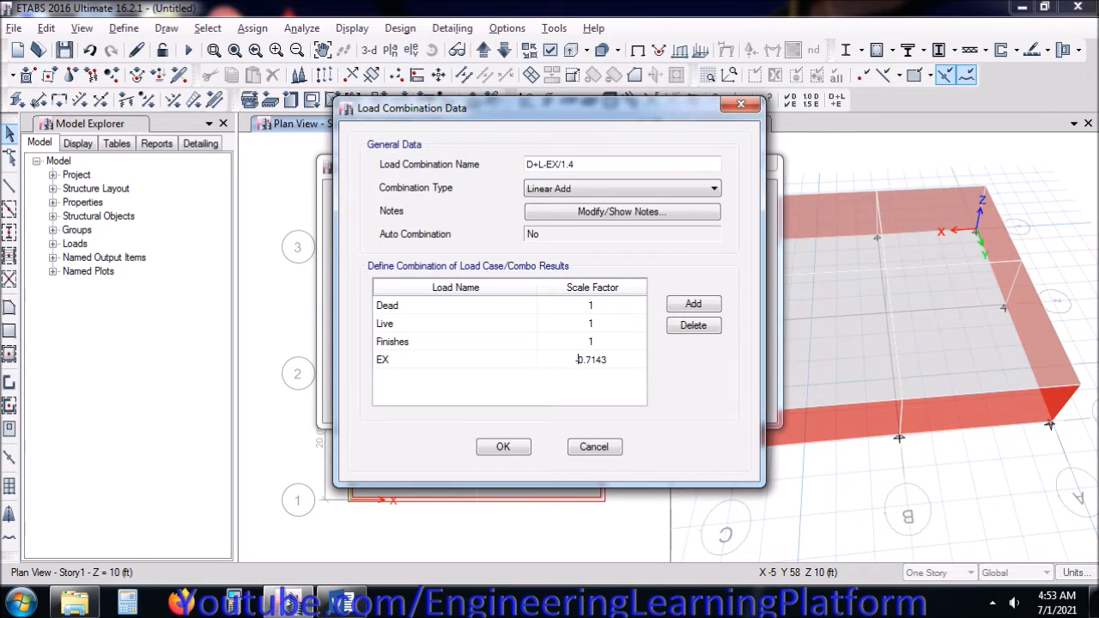
pyautogui.click(503, 447)
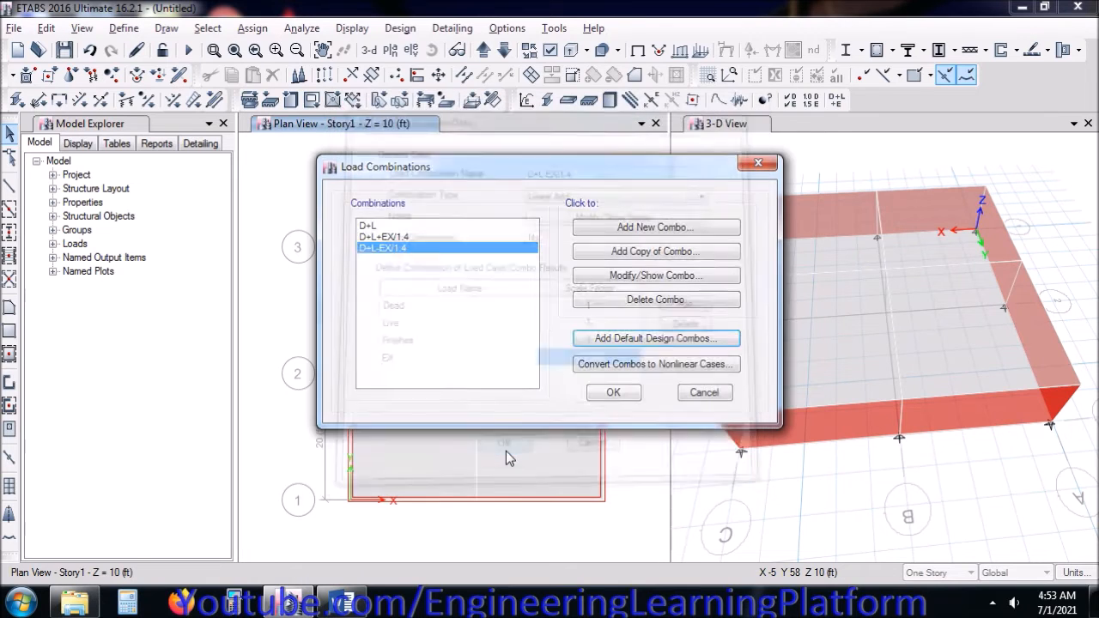
# Step: Duplicate the D+L+EX/1.4 load combination and name the copy D+L+EY/1.4
pyautogui.click(522, 239)
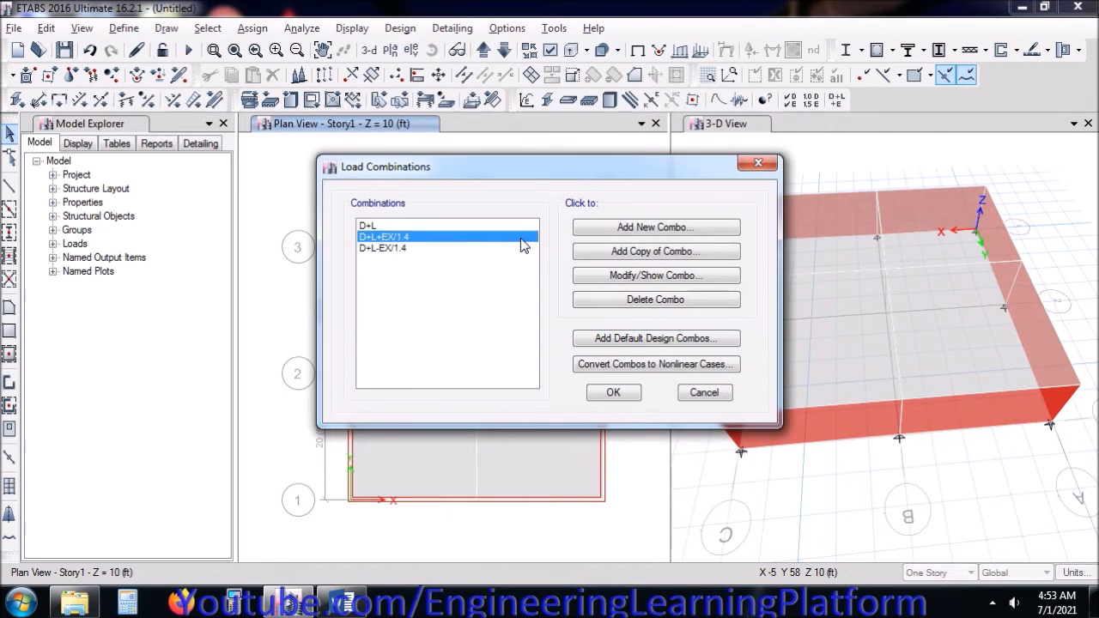
pyautogui.click(648, 253)
pyautogui.moveTo(596, 164); pyautogui.dragTo(487, 167)
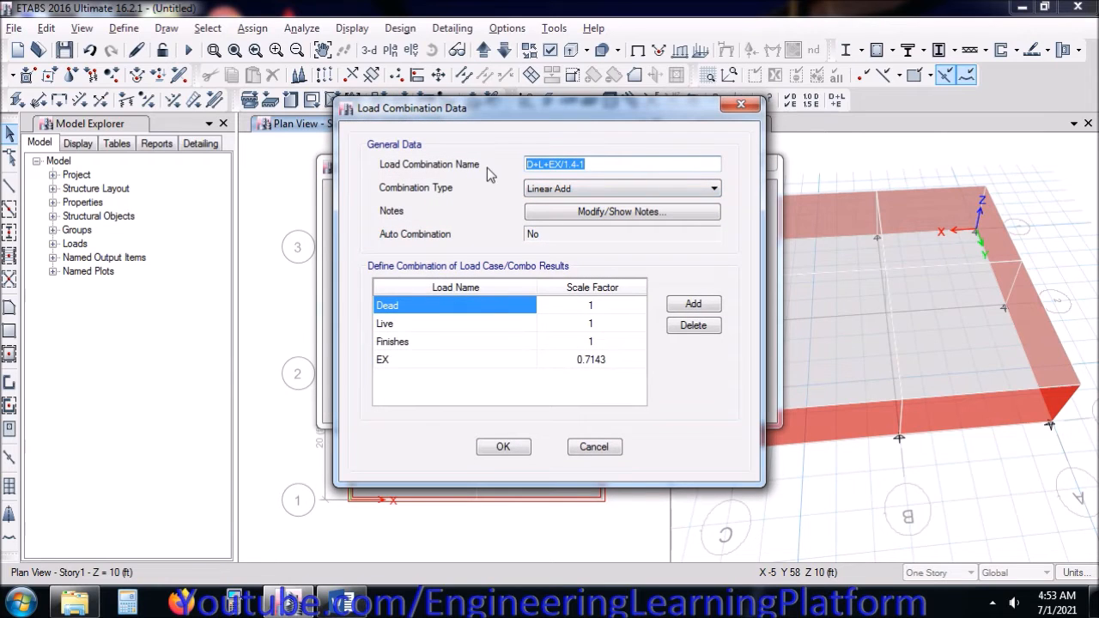
pyautogui.press('End')
pyautogui.press('BackSpace')
pyautogui.press('BackSpace')
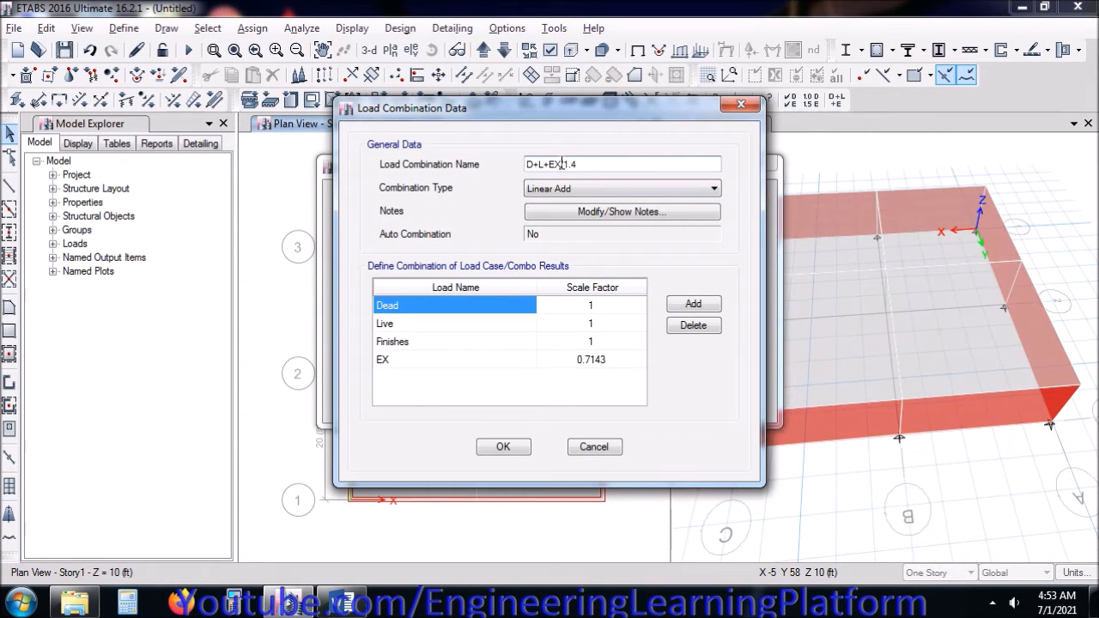
pyautogui.write('Y')
# Step: Replace load EX with EY in the D+L+EY/1.4 combination and save it
pyautogui.click(528, 360)
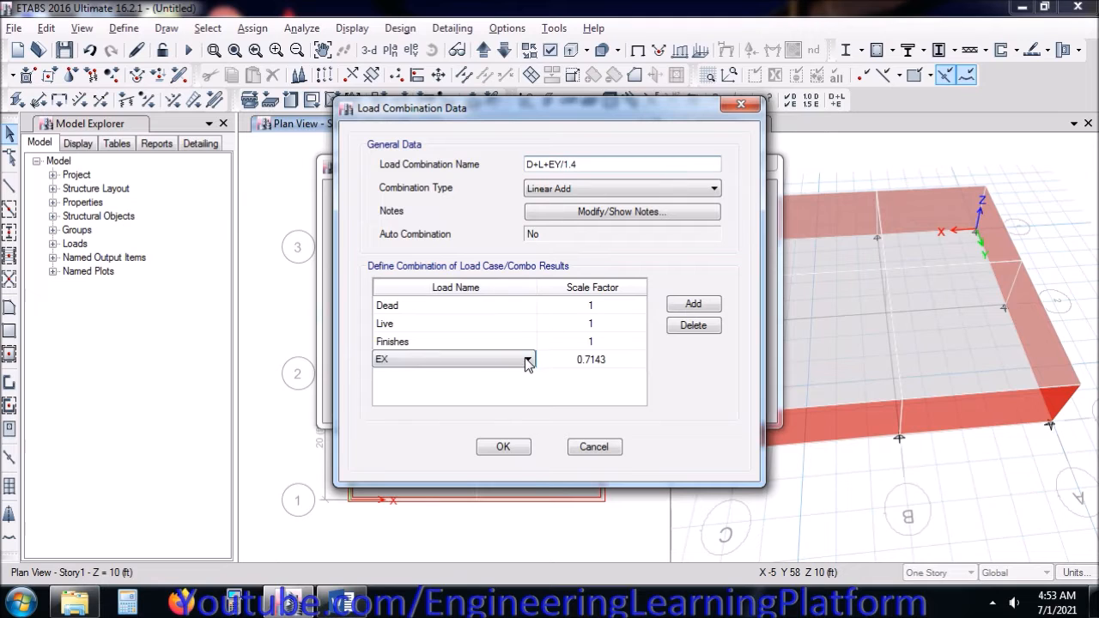
pyautogui.click(528, 359)
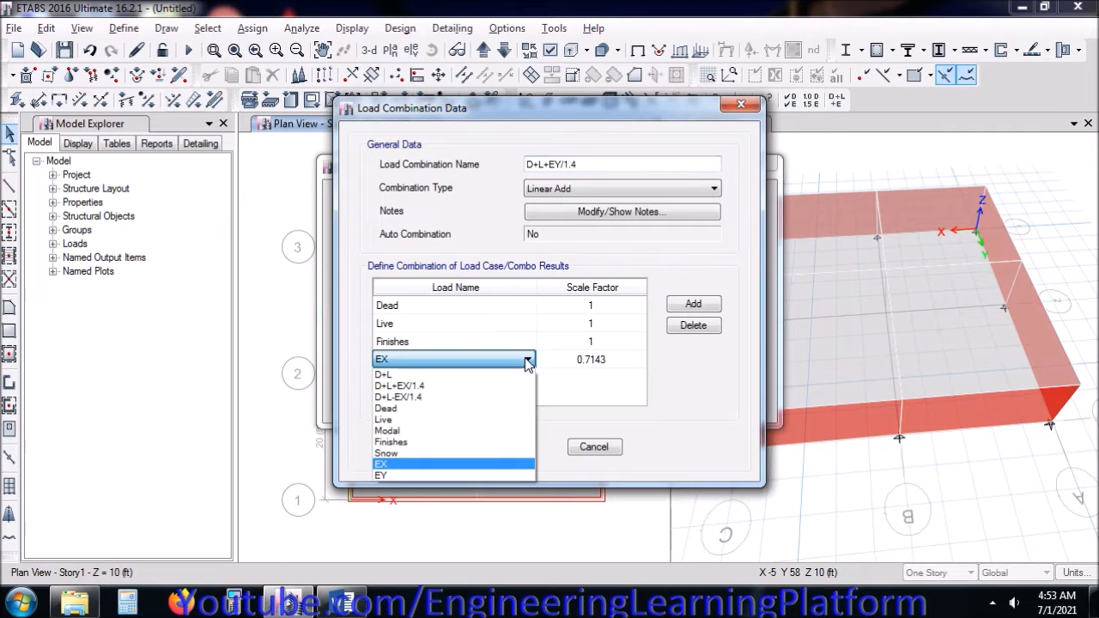
pyautogui.click(453, 474)
pyautogui.click(511, 446)
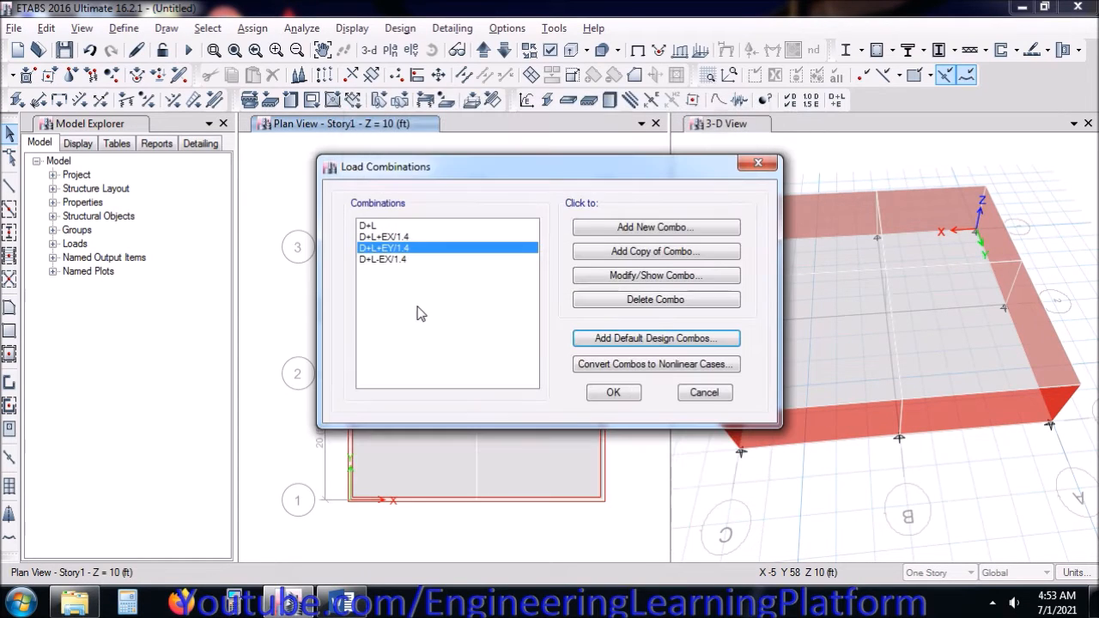
# Step: Duplicate the D+L-EX/1.4 combination, reusing its copied name, and name the duplicate D+L-EY/1.4
pyautogui.click(407, 259)
pyautogui.click(409, 248)
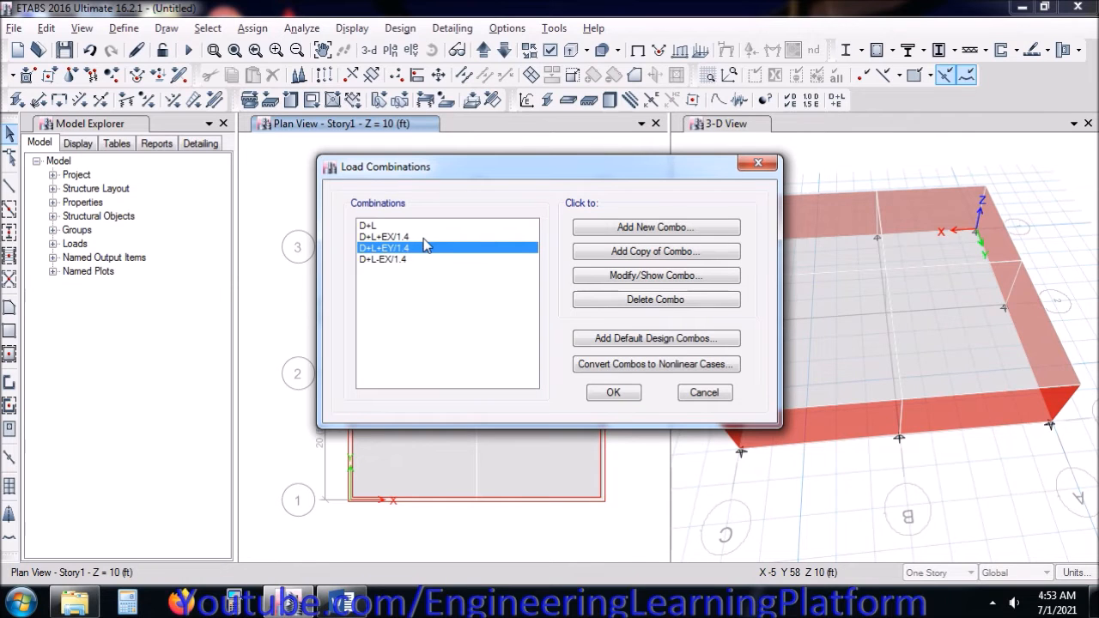
pyautogui.click(421, 258)
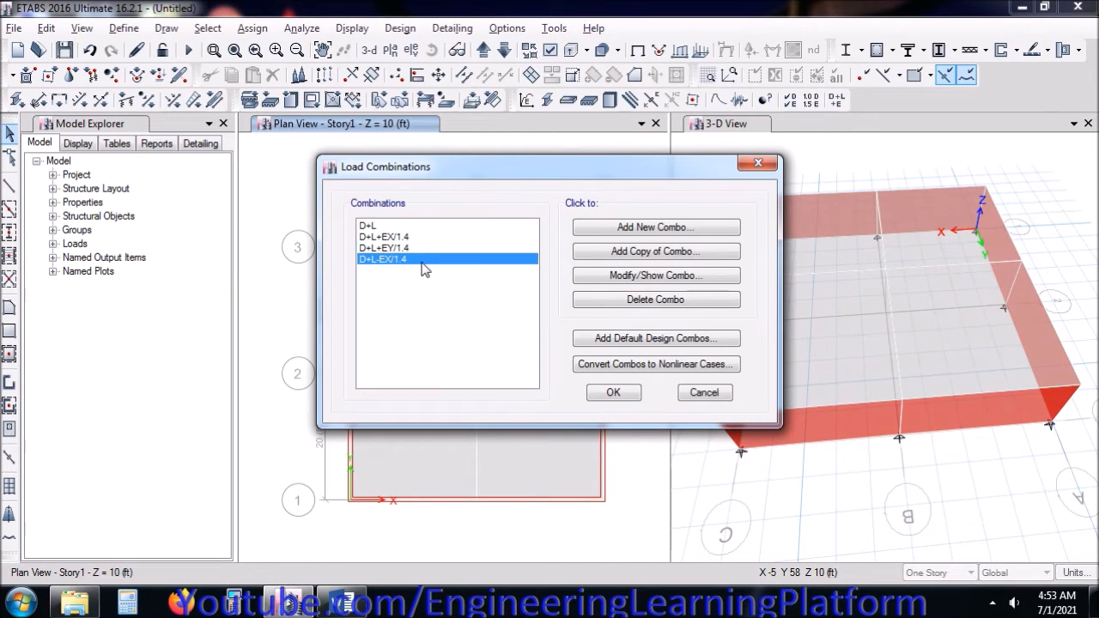
pyautogui.click(649, 254)
pyautogui.moveTo(577, 159); pyautogui.dragTo(446, 184)
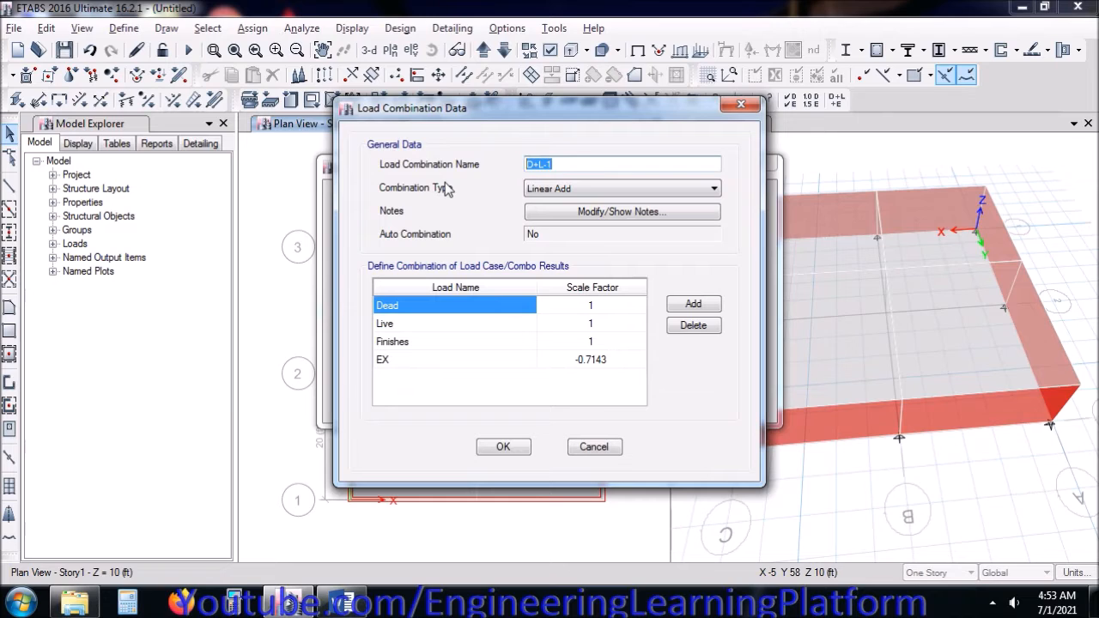
pyautogui.hotkey('ctrl', 'v')
pyautogui.click(561, 165)
pyautogui.press('BackSpace')
pyautogui.press('BackSpace')
pyautogui.write('-EY')
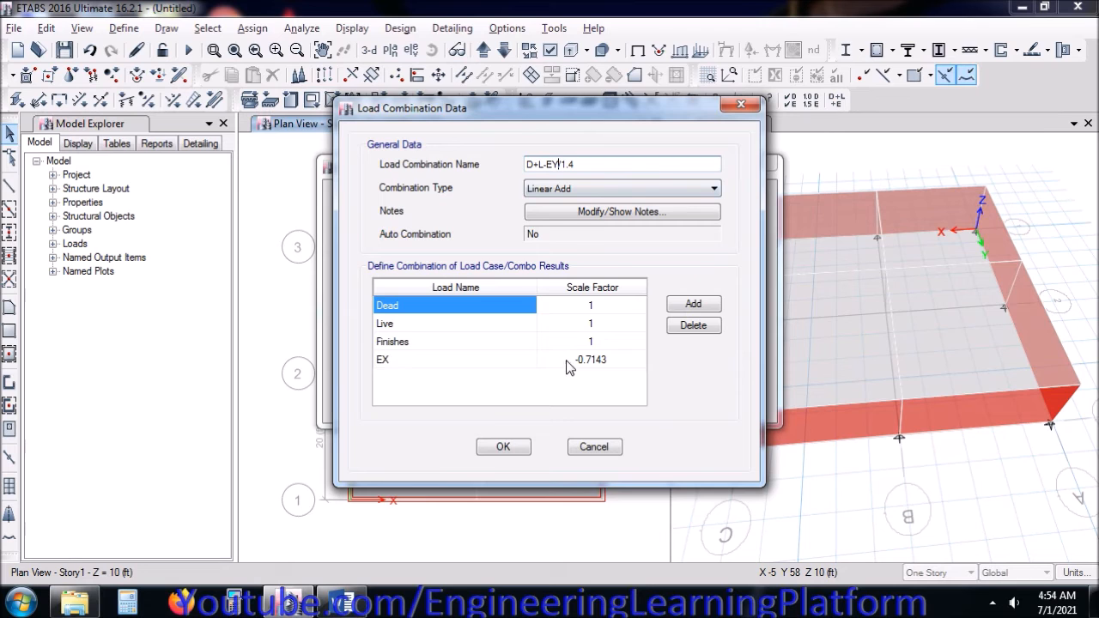
# Step: Replace load EX with EY in the D+L-EY/1.4 combination and save it
pyautogui.click(453, 360)
pyautogui.click(453, 361)
pyautogui.click(422, 486)
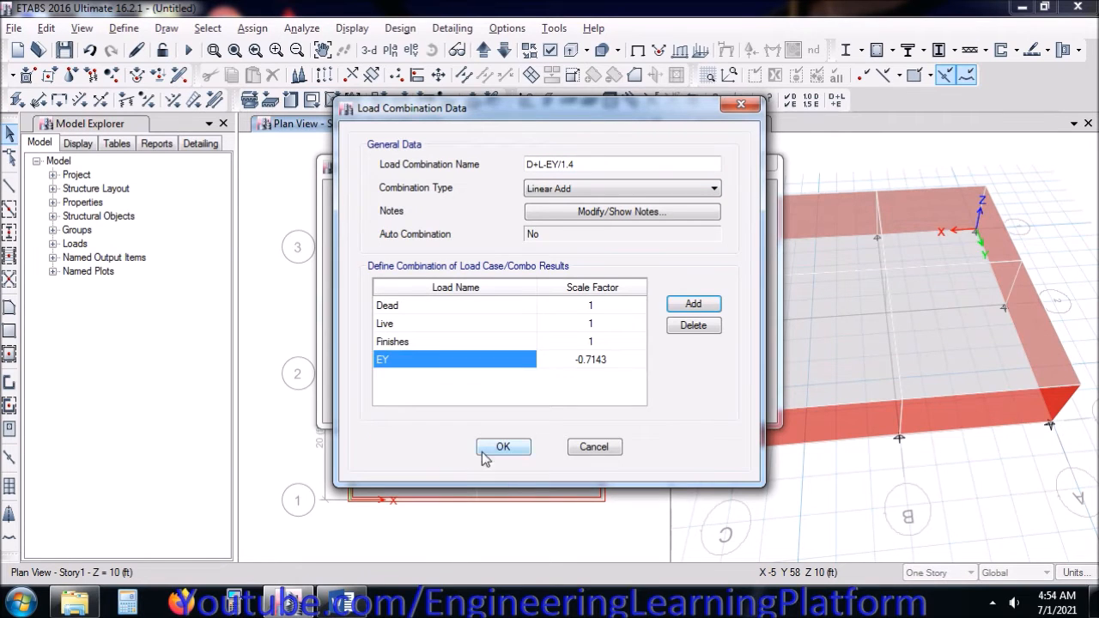
pyautogui.click(497, 447)
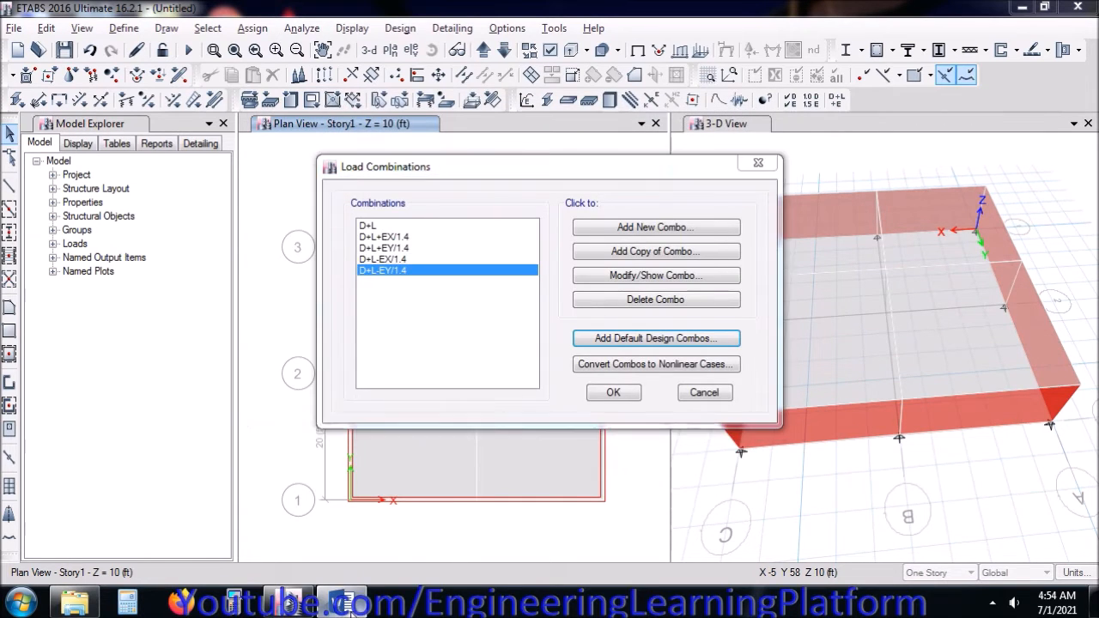
# Step: Try to duplicate the D+L combination as D+L+S, following the combinations listed in the Word report
pyautogui.click(342, 601)
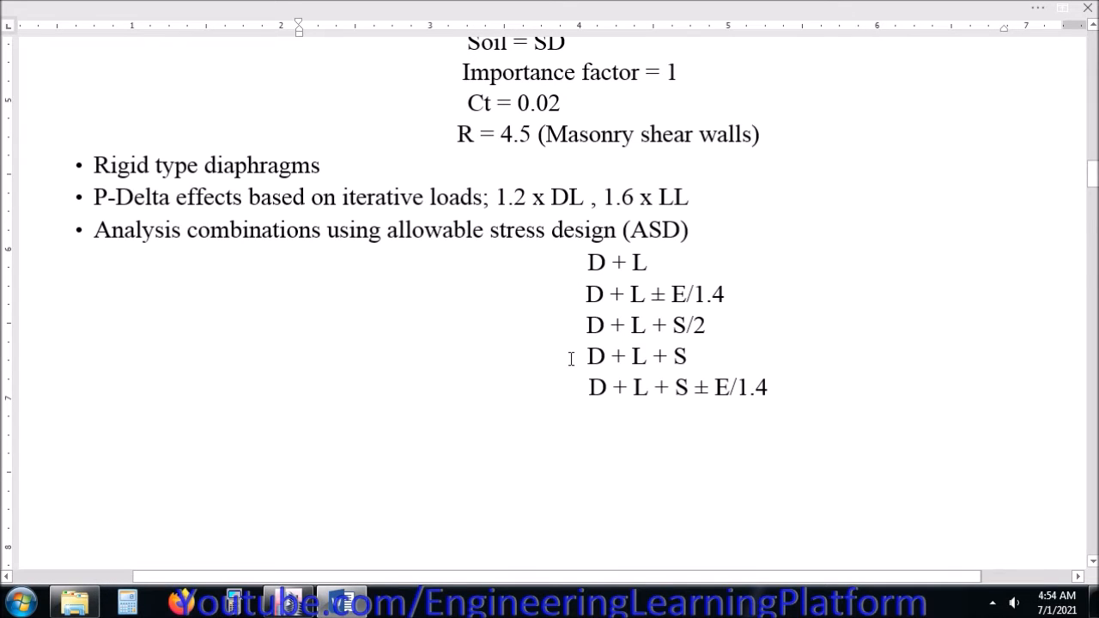
pyautogui.hotkey('alt', 'Tab')
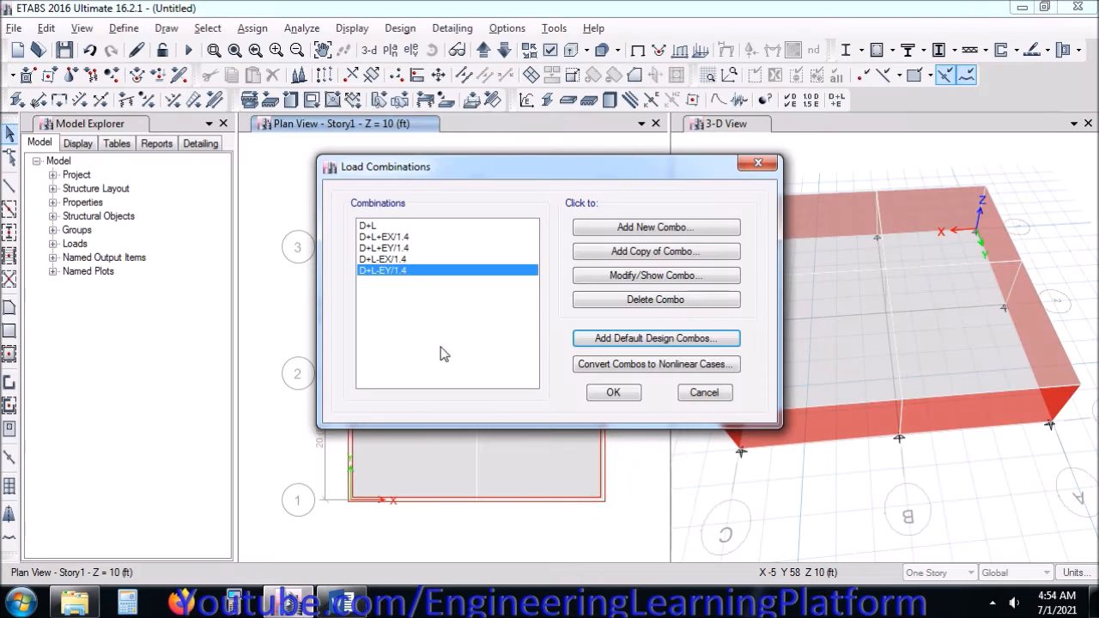
pyautogui.click(611, 229)
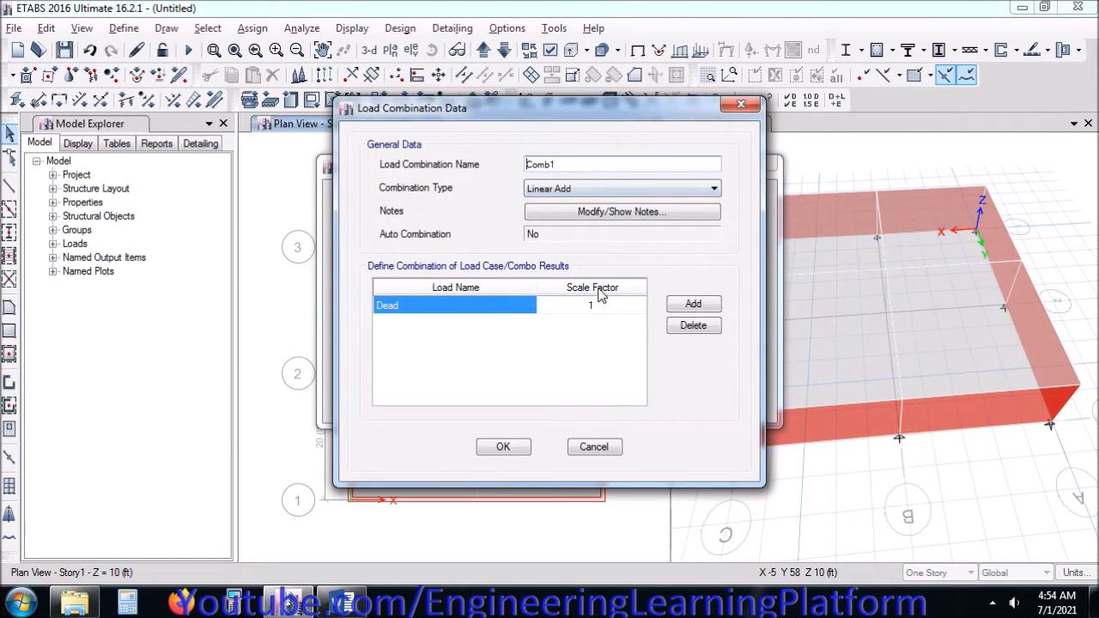
pyautogui.click(599, 446)
pyautogui.click(398, 227)
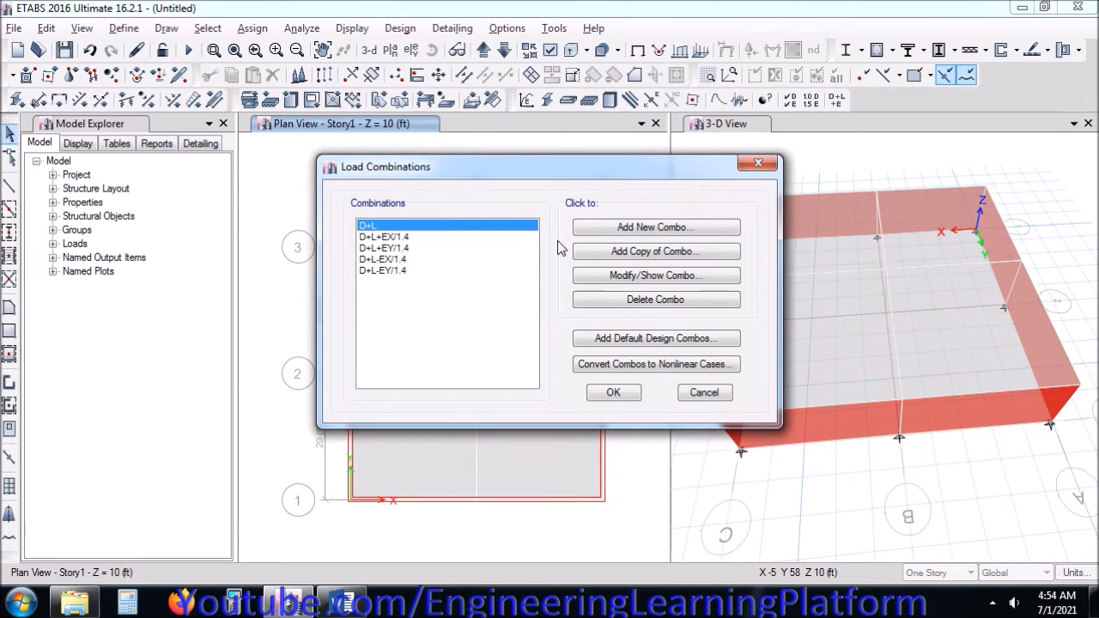
pyautogui.click(580, 251)
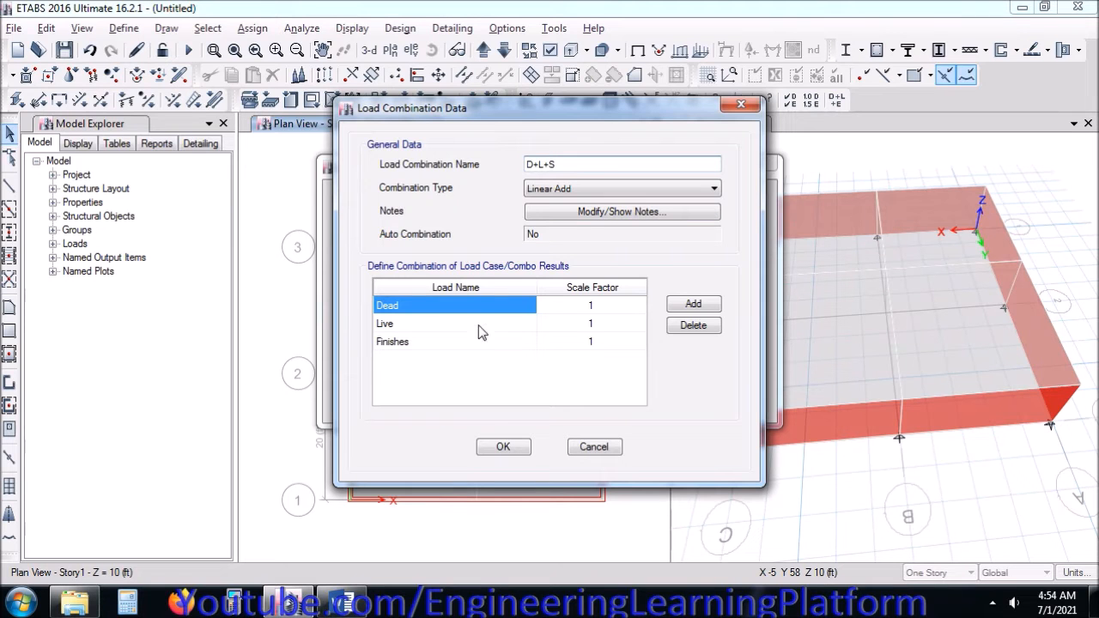
# Step: Examine the roof live and snow load terms in the allowable stress design combinations of section 1612.3.1 in the UBC 97 PDF
pyautogui.click(74, 603)
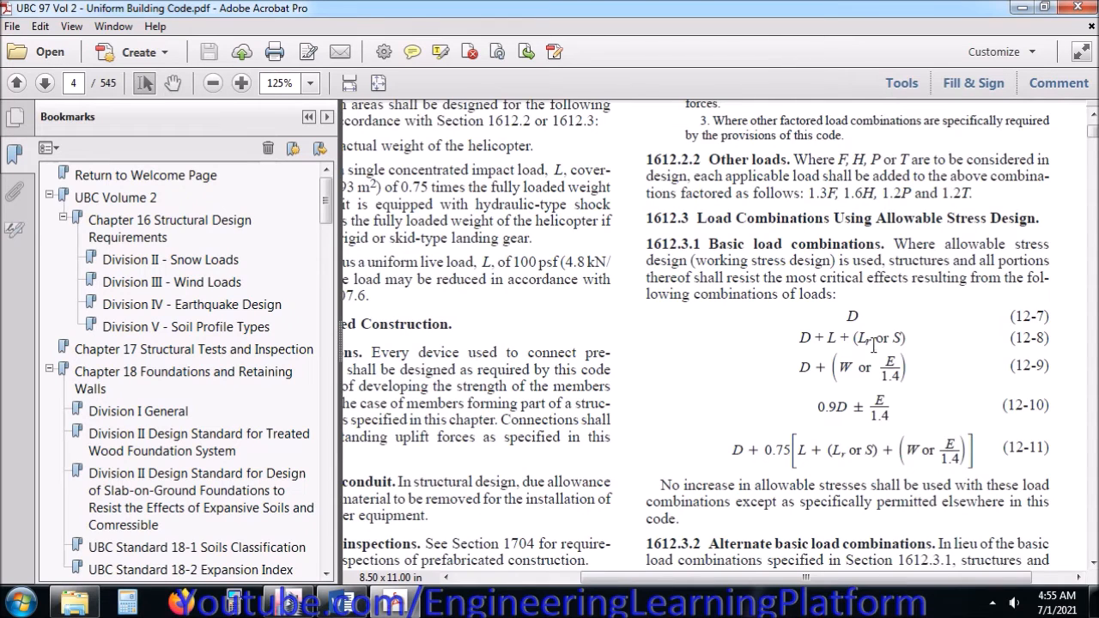
pyautogui.moveTo(875, 342); pyautogui.dragTo(914, 349)
pyautogui.moveTo(831, 460); pyautogui.dragTo(902, 456)
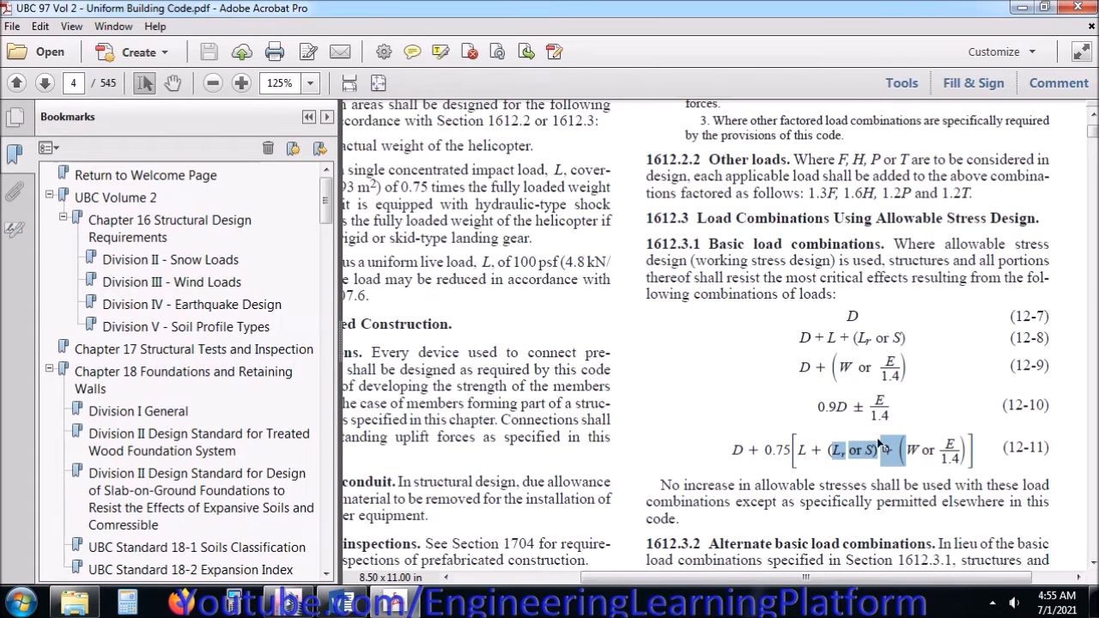
pyautogui.click(866, 382)
pyautogui.moveTo(872, 340); pyautogui.dragTo(904, 371)
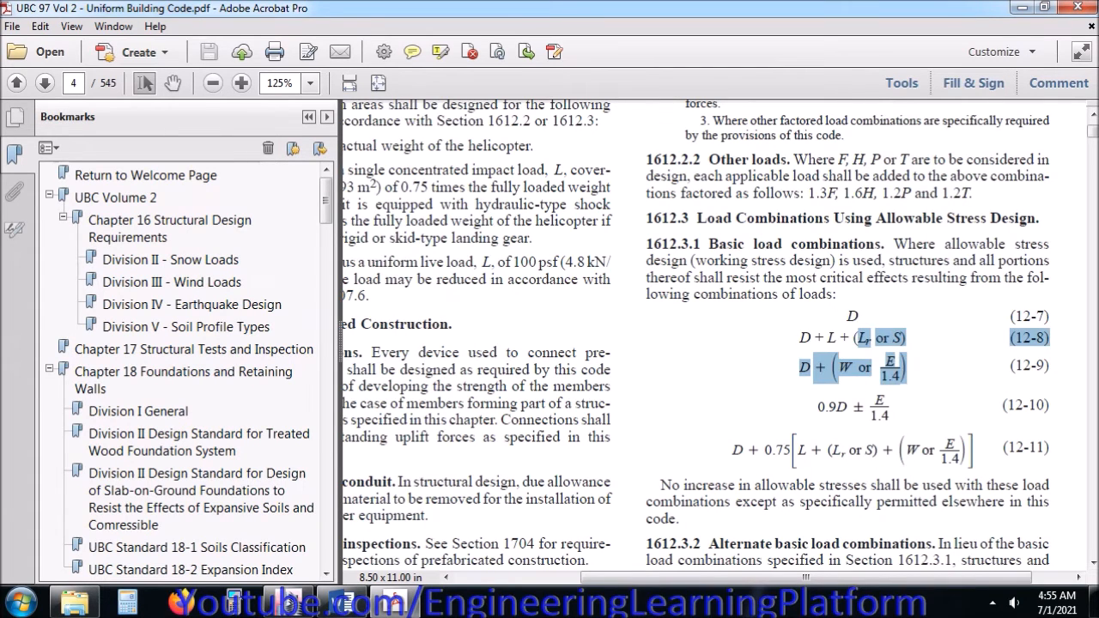
# Step: Write "OUR ROOF LOAD AND SNOW LOAD ARE EQUAL SO NO NEED TO REPEART COMBINATIONS" in Notepad and close it without saving
pyautogui.click(22, 603)
pyautogui.write('NOTE')
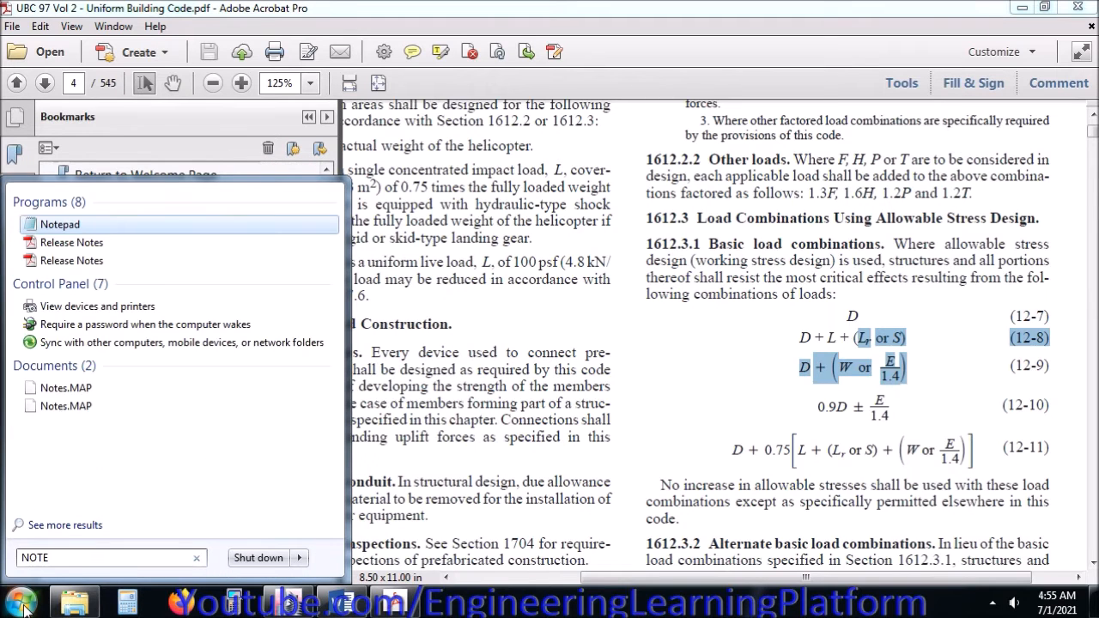
pyautogui.press('Escape')
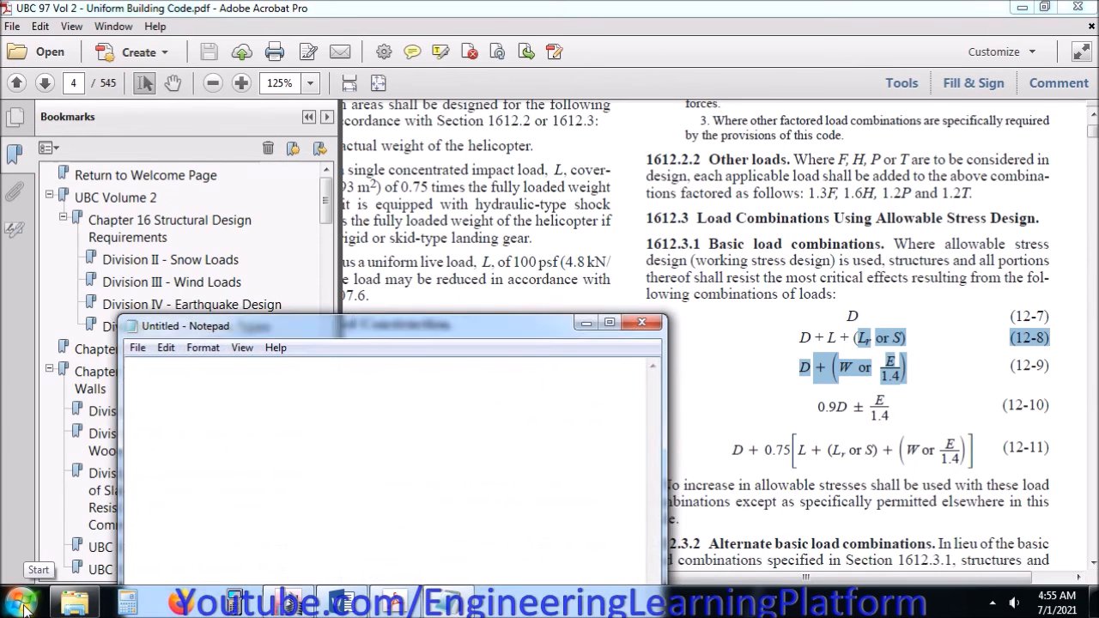
pyautogui.write('OUR R')
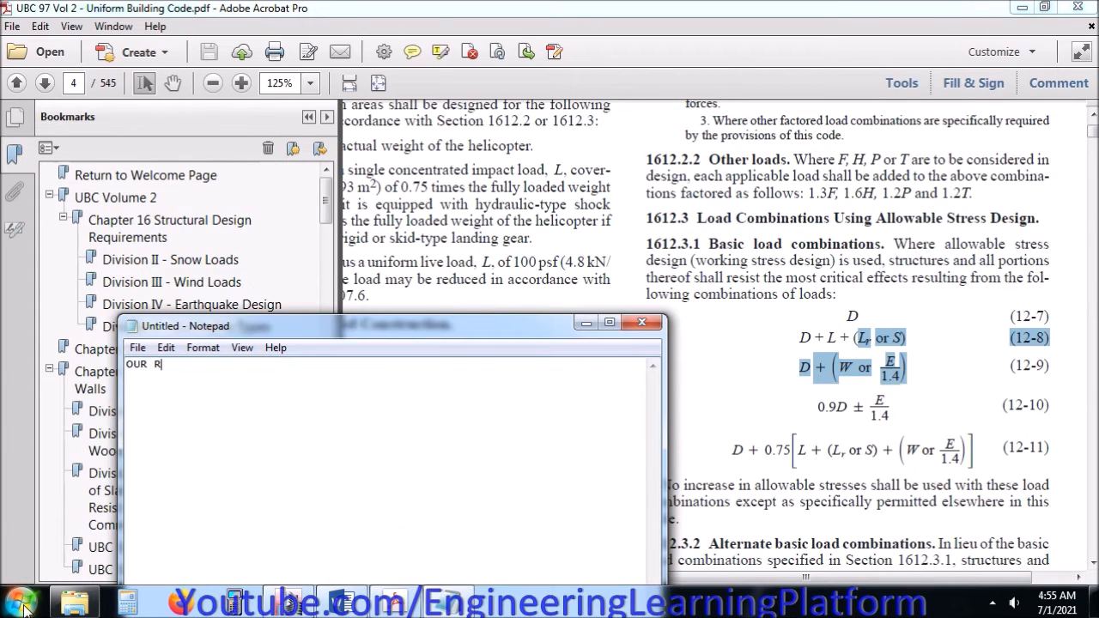
pyautogui.write('OOF LOAD AND SNOW LOAD ARE EQUAL SO NO NEED TO REPEART COMBINATIONS')
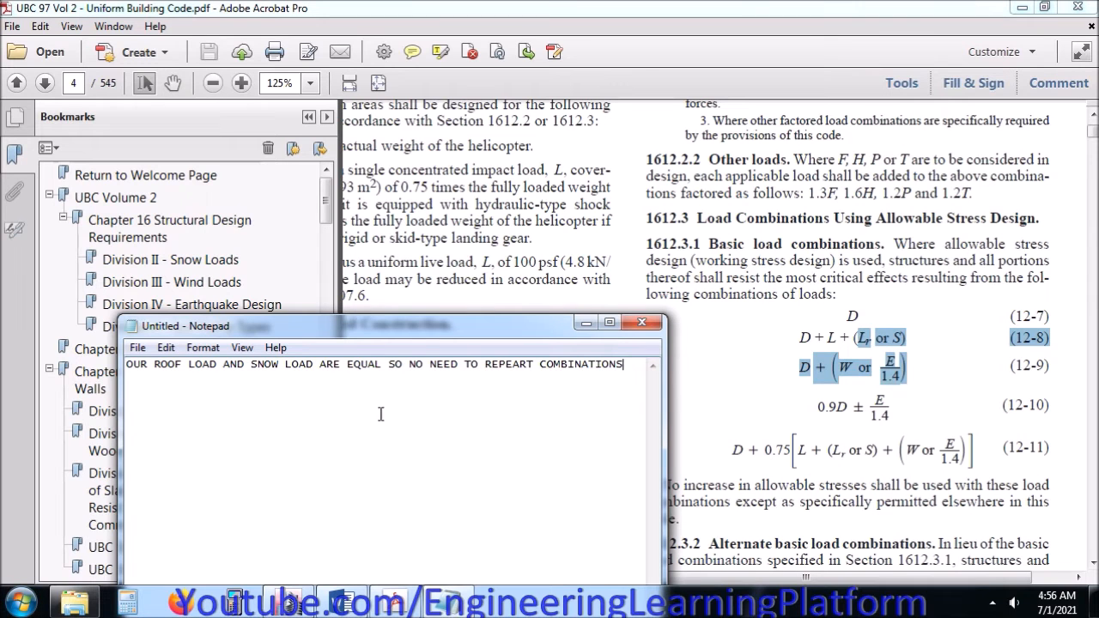
pyautogui.click(641, 322)
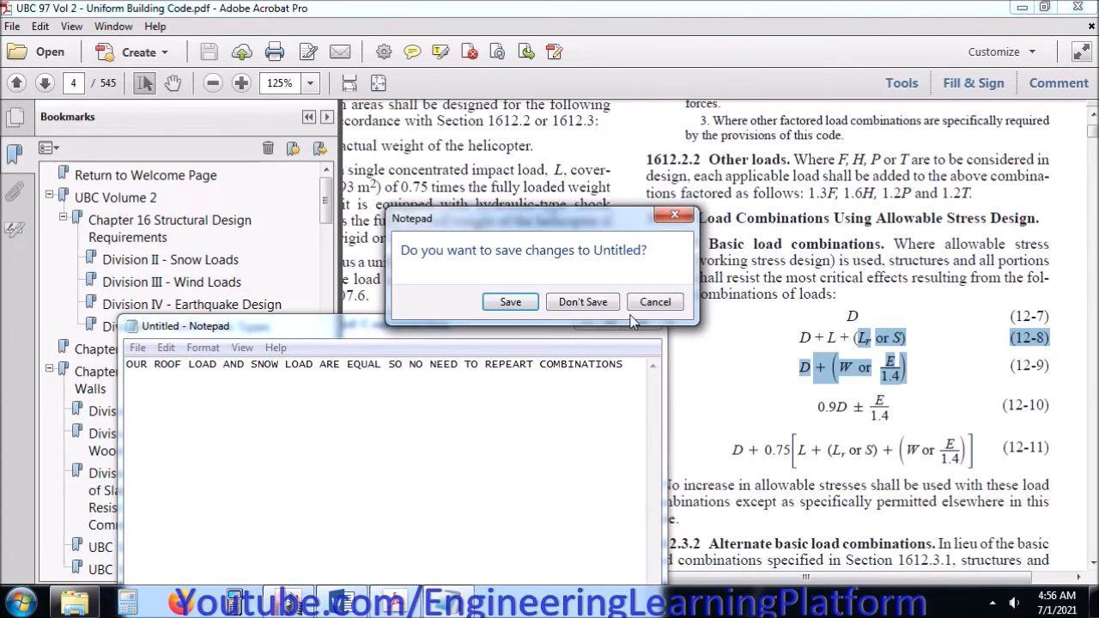
pyautogui.click(595, 303)
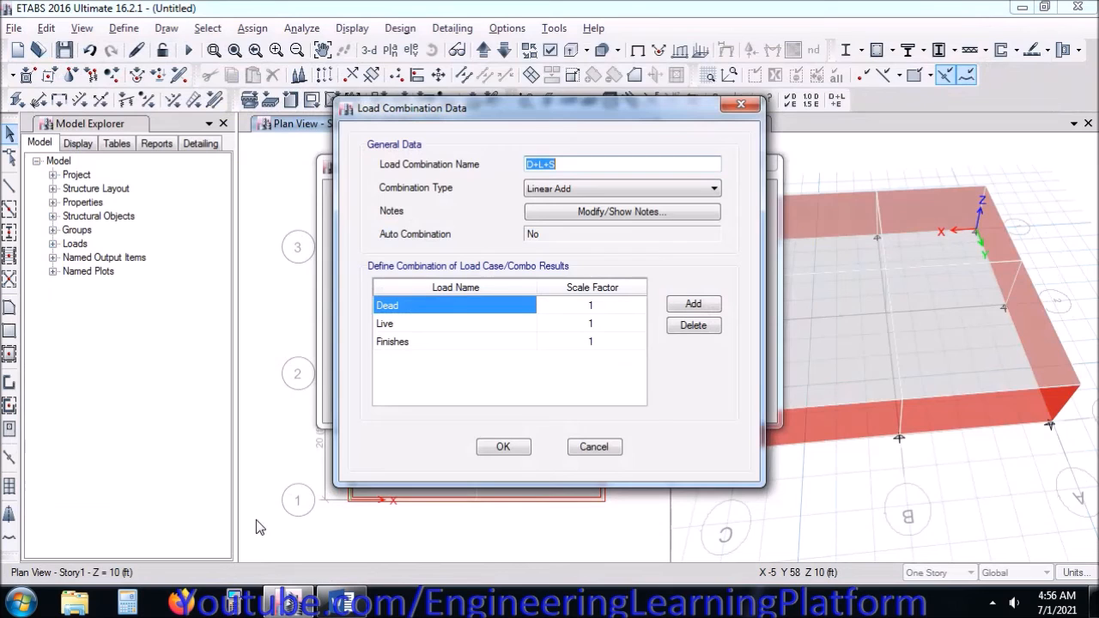
# Step: Discard the D+L+S copy in ETABS and accept the defined load combinations
pyautogui.click(590, 446)
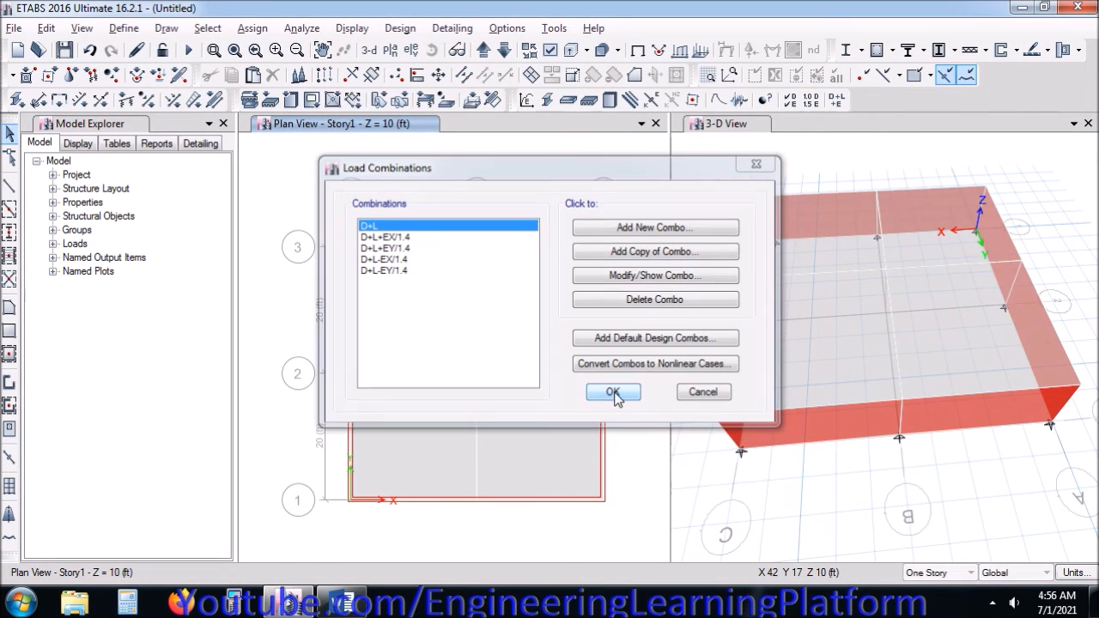
pyautogui.click(616, 395)
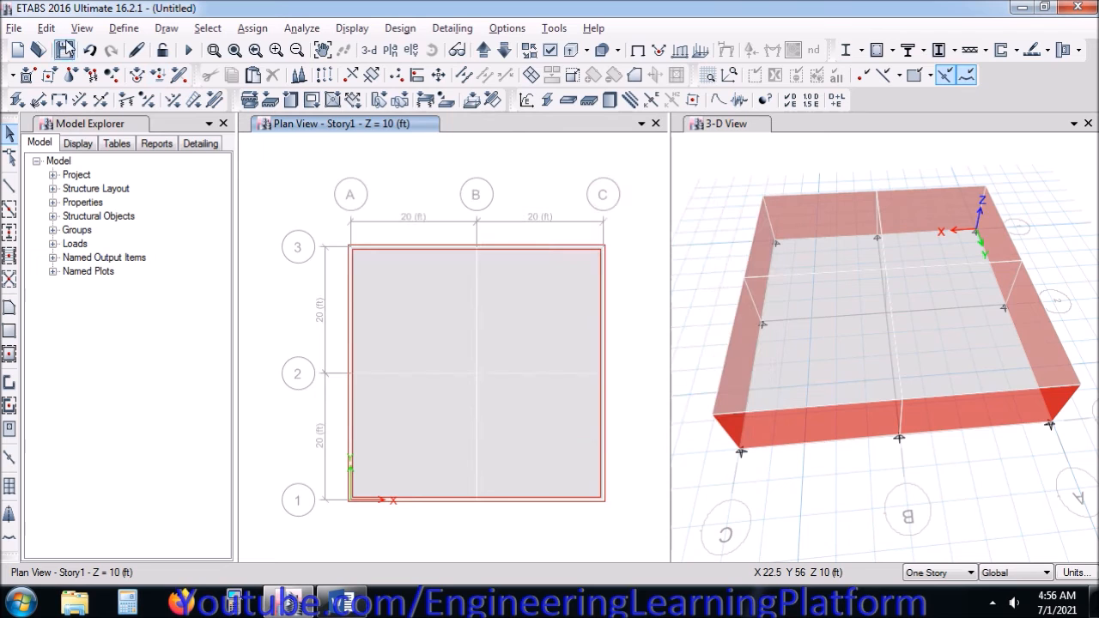
# Step: Create a new load combination named ASD ENVELOPE and extend its load list to five rows
pyautogui.click(124, 28)
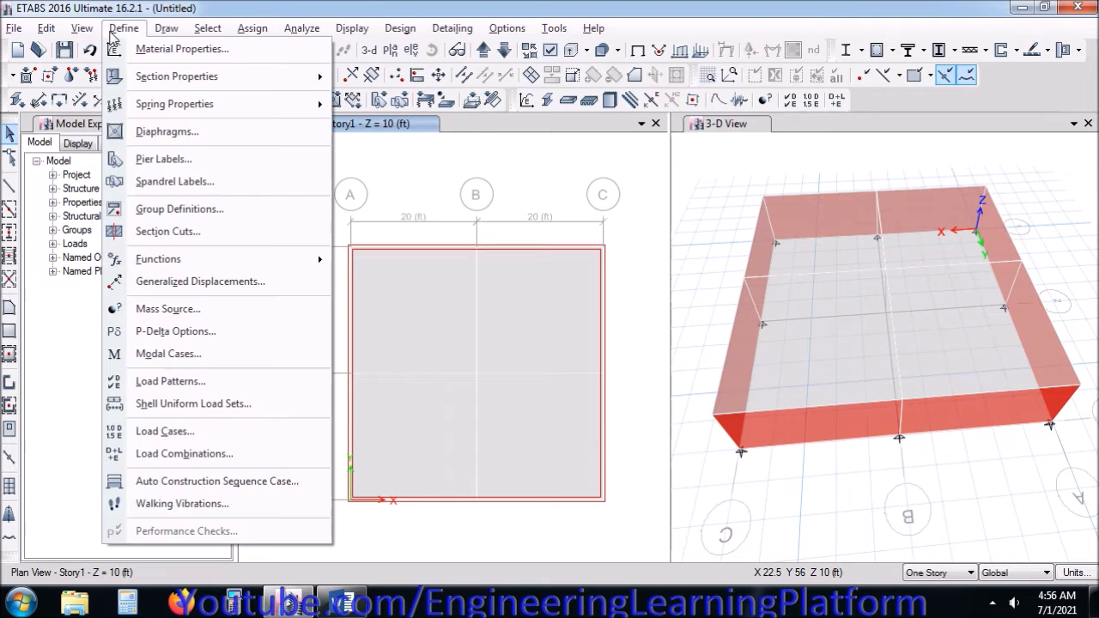
pyautogui.click(194, 454)
pyautogui.click(639, 229)
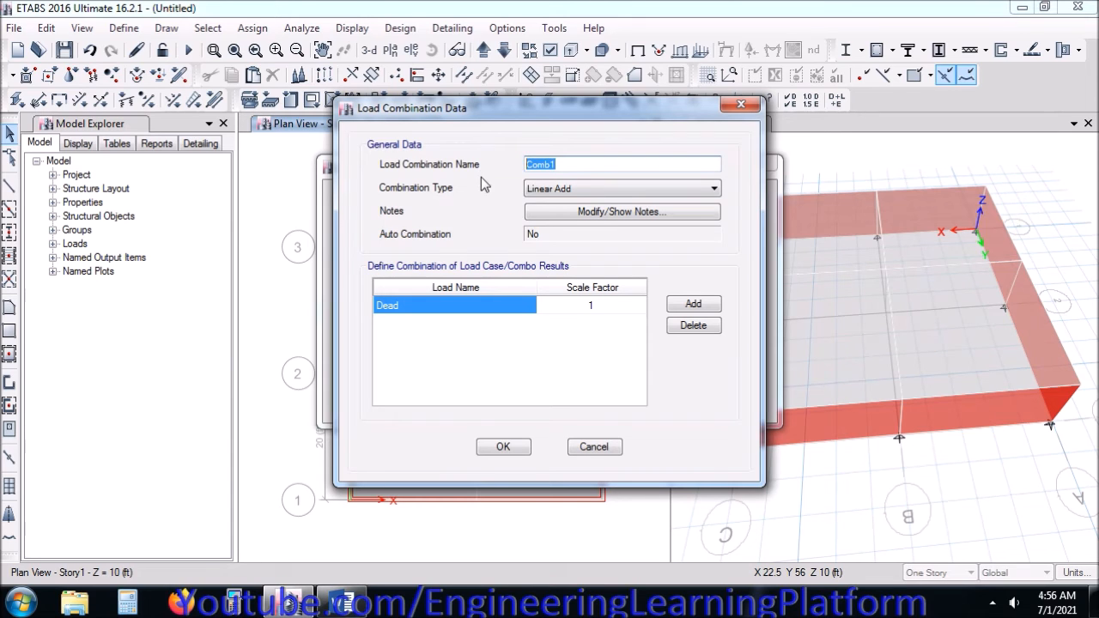
pyautogui.write('ASD ENVELOPE')
pyautogui.click(699, 306)
pyautogui.click(702, 307)
pyautogui.click(702, 307)
pyautogui.click(703, 306)
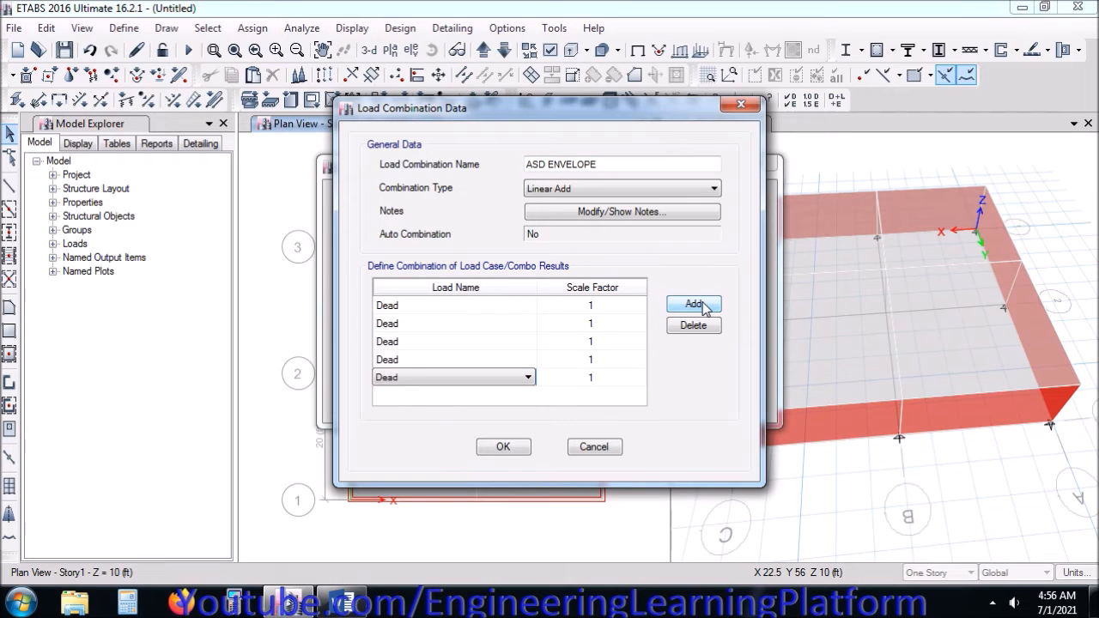
# Step: Assign D+L, D+L+EX/1.4, D+L-EX/1.4, D+L+EY/1.4 and D+L-EY/1.4 to the ASD ENVELOPE rows and save the combination
pyautogui.click(526, 306)
pyautogui.click(468, 332)
pyautogui.click(467, 328)
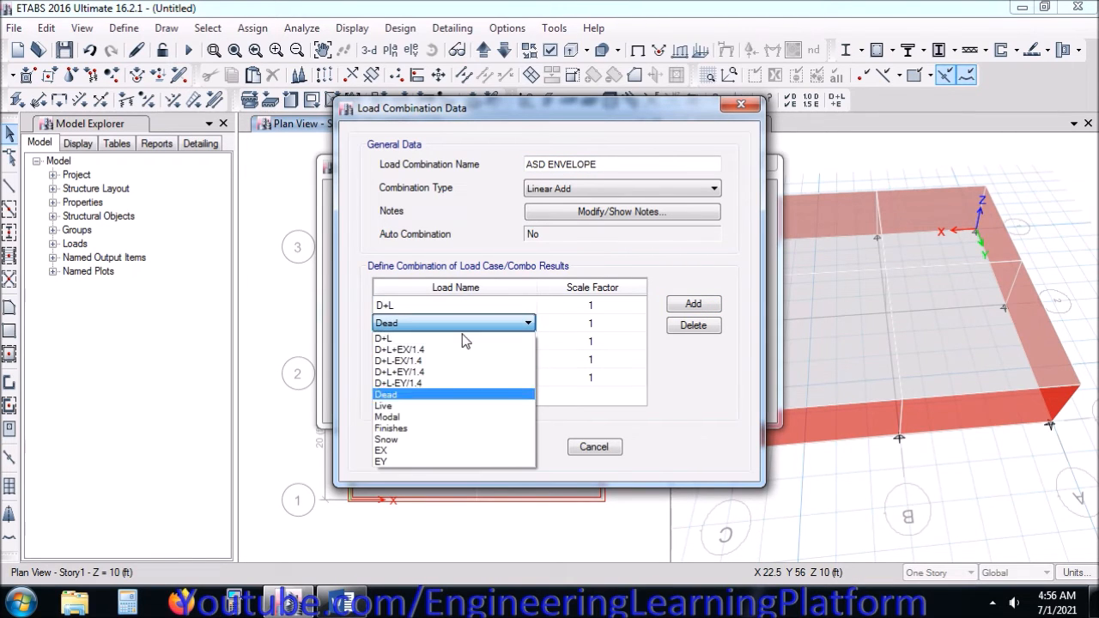
pyautogui.click(455, 349)
pyautogui.click(454, 345)
pyautogui.click(442, 379)
pyautogui.click(443, 359)
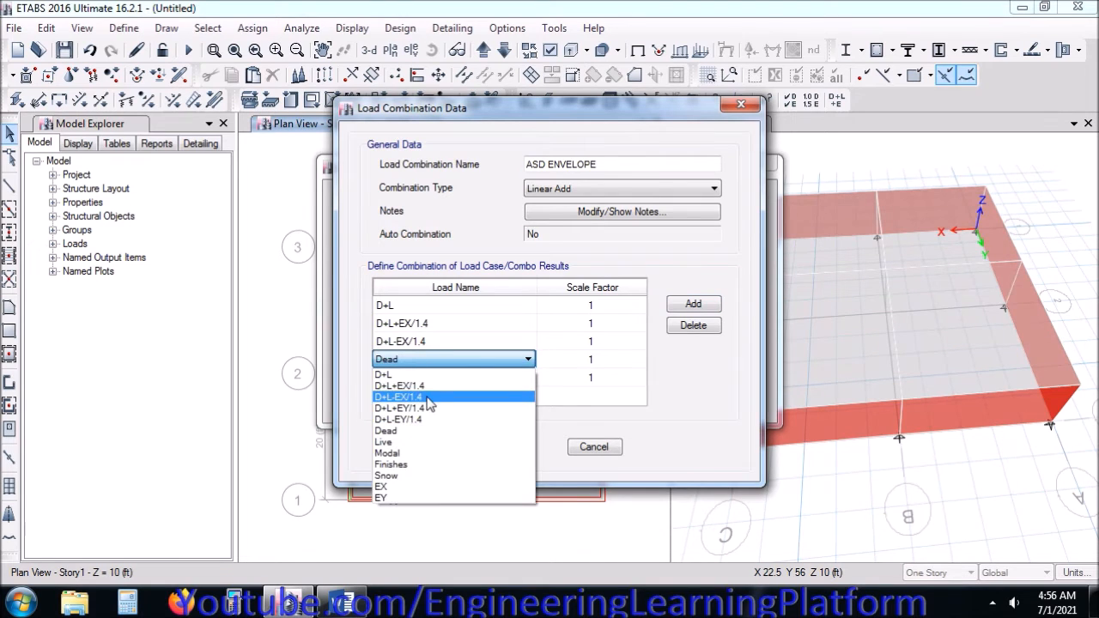
pyautogui.click(428, 409)
pyautogui.click(450, 378)
pyautogui.click(432, 438)
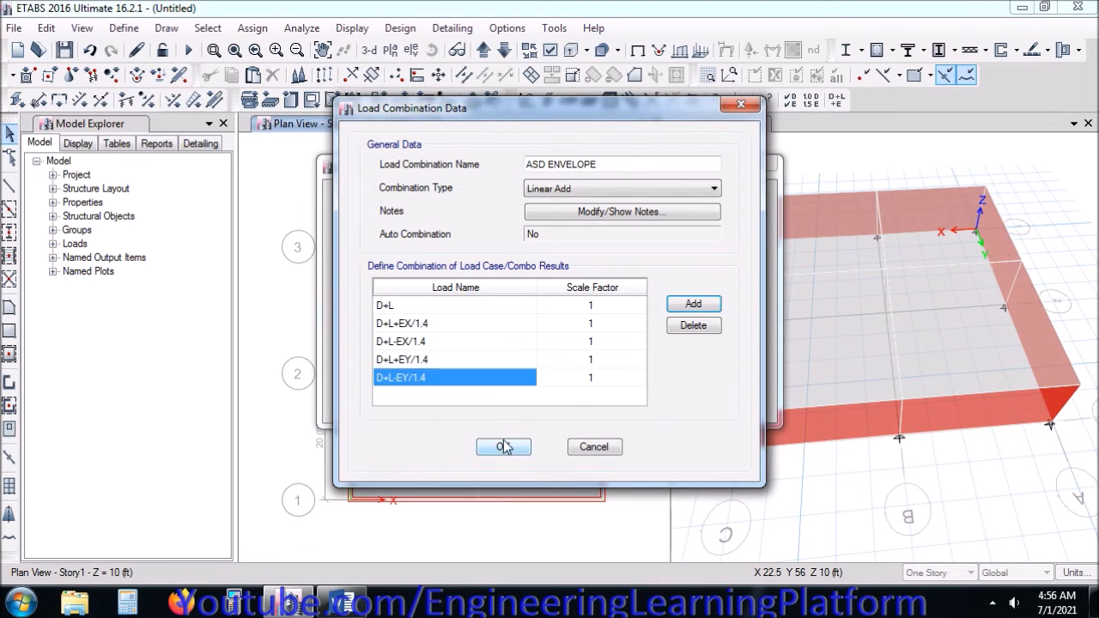
pyautogui.click(505, 447)
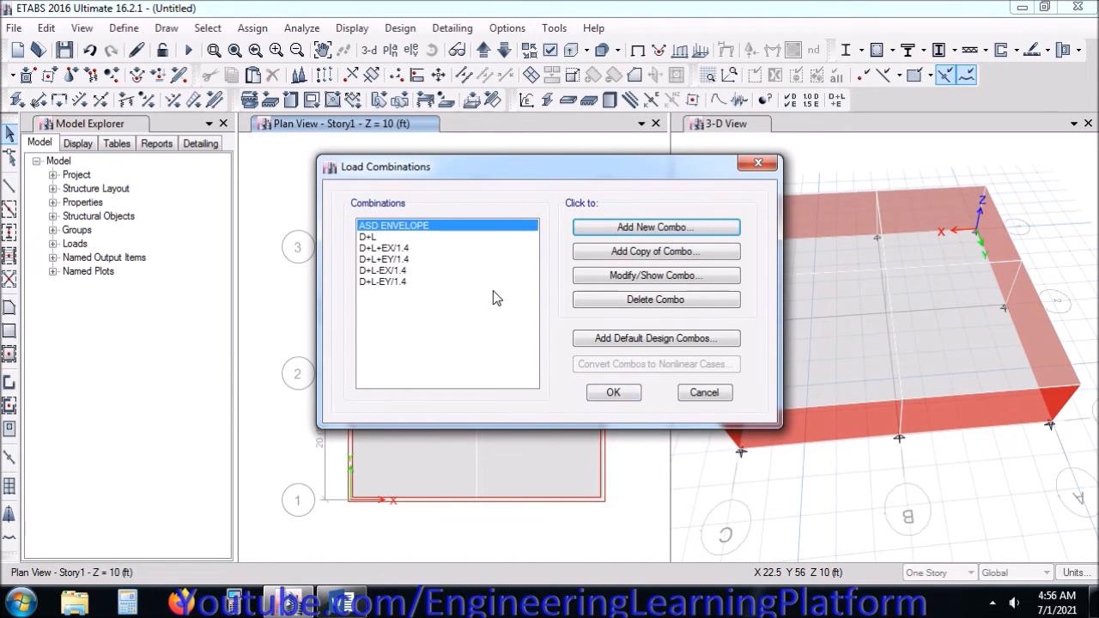
# Step: Change the ASD ENVELOPE combination type to Envelope and accept the load combinations
pyautogui.click(622, 275)
pyautogui.click(628, 189)
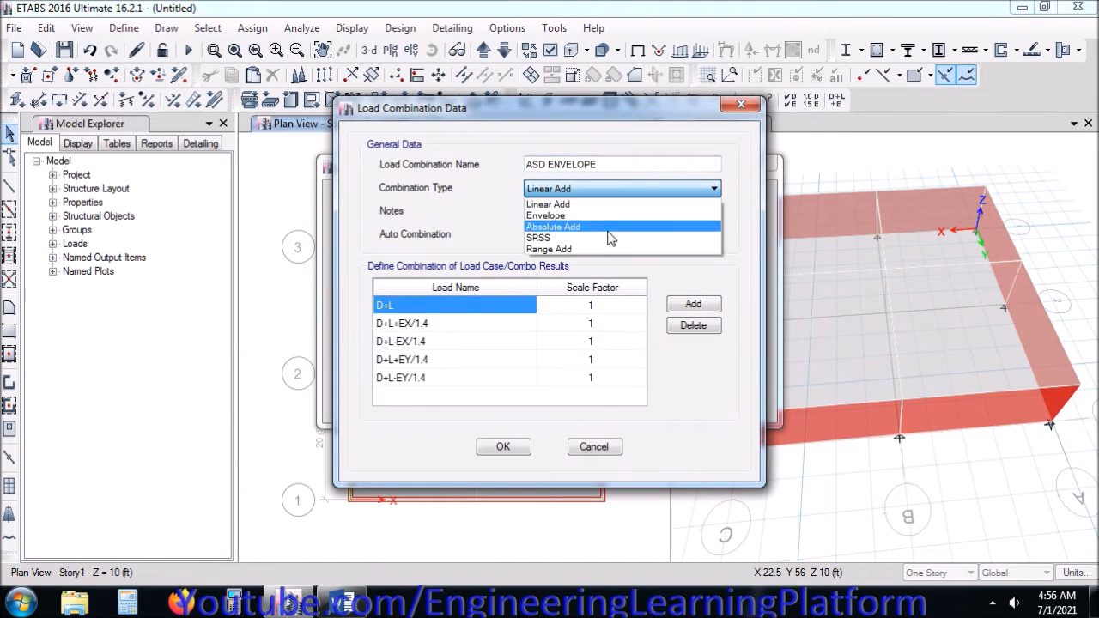
pyautogui.click(601, 217)
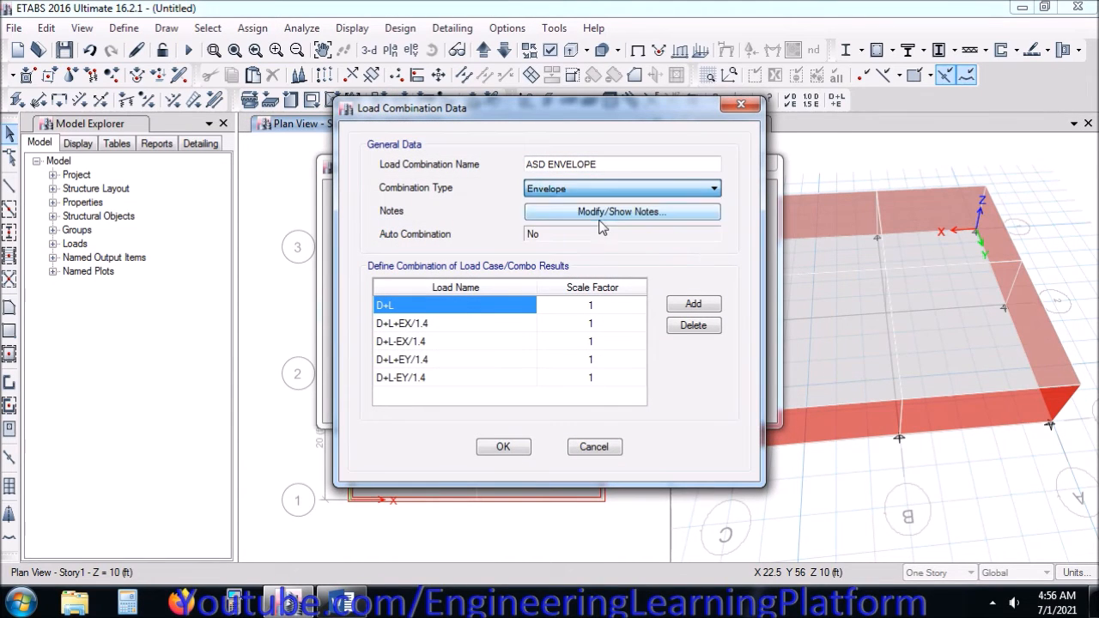
pyautogui.click(514, 446)
pyautogui.click(613, 389)
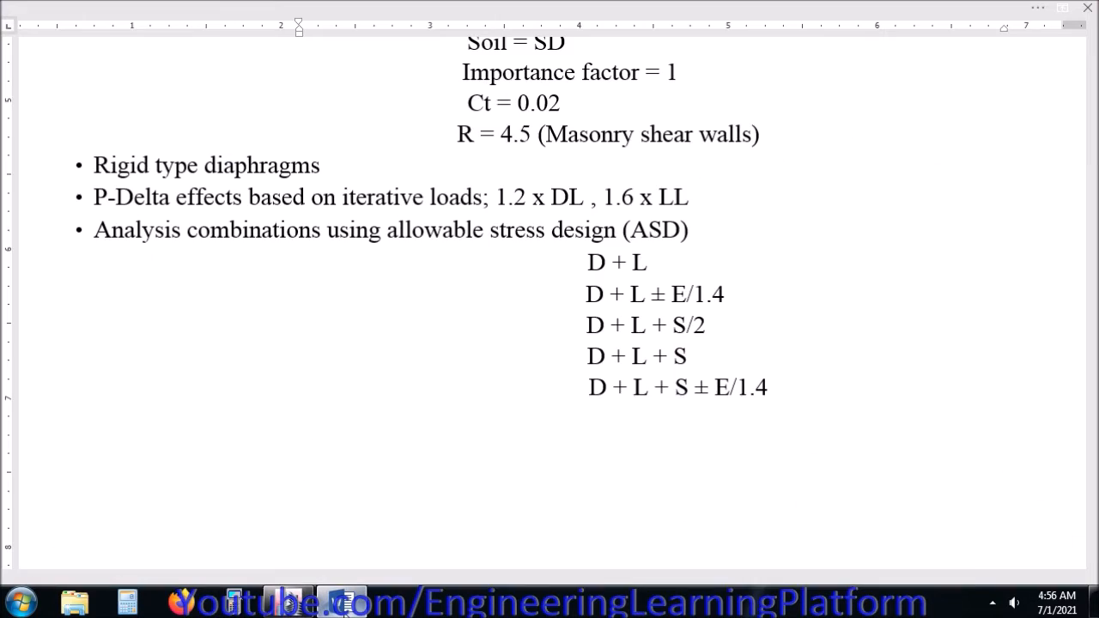
# Step: Switch to the Word report and read section 6, Analysis Results, including the linear static analysis introduction
pyautogui.scroll(-5, 454, 381)
pyautogui.scroll(-3, 453, 380)
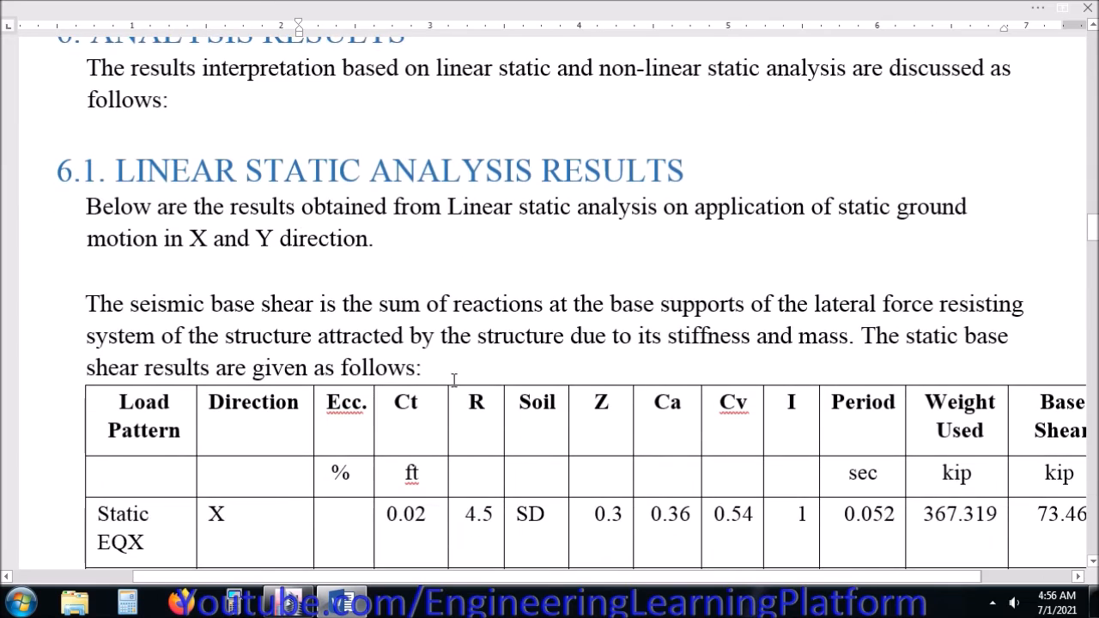
pyautogui.keyDown('ctrl'); pyautogui.scroll(-1, 335, 308); pyautogui.keyUp('ctrl')
pyautogui.scroll(1, 350, 306)
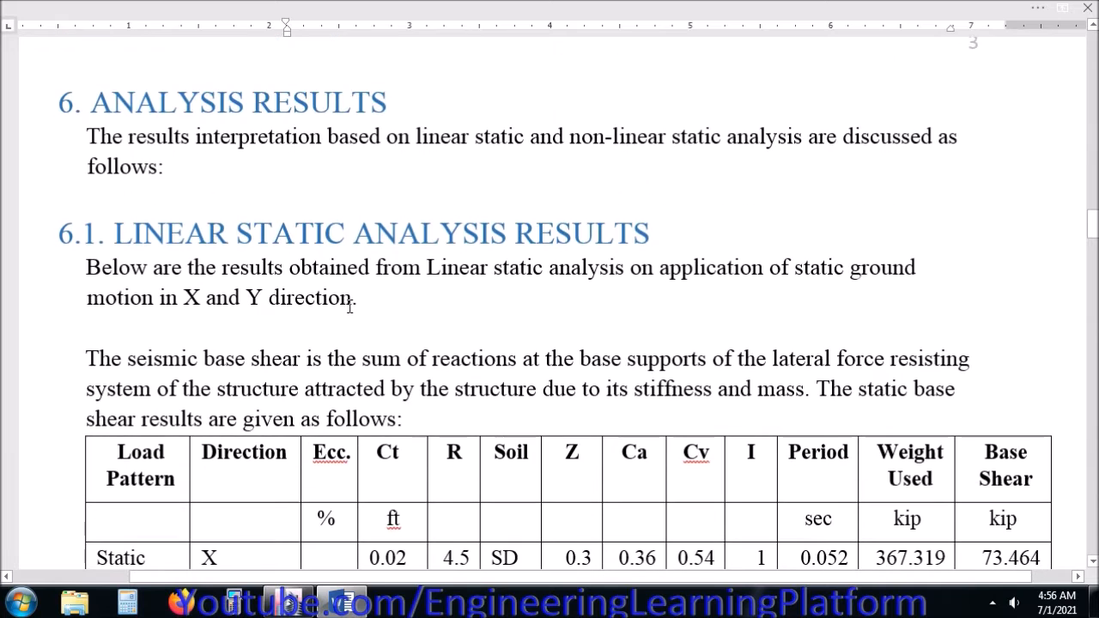
pyautogui.tripleClick(164, 172)
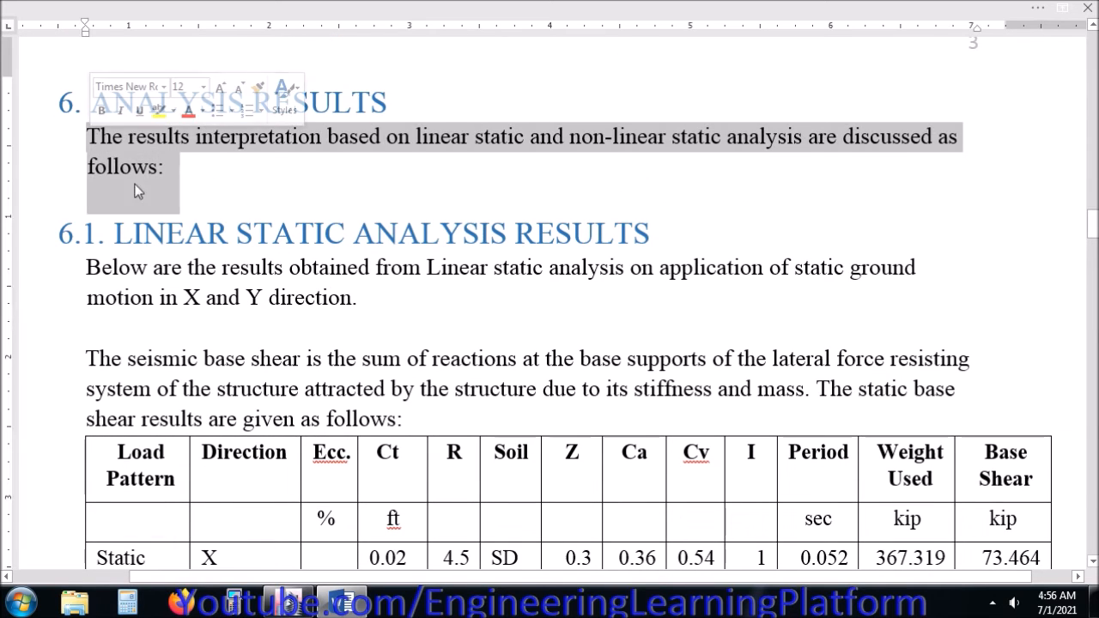
pyautogui.click(279, 205)
pyautogui.scroll(1, 278, 204)
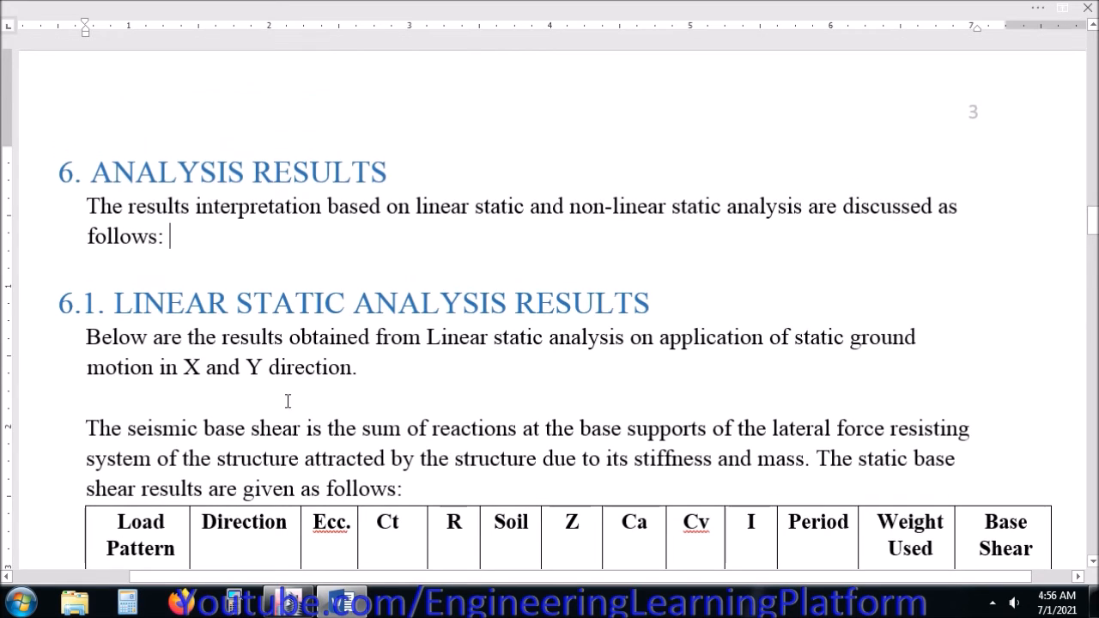
# Step: Return to ETABS and save the model as MODEL 1
pyautogui.click(290, 601)
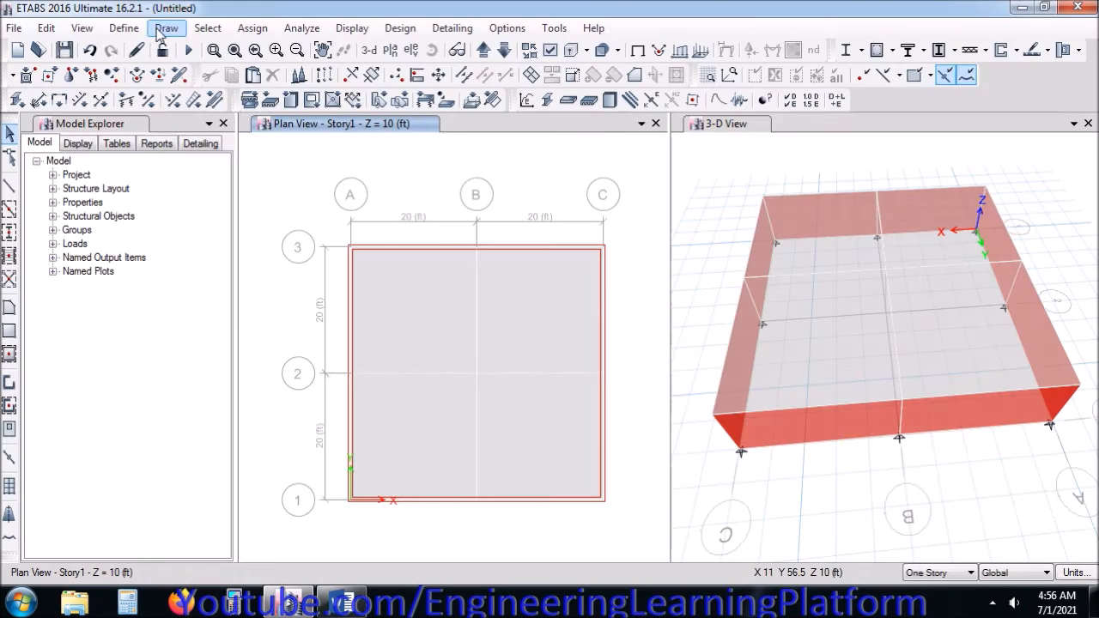
pyautogui.click(64, 50)
pyautogui.write('MODE')
pyautogui.press('Return')
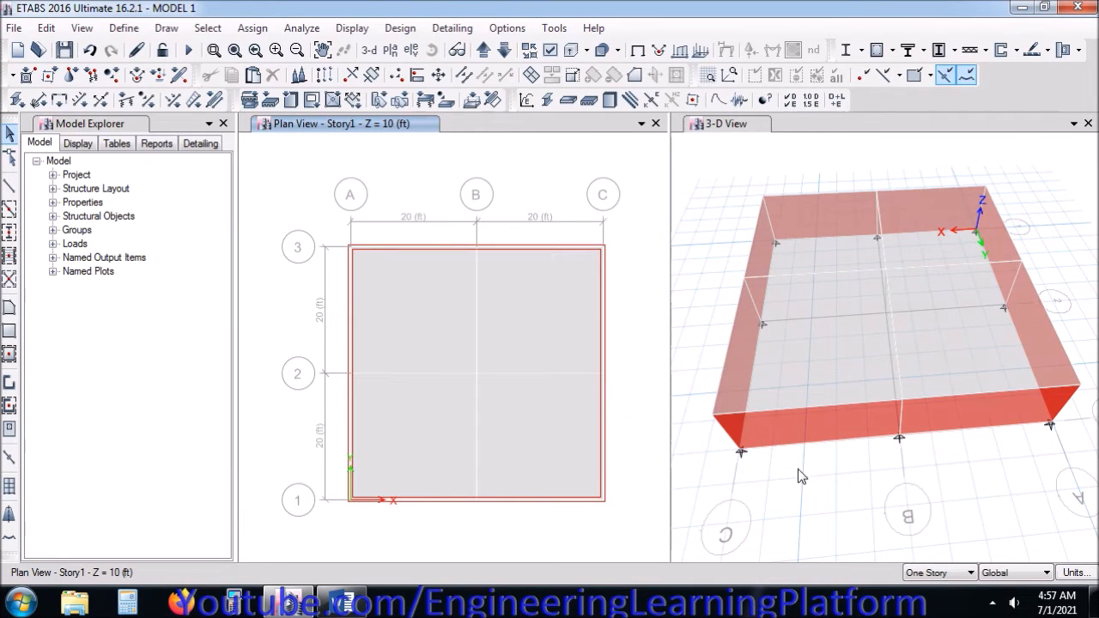
# Step: Run the analysis and inspect the meshed walls and slab in the 3-D displacement view
pyautogui.click(802, 513)
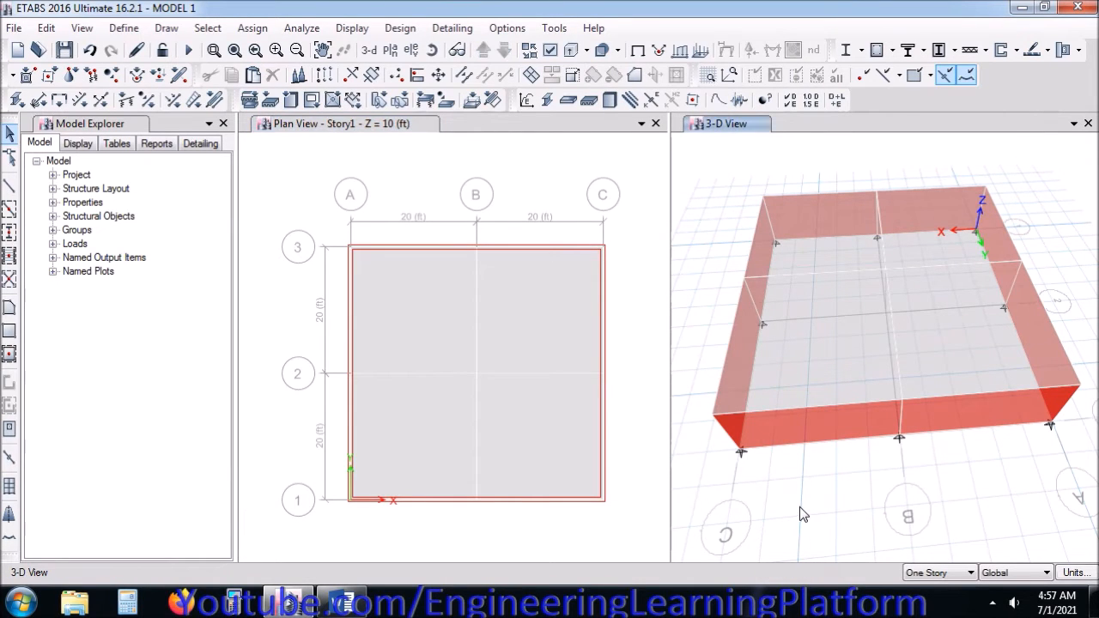
pyautogui.click(136, 50)
pyautogui.click(638, 302)
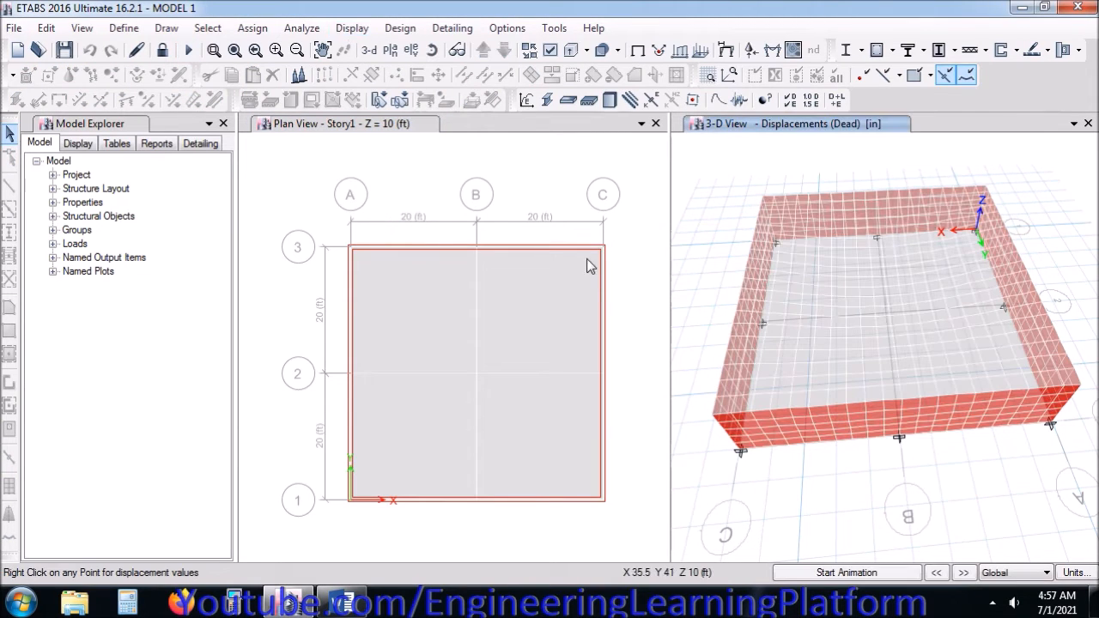
pyautogui.scroll(5, 831, 408)
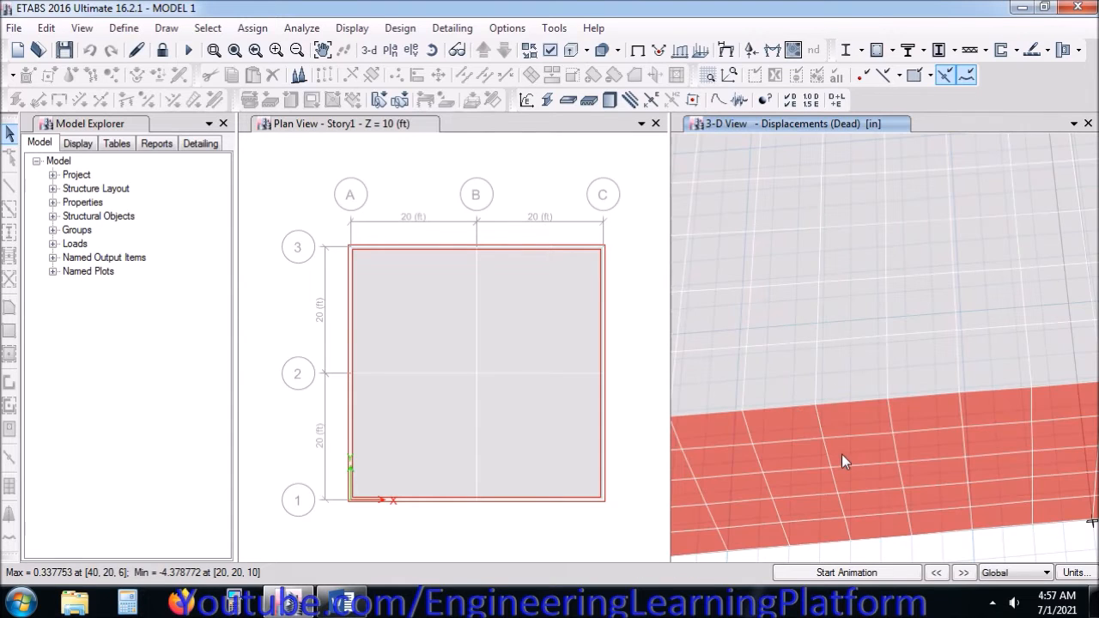
pyautogui.scroll(-5, 853, 337)
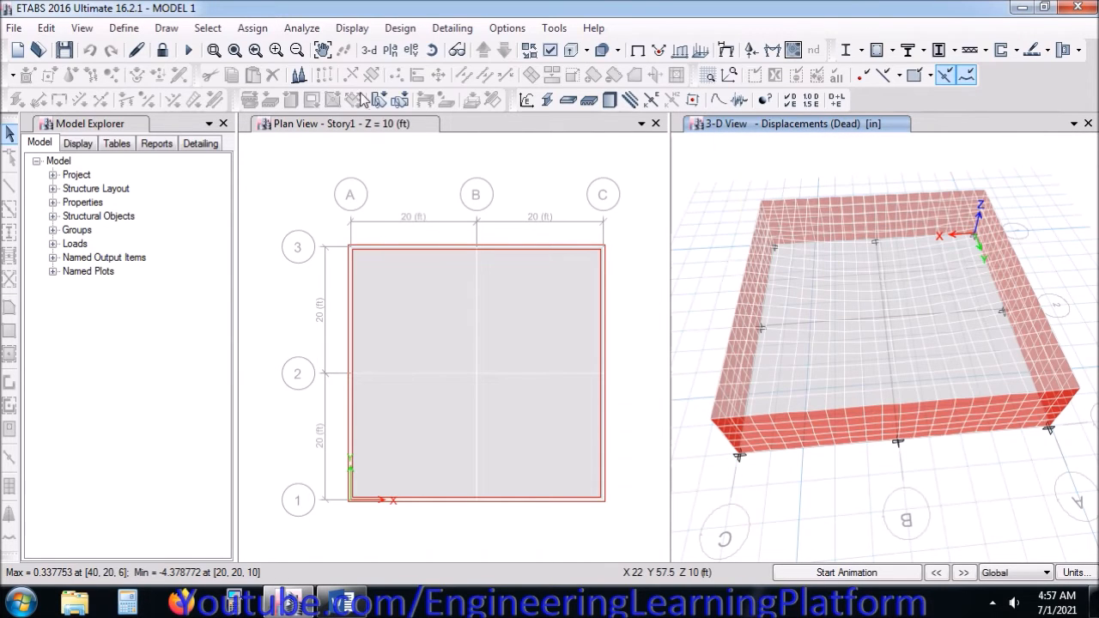
# Step: Display the Auto Seismic - UBC 97 table, enlarge it and bring its period, weight and base shear columns into view
pyautogui.click(371, 29)
pyautogui.click(403, 444)
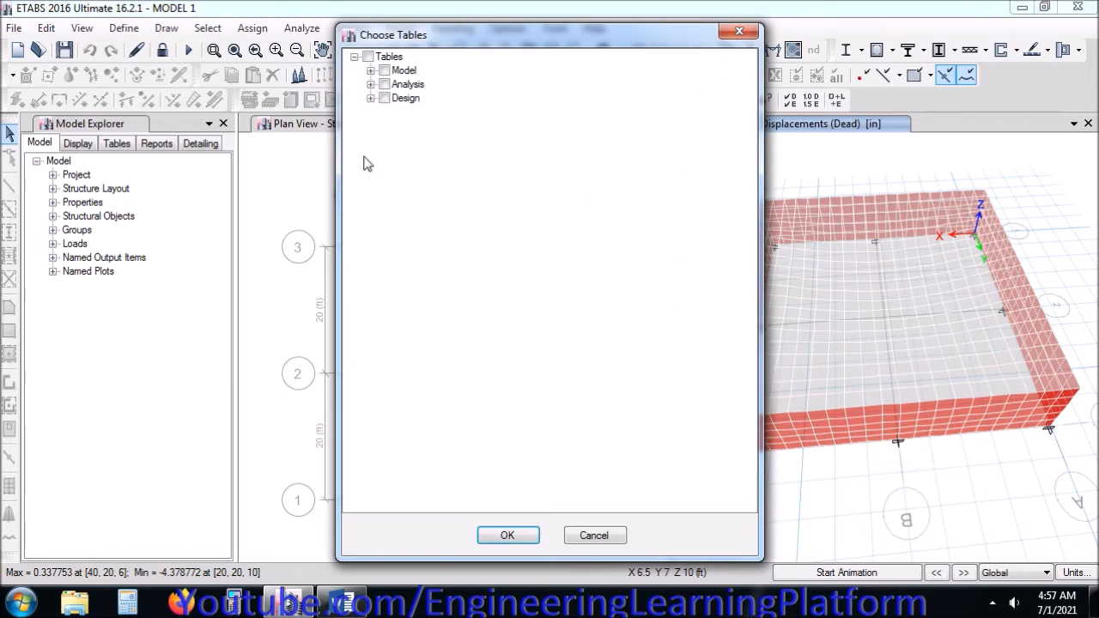
pyautogui.click(371, 71)
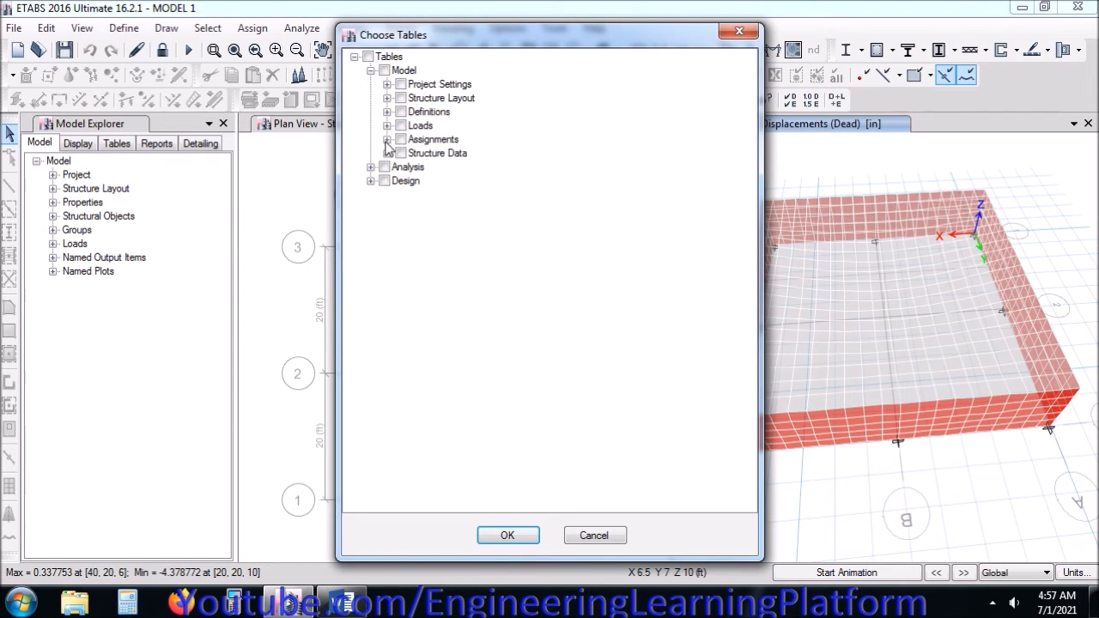
pyautogui.click(387, 126)
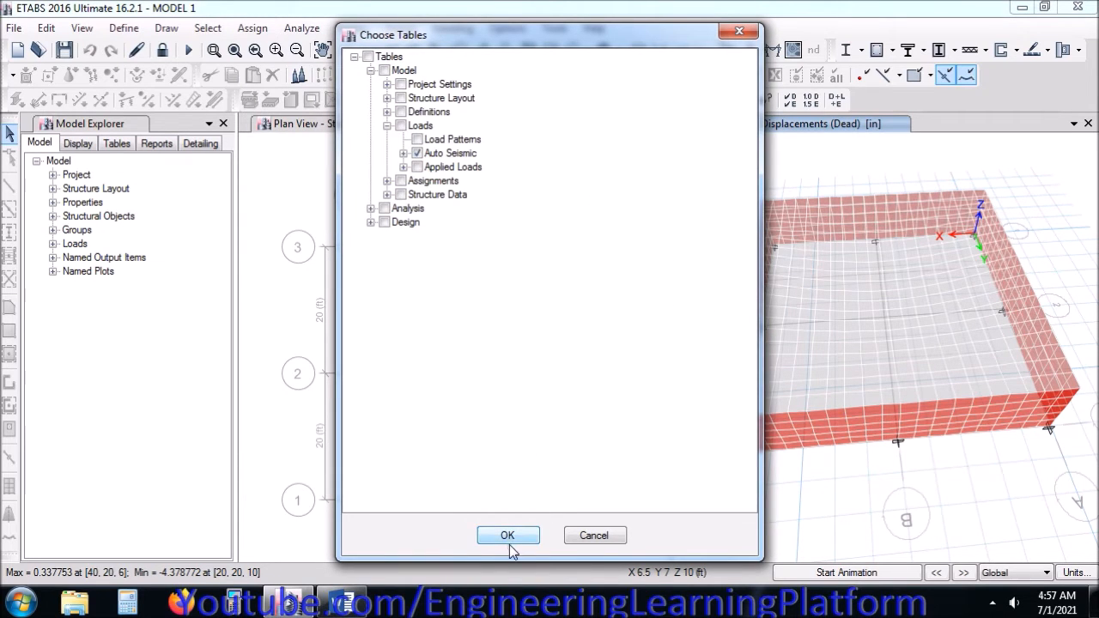
pyautogui.click(508, 539)
pyautogui.moveTo(495, 427); pyautogui.dragTo(496, 287)
pyautogui.moveTo(542, 552); pyautogui.dragTo(1020, 556)
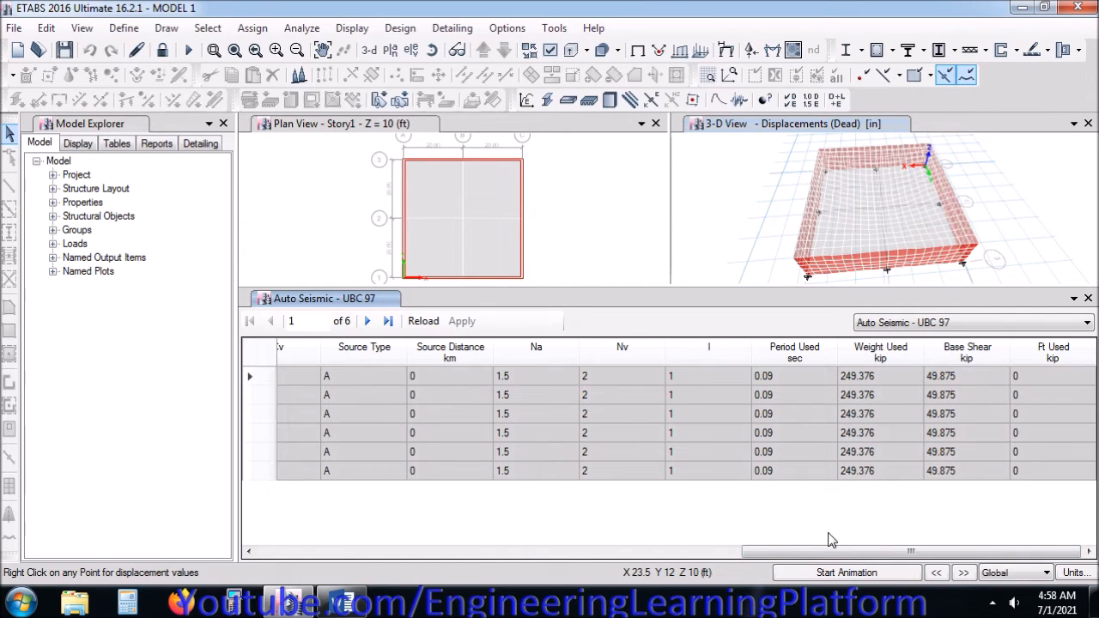
# Step: Compare the static base shear table in the Word report with the period, weight and base shear columns in ETABS
pyautogui.click(341, 603)
pyautogui.scroll(-3, 542, 450)
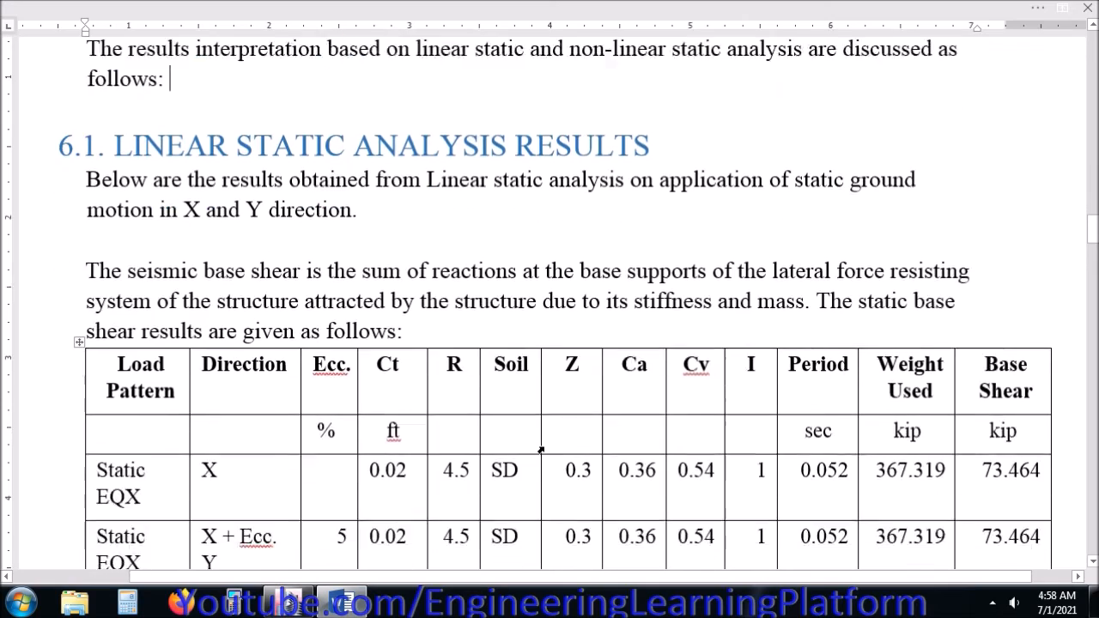
pyautogui.scroll(-3, 541, 449)
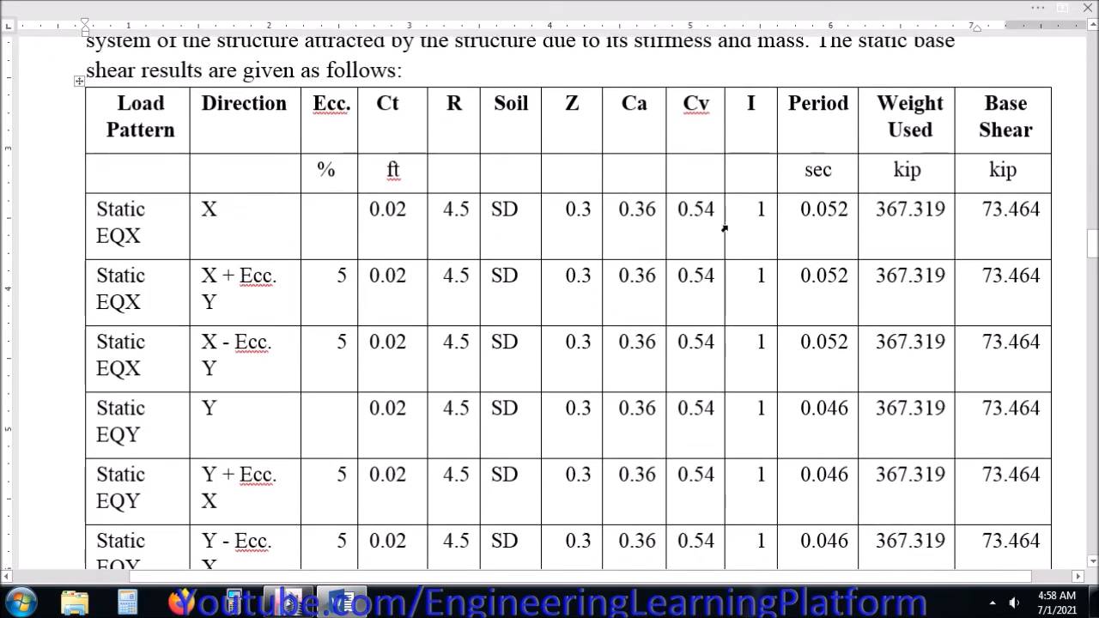
pyautogui.click(289, 603)
pyautogui.moveTo(748, 557); pyautogui.dragTo(780, 558)
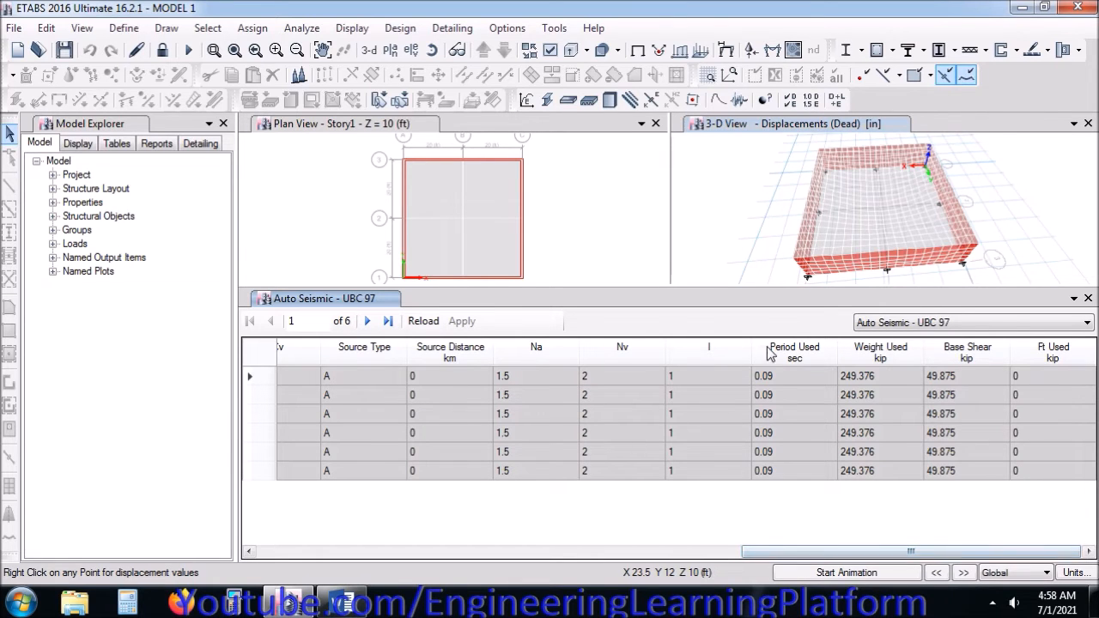
# Step: Set the Period to 0.09 sec in the three Static EQX rows of the Word report's base shear table
pyautogui.hotkey('alt', 'Tab')
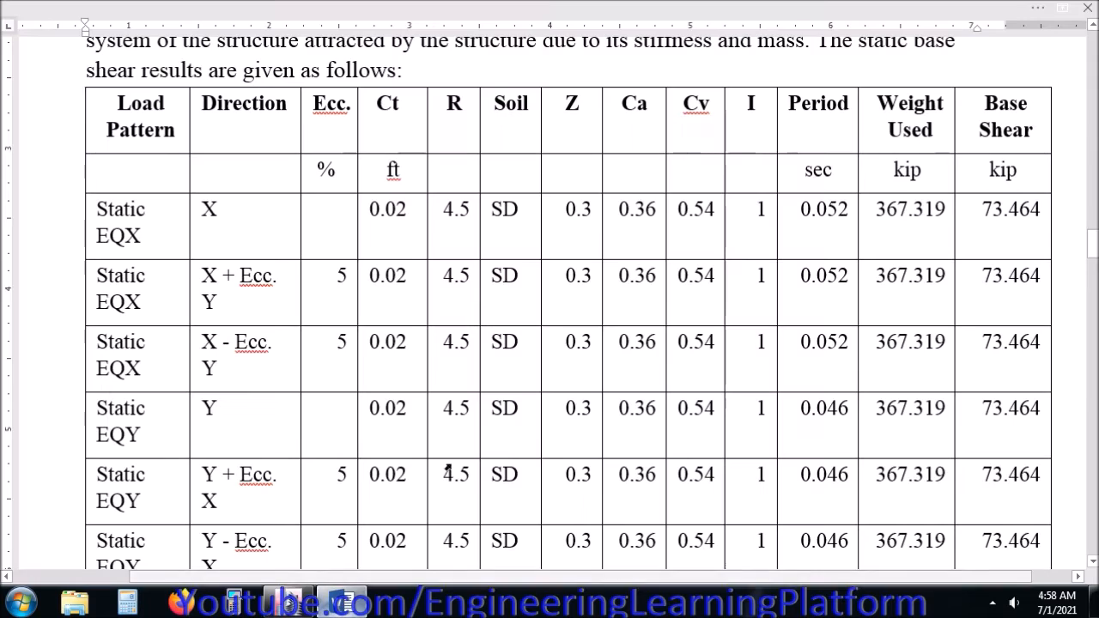
pyautogui.doubleClick(812, 210)
pyautogui.write('0.09')
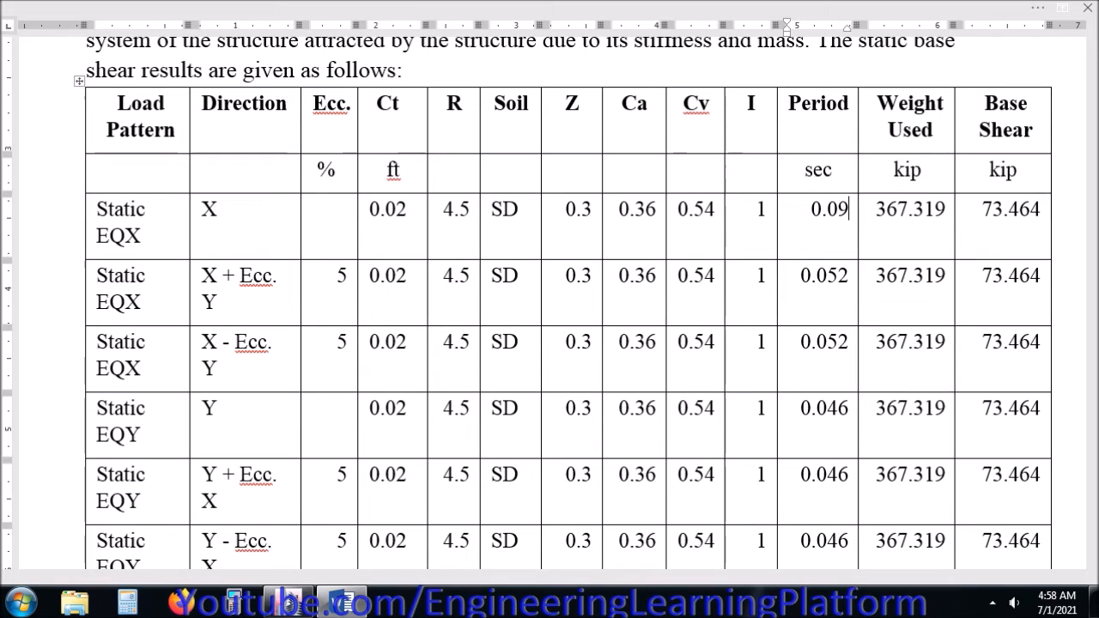
pyautogui.hotkey('shift', 'Left')
pyautogui.write('9')
pyautogui.hotkey('shift', 'Left')
pyautogui.hotkey('shift', 'Left')
pyautogui.hotkey('shift', 'Left')
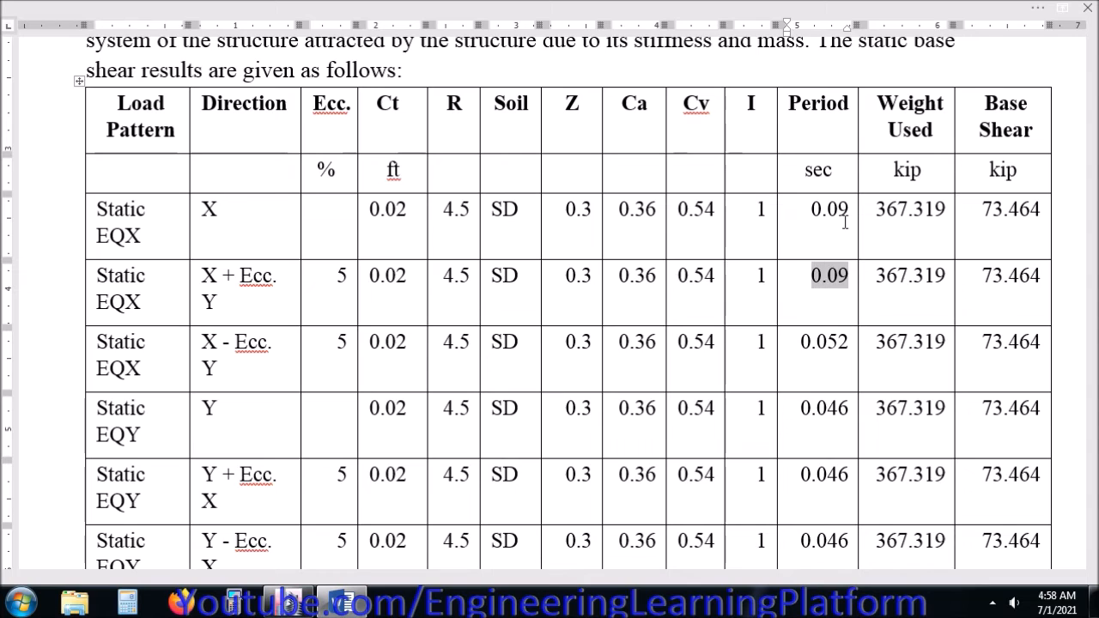
pyautogui.press('Down')
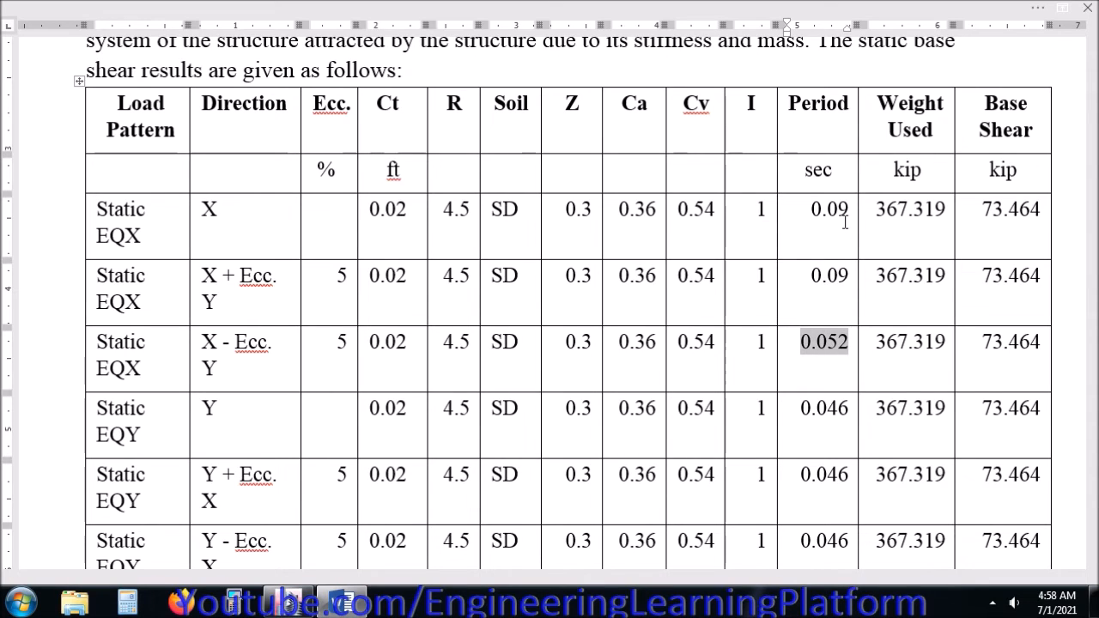
pyautogui.write('0.09')
# Step: Set the Period to 0.09 sec in the three Static EQY rows of the base shear table
pyautogui.press('Down')
pyautogui.hotkey('shift', 'Left')
pyautogui.hotkey('shift', 'Left')
pyautogui.hotkey('shift', 'Left')
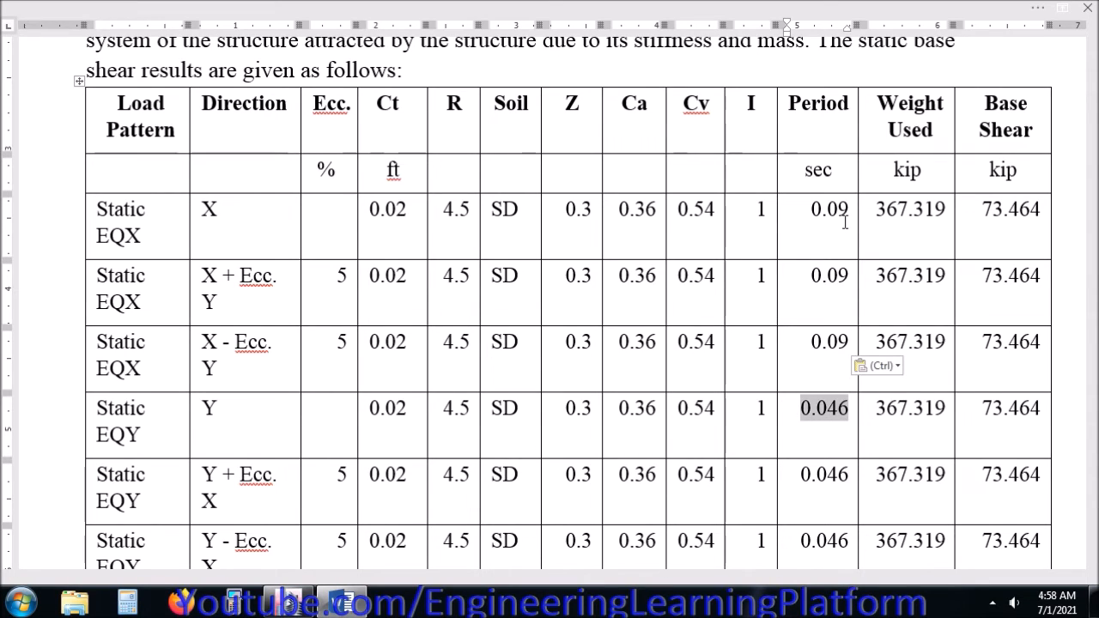
pyautogui.write('0.09')
pyautogui.press('Up')
pyautogui.hotkey('shift', 'Left')
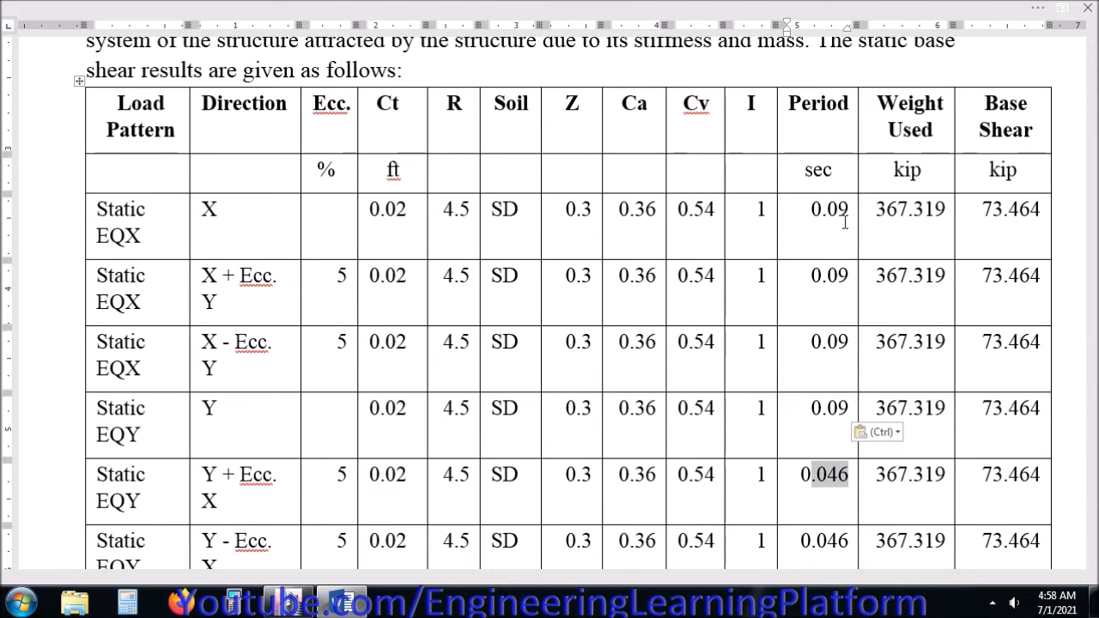
pyautogui.write('0.09')
pyautogui.press('Down')
pyautogui.hotkey('shift', 'Left')
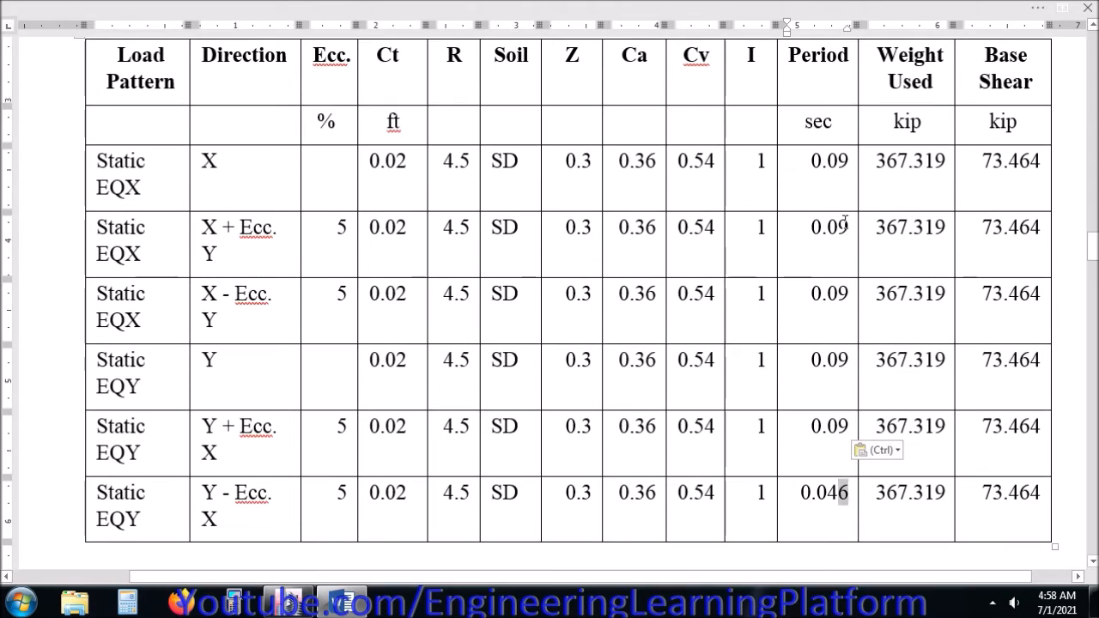
pyautogui.write('0.09')
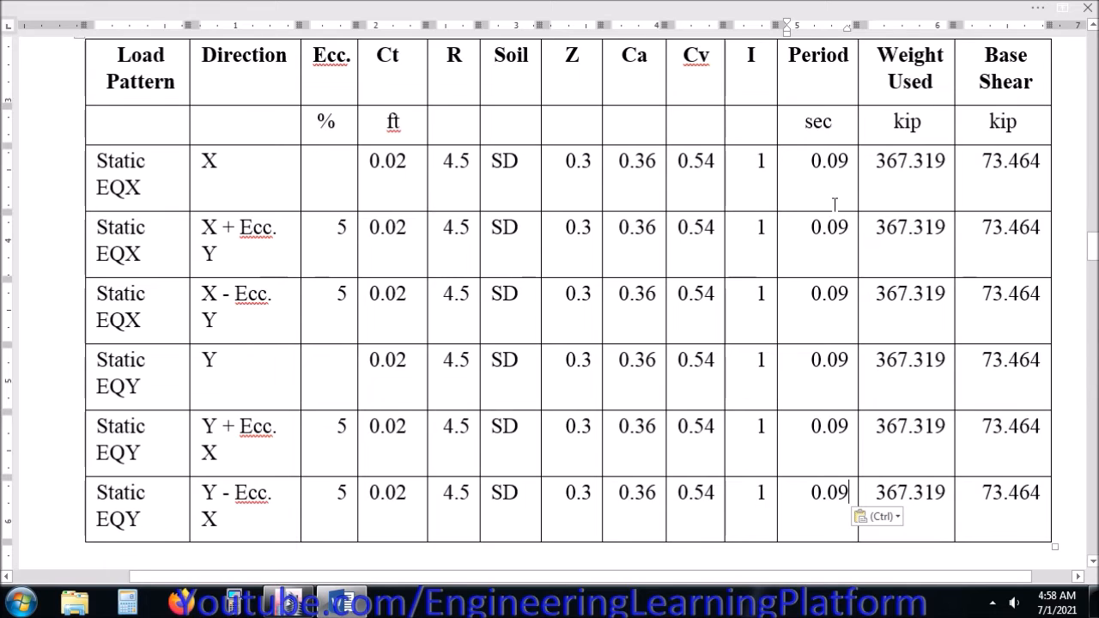
# Step: Check the seismic weight in ETABS and set Weight Used to 249.376 kip in the report's first Static EQX row
pyautogui.scroll(3, 834, 204)
pyautogui.hotkey('alt', 'Tab')
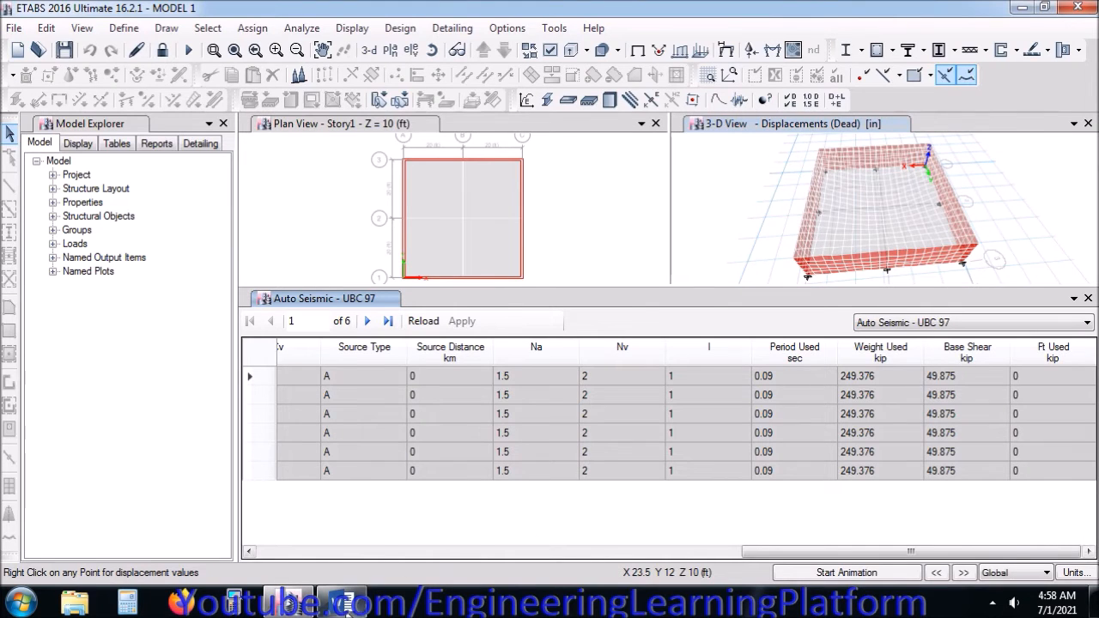
pyautogui.click(357, 601)
pyautogui.doubleClick(910, 230)
pyautogui.write('24')
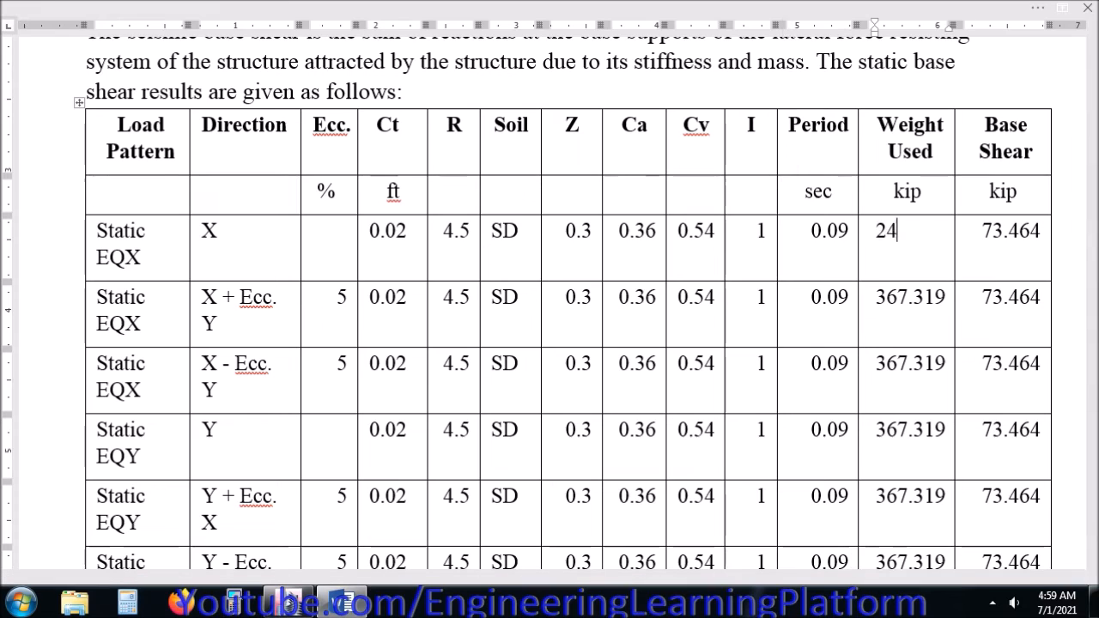
pyautogui.hotkey('shift', 'Left')
pyautogui.hotkey('shift', 'Left')
pyautogui.hotkey('shift', 'Left')
pyautogui.hotkey('shift', 'Left')
pyautogui.hotkey('shift', 'Left')
pyautogui.hotkey('shift', 'Left')
pyautogui.hotkey('shift', 'Left')
pyautogui.hotkey('shift', 'Left')
pyautogui.hotkey('shift', 'Left')
pyautogui.hotkey('shift', 'Right')
pyautogui.hotkey('shift', 'Right')
pyautogui.hotkey('shift', 'Right')
pyautogui.click(926, 232)
pyautogui.moveTo(878, 230); pyautogui.dragTo(949, 237)
# Step: Copy the 249.376 kip weight into the Weight Used cells of the remaining five load pattern rows
pyautogui.hotkey('ctrl', 'c')
pyautogui.doubleClick(888, 298)
pyautogui.hotkey('ctrl', 'v')
pyautogui.doubleClick(883, 364)
pyautogui.hotkey('ctrl', 'v')
pyautogui.moveTo(877, 429); pyautogui.dragTo(950, 431)
pyautogui.hotkey('ctrl', 'v')
pyautogui.scroll(-5, 913, 375)
pyautogui.moveTo(879, 223); pyautogui.dragTo(950, 225)
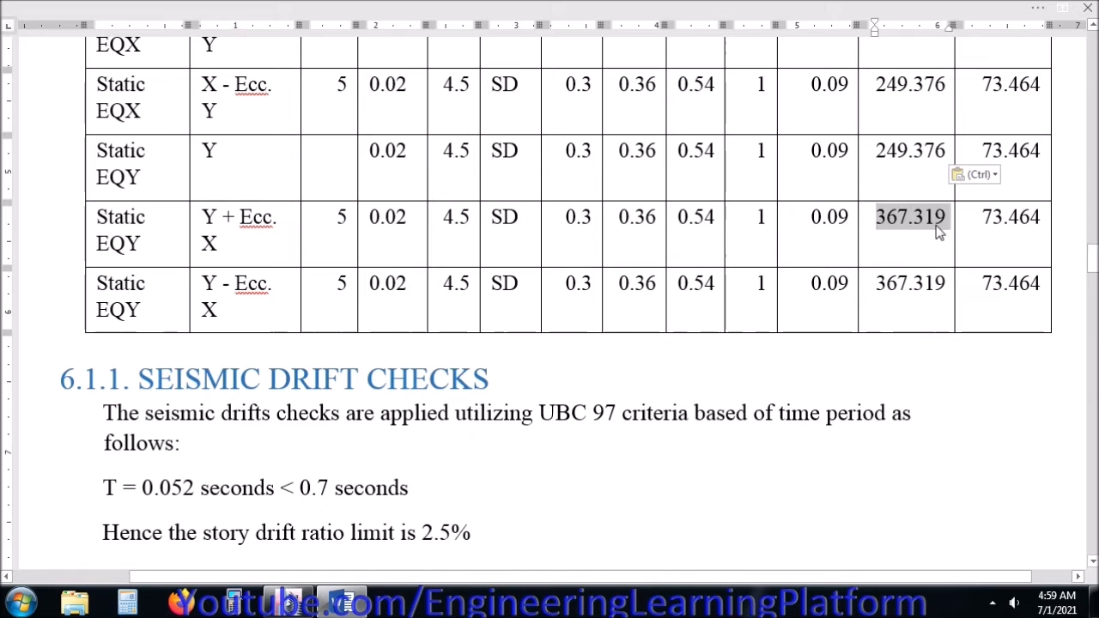
pyautogui.hotkey('ctrl', 'v')
pyautogui.moveTo(877, 290); pyautogui.dragTo(950, 296)
pyautogui.hotkey('ctrl', 'v')
pyautogui.scroll(3, 905, 407)
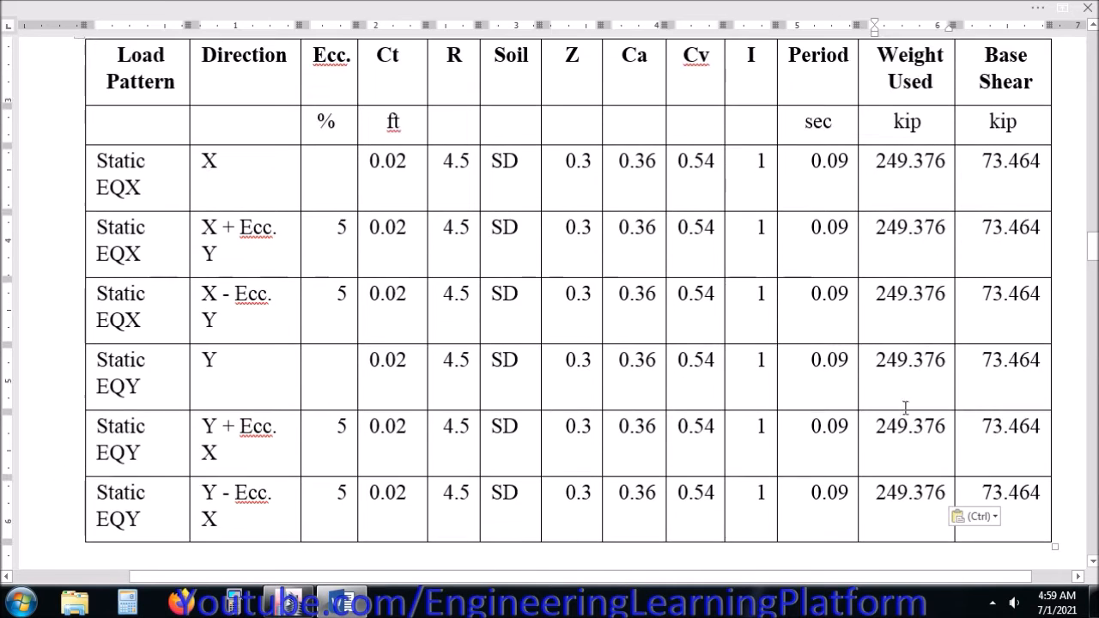
# Step: Copy the 49.875 kip base shear from the ETABS table into the Base Shear cell of the report's first Static EQX row
pyautogui.click(288, 601)
pyautogui.click(979, 380)
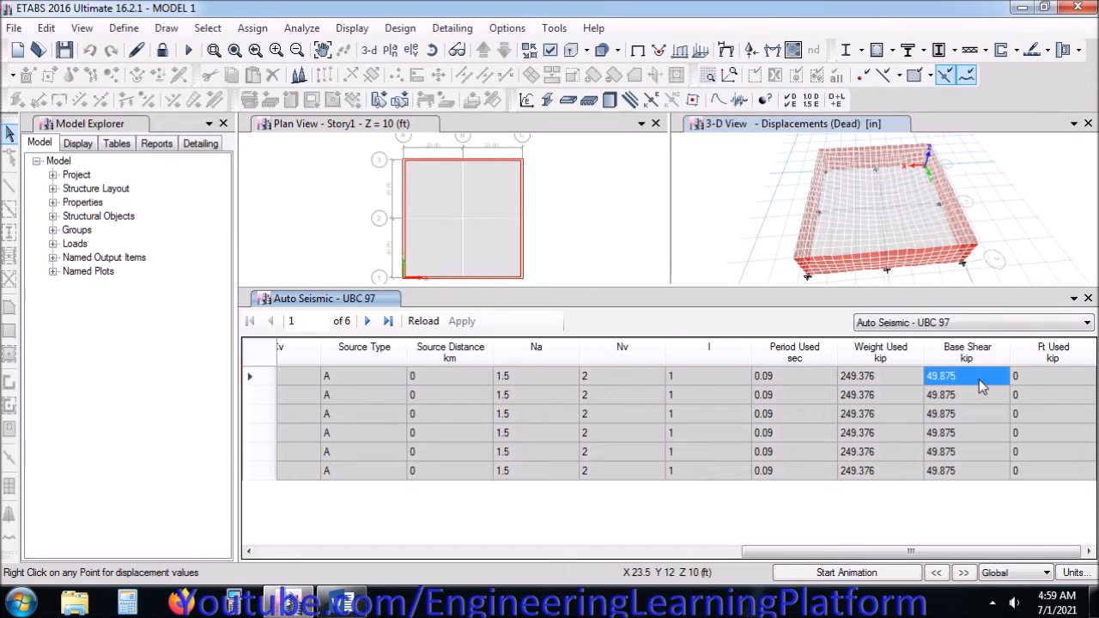
pyautogui.click(349, 593)
pyautogui.moveTo(981, 161); pyautogui.dragTo(1046, 161)
pyautogui.hotkey('ctrl', 'v')
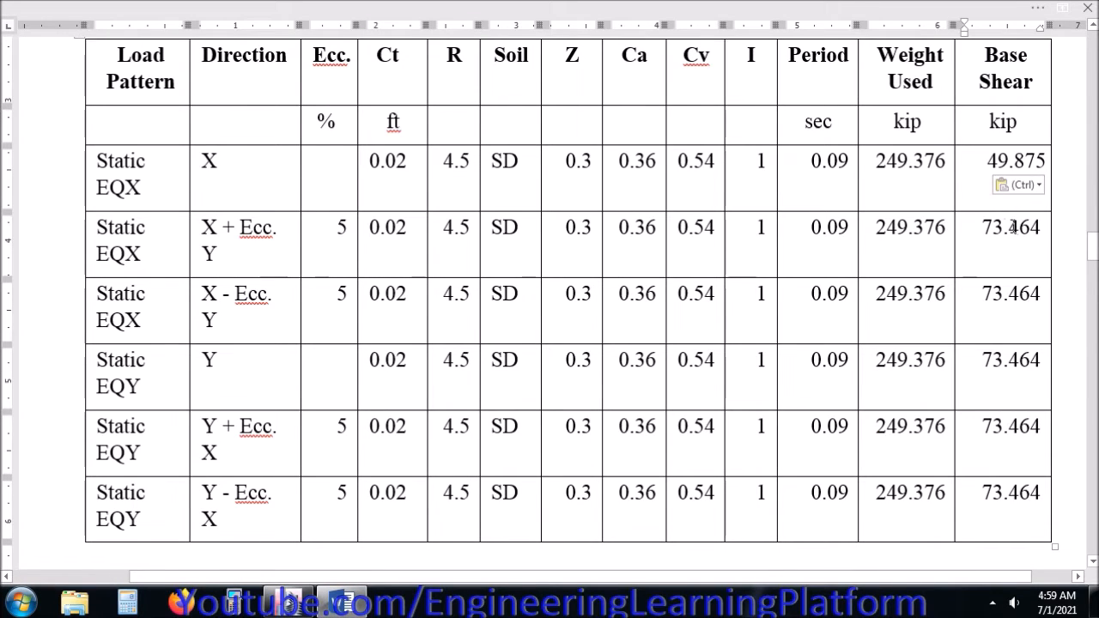
# Step: Replace the Base Shear values in the remaining five load pattern rows with 49.875 kip
pyautogui.moveTo(982, 227); pyautogui.dragTo(1042, 226)
pyautogui.hotkey('ctrl', 'v')
pyautogui.moveTo(981, 294); pyautogui.dragTo(1042, 294)
pyautogui.hotkey('ctrl', 'v')
pyautogui.moveTo(980, 360); pyautogui.dragTo(1042, 360)
pyautogui.hotkey('ctrl', 'v')
pyautogui.moveTo(981, 427); pyautogui.dragTo(1043, 427)
pyautogui.hotkey('ctrl', 'v')
pyautogui.moveTo(981, 493); pyautogui.dragTo(1042, 493)
pyautogui.hotkey('ctrl', 'v')
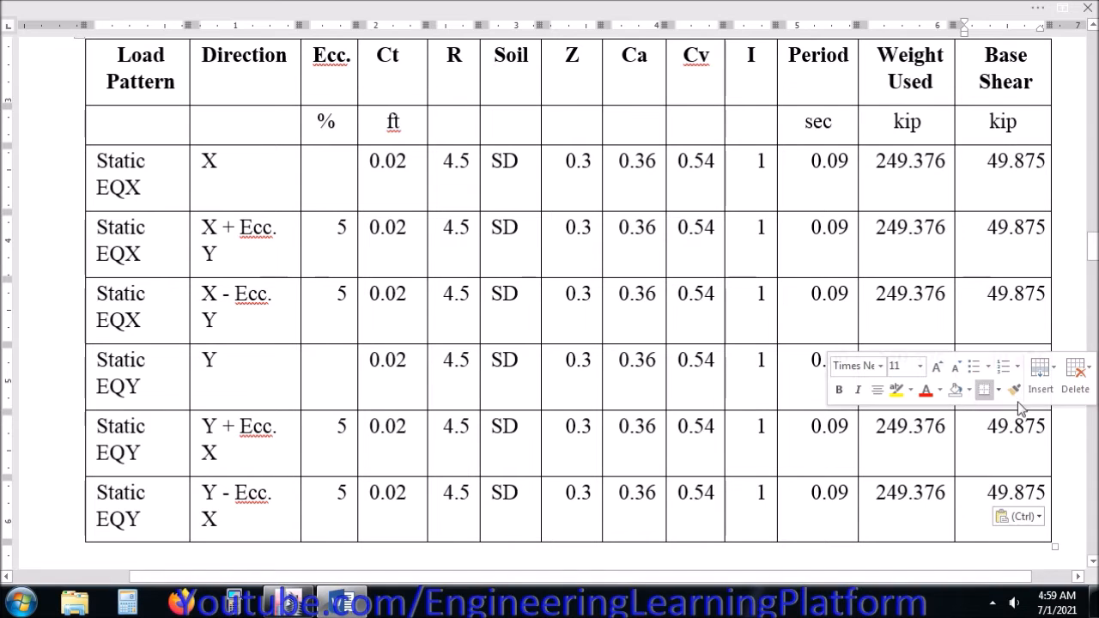
# Step: Switch to ETABS, close the Auto Seismic table and the Model Explorer, and unlock the model, deleting its analysis results
pyautogui.click(1012, 335)
pyautogui.hotkey('alt', 'Tab')
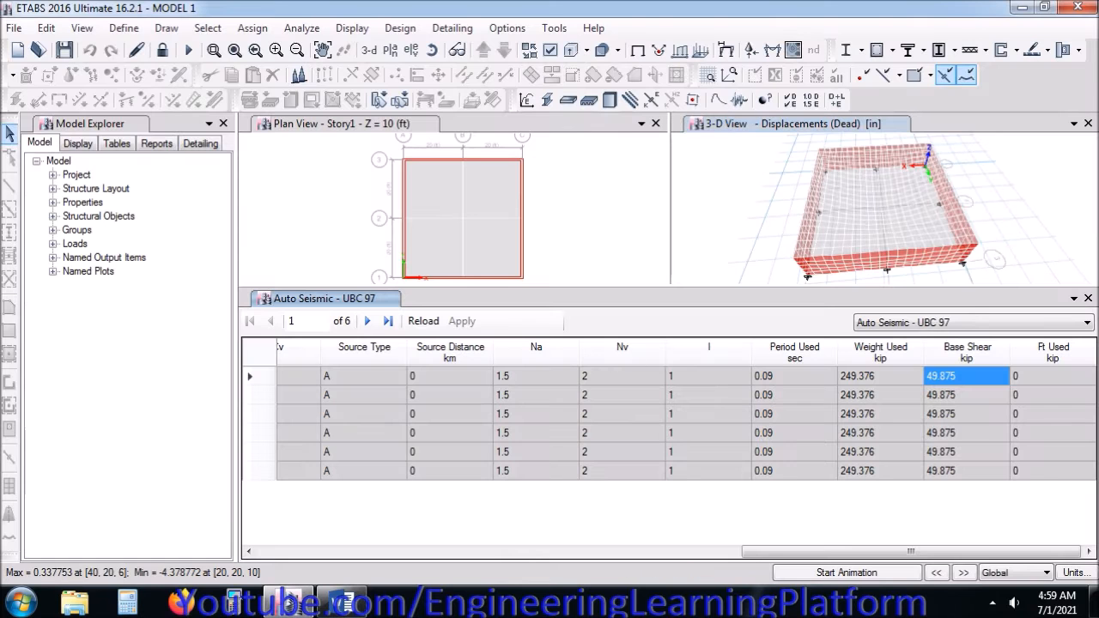
pyautogui.click(1085, 292)
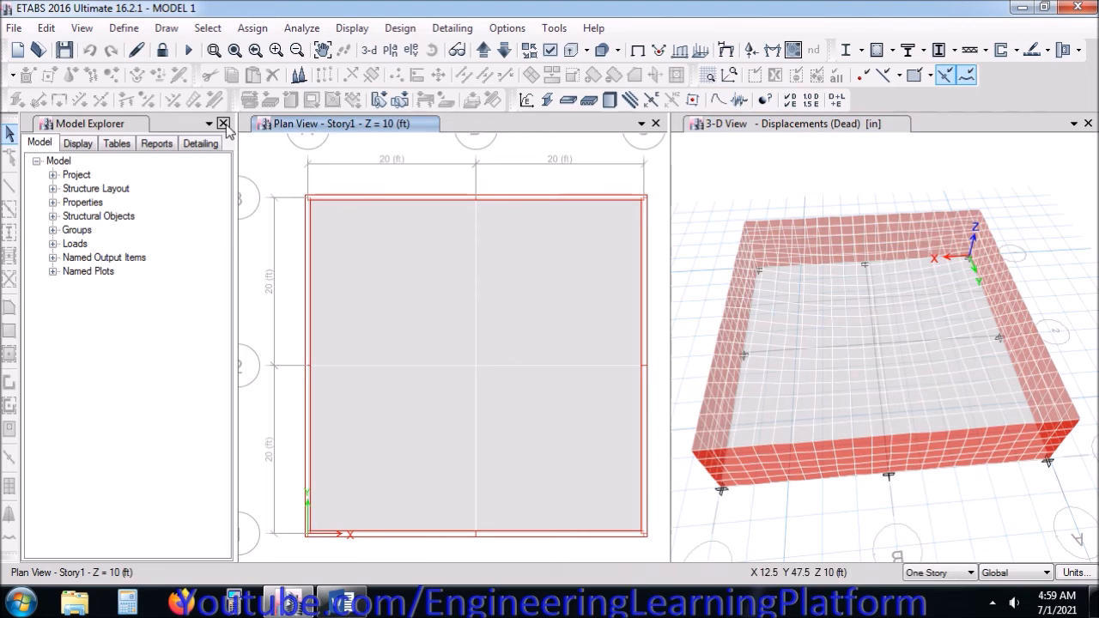
pyautogui.click(224, 123)
pyautogui.click(163, 49)
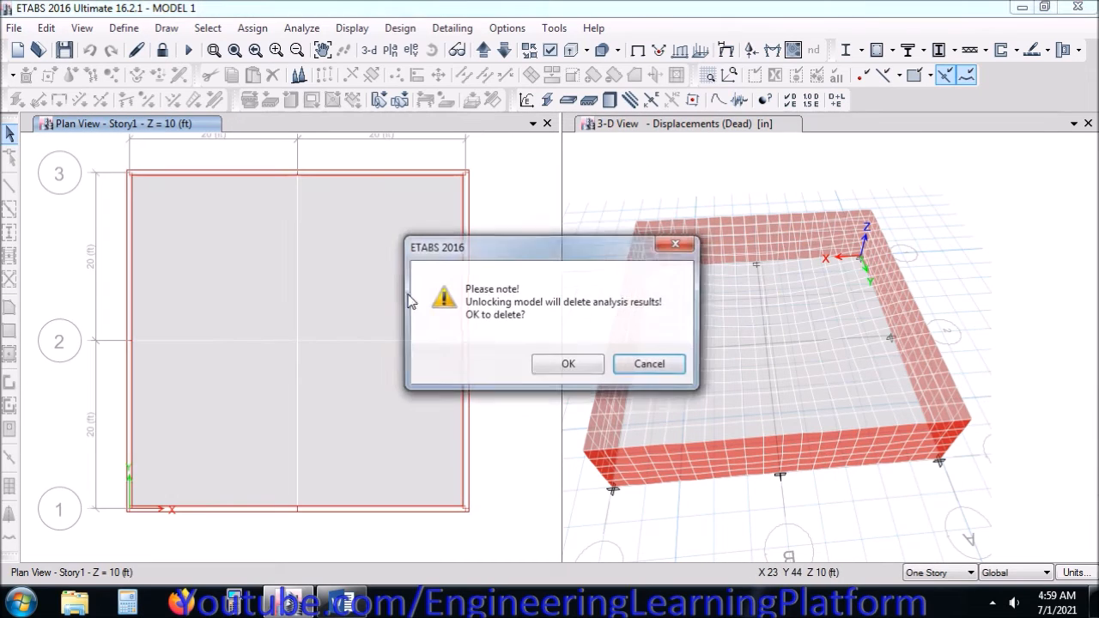
pyautogui.click(554, 369)
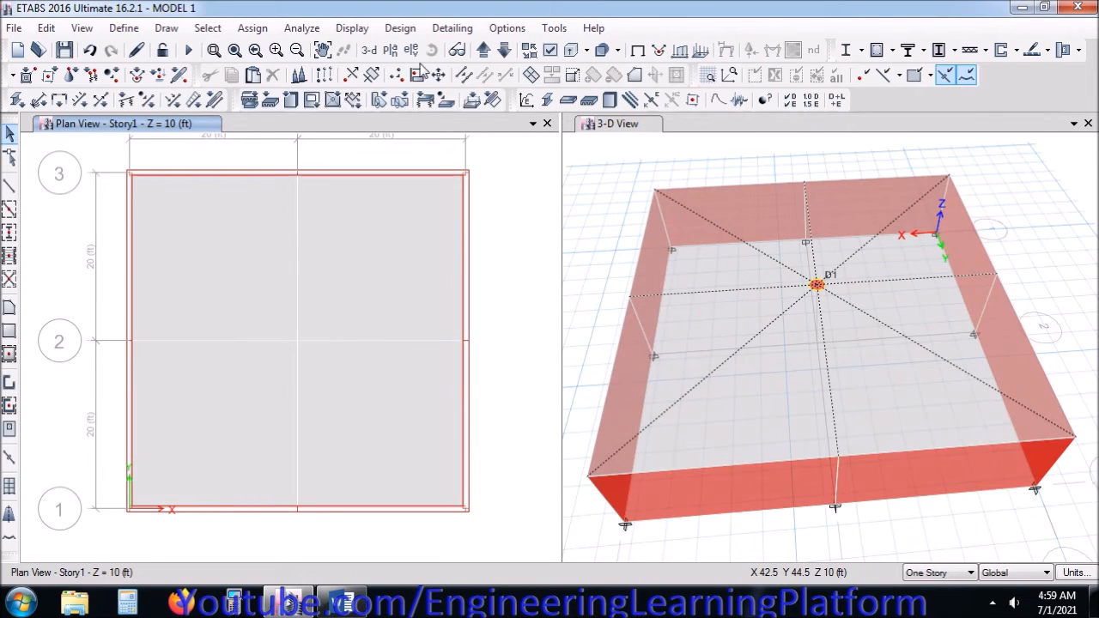
# Step: Show the elevation along grid 1 and close the 3-D view so that only the elevation remains
pyautogui.click(411, 49)
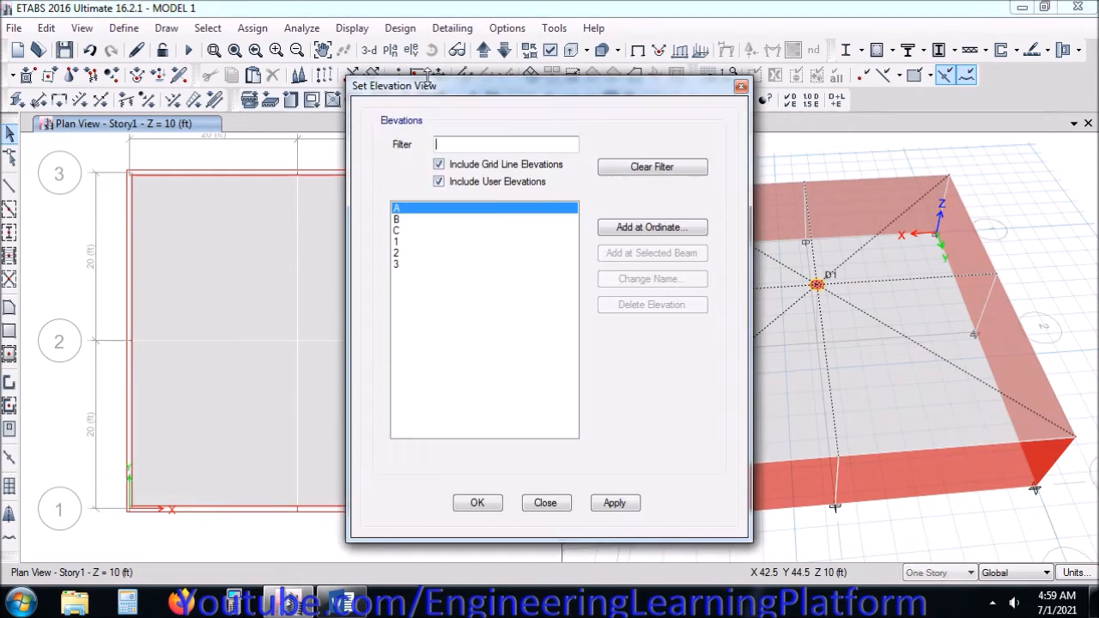
pyautogui.click(411, 242)
pyautogui.click(475, 502)
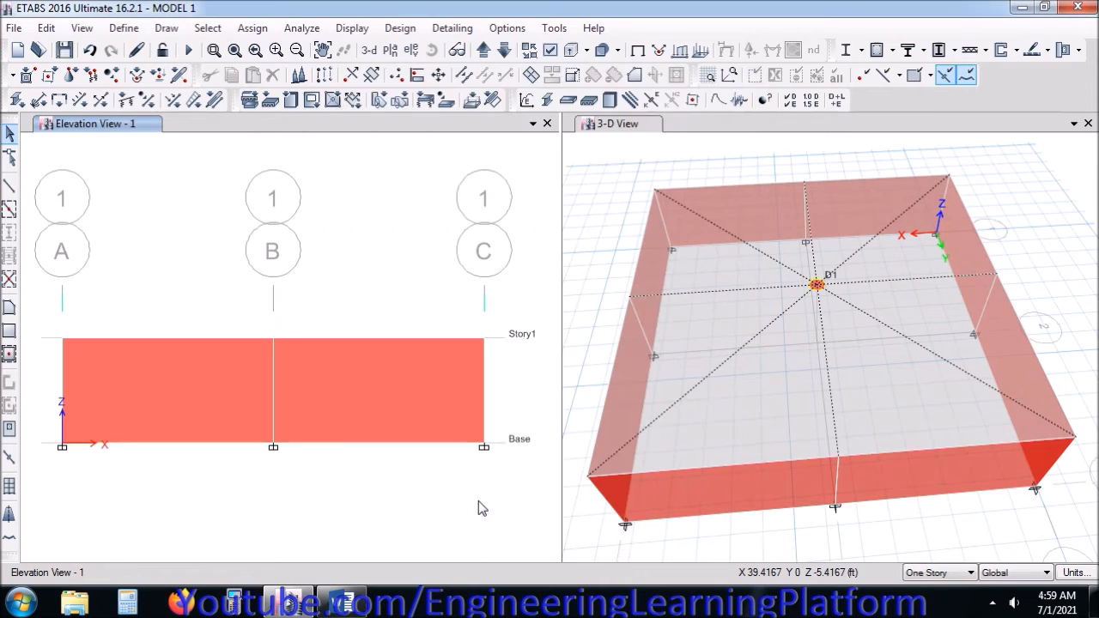
pyautogui.click(1087, 125)
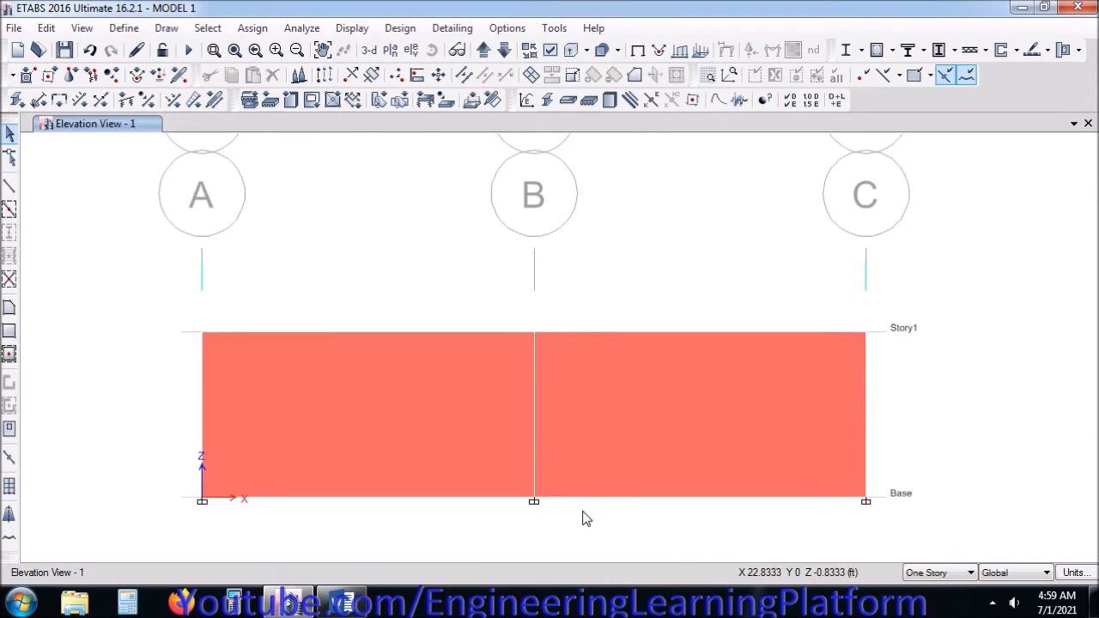
# Step: Draw a vertical frame line with property None up from the midpoint of the wall base between grids B and C
pyautogui.click(9, 187)
pyautogui.click(761, 165)
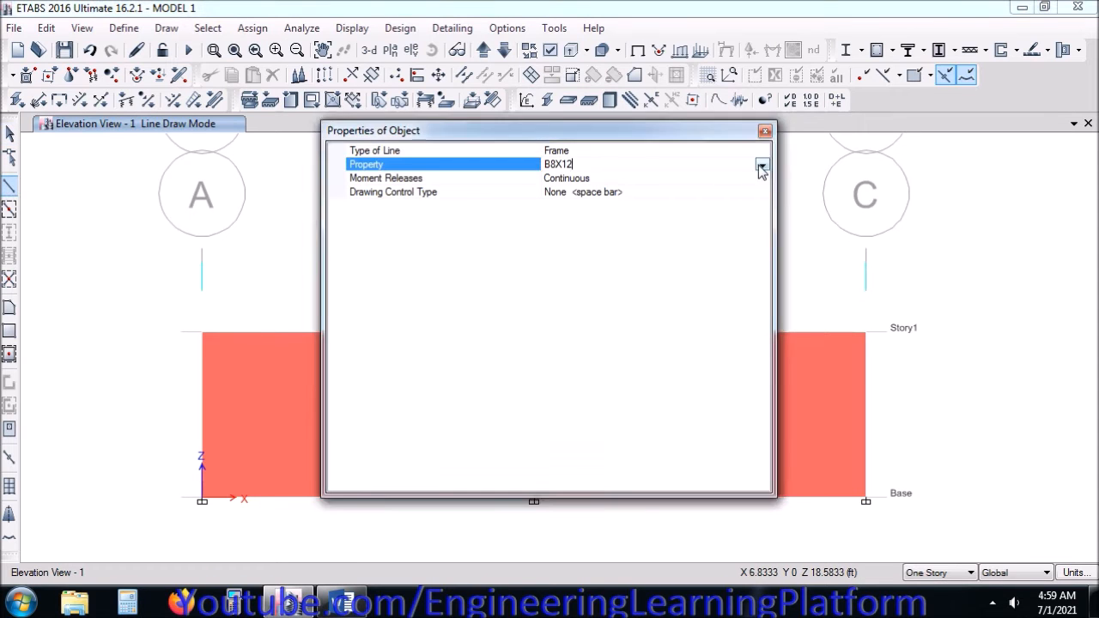
pyautogui.click(658, 215)
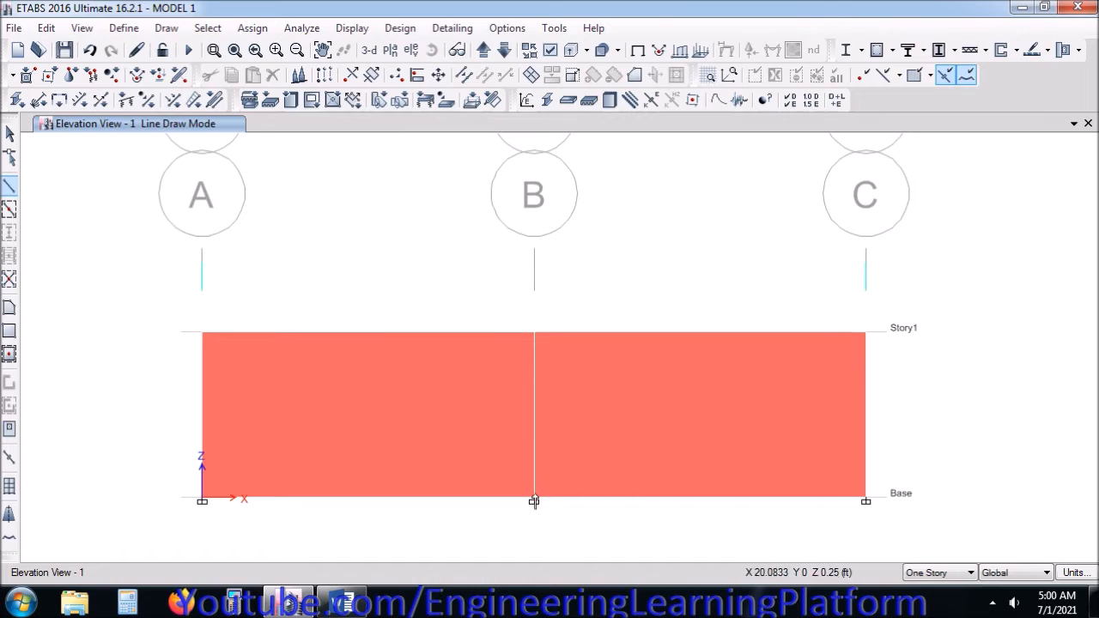
pyautogui.click(166, 28)
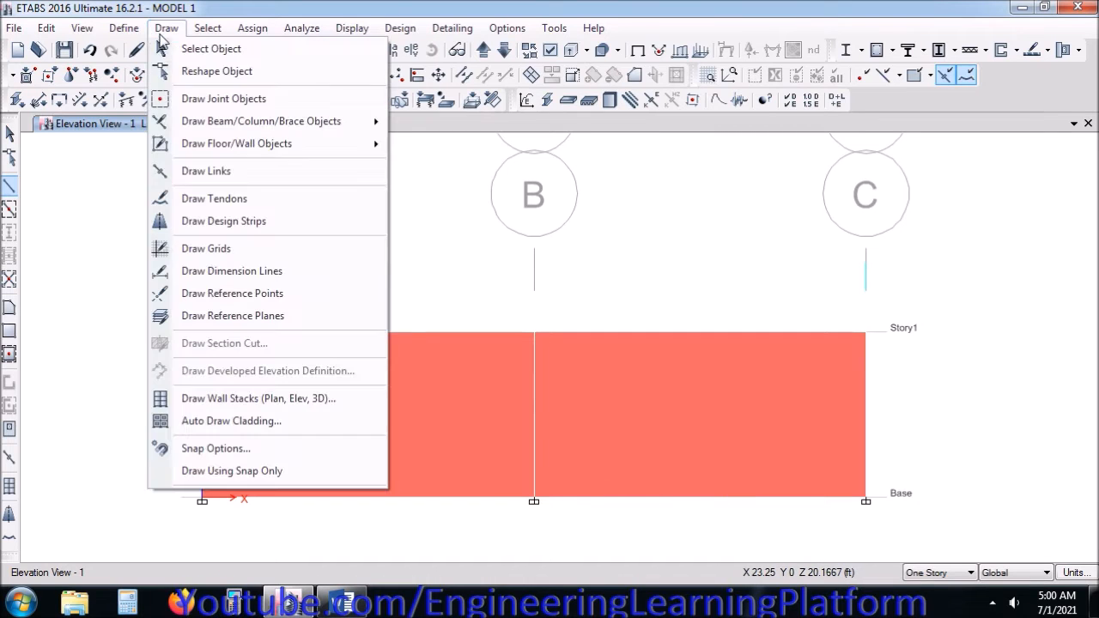
pyautogui.click(239, 441)
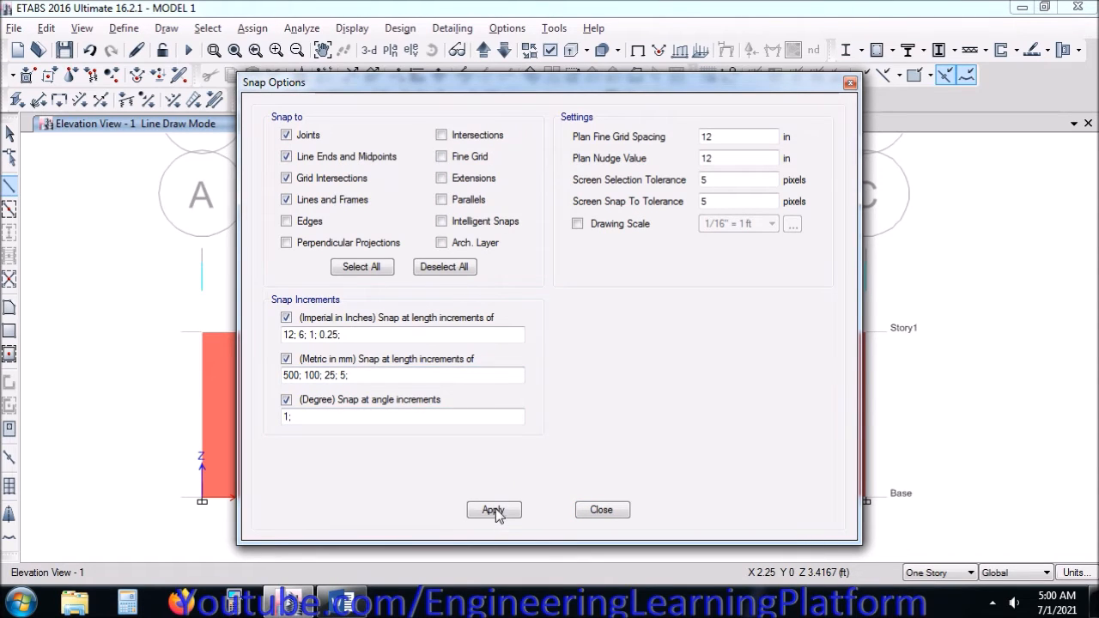
pyautogui.click(601, 510)
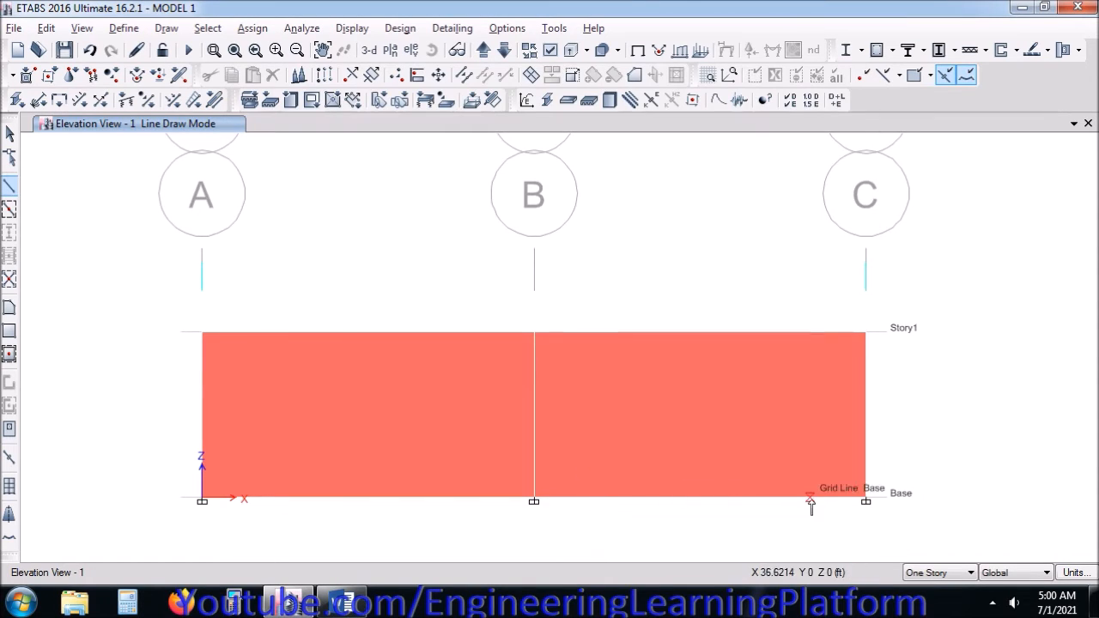
pyautogui.click(700, 501)
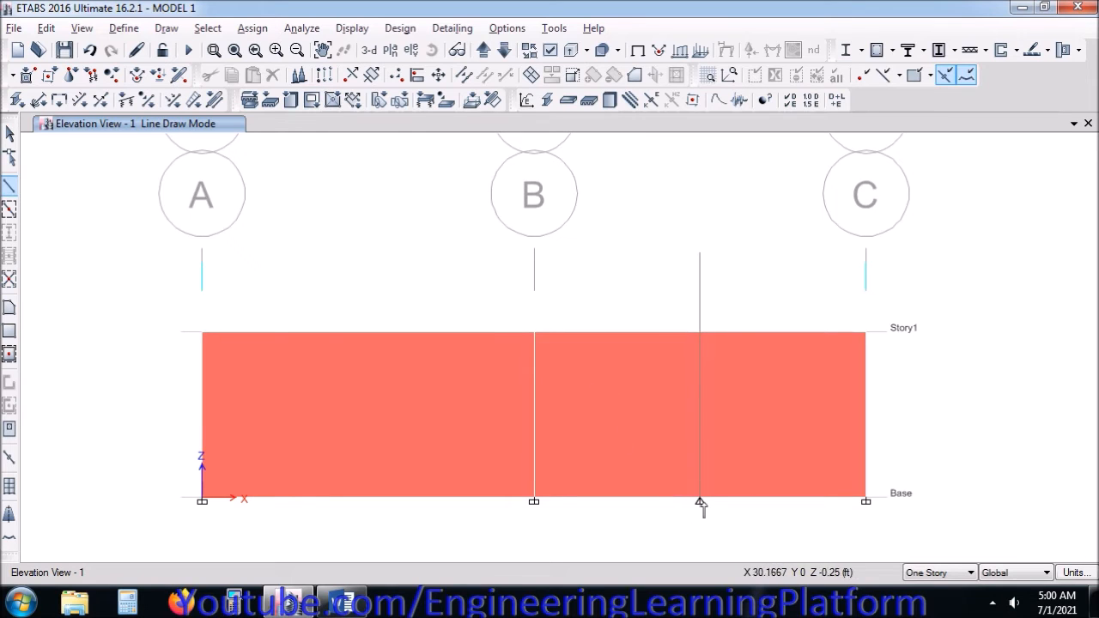
# Step: Show the Base plan view and set a normal plan offset for drawing frame lines with property None
pyautogui.click(390, 49)
pyautogui.click(449, 253)
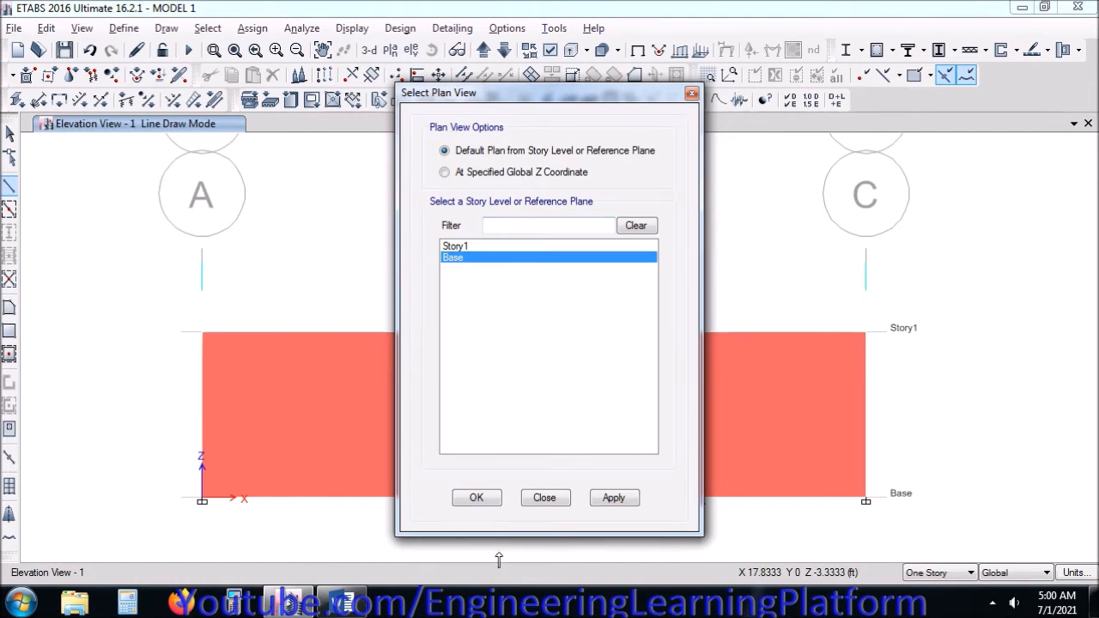
pyautogui.click(422, 496)
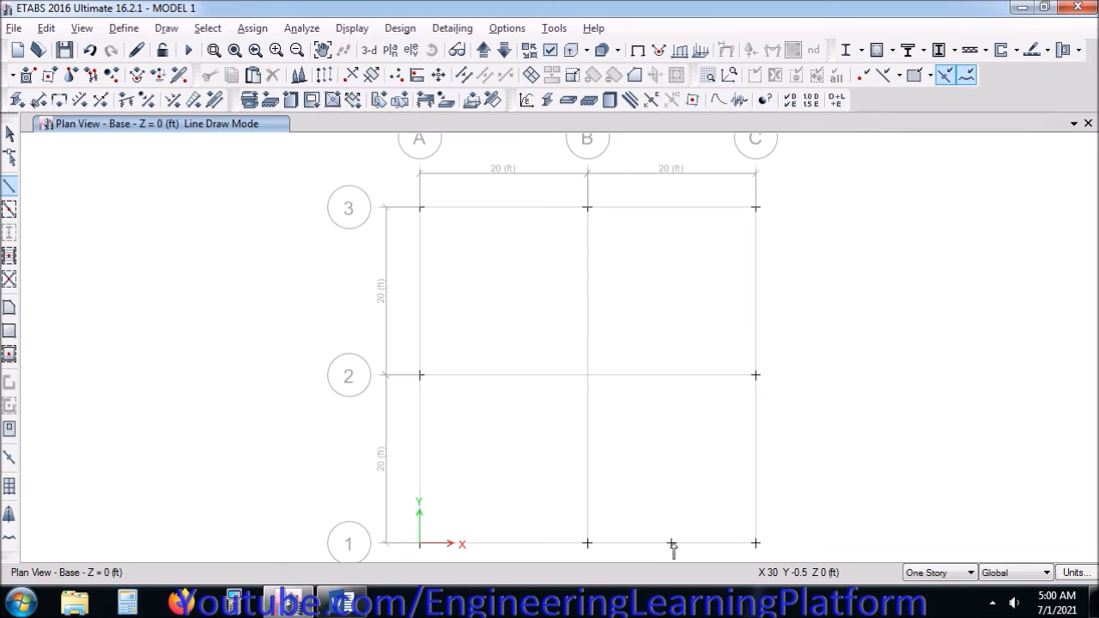
pyautogui.click(8, 186)
pyautogui.click(594, 192)
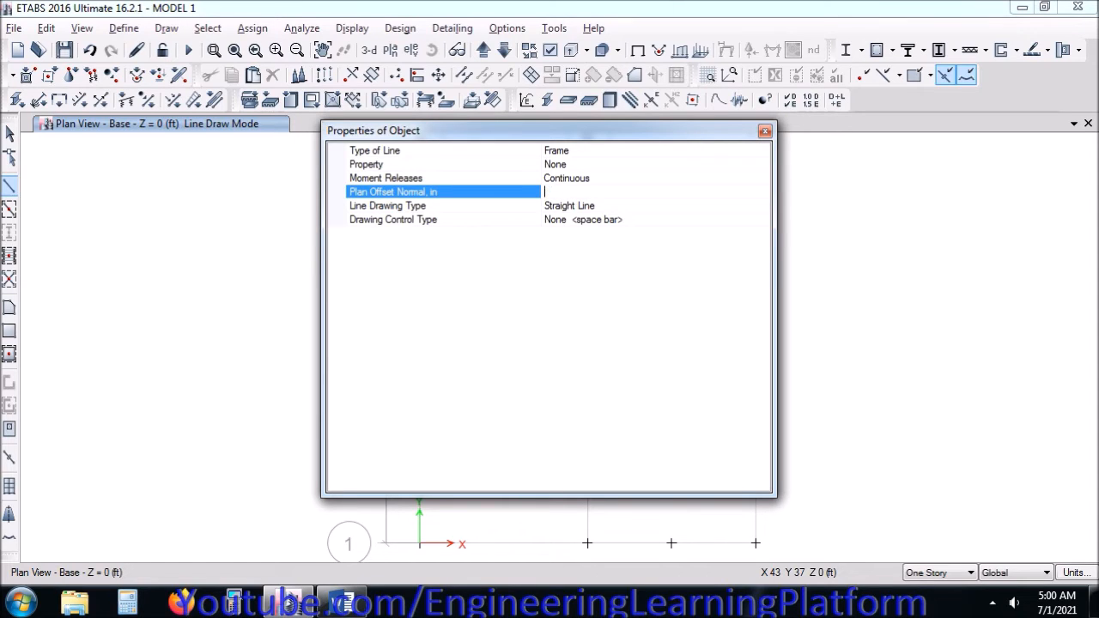
pyautogui.click(766, 130)
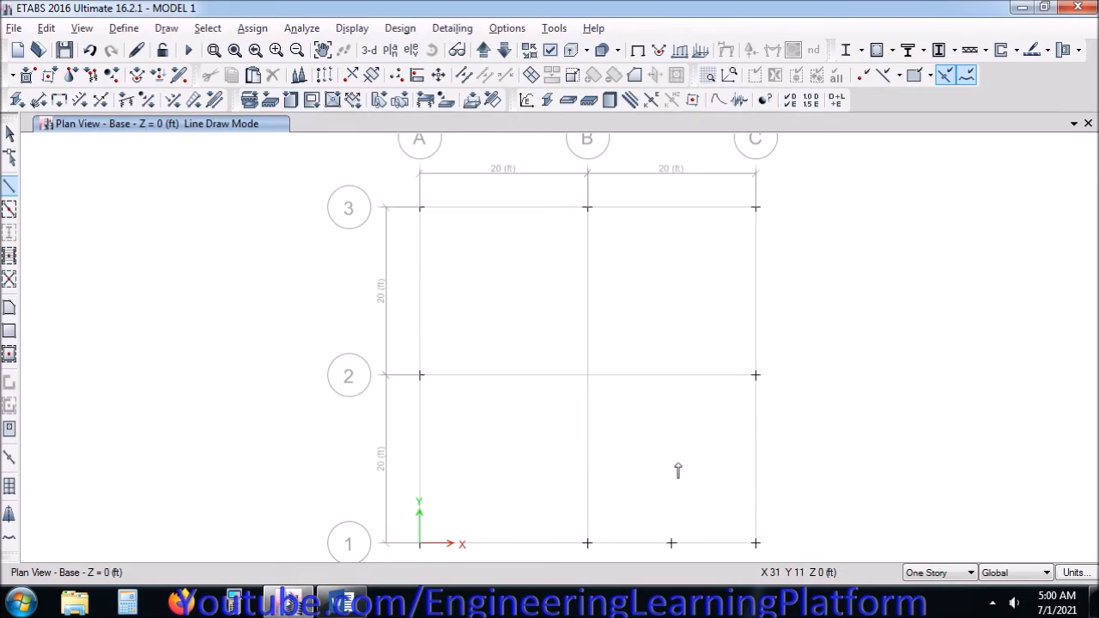
# Step: Draw two 15.5 ft lines in the Y direction, offset about 1.5 ft on either side of the X = 30 ft joint on grid 1
pyautogui.click(672, 539)
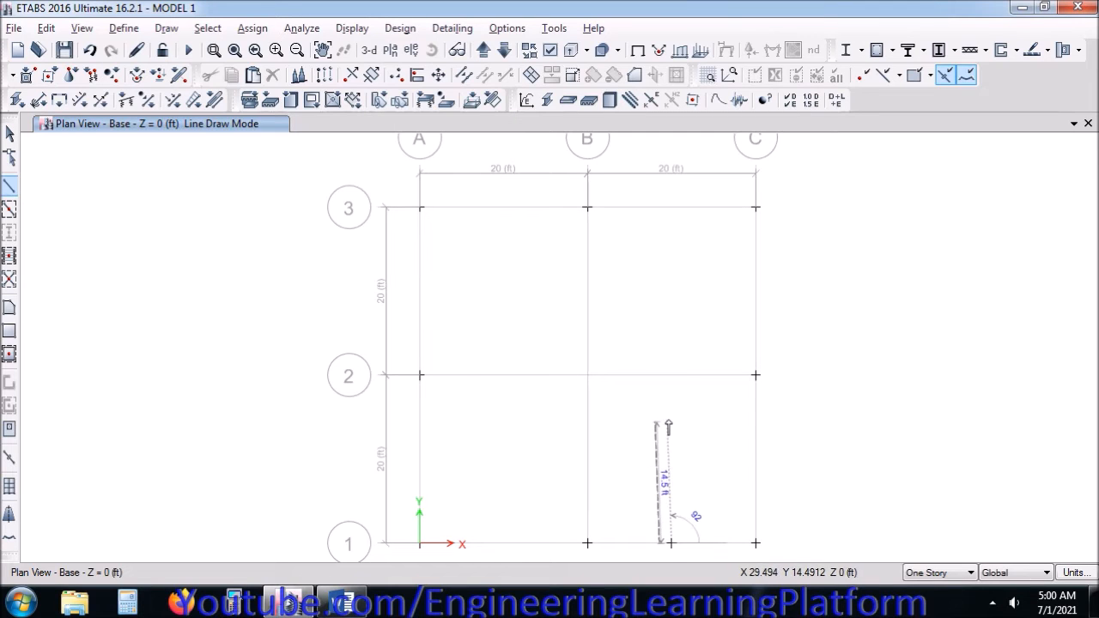
pyautogui.click(673, 416)
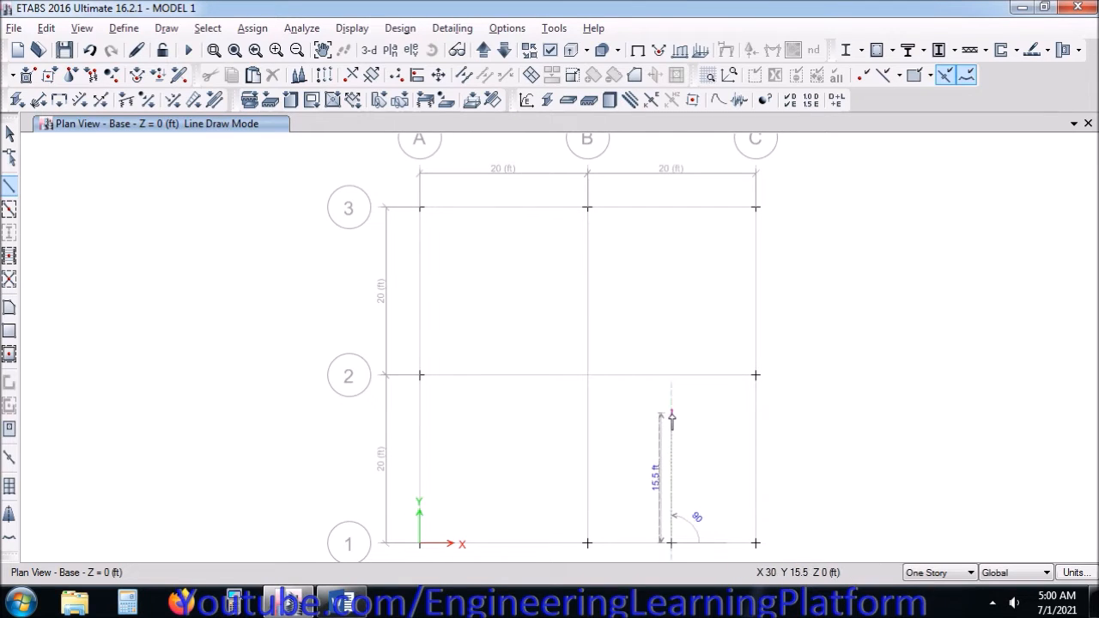
pyautogui.click(673, 541)
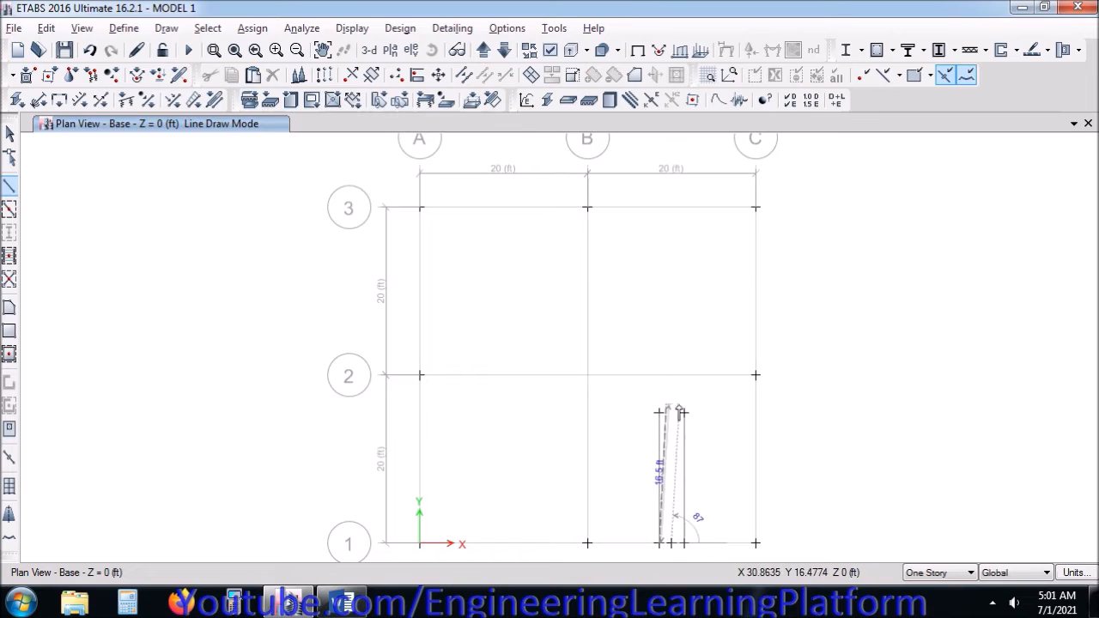
pyautogui.press('Escape')
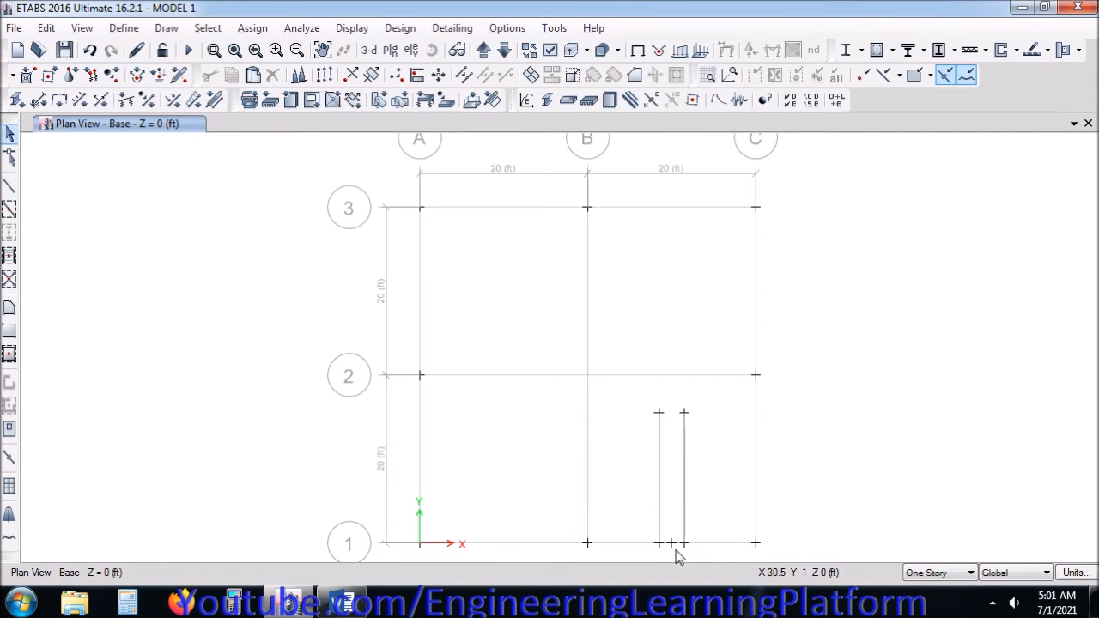
# Step: Bring back the elevation view along grid 1
pyautogui.click(411, 50)
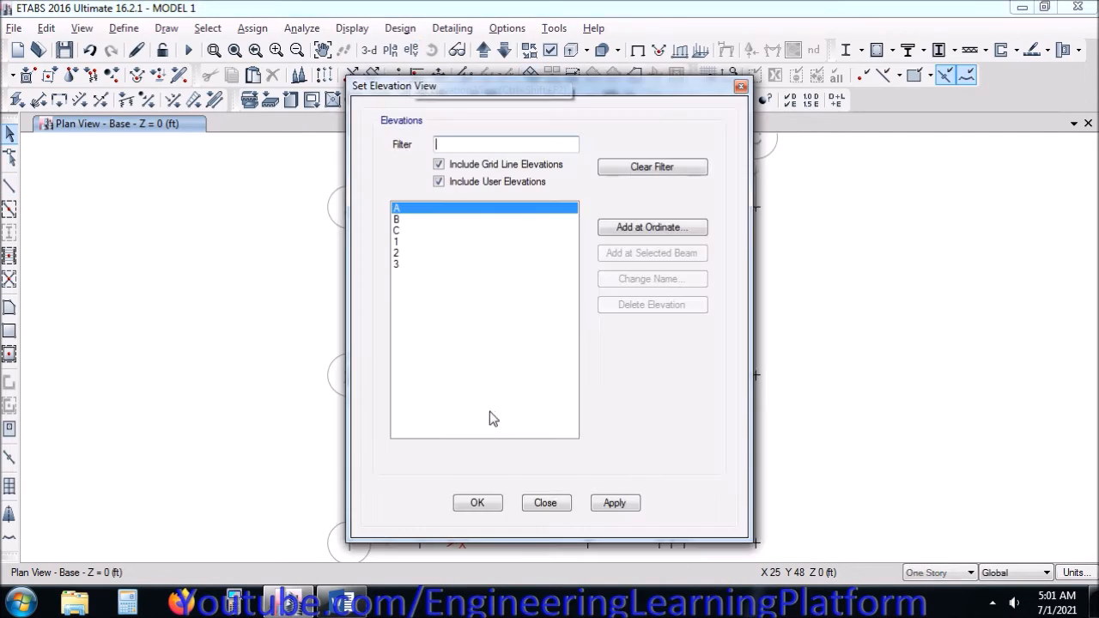
pyautogui.click(405, 225)
pyautogui.click(478, 502)
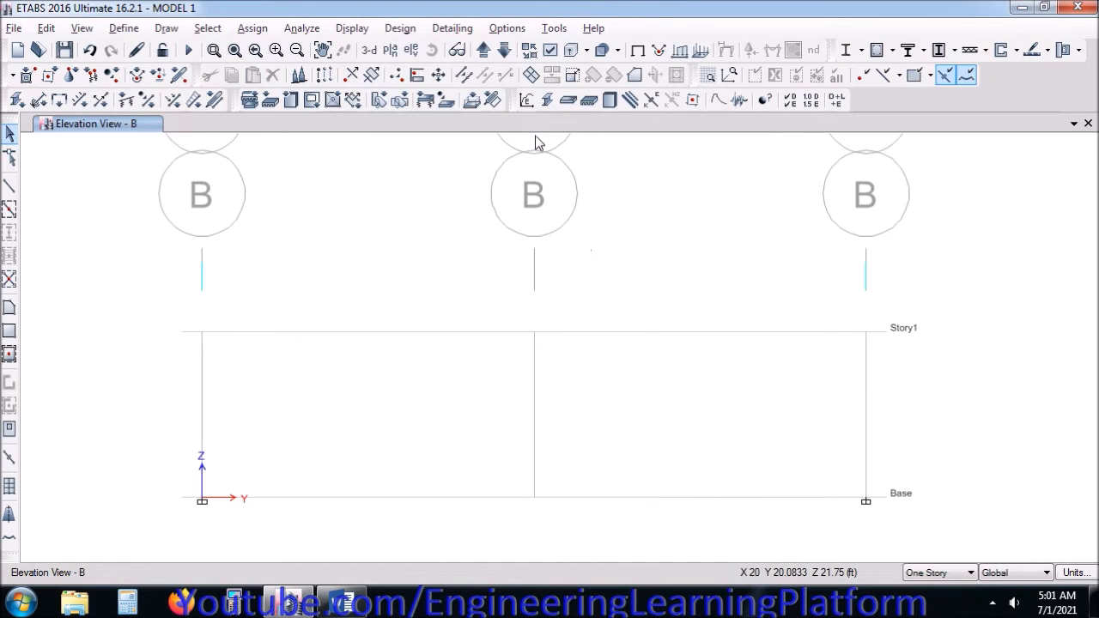
pyautogui.moveTo(592, 298); pyautogui.dragTo(581, 304, button='middle')
pyautogui.click(483, 53)
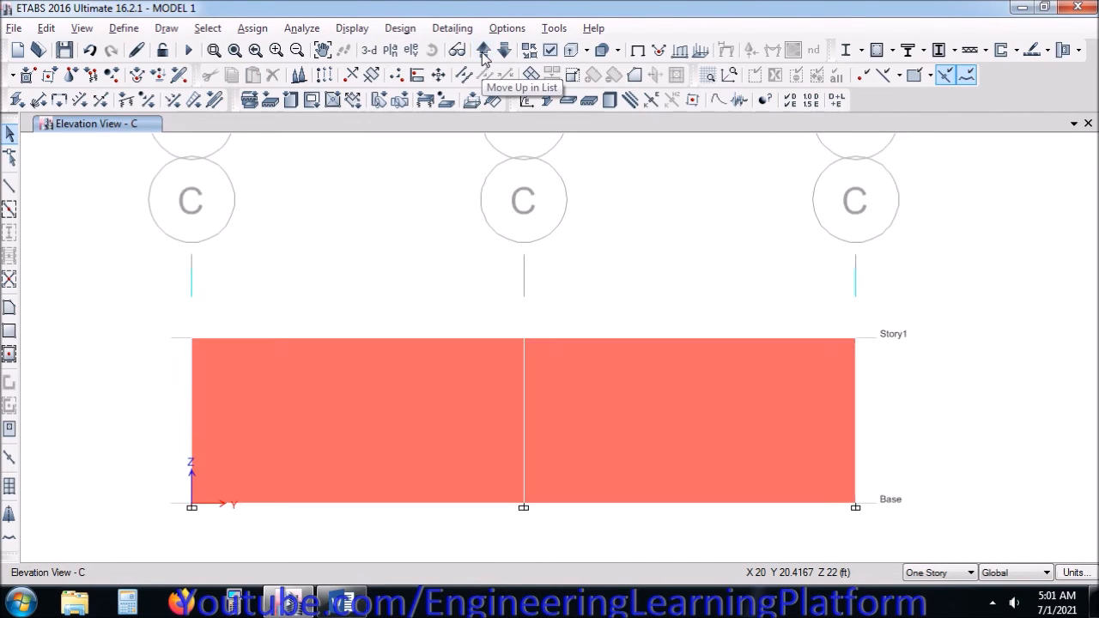
pyautogui.click(482, 54)
# Step: Divide the wall panel between grids B and C at the two offset base joints using Selected Joint Objects on Edges
pyautogui.moveTo(640, 449); pyautogui.dragTo(724, 530)
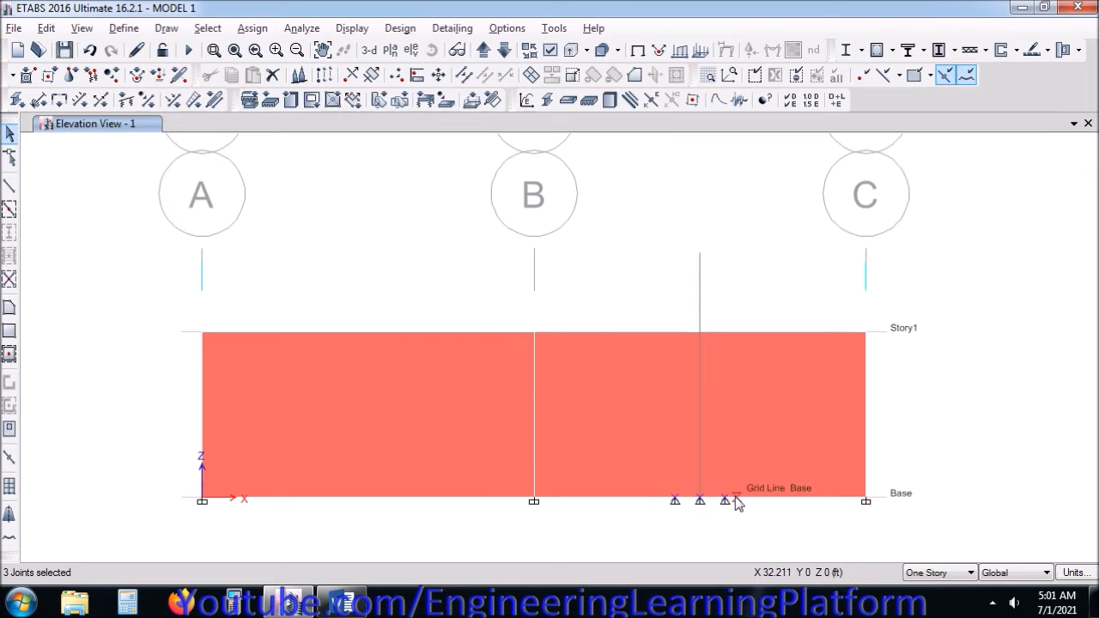
pyautogui.moveTo(649, 499); pyautogui.dragTo(683, 520)
pyautogui.moveTo(666, 491); pyautogui.dragTo(686, 517)
pyautogui.moveTo(711, 482); pyautogui.dragTo(744, 517)
pyautogui.click(526, 99)
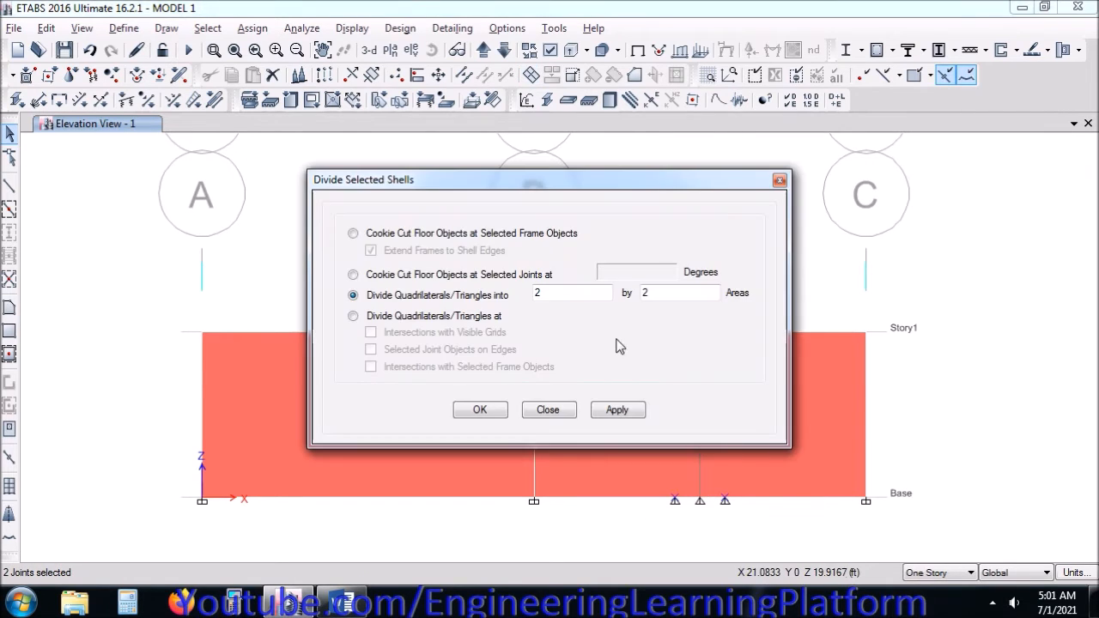
pyautogui.click(353, 234)
pyautogui.click(353, 316)
pyautogui.click(418, 351)
pyautogui.click(607, 413)
pyautogui.click(621, 359)
pyautogui.click(781, 495)
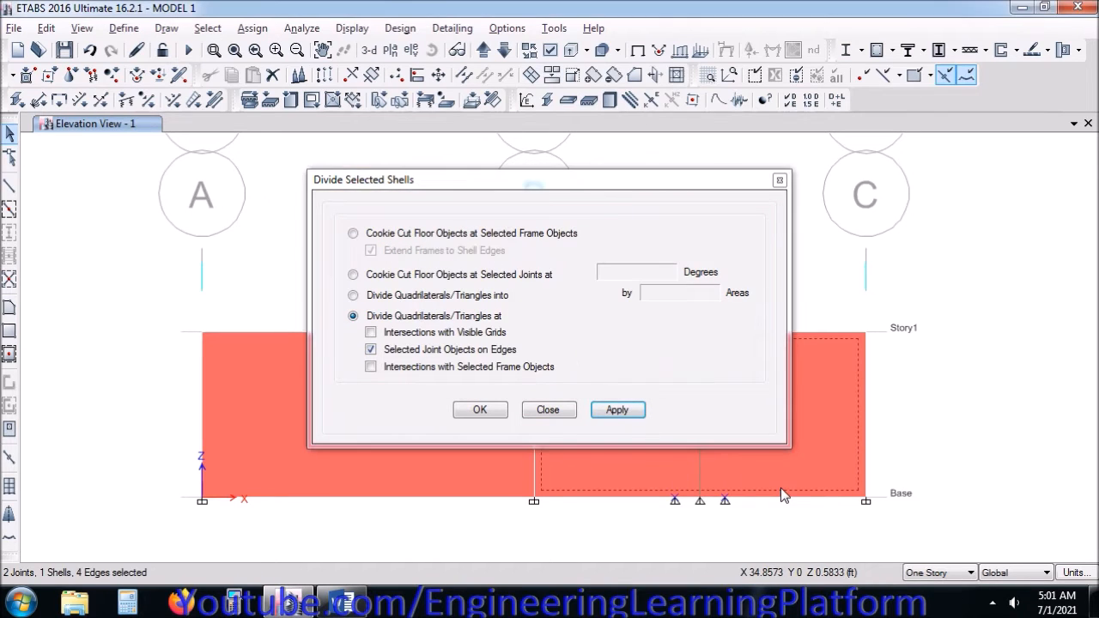
pyautogui.click(621, 416)
pyautogui.moveTo(611, 180); pyautogui.dragTo(411, 225)
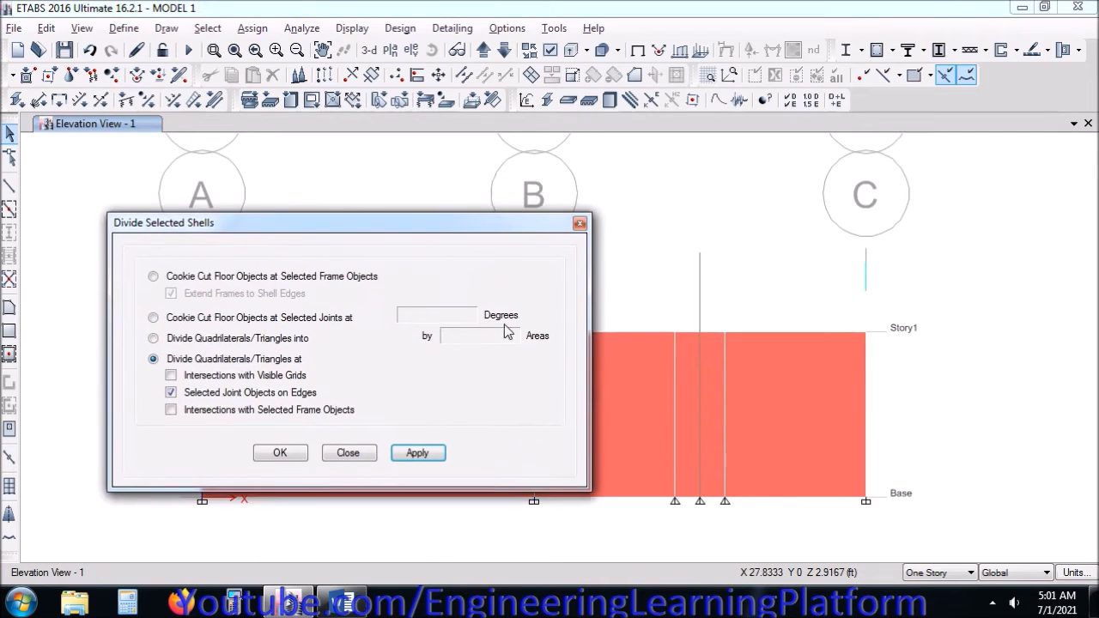
pyautogui.click(348, 455)
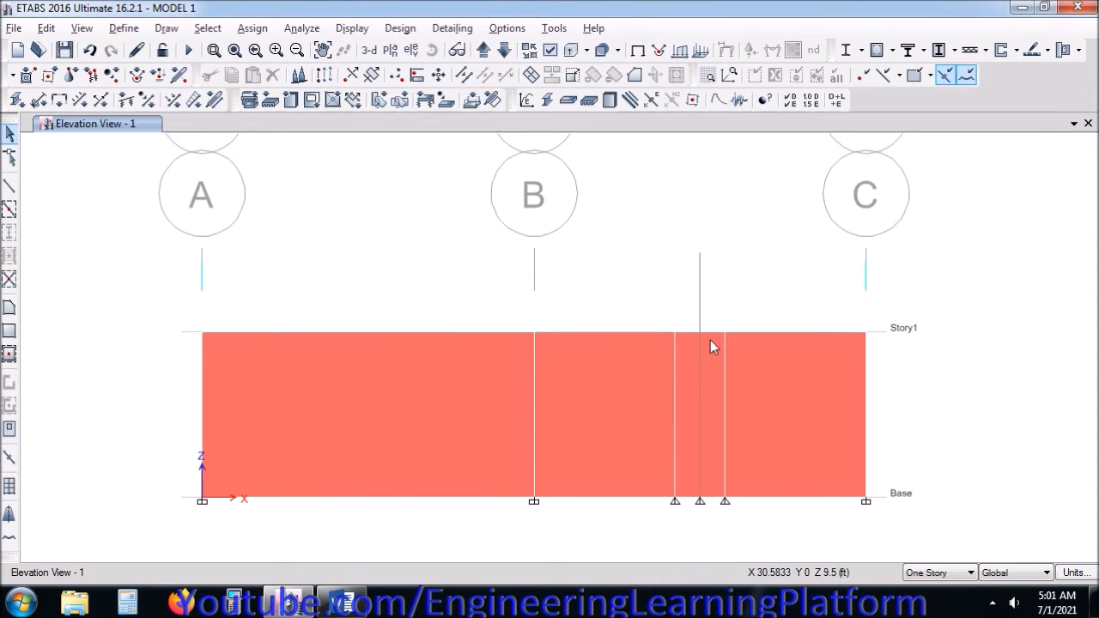
# Step: Draw a None-property frame line from Base to Story1 along the wall division edge at X = 28.5 ft
pyautogui.click(9, 185)
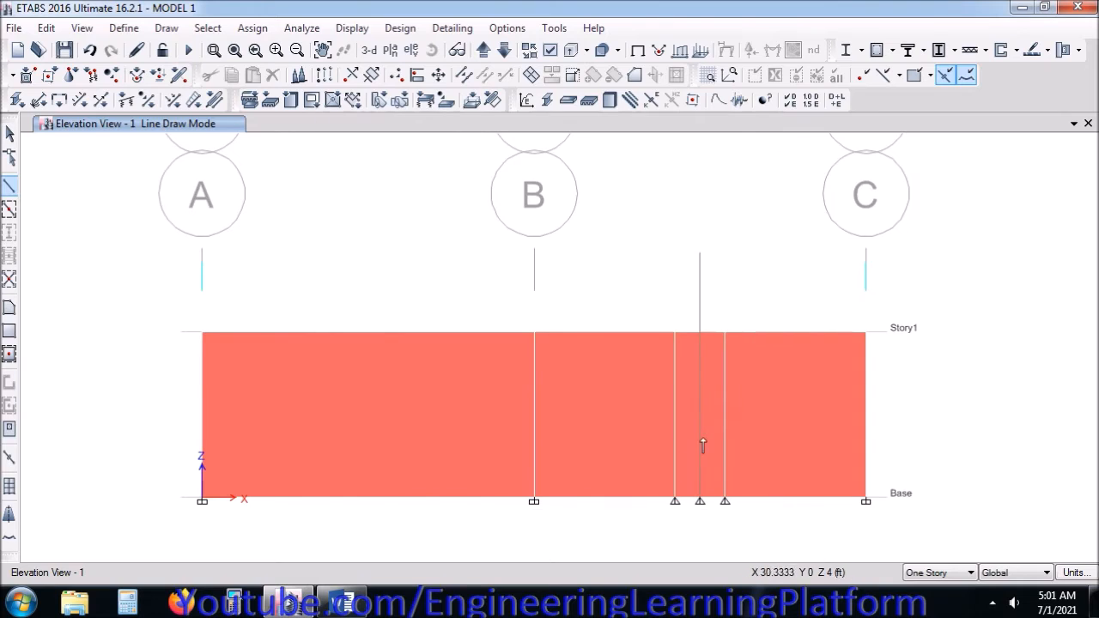
pyautogui.click(675, 500)
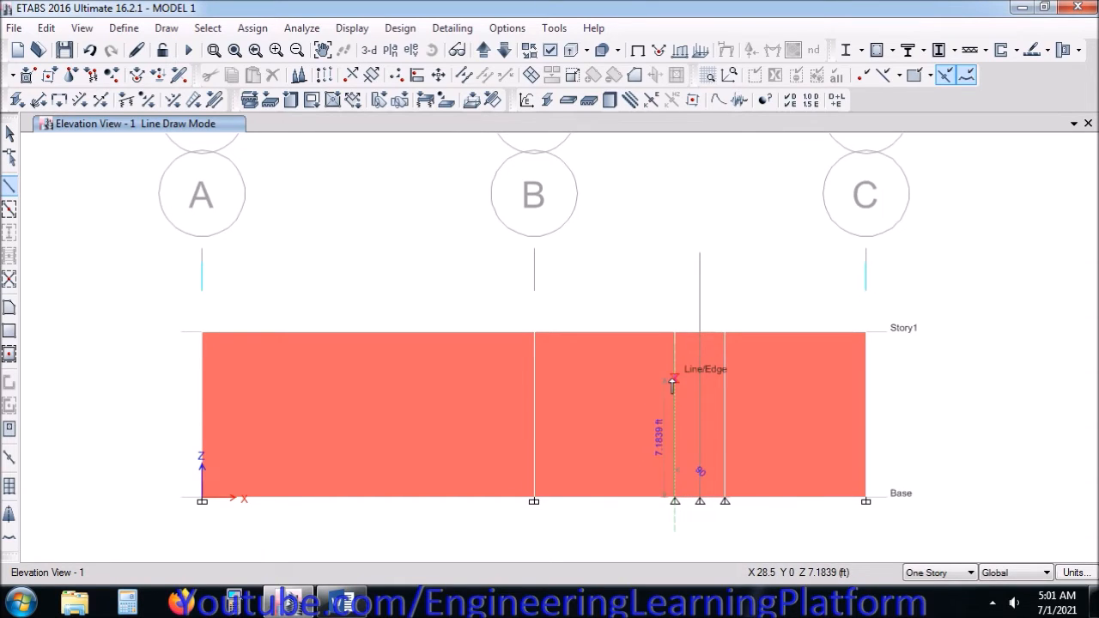
pyautogui.press('Escape')
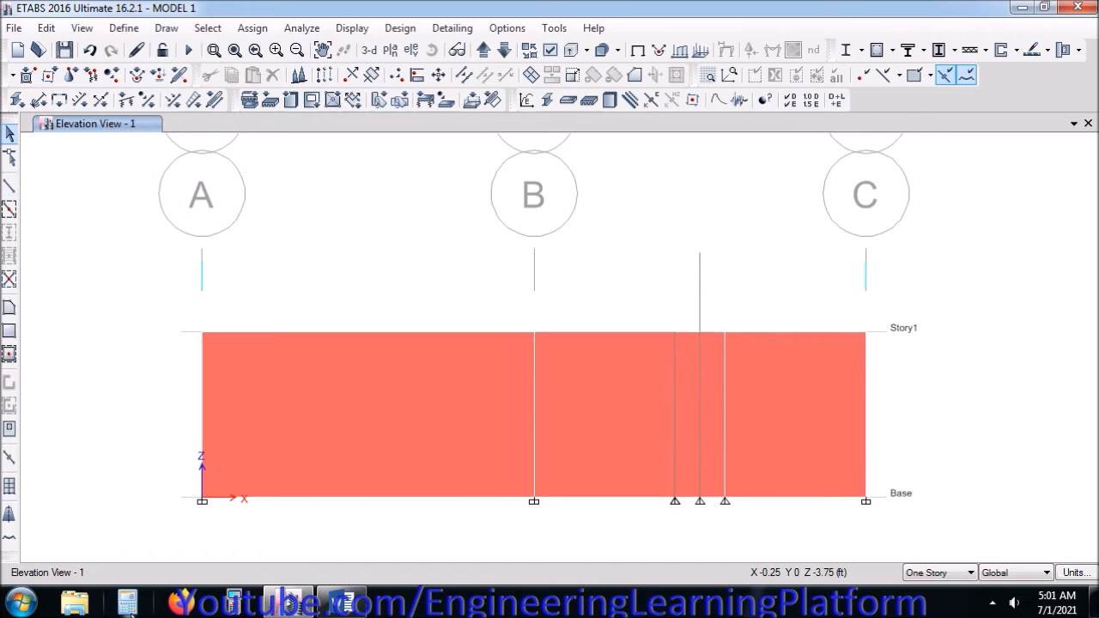
pyautogui.click(127, 602)
pyautogui.moveTo(1046, 329); pyautogui.dragTo(1043, 297)
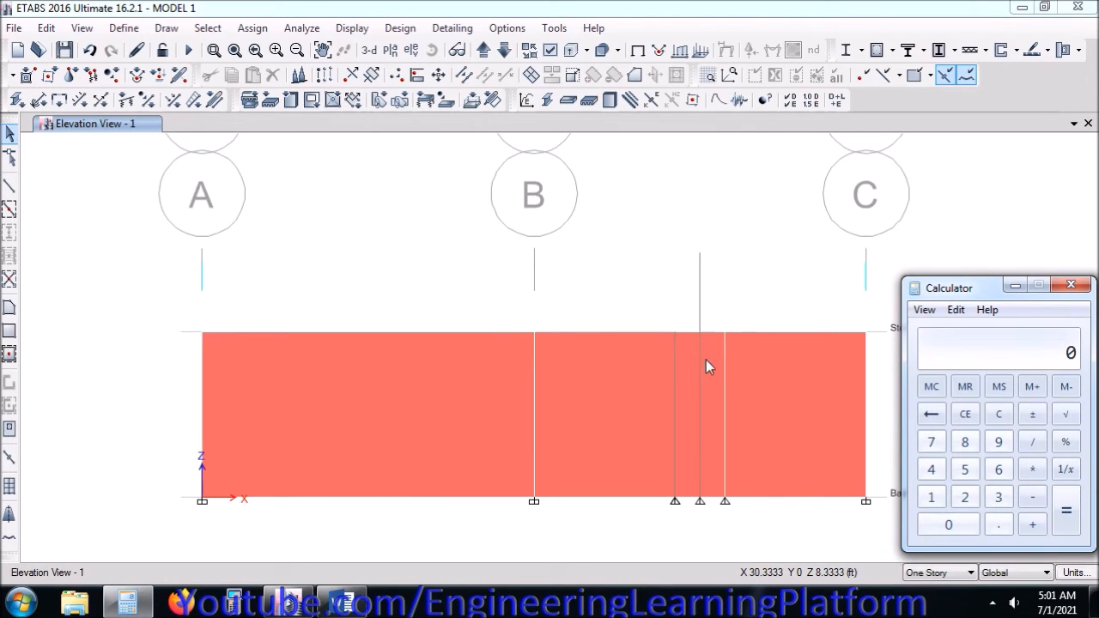
pyautogui.click(1069, 286)
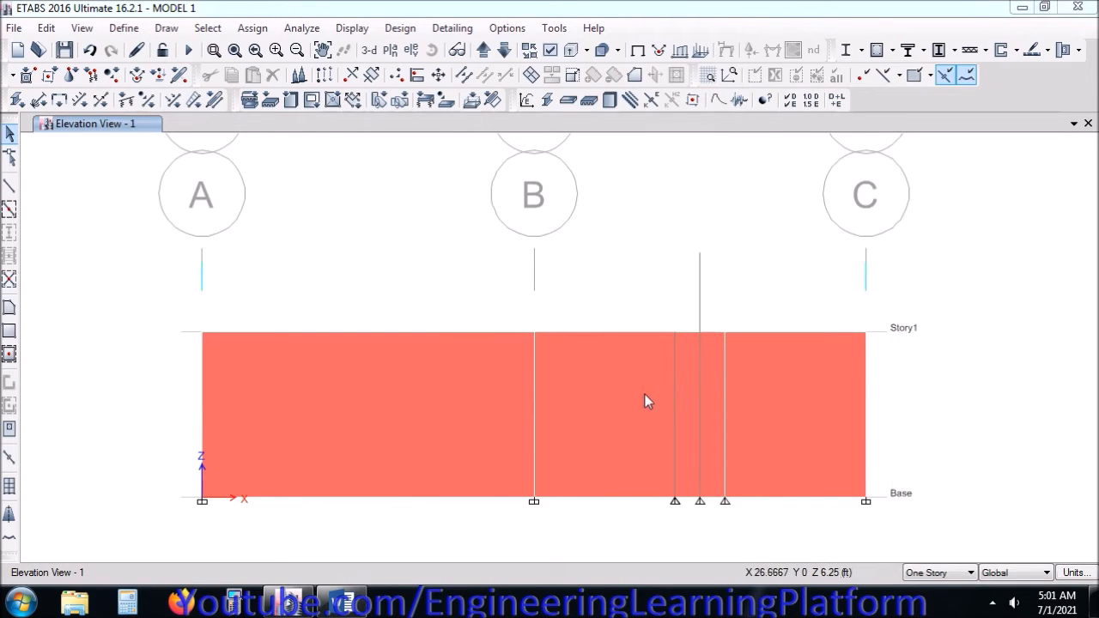
# Step: Divide the vertical frame line at X = 28.5 ft into 5 frame objects
pyautogui.click(676, 381)
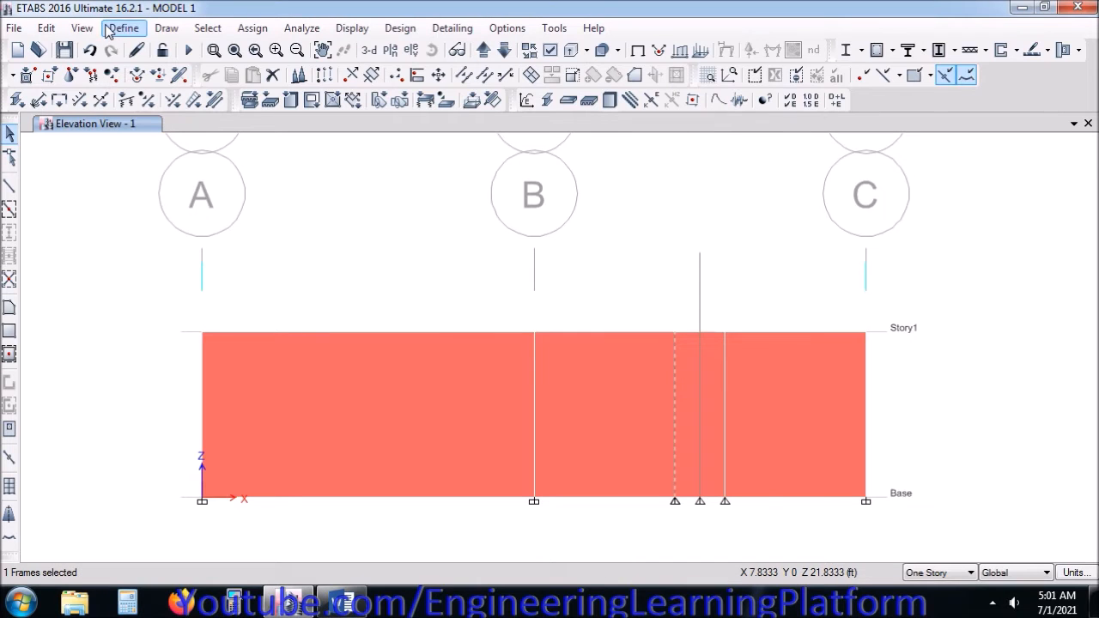
pyautogui.click(46, 27)
pyautogui.moveTo(61, 425)
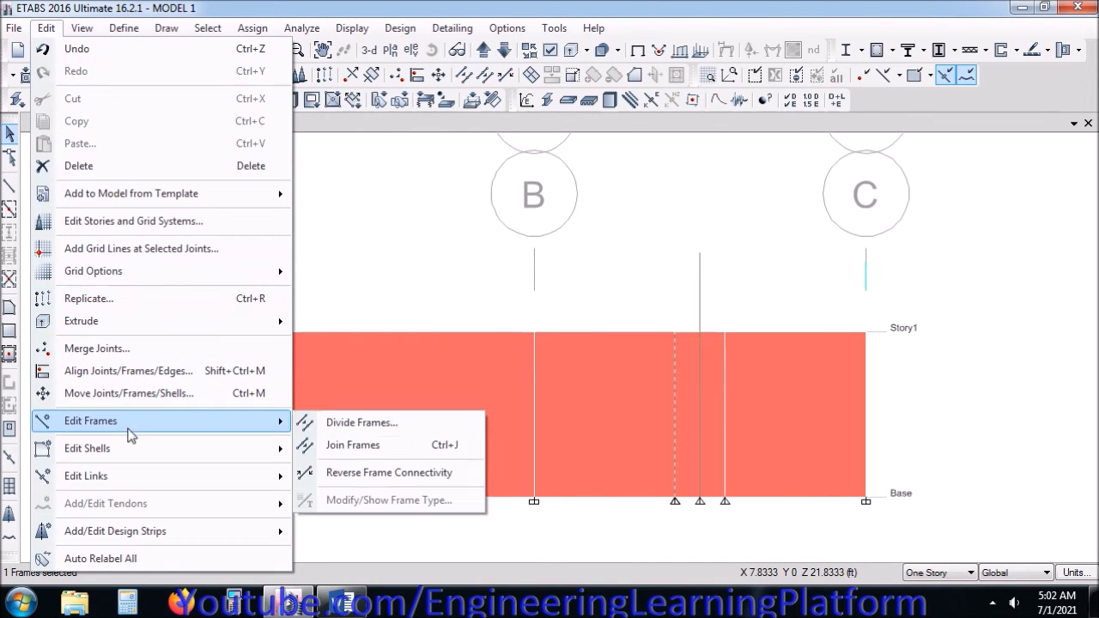
pyautogui.click(340, 421)
pyautogui.moveTo(317, 230); pyautogui.dragTo(219, 266)
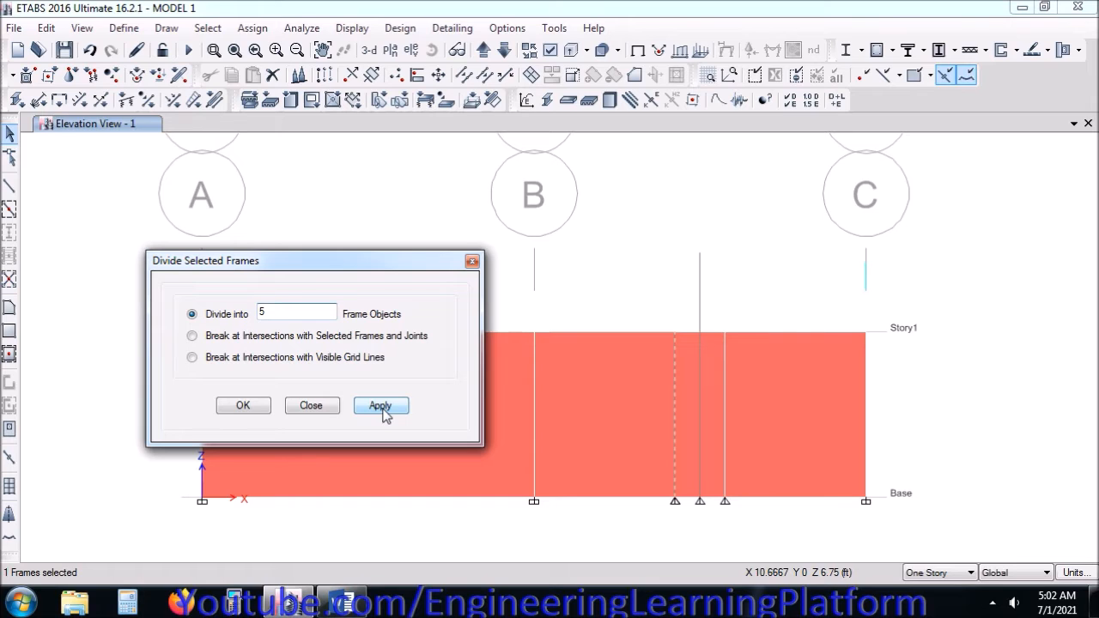
pyautogui.click(383, 410)
pyautogui.moveTo(639, 319); pyautogui.dragTo(692, 400)
pyautogui.moveTo(650, 319); pyautogui.dragTo(694, 533)
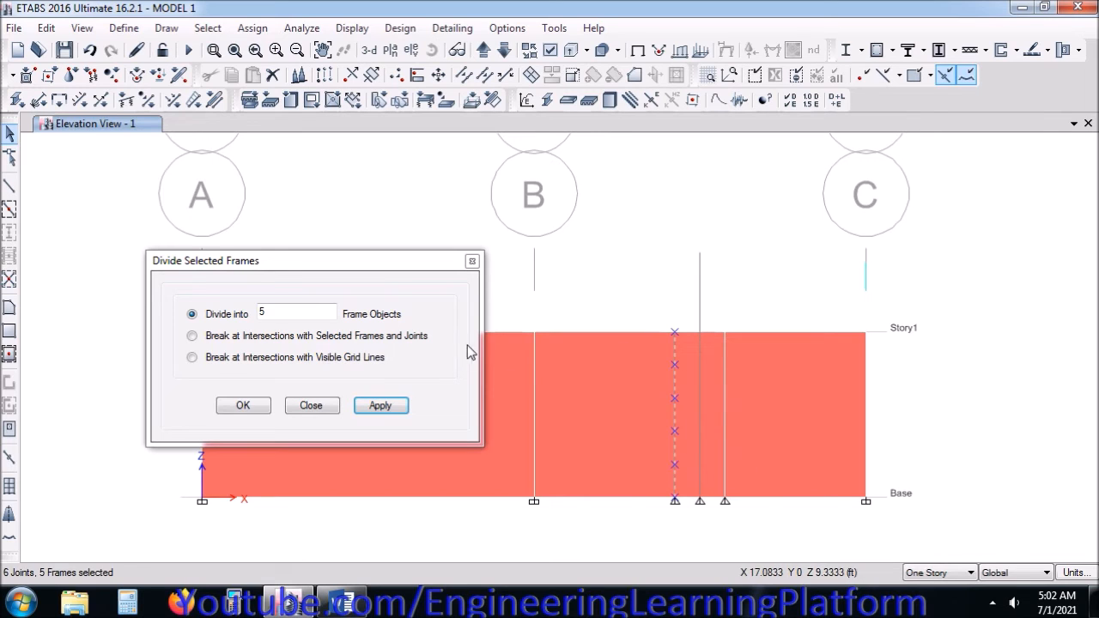
pyautogui.click(311, 406)
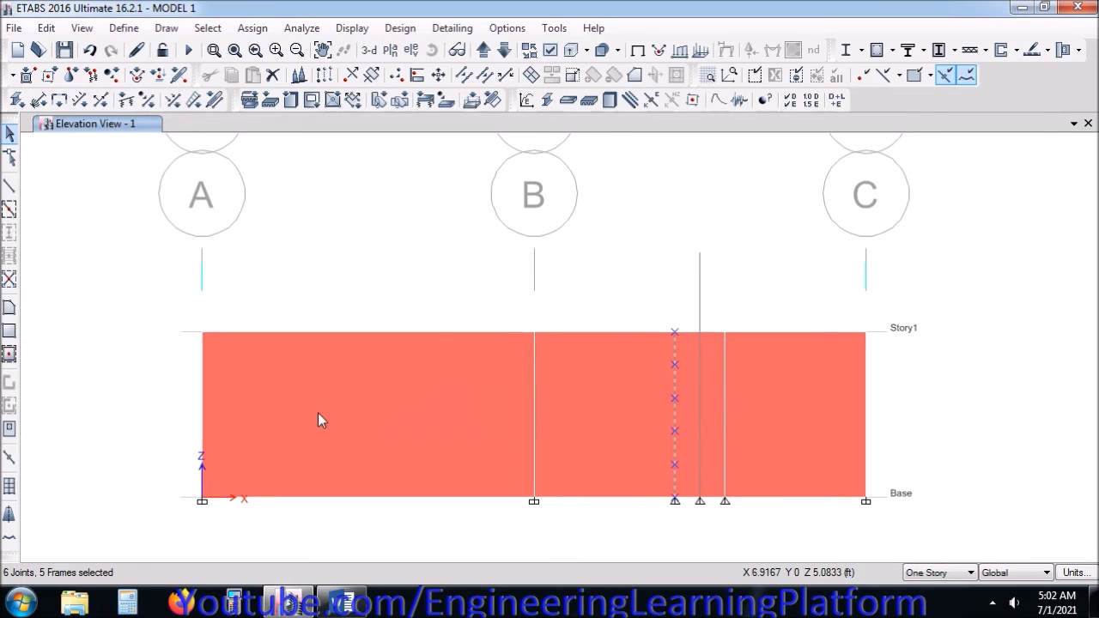
# Step: Draw a horizontal frame line about 6 ft long at Z = 8 ft from the X = 28.5 ft line across the narrow wall strip
pyautogui.click(9, 186)
pyautogui.click(766, 132)
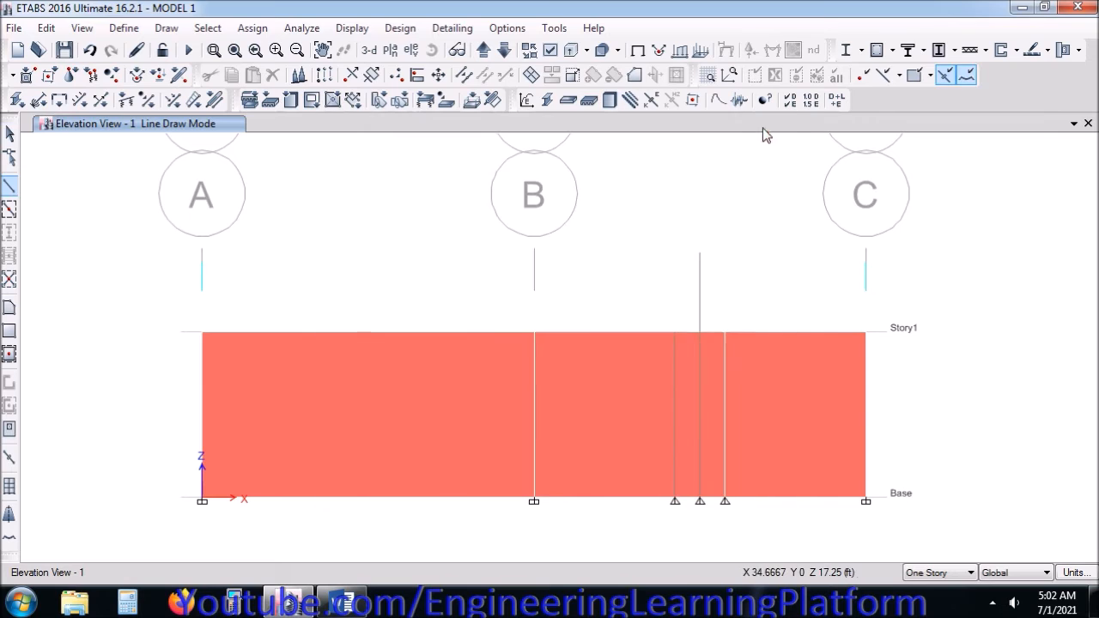
pyautogui.click(674, 366)
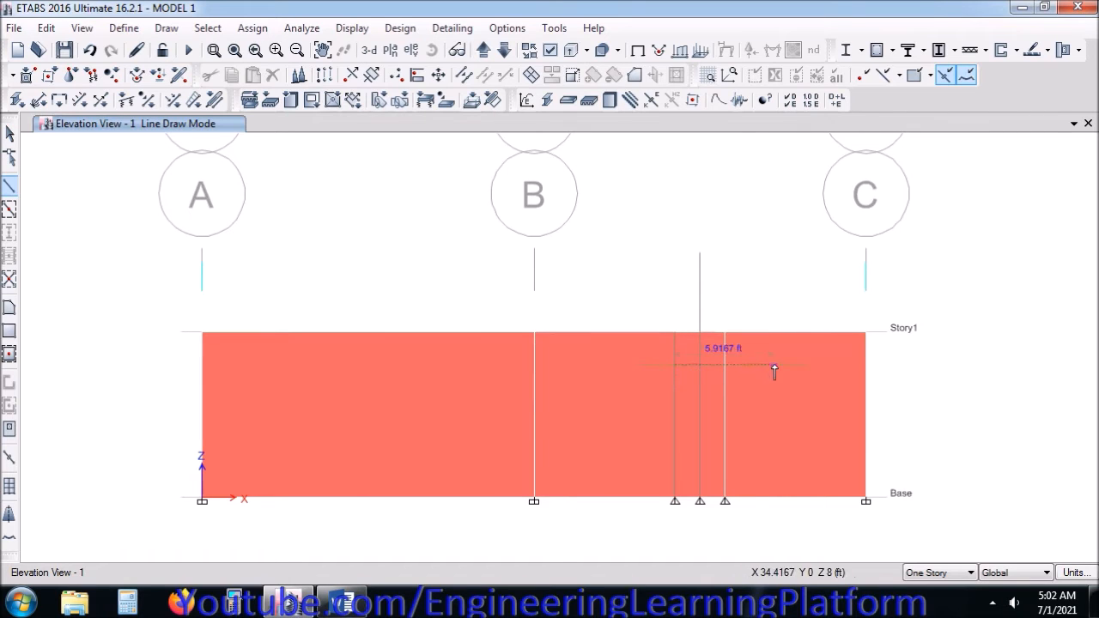
pyautogui.press('Escape')
# Step: Divide the narrow wall strip horizontally at the Z = 8 ft joint using Selected Joint Objects on Edges
pyautogui.click(707, 374)
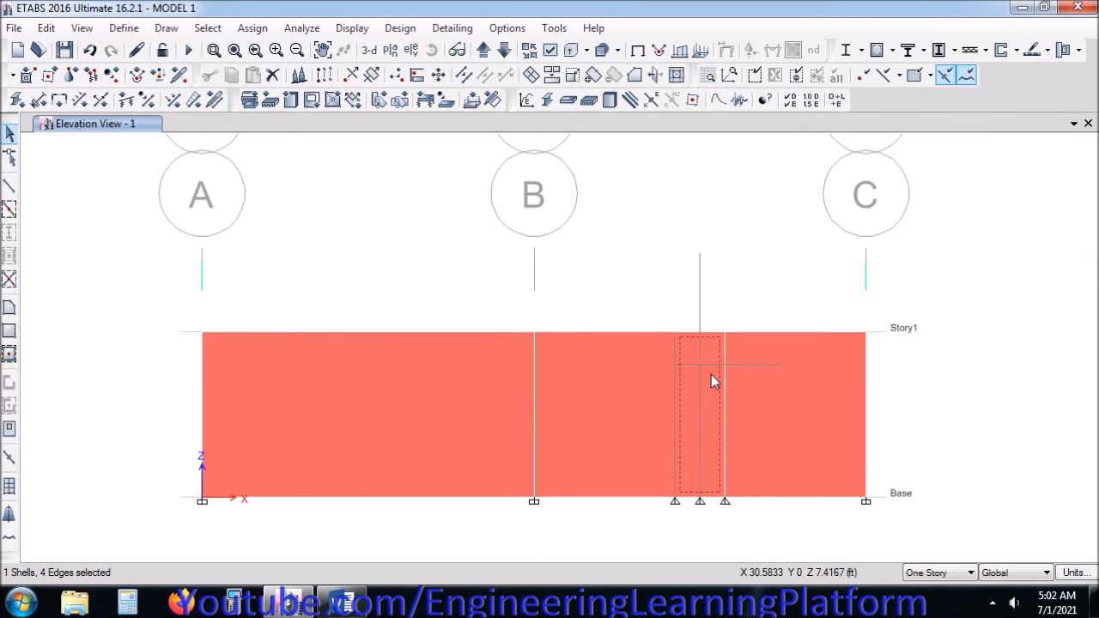
pyautogui.click(253, 28)
pyautogui.moveTo(326, 196)
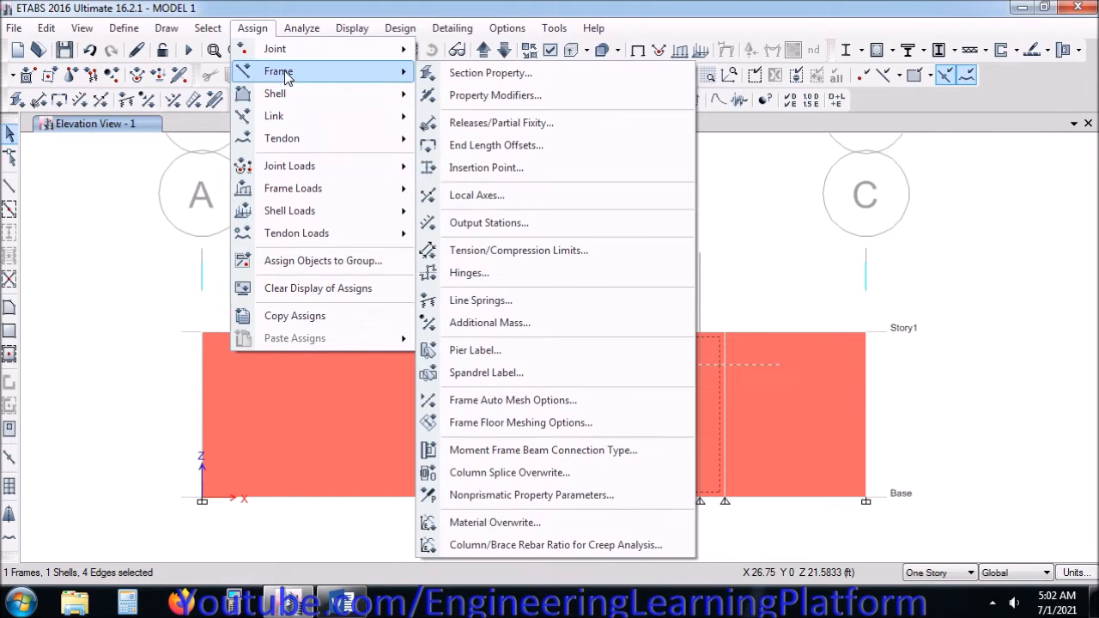
pyautogui.click(283, 8)
pyautogui.click(526, 76)
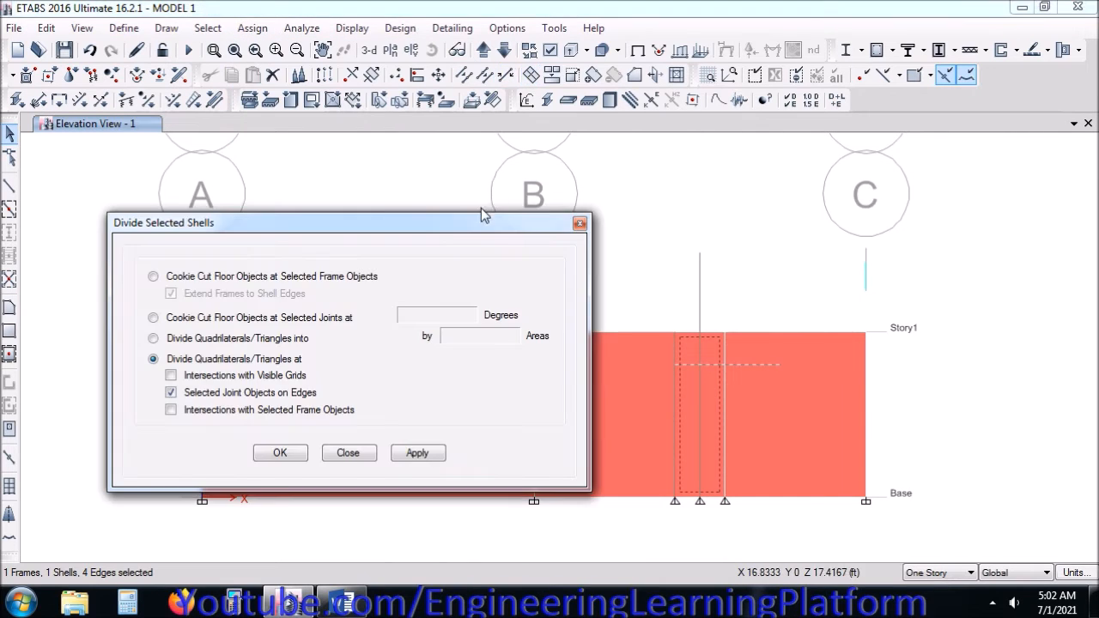
pyautogui.click(675, 365)
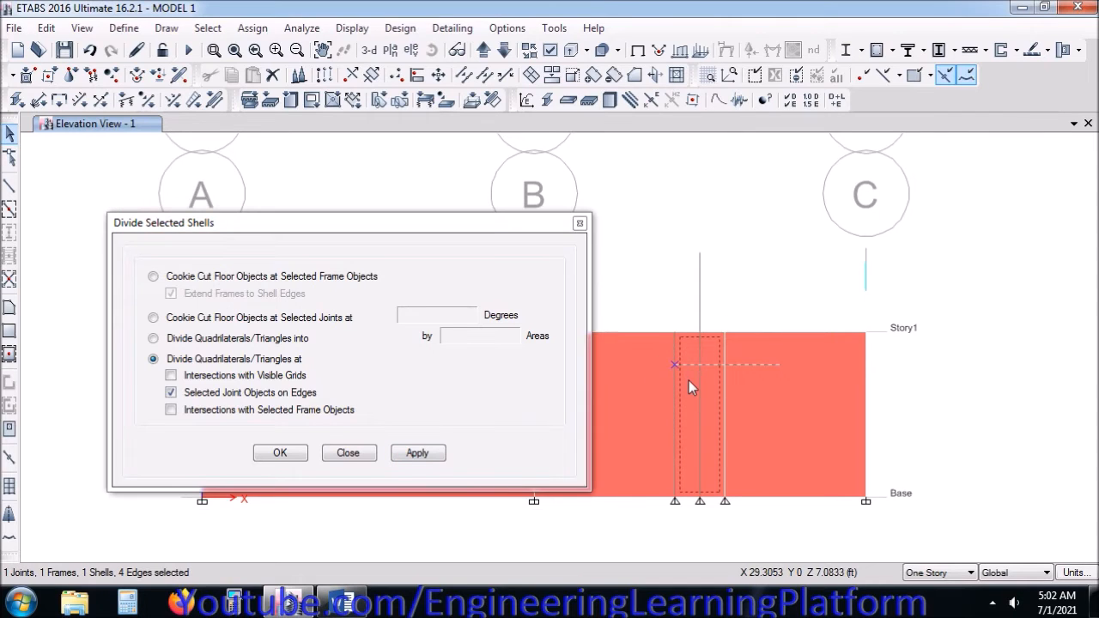
pyautogui.click(416, 455)
pyautogui.click(348, 453)
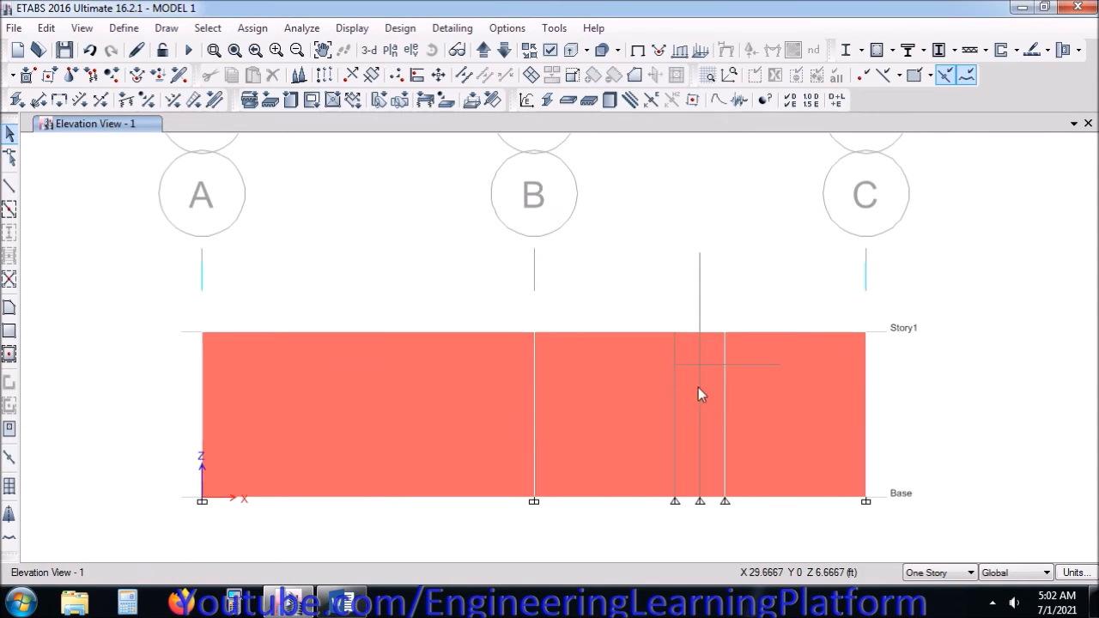
# Step: Delete the construction lines around the narrow strip and its lower wall panel to form a door opening
pyautogui.moveTo(699, 290); pyautogui.dragTo(640, 238)
pyautogui.press('Delete')
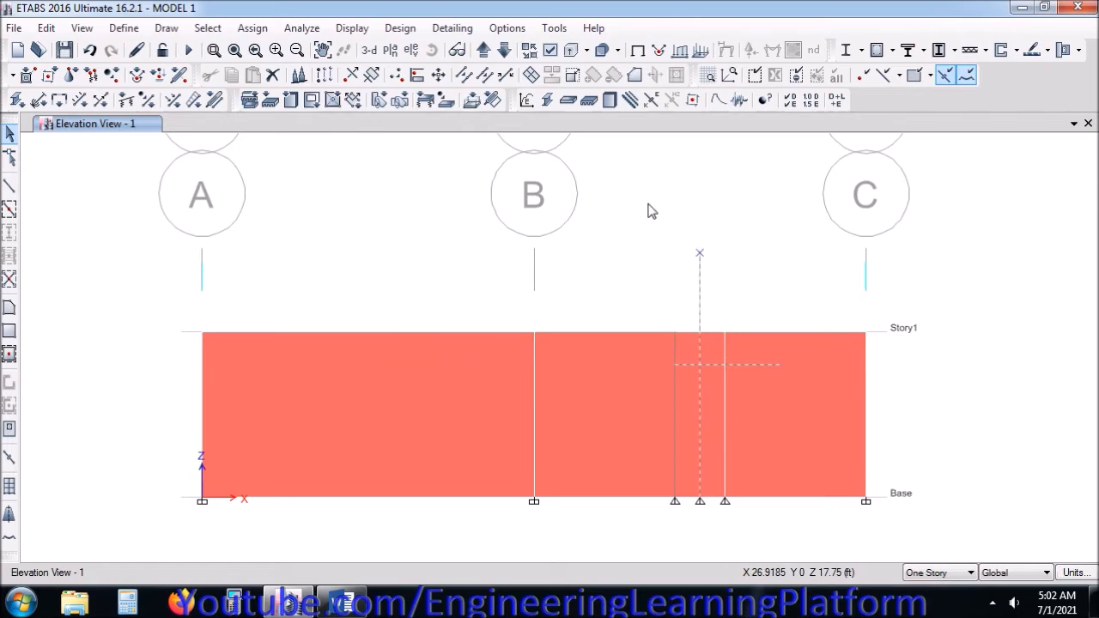
pyautogui.moveTo(653, 314); pyautogui.dragTo(709, 527)
pyautogui.press('Delete')
pyautogui.click(689, 469)
pyautogui.press('Delete')
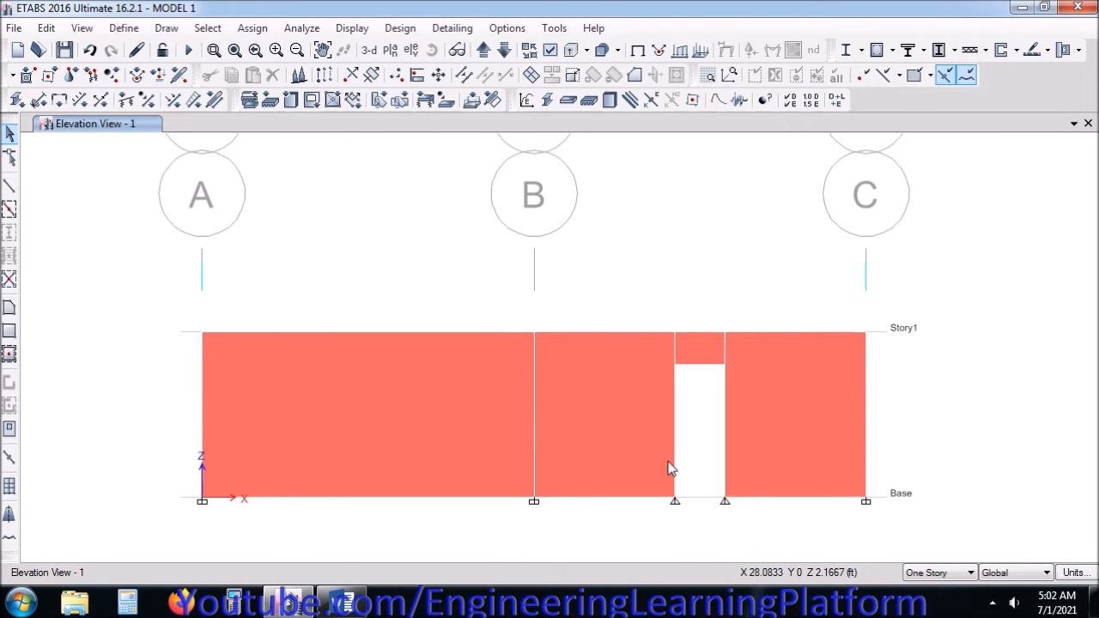
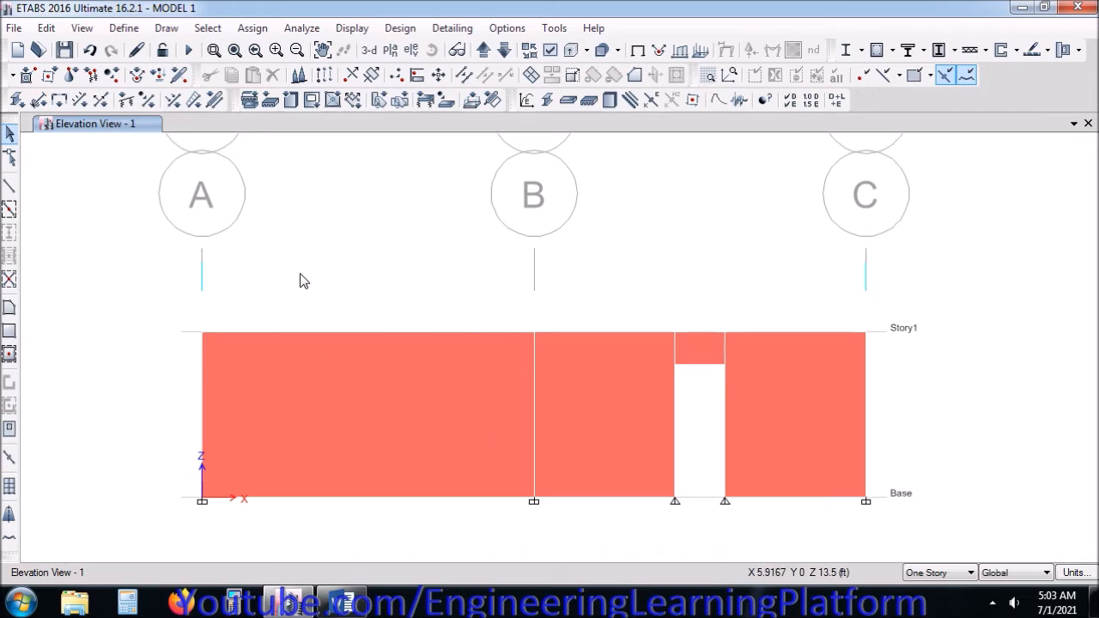
# Step: Draw a horizontal frame line about 33.25 ft long at Z = 8 ft from the opening's upper corner past grid A
pyautogui.click(10, 188)
pyautogui.click(765, 131)
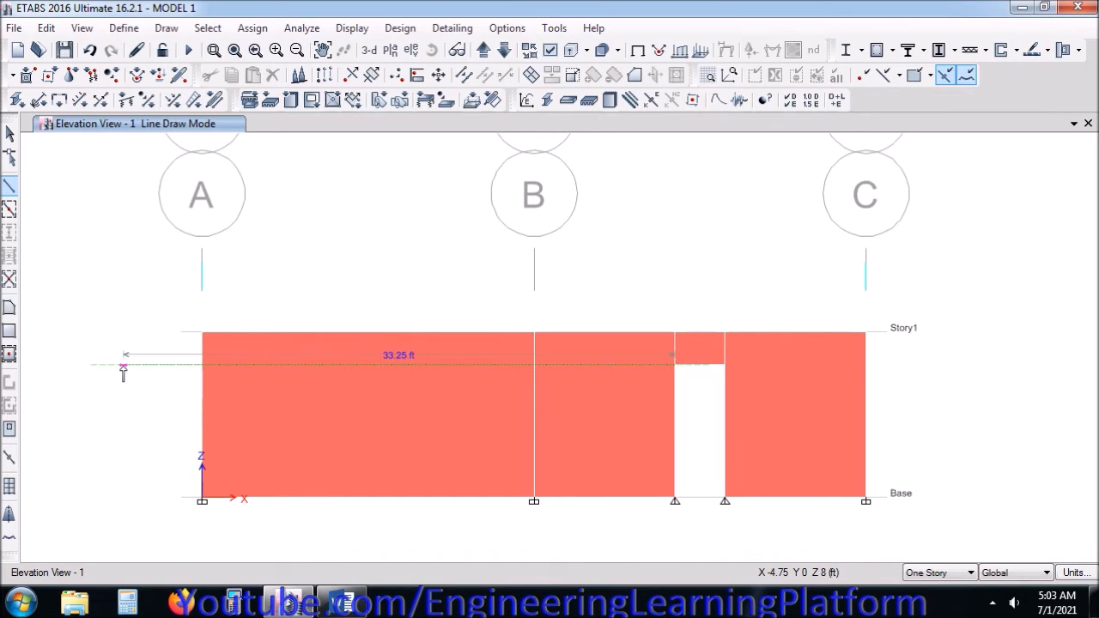
pyautogui.click(124, 367)
pyautogui.rightClick(150, 418)
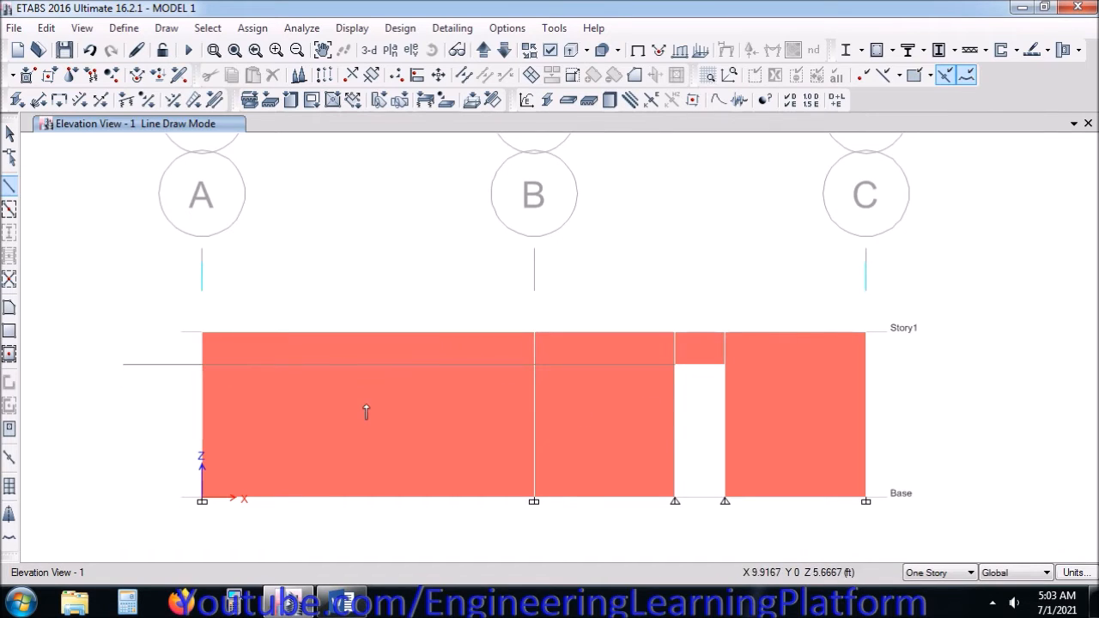
# Step: Draw a frame line along grid B from Base to Story1 and divide it into 5 frame objects
pyautogui.click(533, 502)
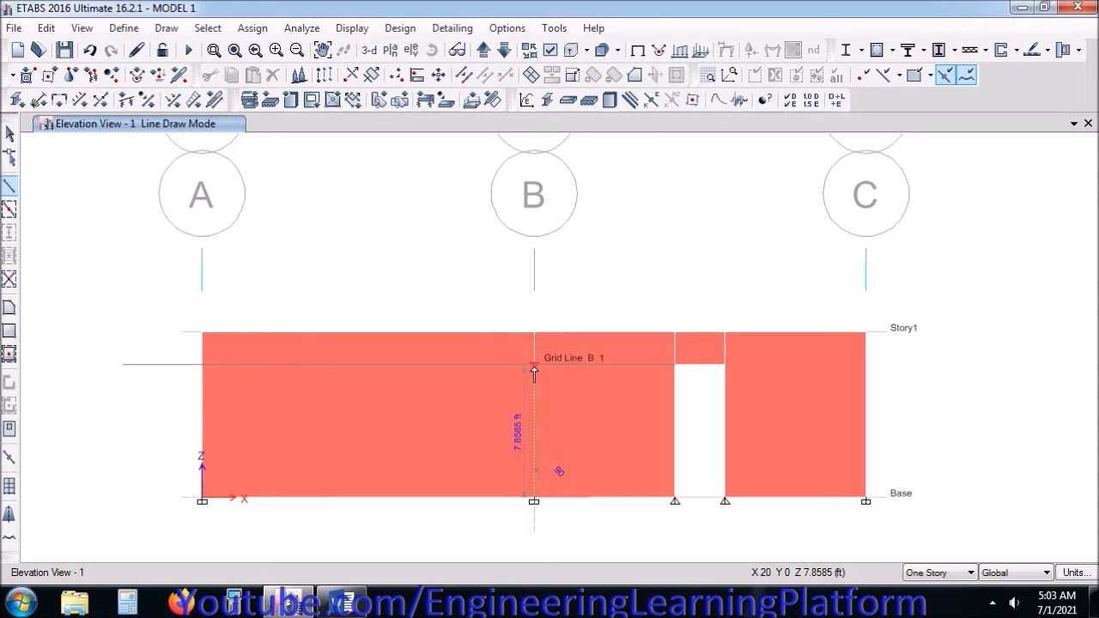
pyautogui.click(534, 334)
pyautogui.press('Escape')
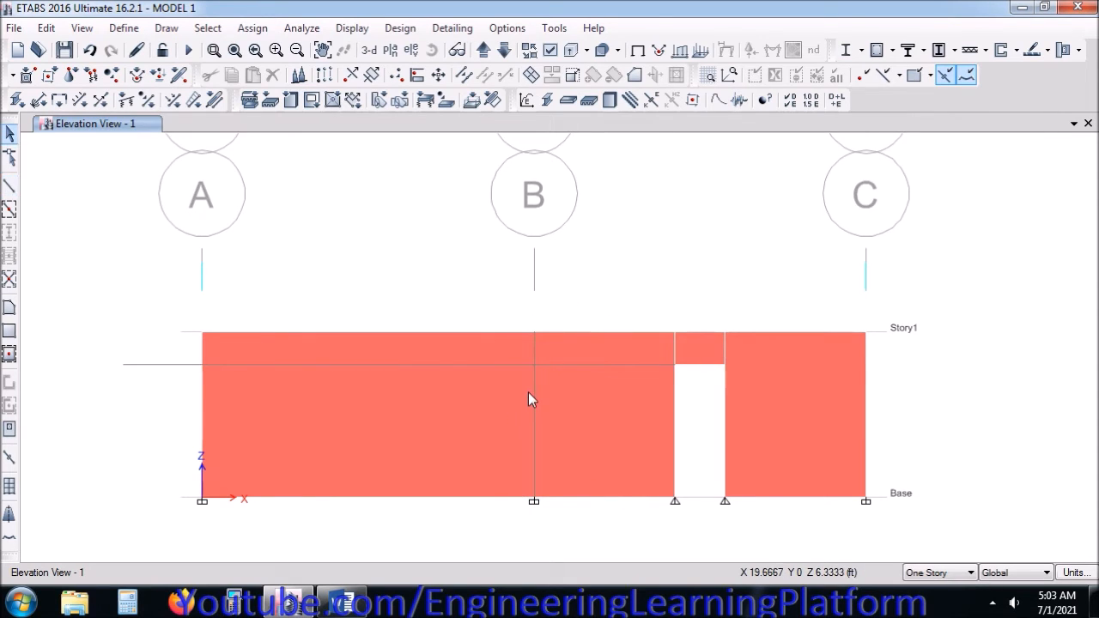
pyautogui.click(529, 392)
pyautogui.click(45, 28)
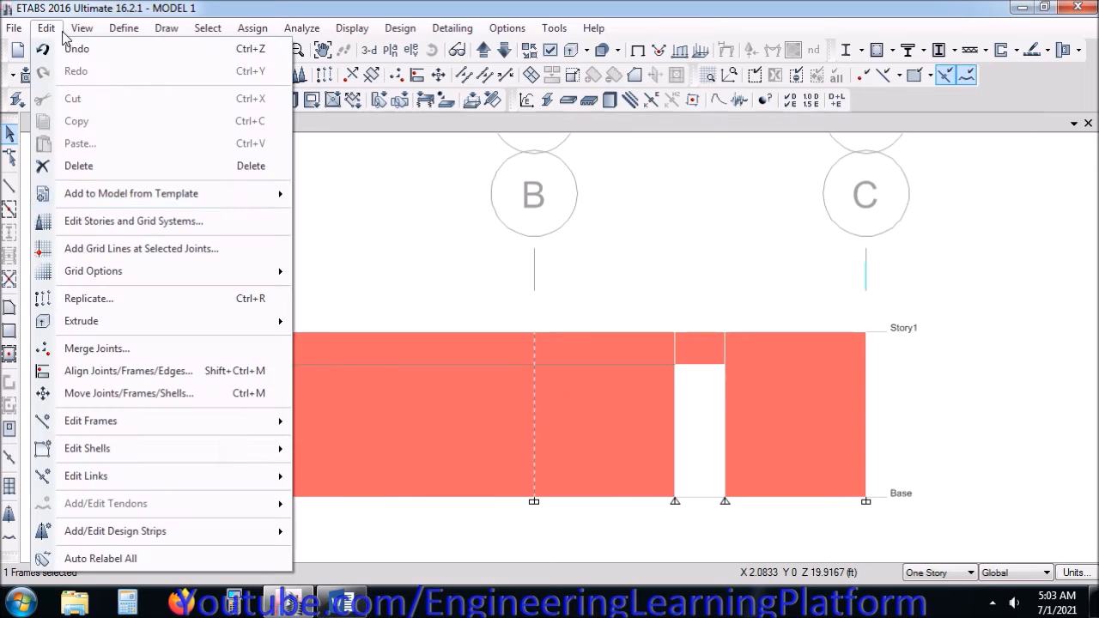
pyautogui.moveTo(123, 421)
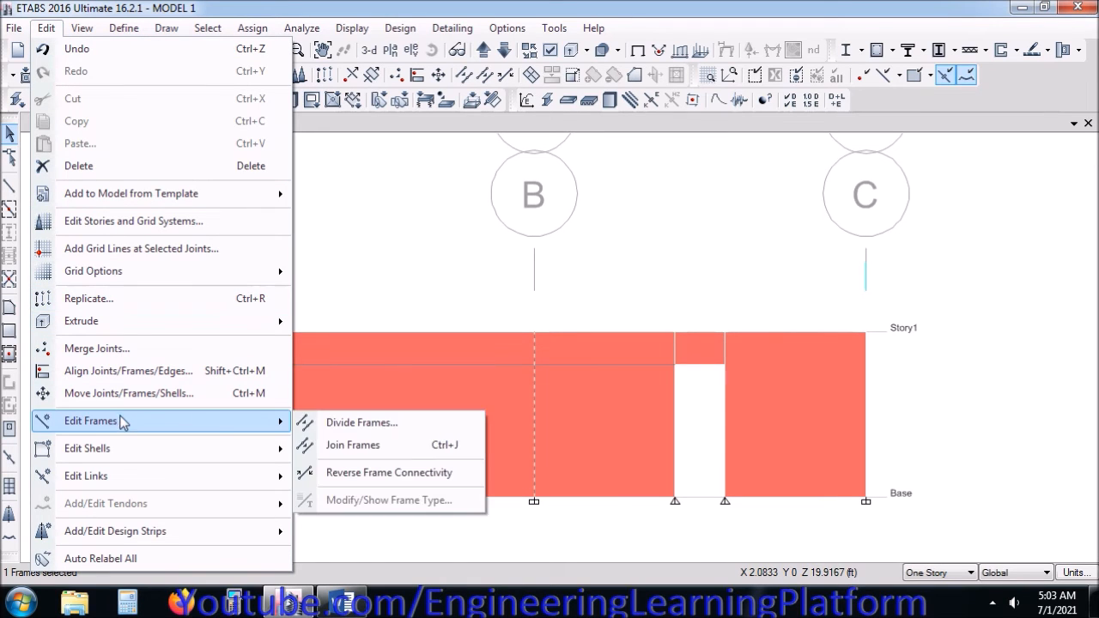
pyautogui.click(316, 421)
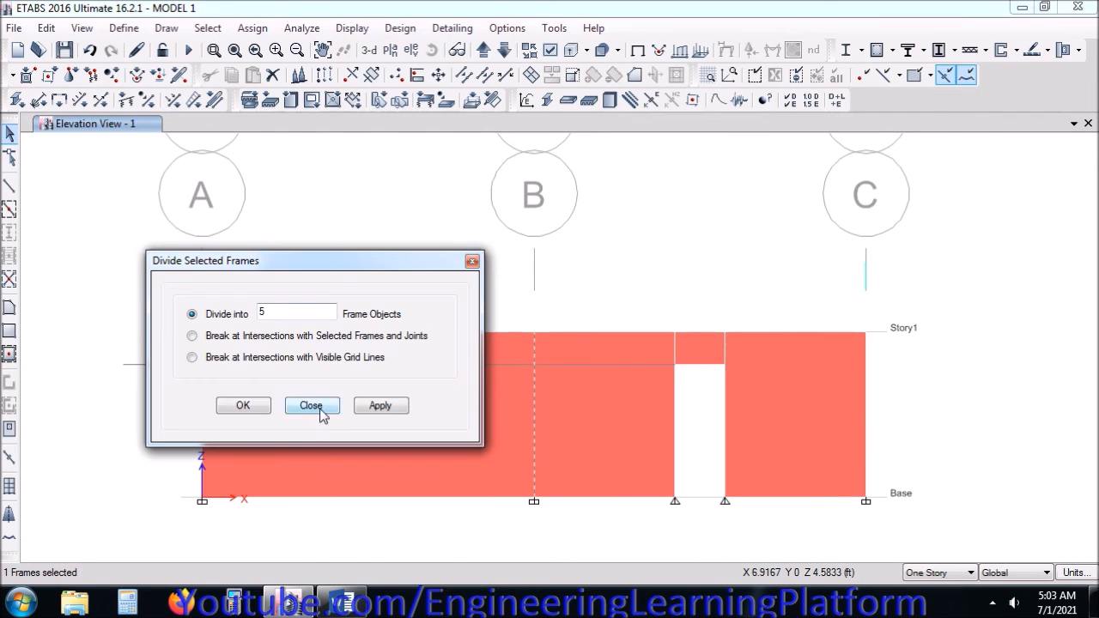
pyautogui.click(244, 406)
pyautogui.moveTo(565, 417); pyautogui.dragTo(565, 416)
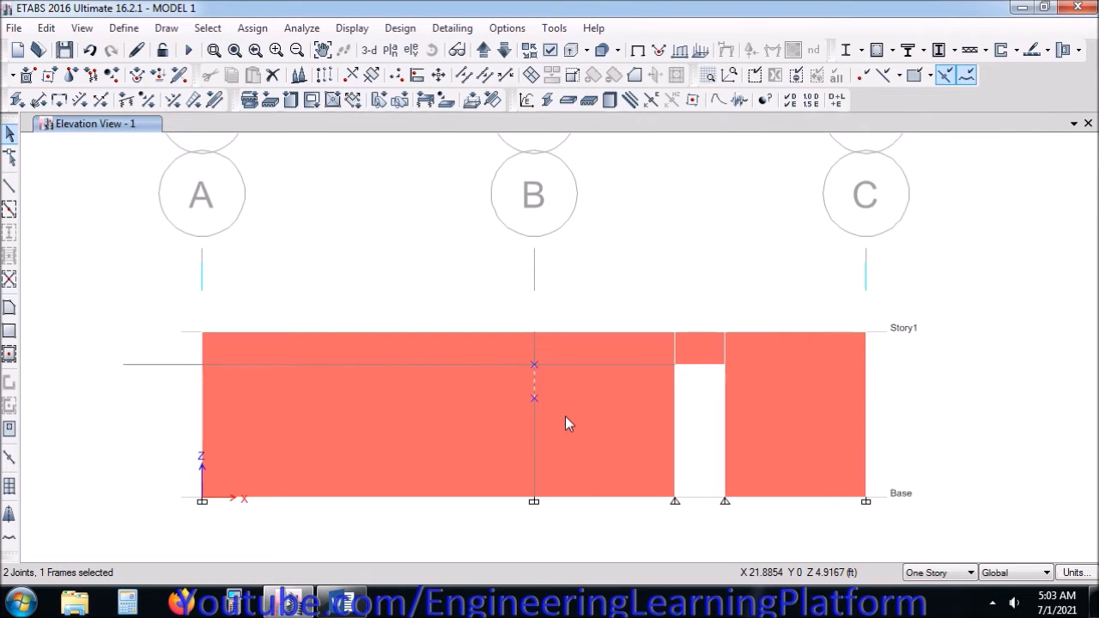
pyautogui.press('Delete')
# Step: Draw a horizontal frame line from the second division joint above Base on grid B to just past grid A
pyautogui.click(10, 186)
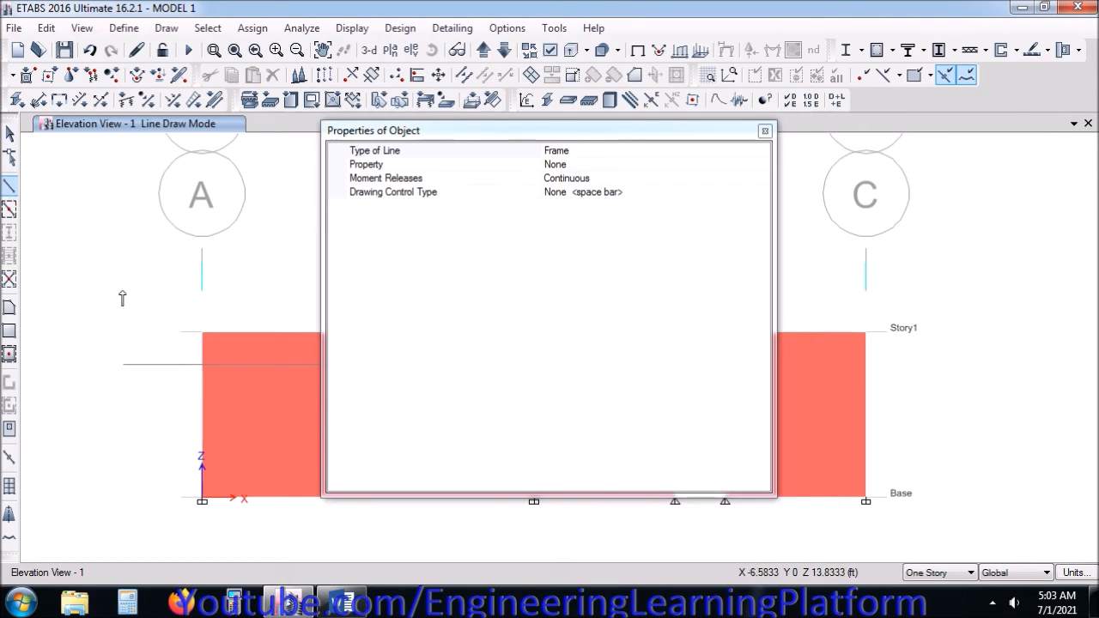
pyautogui.click(765, 132)
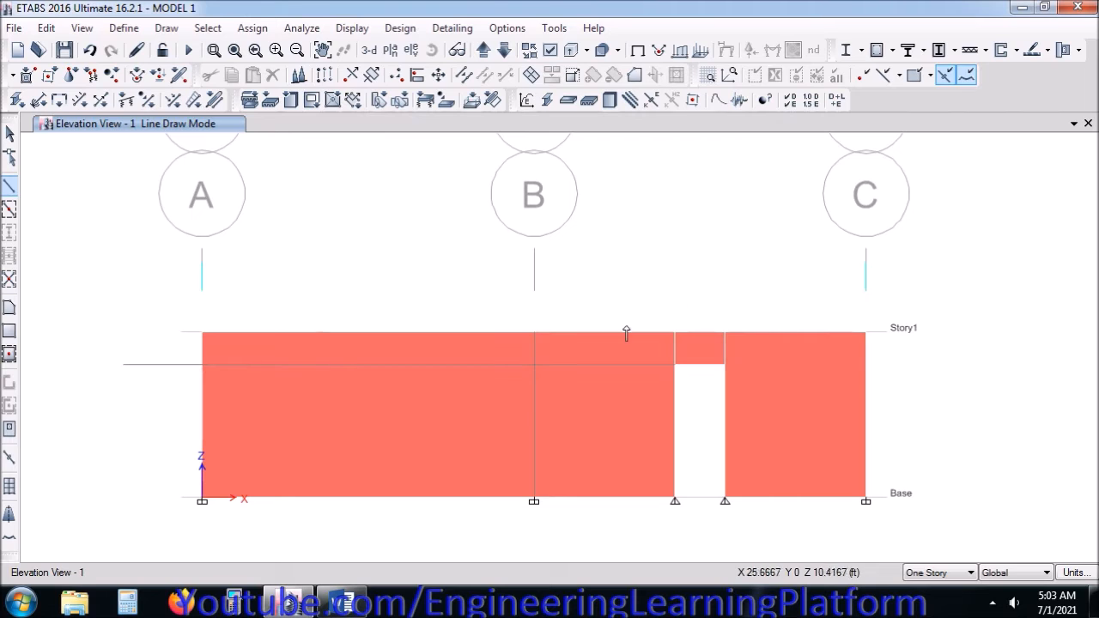
pyautogui.click(535, 432)
pyautogui.click(176, 431)
pyautogui.press('Escape')
pyautogui.click(386, 431)
pyautogui.hotkey('ctrl', 'q')
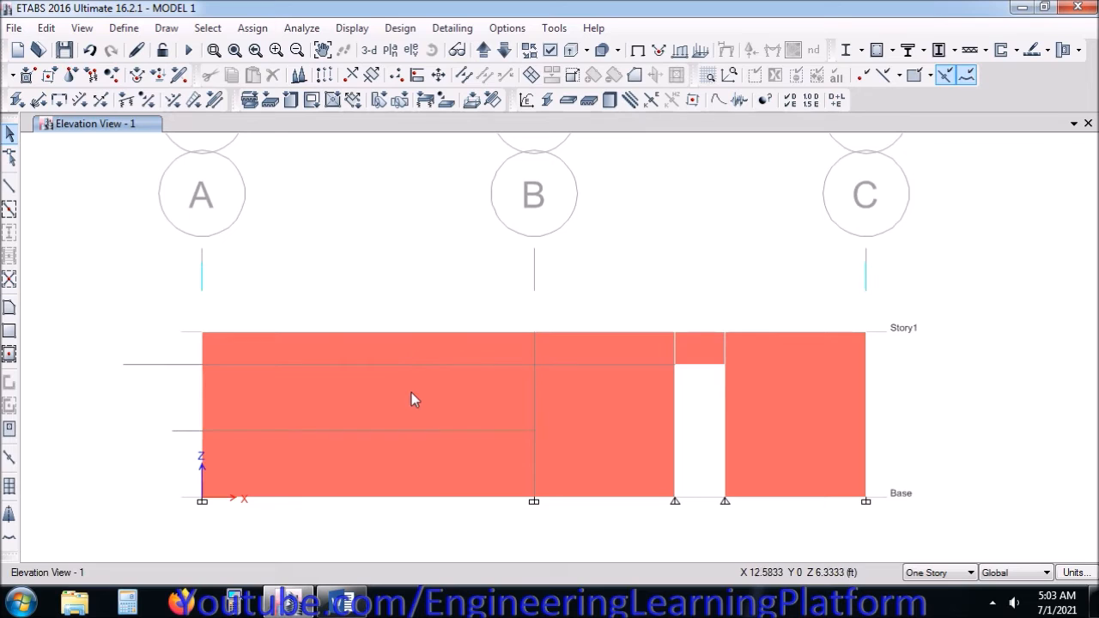
# Step: Divide the wall panel between grids A and B at the two grid B joints using Selected Joint Objects on Edges
pyautogui.click(416, 366)
pyautogui.click(424, 430)
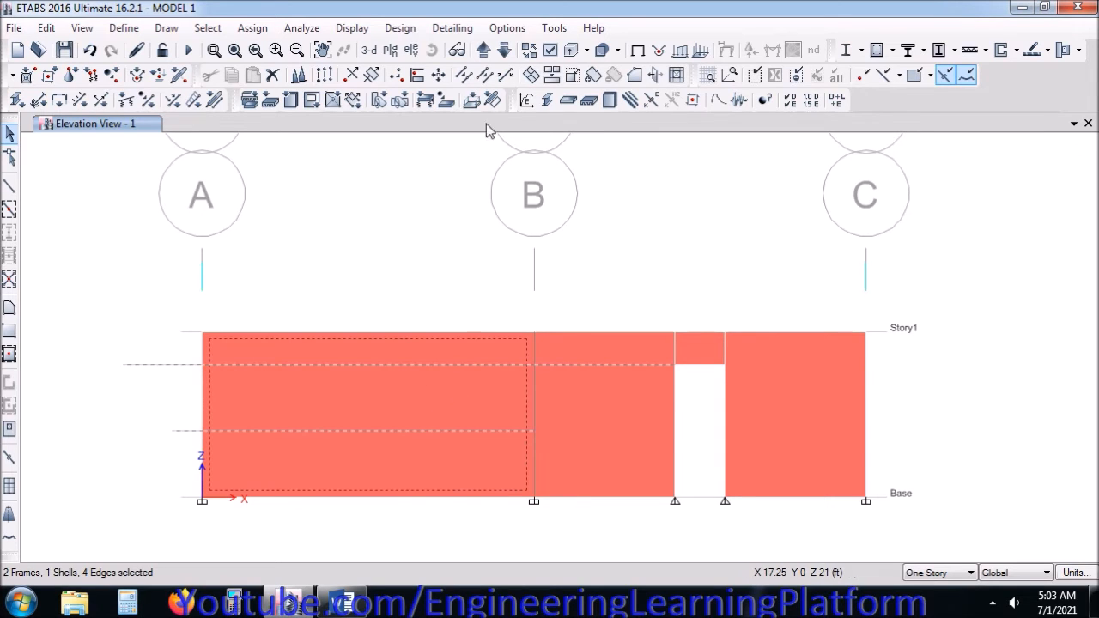
pyautogui.click(529, 75)
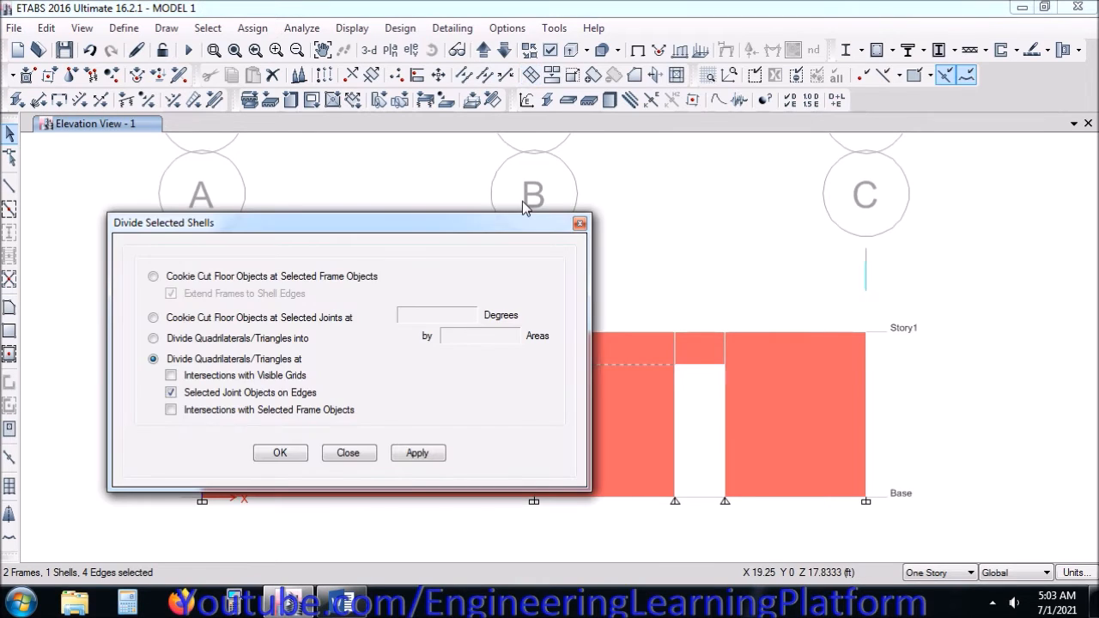
pyautogui.click(415, 455)
pyautogui.click(534, 365)
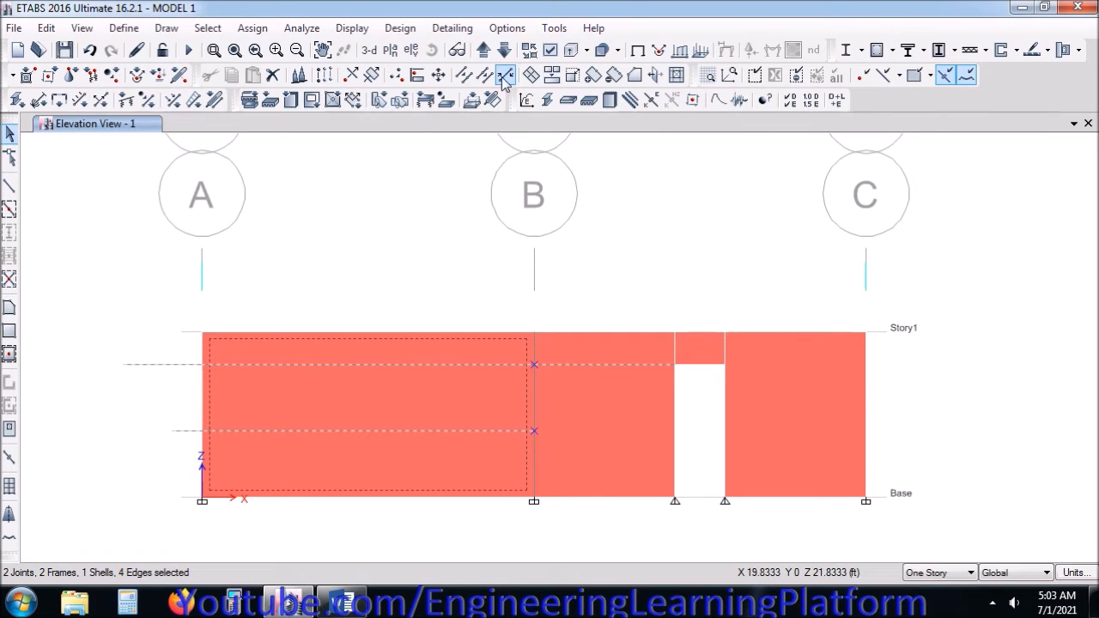
pyautogui.click(529, 75)
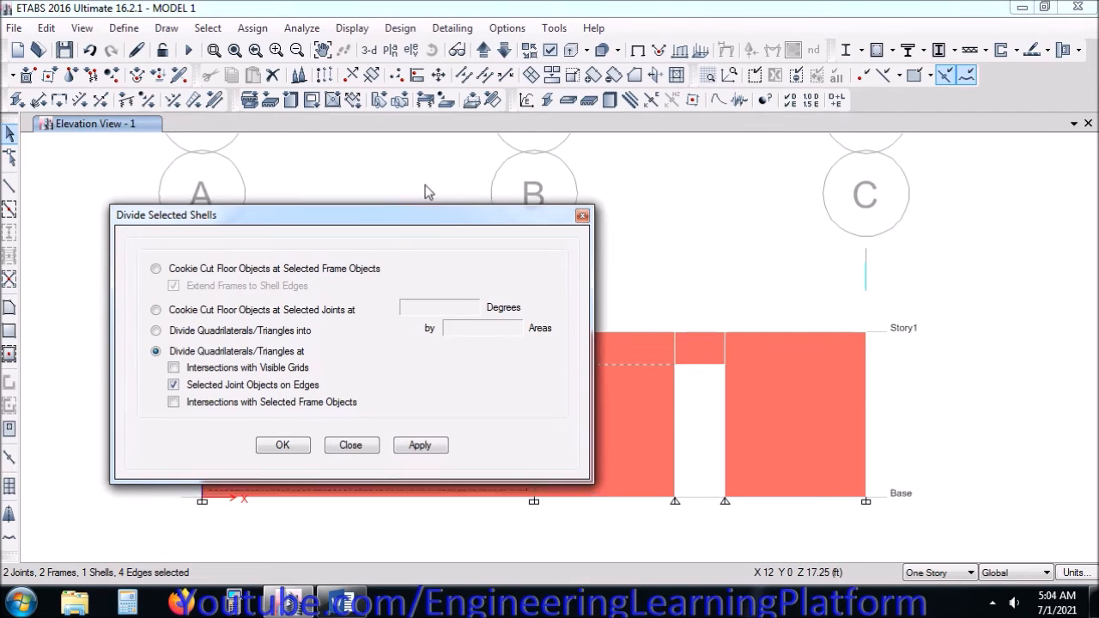
pyautogui.moveTo(393, 225); pyautogui.dragTo(604, 44)
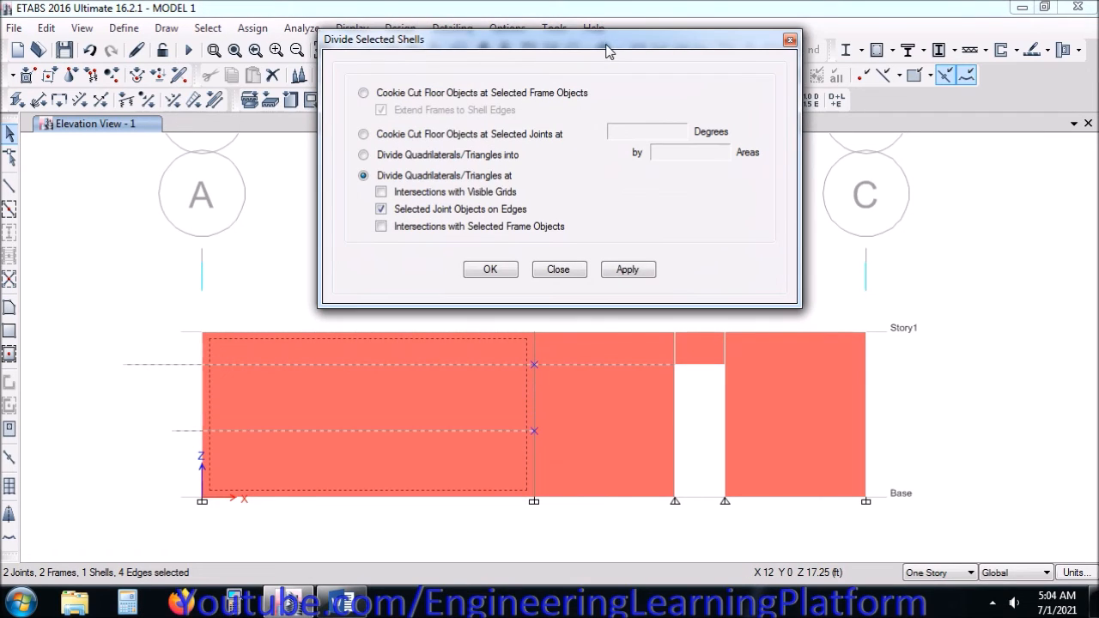
pyautogui.click(627, 271)
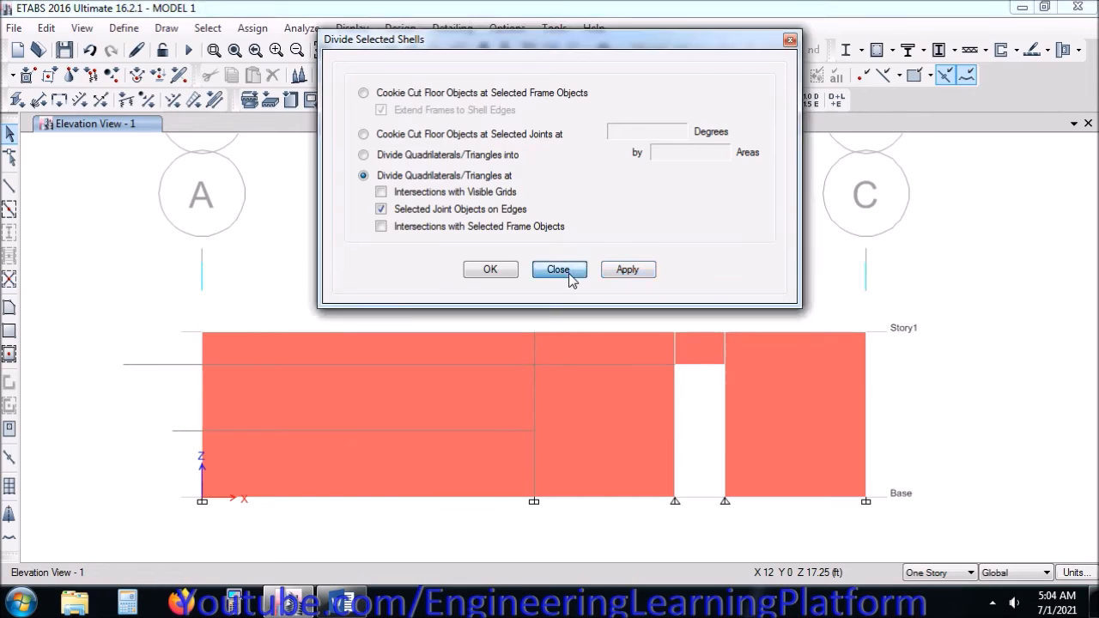
pyautogui.click(559, 270)
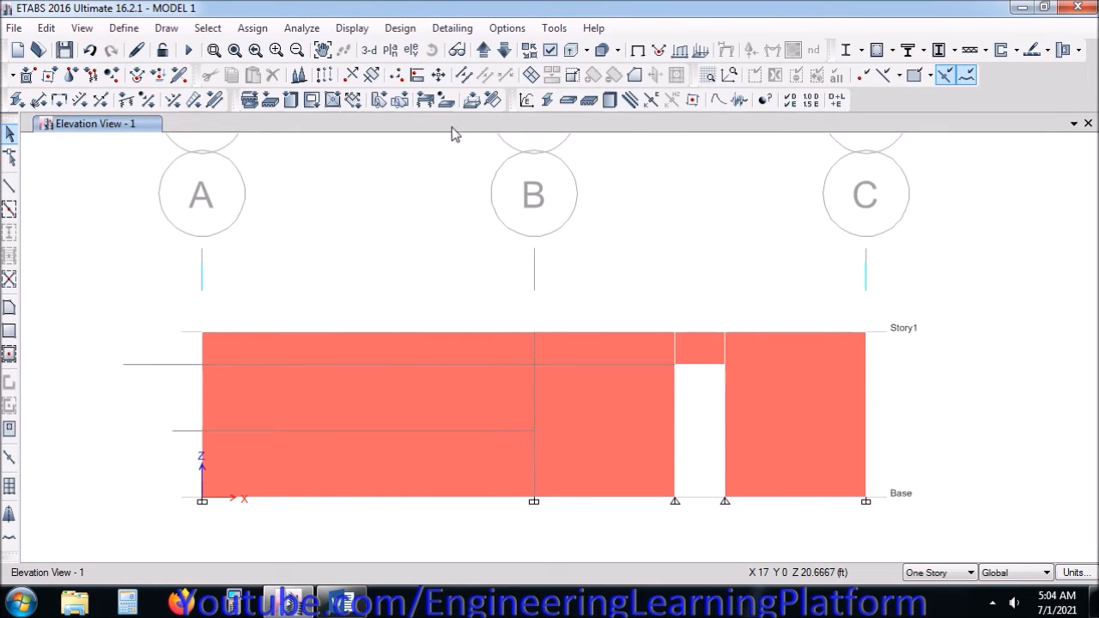
# Step: Add a new window with the 3-D view and dock it above the grid 1 elevation view
pyautogui.moveTo(486, 162); pyautogui.dragTo(484, 175, button='middle')
pyautogui.click(1073, 124)
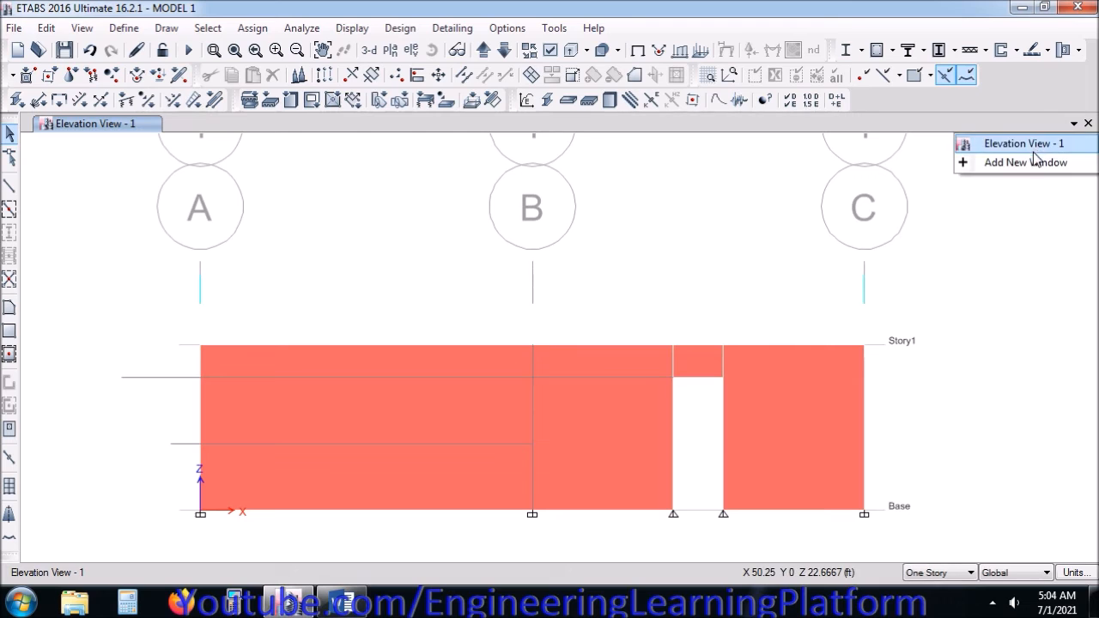
pyautogui.click(1022, 162)
pyautogui.moveTo(616, 123); pyautogui.dragTo(559, 138)
pyautogui.scroll(-2, 514, 477)
pyautogui.moveTo(514, 477); pyautogui.dragTo(513, 392, button='middle')
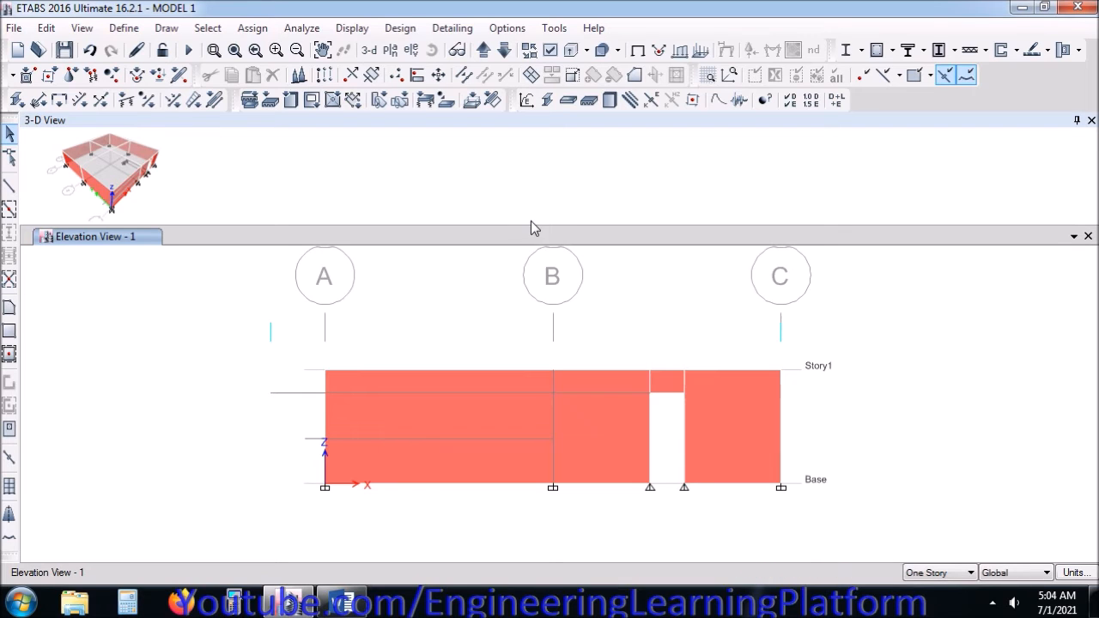
# Step: Enlarge the docked view above the grid 1 elevation and set it to the Story1 plan, framed on the grid 1 wall
pyautogui.moveTo(542, 233); pyautogui.dragTo(550, 314)
pyautogui.moveTo(559, 450); pyautogui.dragTo(569, 398, button='middle')
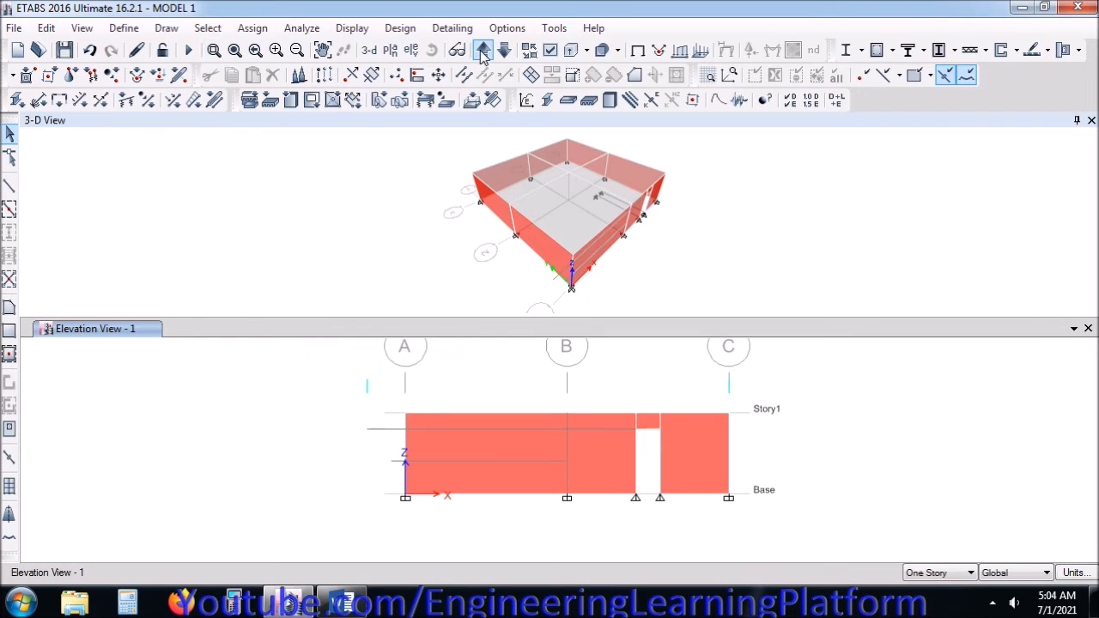
pyautogui.click(277, 53)
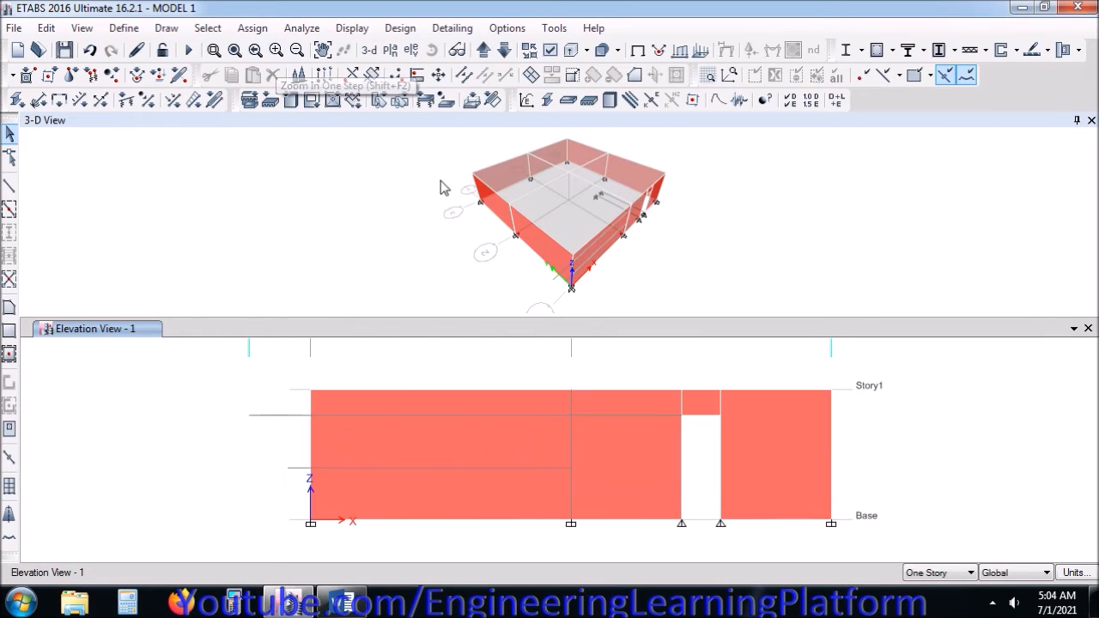
pyautogui.click(429, 232)
pyautogui.click(389, 50)
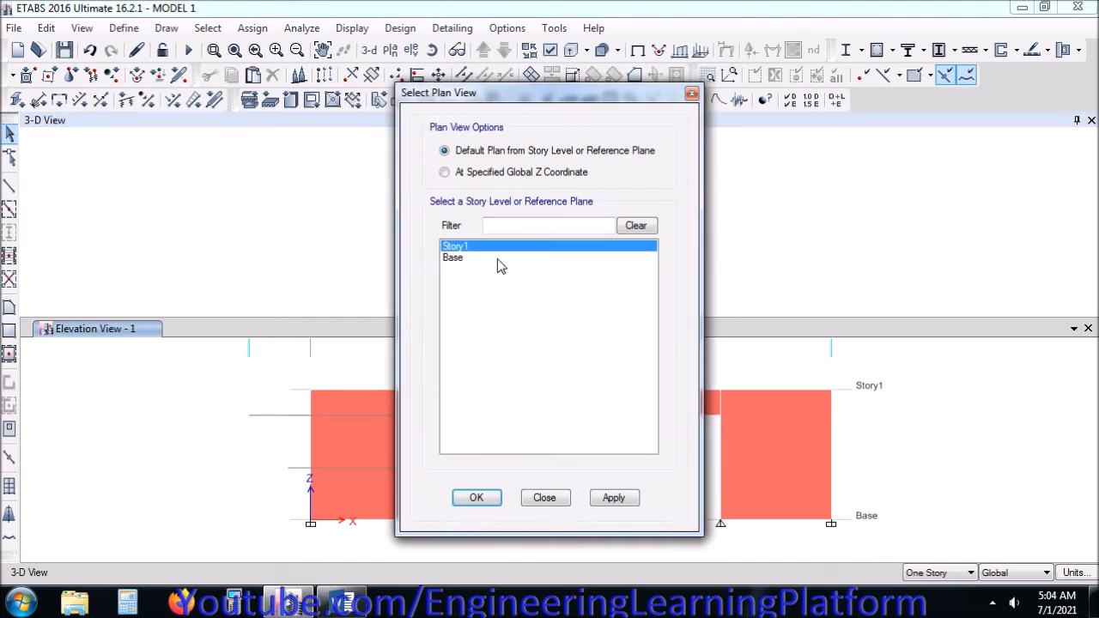
pyautogui.click(473, 496)
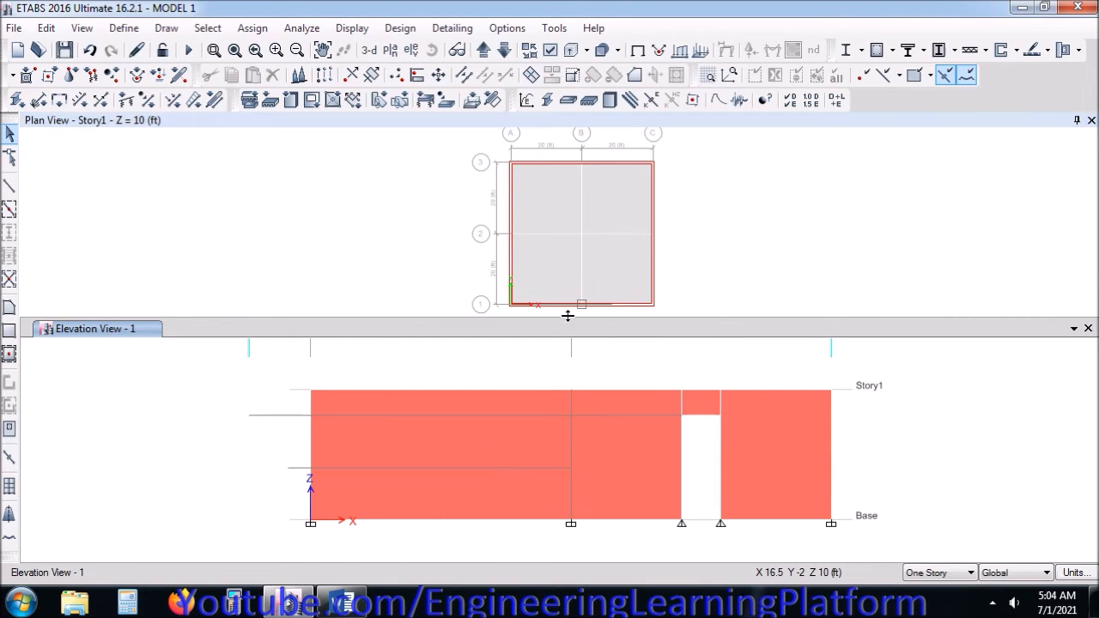
pyautogui.scroll(3, 567, 283)
pyautogui.moveTo(691, 294); pyautogui.dragTo(579, 292, button='middle')
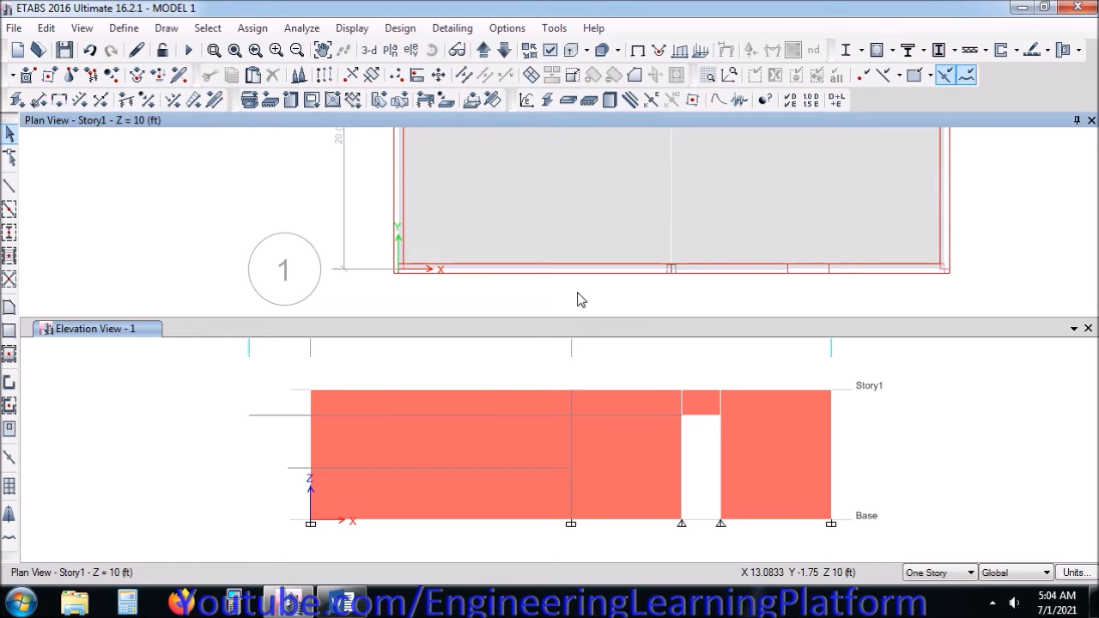
# Step: Draw a straight frame line across the grid 1 wall using a normal plan offset, parallel to grid A and about 5 ft from it
pyautogui.click(8, 186)
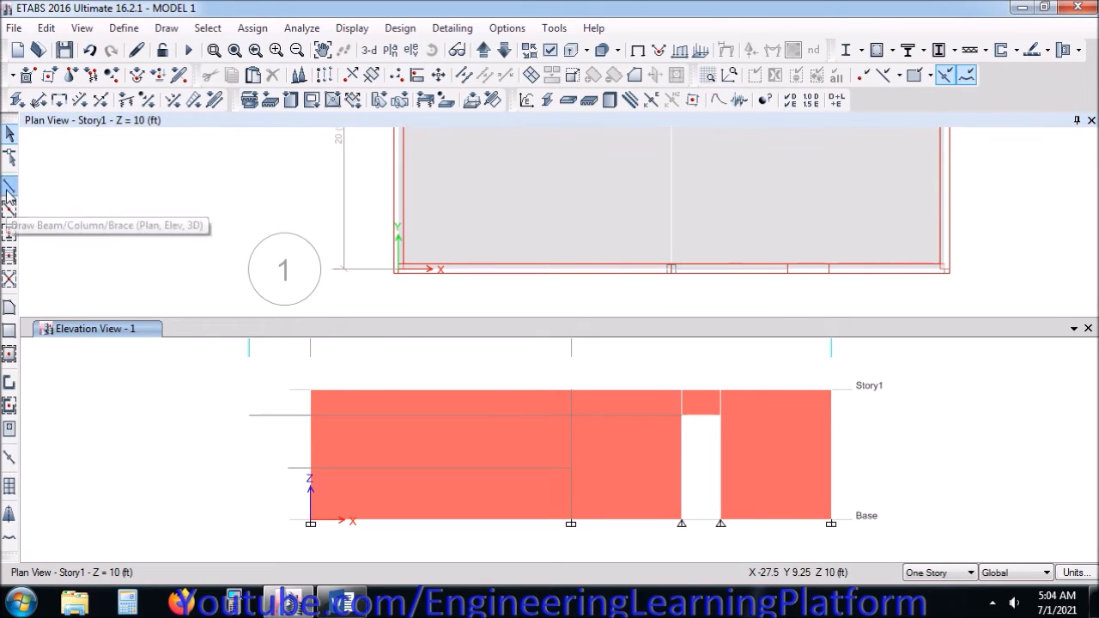
pyautogui.click(569, 191)
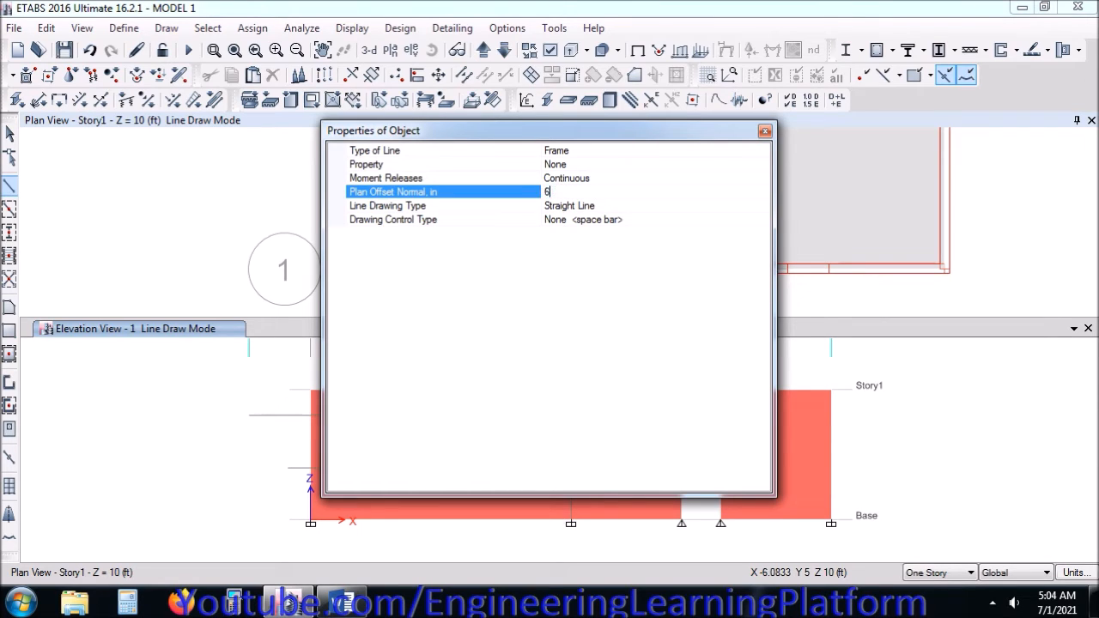
pyautogui.click(765, 130)
pyautogui.click(399, 267)
pyautogui.rightClick(470, 300)
pyautogui.click(399, 162)
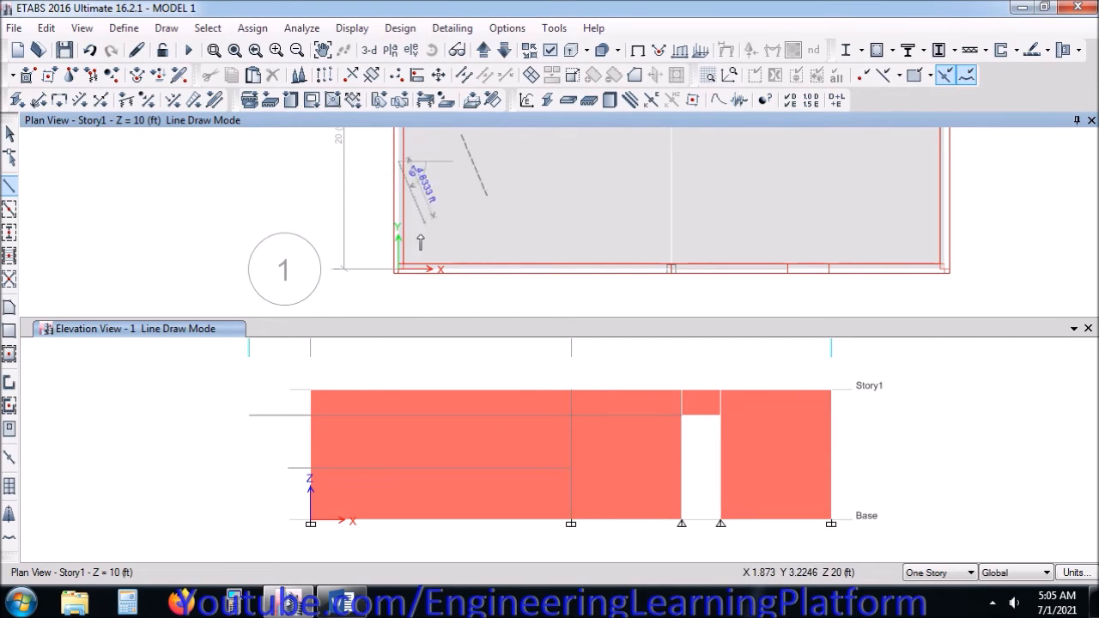
pyautogui.click(399, 292)
pyautogui.rightClick(422, 300)
pyautogui.press('Escape')
pyautogui.click(468, 256)
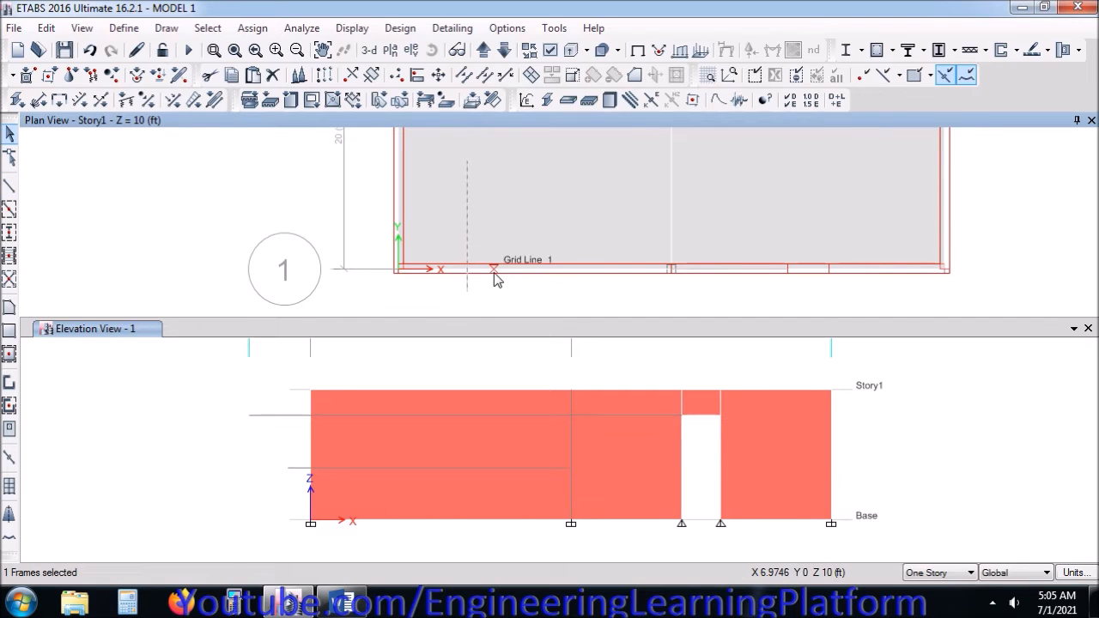
pyautogui.click(467, 292)
pyautogui.press('Escape')
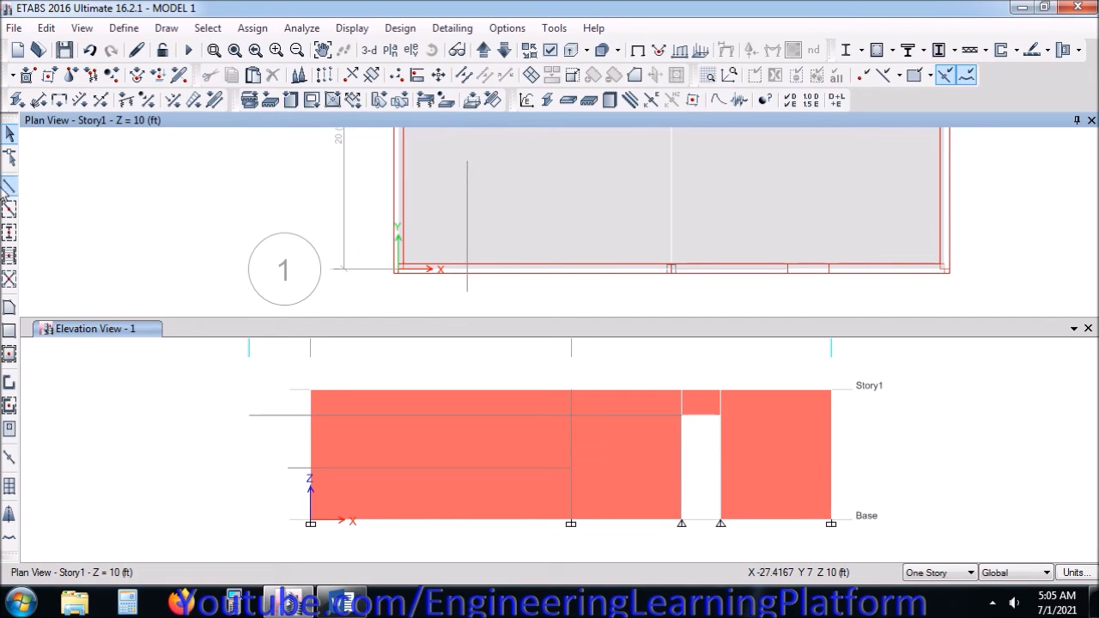
# Step: Draw a frame line about 16 ft long on grid 1 from grid A and divide it where it crosses the offset line
pyautogui.click(8, 188)
pyautogui.click(765, 132)
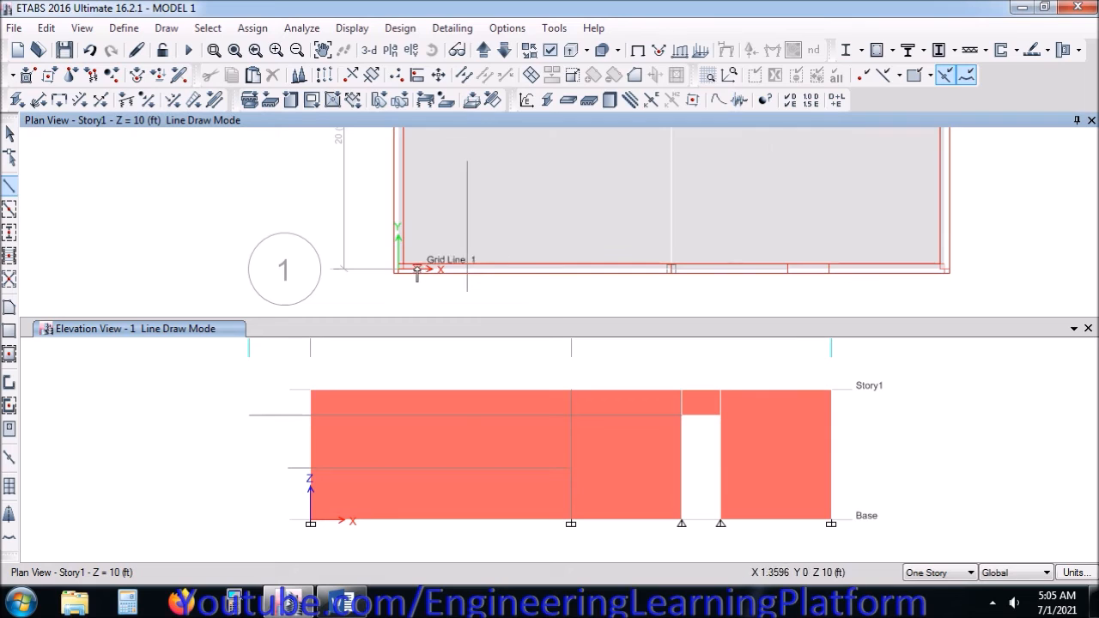
pyautogui.click(400, 268)
pyautogui.press('Escape')
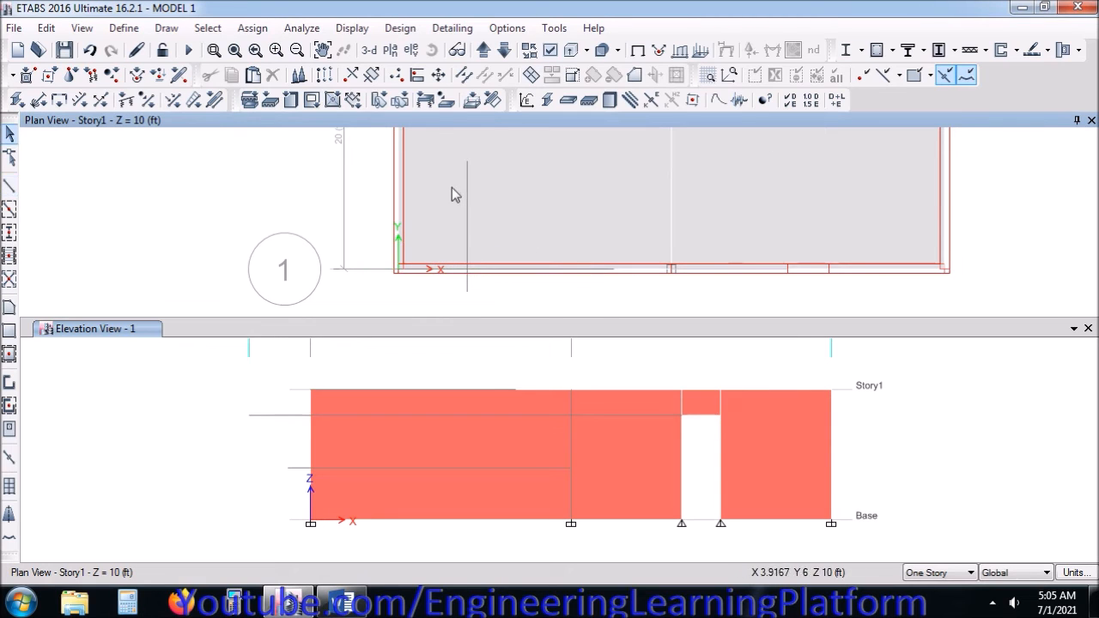
pyautogui.moveTo(361, 253); pyautogui.dragTo(623, 290)
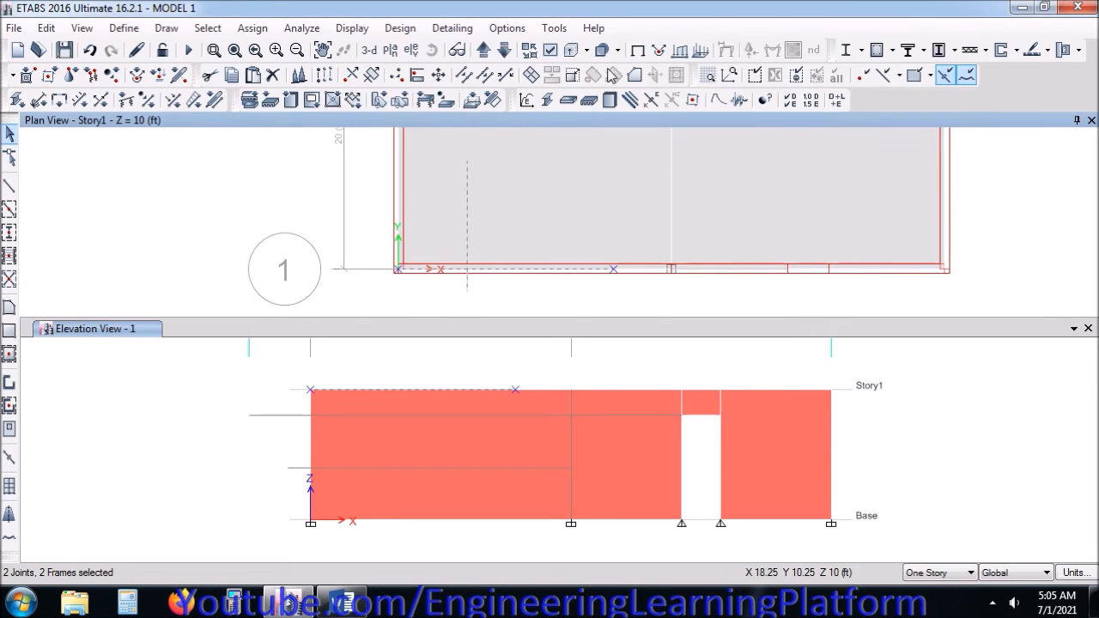
pyautogui.click(457, 76)
pyautogui.click(292, 337)
pyautogui.click(243, 405)
# Step: Divide the uppermost wall panel between grids A and B at the new Story1 joint using Selected Joint Objects on Edges
pyautogui.click(414, 403)
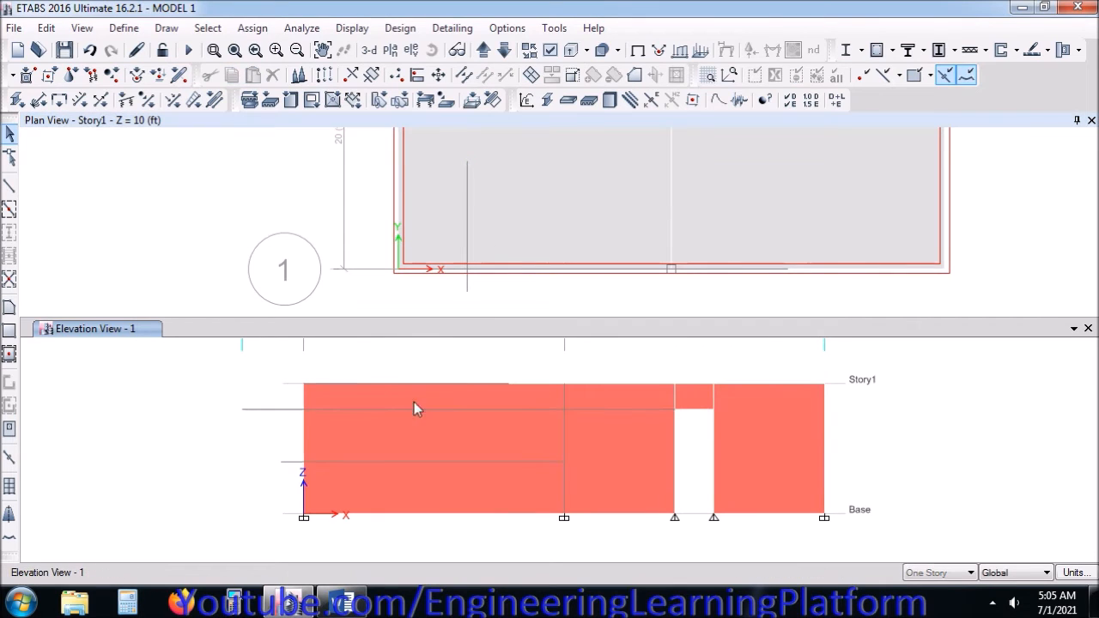
pyautogui.moveTo(353, 374); pyautogui.dragTo(421, 525)
pyautogui.click(375, 430)
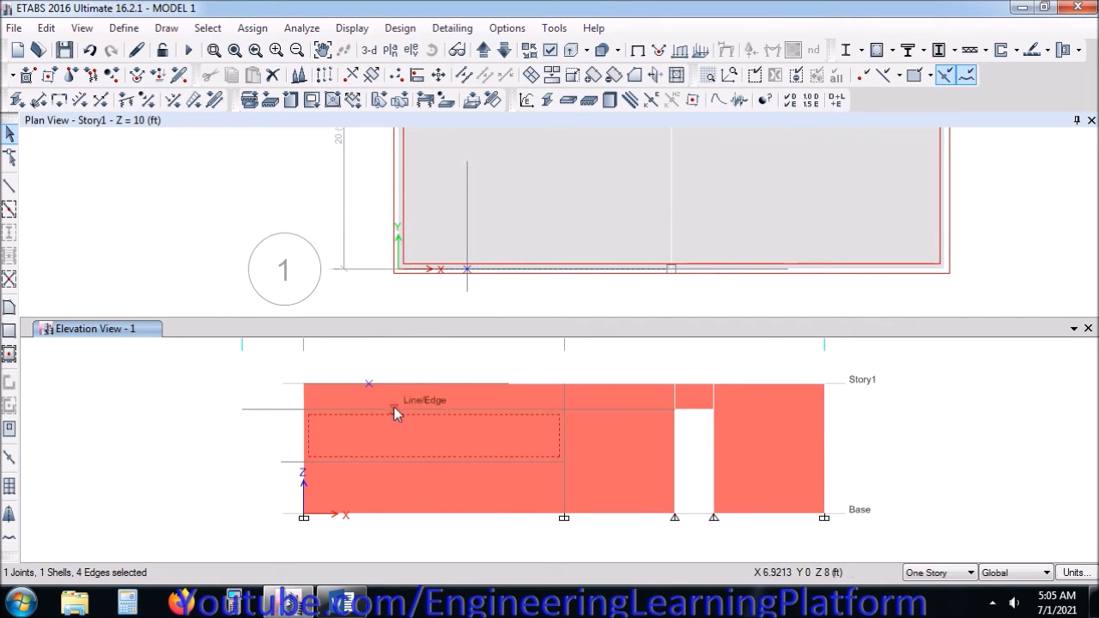
pyautogui.click(402, 399)
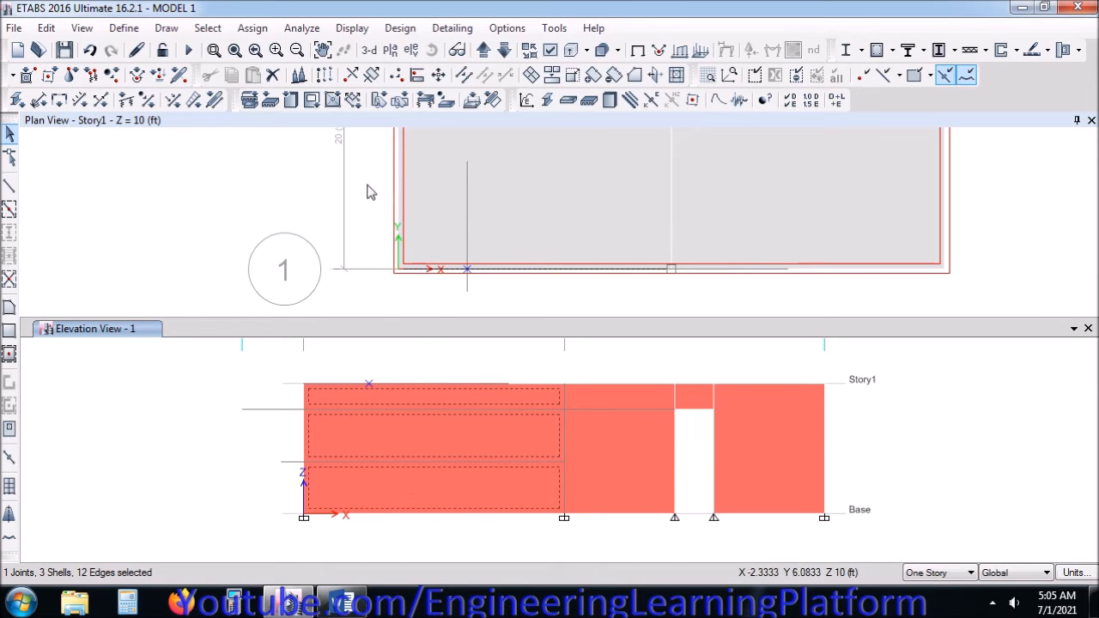
pyautogui.click(531, 76)
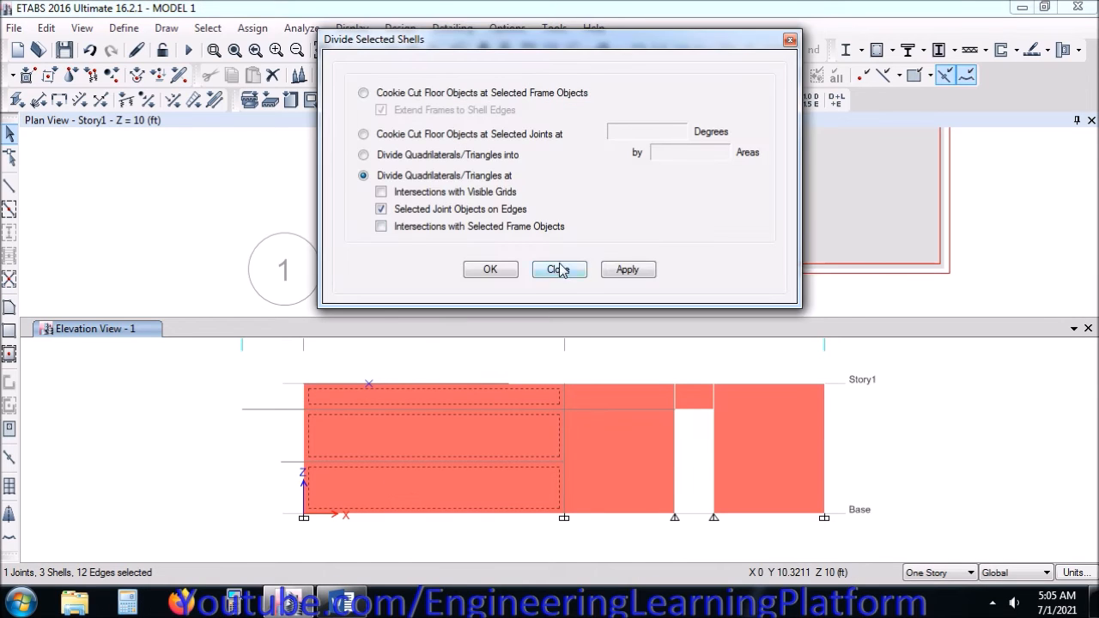
pyautogui.click(625, 271)
pyautogui.click(607, 271)
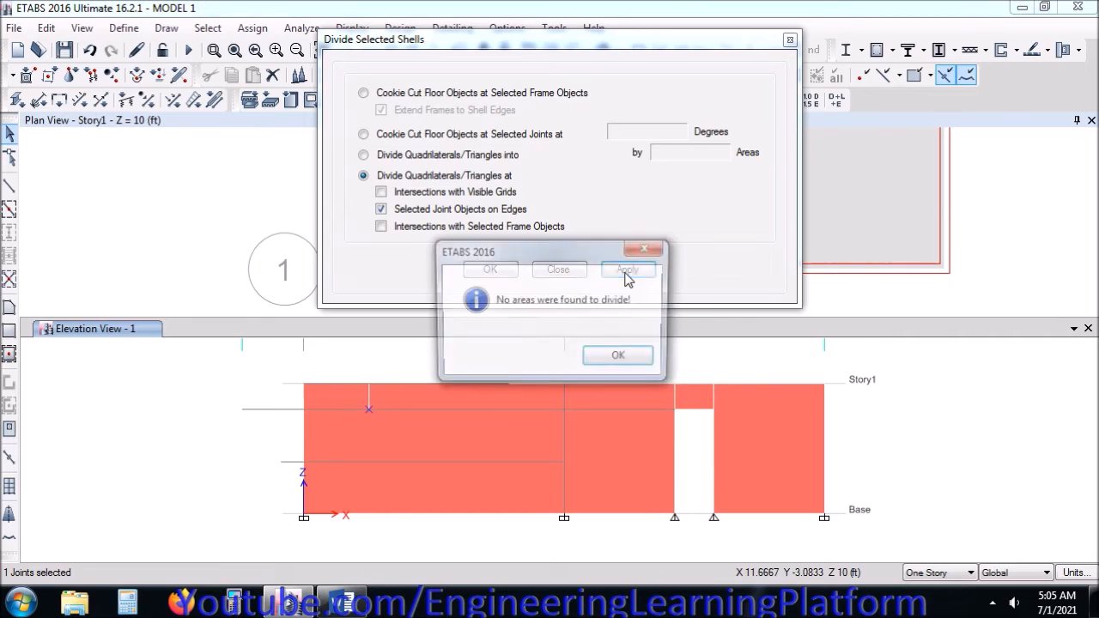
pyautogui.click(620, 357)
# Step: Divide the middle and lower wall panels in line with that joint, and delete the middle panel beside grid B to form the window opening
pyautogui.click(616, 272)
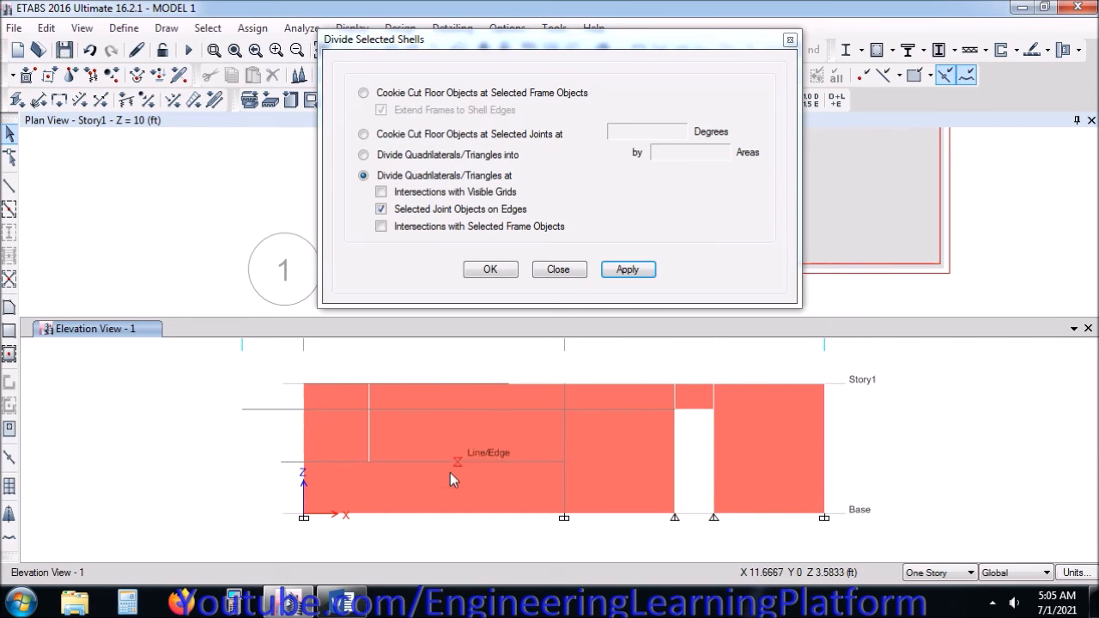
pyautogui.click(450, 473)
pyautogui.click(368, 461)
pyautogui.click(617, 272)
pyautogui.click(483, 275)
pyautogui.click(459, 447)
pyautogui.press('Delete')
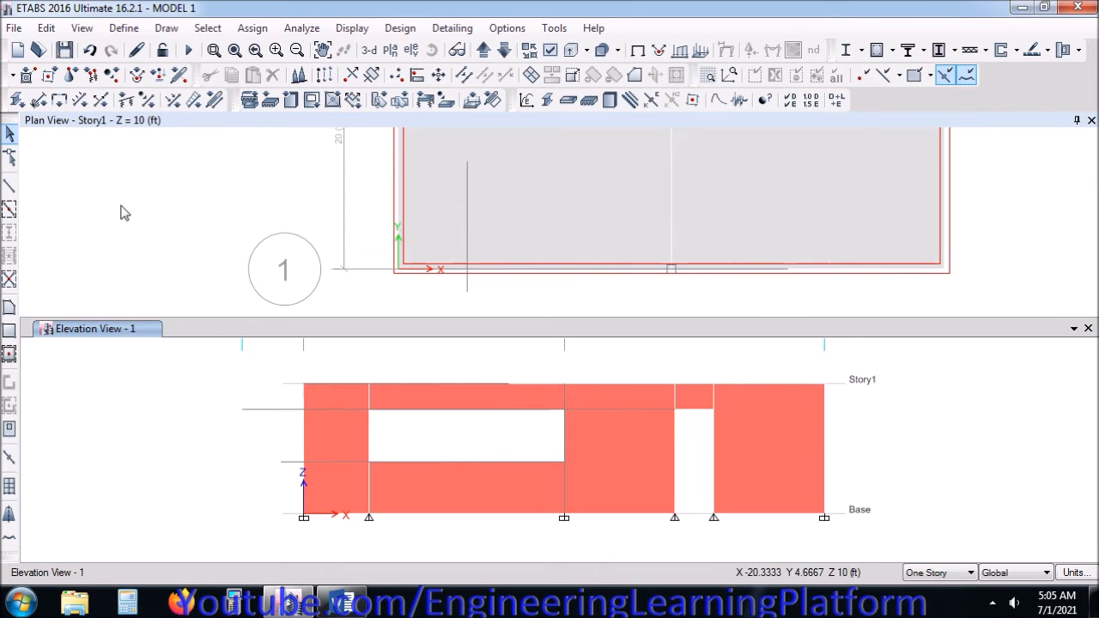
# Step: Close the grid 1 elevation view and make the remaining docked view the main window, showing the model in 3-D
pyautogui.click(1088, 328)
pyautogui.click(614, 284)
pyautogui.moveTo(644, 197); pyautogui.dragTo(721, 319, button='middle')
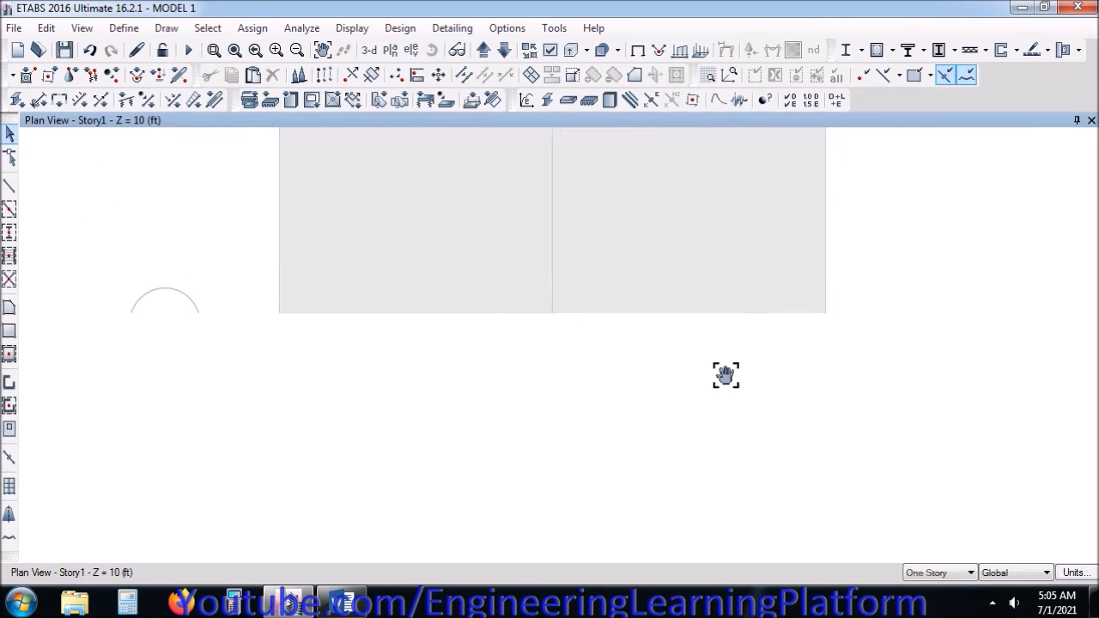
pyautogui.moveTo(476, 255); pyautogui.dragTo(497, 223, button='middle')
pyautogui.click(371, 52)
pyautogui.moveTo(547, 320); pyautogui.dragTo(543, 359, button='middle')
pyautogui.moveTo(987, 120); pyautogui.dragTo(560, 440)
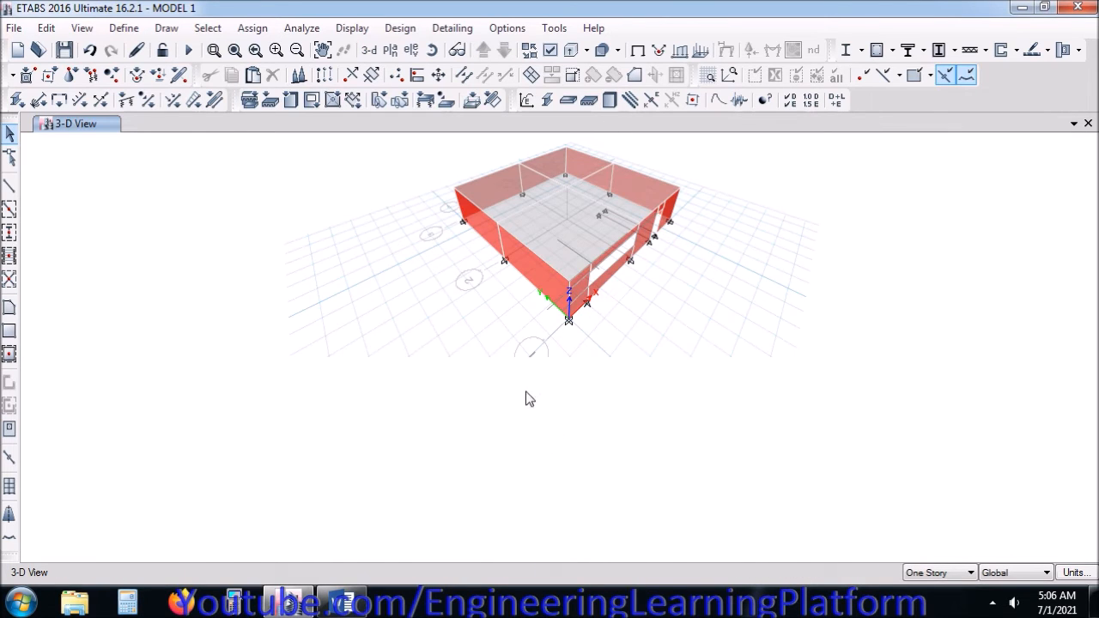
pyautogui.scroll(3, 611, 214)
pyautogui.moveTo(455, 269); pyautogui.dragTo(428, 377, button='middle')
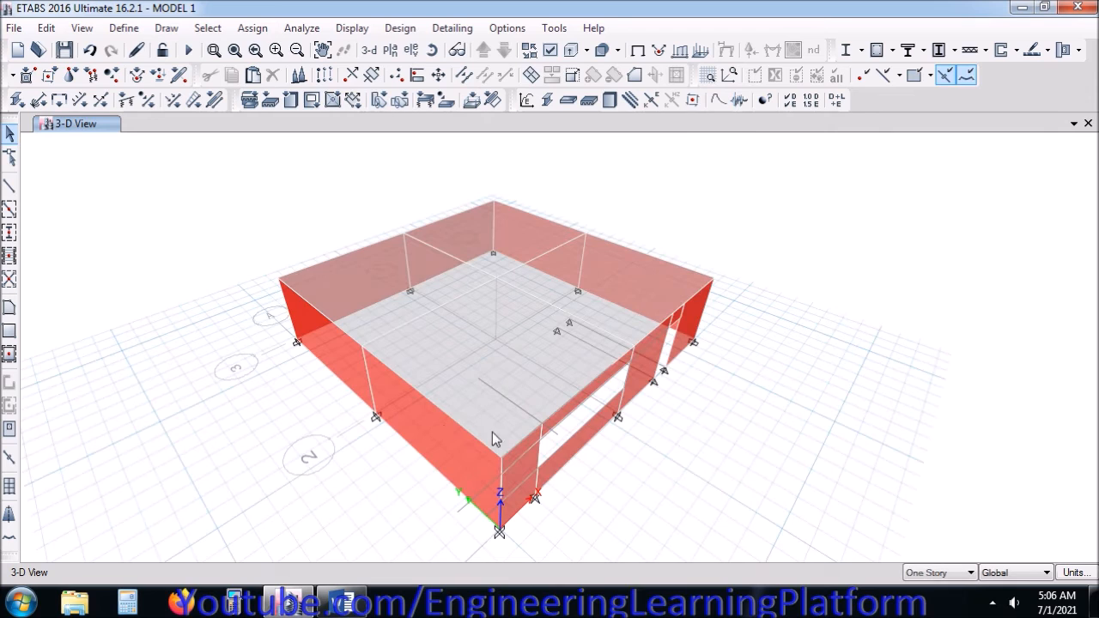
# Step: Select all construction lines by their frame property None and delete them from the model
pyautogui.click(203, 28)
pyautogui.moveTo(212, 52)
pyautogui.moveTo(431, 203)
pyautogui.click(603, 231)
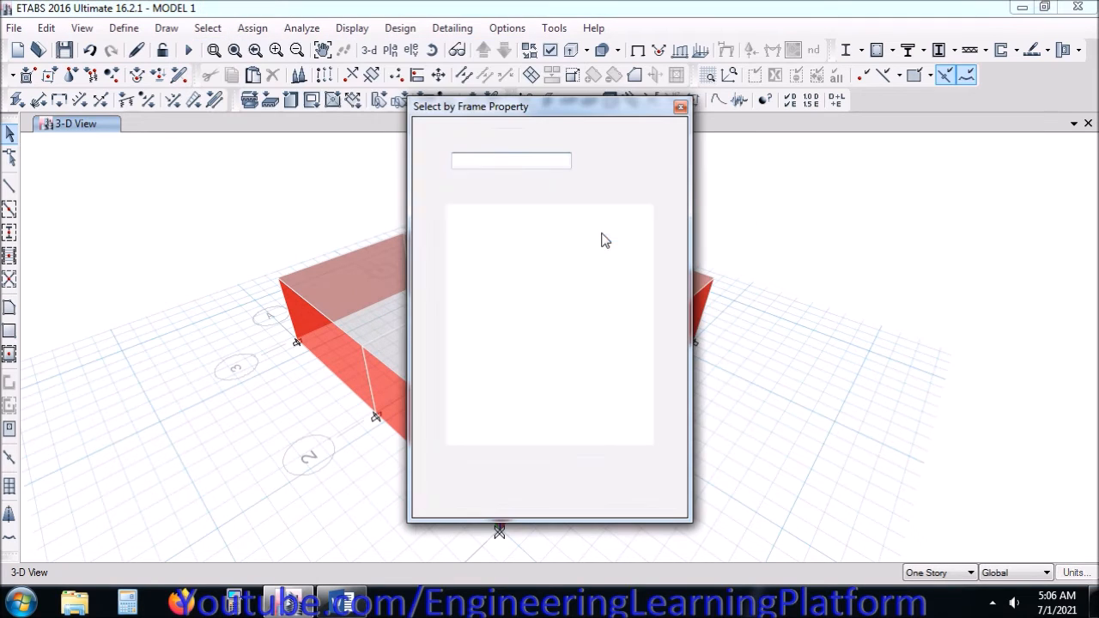
pyautogui.click(479, 213)
pyautogui.click(491, 484)
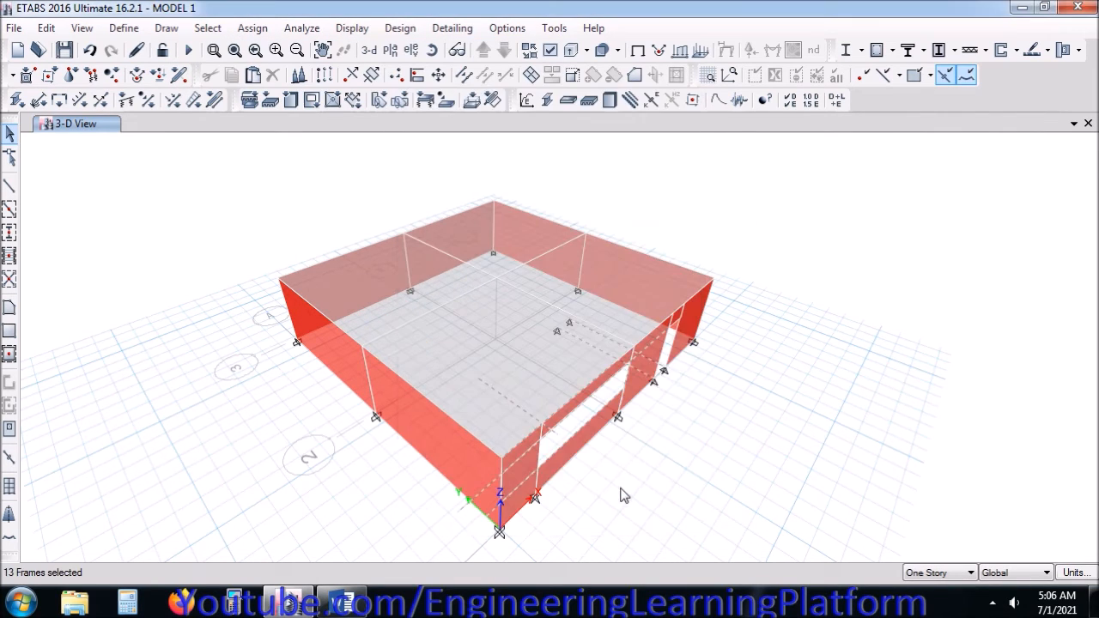
pyautogui.click(454, 350)
pyautogui.click(454, 349)
pyautogui.press('Delete')
pyautogui.moveTo(454, 350)
pyautogui.mouseDown(button='middle')
pyautogui.moveTo(455, 363)
pyautogui.moveTo(460, 345)
pyautogui.mouseUp(button='middle')
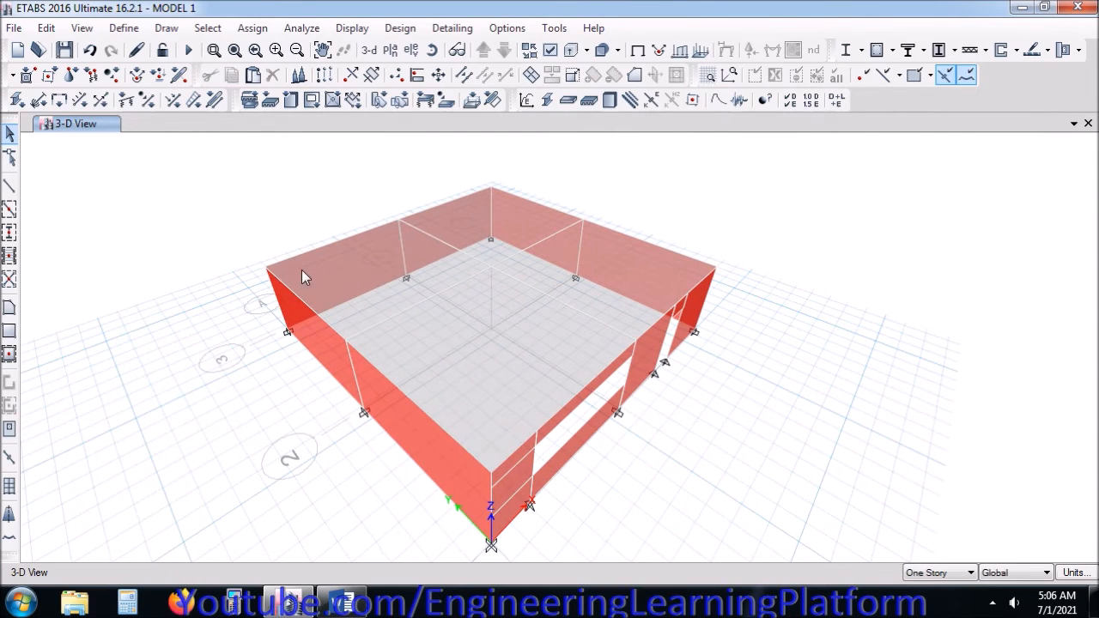
# Step: Assign fully fixed restraints in all six directions to all joints in the Base plan, and check the supports in 3-D
pyautogui.click(390, 50)
pyautogui.click(472, 257)
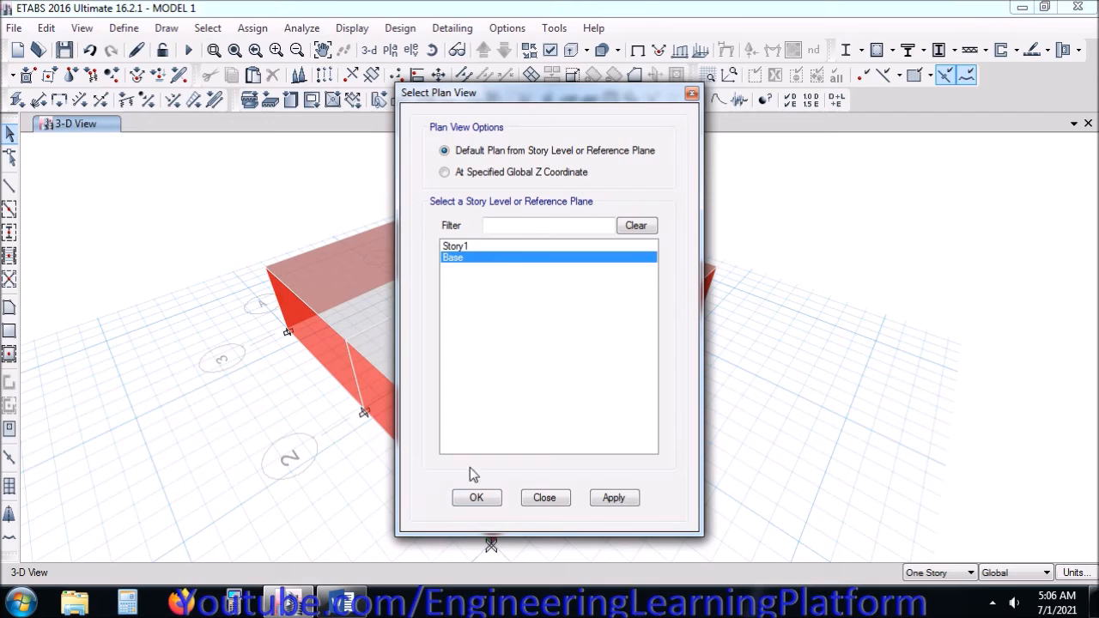
pyautogui.click(476, 498)
pyautogui.moveTo(843, 545); pyautogui.dragTo(326, 189)
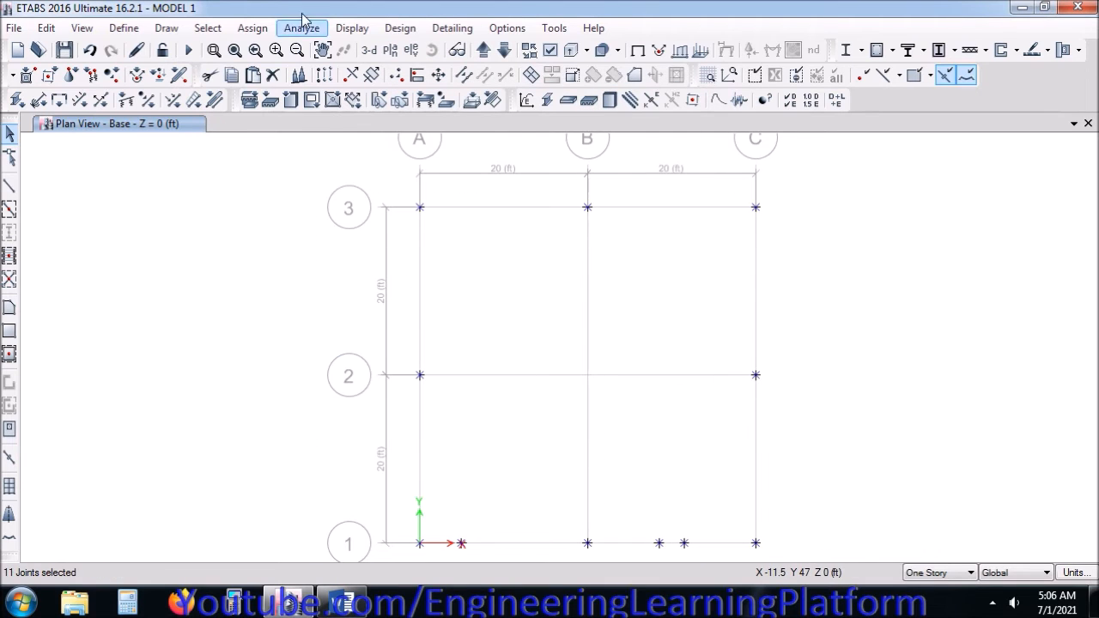
pyautogui.click(252, 27)
pyautogui.click(481, 49)
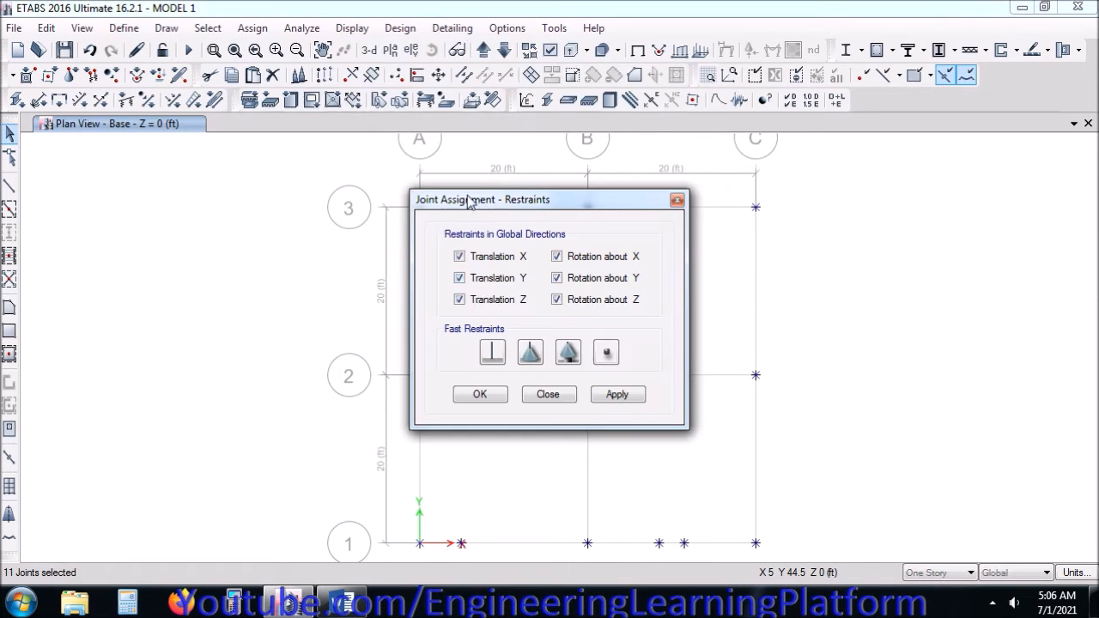
pyautogui.click(485, 399)
pyautogui.click(370, 50)
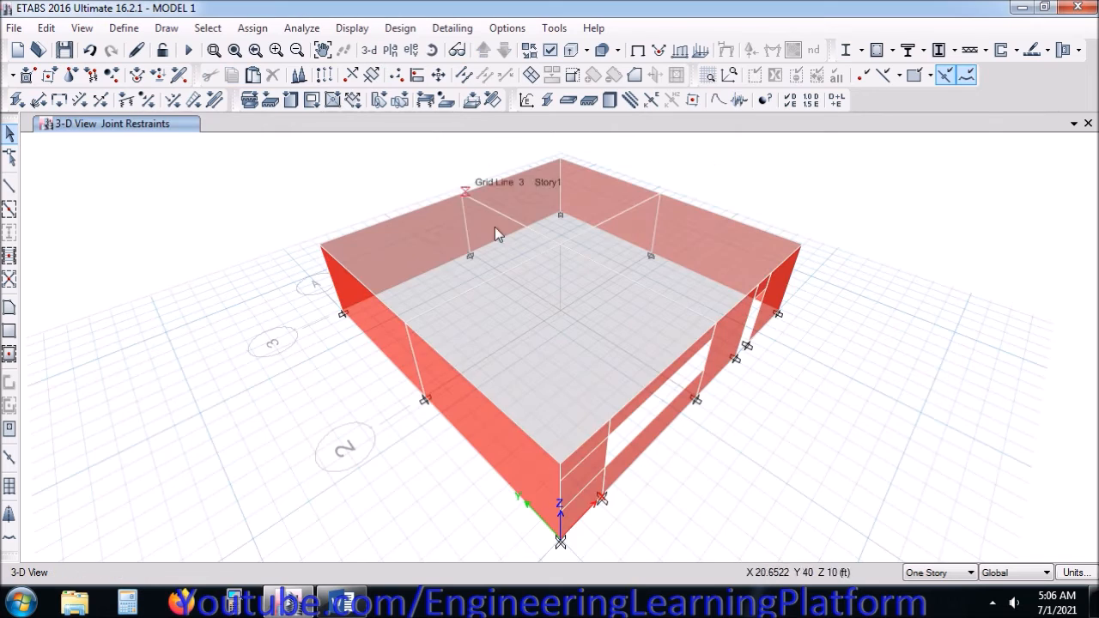
pyautogui.keyDown('shift'); pyautogui.moveTo(633, 422); pyautogui.dragTo(387, 193, button='middle'); pyautogui.keyUp('shift')
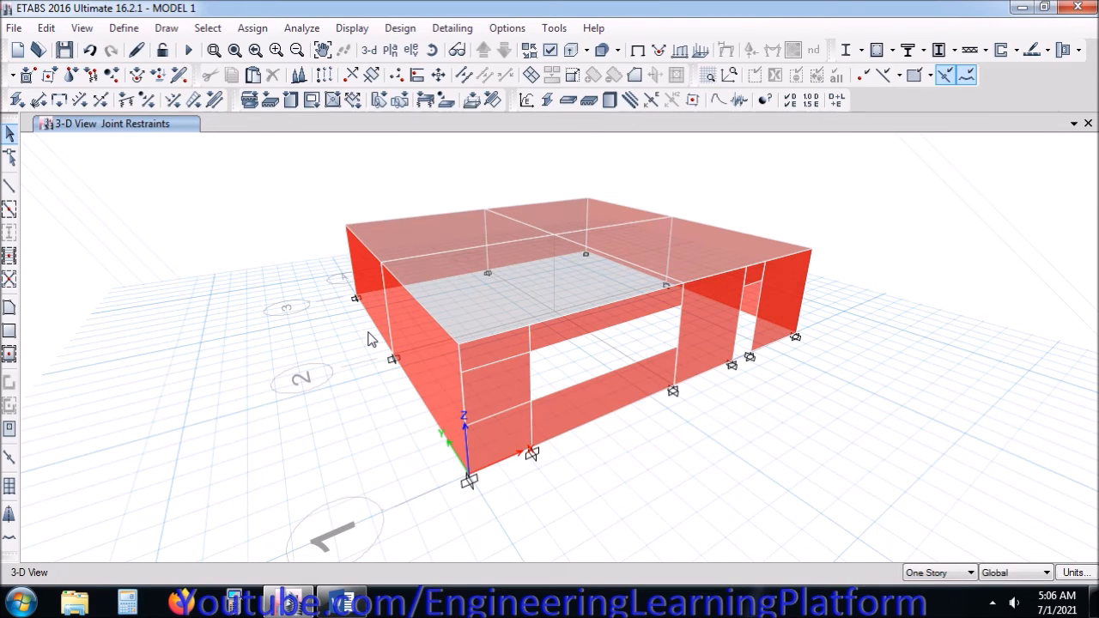
# Step: In the Story1 plan, draw straight frame lines around the slab perimeter through grid points A-3, C-3, C-1 and A-1
pyautogui.click(390, 51)
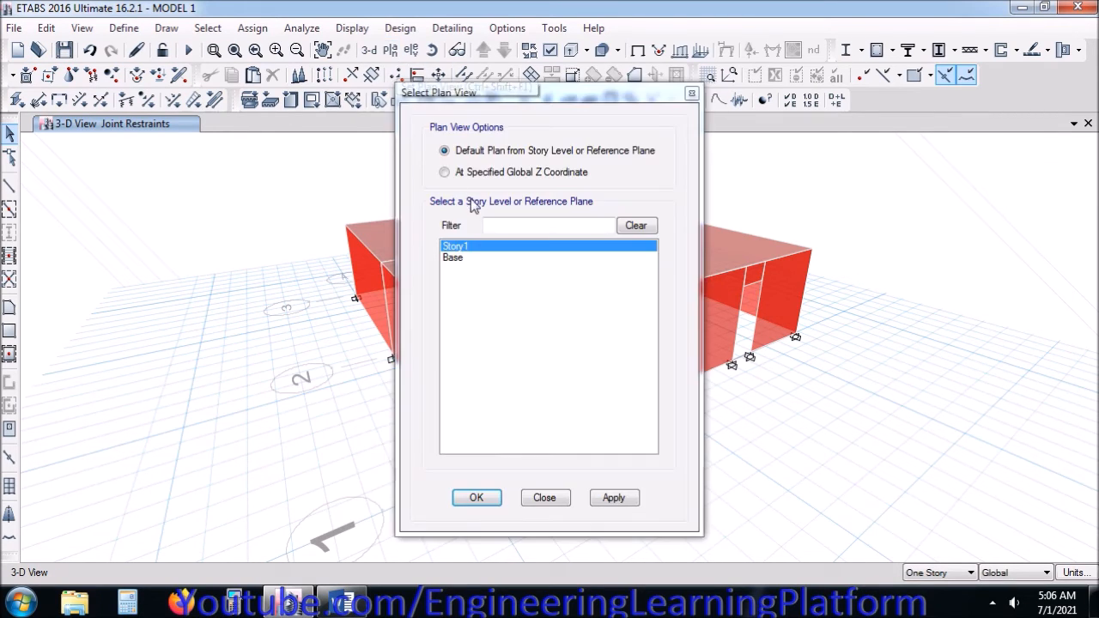
pyautogui.click(490, 496)
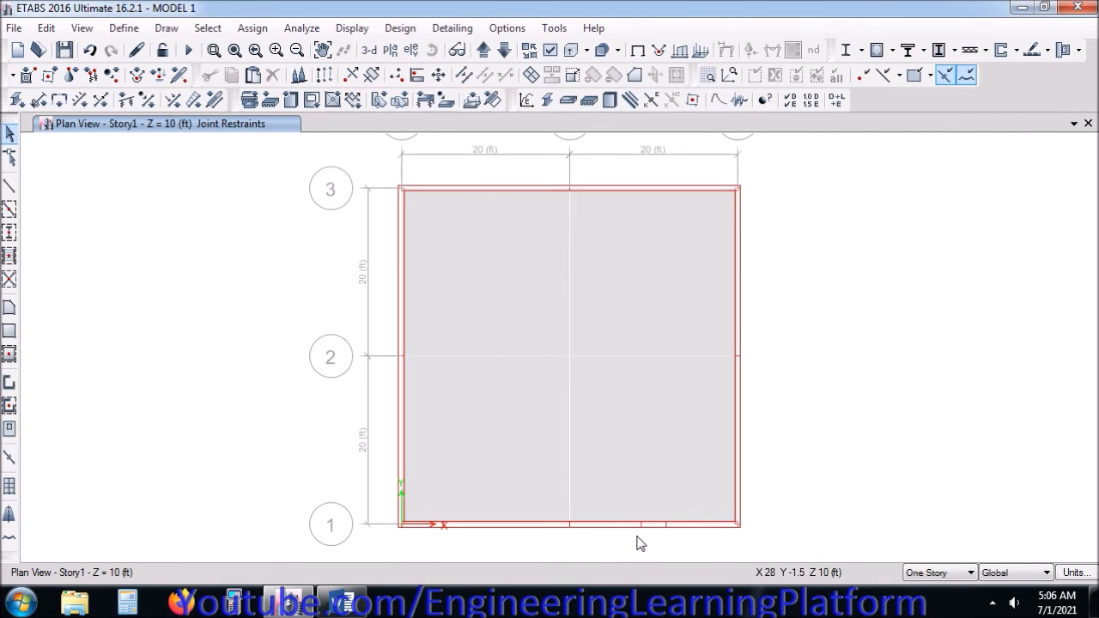
pyautogui.click(9, 232)
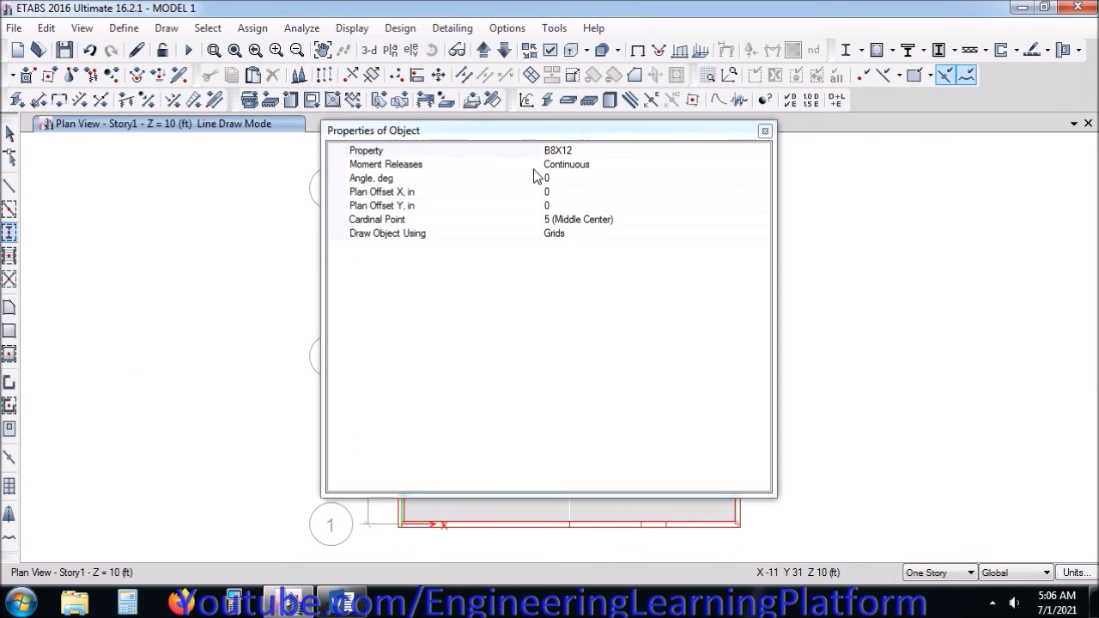
pyautogui.click(764, 131)
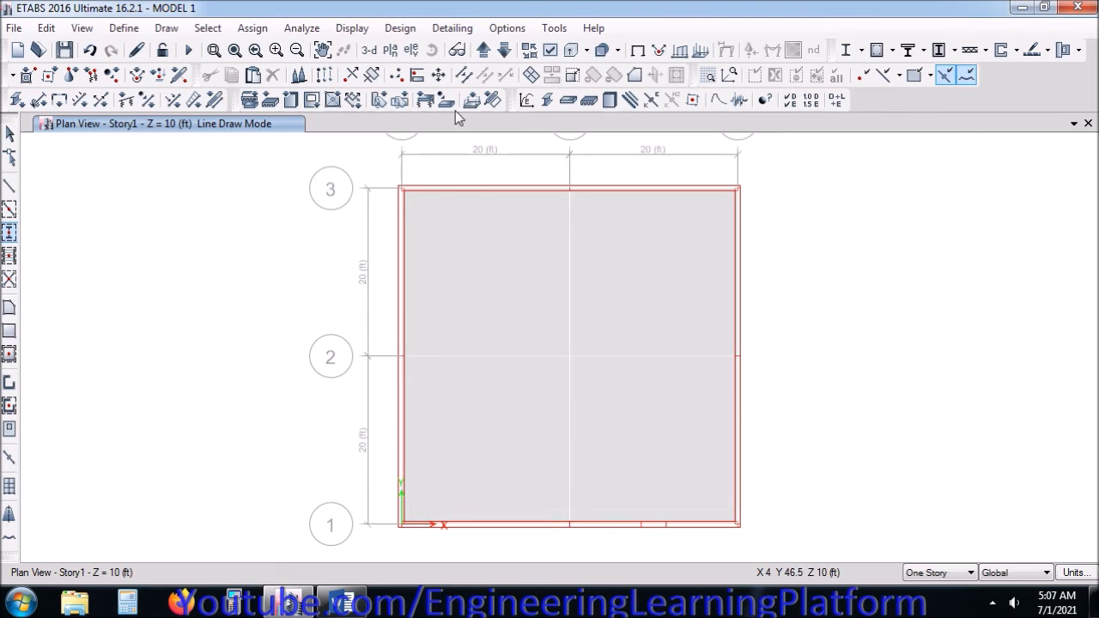
pyautogui.click(8, 187)
pyautogui.click(763, 166)
pyautogui.click(643, 179)
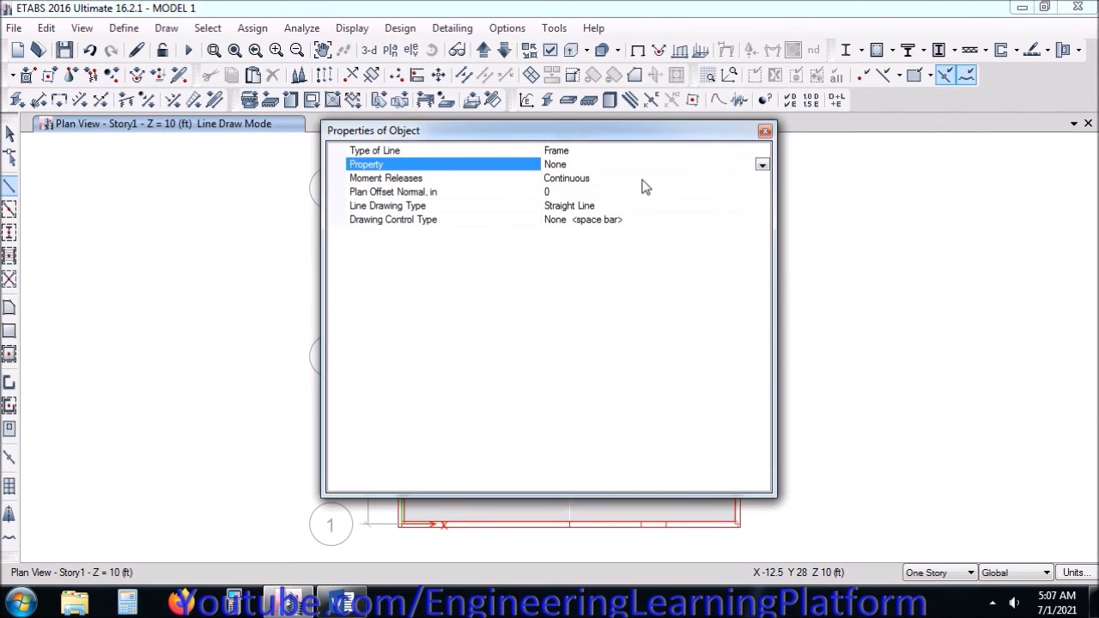
pyautogui.click(765, 132)
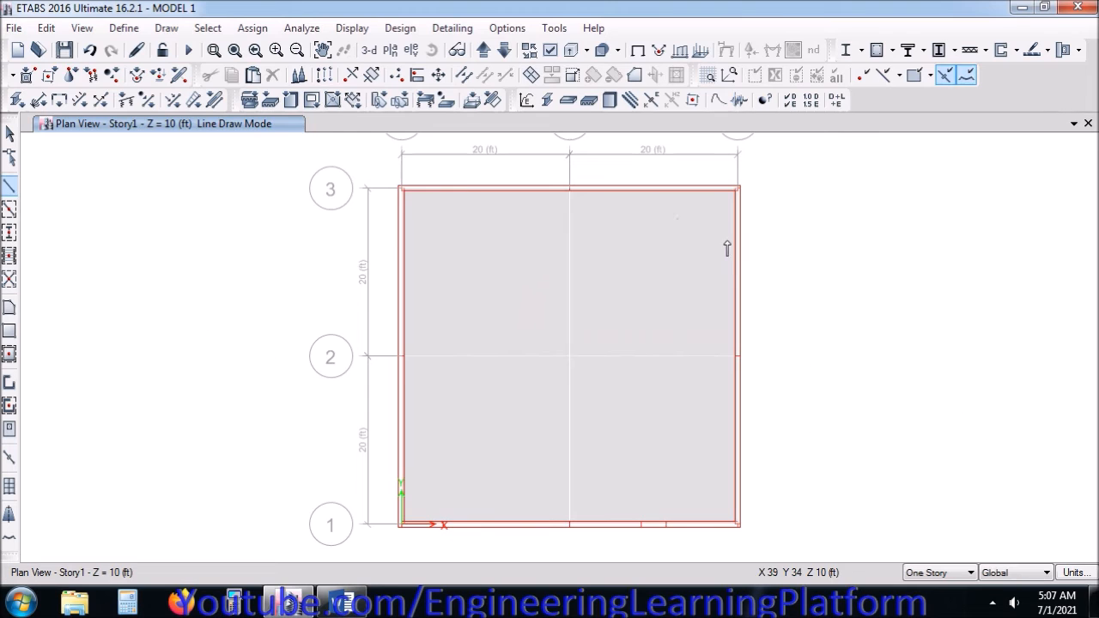
pyautogui.click(402, 191)
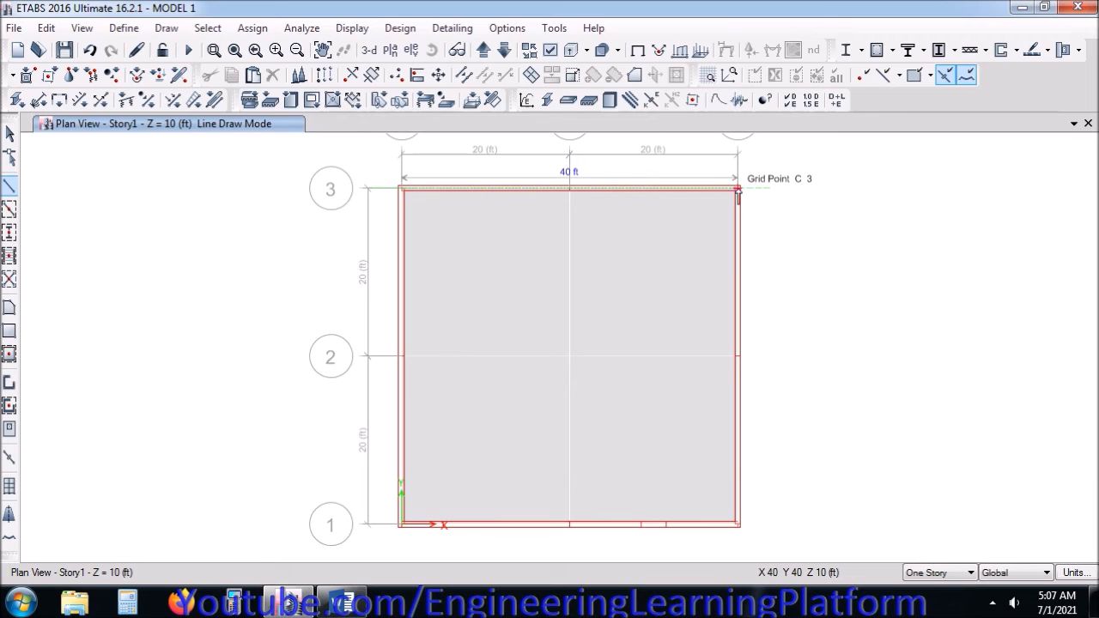
pyautogui.click(737, 190)
pyautogui.click(738, 522)
pyautogui.click(402, 524)
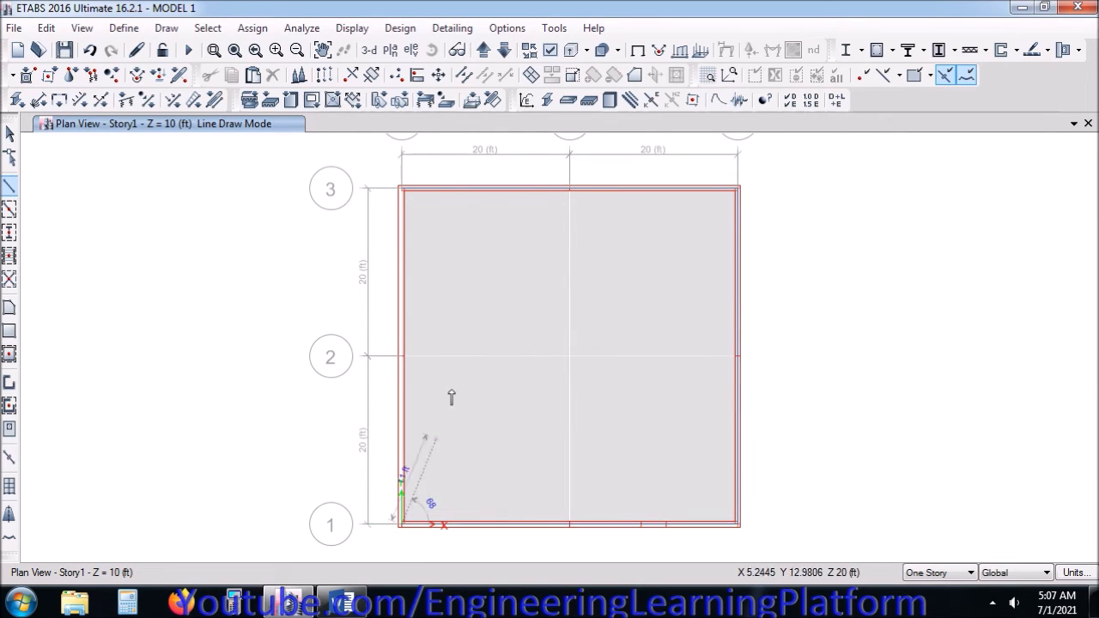
pyautogui.click(402, 188)
pyautogui.rightClick(442, 215)
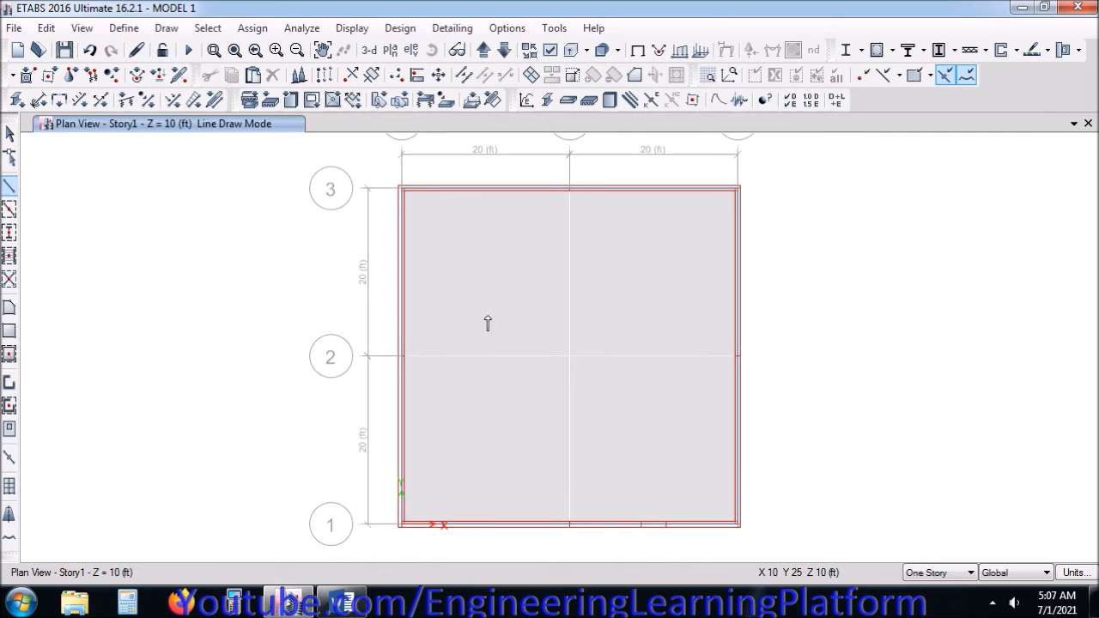
# Step: Check the perimeter frame lines in 3-D and prepare to draw columns with the WALL REINFORCED EDGE section in the Story1 plan
pyautogui.click(368, 50)
pyautogui.moveTo(702, 482); pyautogui.dragTo(562, 461, button='middle')
pyautogui.moveTo(502, 477); pyautogui.dragTo(588, 492, button='middle')
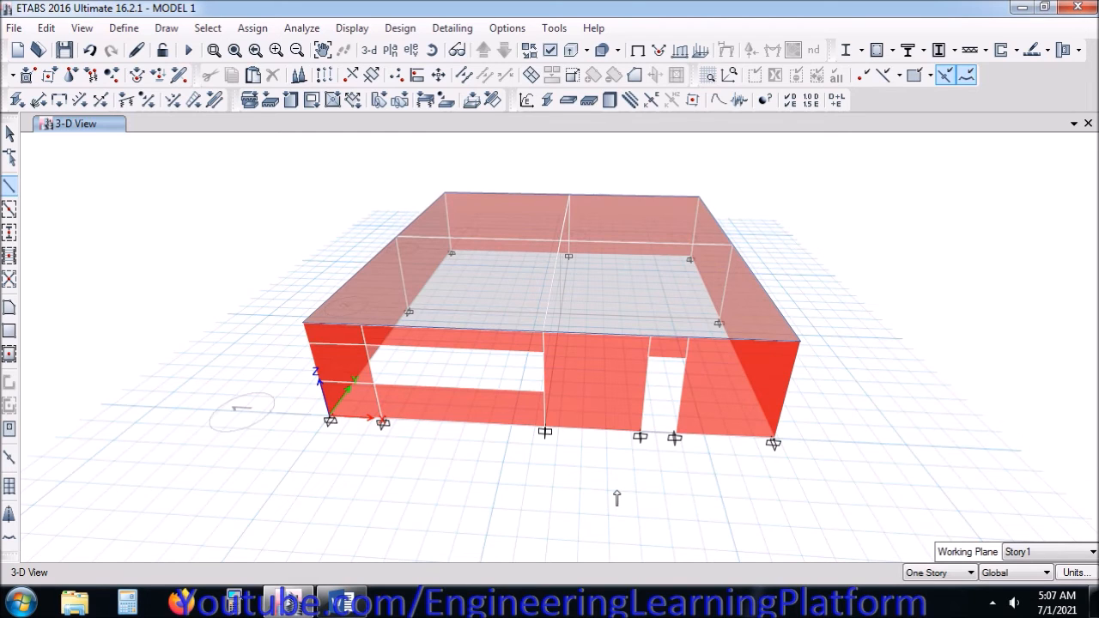
pyautogui.click(10, 232)
pyautogui.click(760, 150)
pyautogui.click(762, 151)
pyautogui.click(595, 177)
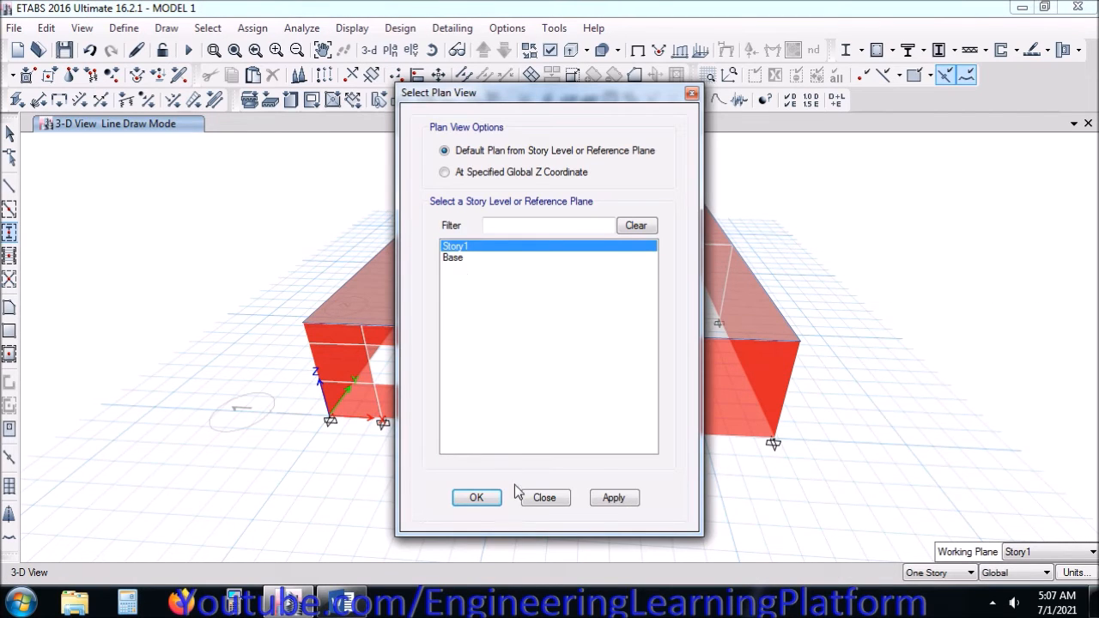
pyautogui.click(477, 499)
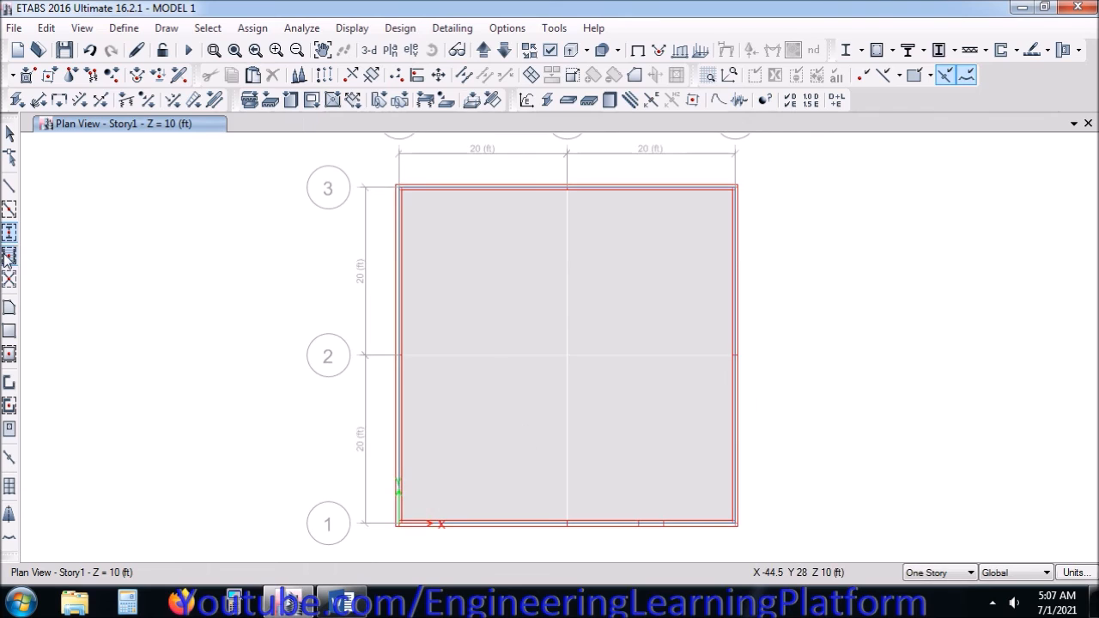
pyautogui.click(10, 233)
pyautogui.click(764, 134)
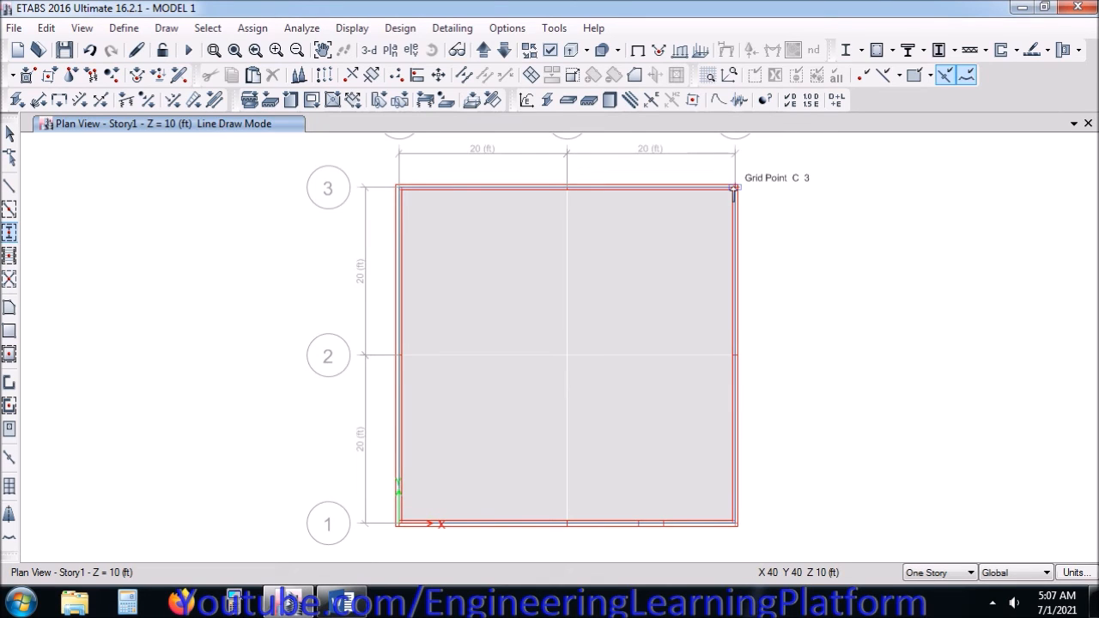
# Step: Place wall-edge columns at the four corner grid points C-3, A-3, C-1 and A-1
pyautogui.scroll(3, 732, 191)
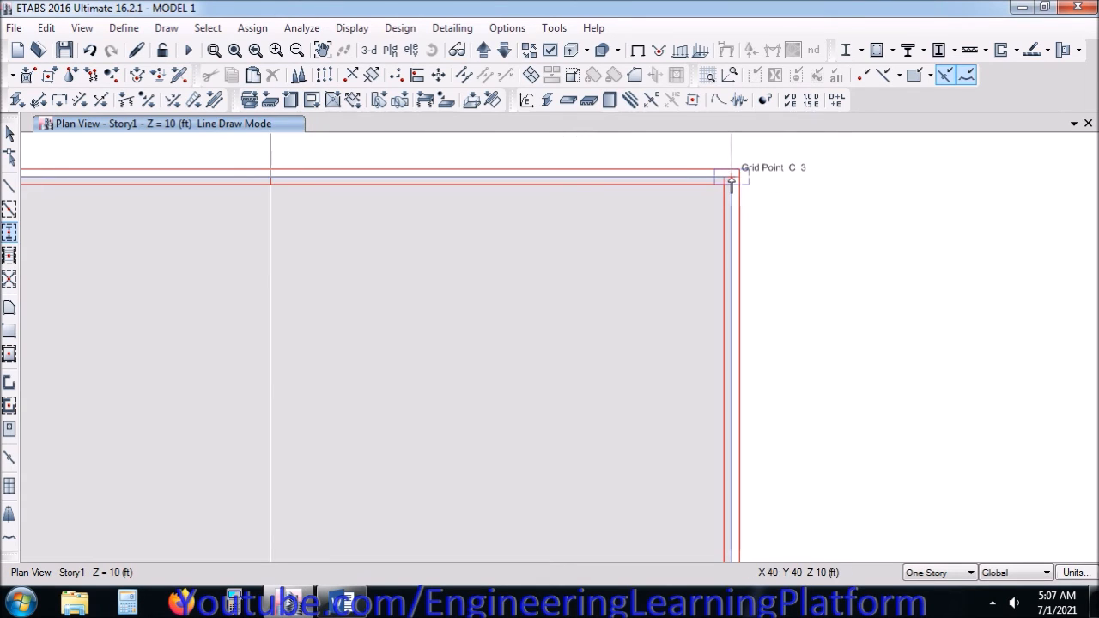
pyautogui.click(731, 181)
pyautogui.scroll(-3, 886, 249)
pyautogui.scroll(3, 352, 213)
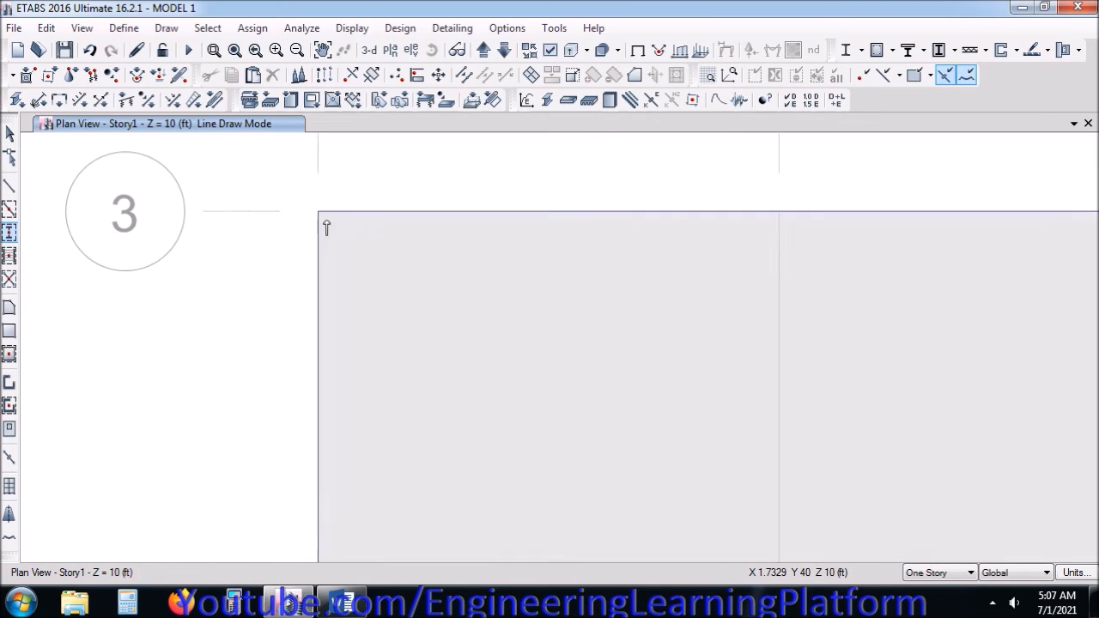
pyautogui.click(319, 215)
pyautogui.scroll(-3, 582, 375)
pyautogui.scroll(3, 596, 424)
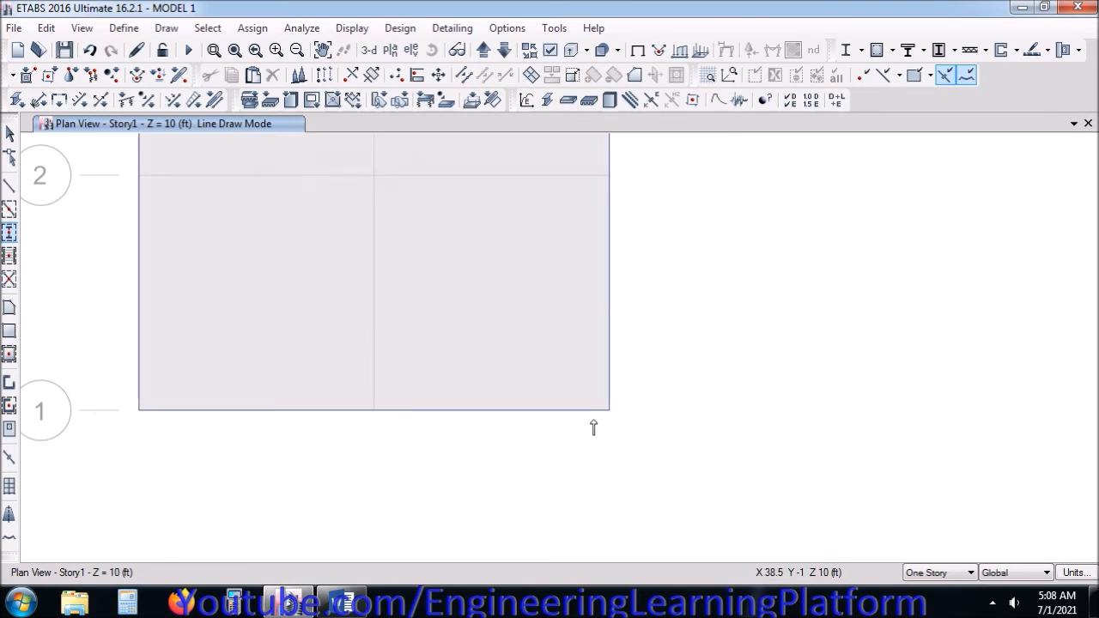
pyautogui.click(605, 412)
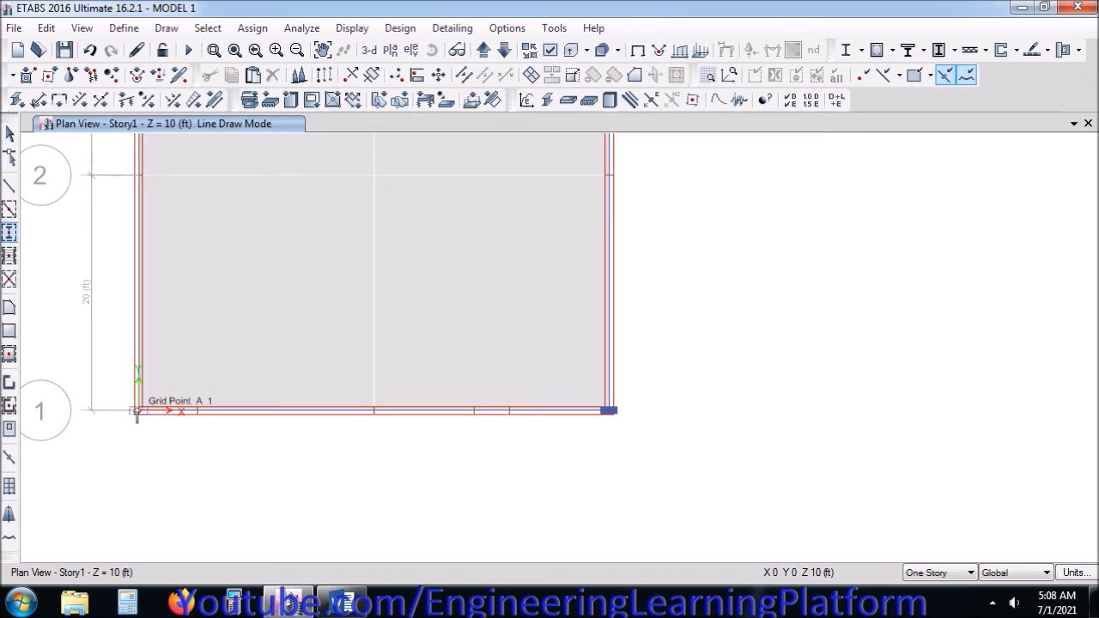
pyautogui.click(139, 412)
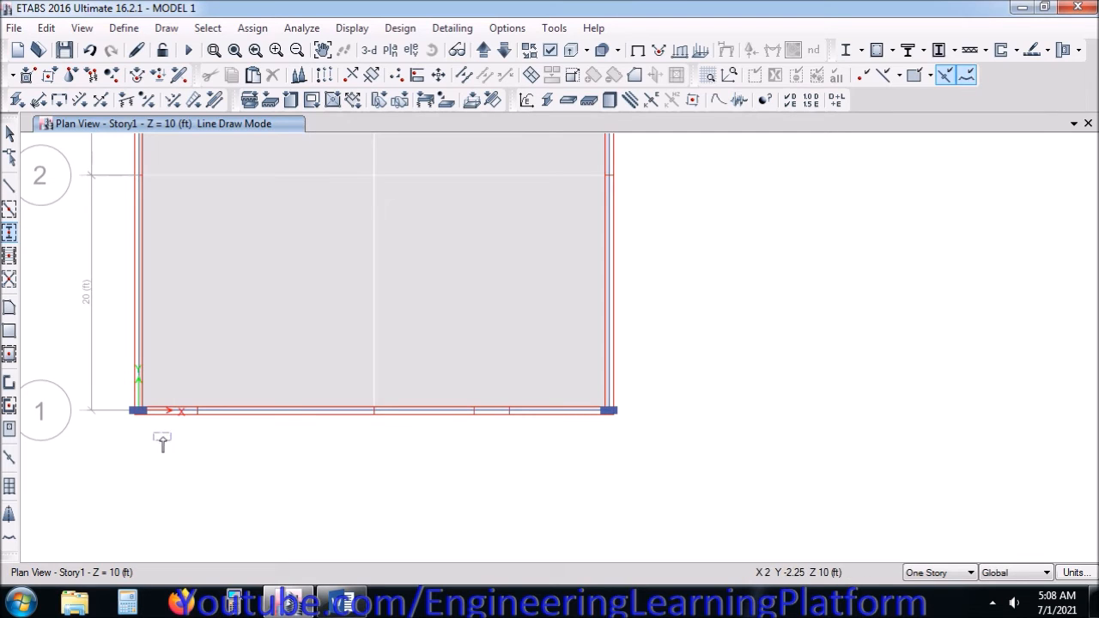
pyautogui.scroll(3, 140, 421)
pyautogui.scroll(-3, 309, 459)
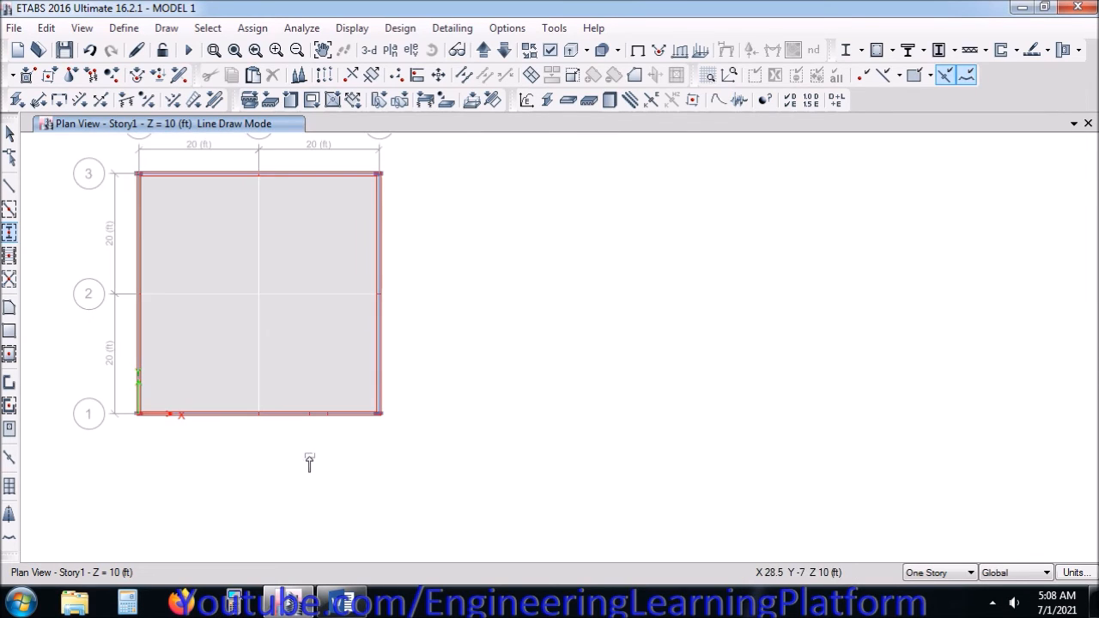
# Step: Place a wall-edge column at each side of the door opening on grid line 1 and check them in 3-D
pyautogui.scroll(5, 314, 435)
pyautogui.click(308, 368)
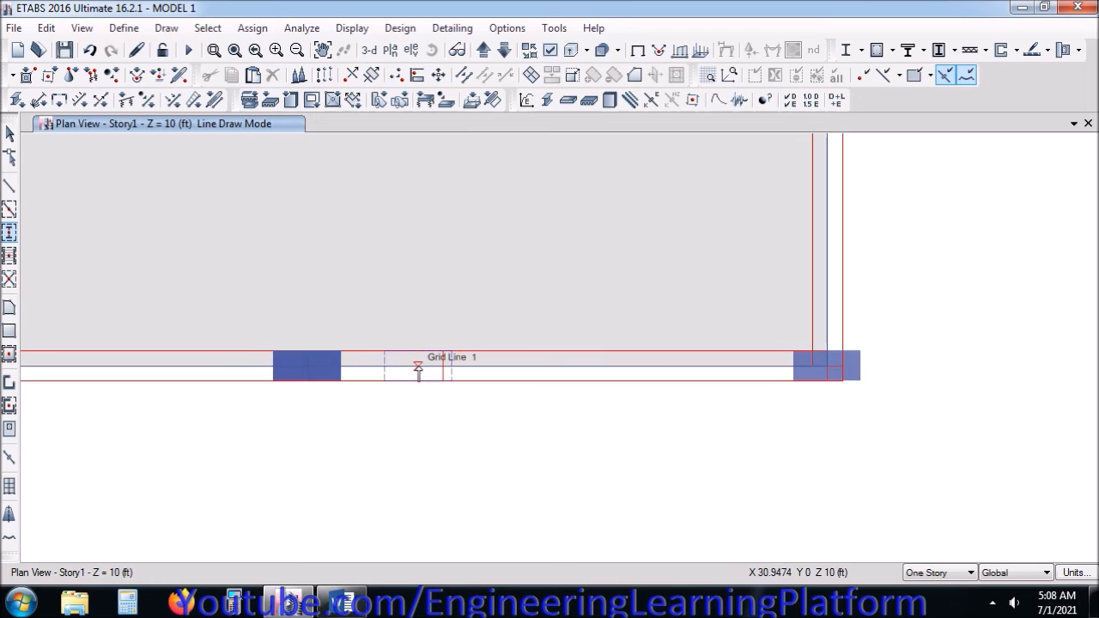
pyautogui.click(443, 367)
pyautogui.scroll(-2, 549, 427)
pyautogui.press('Escape')
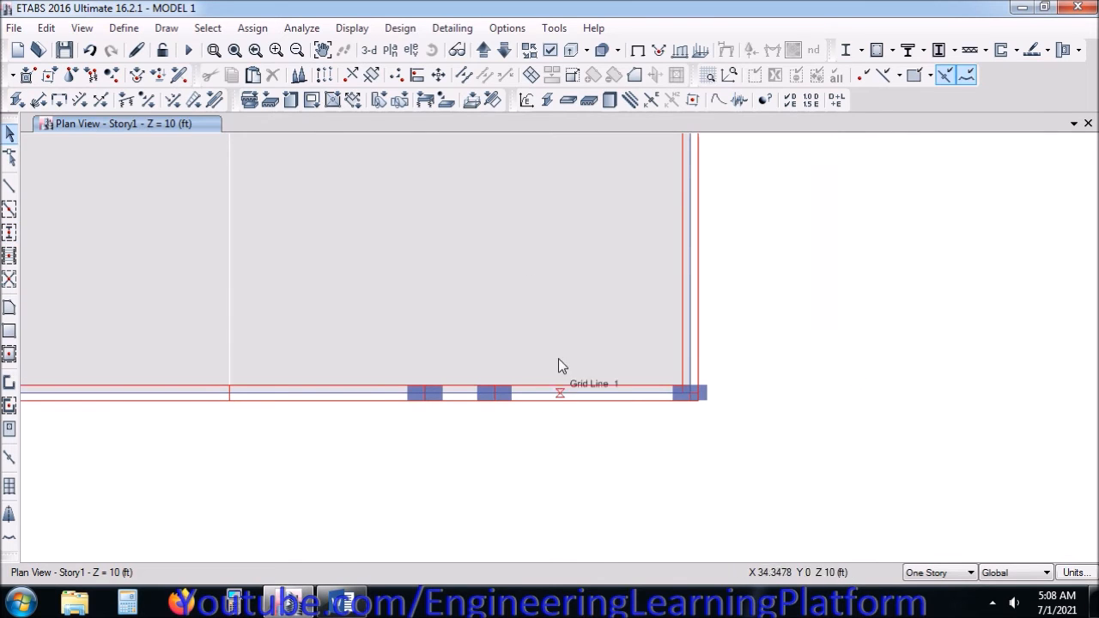
pyautogui.click(375, 51)
pyautogui.keyDown('shift'); pyautogui.moveTo(676, 392); pyautogui.dragTo(648, 386, button='middle'); pyautogui.keyUp('shift')
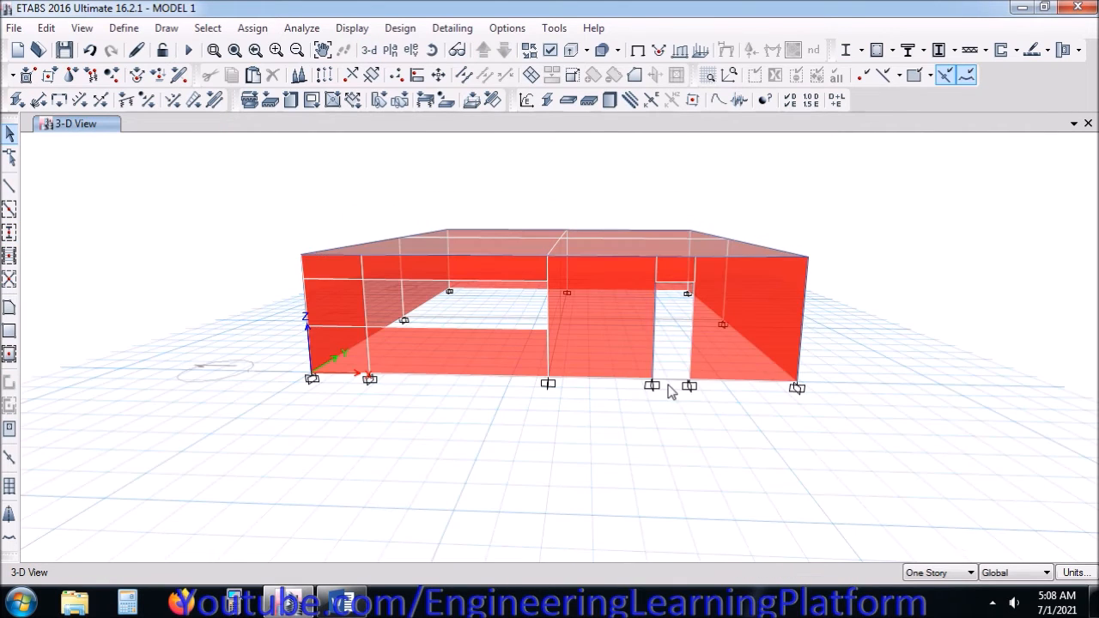
# Step: Add WALL REINFORCED EDGE columns at both sides of the window opening on grid line 1 and inspect them in 3-D
pyautogui.click(390, 50)
pyautogui.click(475, 499)
pyautogui.click(389, 50)
pyautogui.click(420, 496)
pyautogui.click(9, 232)
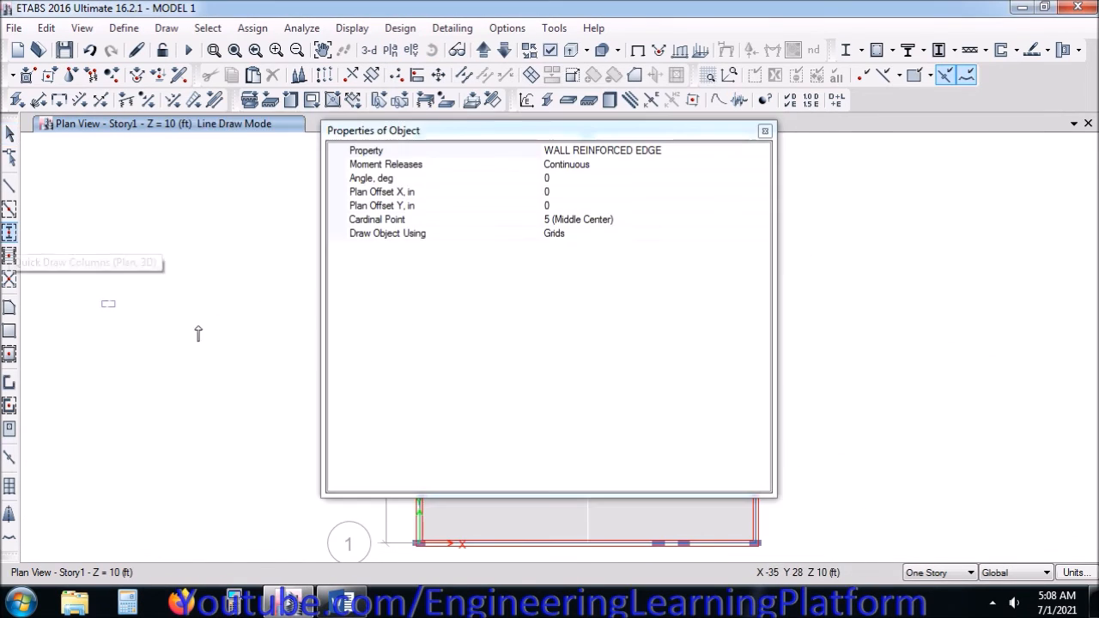
pyautogui.click(764, 131)
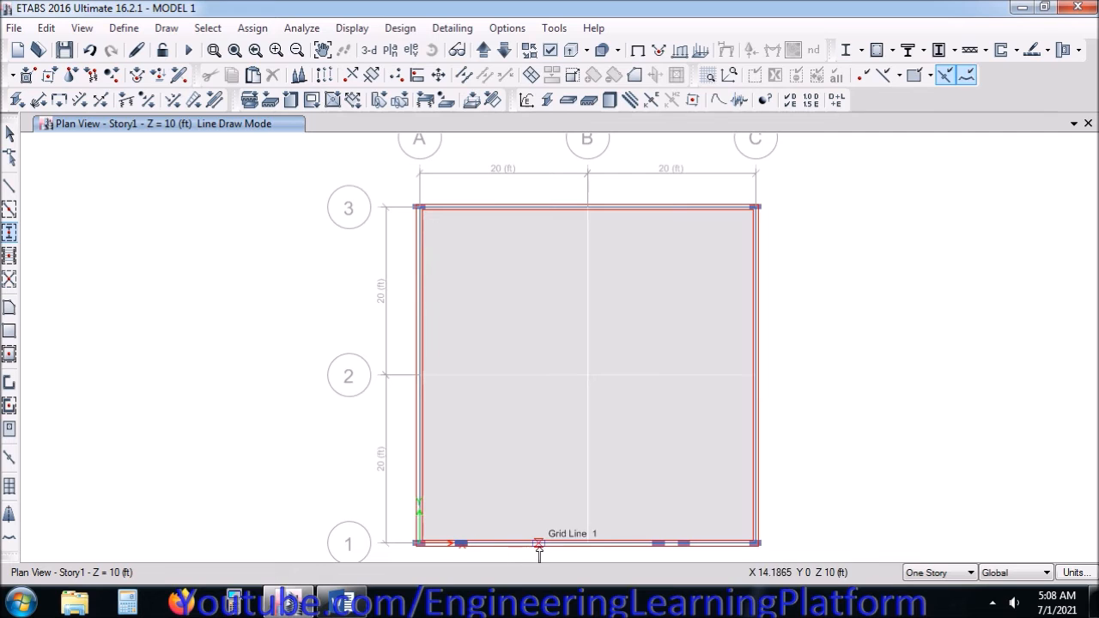
pyautogui.press('Escape')
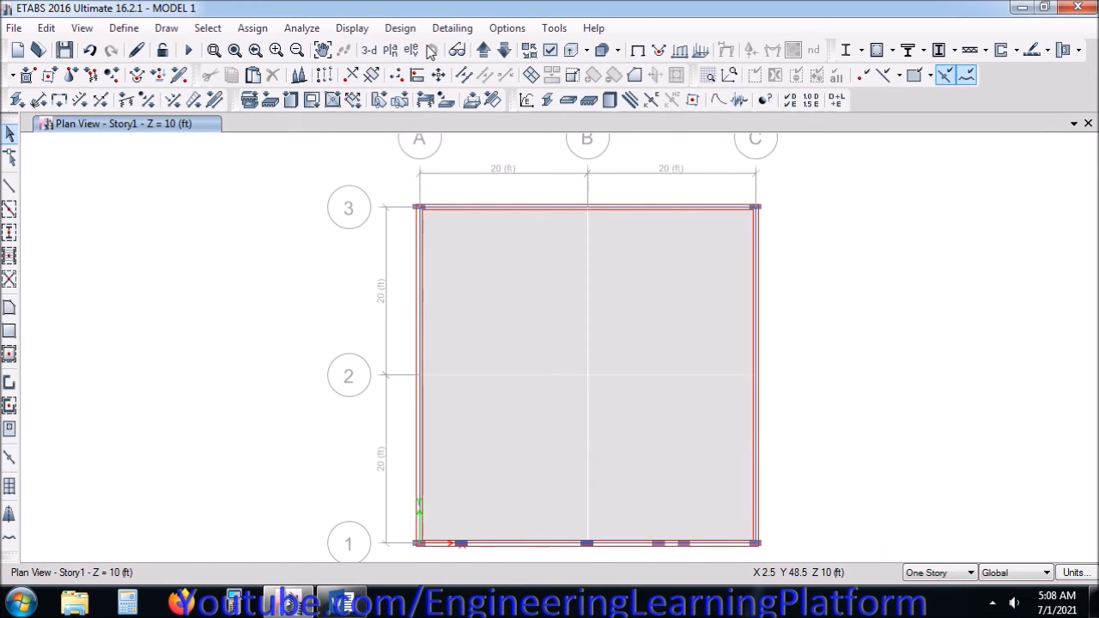
pyautogui.click(370, 50)
pyautogui.moveTo(646, 510)
pyautogui.mouseDown(button='middle')
pyautogui.moveTo(491, 406)
pyautogui.moveTo(454, 412)
pyautogui.moveTo(506, 398)
pyautogui.moveTo(497, 418)
pyautogui.mouseUp(button='middle')
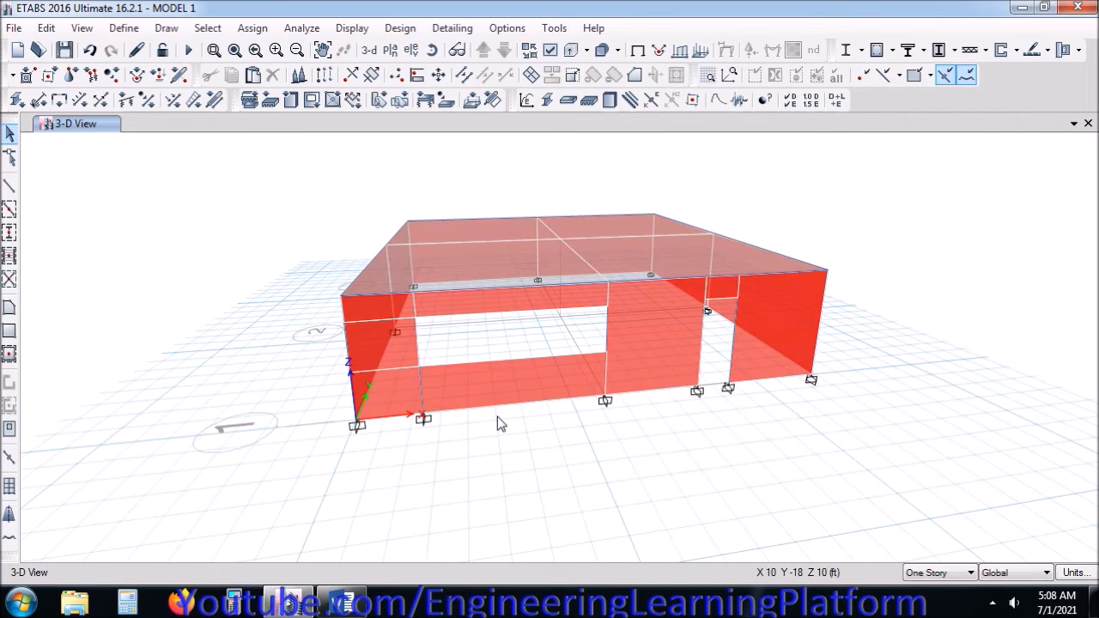
pyautogui.click(10, 187)
pyautogui.click(764, 132)
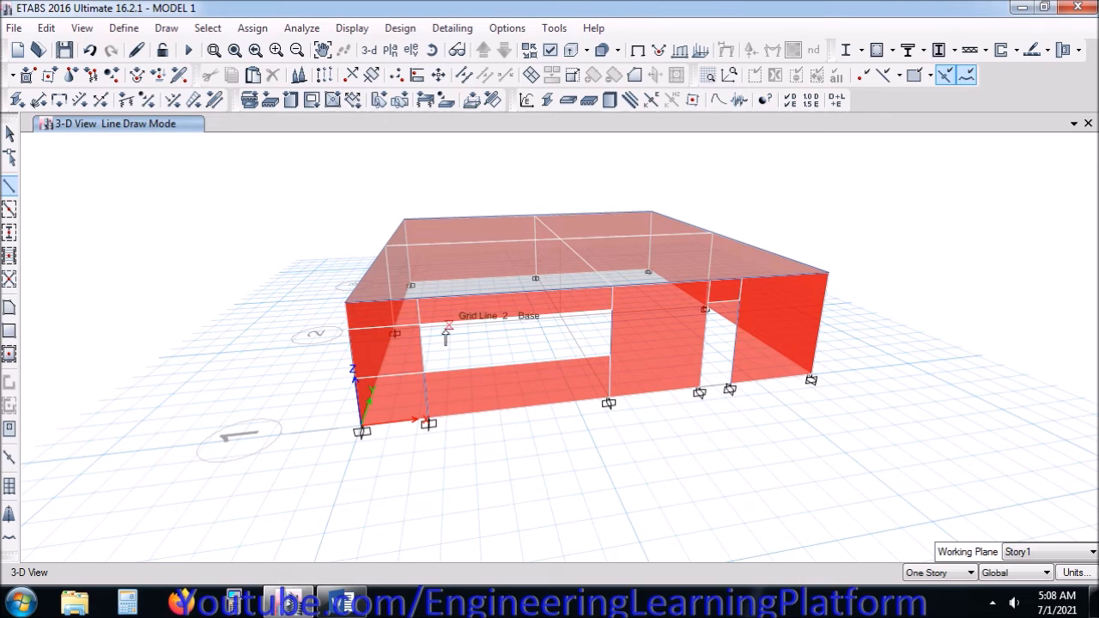
pyautogui.scroll(2, 459, 329)
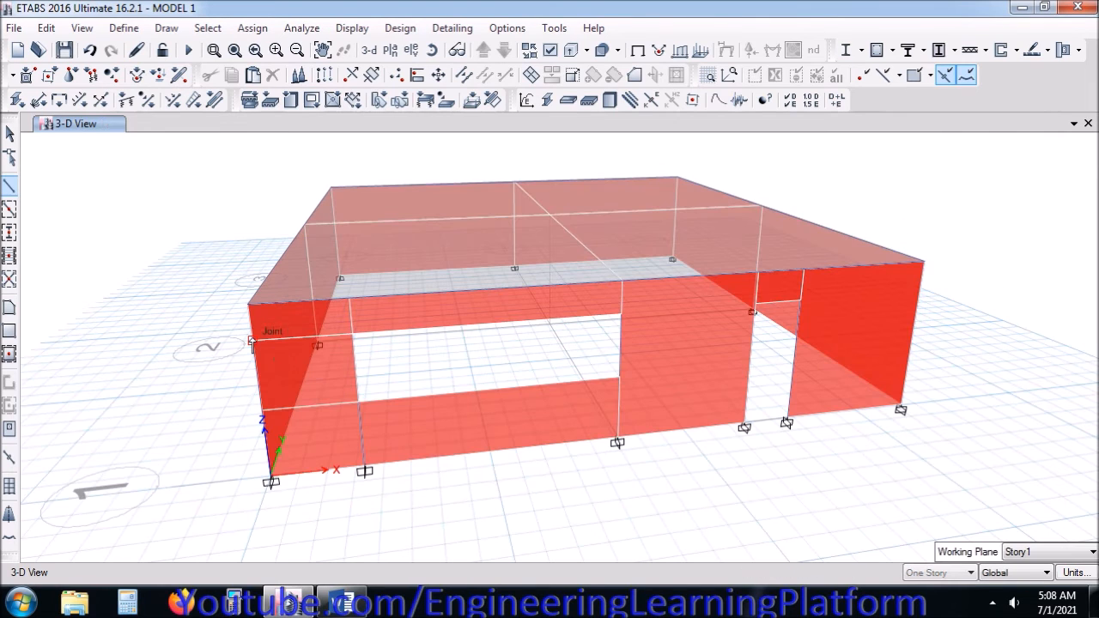
pyautogui.click(252, 341)
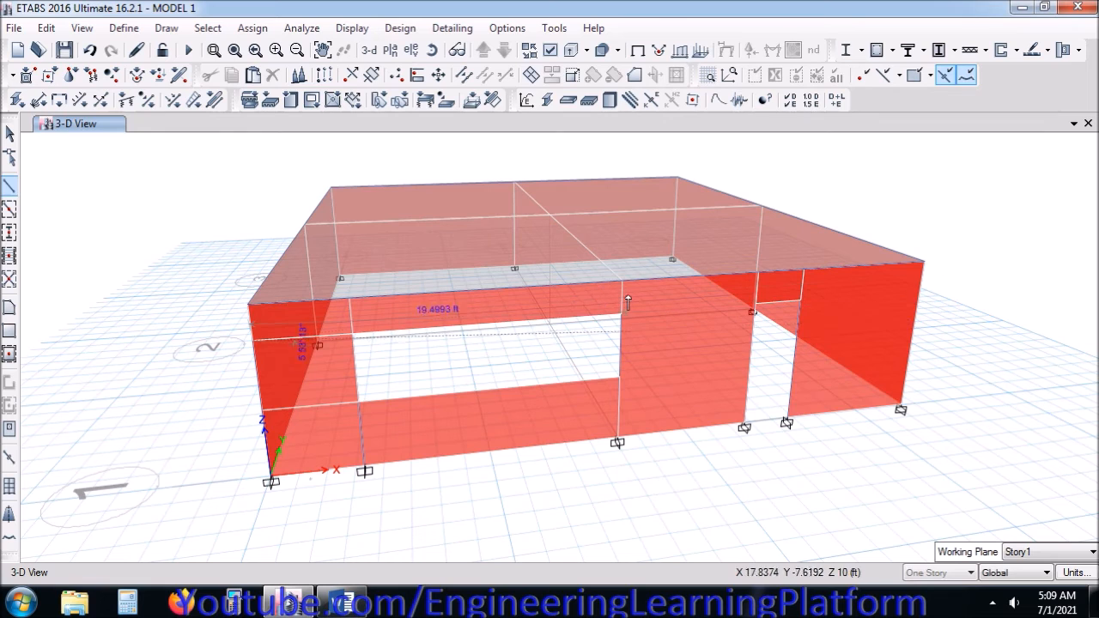
pyautogui.press('Escape')
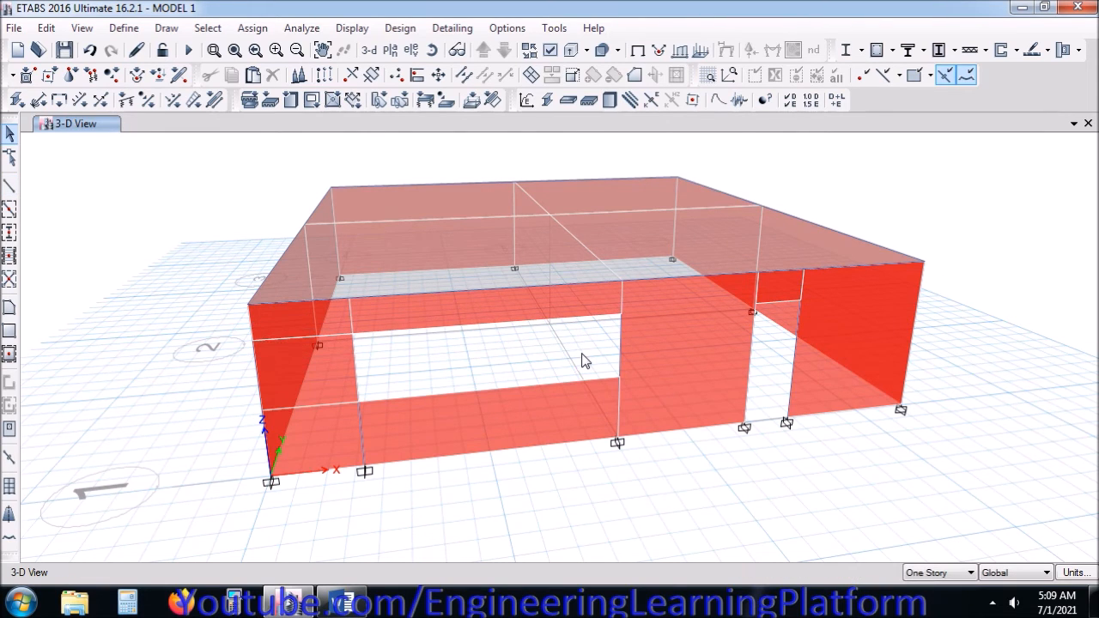
# Step: Review the view options without changing them and run the analysis of the model
pyautogui.moveTo(583, 354); pyautogui.dragTo(567, 356, button='middle')
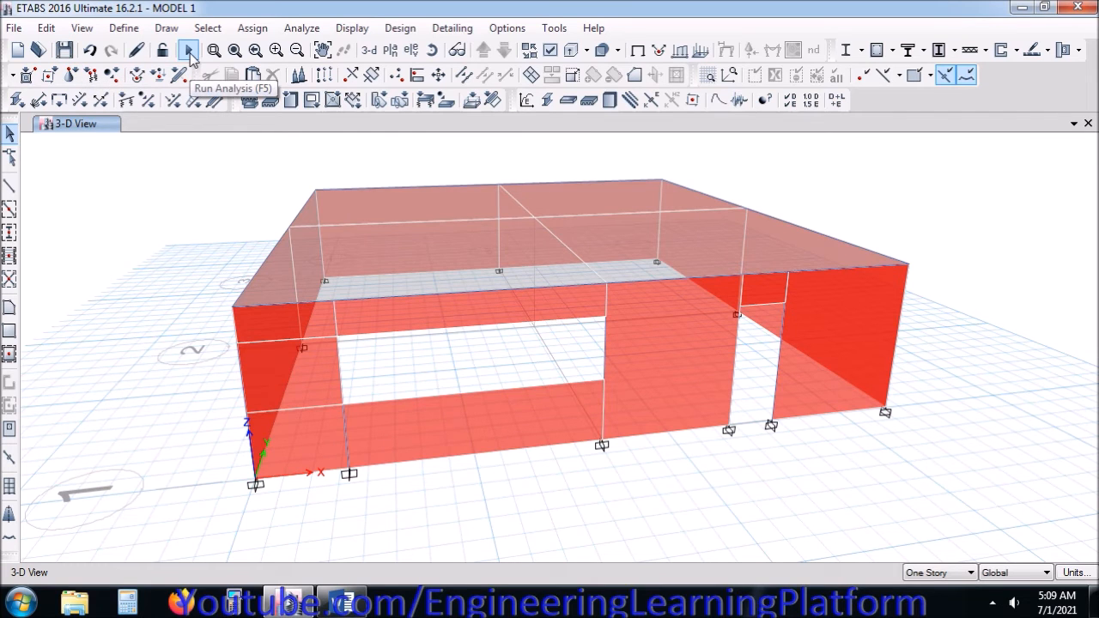
pyautogui.click(550, 51)
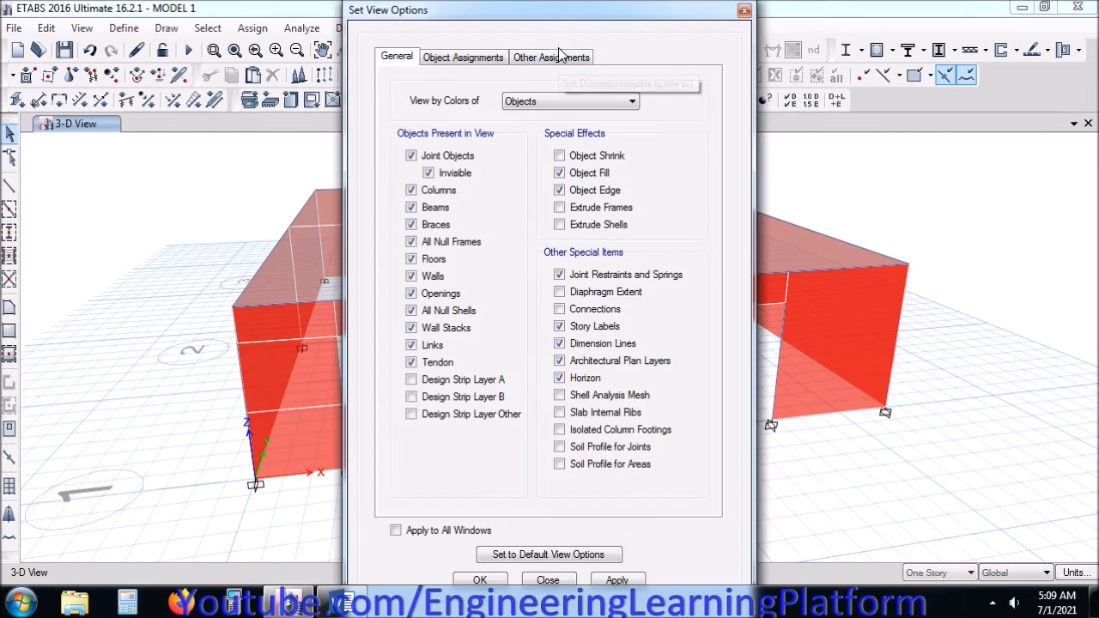
pyautogui.click(480, 581)
pyautogui.click(188, 50)
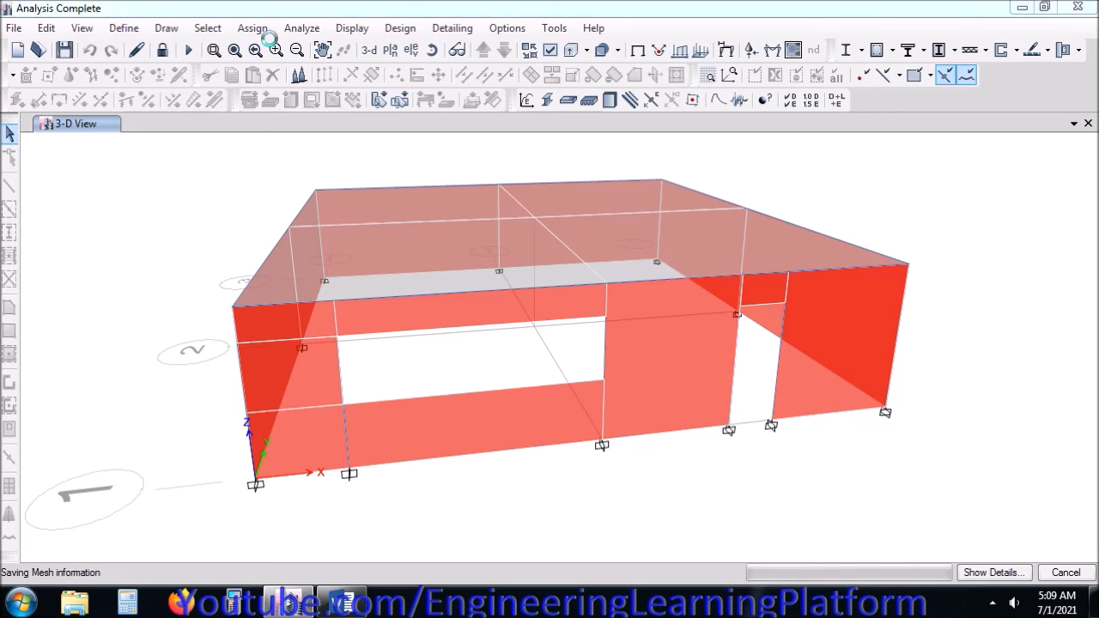
# Step: Display the Auto Seismic - UBC 97 results table
pyautogui.click(351, 28)
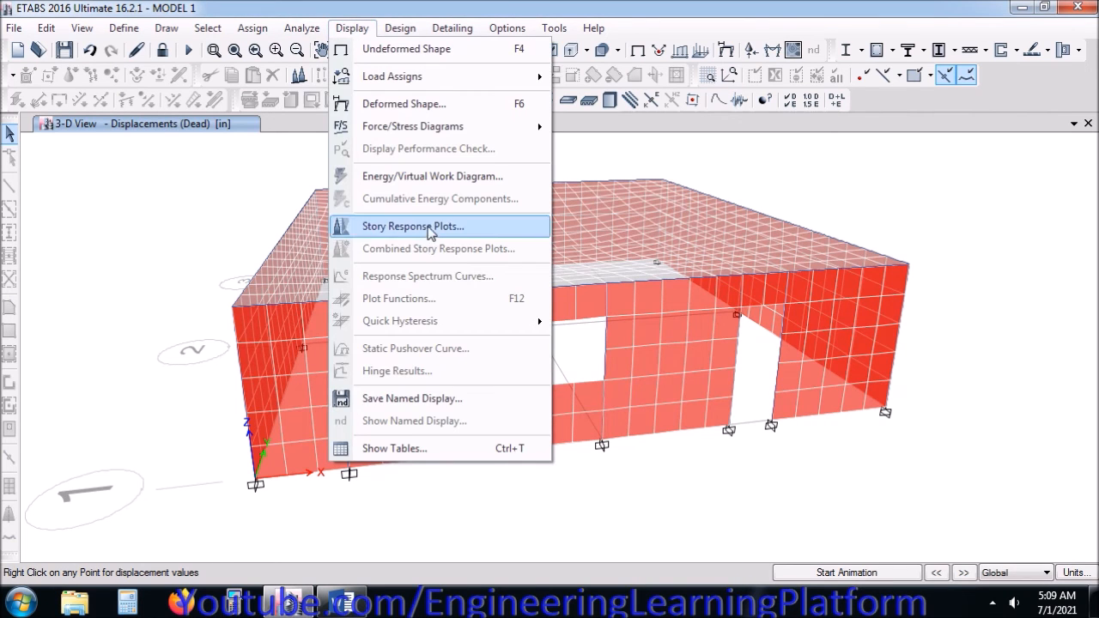
pyautogui.click(419, 448)
pyautogui.click(507, 536)
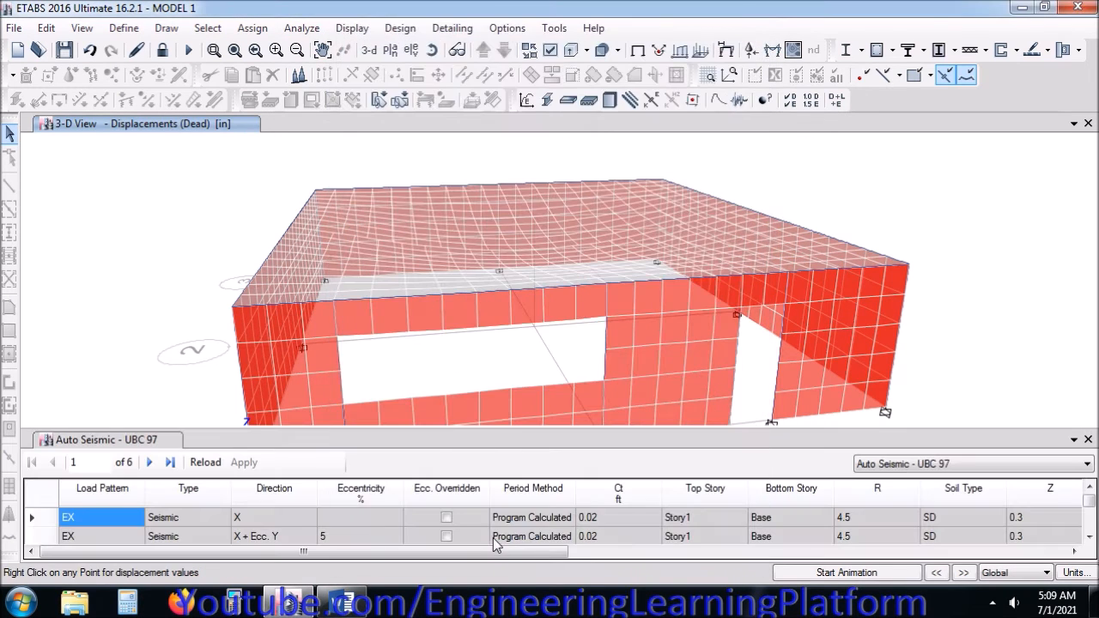
# Step: Enlarge the Auto Seismic results table and copy the period used for EX in the X direction, 0.092 sec
pyautogui.moveTo(515, 427); pyautogui.dragTo(517, 300)
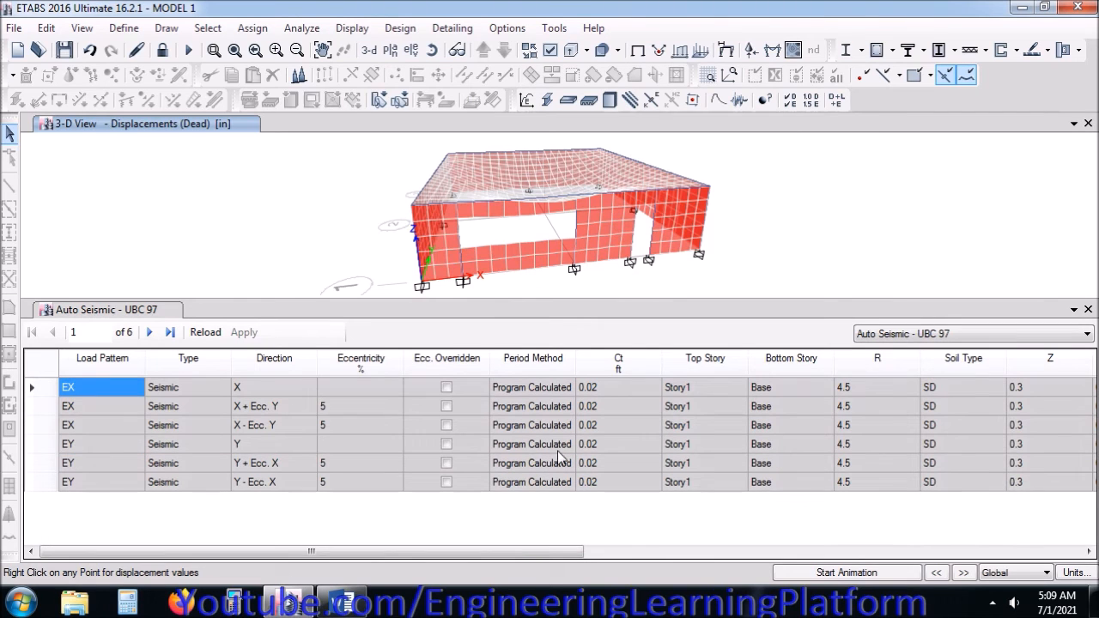
pyautogui.moveTo(544, 550); pyautogui.dragTo(1047, 567)
pyautogui.moveTo(887, 388); pyautogui.dragTo(882, 509)
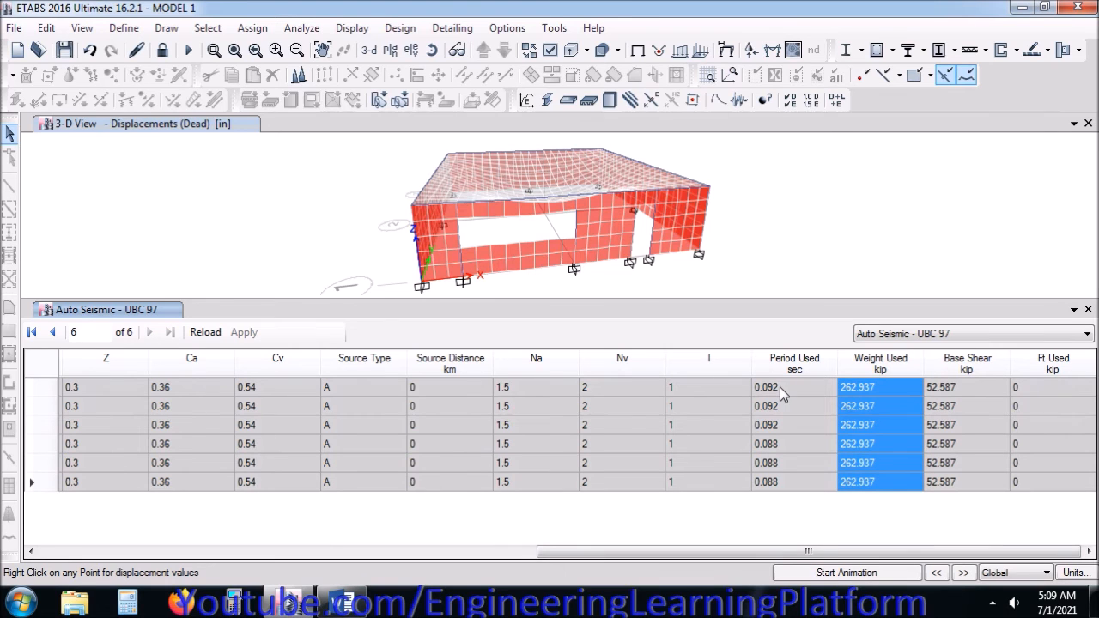
pyautogui.moveTo(782, 393)
pyautogui.mouseDown()
pyautogui.moveTo(790, 418)
pyautogui.moveTo(790, 395)
pyautogui.mouseUp()
pyautogui.hotkey('ctrl', 'c')
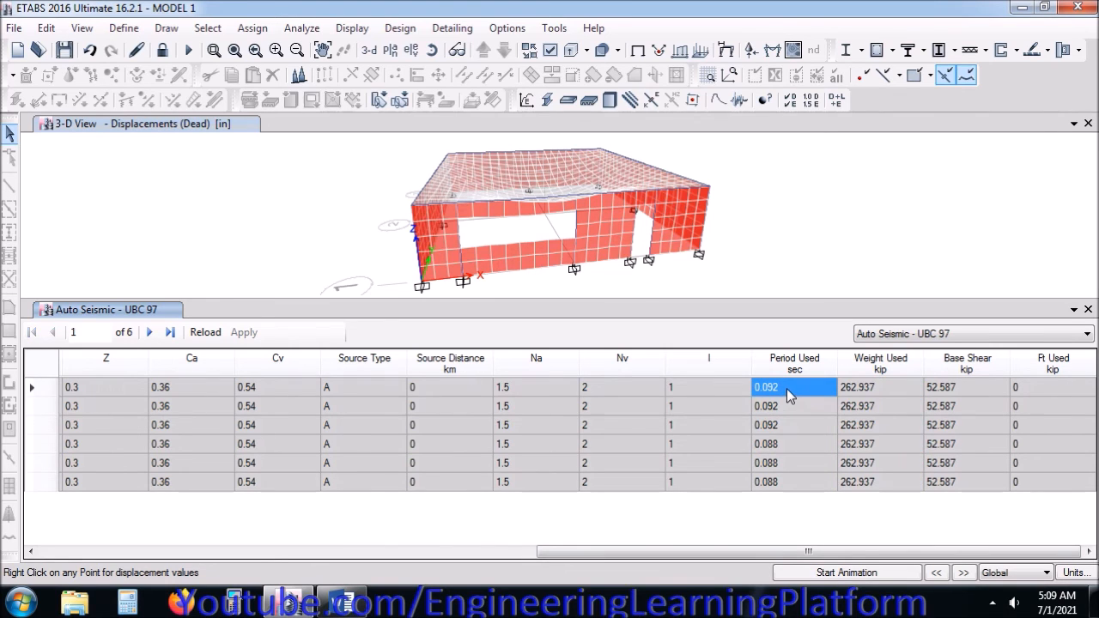
# Step: Switch to the Word report and replace the period in all three Static EQX rows with 0.092
pyautogui.click(342, 603)
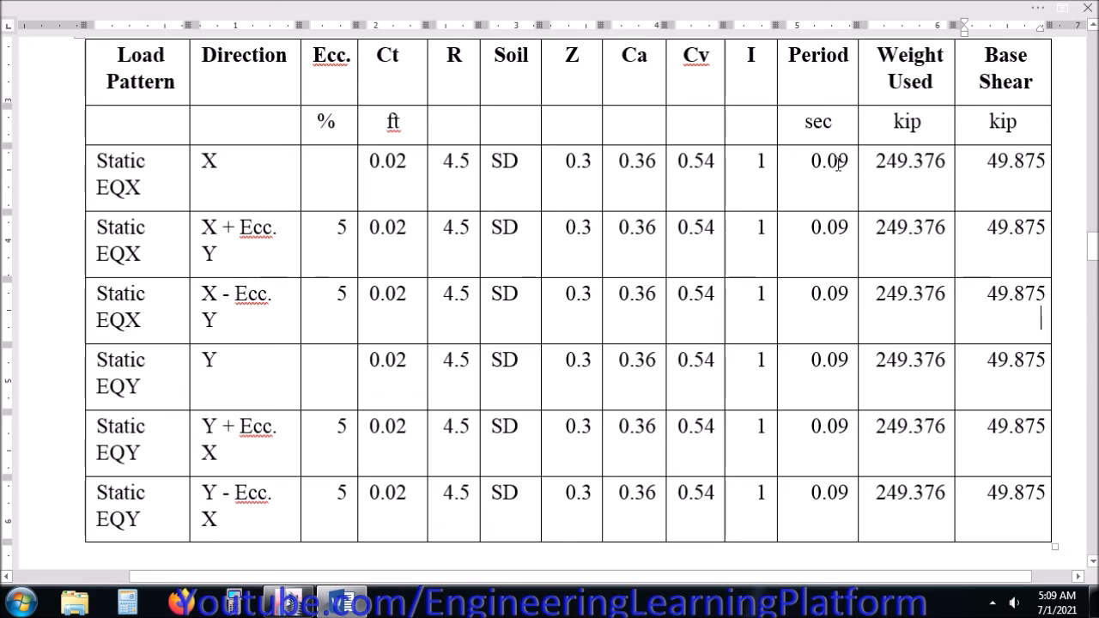
pyautogui.moveTo(839, 165); pyautogui.dragTo(820, 169)
pyautogui.hotkey('ctrl', 'v')
pyautogui.moveTo(850, 228); pyautogui.dragTo(807, 229)
pyautogui.hotkey('ctrl', 'v')
pyautogui.moveTo(842, 302); pyautogui.dragTo(810, 301)
pyautogui.hotkey('ctrl', 'v')
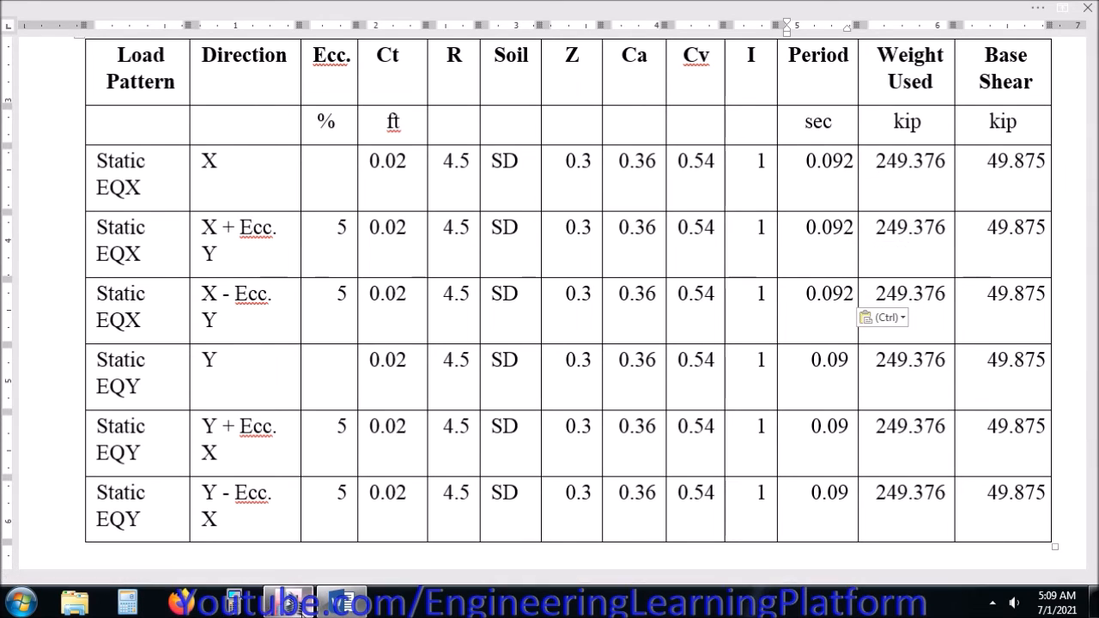
# Step: Take the EY period of 0.088 sec from the ETABS results table and enter it in all three Static EQY rows of the Word report
pyautogui.hotkey('alt', 'Tab')
pyautogui.click(773, 463)
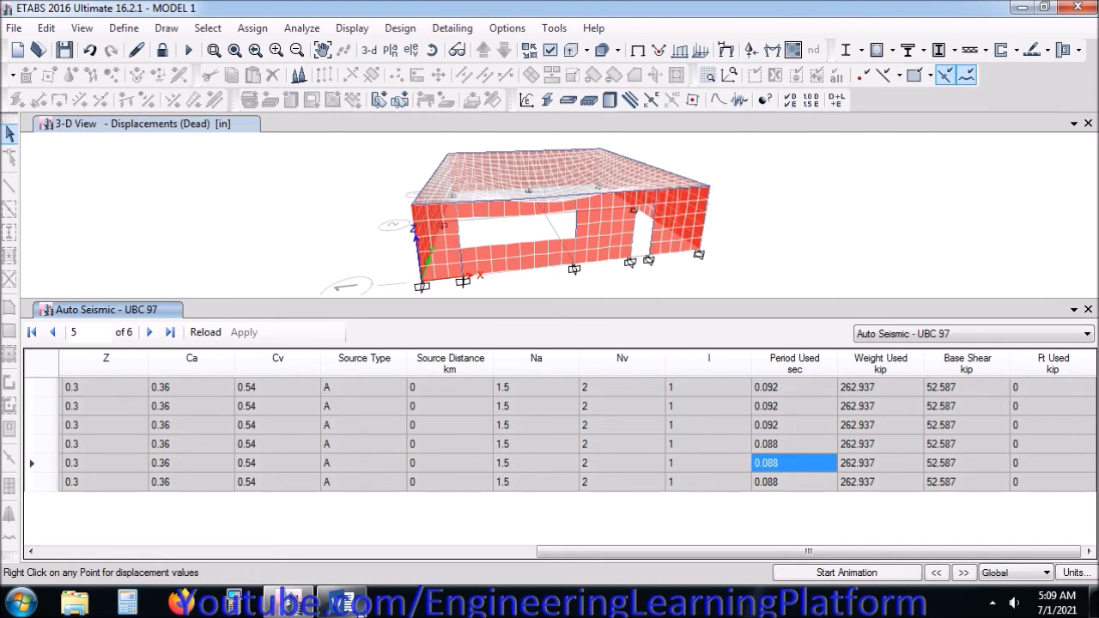
pyautogui.hotkey('alt', 'Tab')
pyautogui.moveTo(808, 366); pyautogui.dragTo(852, 364)
pyautogui.write('0.088')
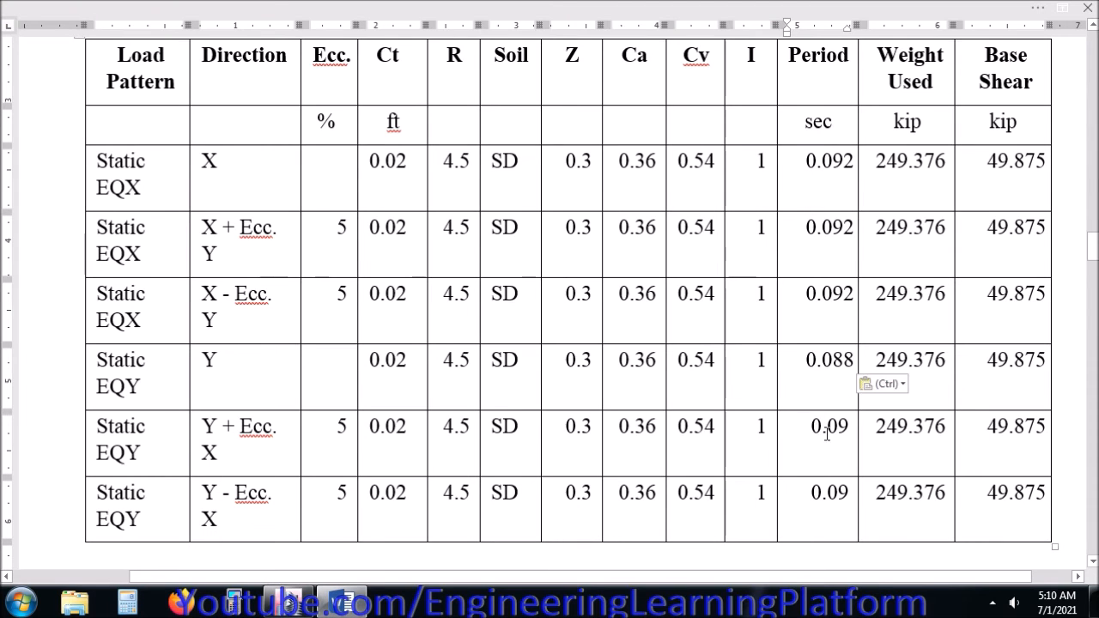
pyautogui.moveTo(811, 426); pyautogui.dragTo(852, 426)
pyautogui.write('0.088')
pyautogui.moveTo(808, 493); pyautogui.dragTo(848, 507)
pyautogui.write('0.088')
# Step: Copy the EX weight used, 262.937 kip, from the ETABS results table and return to the Word report's seismic table
pyautogui.hotkey('alt', 'Tab')
pyautogui.click(857, 388)
pyautogui.hotkey('ctrl', 'c')
pyautogui.hotkey('alt', 'Tab')
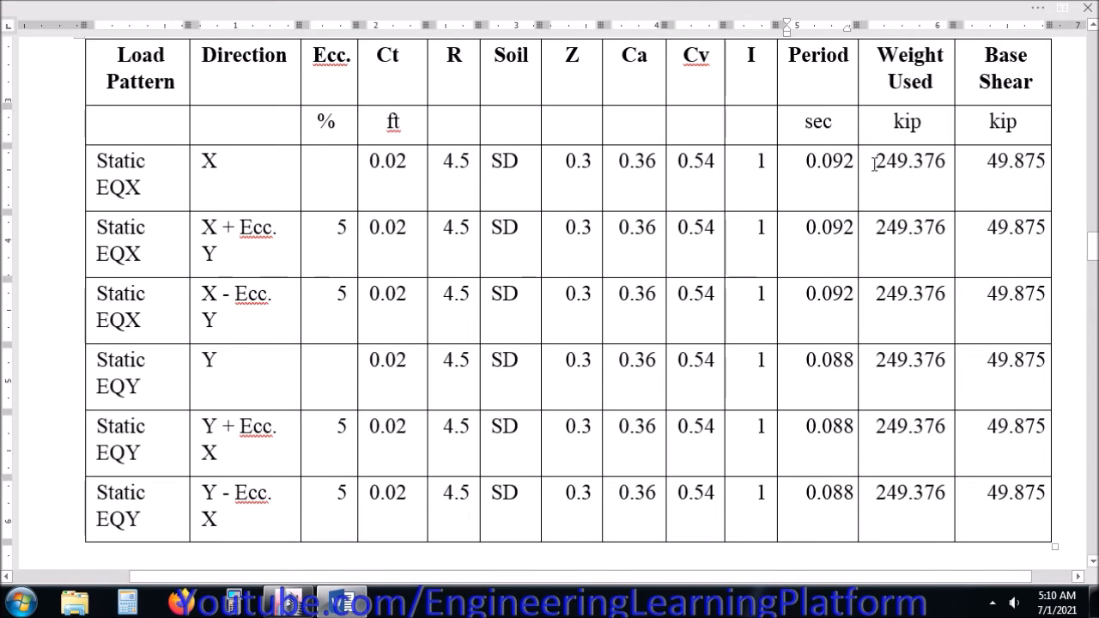